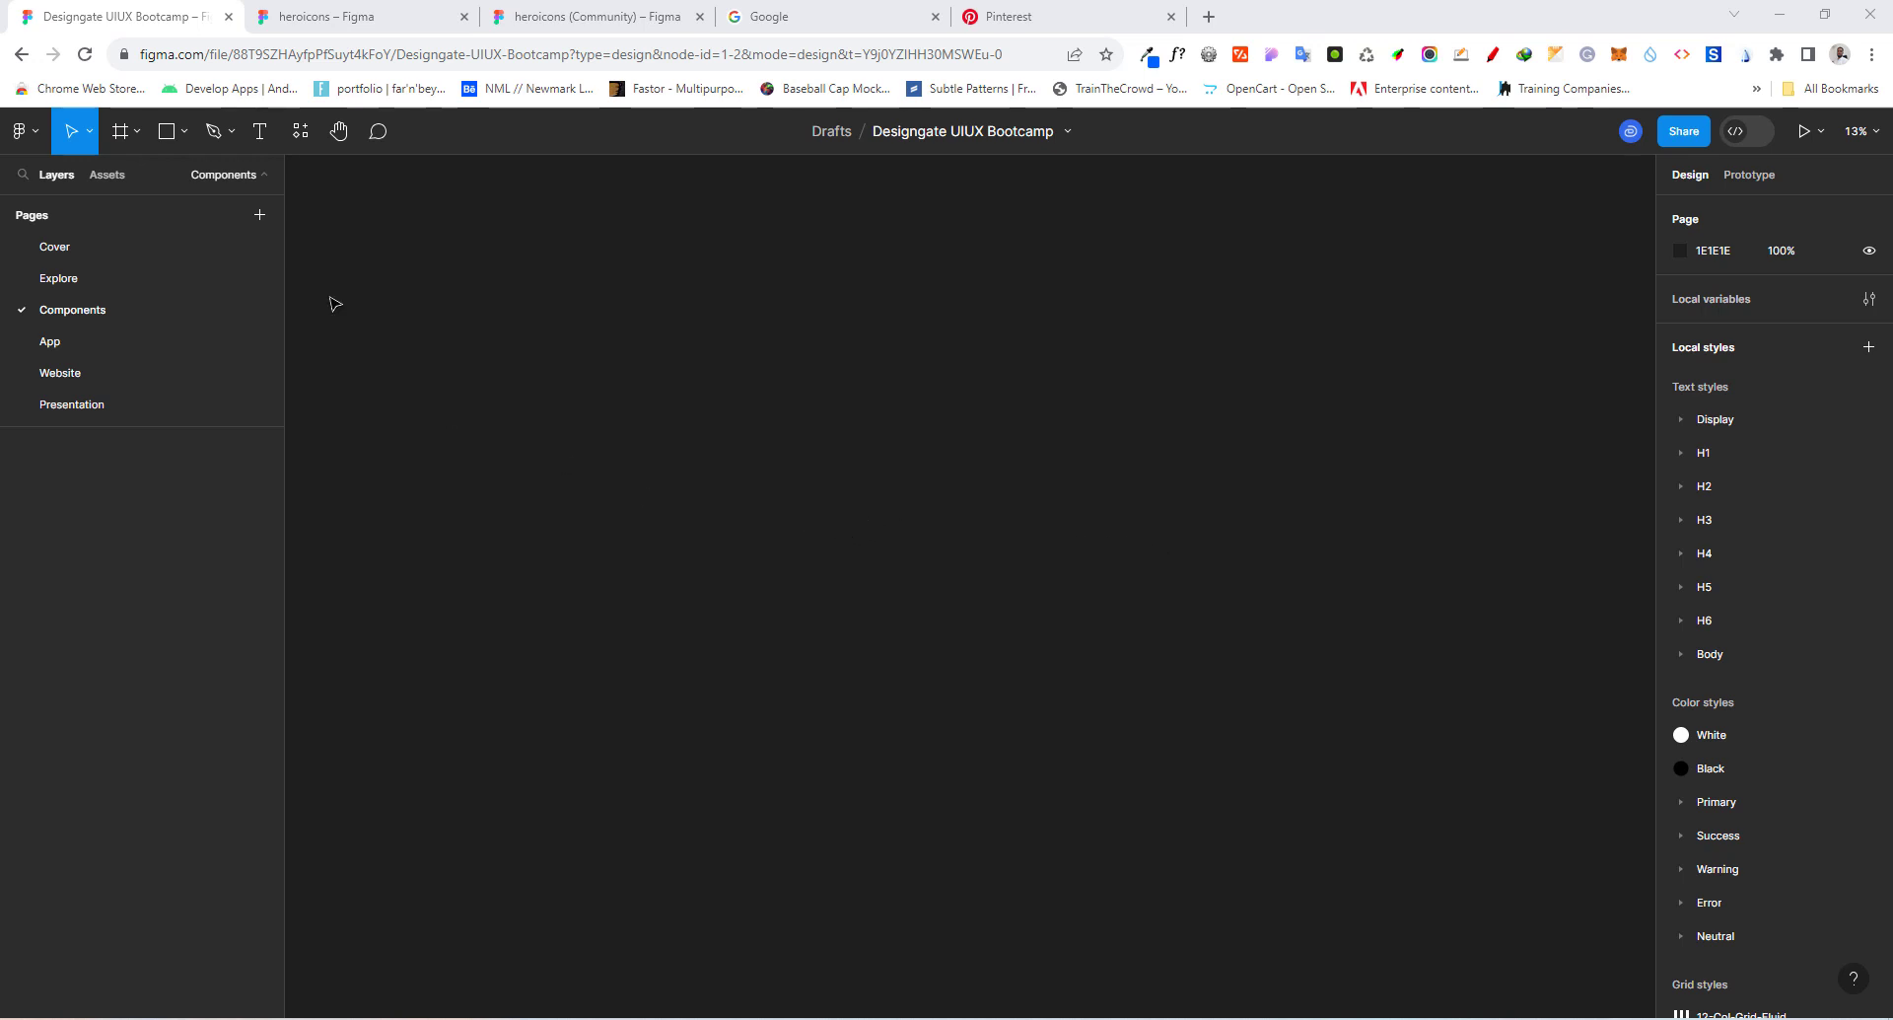
Step: Check the recent plugins and the heroicons resource page, and switch to the heroicons (Community) file
left_click(299, 131)
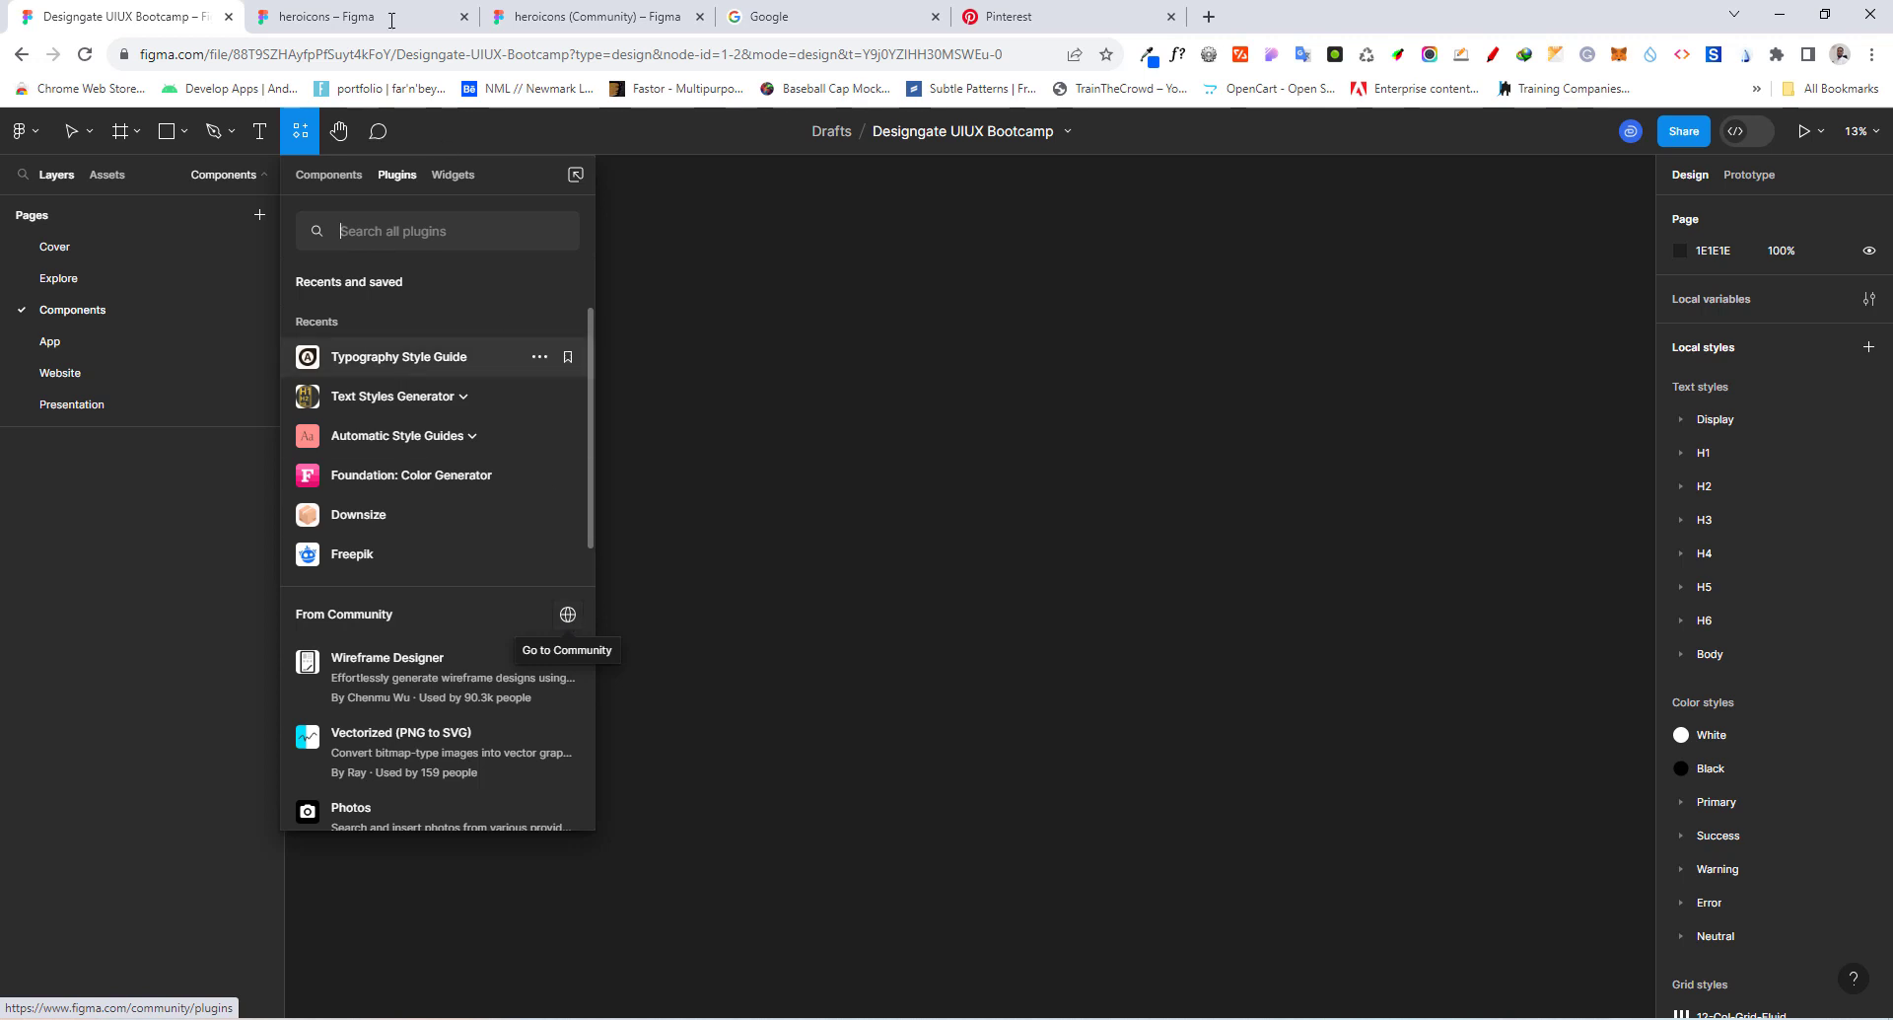
left_click(360, 17)
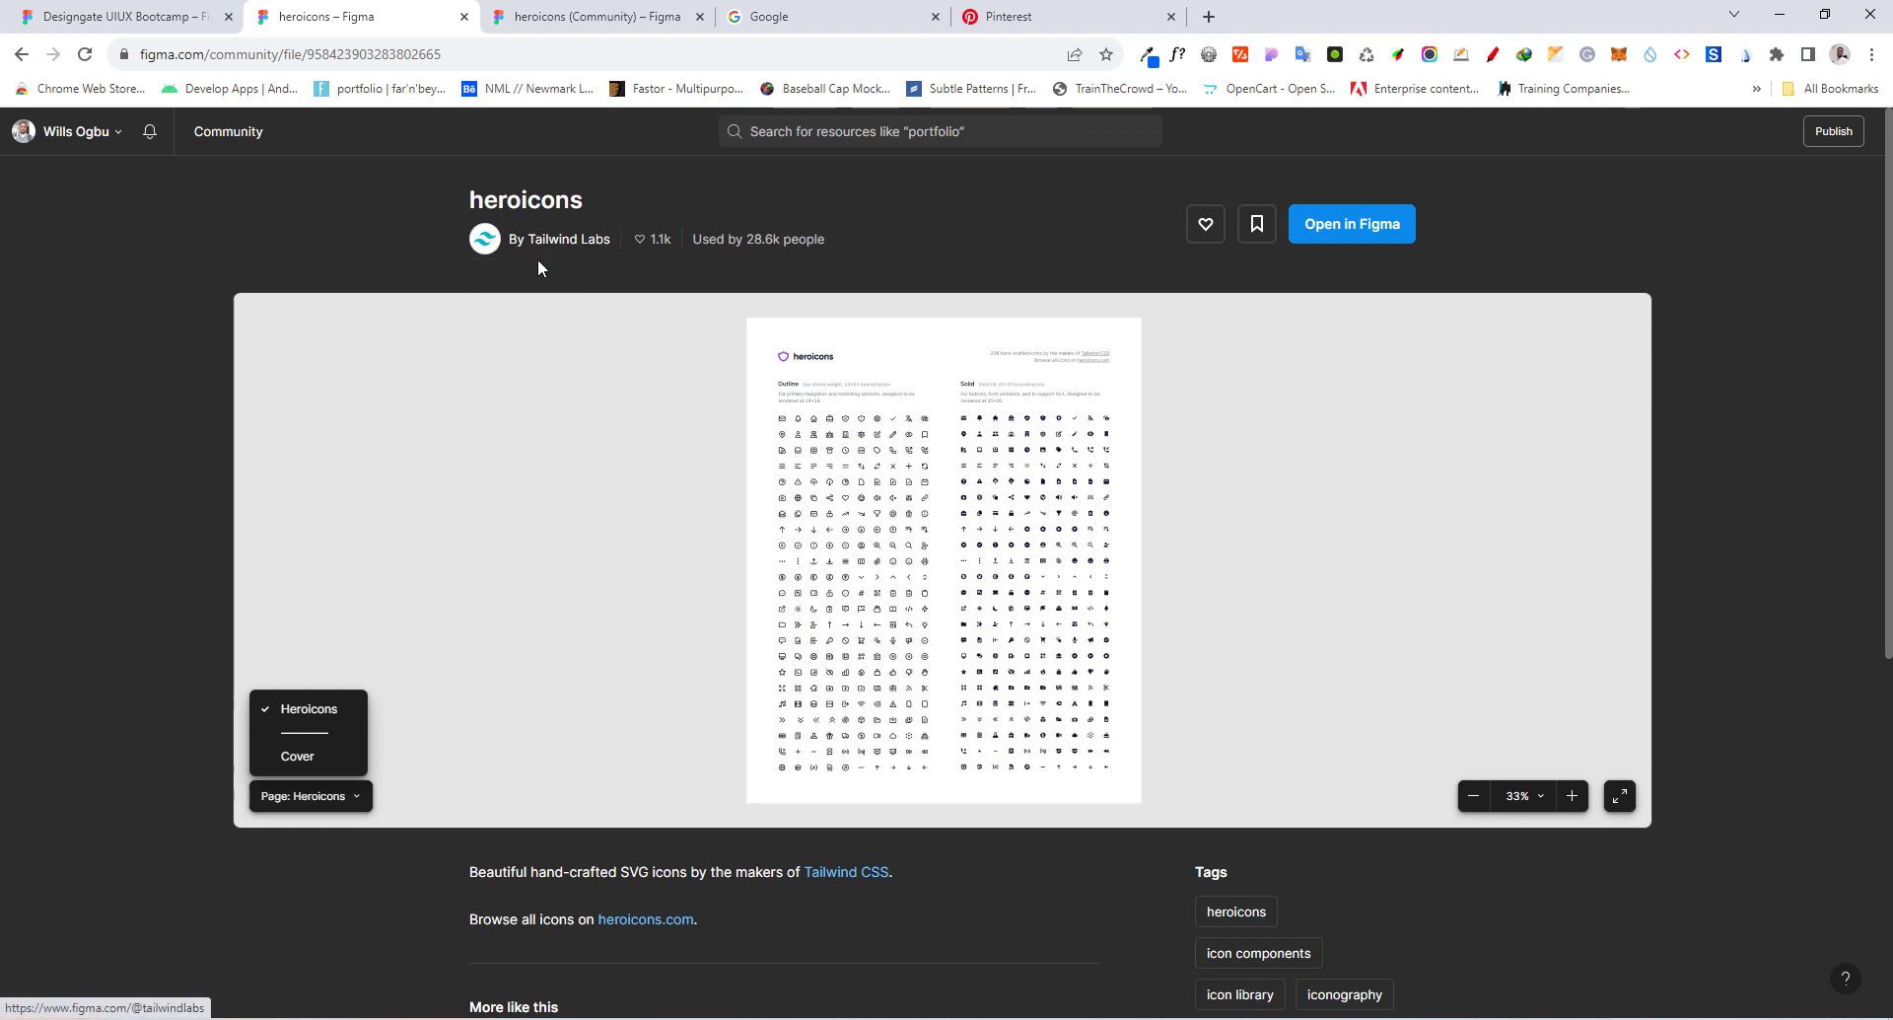
left_click(554, 14)
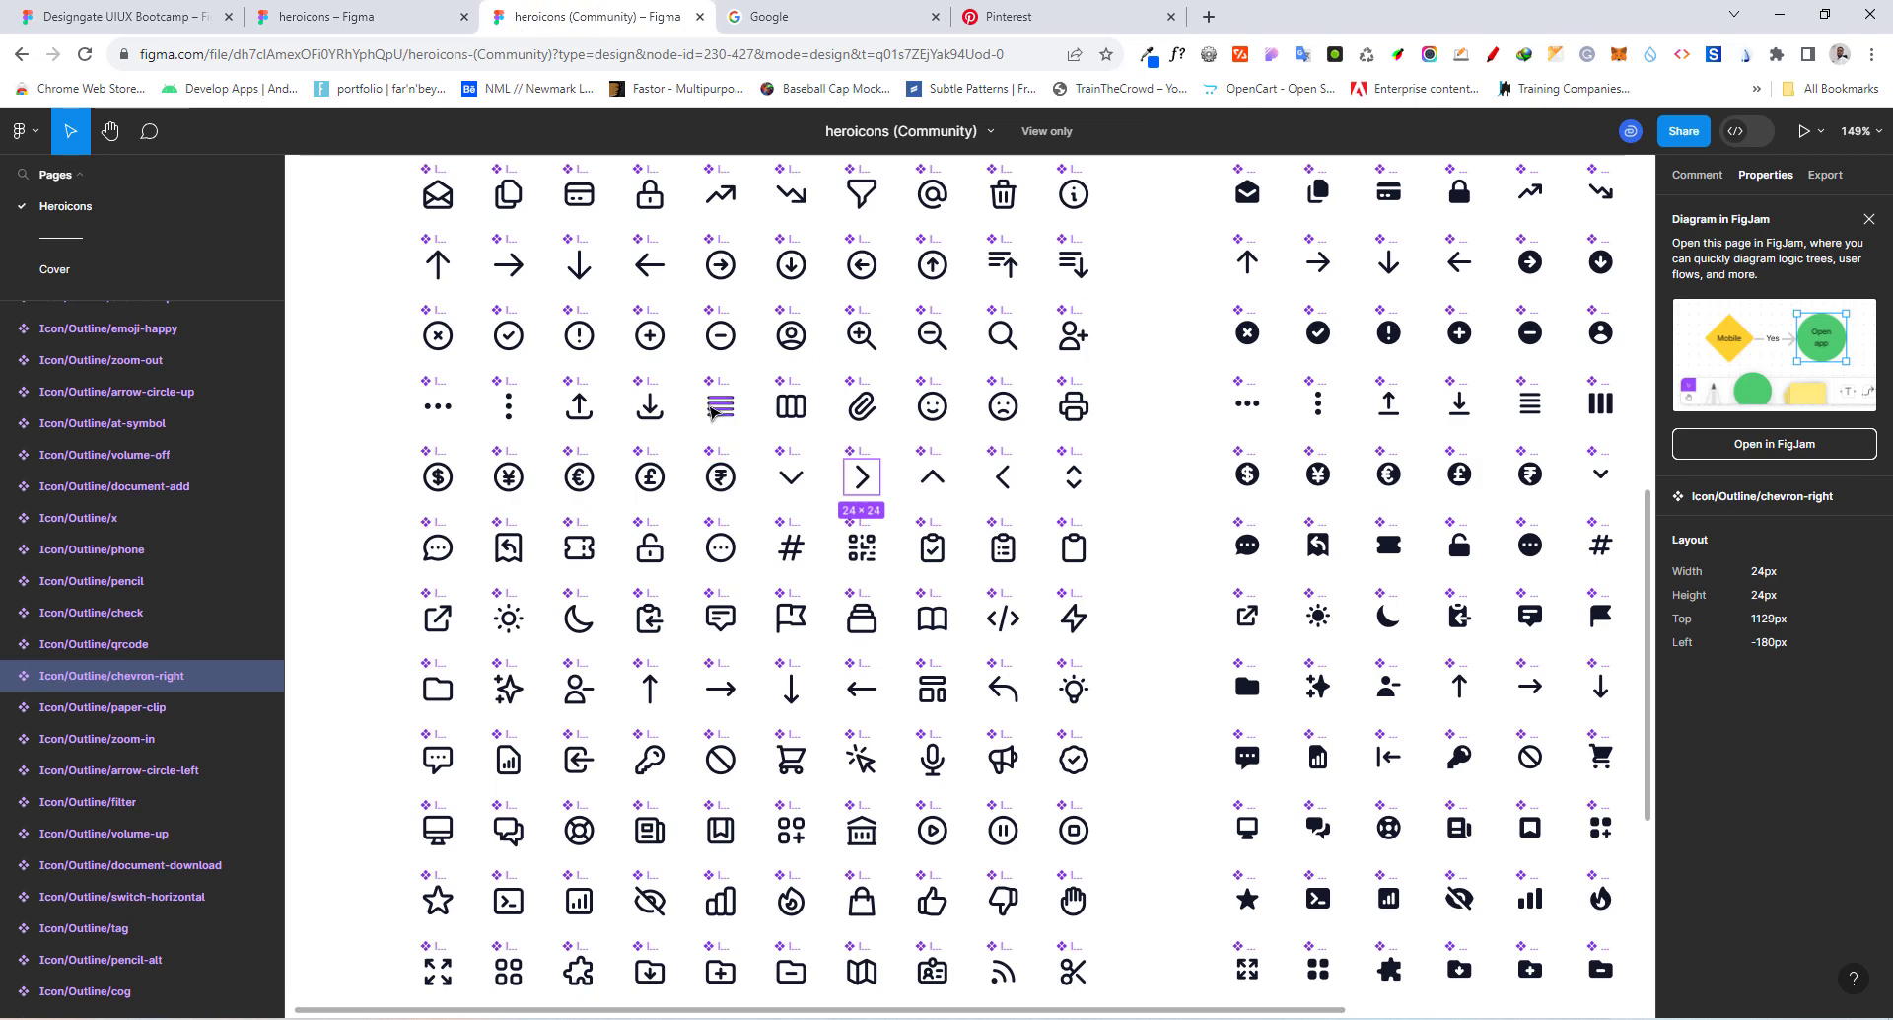
Step: Examine the Outline and Solid icon sets and their header descriptions on the Heroicons page
scroll(710, 421, "down", 10)
scroll(710, 421, "down", 2)
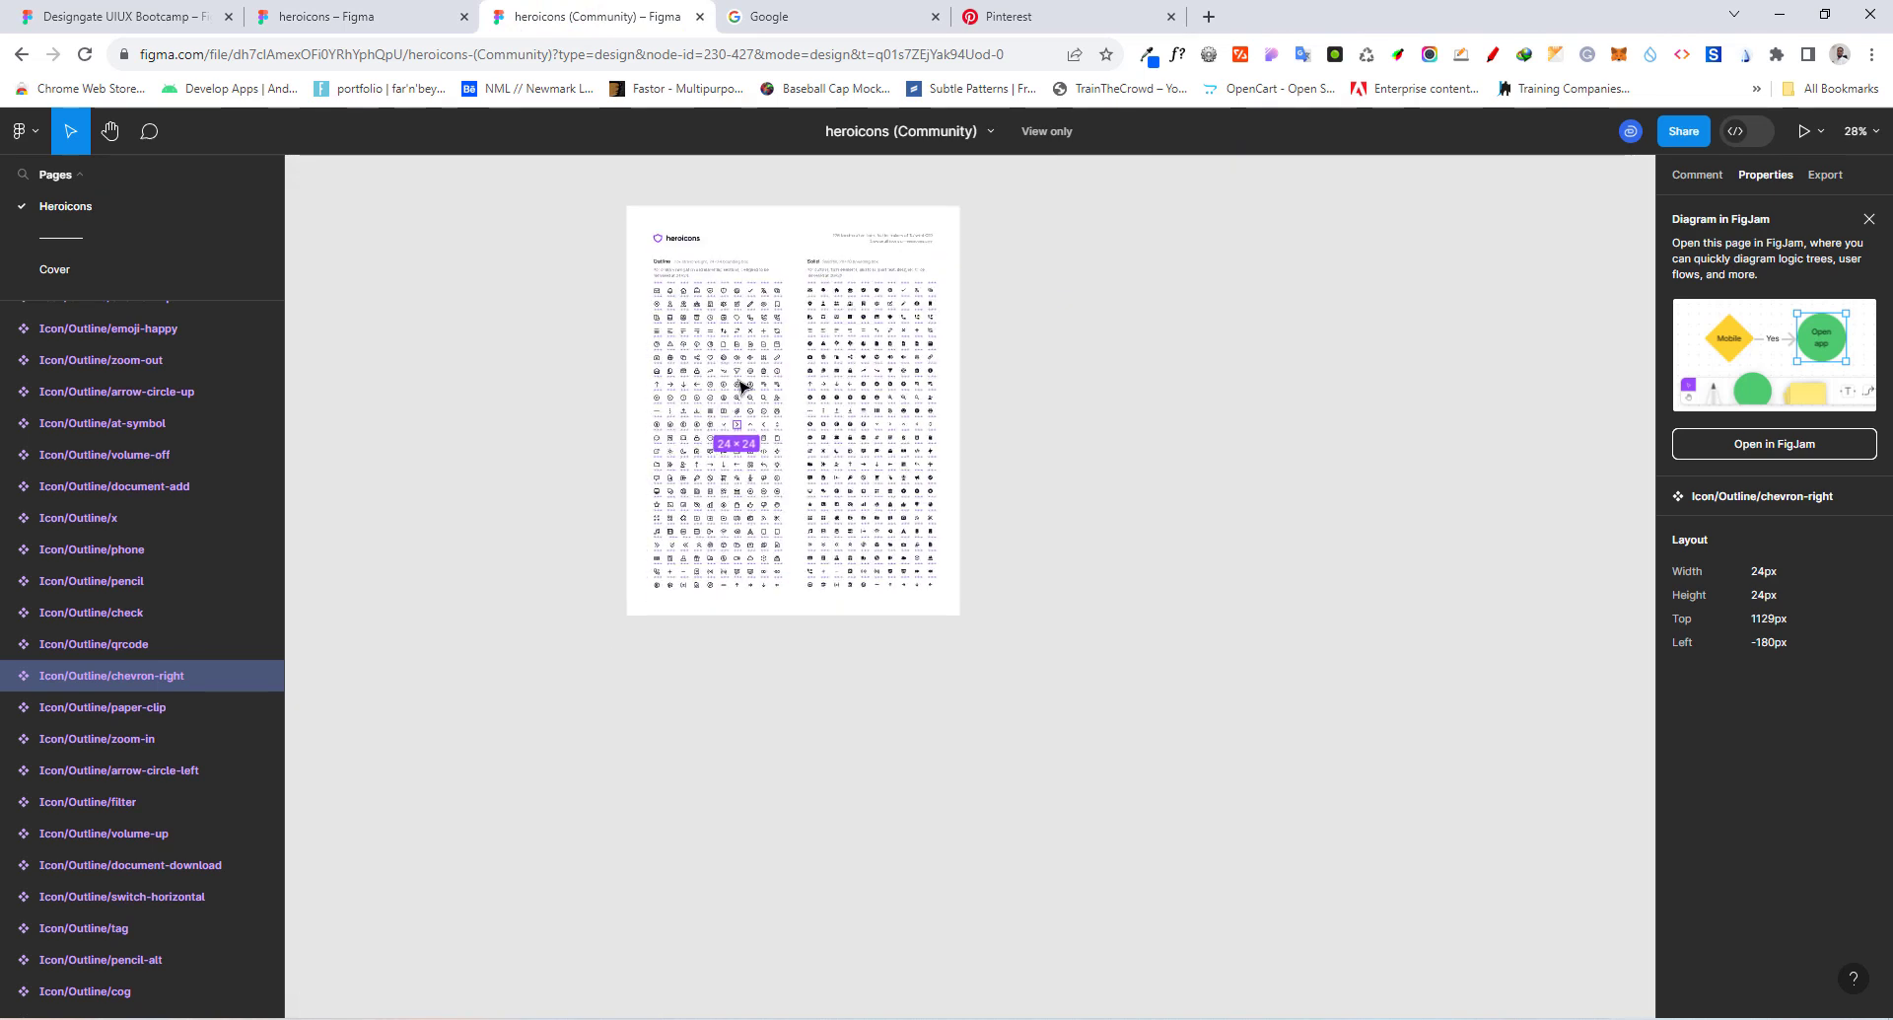
scroll(740, 388, "up", 3)
scroll(782, 388, "down", 4)
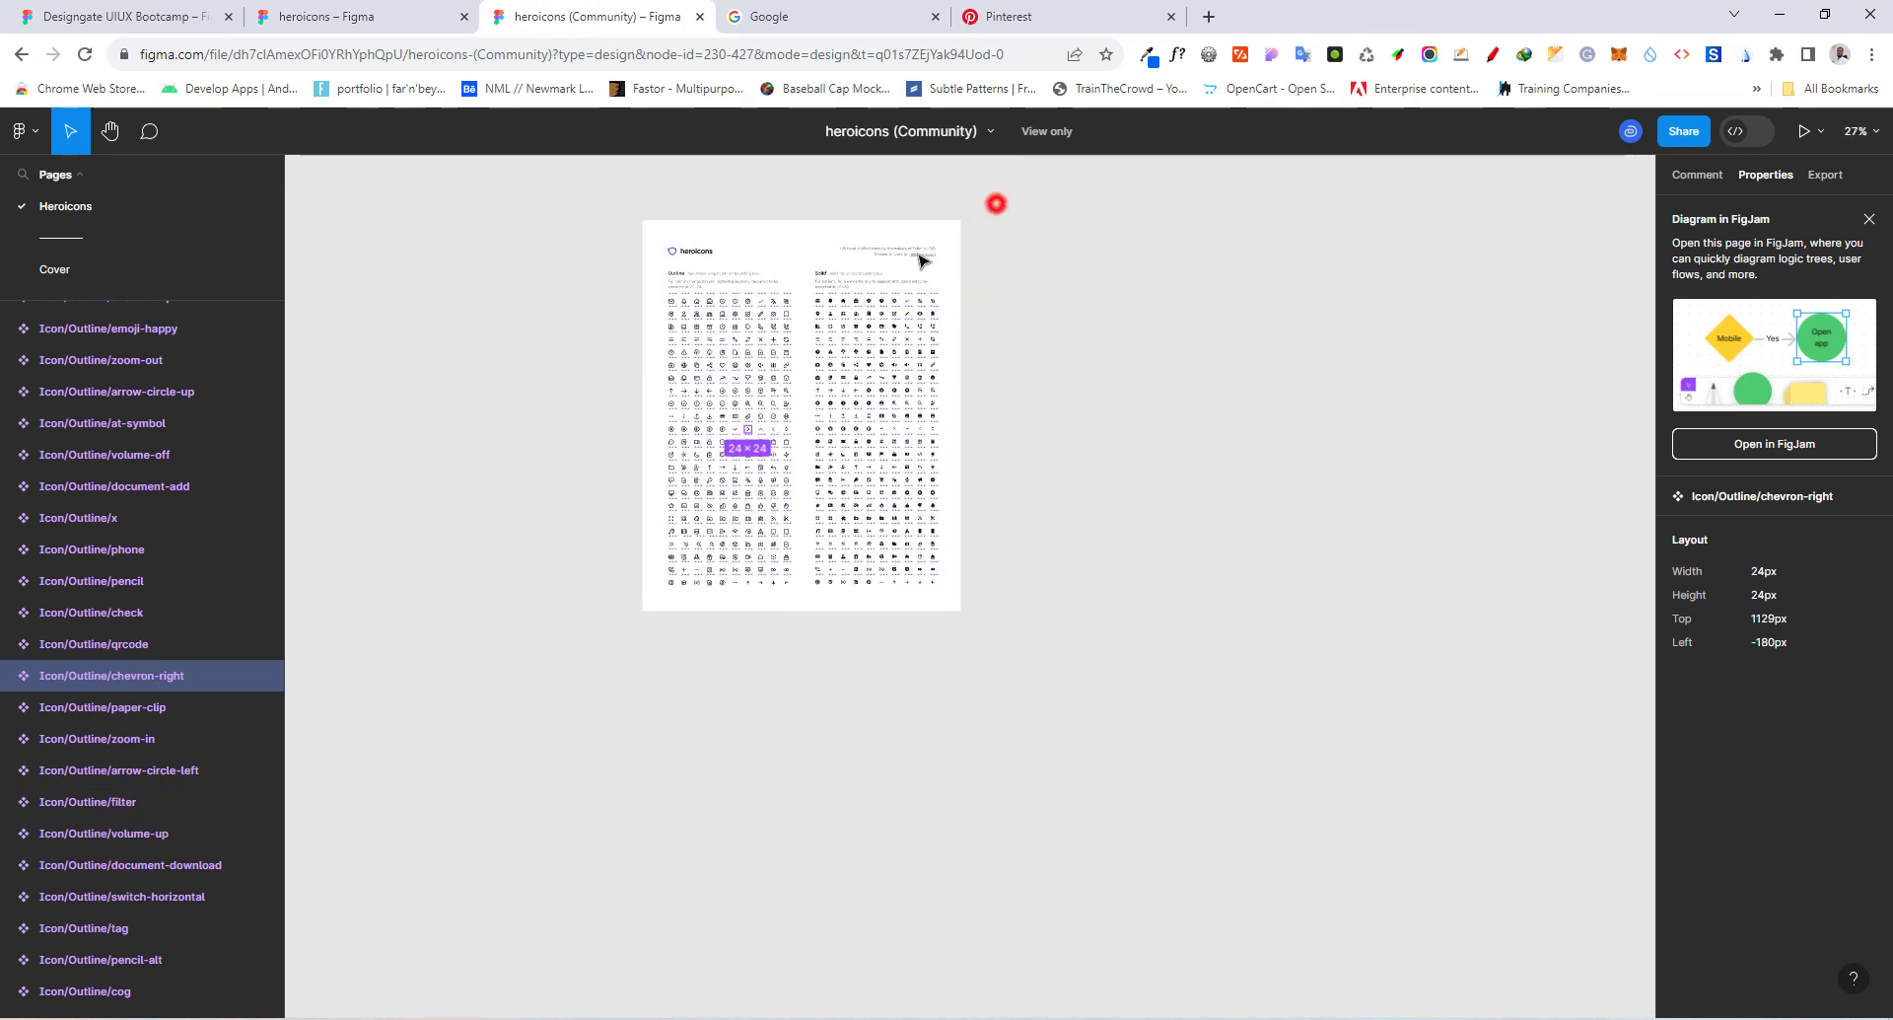
left_click_drag(995, 200, 860, 557)
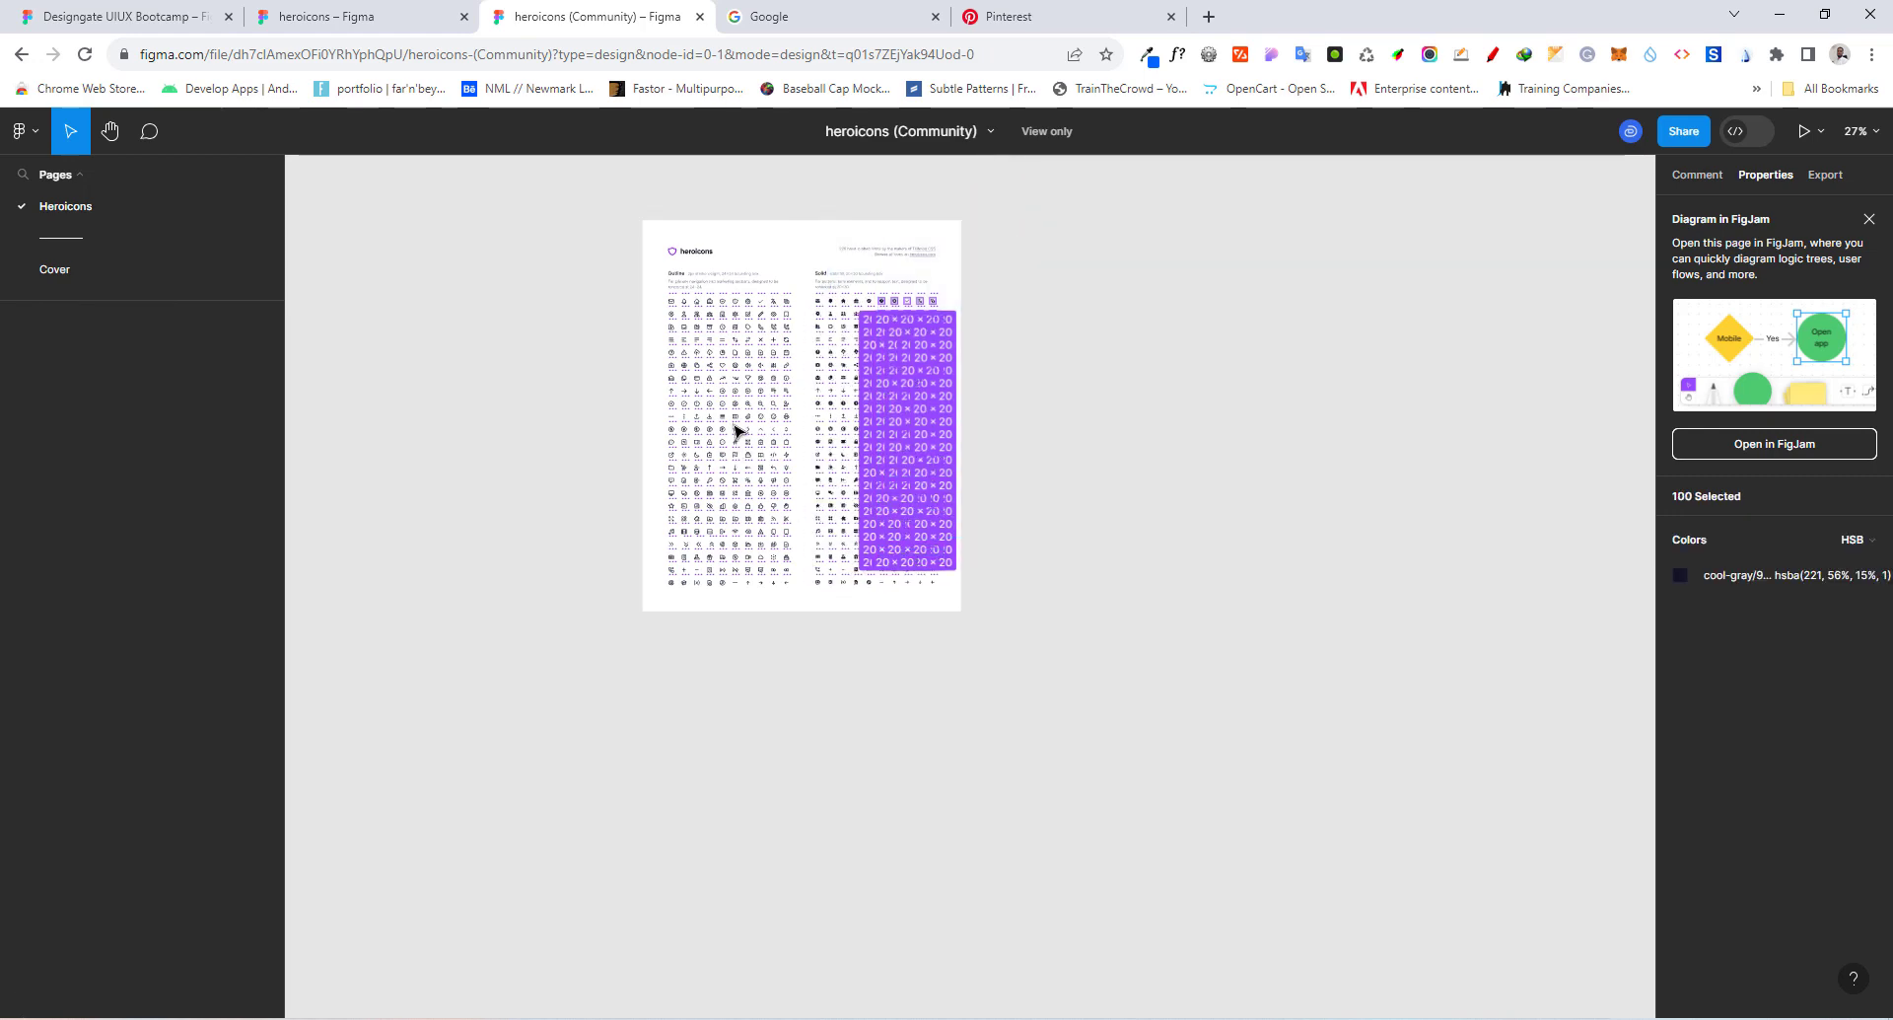
scroll(747, 525, "up", 2)
scroll(758, 673, "up", 3)
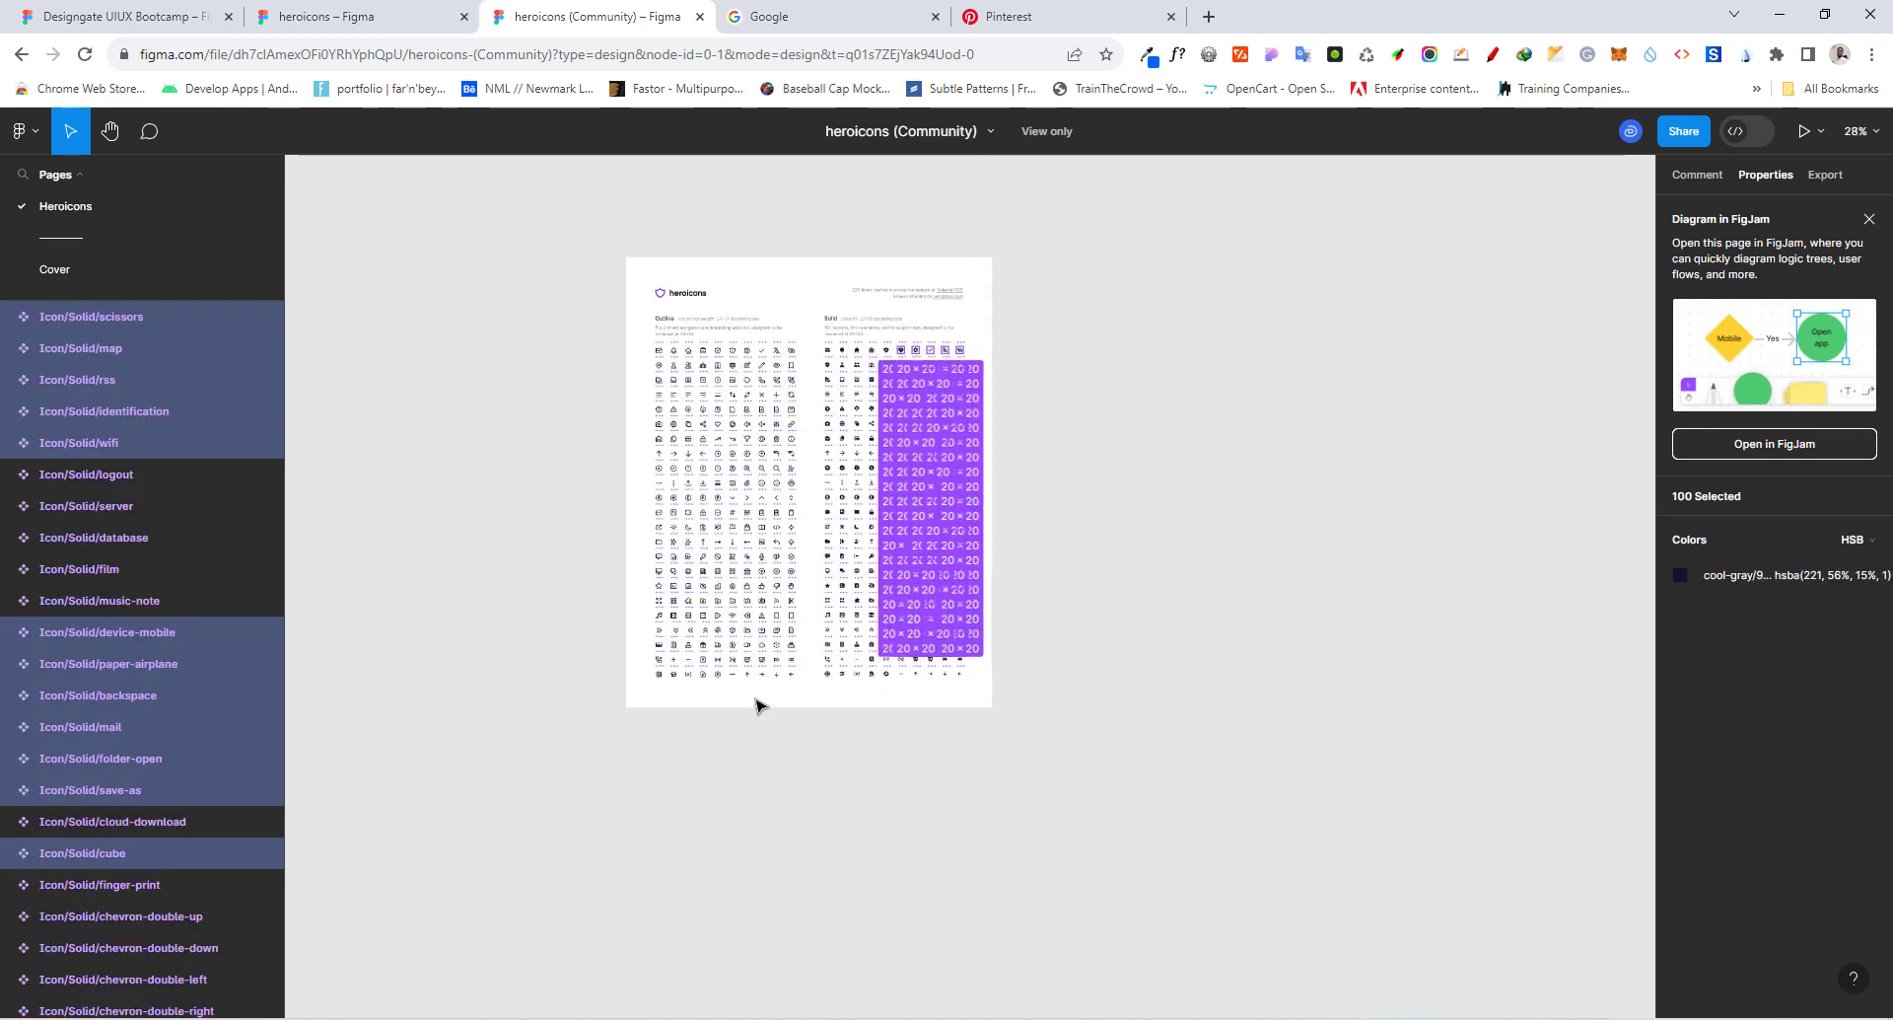
scroll(844, 264, "down", 1)
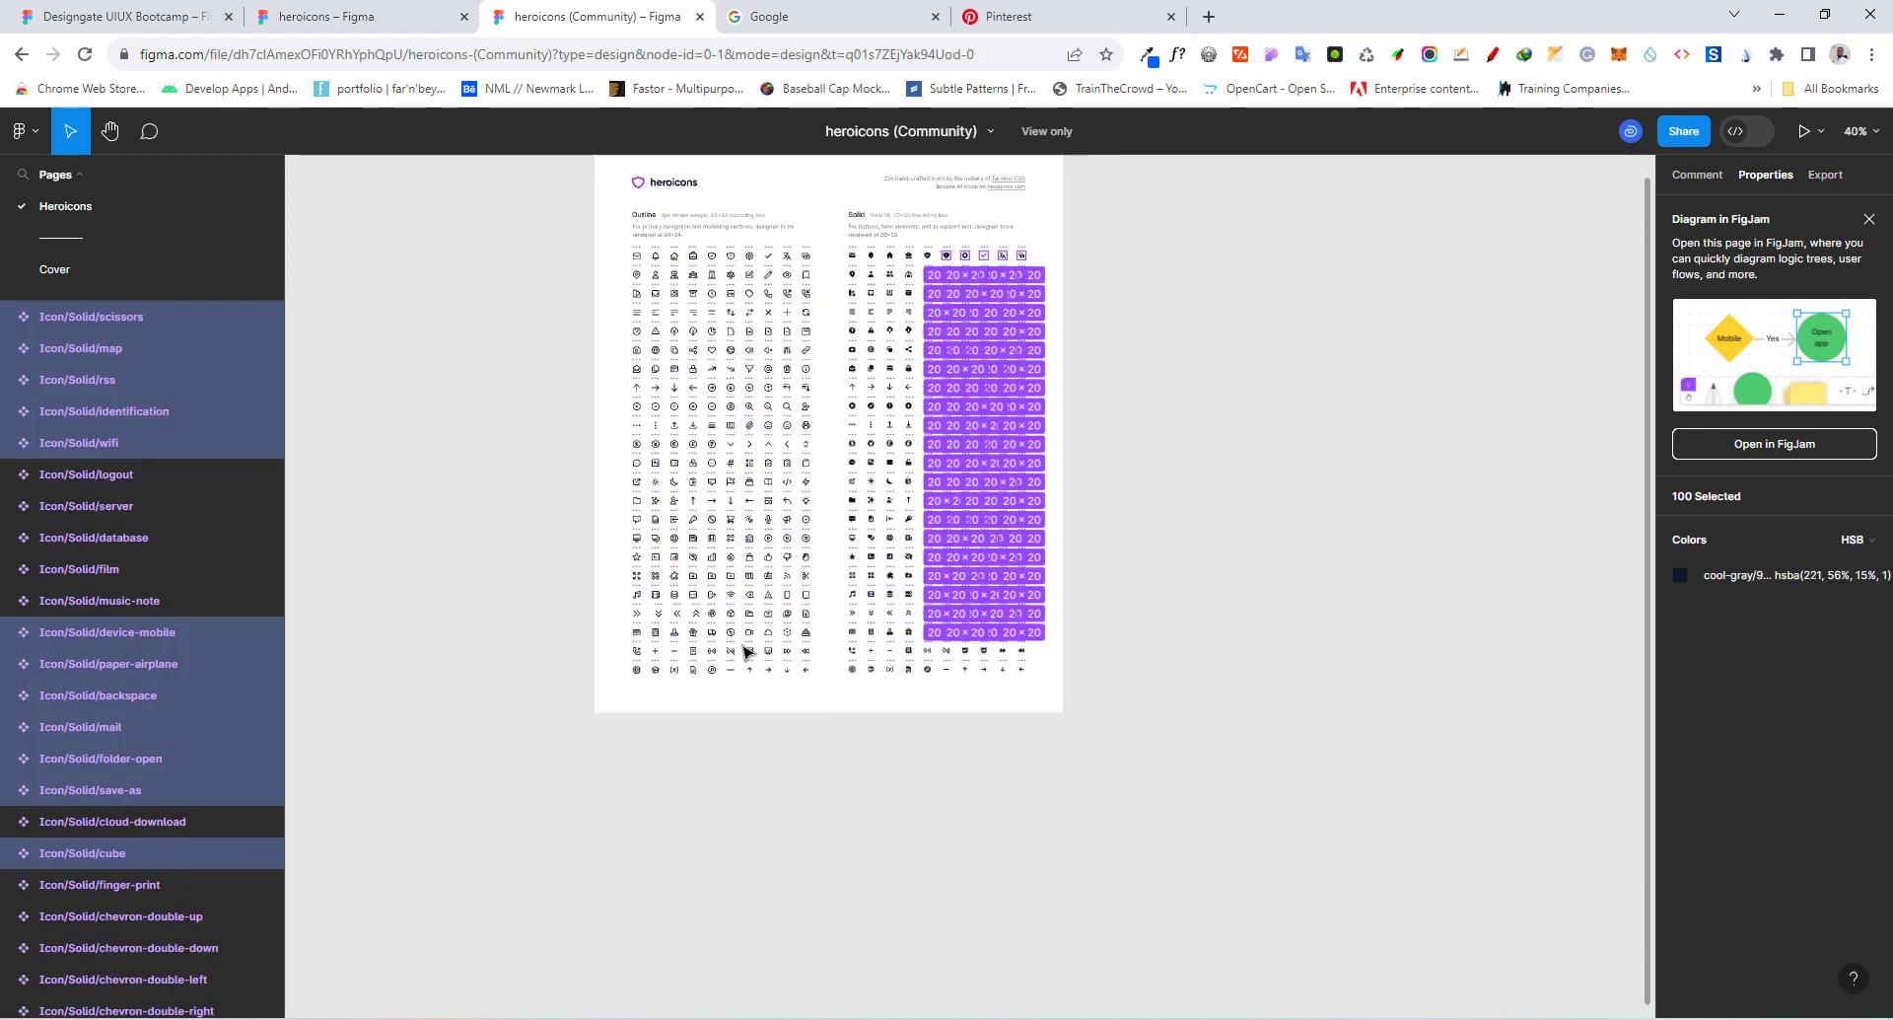
scroll(744, 656, "up", 3)
scroll(824, 316, "up", 5)
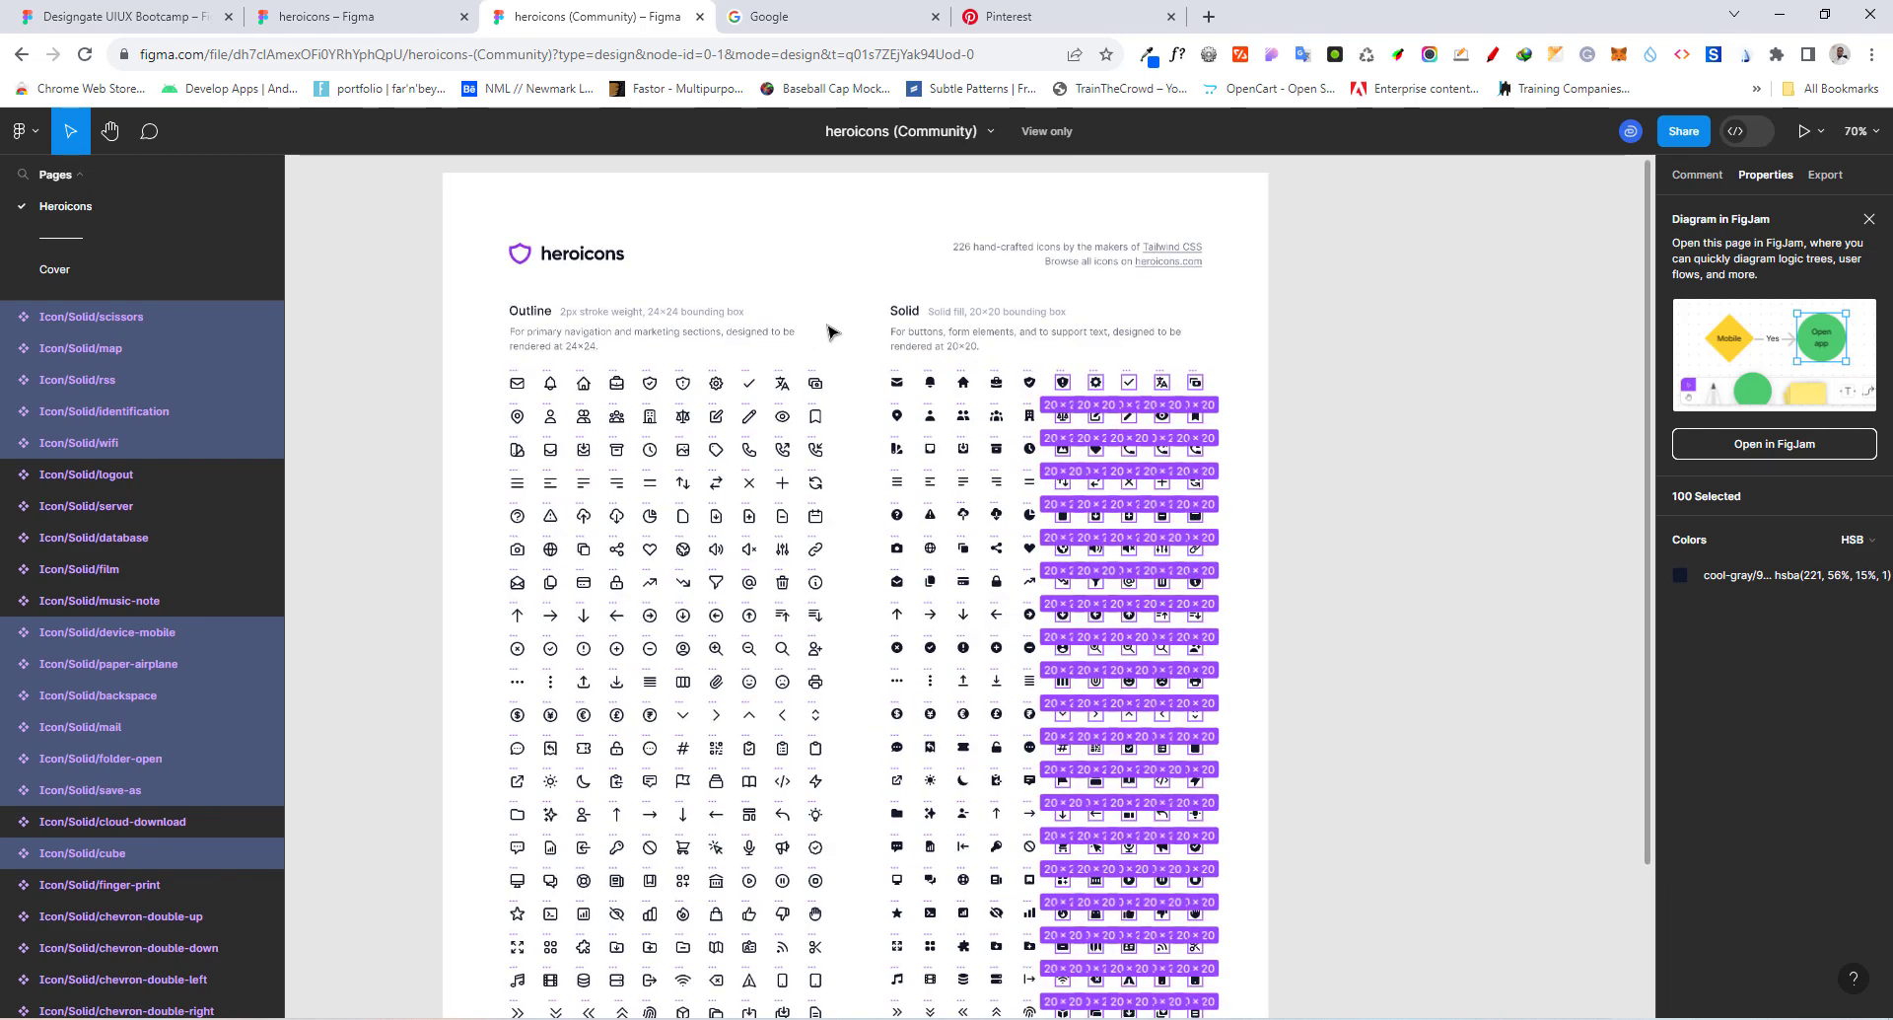
left_click(829, 326)
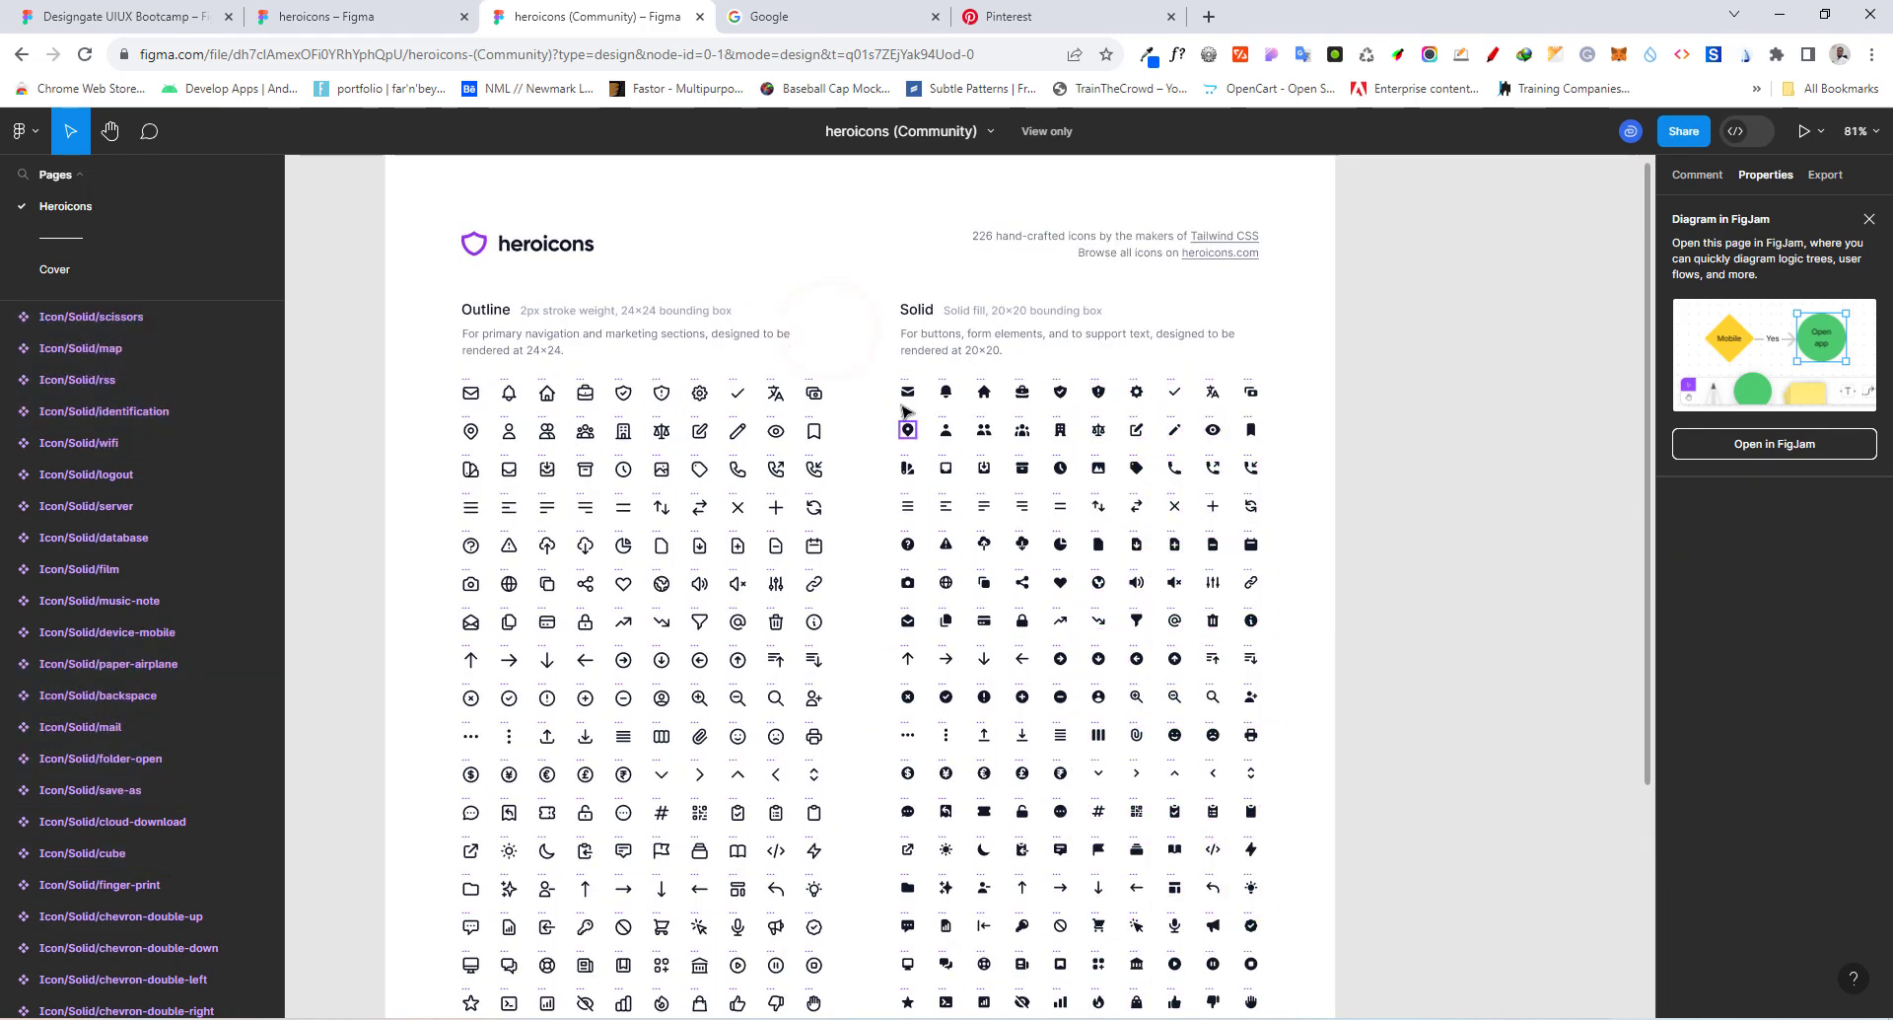
left_click(983, 392)
key("Escape")
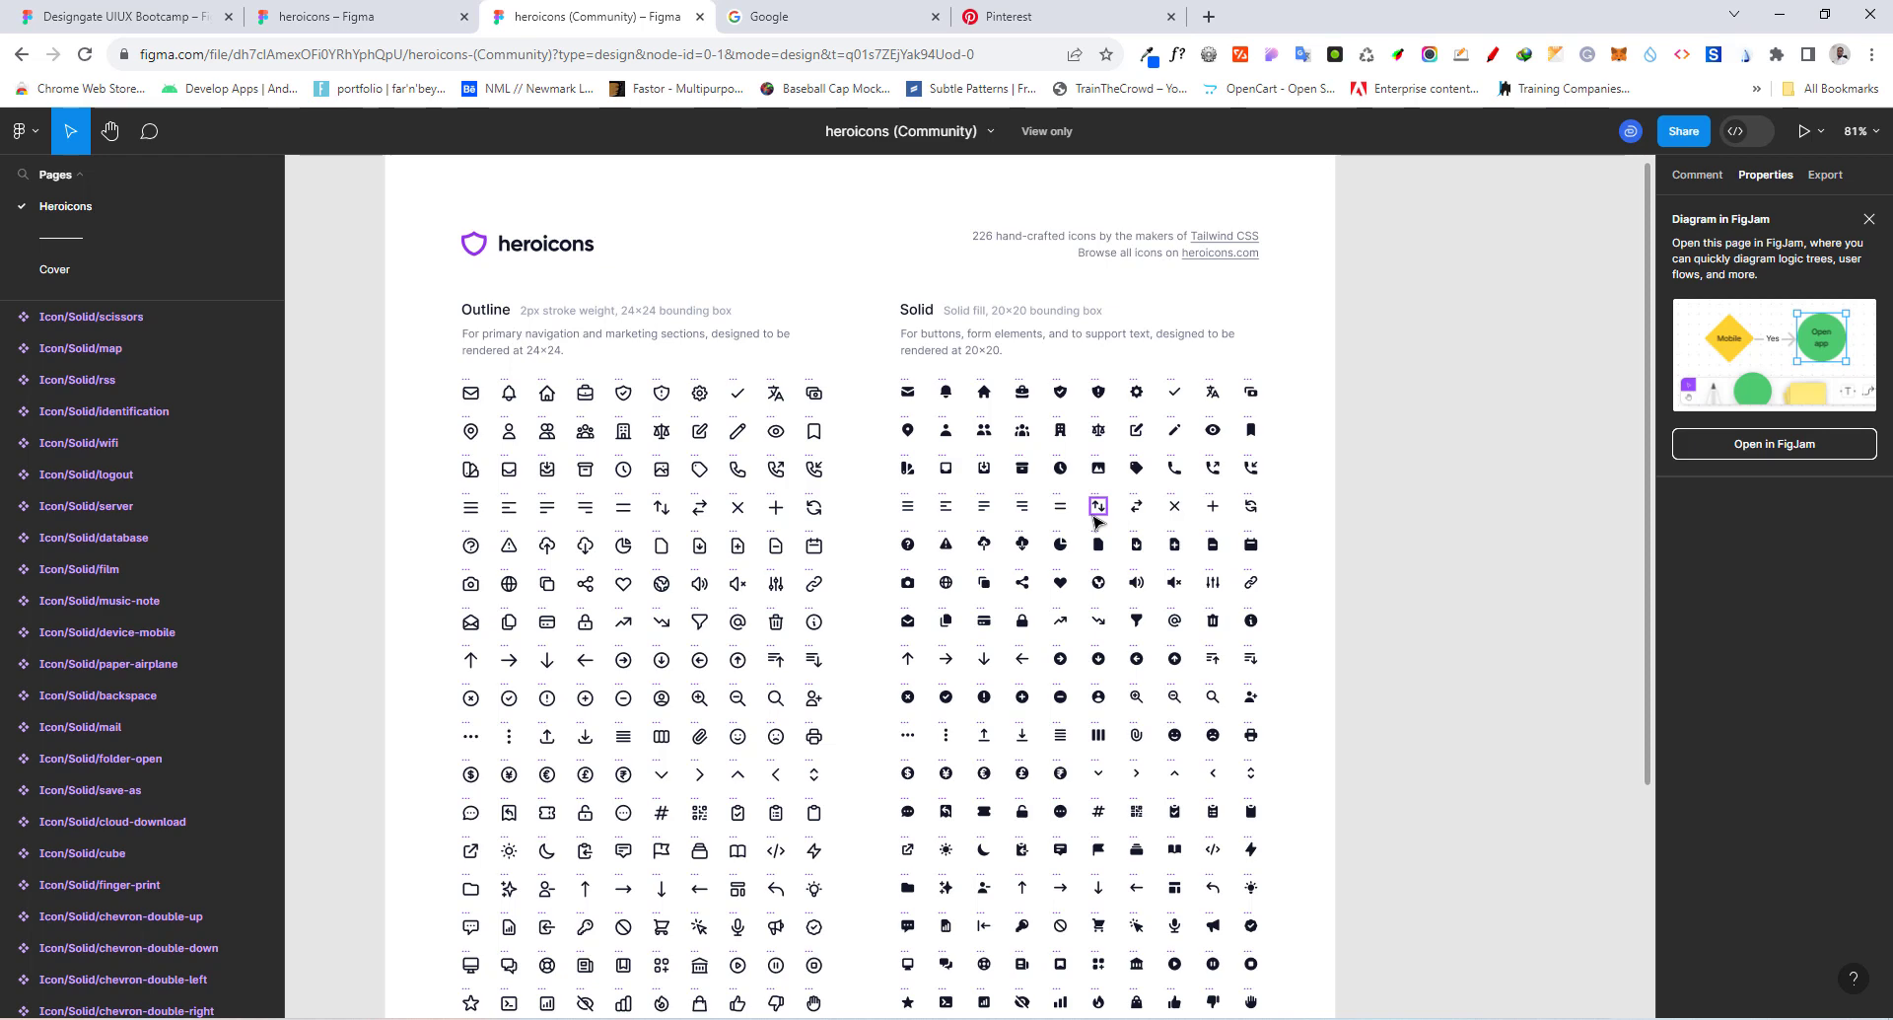
Step: Select the entire Outline icon set on the Heroicons page and copy it
scroll(685, 286, "down", 3)
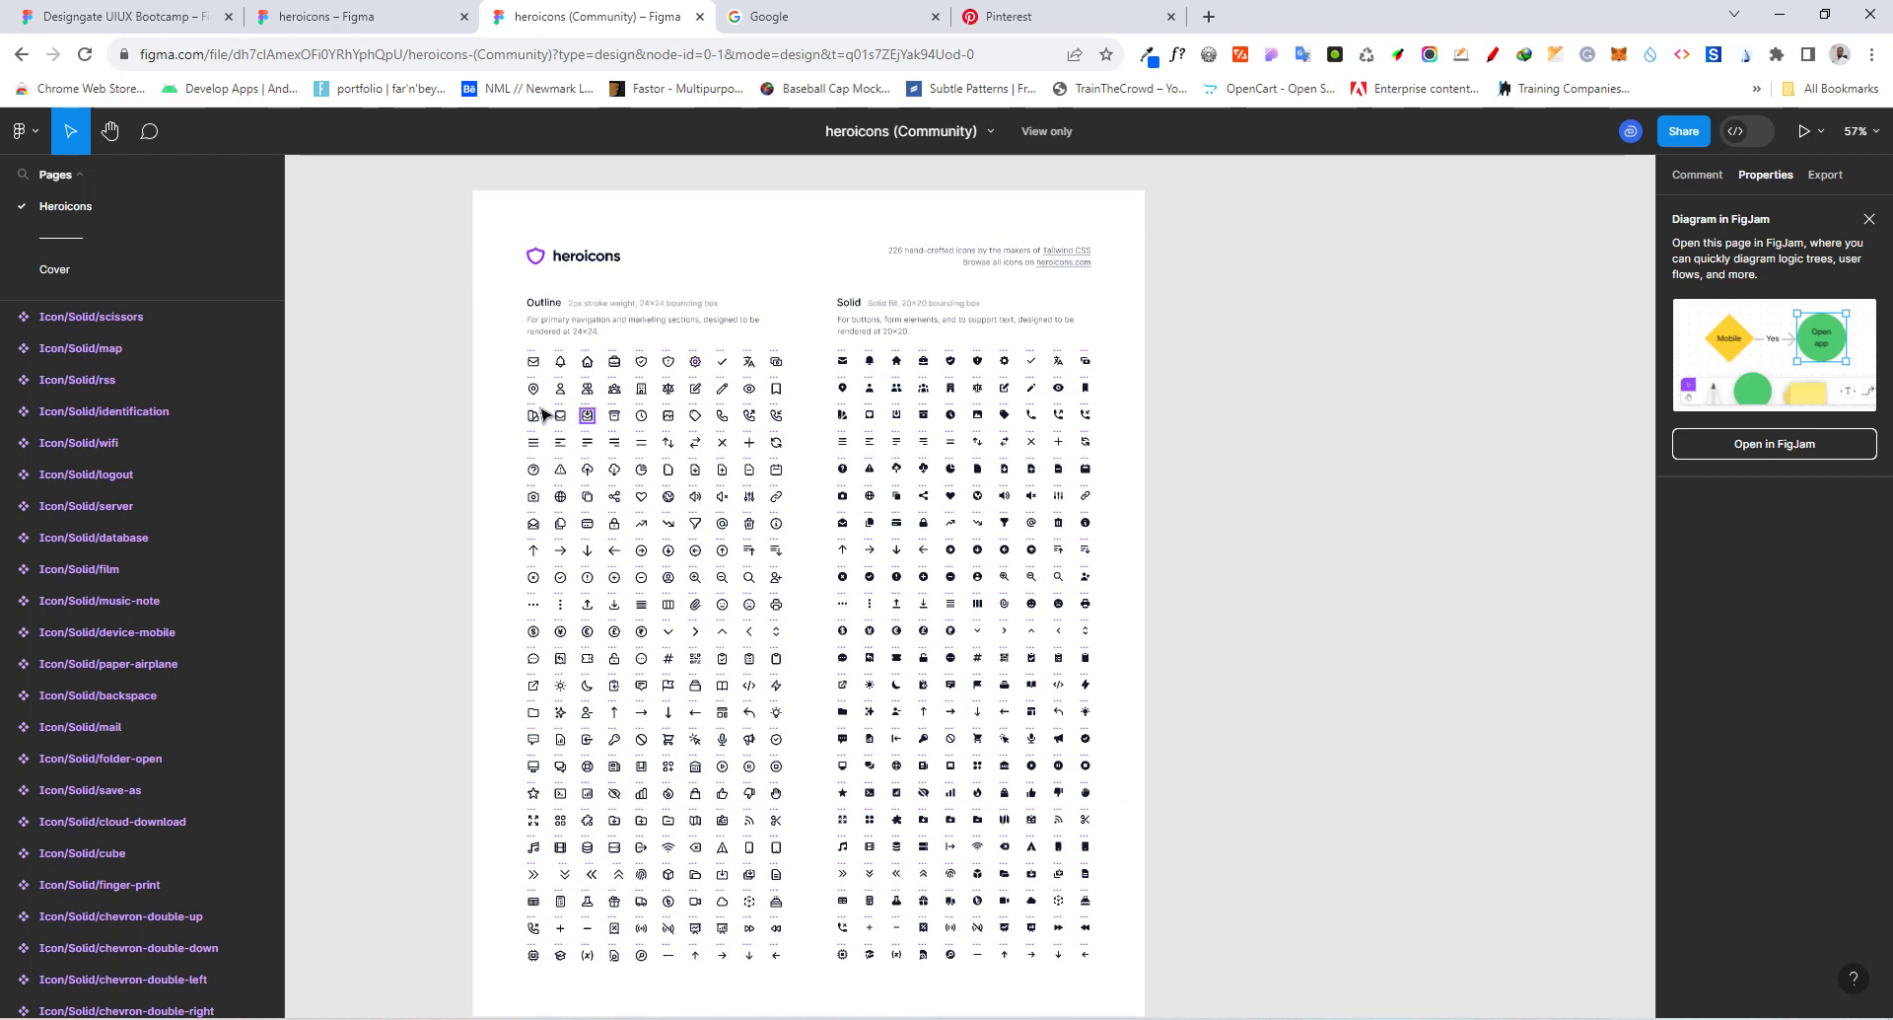
scroll(646, 241, "down", 3)
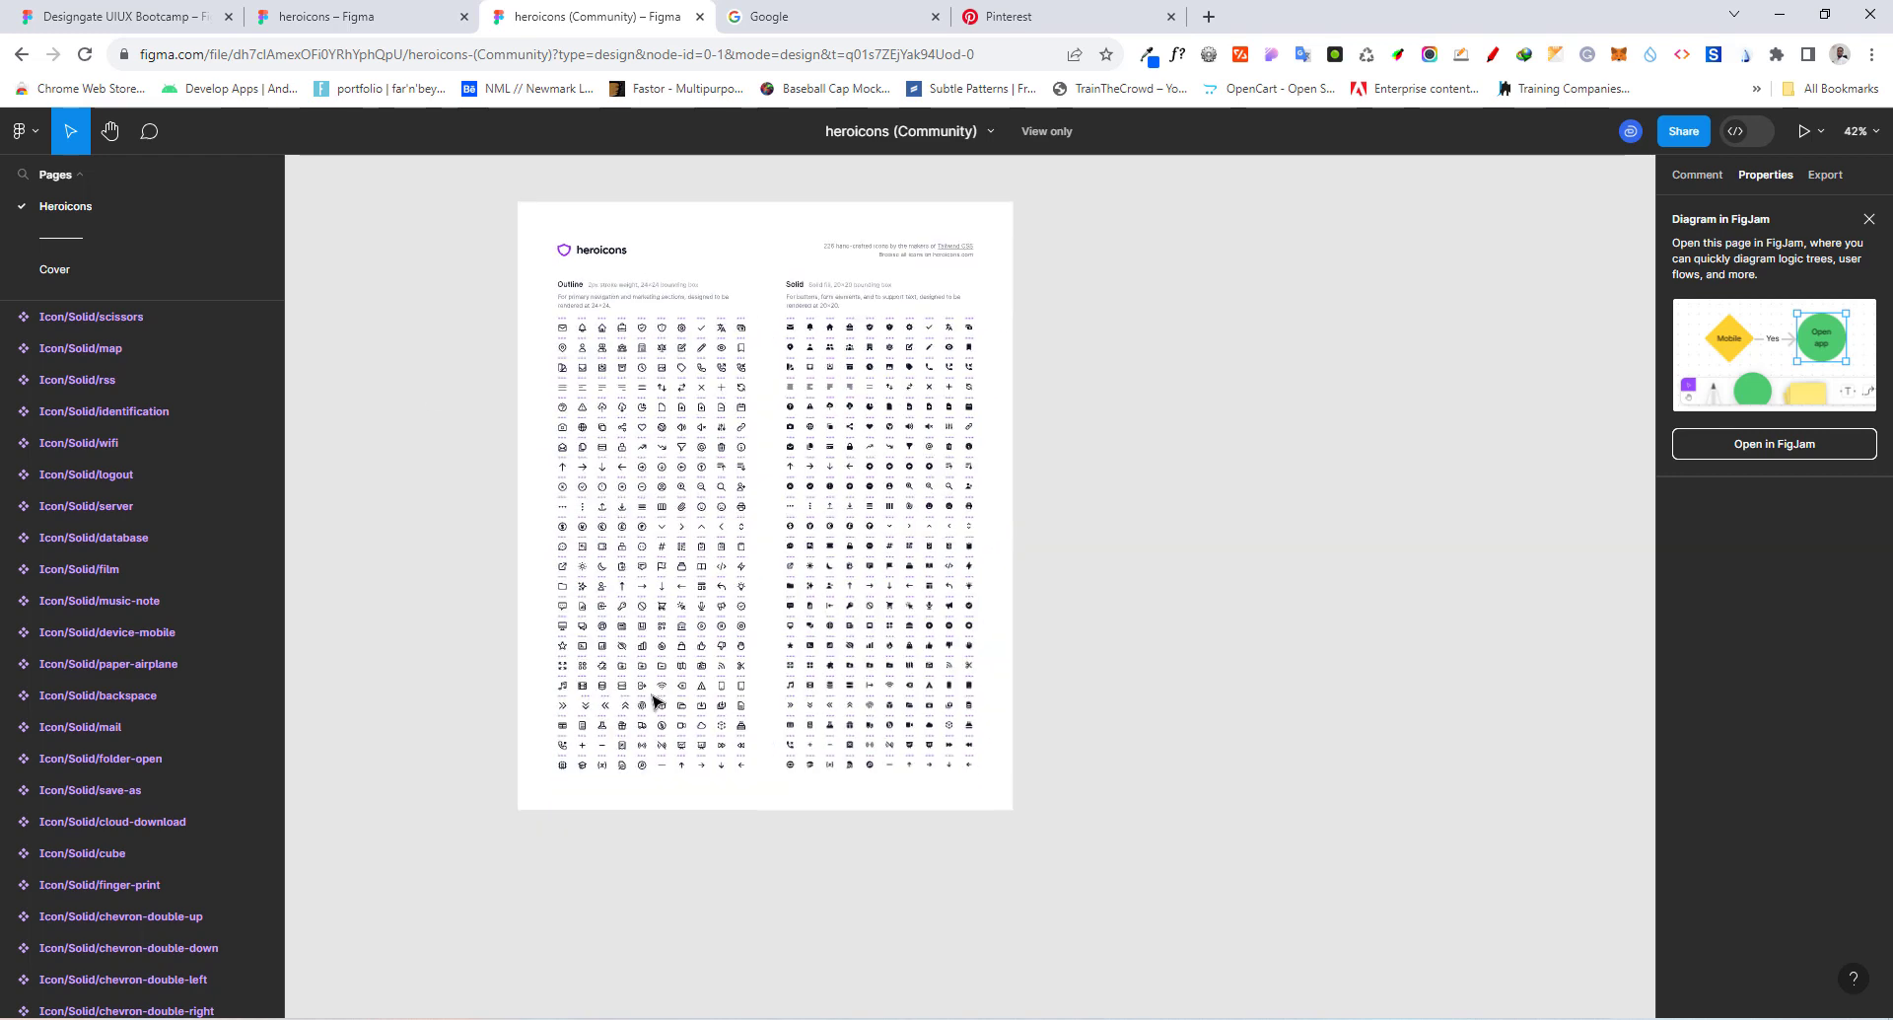
scroll(654, 702, "up", 1)
left_click_drag(523, 294, 760, 785)
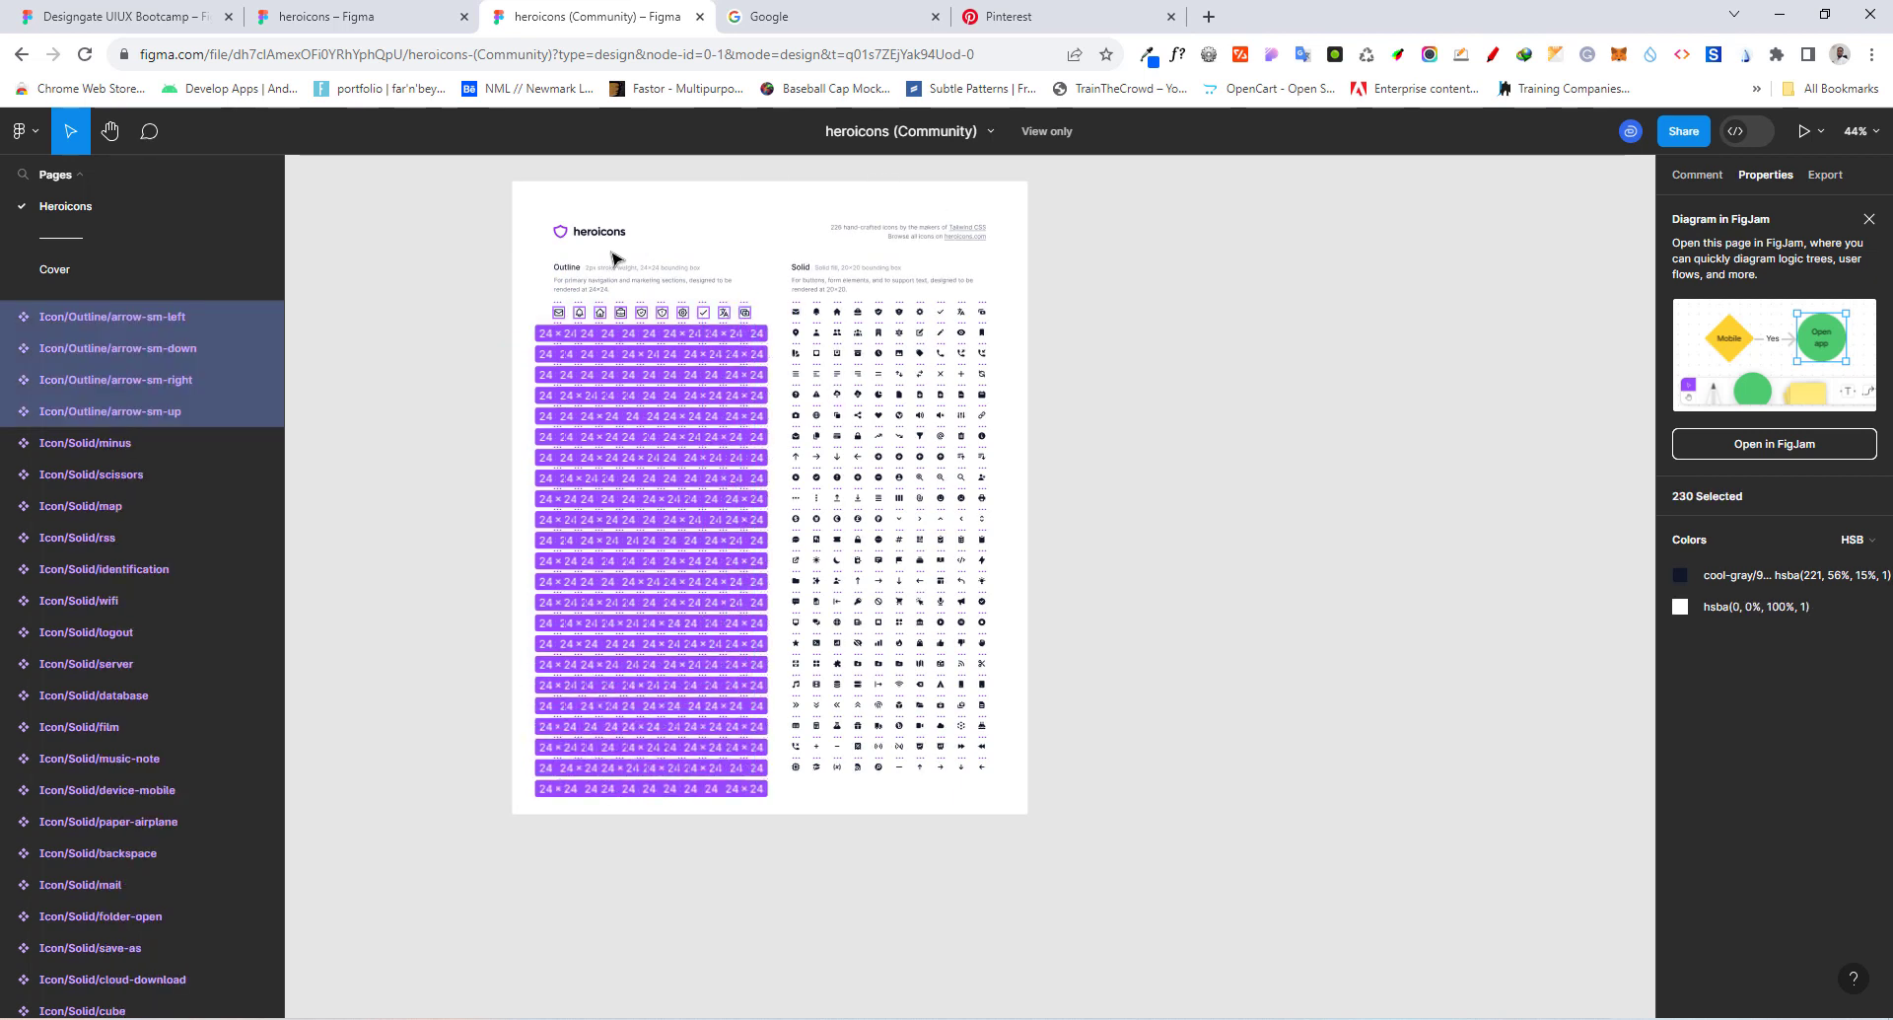
Step: Paste the copied icons into the Style Guide page of the Designgate UIUX Bootcamp file and place them in the empty area near the spacing squares
left_click(168, 18)
left_click(891, 454)
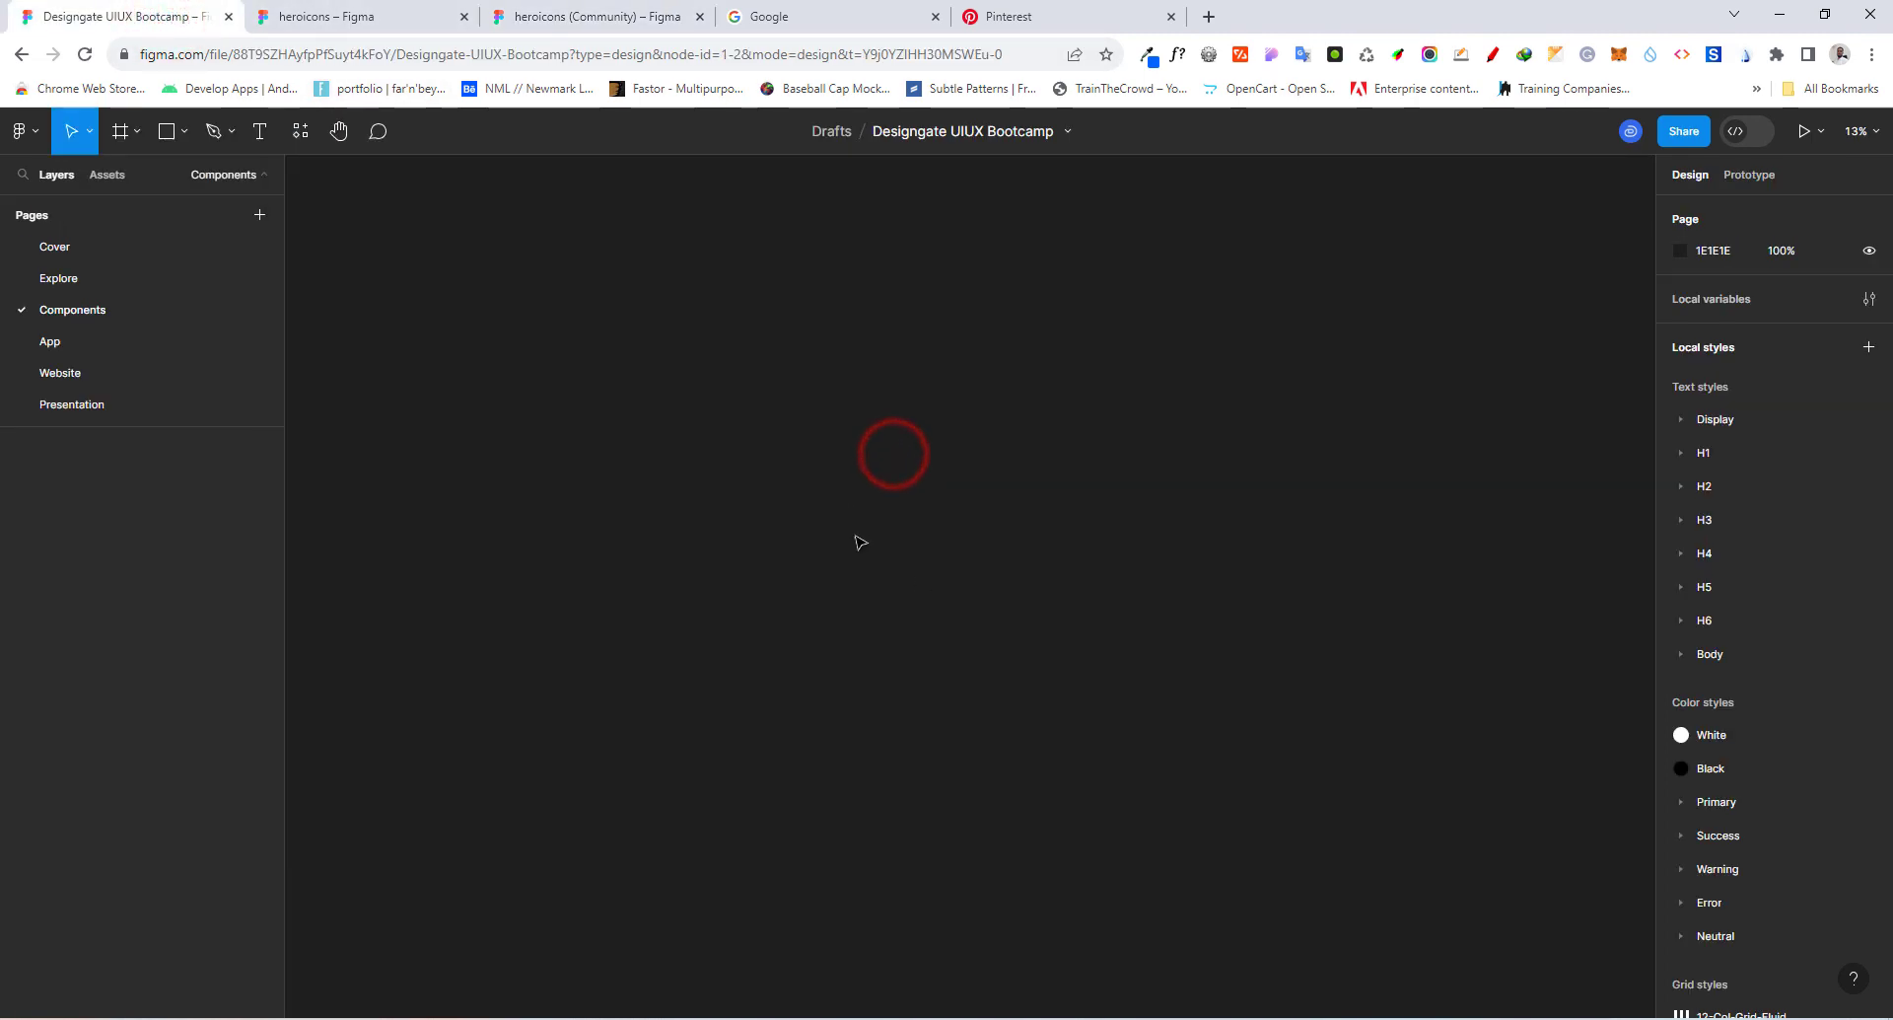
scroll(130, 286, "down", 1)
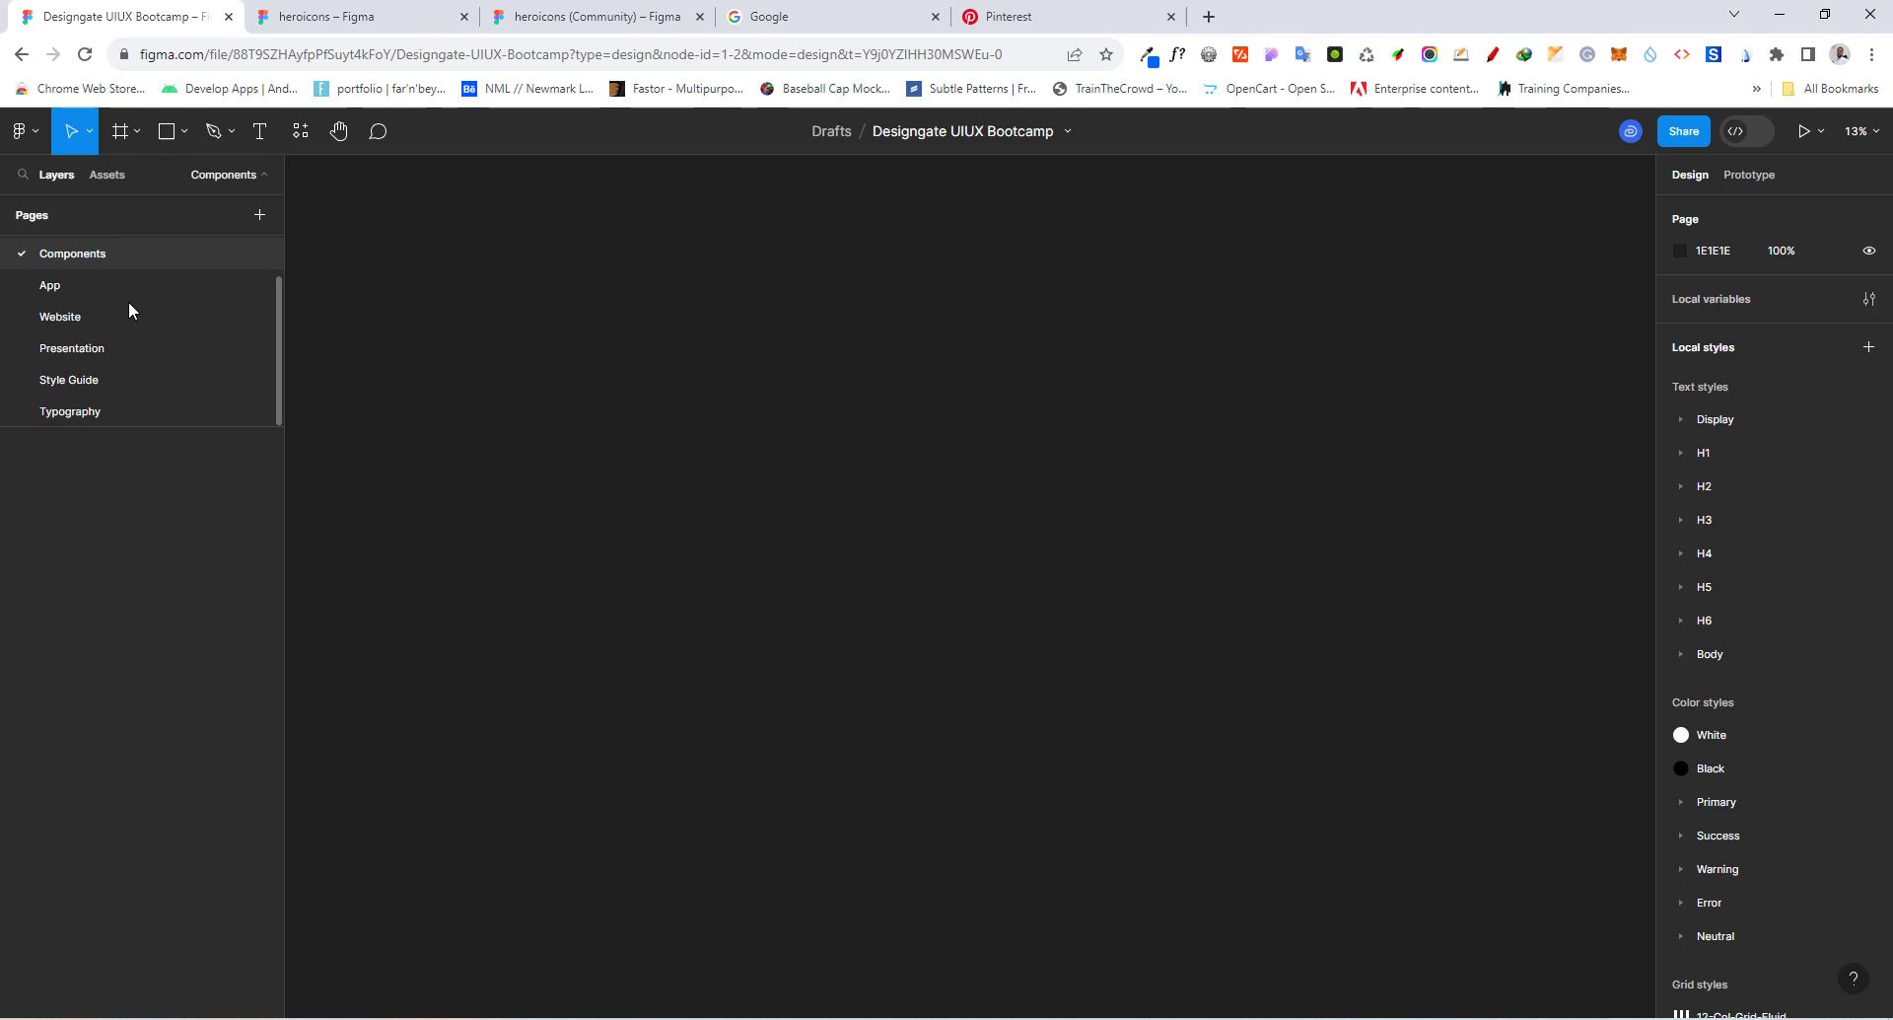
left_click(123, 385)
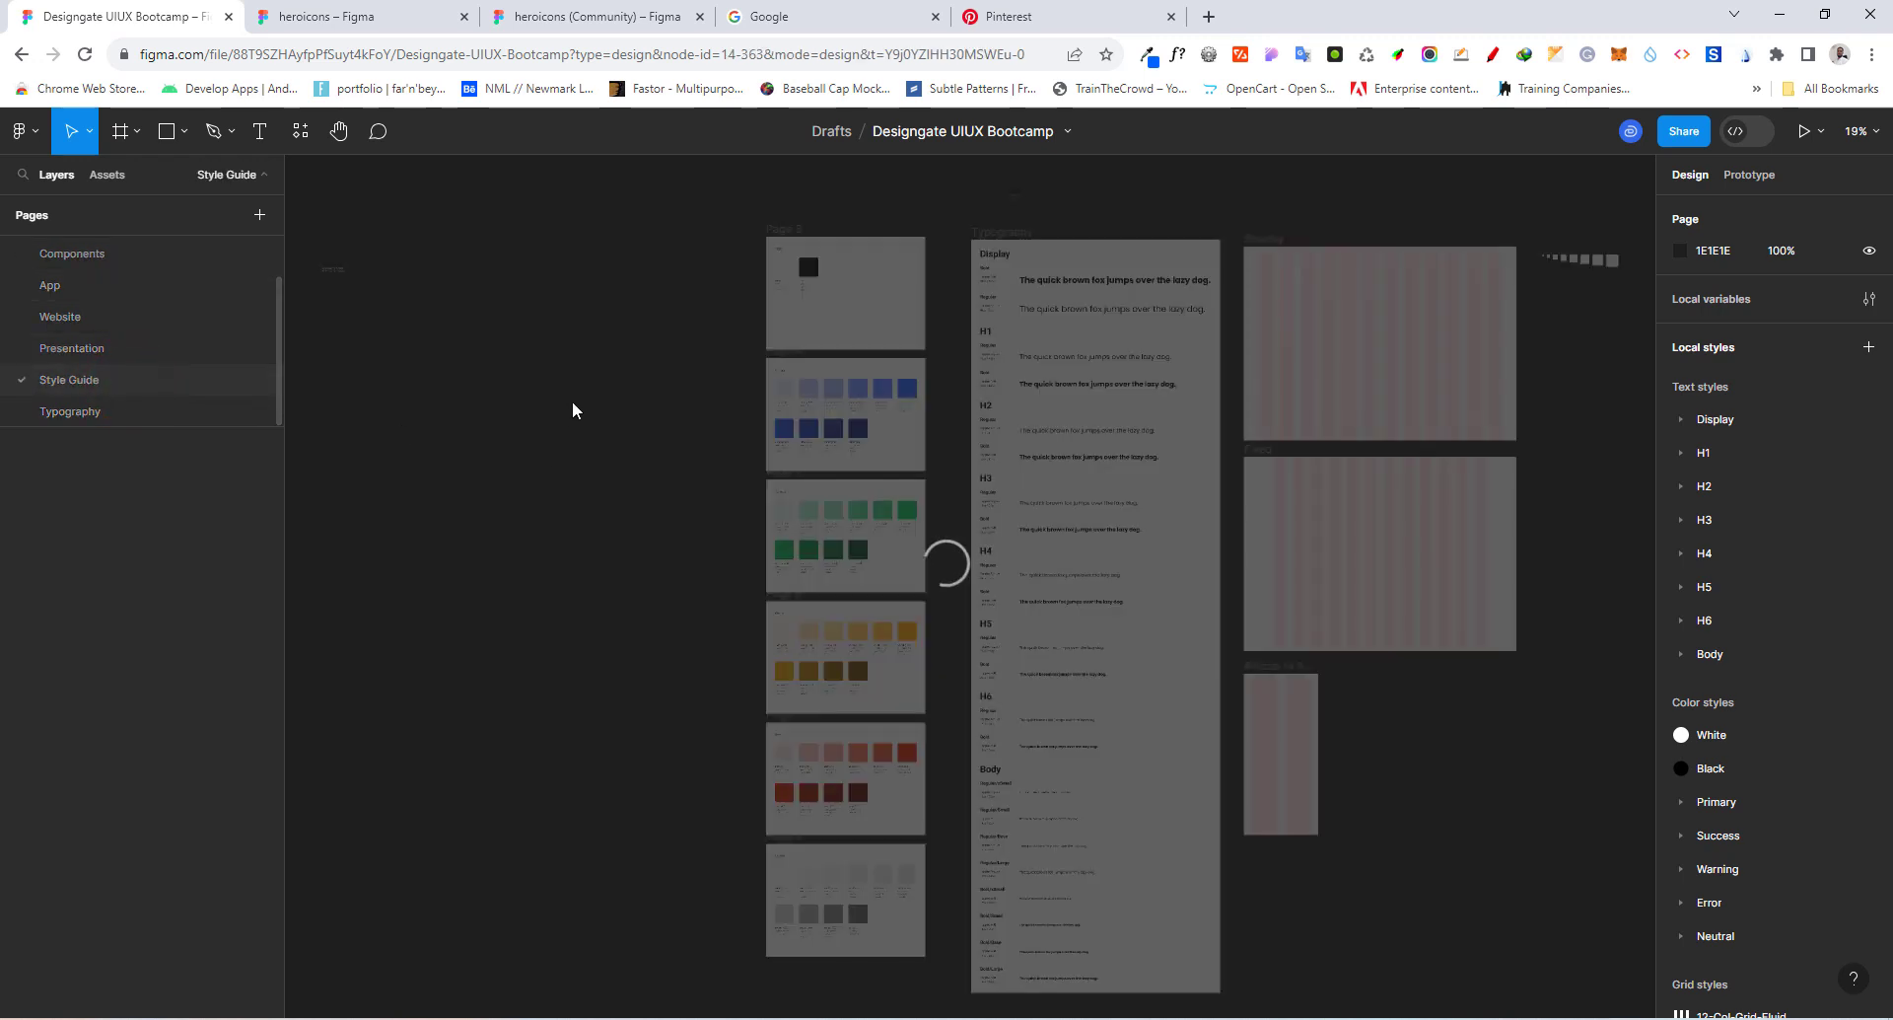
scroll(533, 382, "down", 3)
scroll(1084, 400, "right", 10)
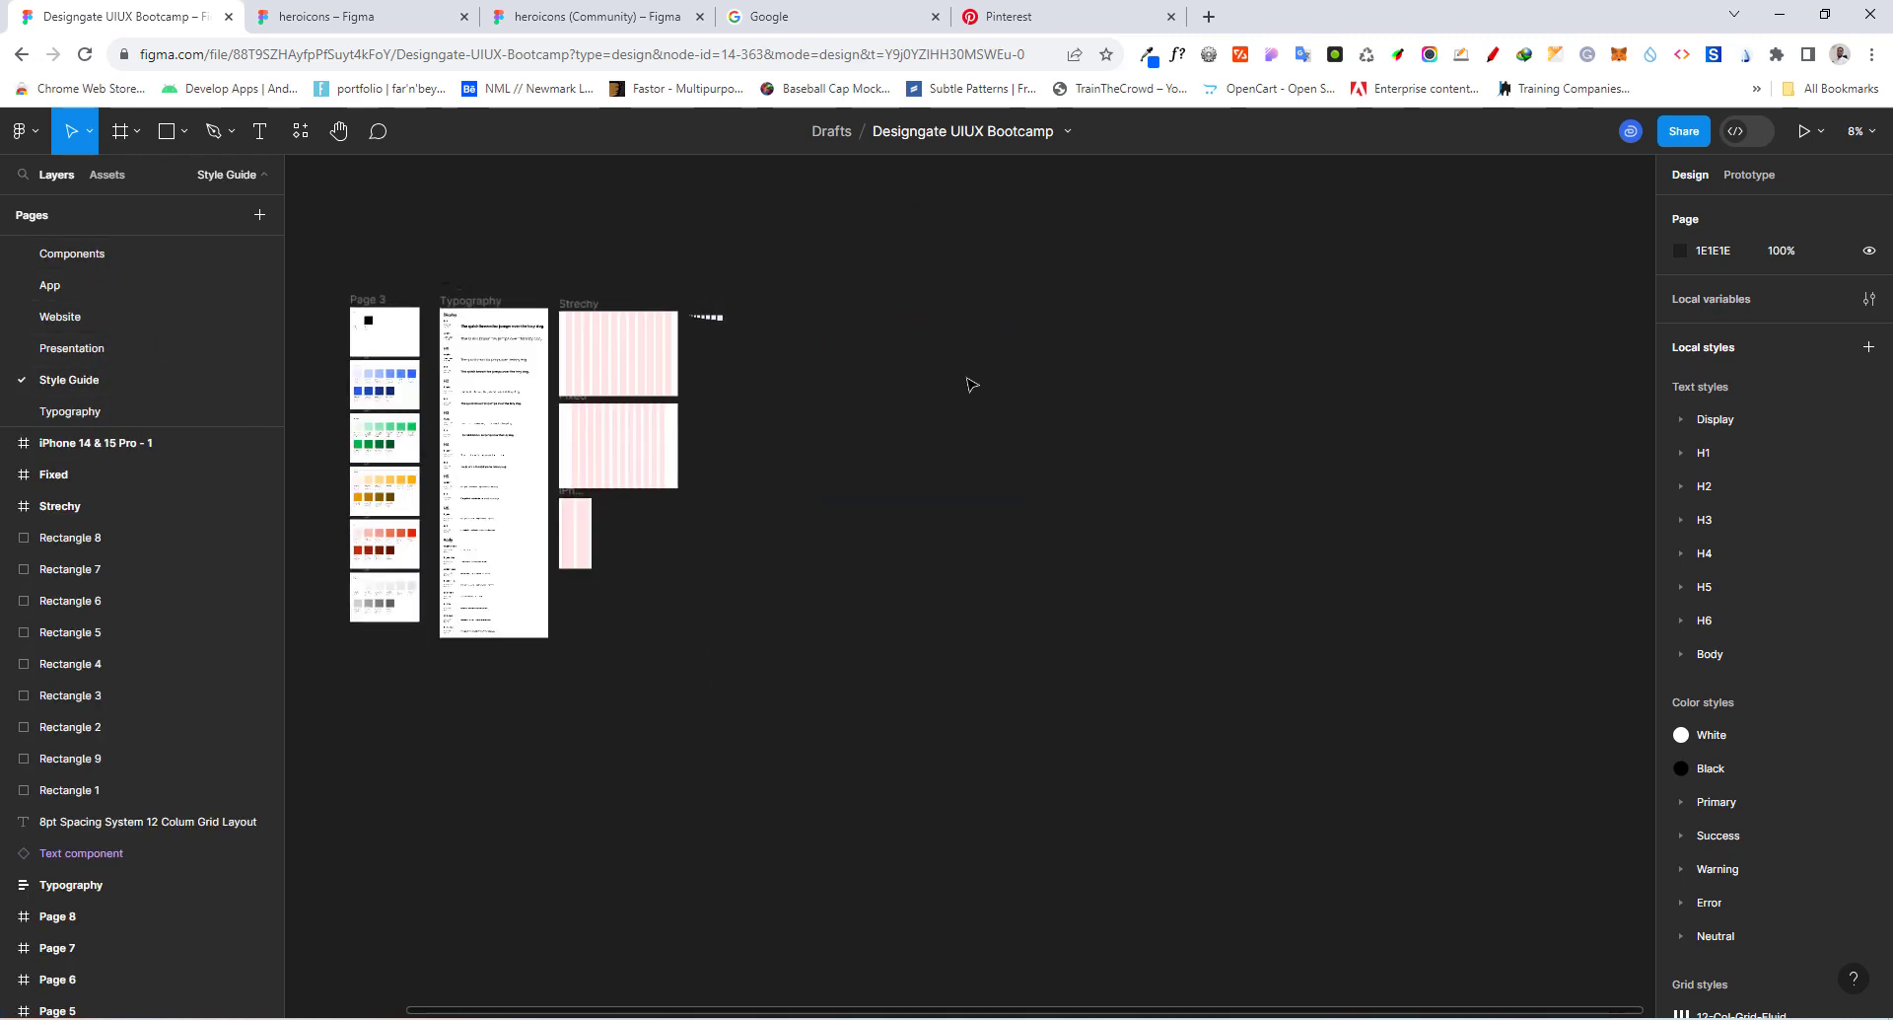
scroll(1136, 410, "up", 1)
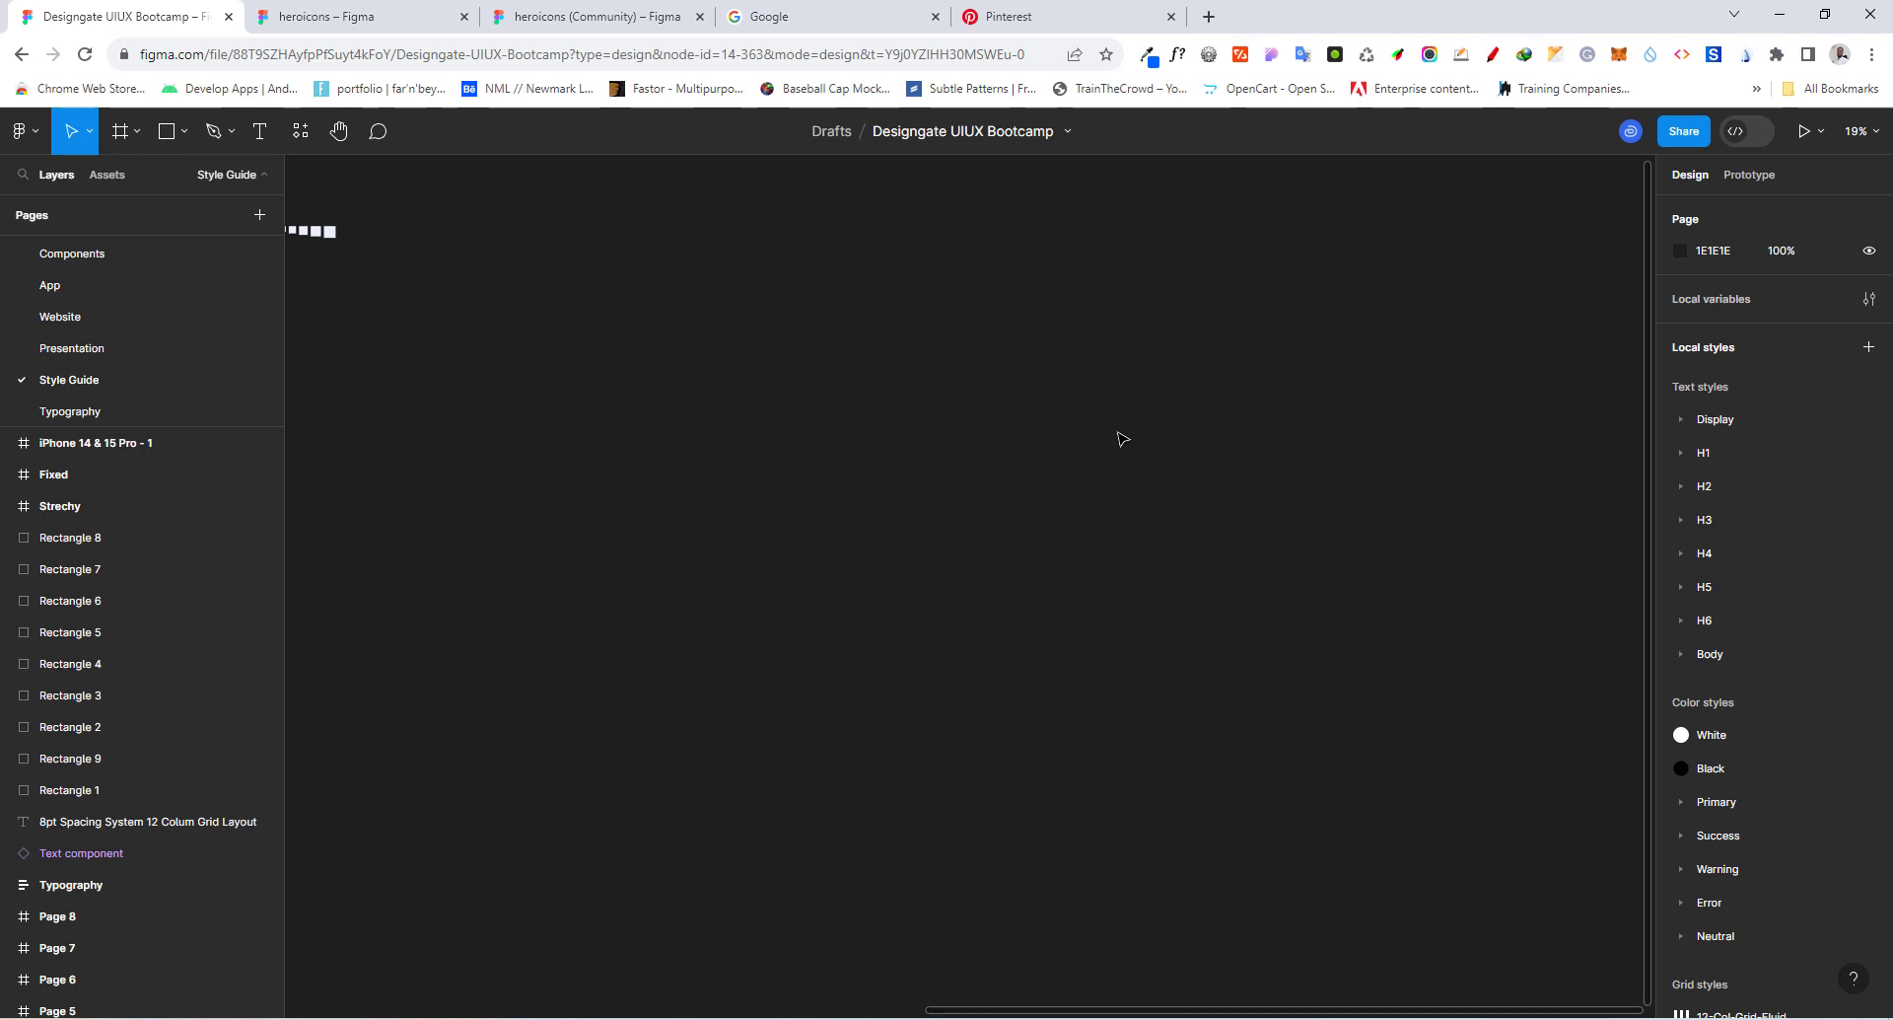
key("ctrl+v")
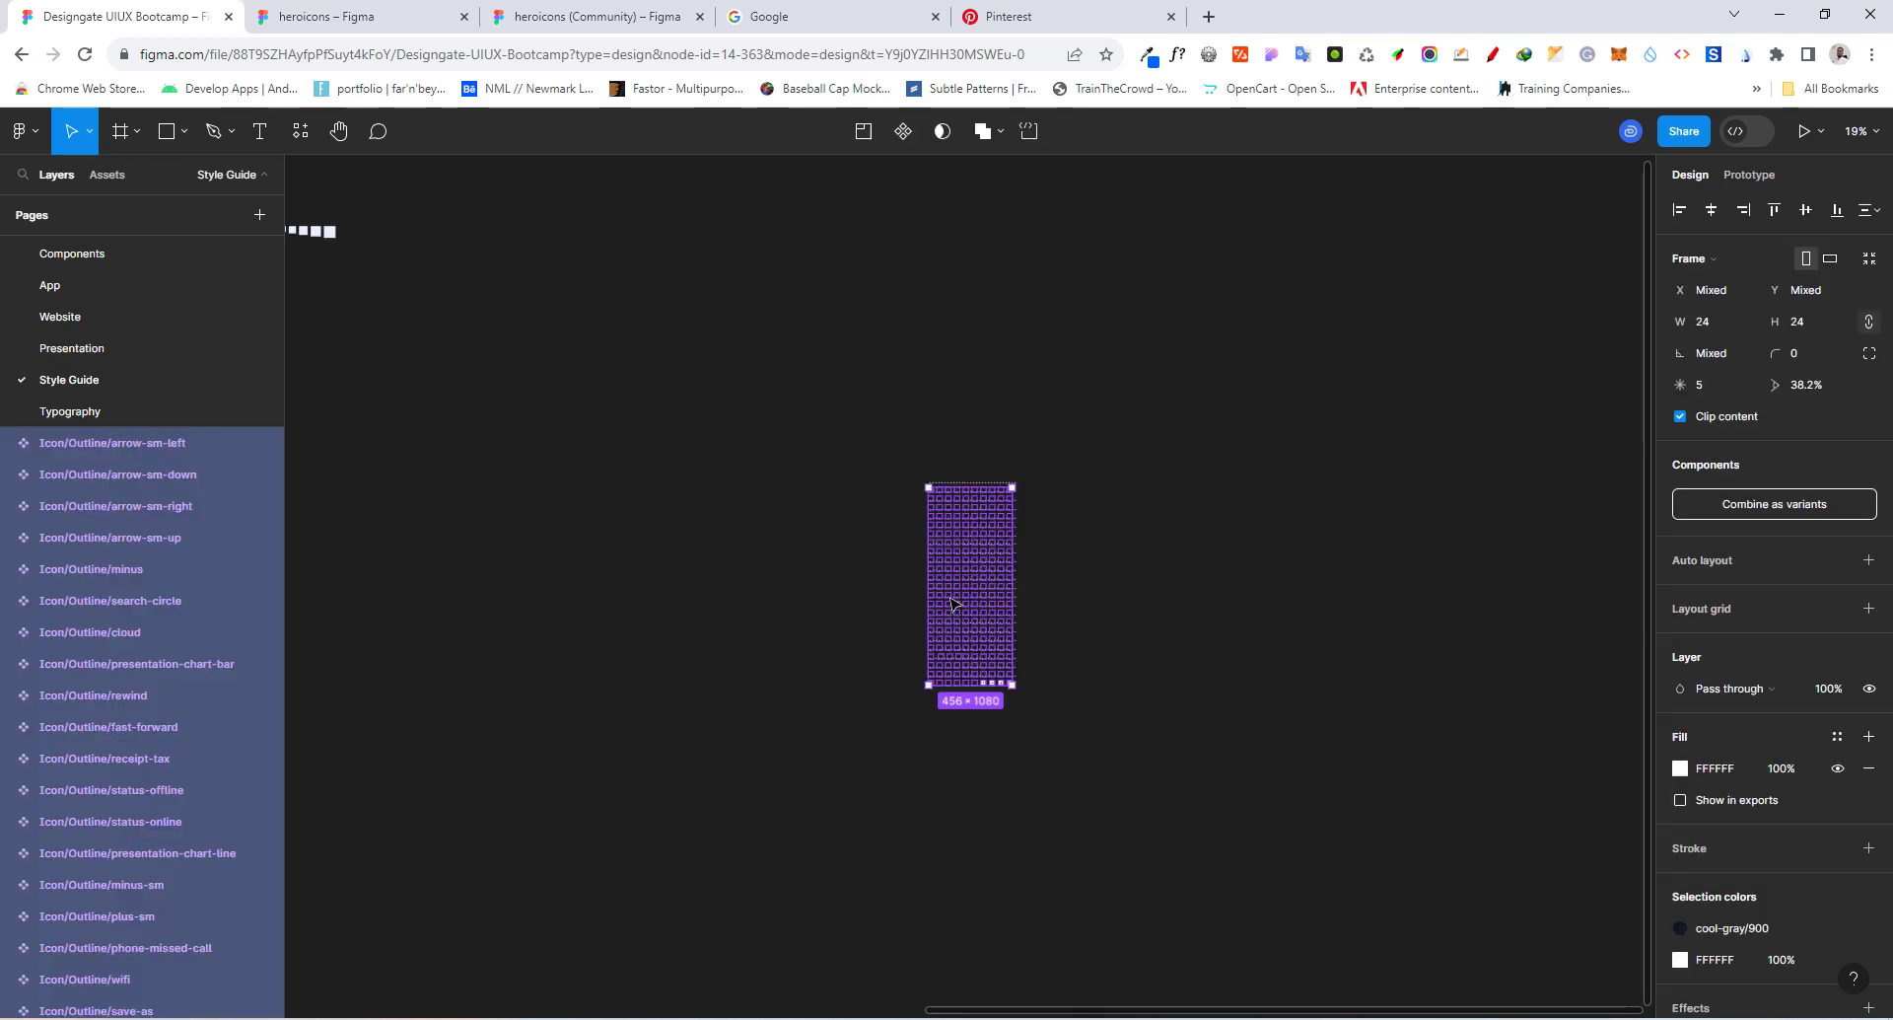
left_click_drag(953, 604, 623, 438)
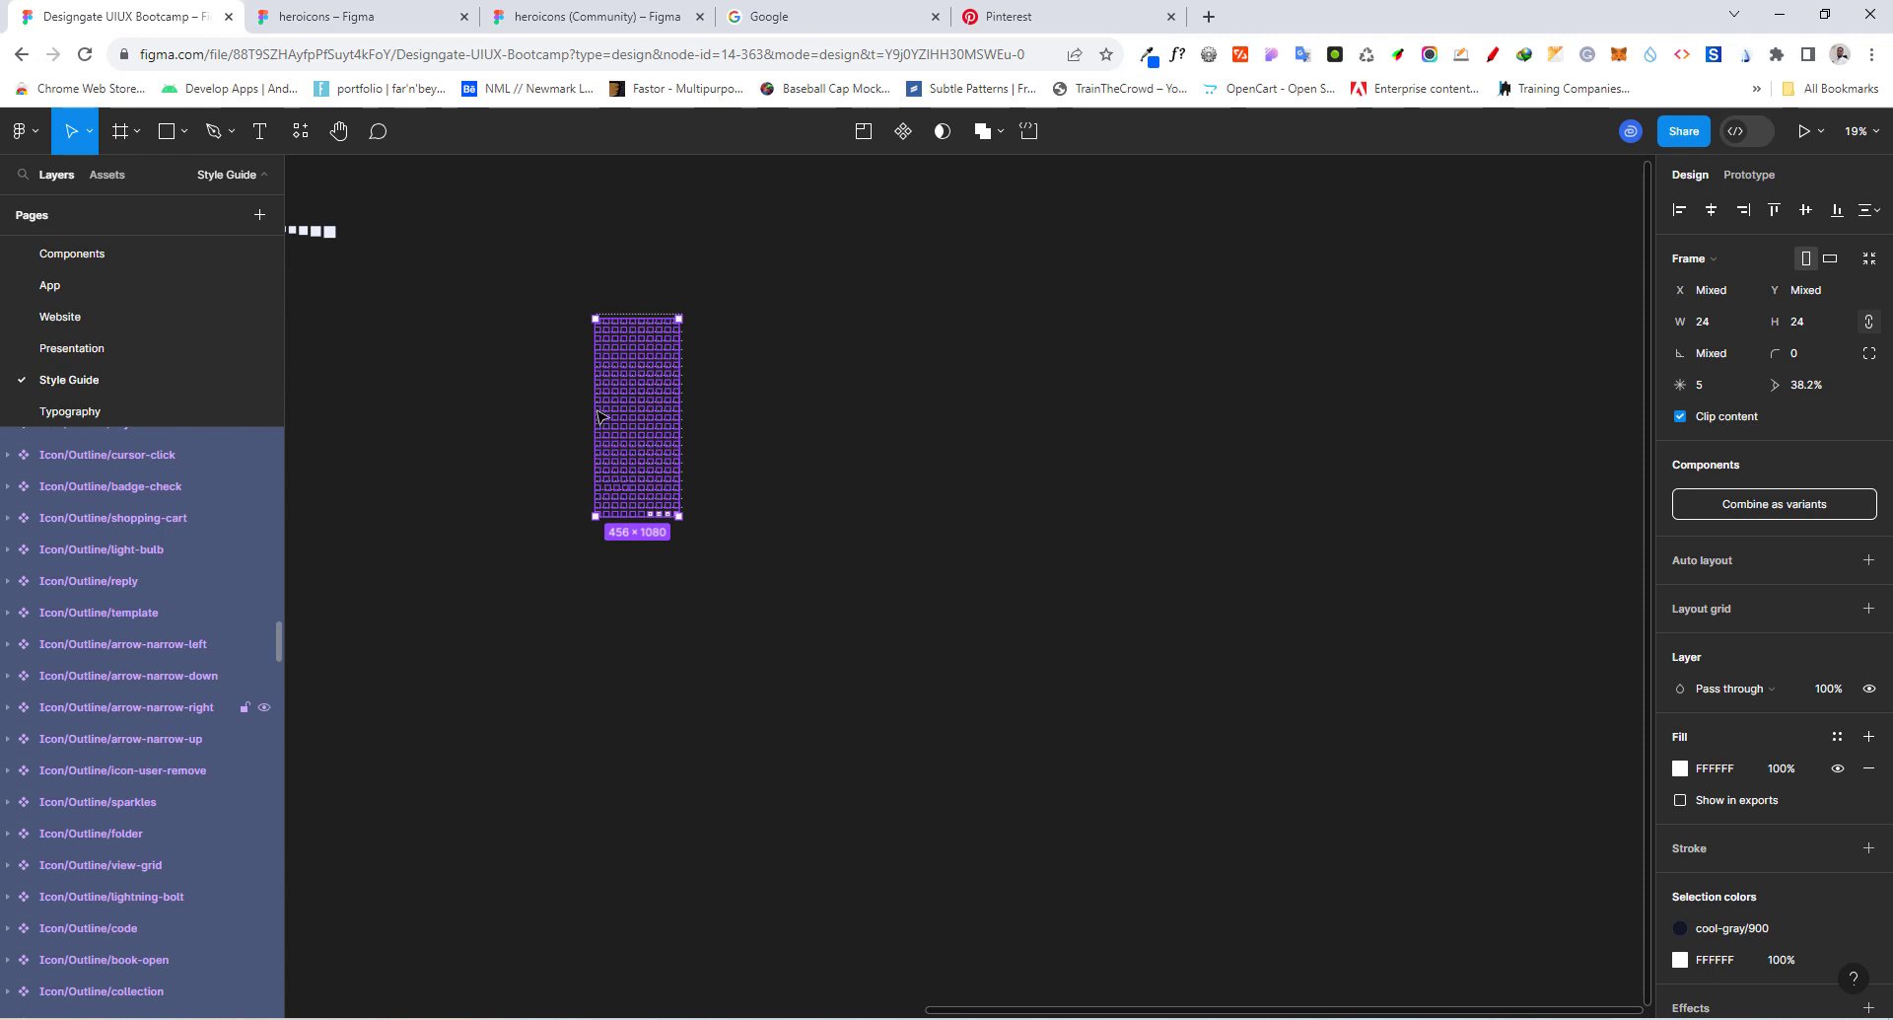
scroll(600, 417, "up", 5)
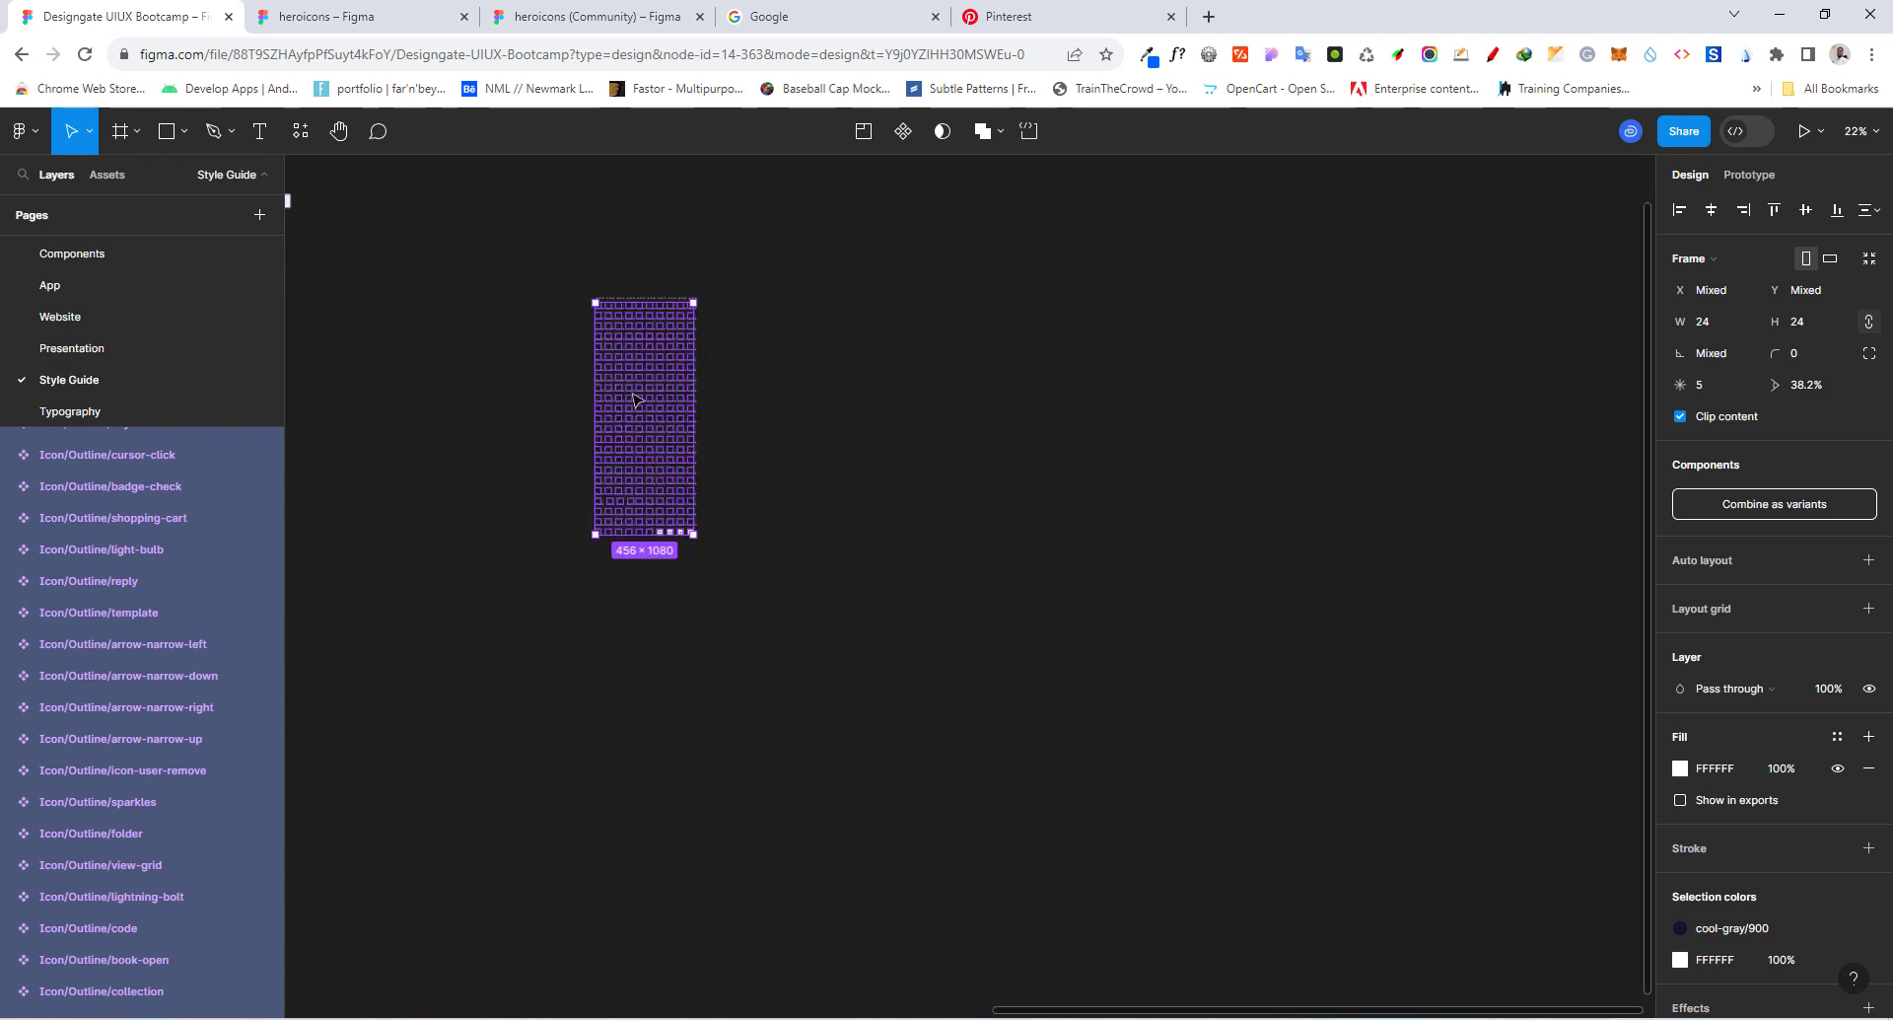
Step: Select all the pasted icons and replace their cool-gray/900 color with the neutral-900 style
left_click(876, 432)
left_click(514, 189)
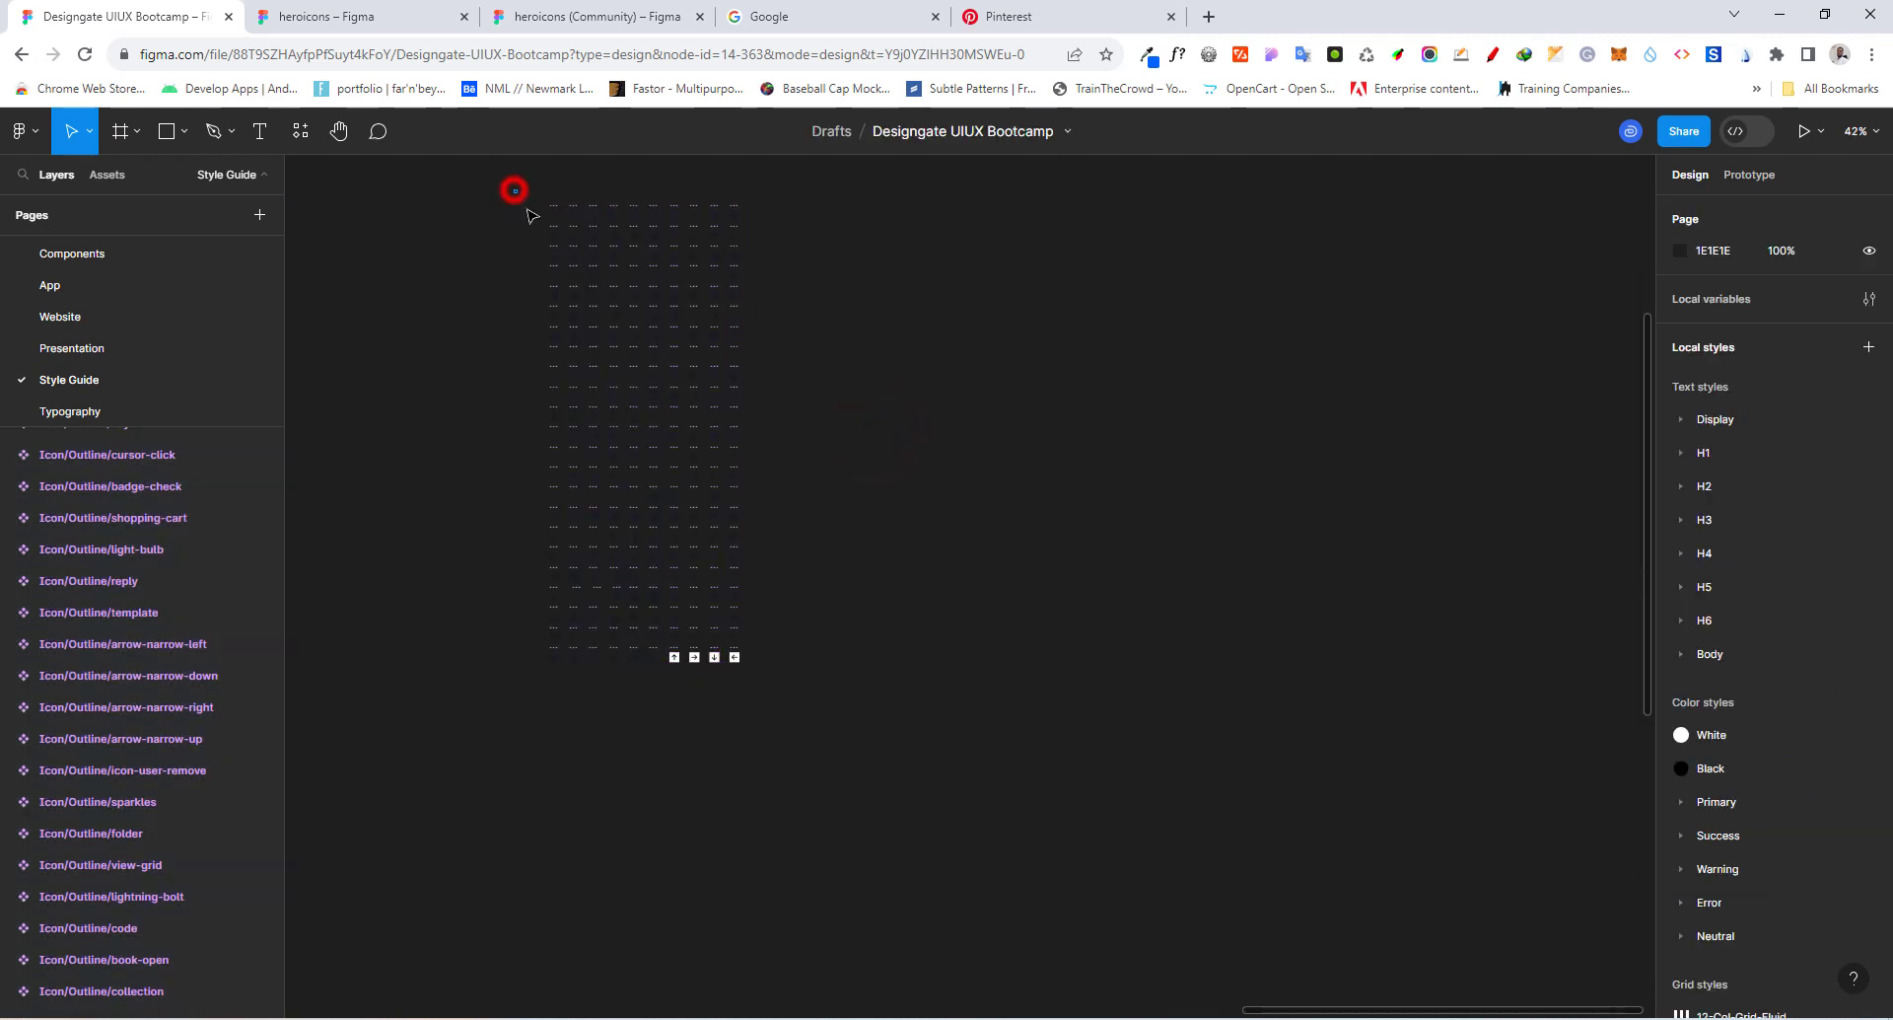
left_click_drag(531, 215, 784, 690)
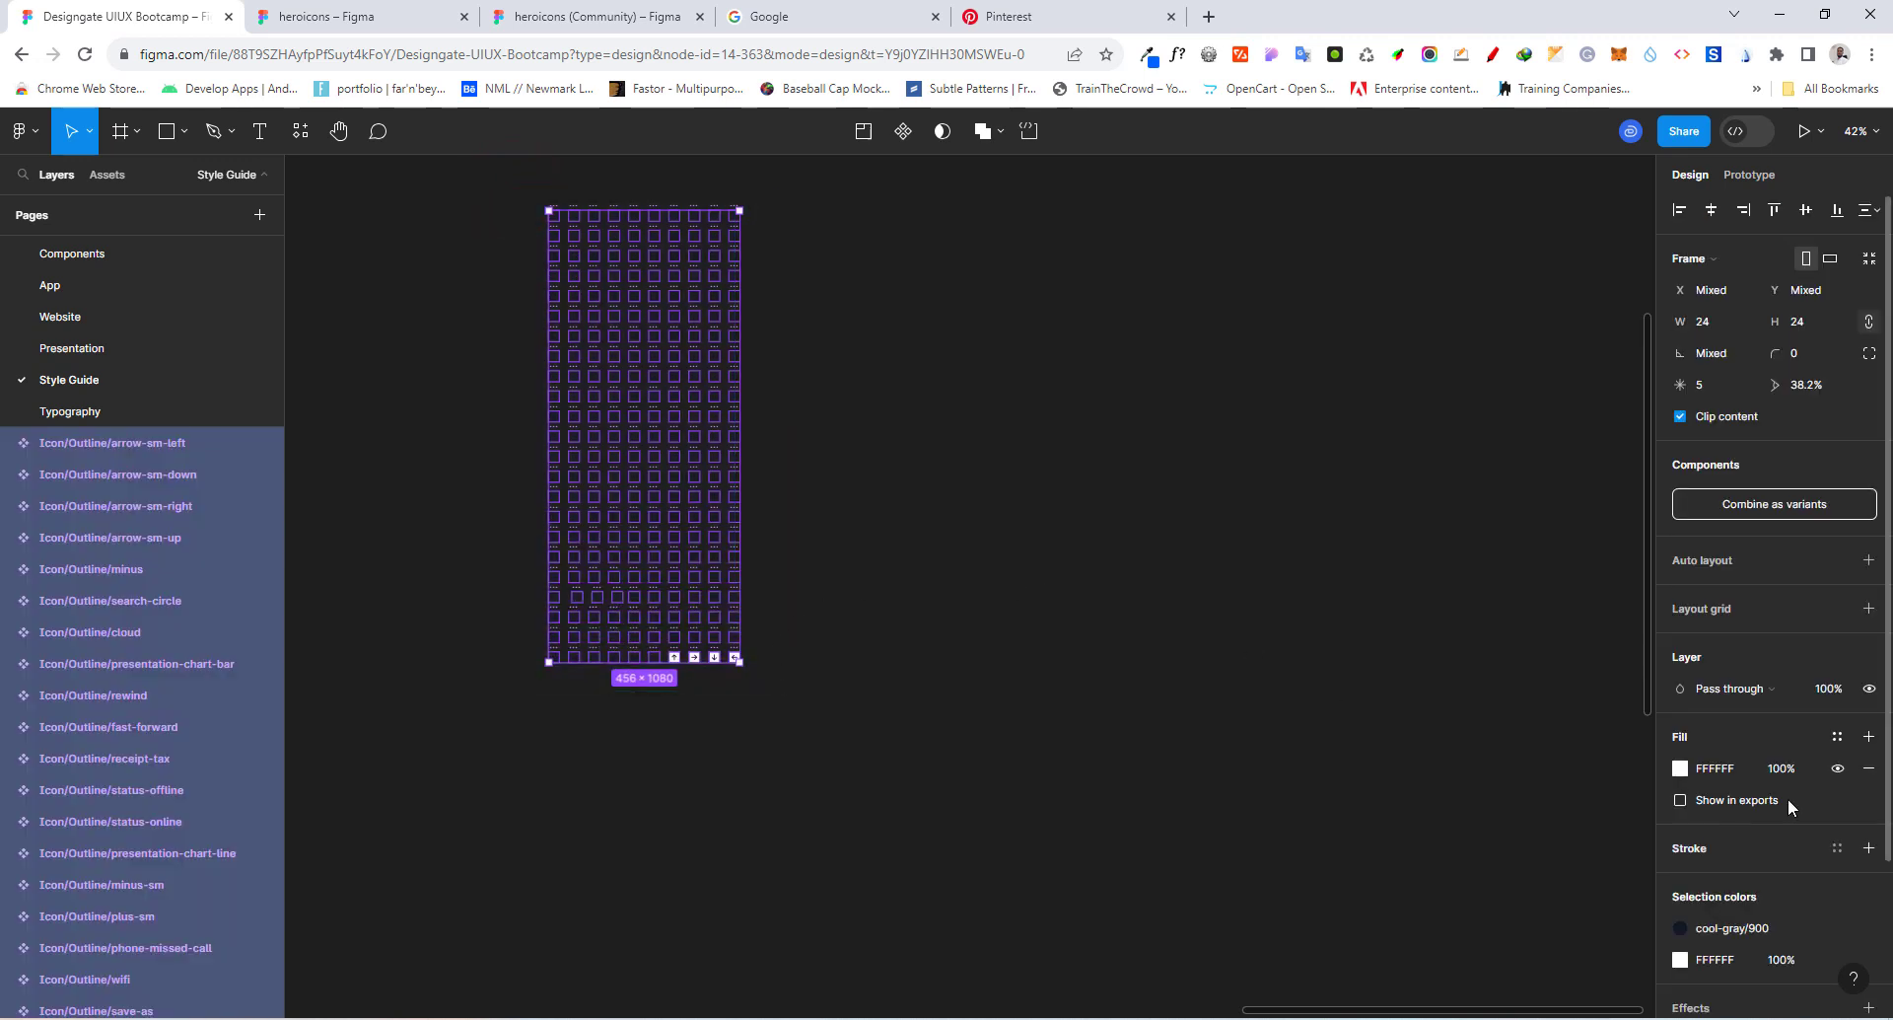
scroll(1789, 801, "down", 3)
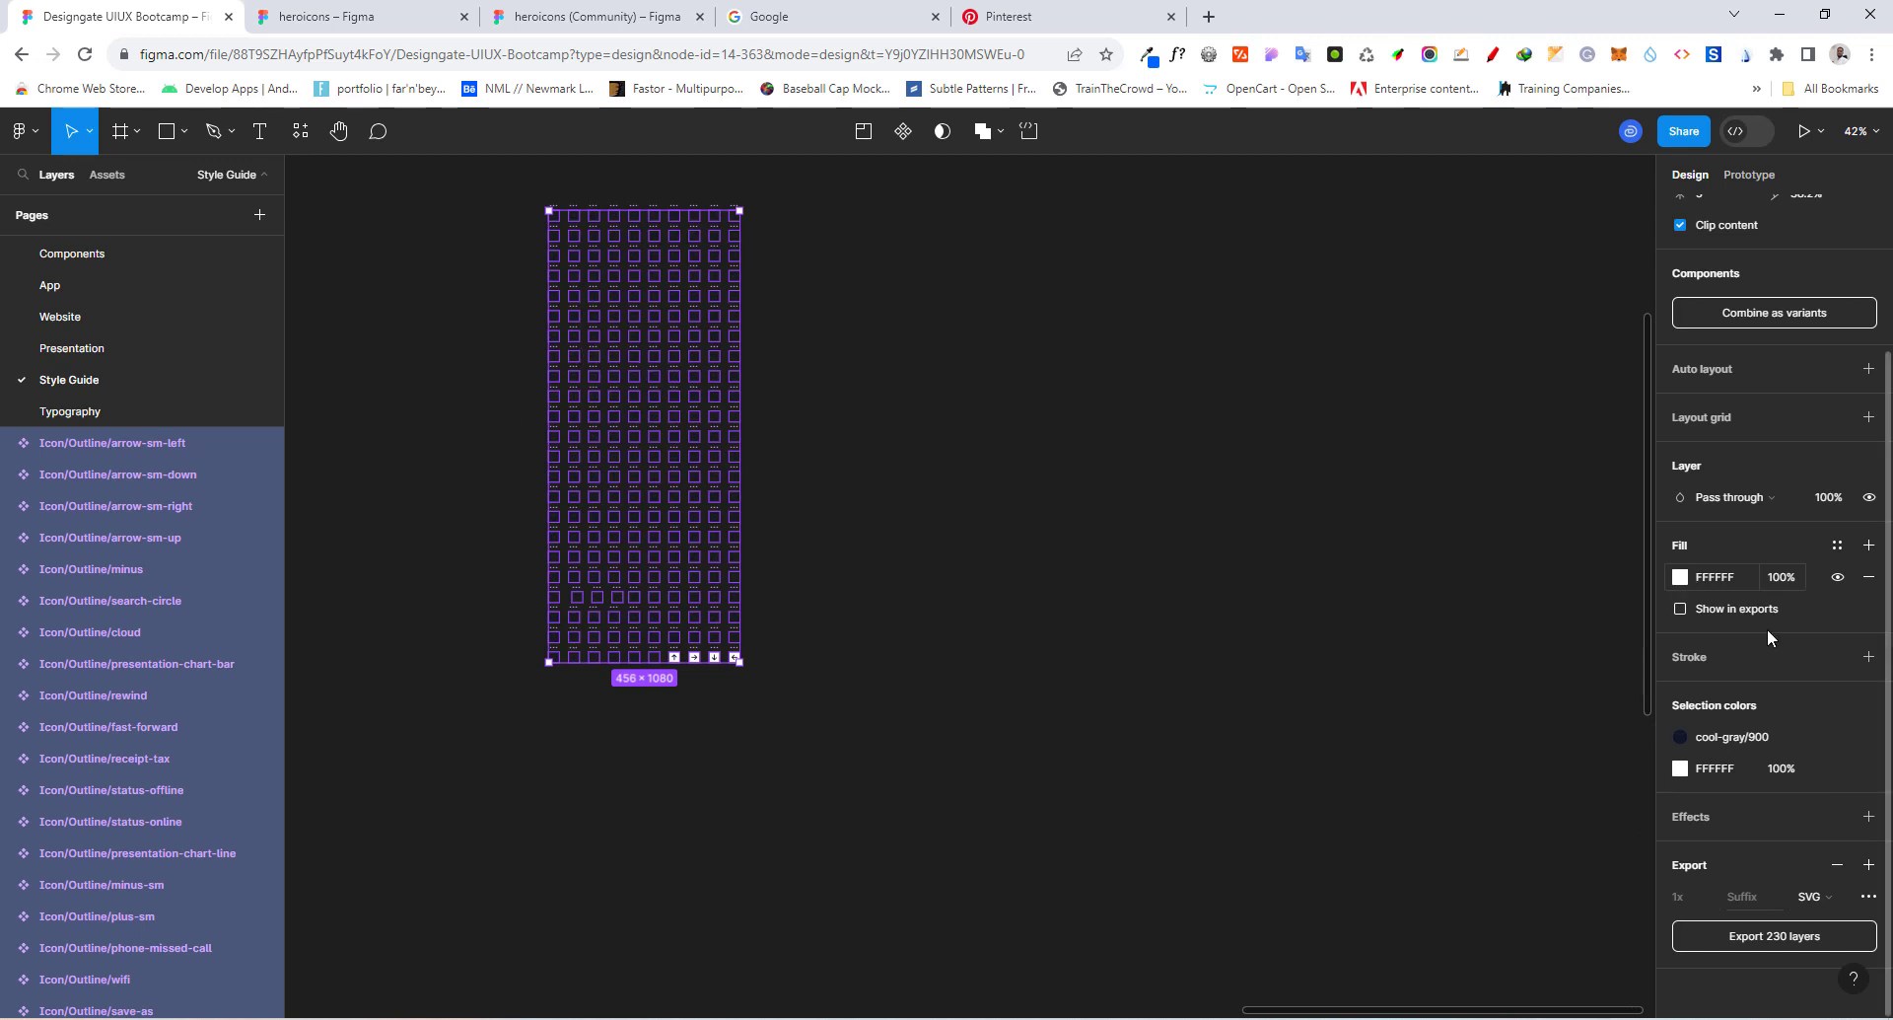
left_click(1723, 744)
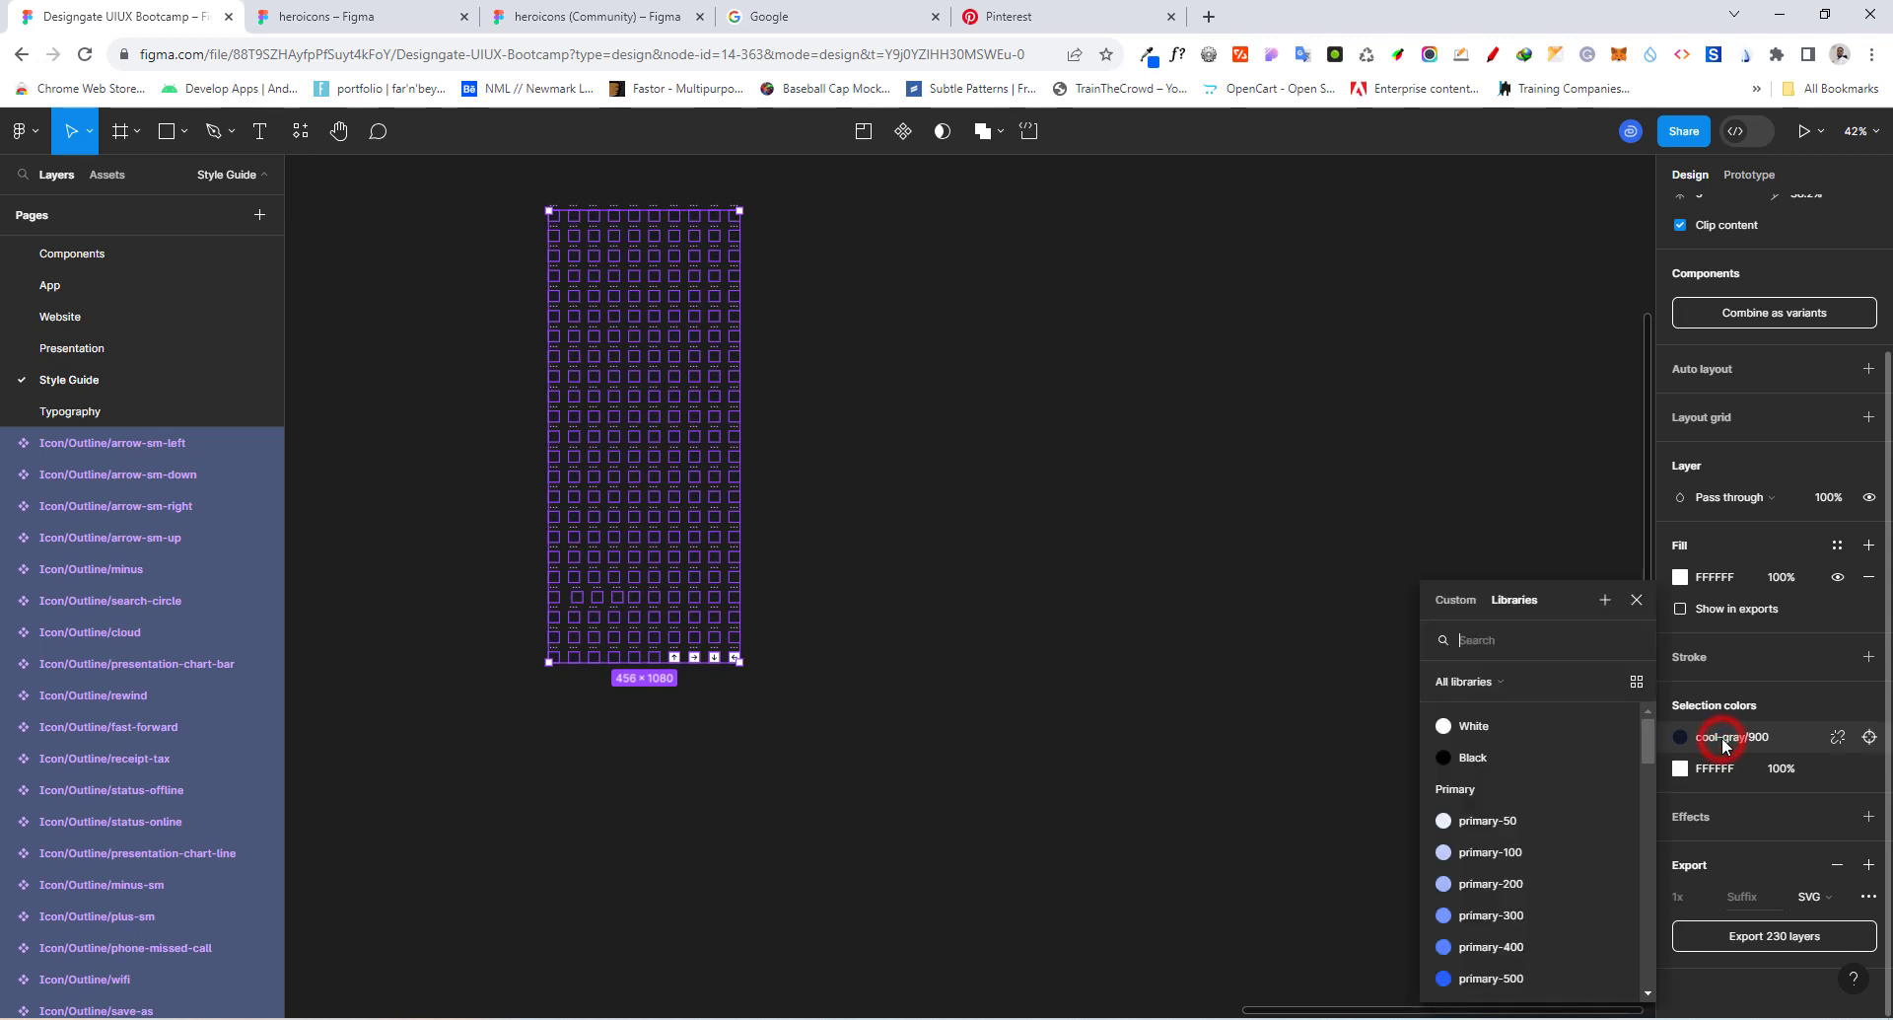
scroll(1526, 816, "down", 15)
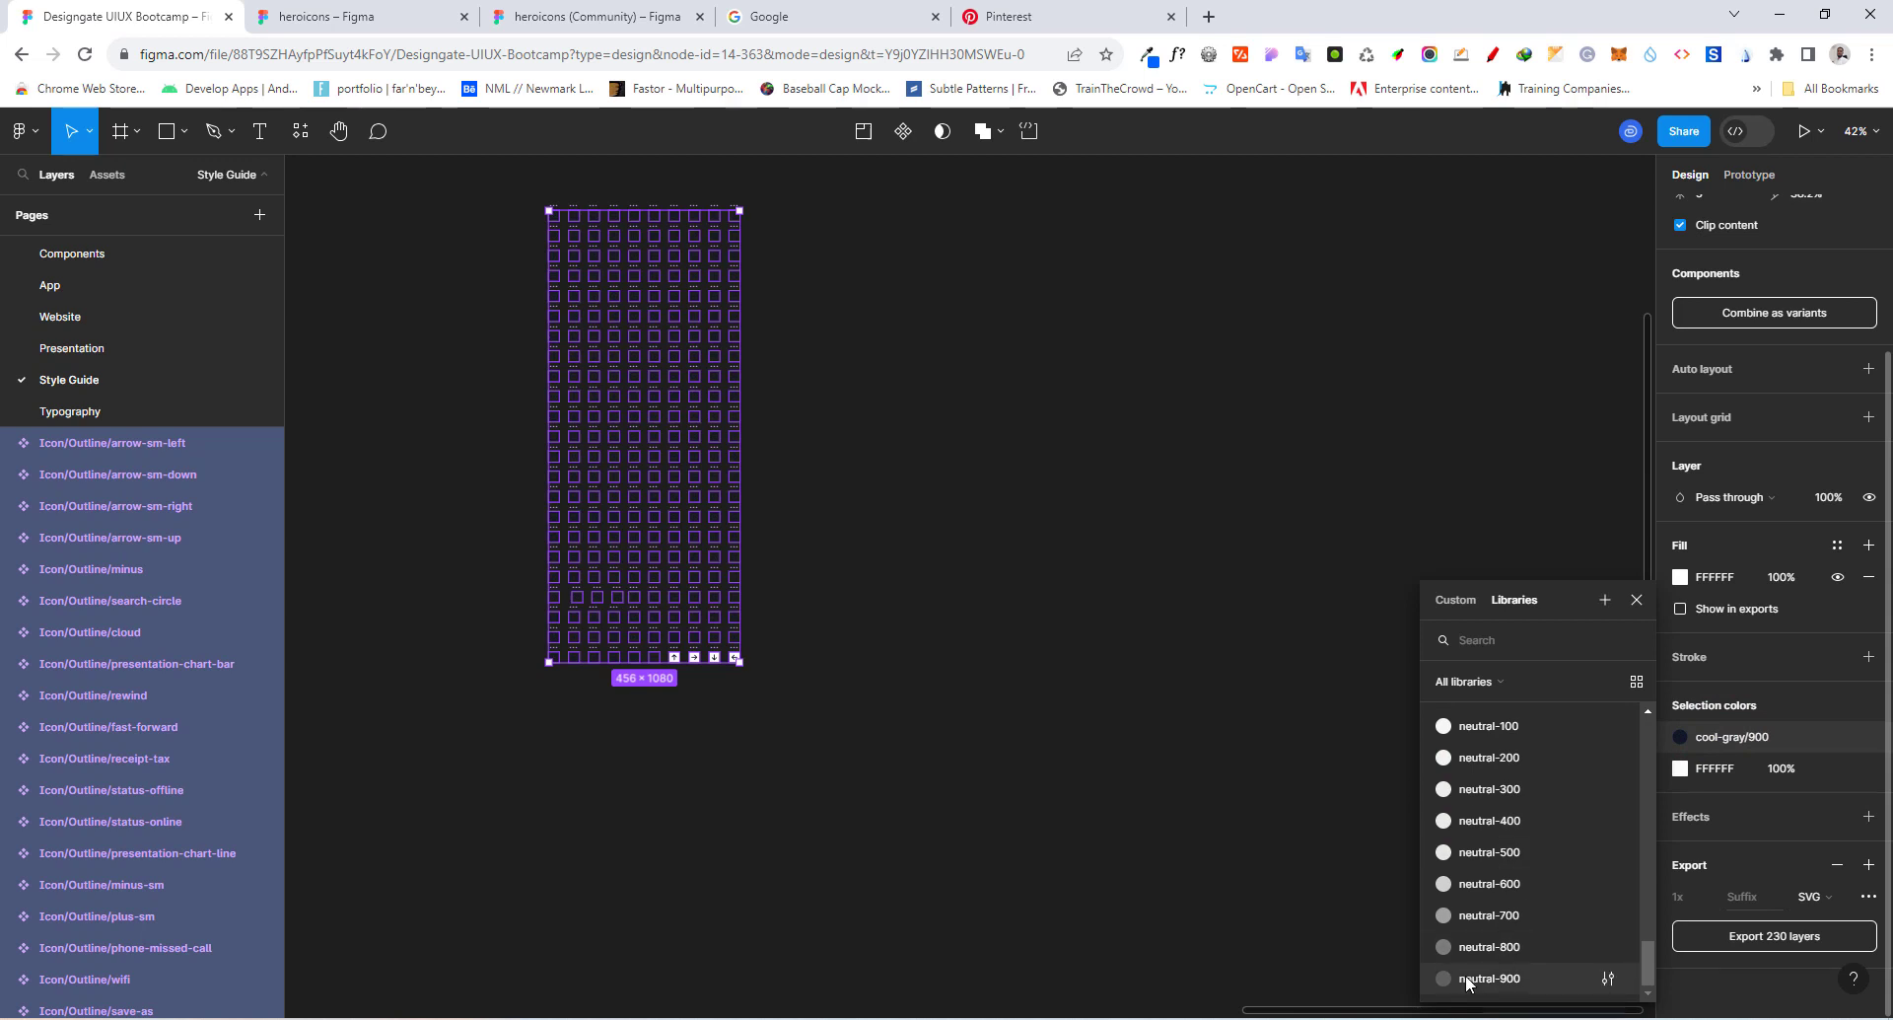
left_click(1465, 977)
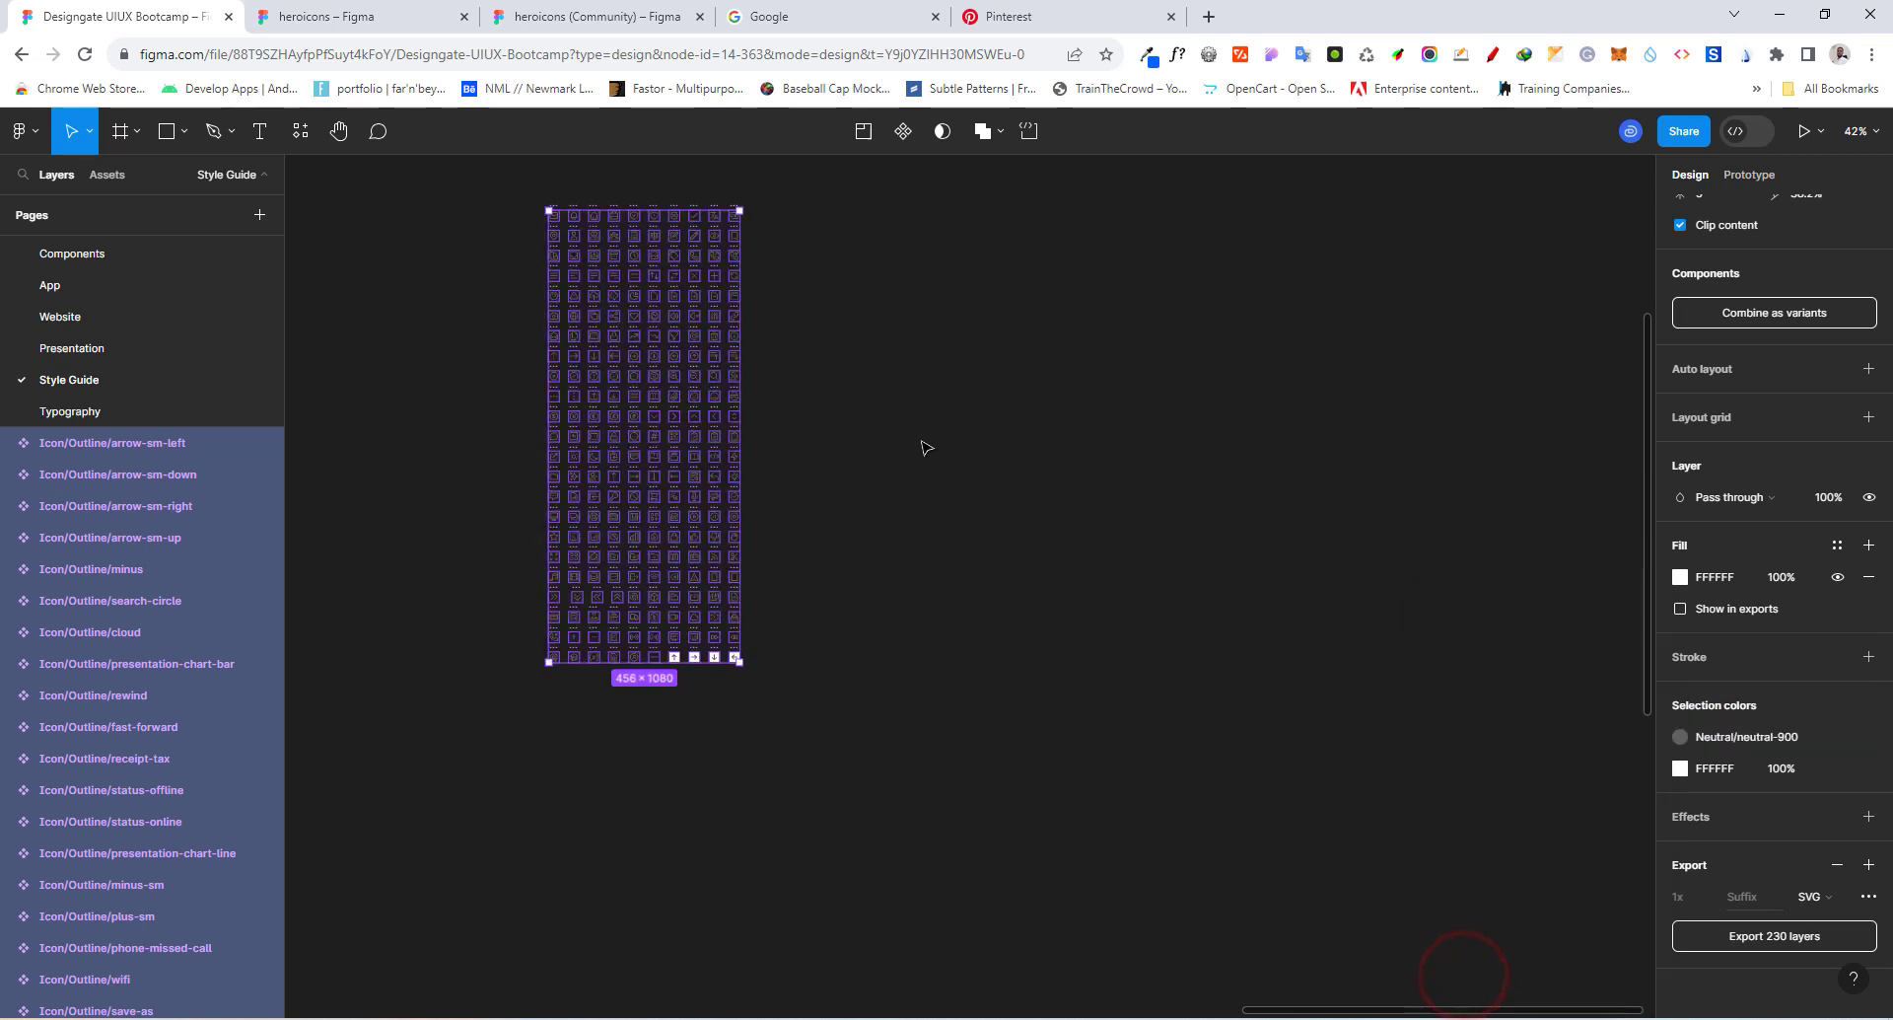
left_click(921, 437)
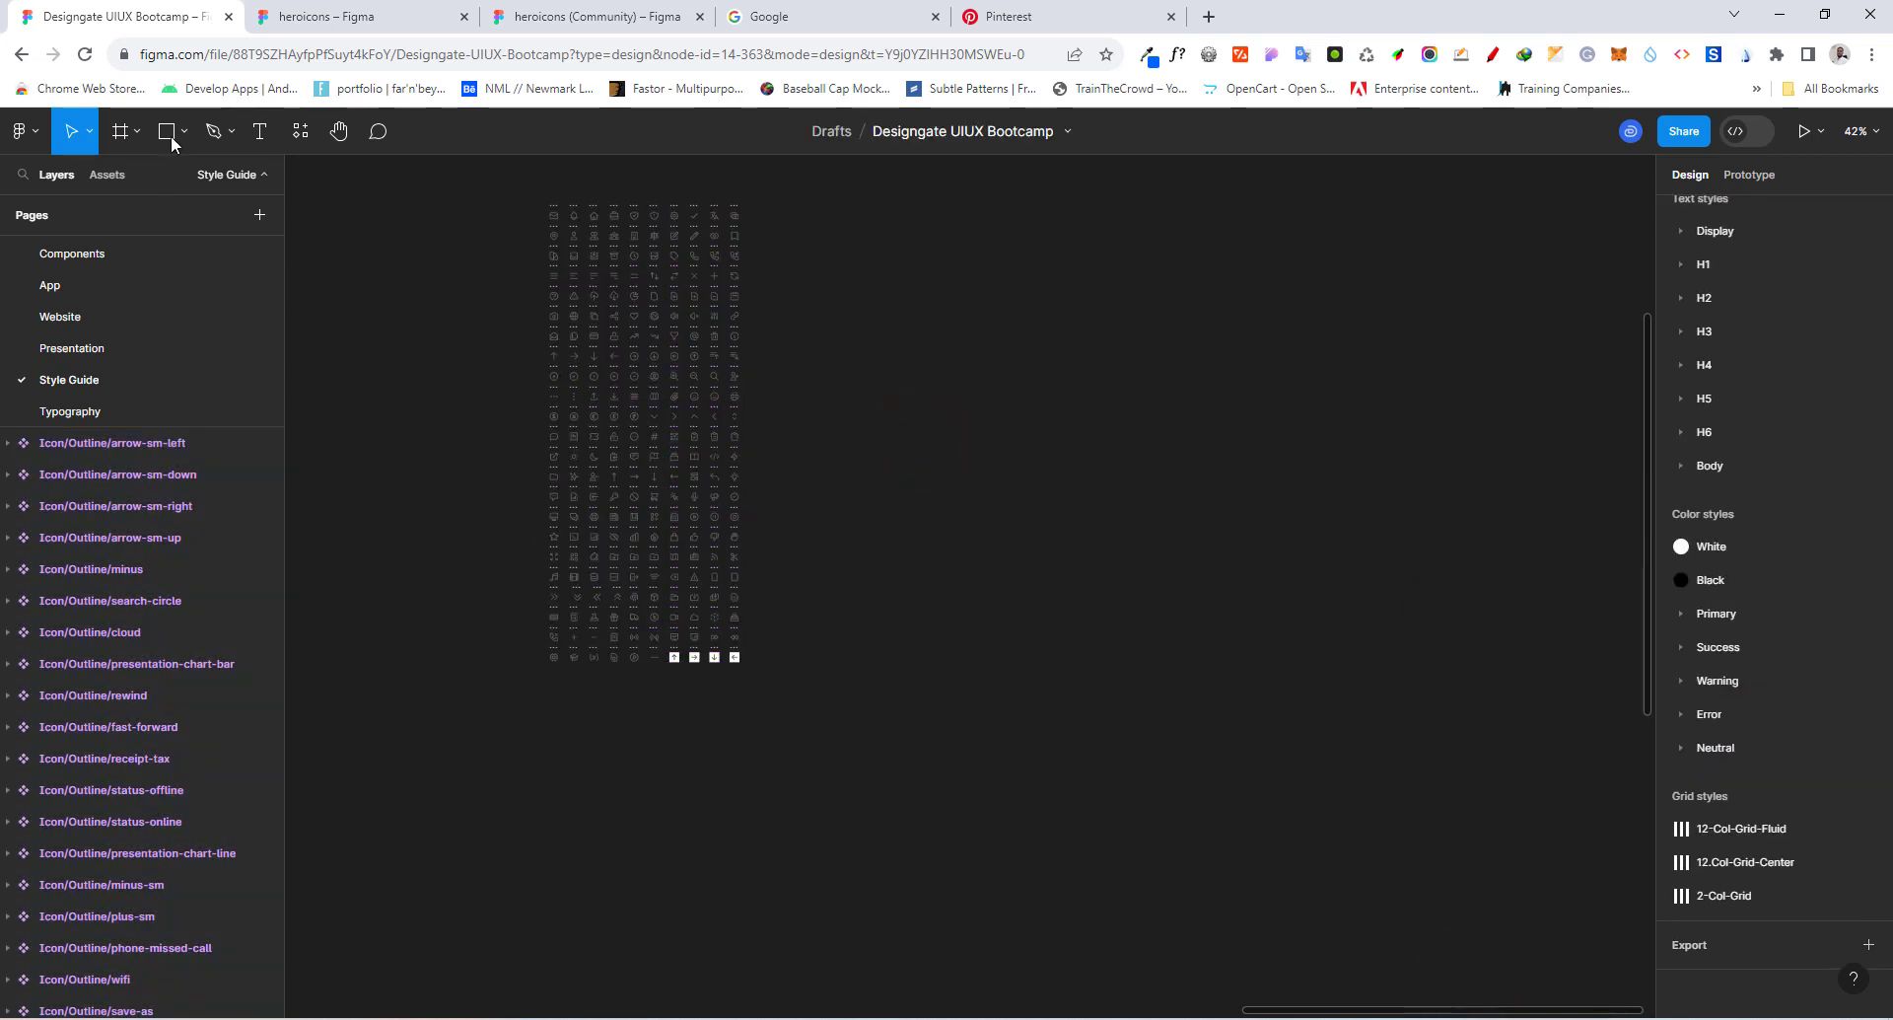
Step: Draw a 710 × 1212 frame around all the icons and rename it Icon
left_click(120, 131)
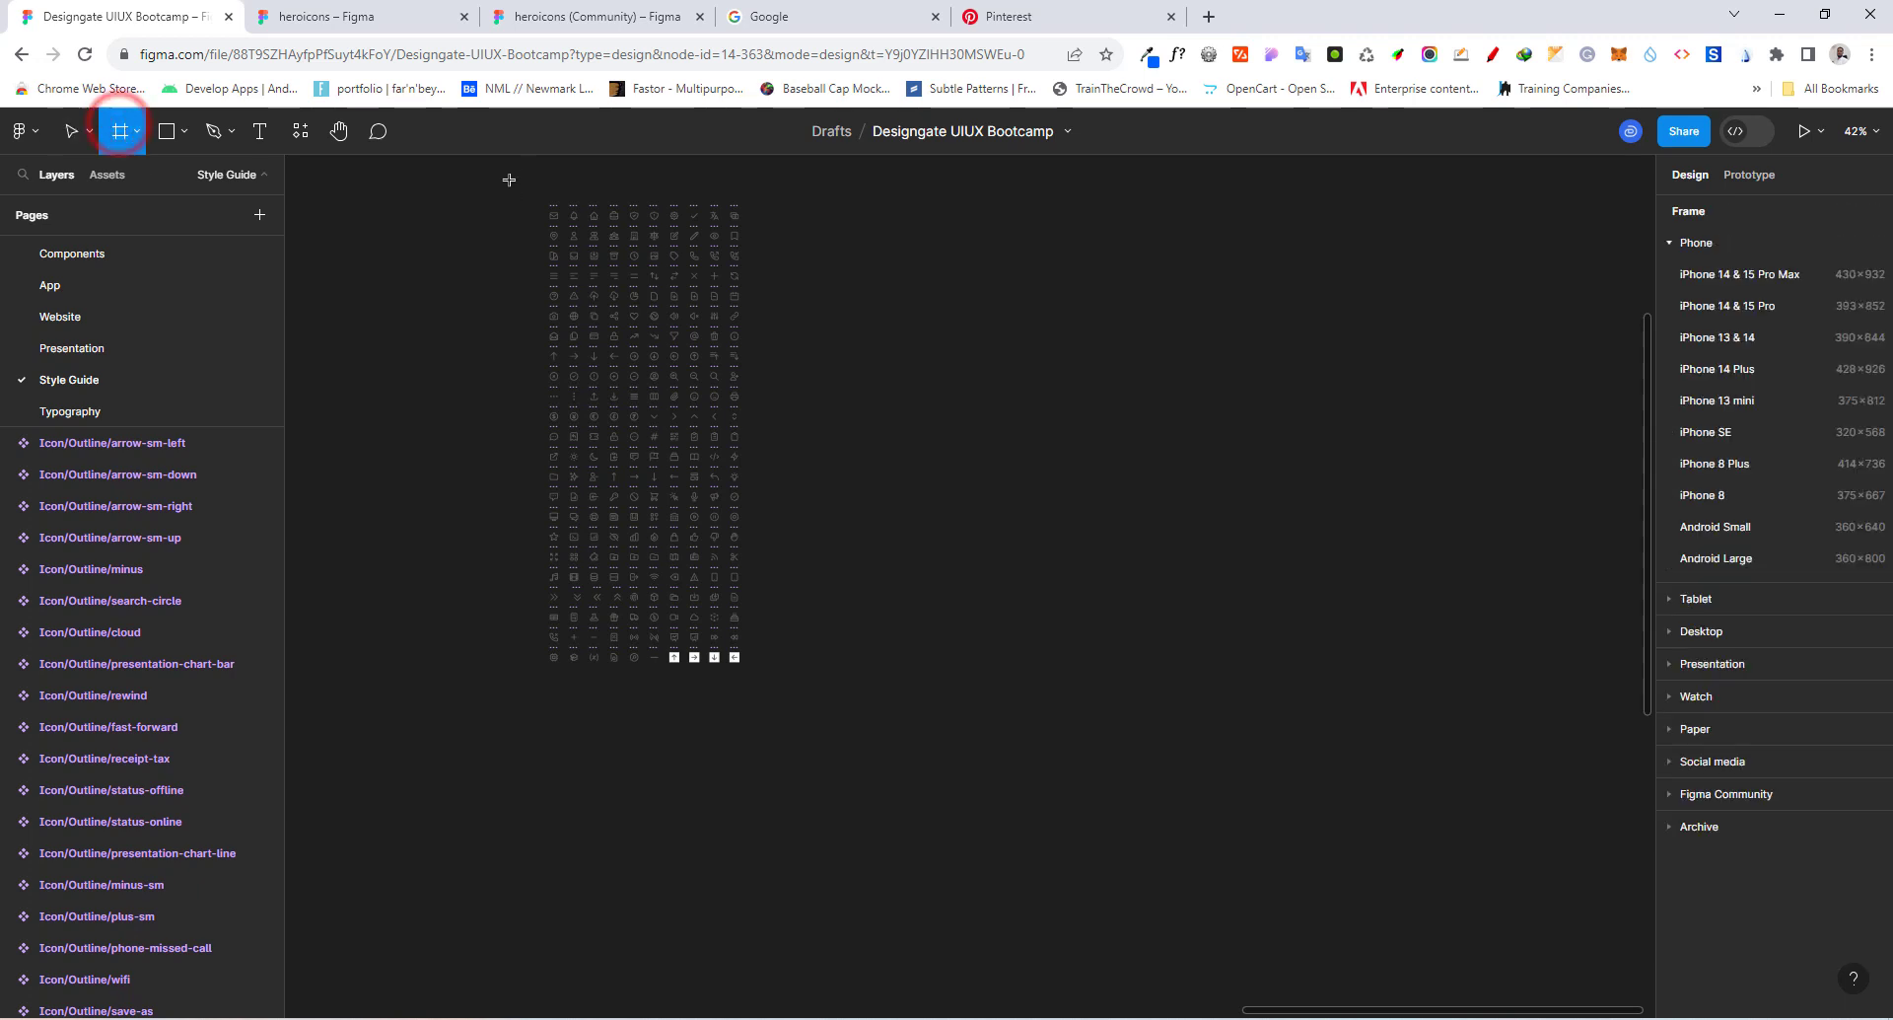
left_click_drag(503, 178, 800, 683)
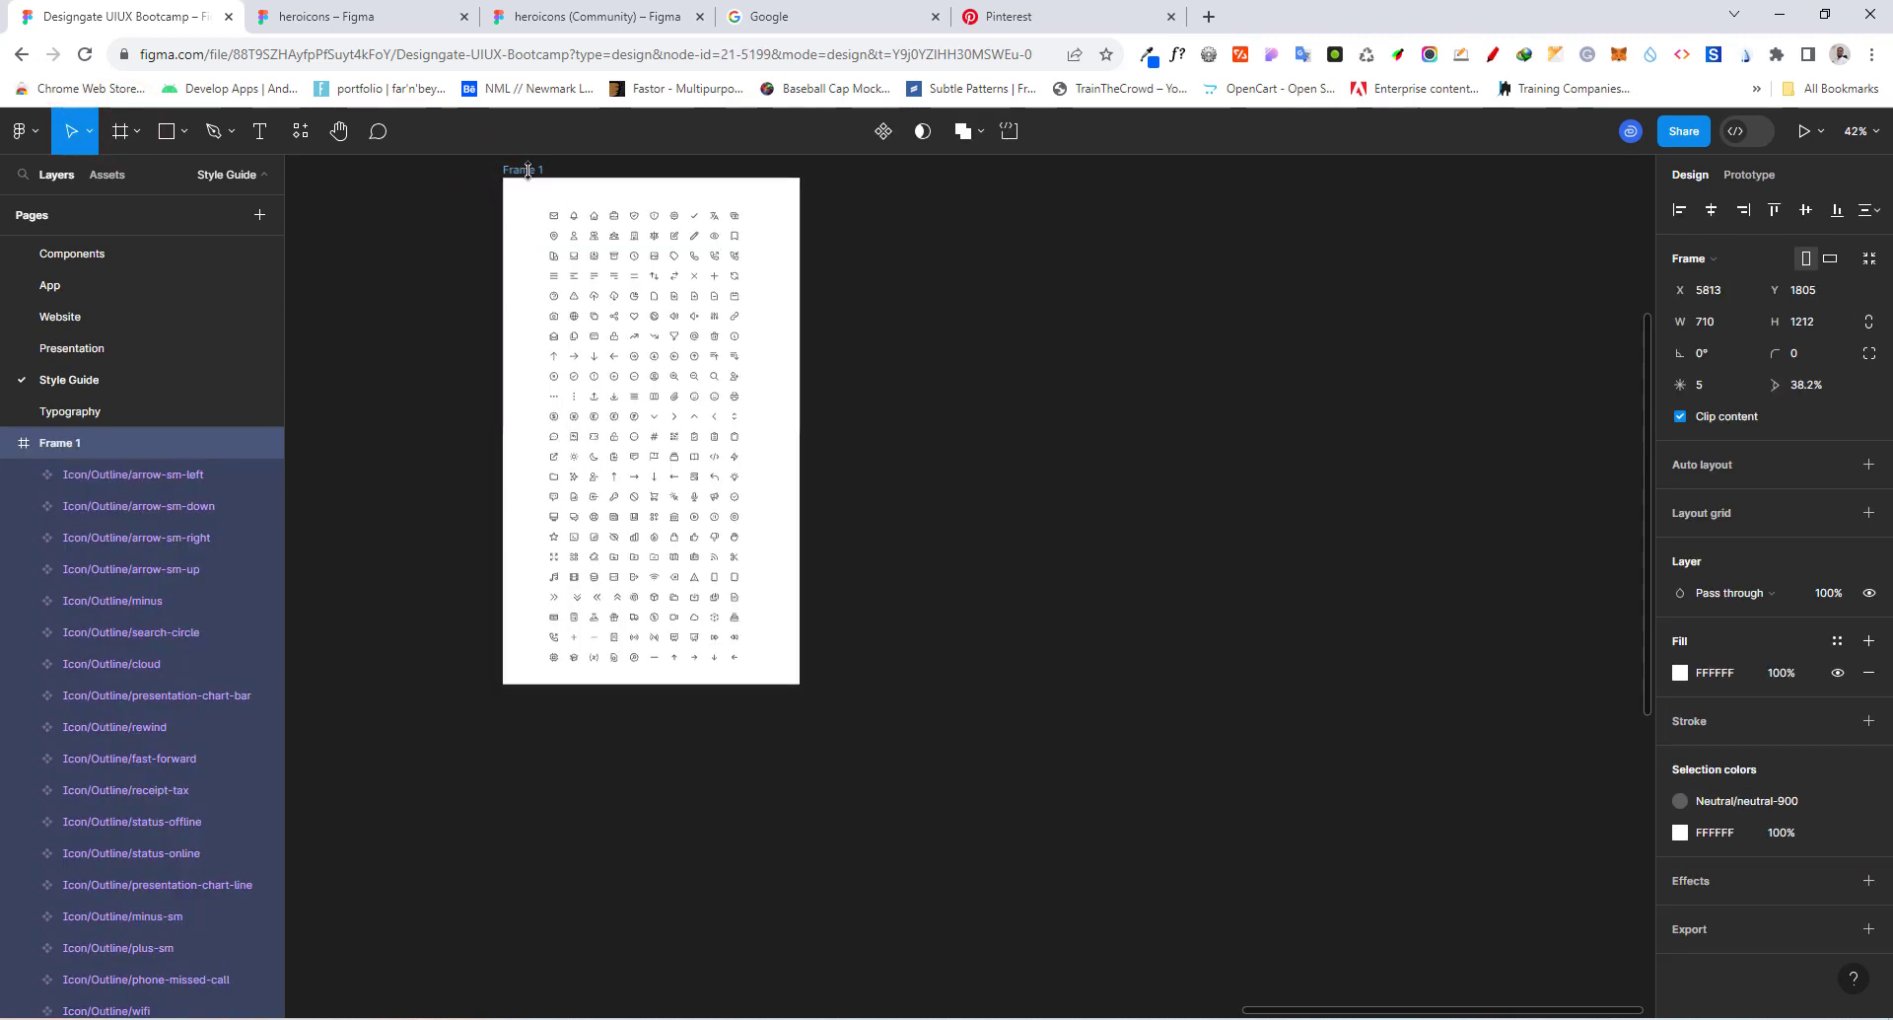
left_click(525, 170)
double_click(526, 171)
key("BackSpace")
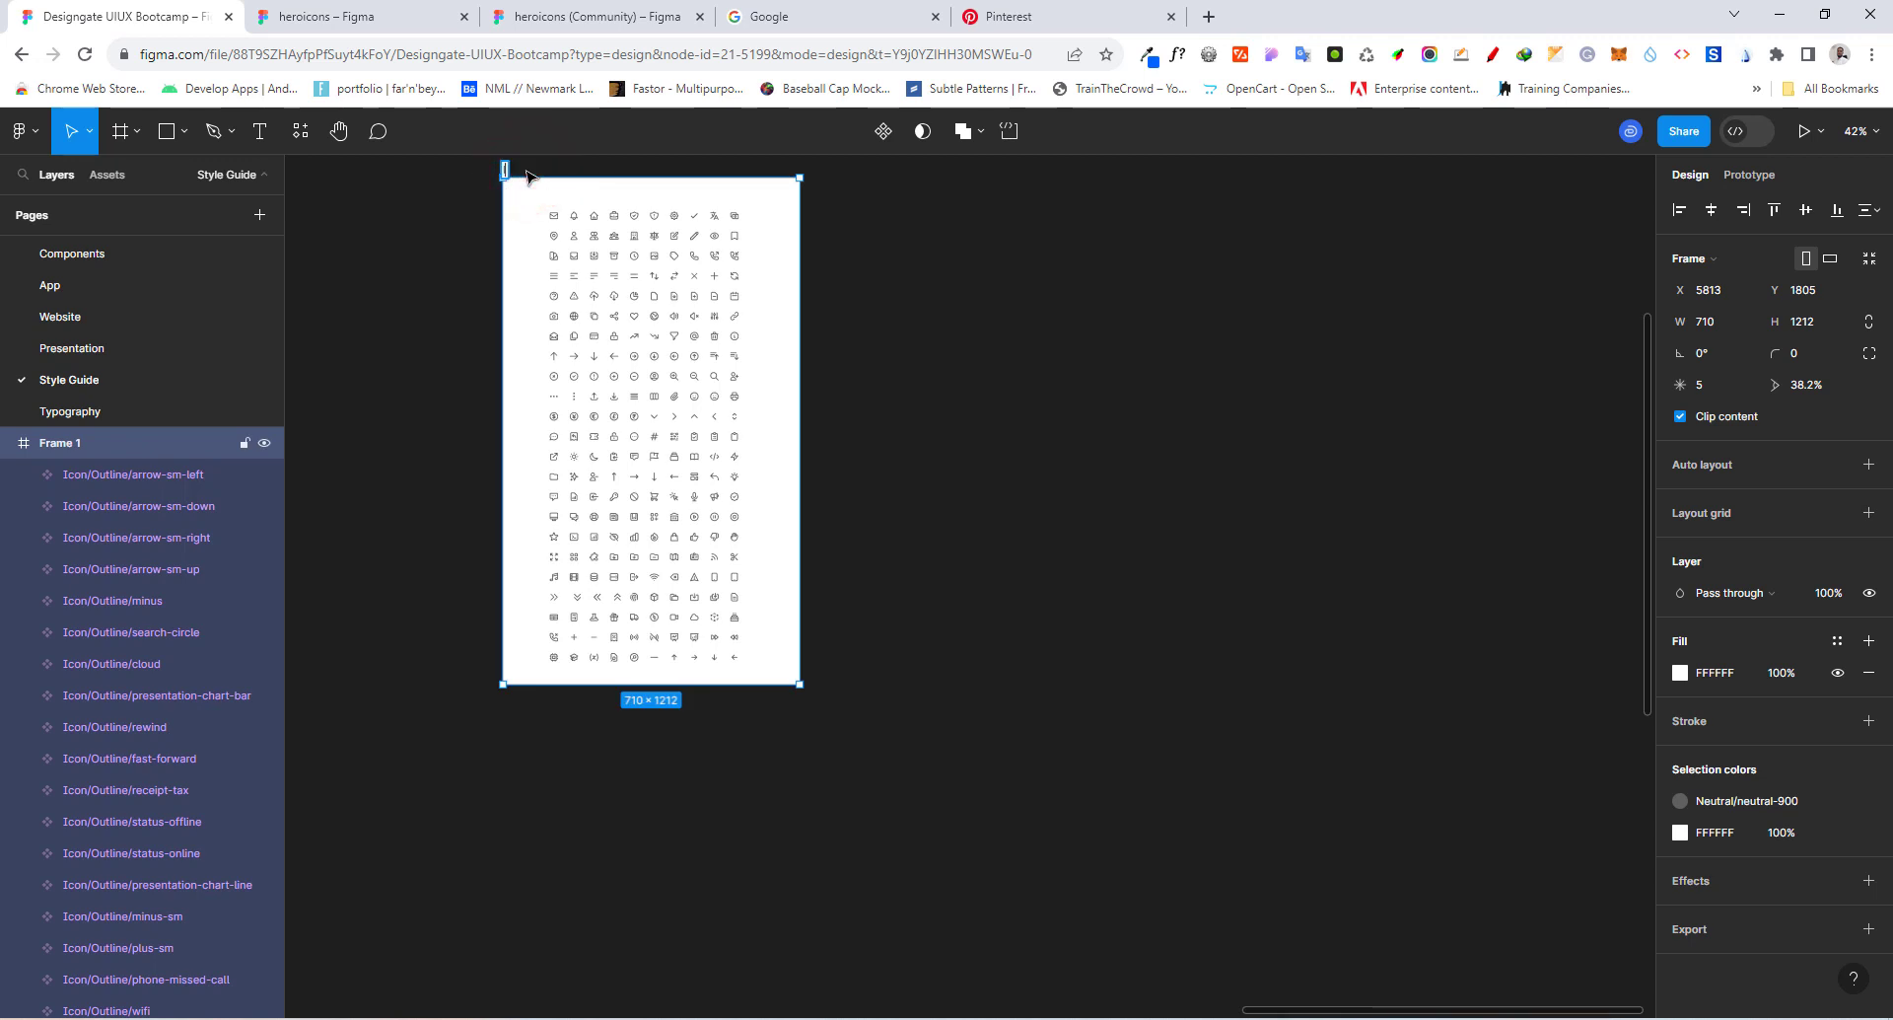
type("Icon")
key("Return")
Step: Show the Style Guide's Icon / Icon / Outline group among the local component assets
left_click(107, 176)
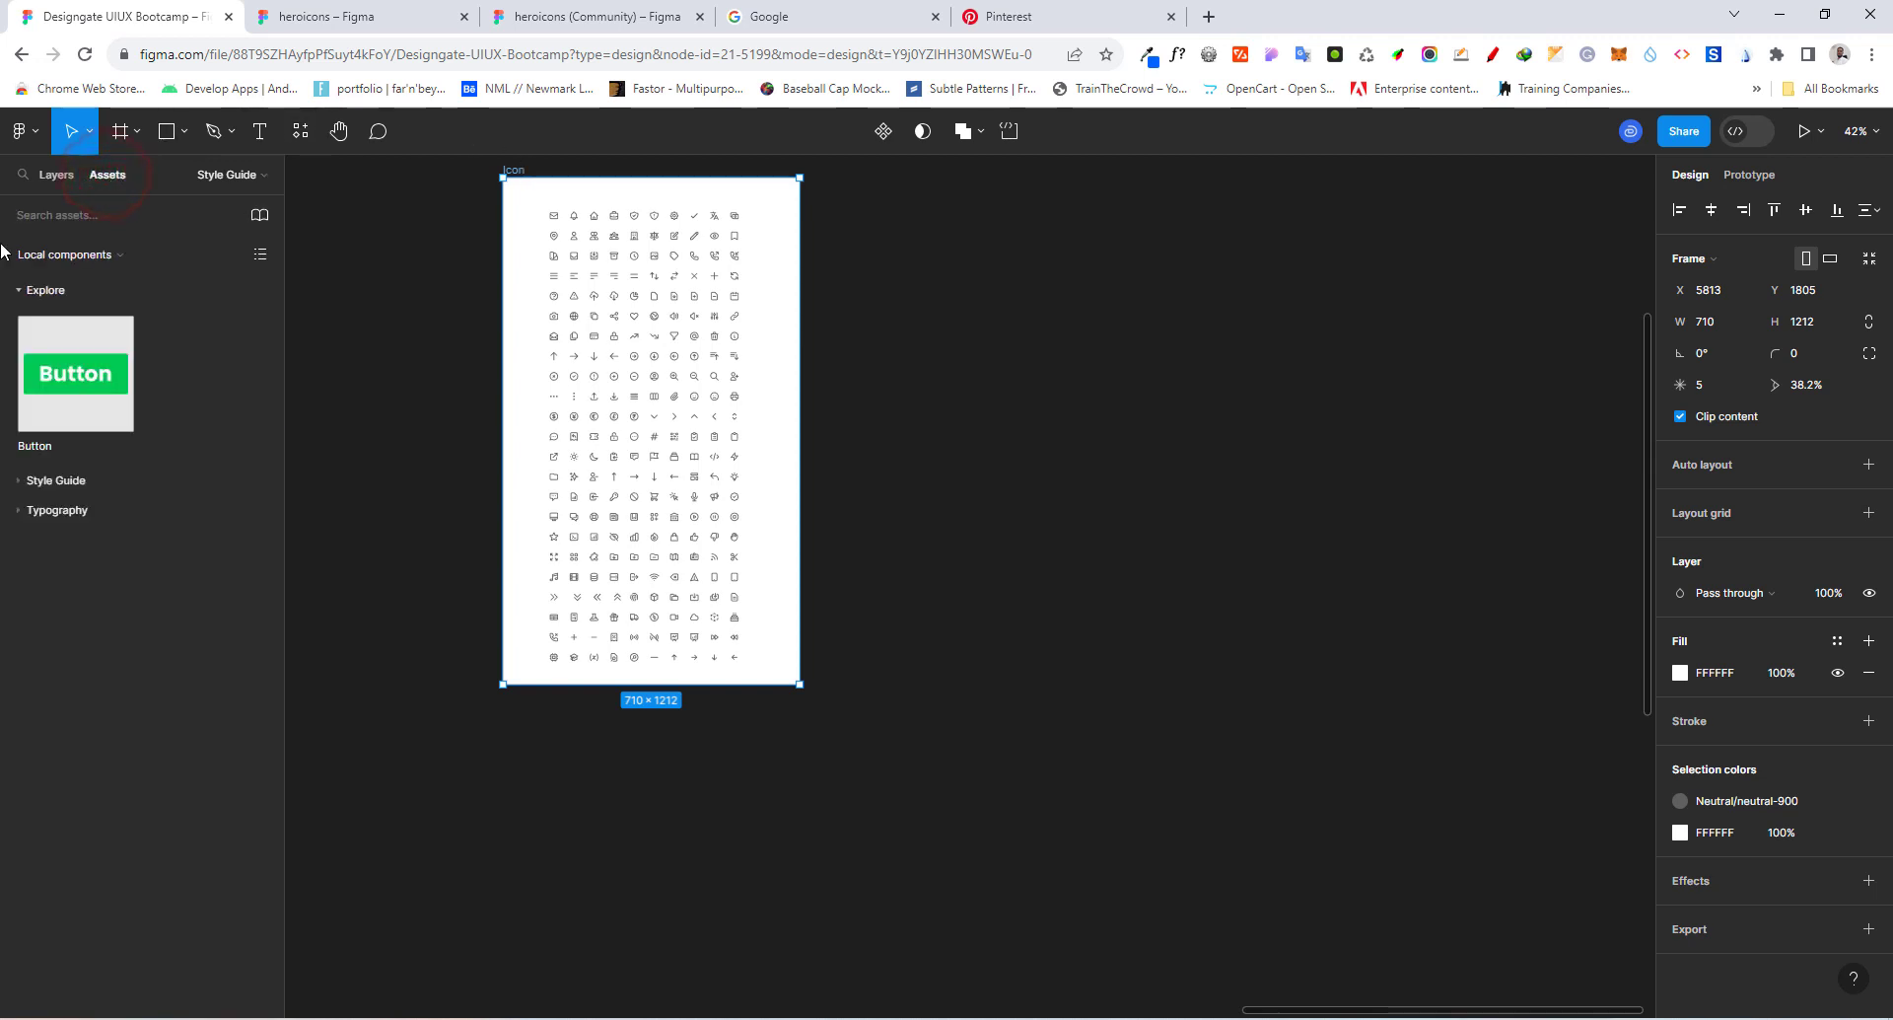
left_click(17, 483)
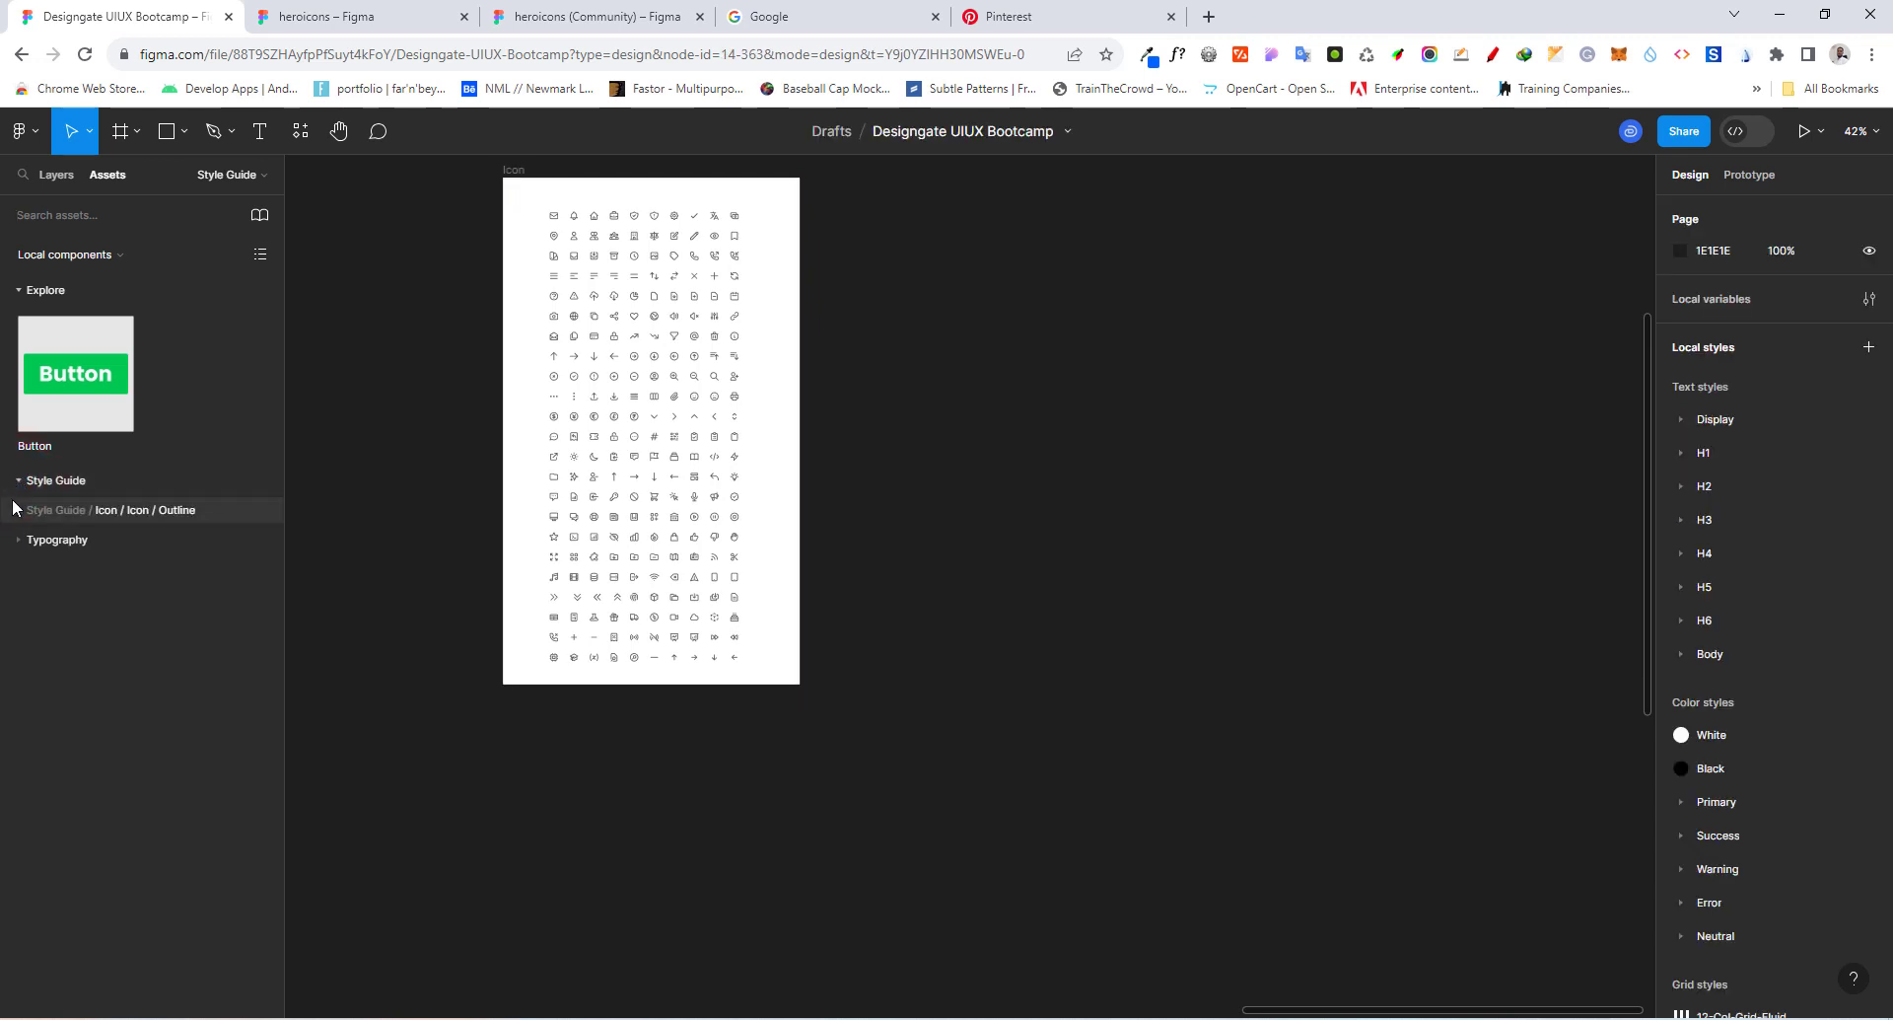
left_click(16, 511)
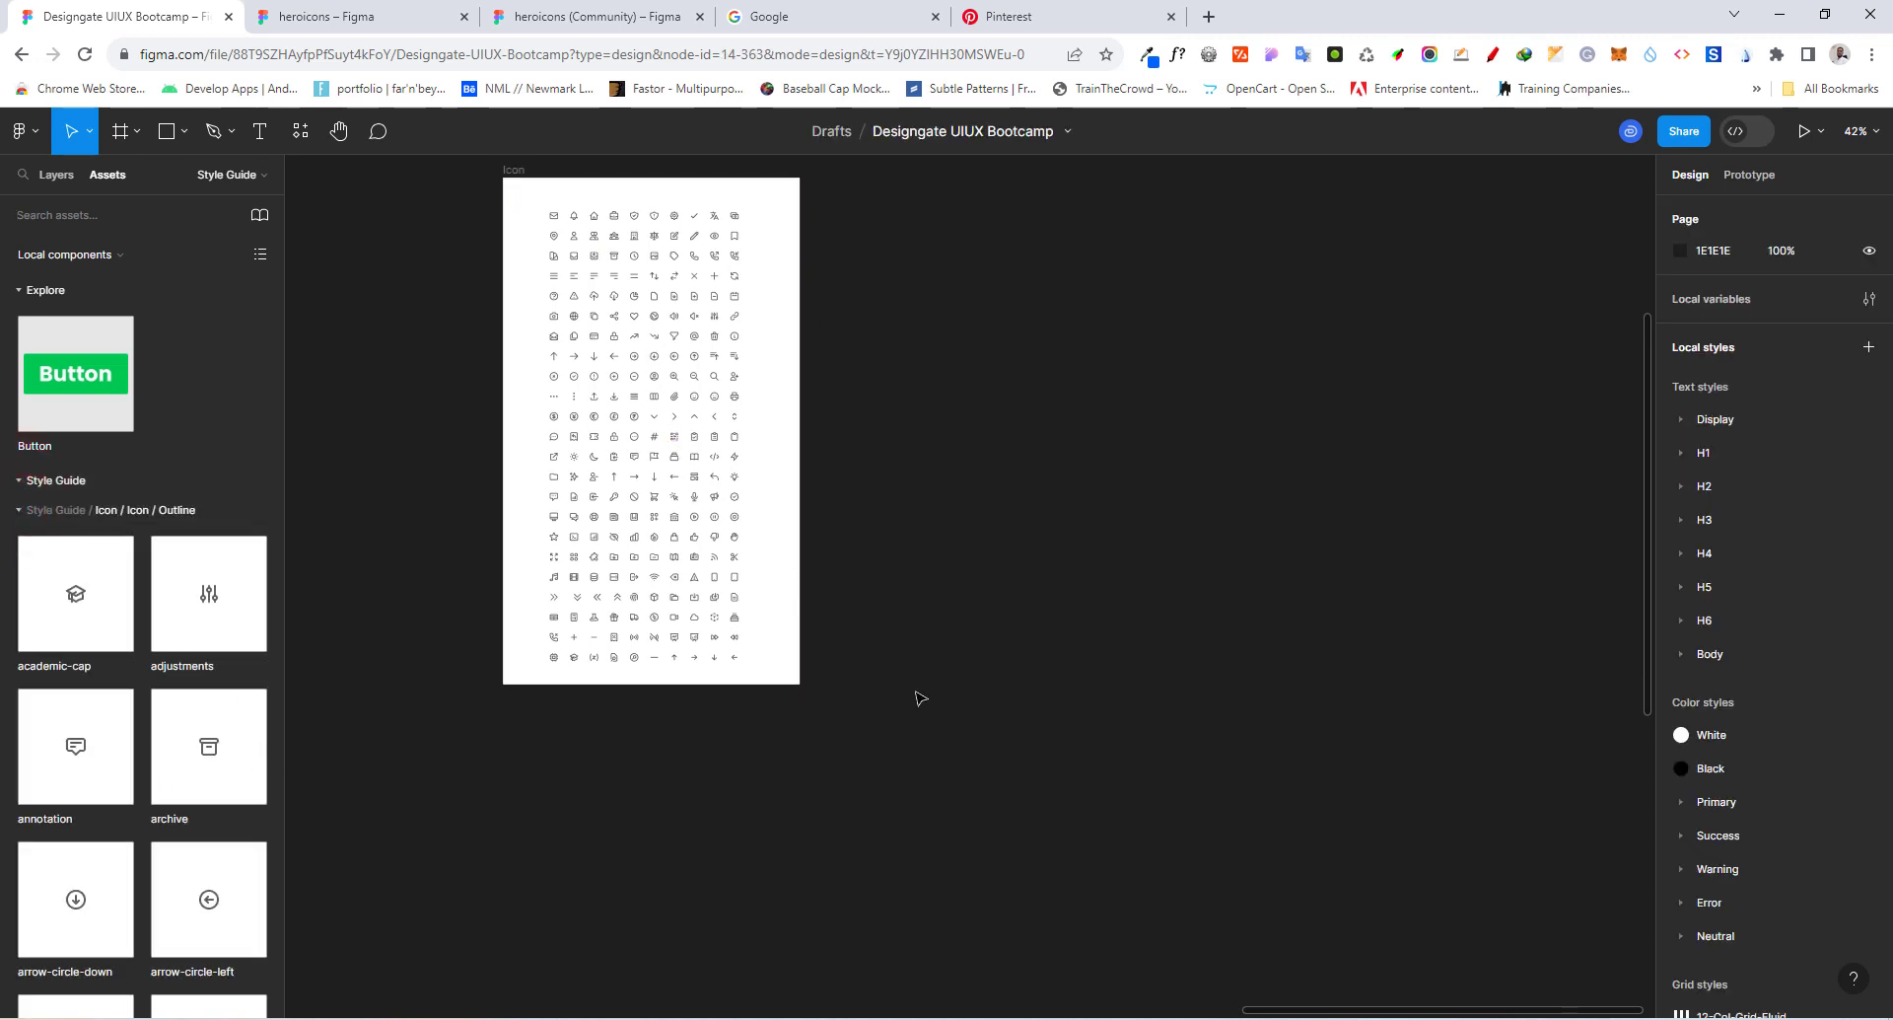
Step: Move the Icon frame sideways on the Style Guide page to about X 5300, Y 1805
left_click(871, 749)
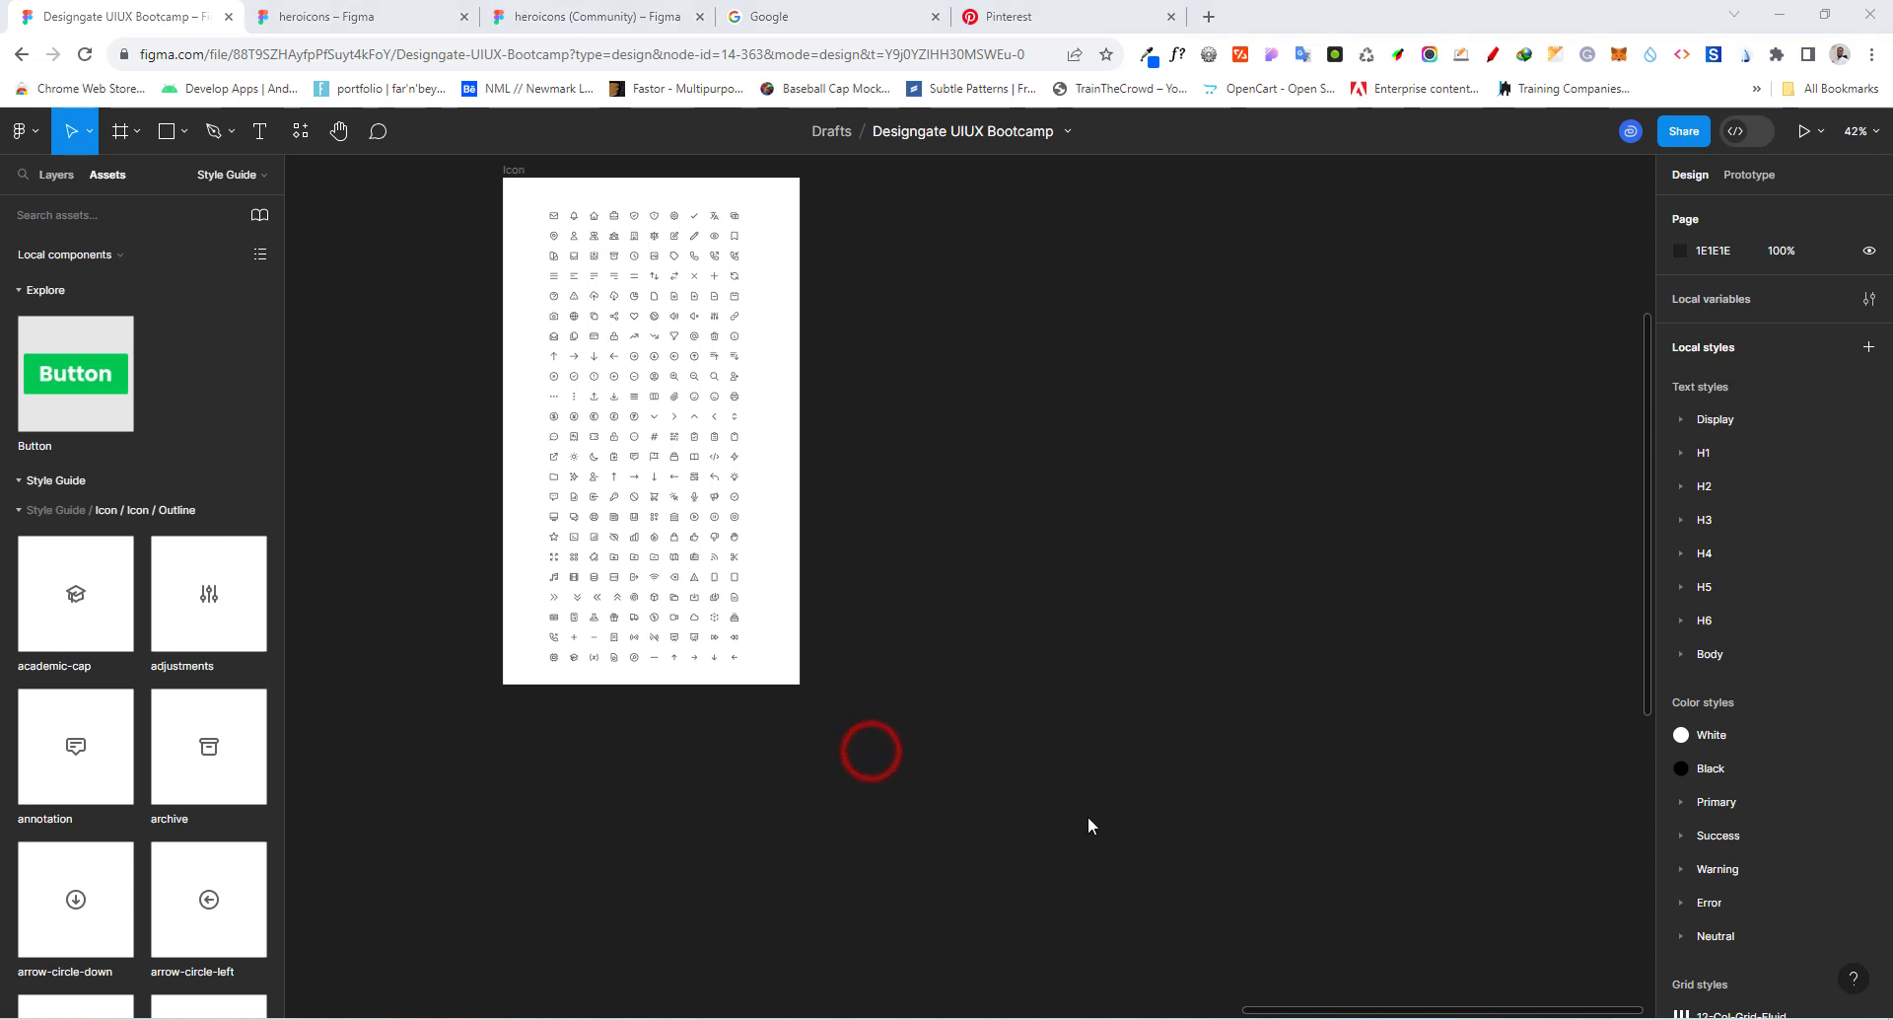
scroll(814, 763, "down", 2)
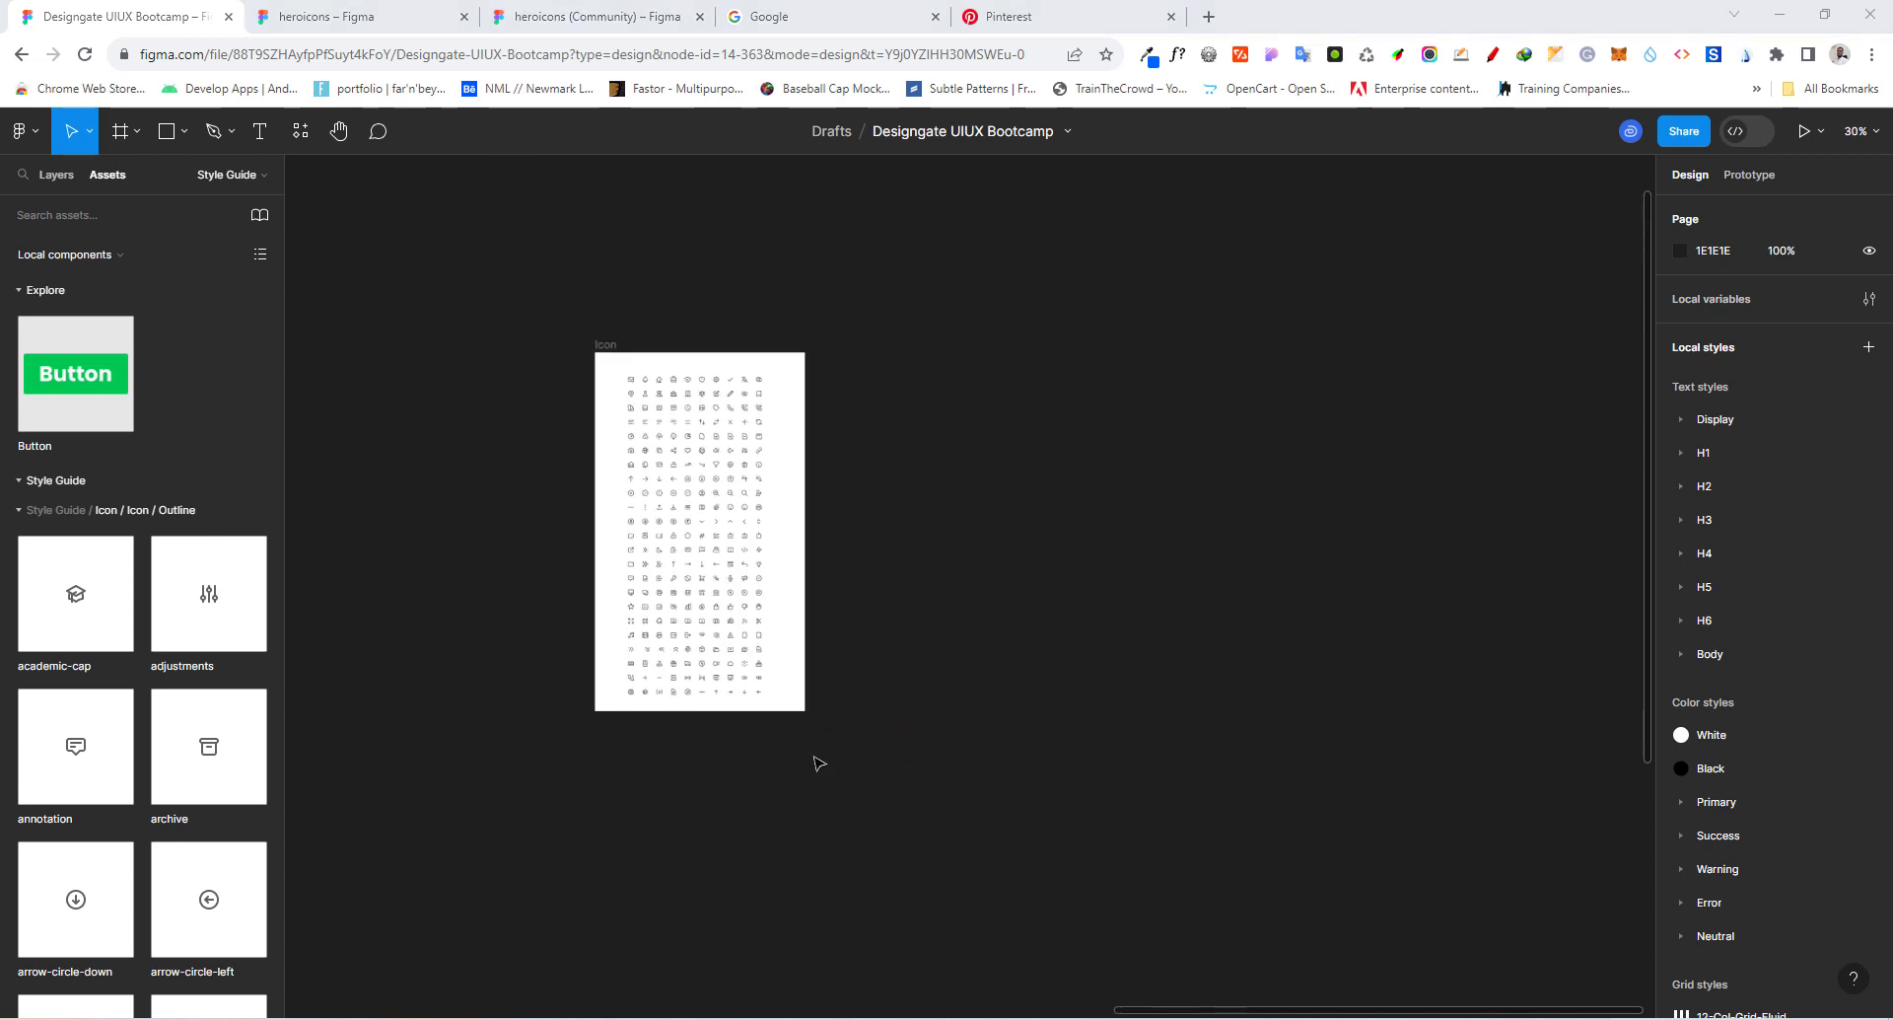
left_click(605, 344)
left_click_drag(605, 344, 454, 345)
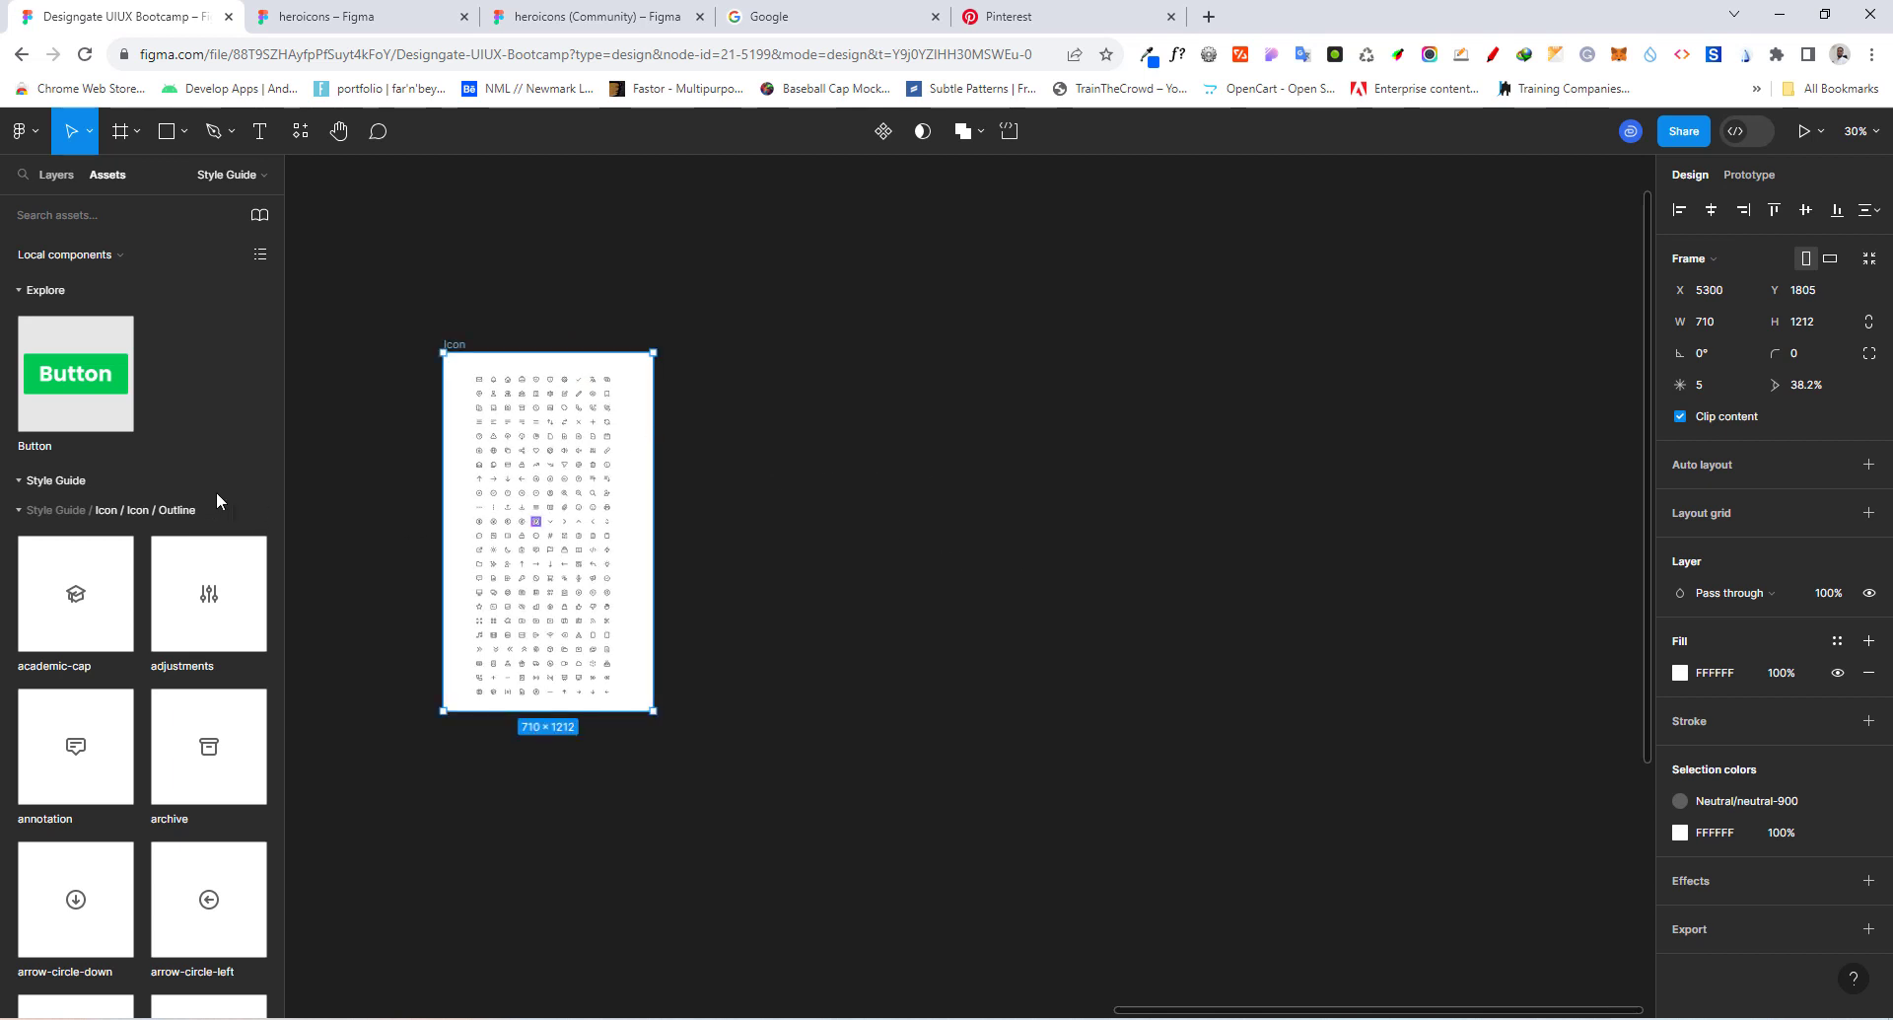
Step: Open the Components page and add a text layer reading "Primary Button" on the empty canvas
left_click(49, 178)
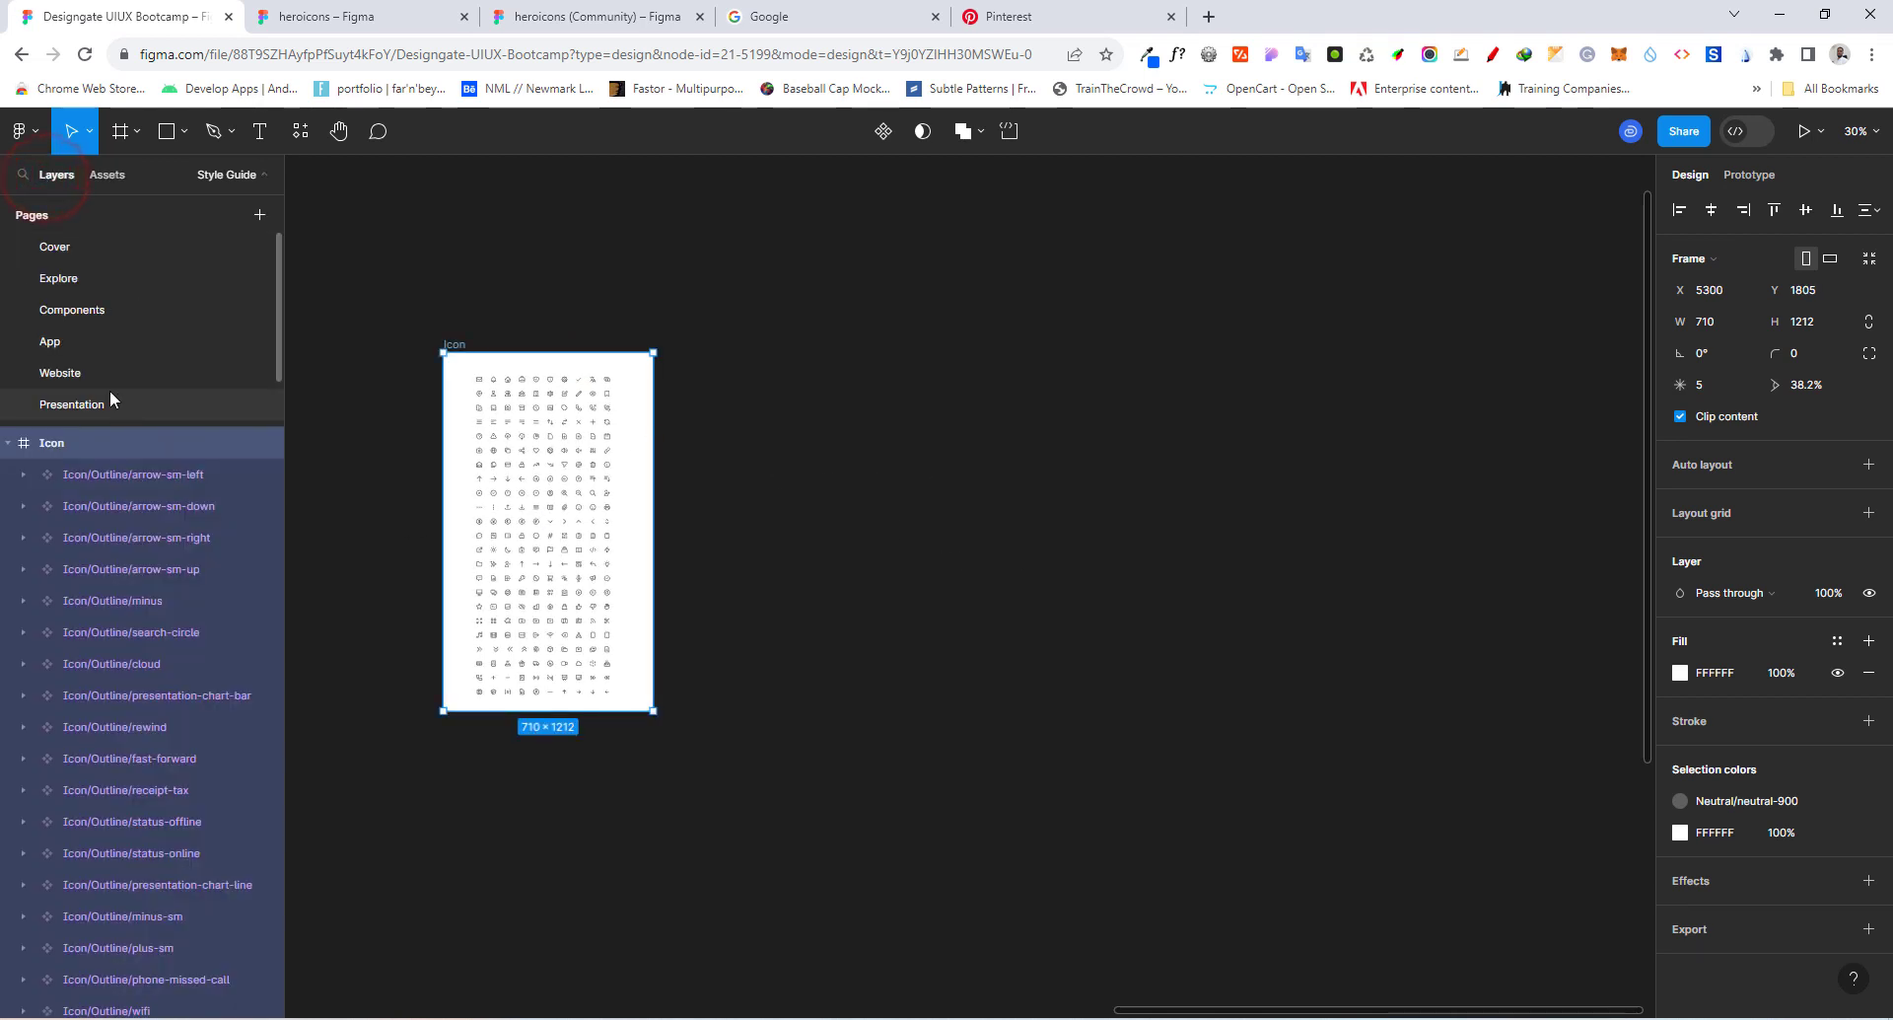
left_click(108, 310)
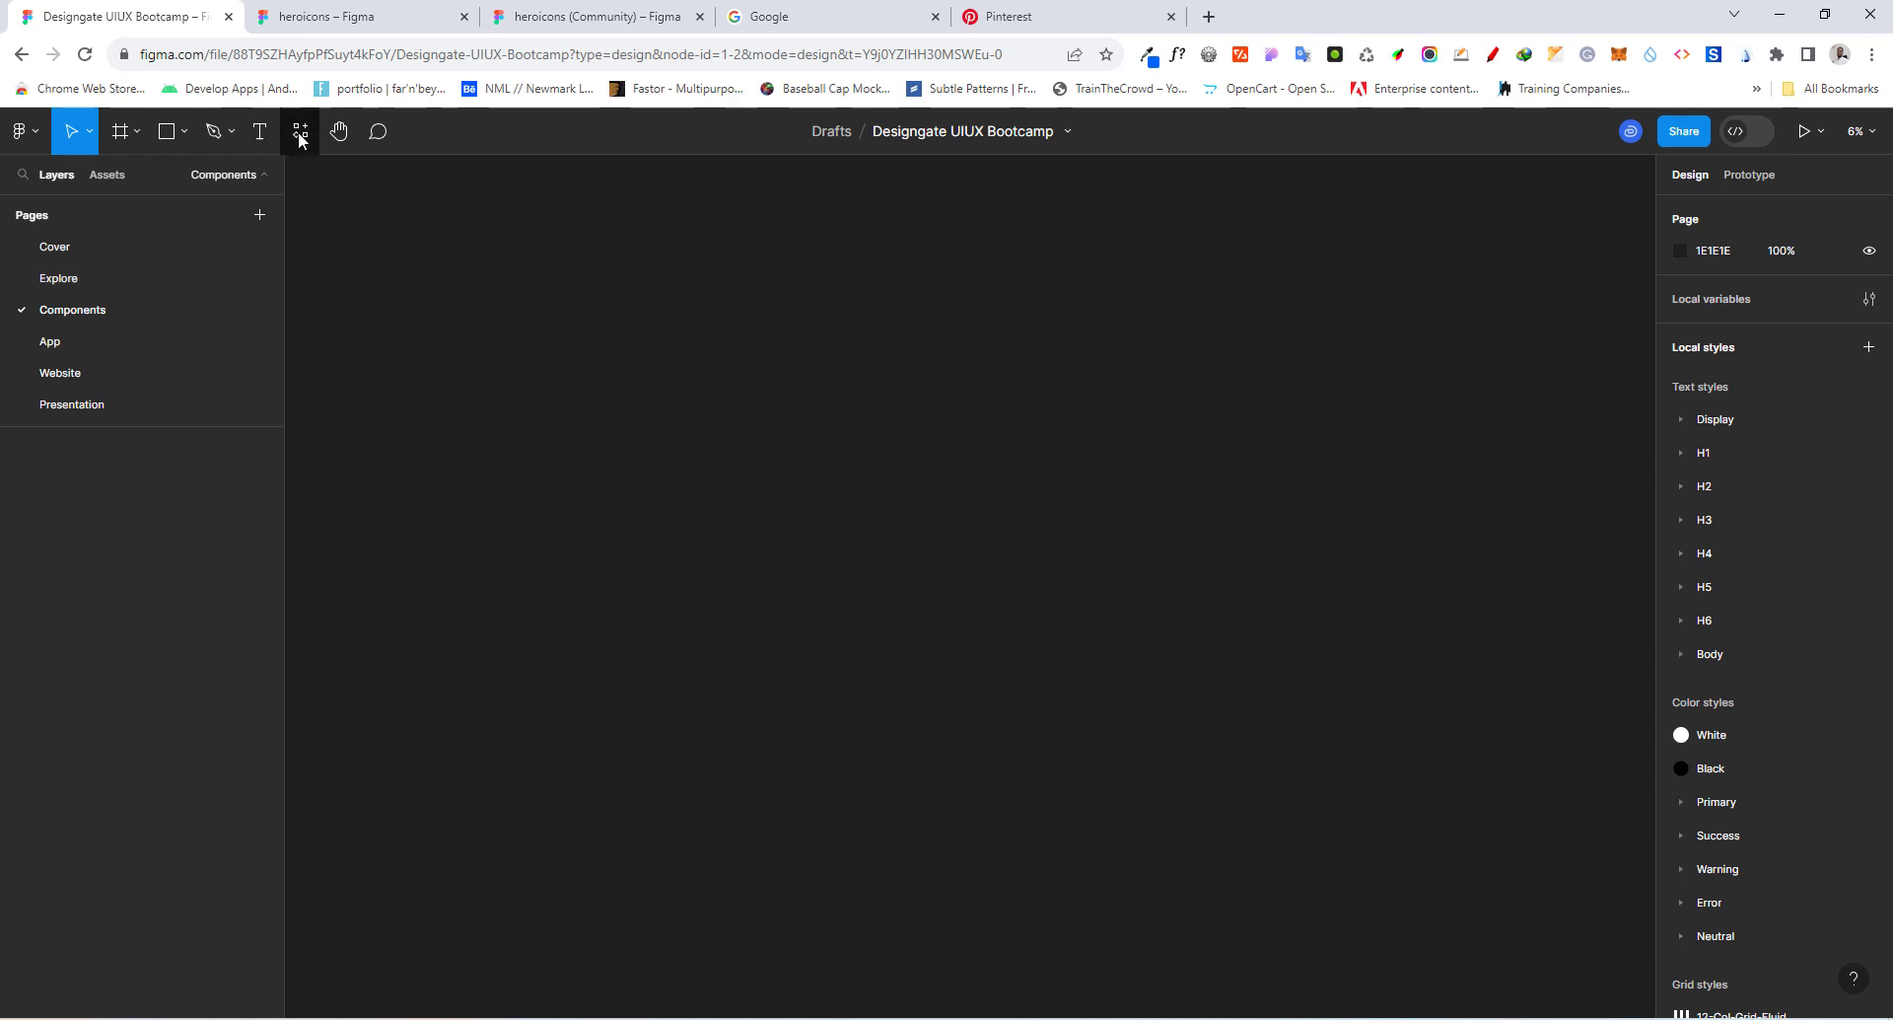
left_click(259, 132)
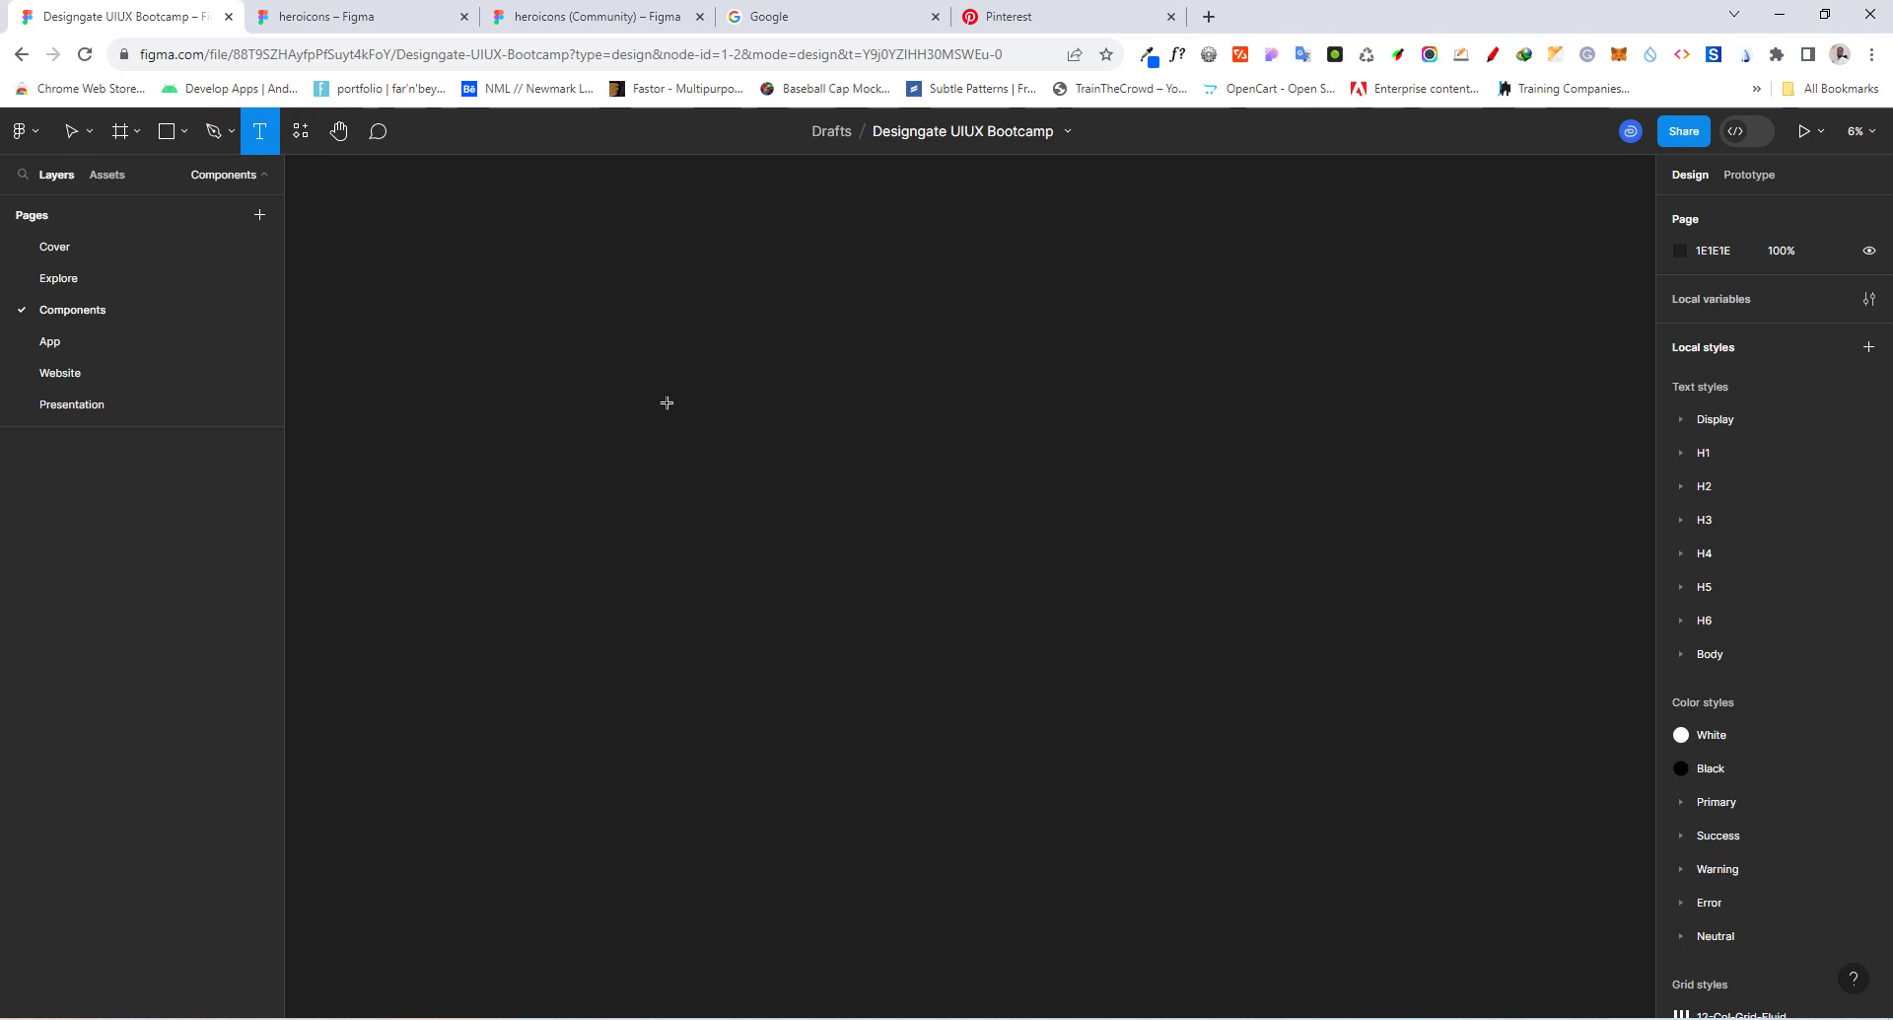
left_click(655, 351)
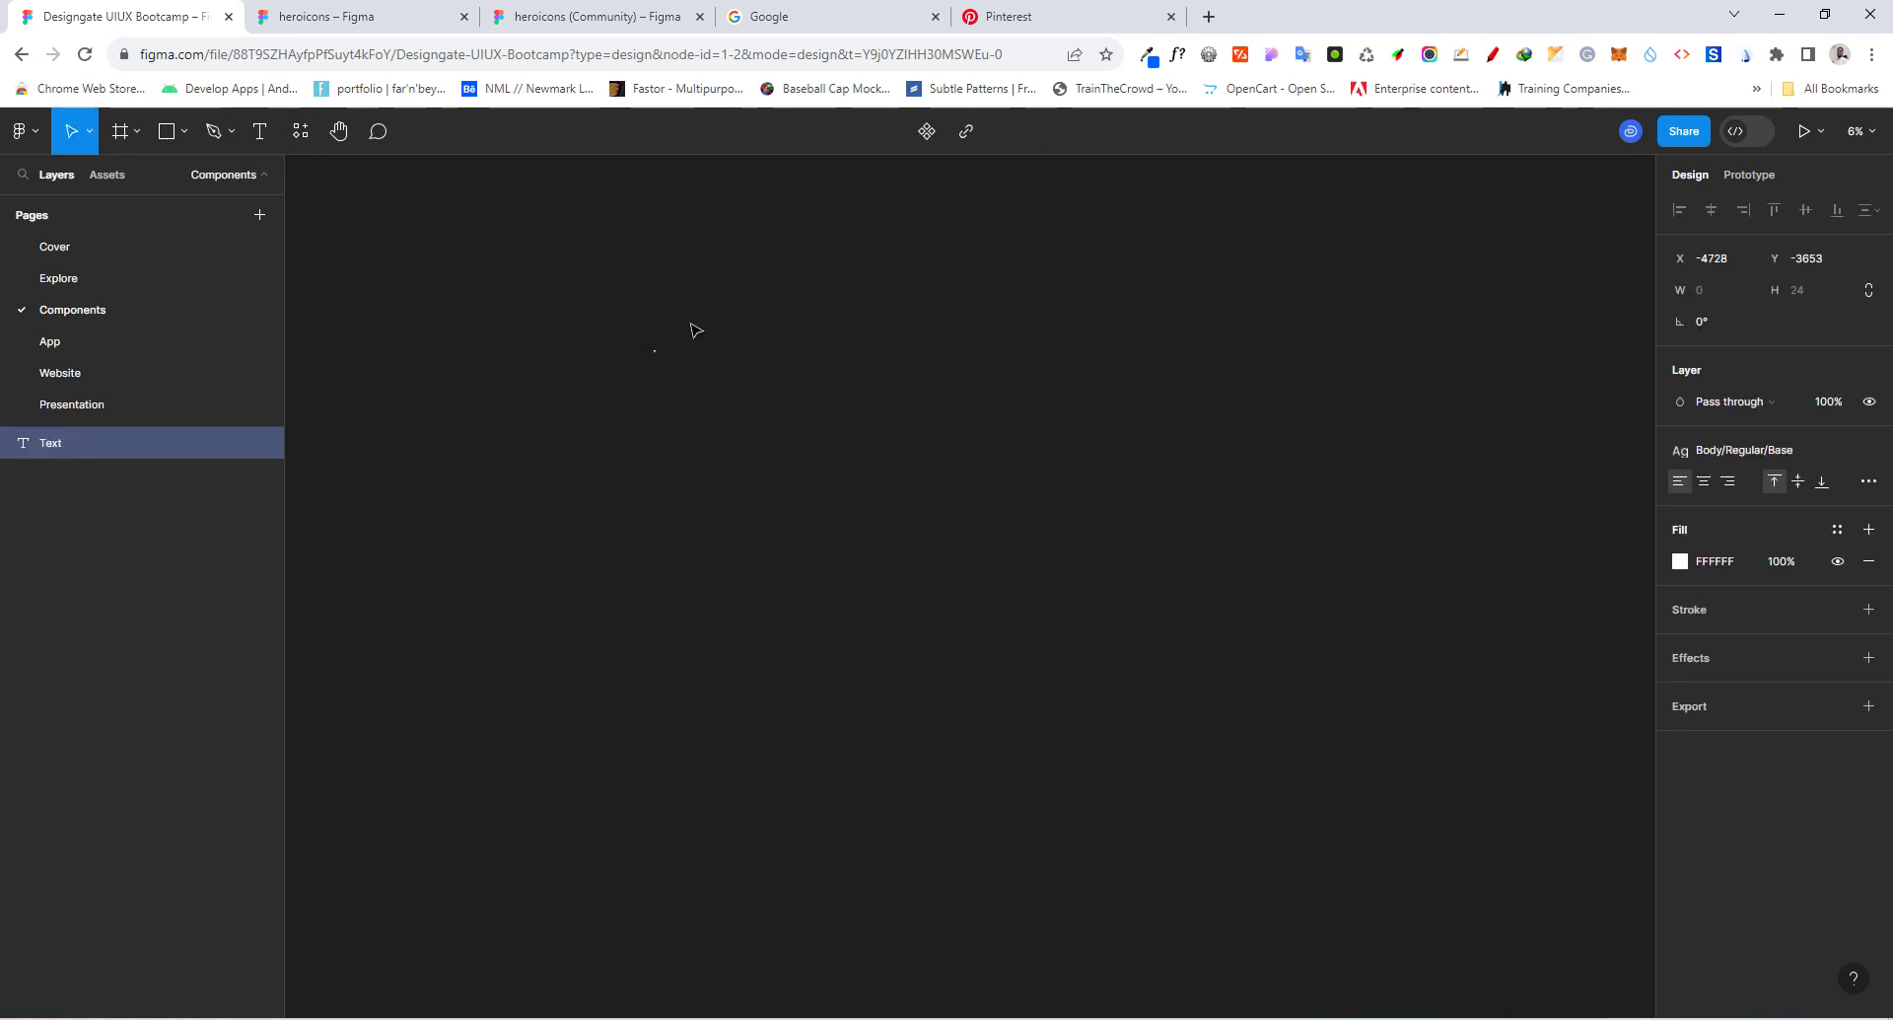
scroll(642, 376, "up", 3)
scroll(652, 440, "up", 10)
scroll(837, 406, "up", 3)
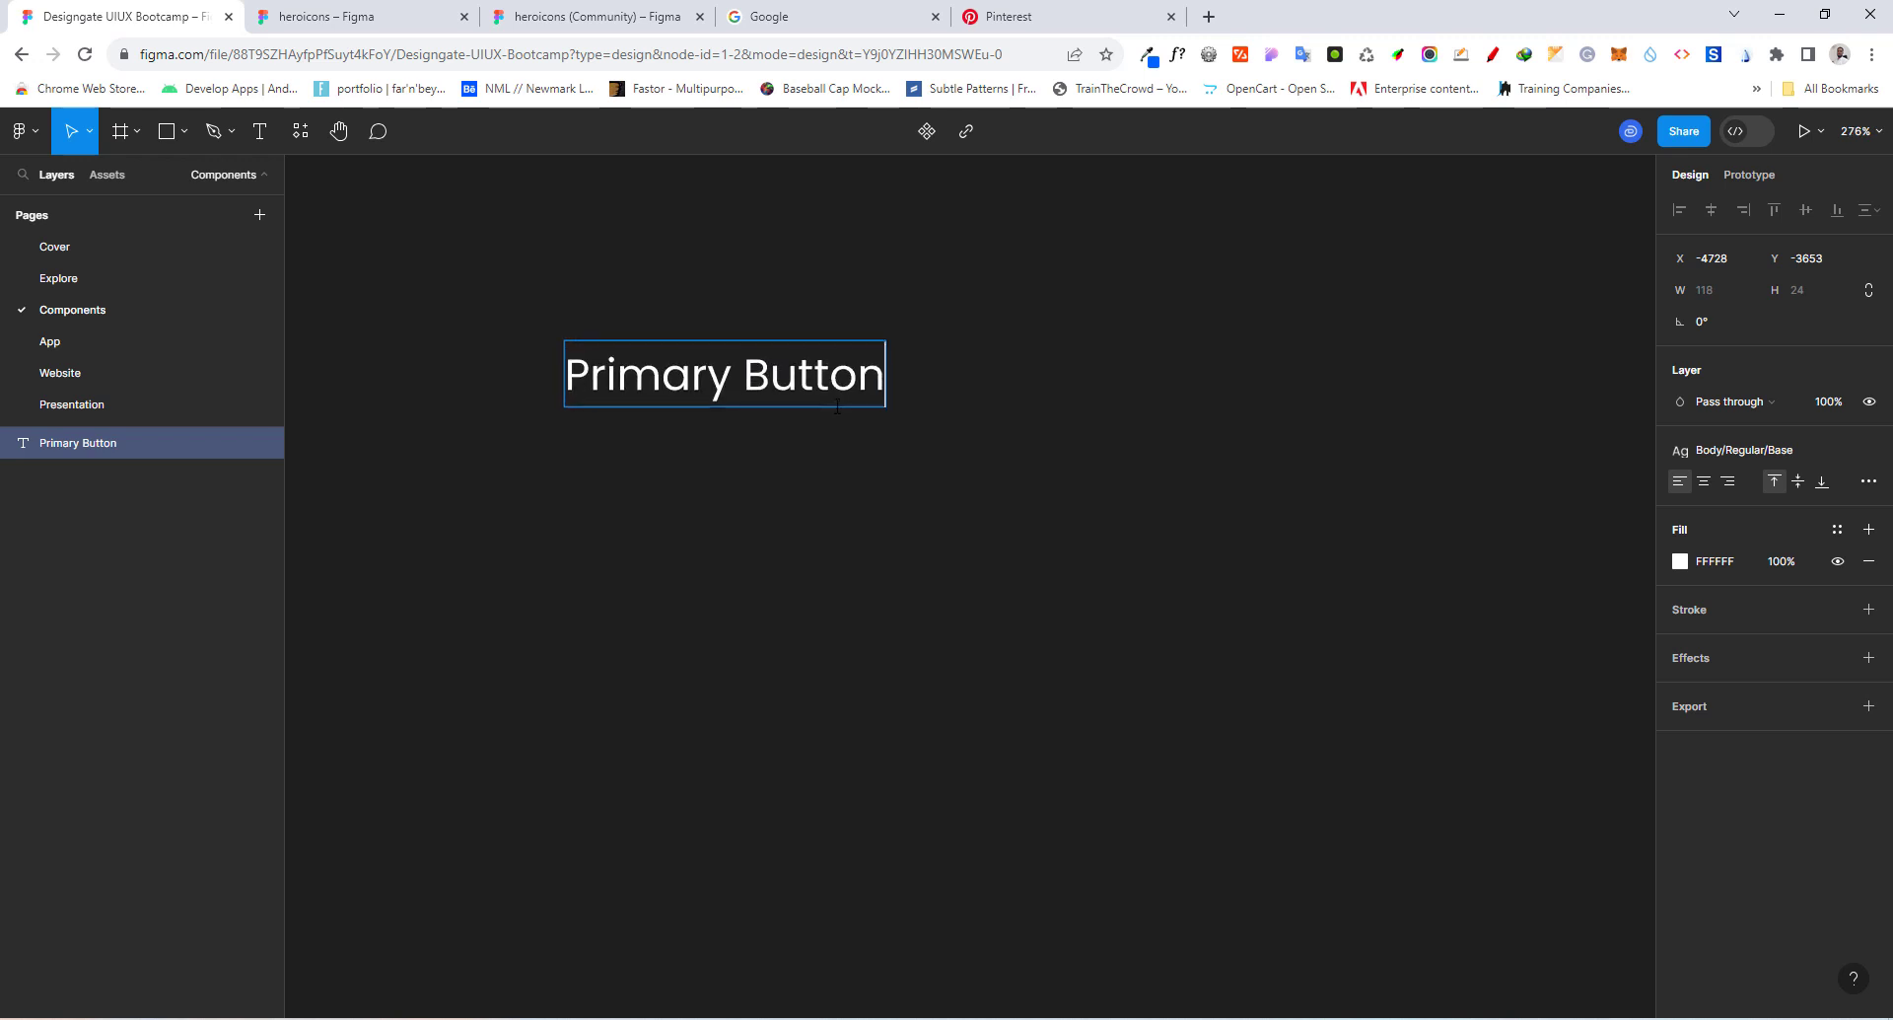
Step: Add the lines "Secondary button" and "Outline Button" below Primary Button in the same text layer
key("Return")
type("Seconf")
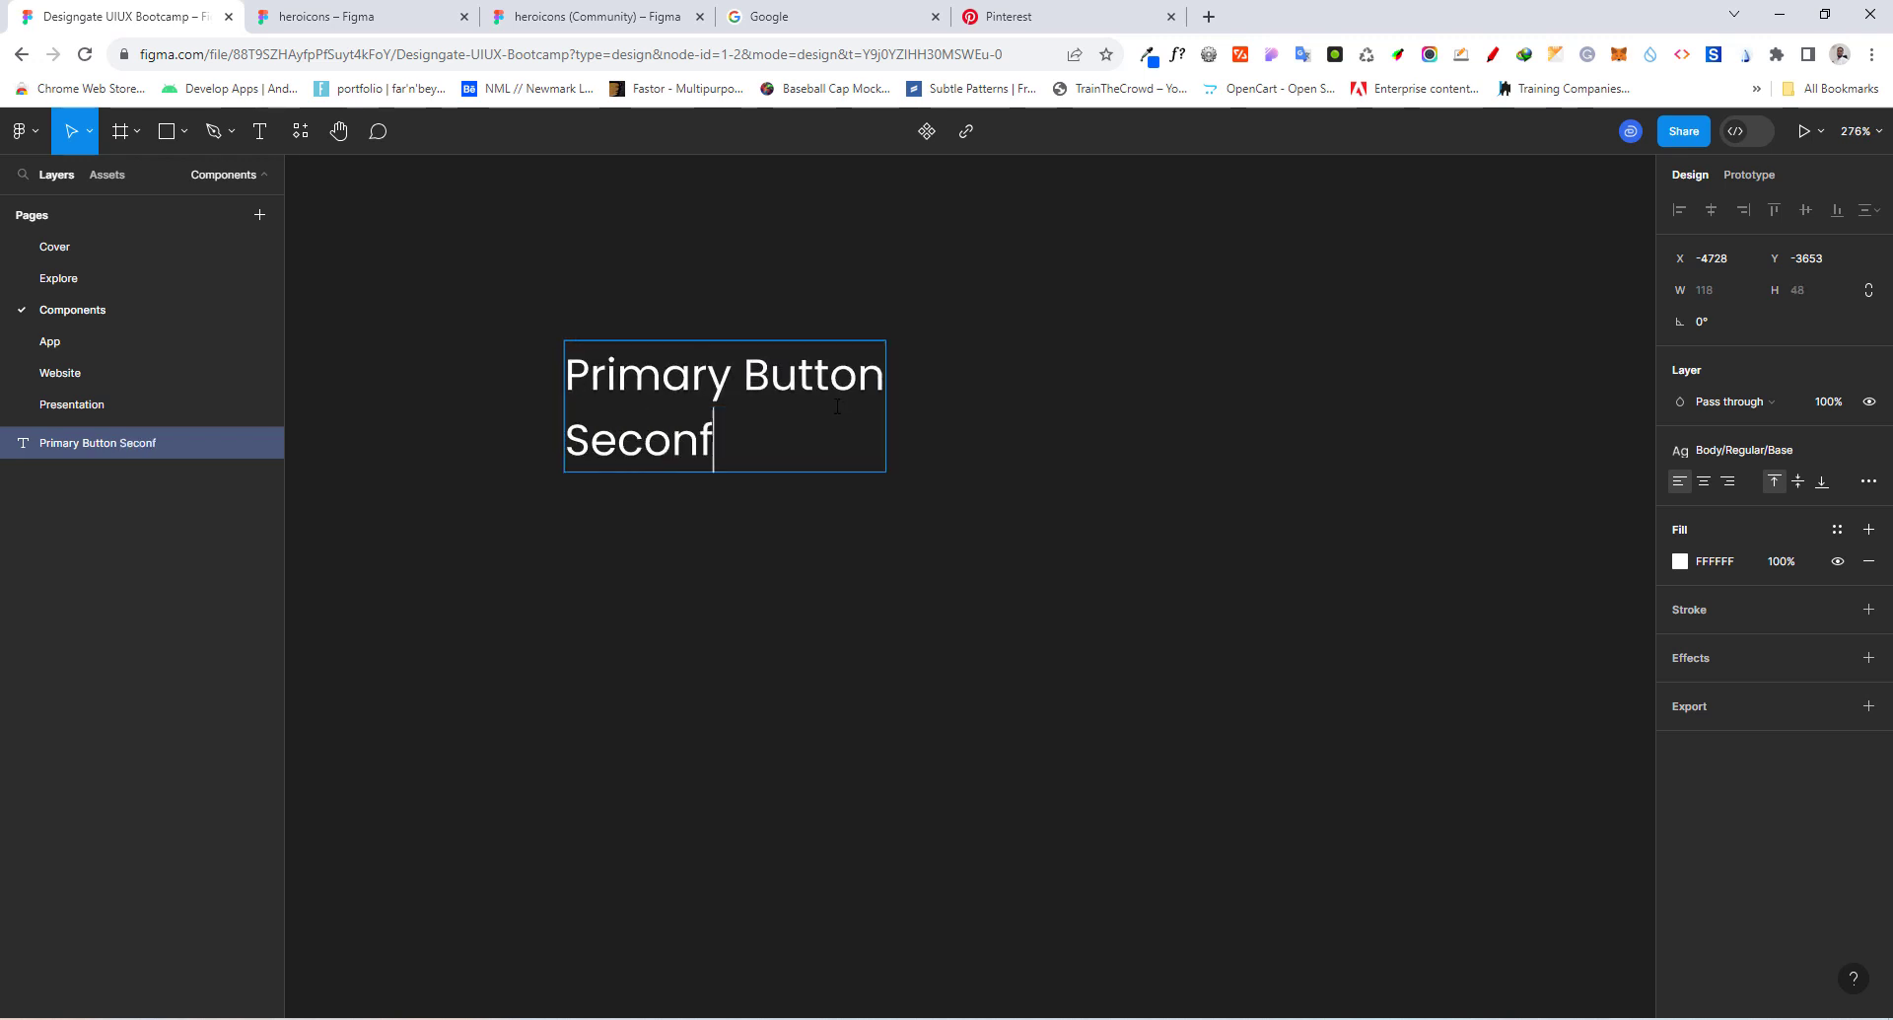
key("BackSpace")
type("dary button")
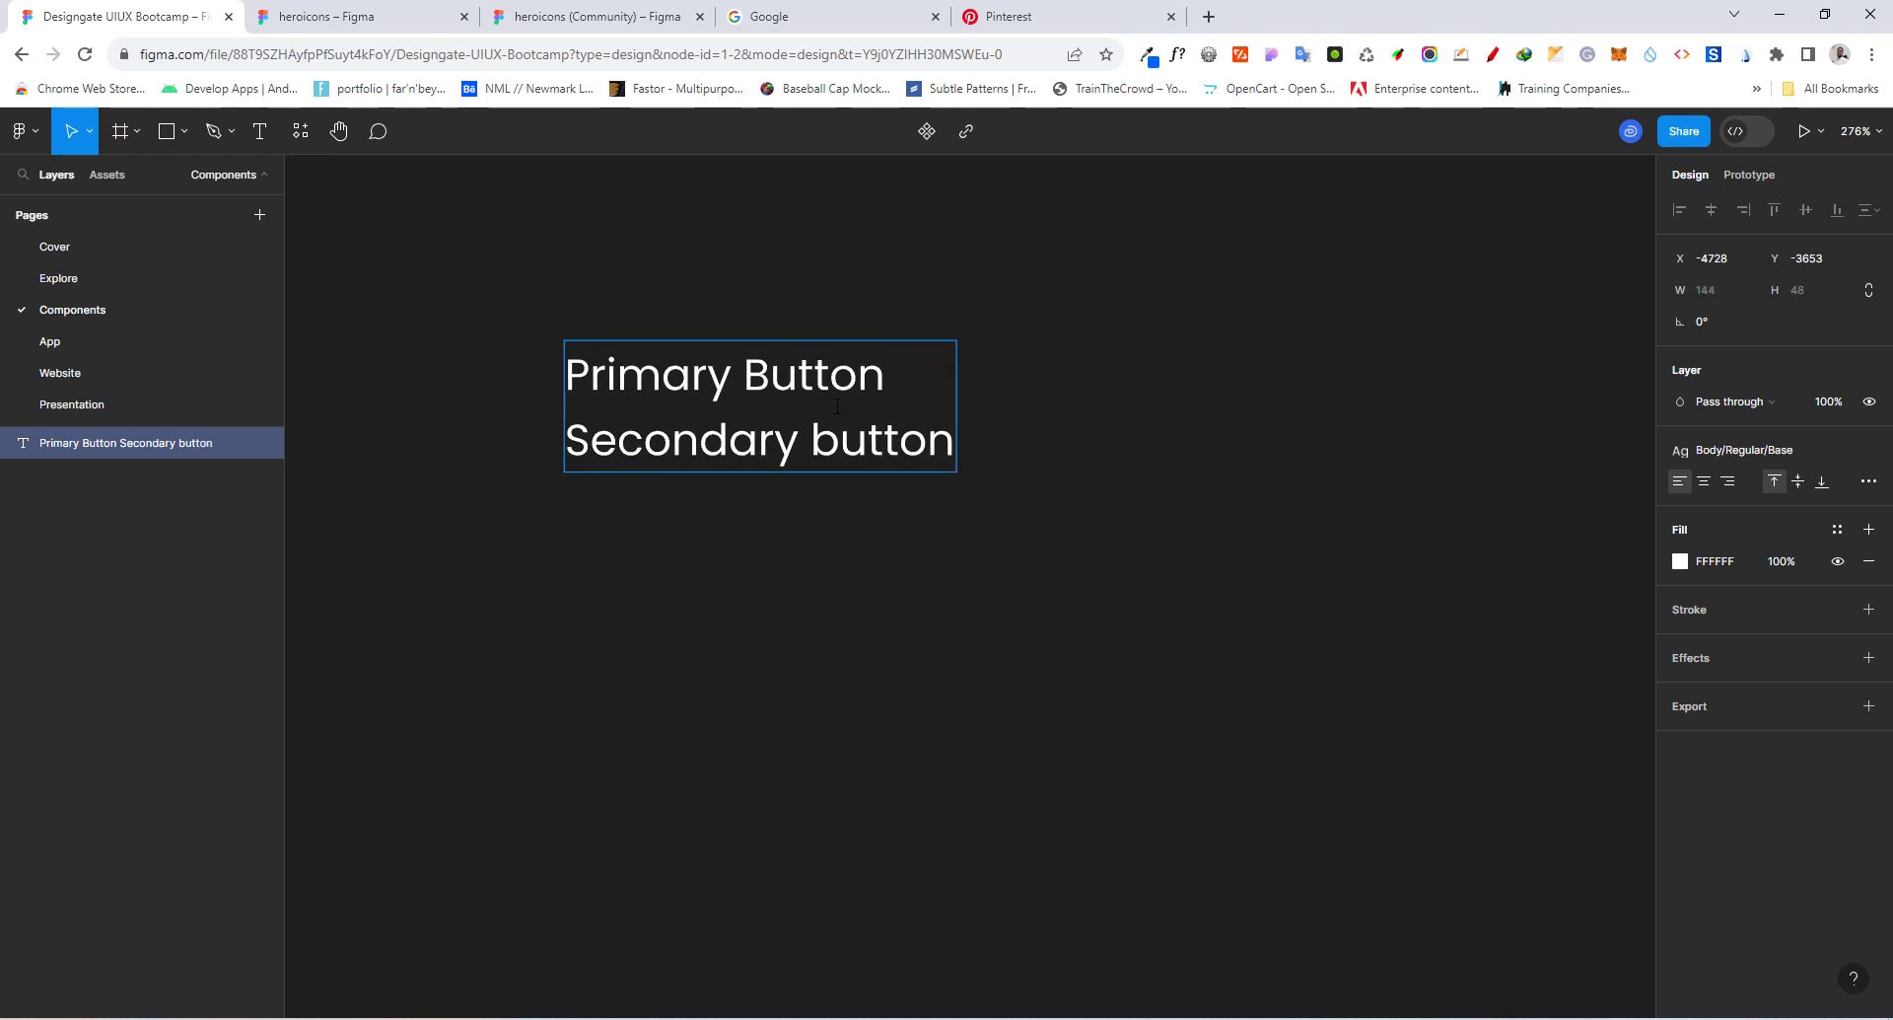
key("Return")
type("Ou")
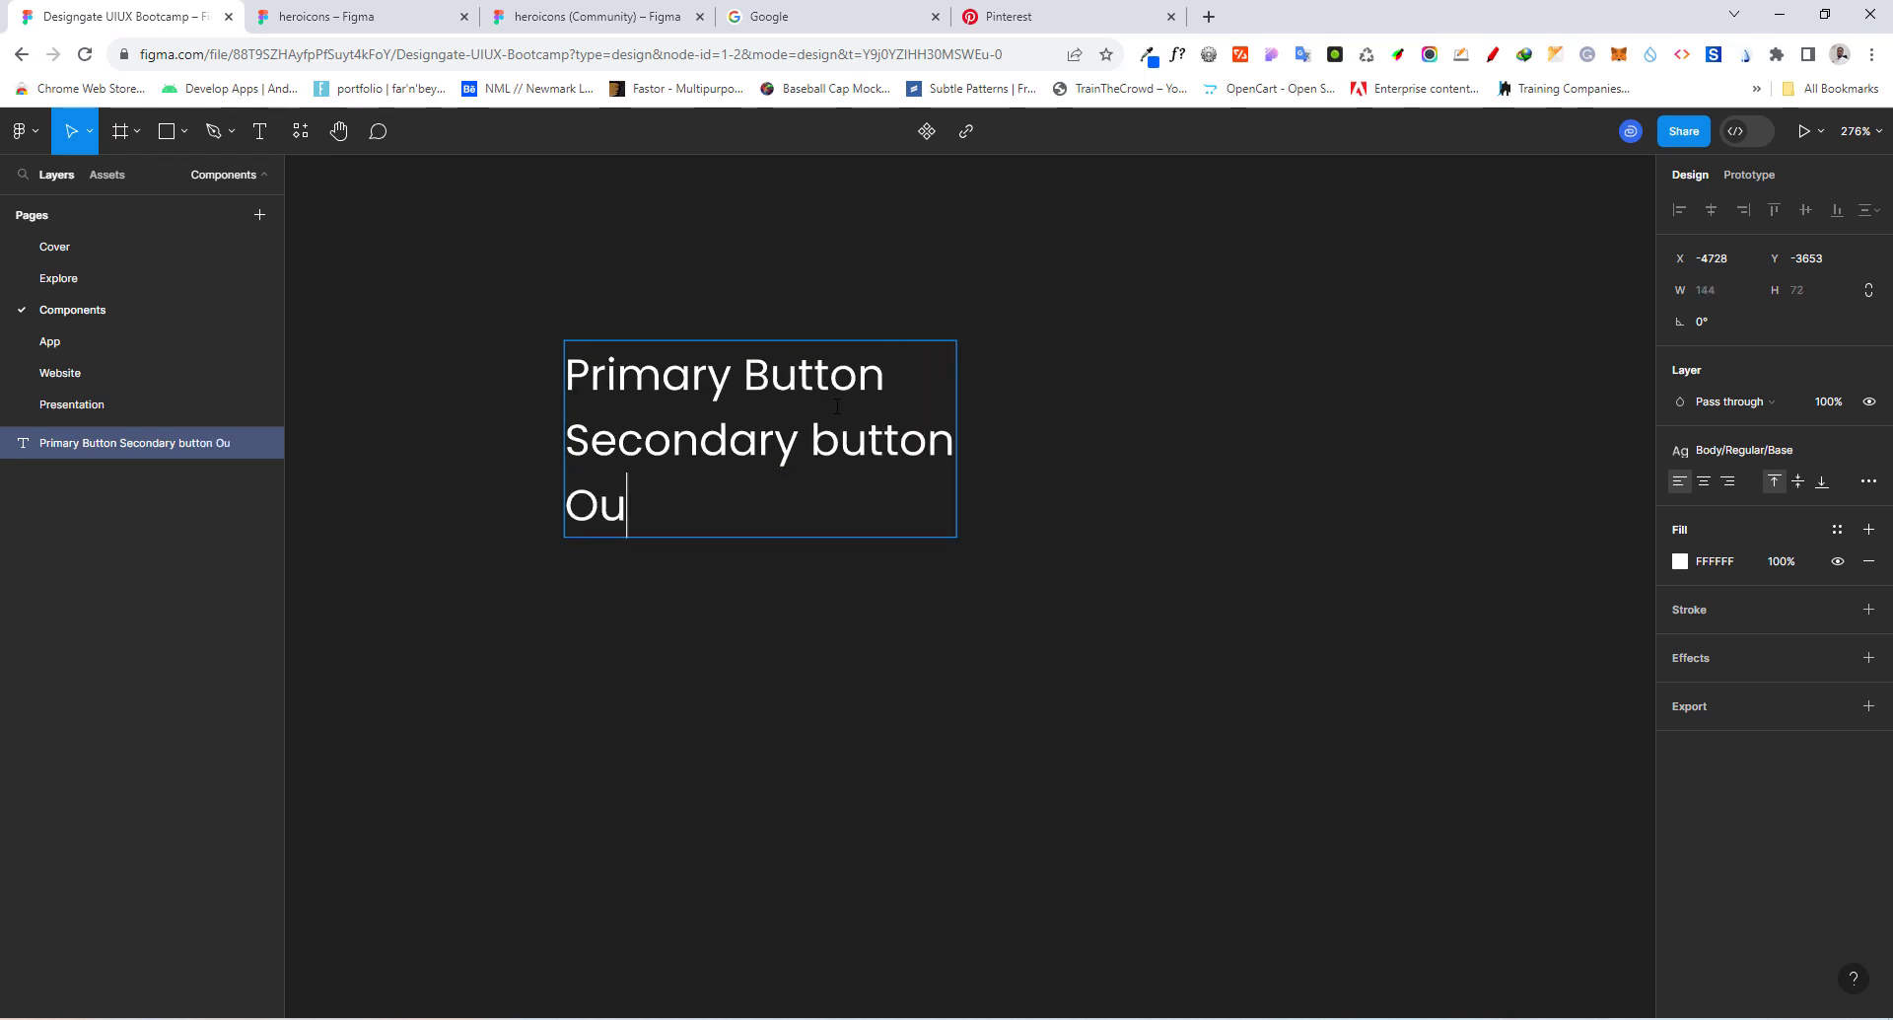
type("tline Bu")
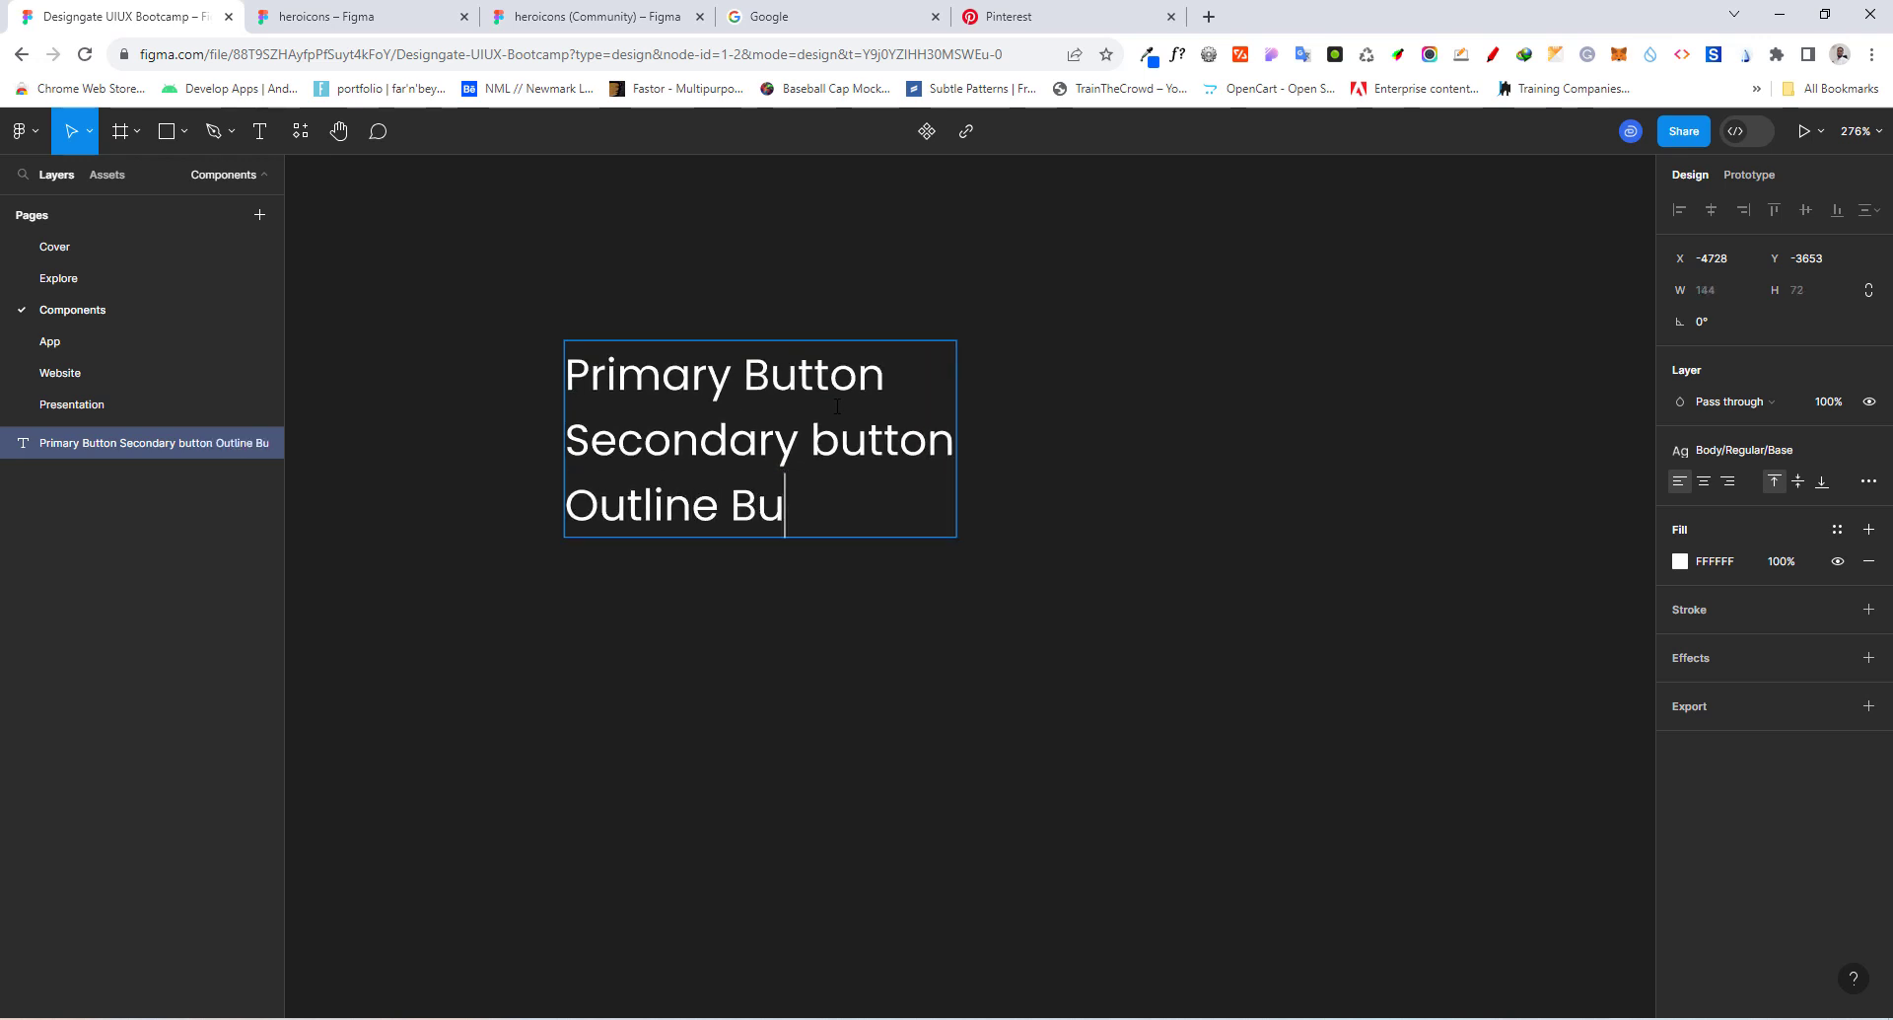
type("tton")
Step: After a blank line, list "Enabled State", "Hover State" and "Pressed State" in the text layer and finish editing
key("Return")
key("Return")
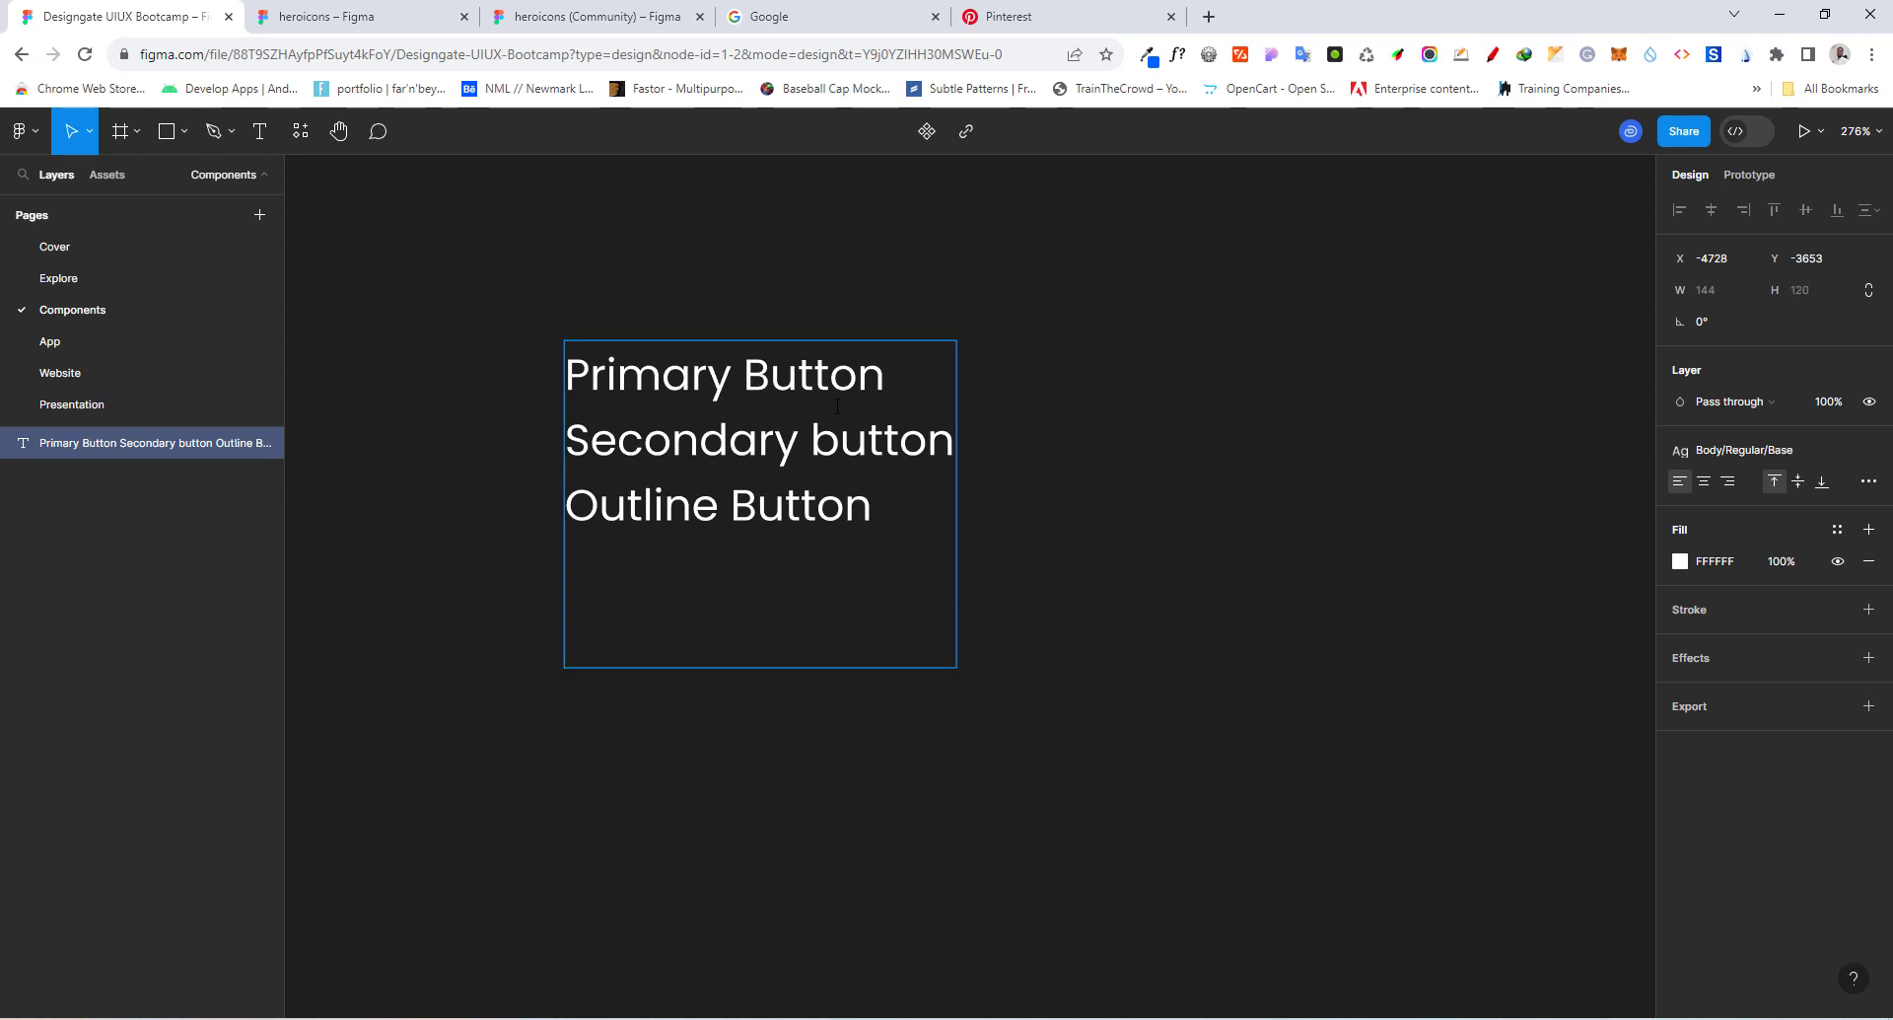
type("Enabled")
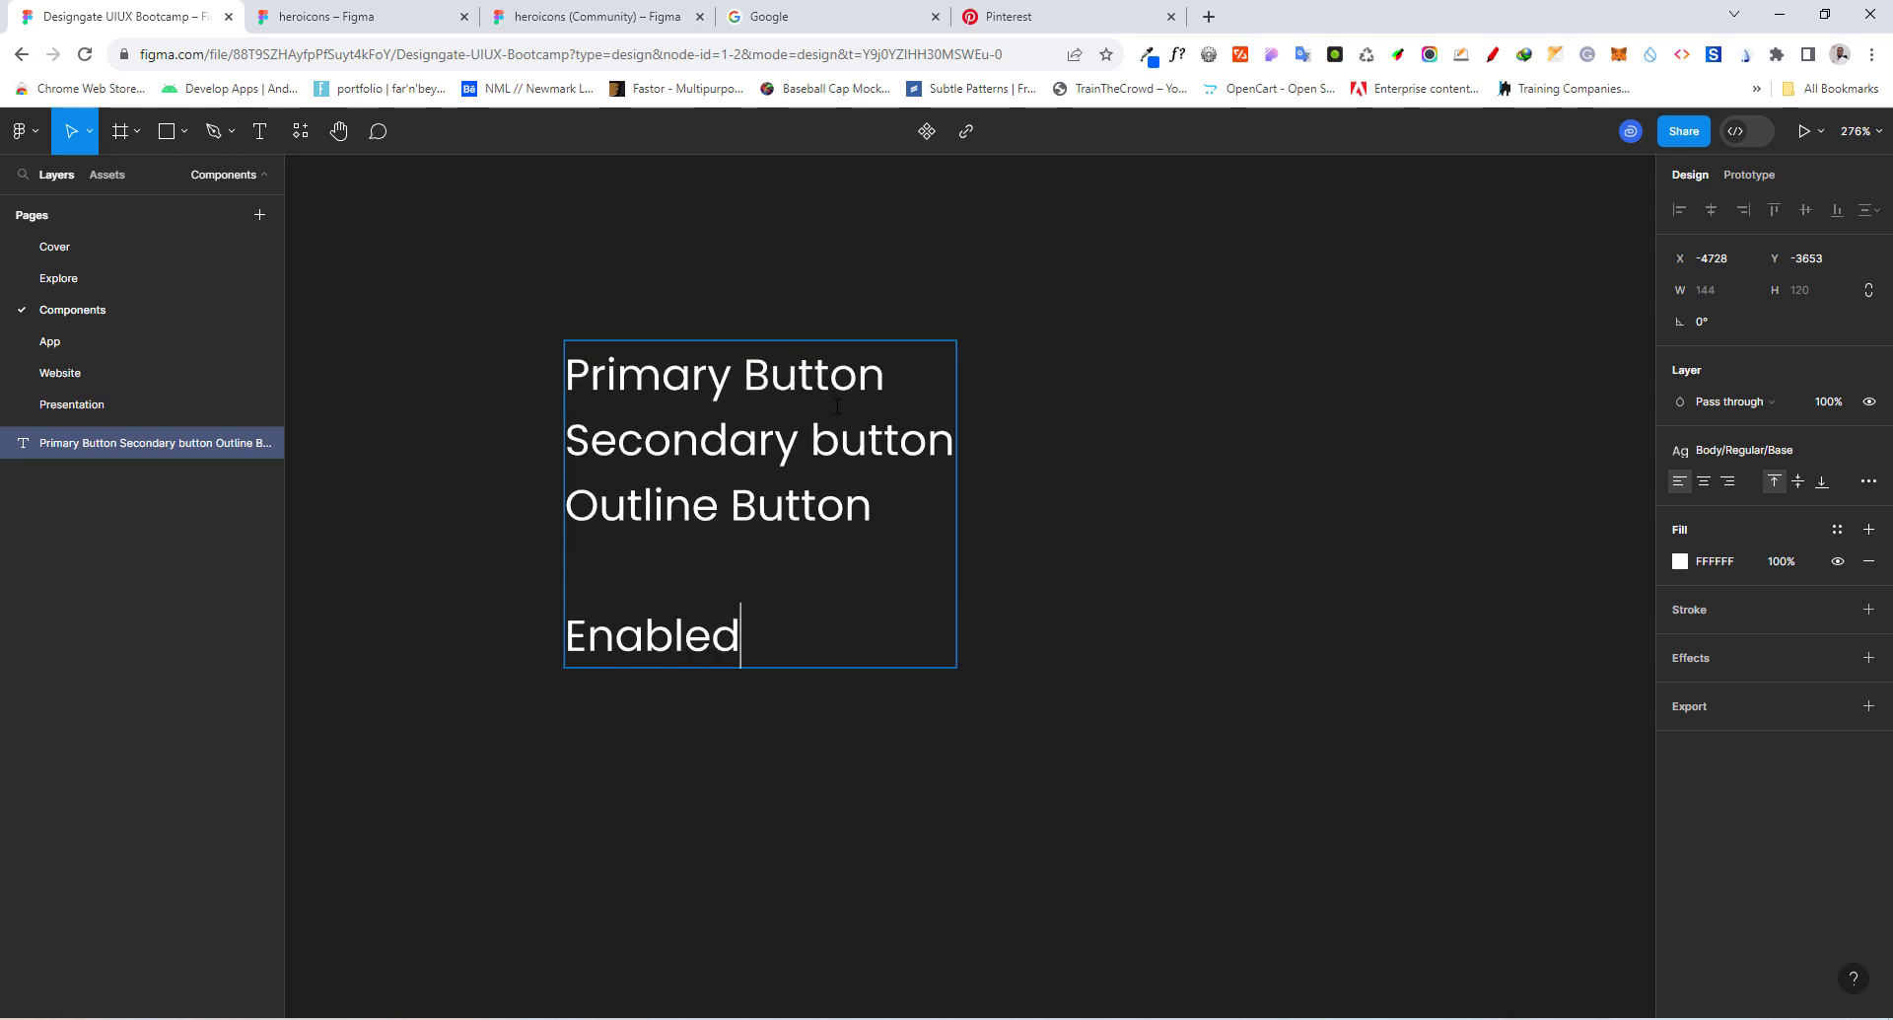
key("Return")
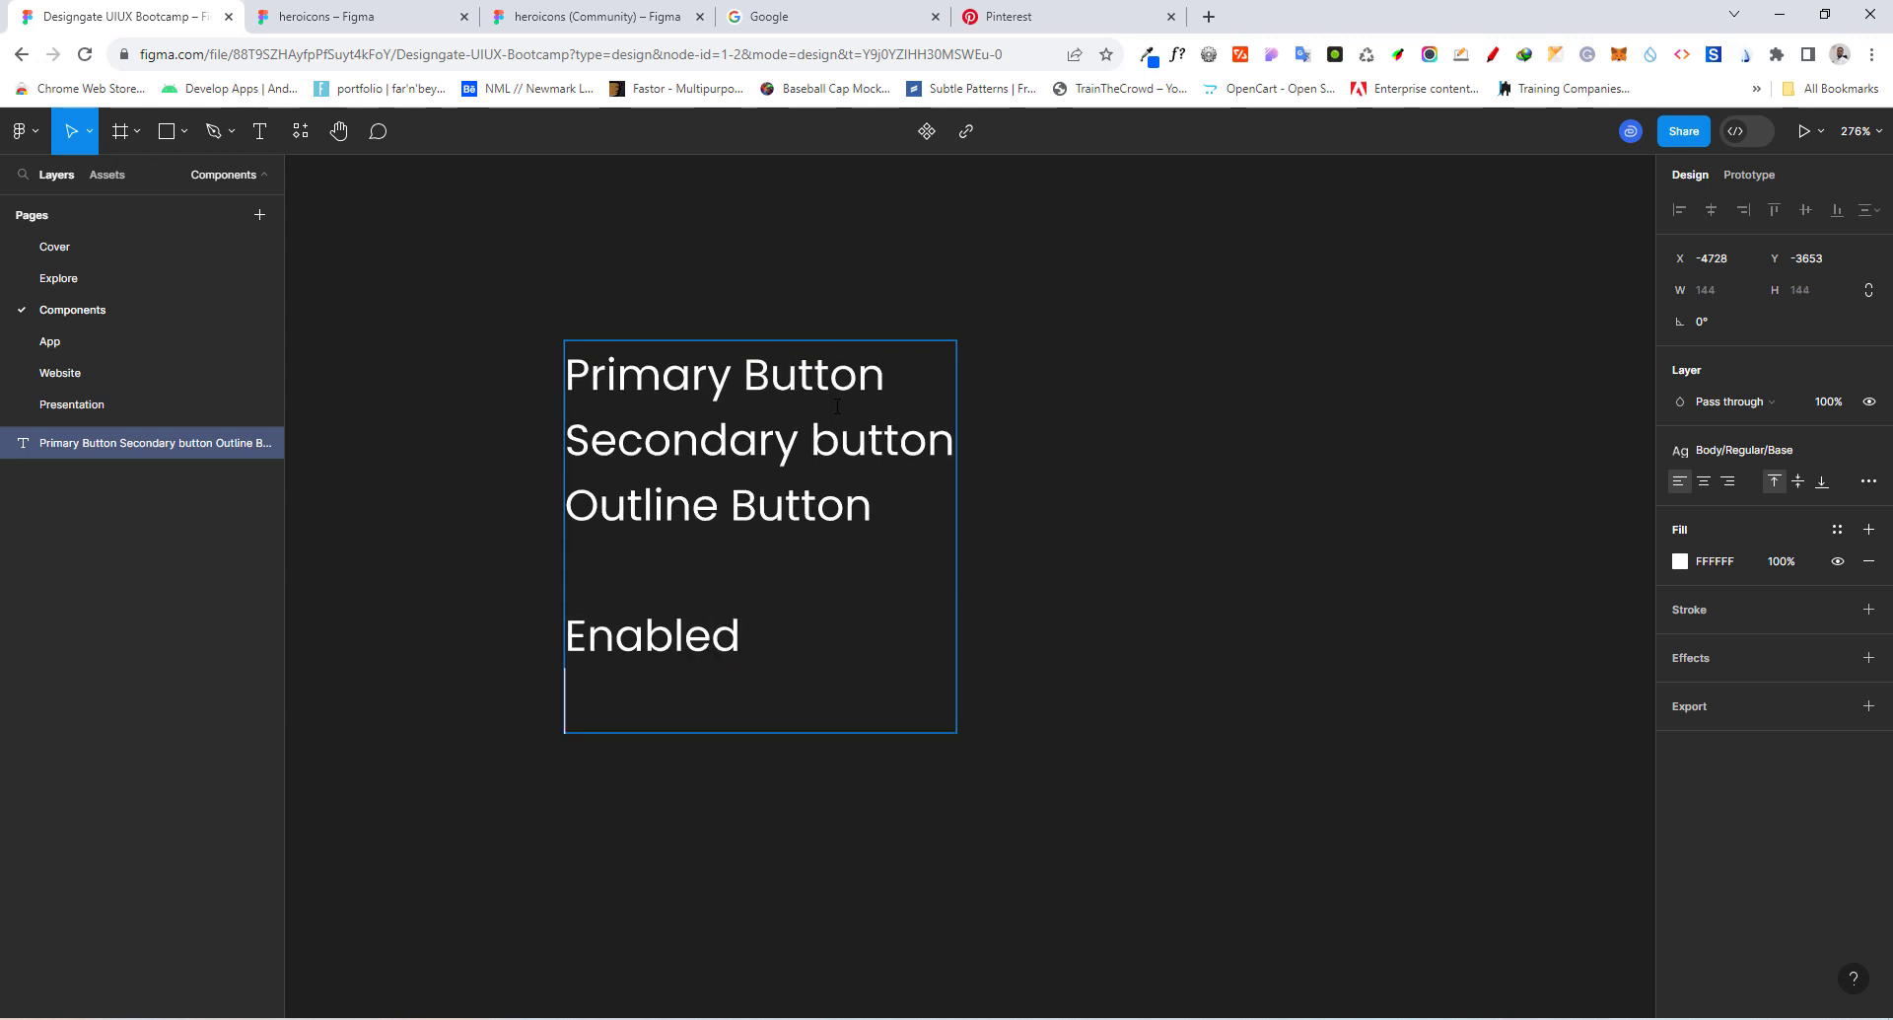
key("Left")
type("State")
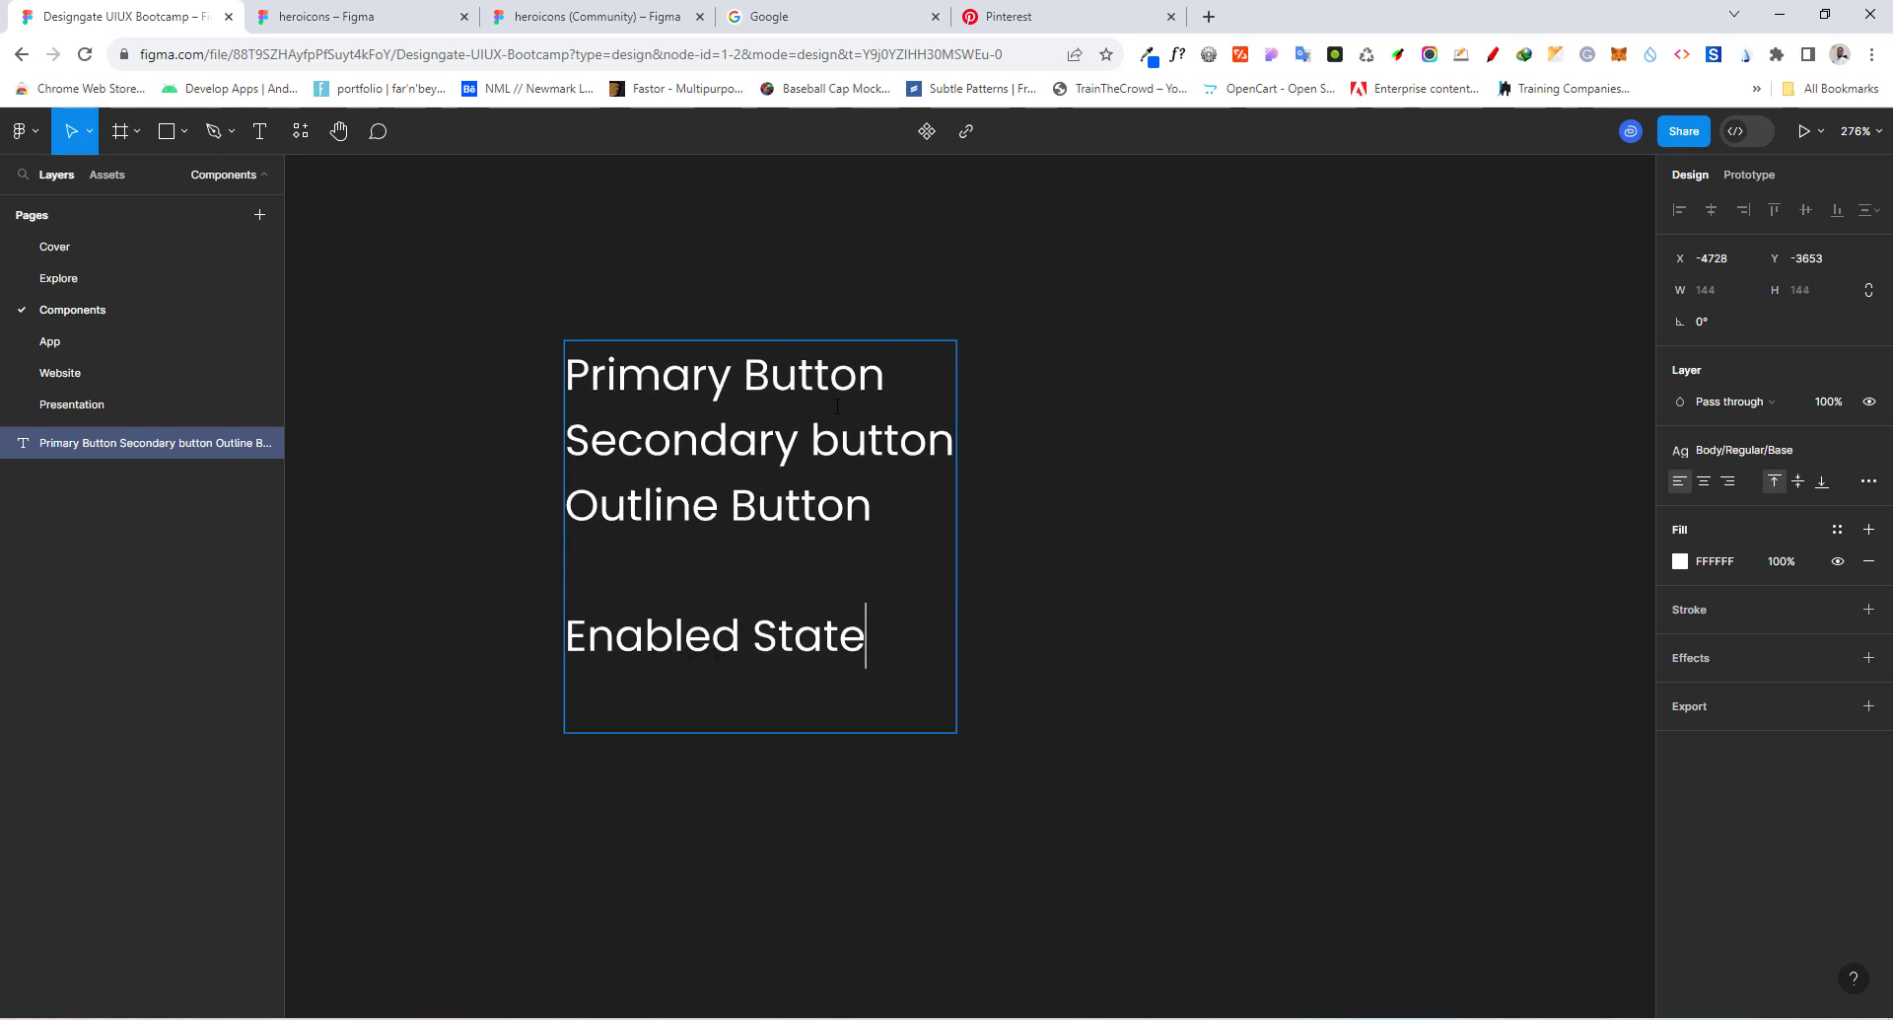
key("Return")
type("Hov")
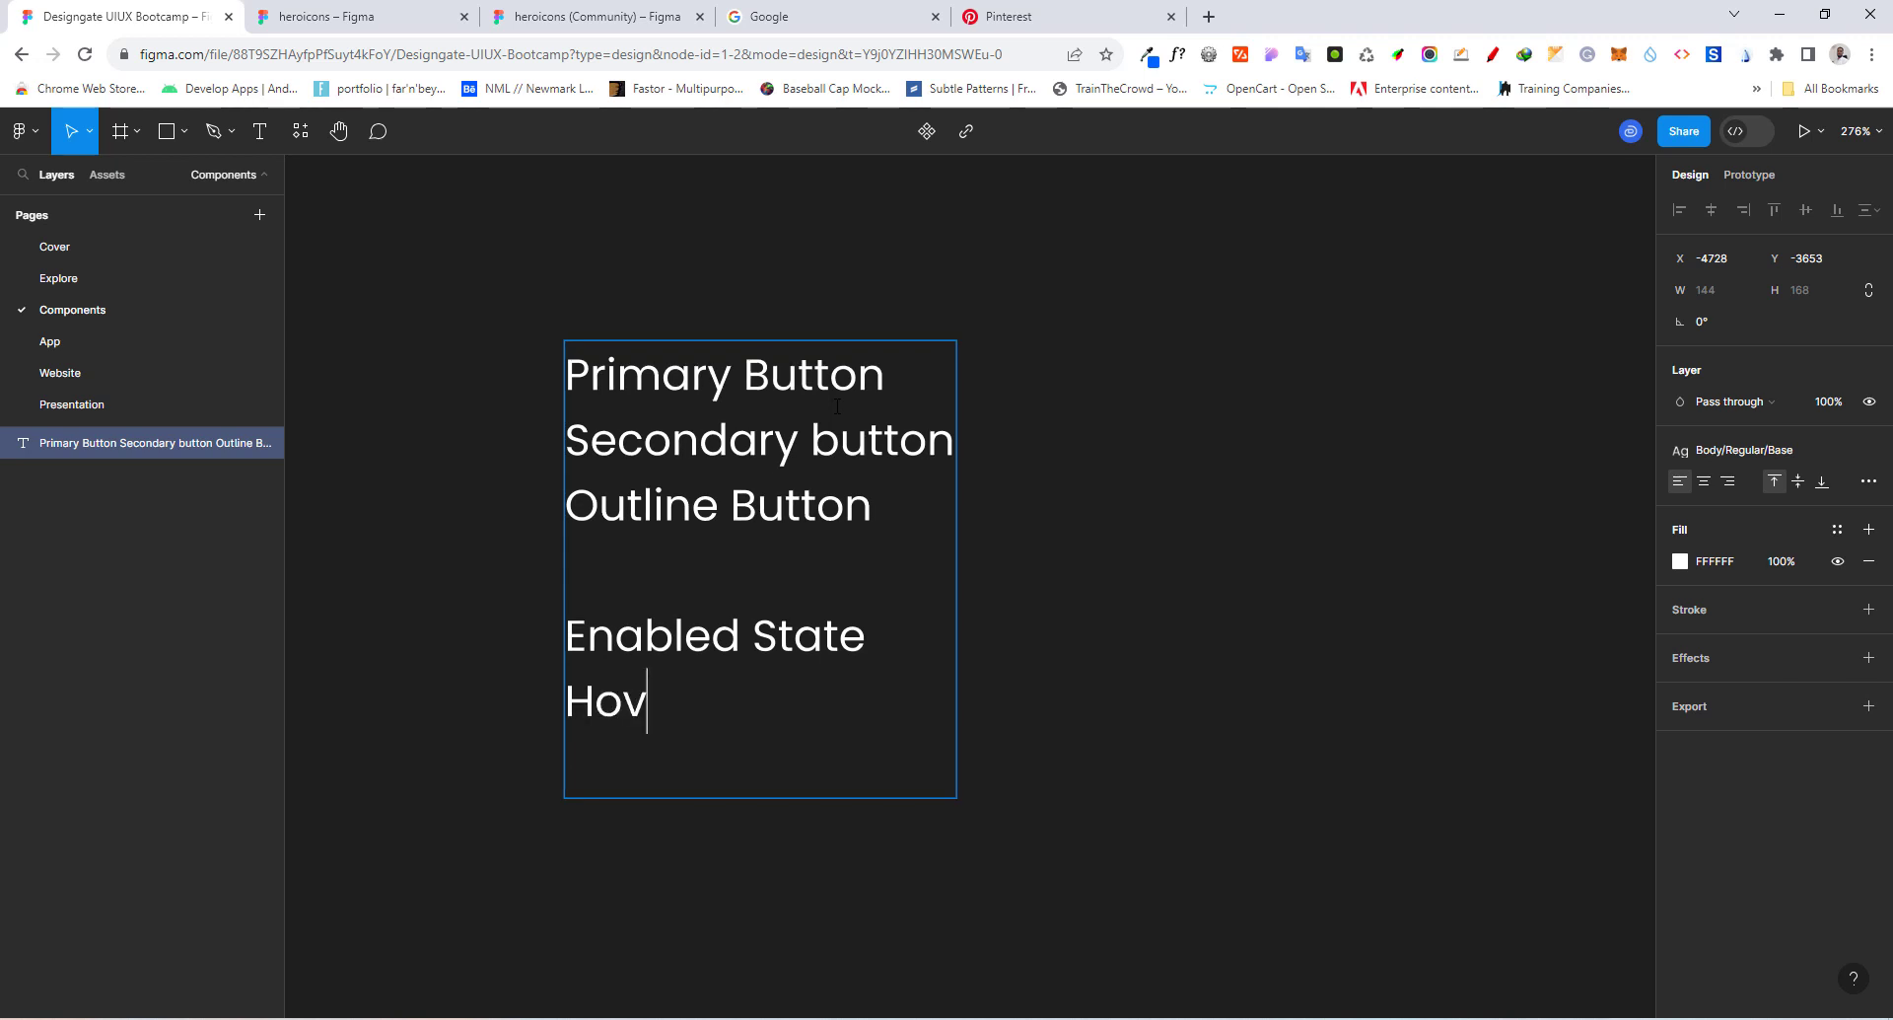
type("er State")
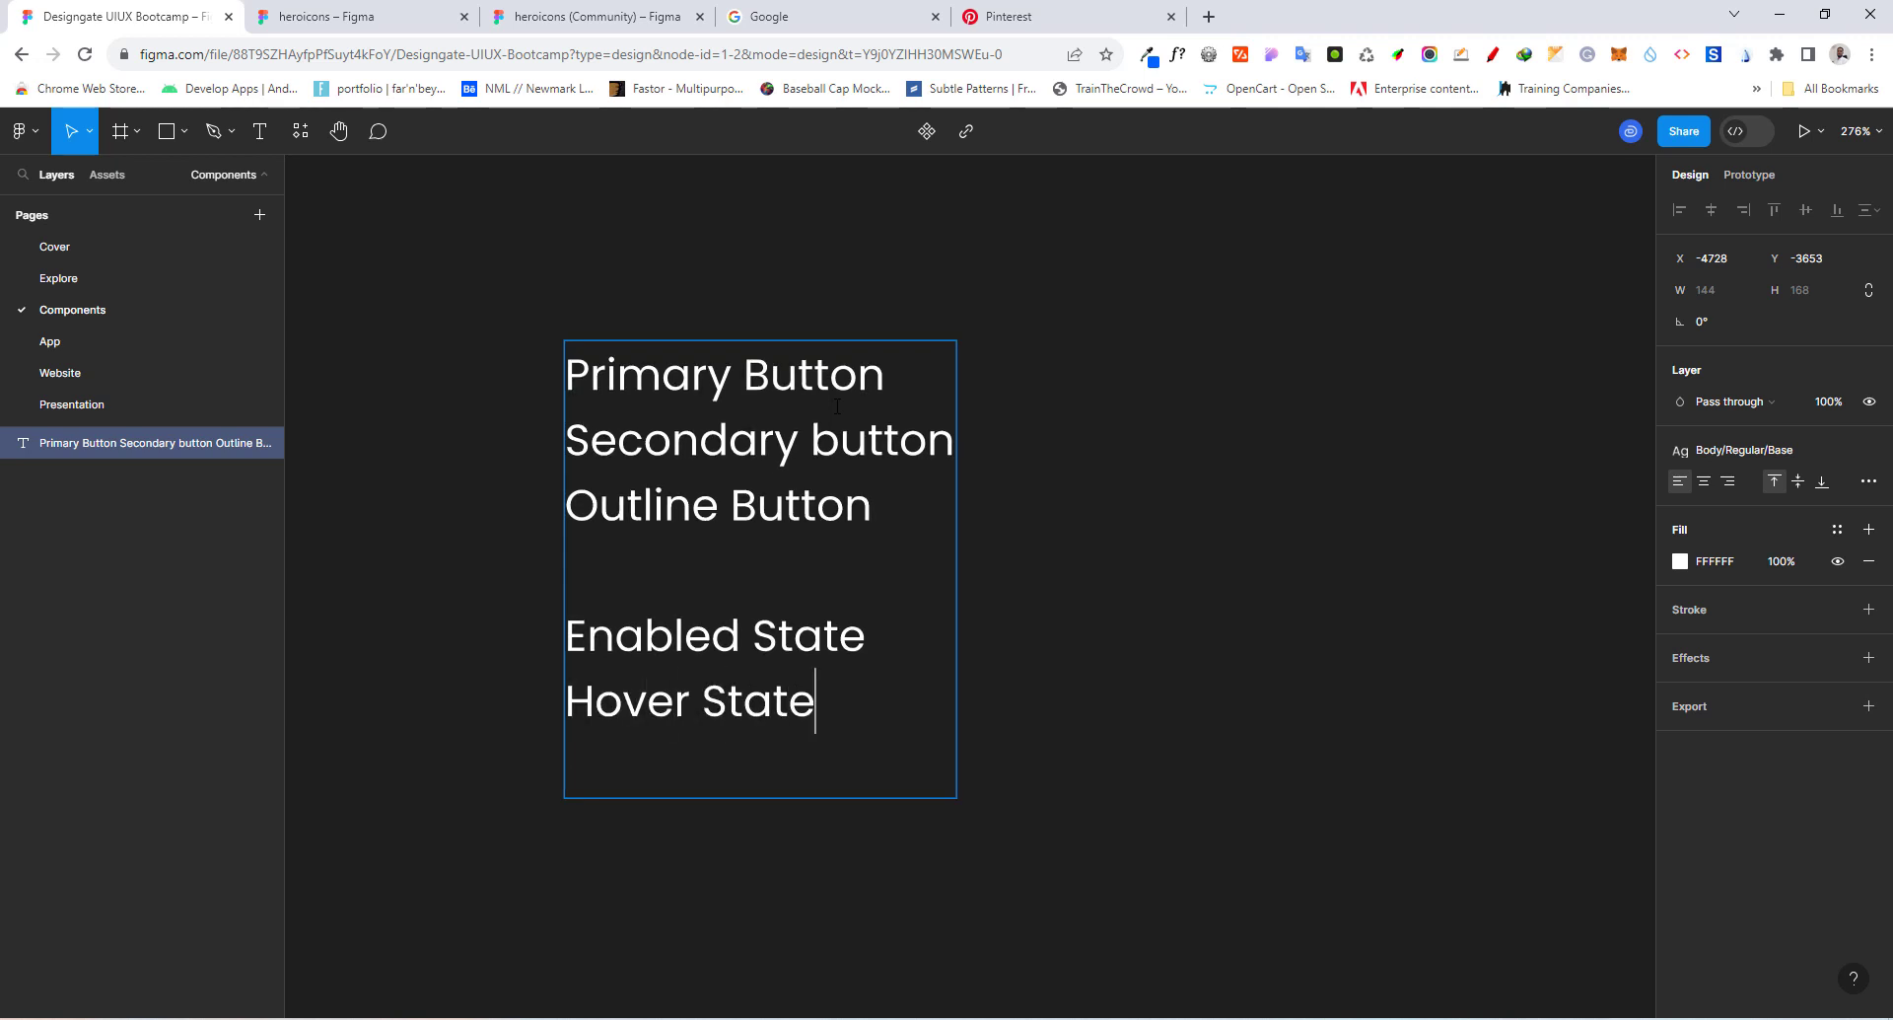
key("Return")
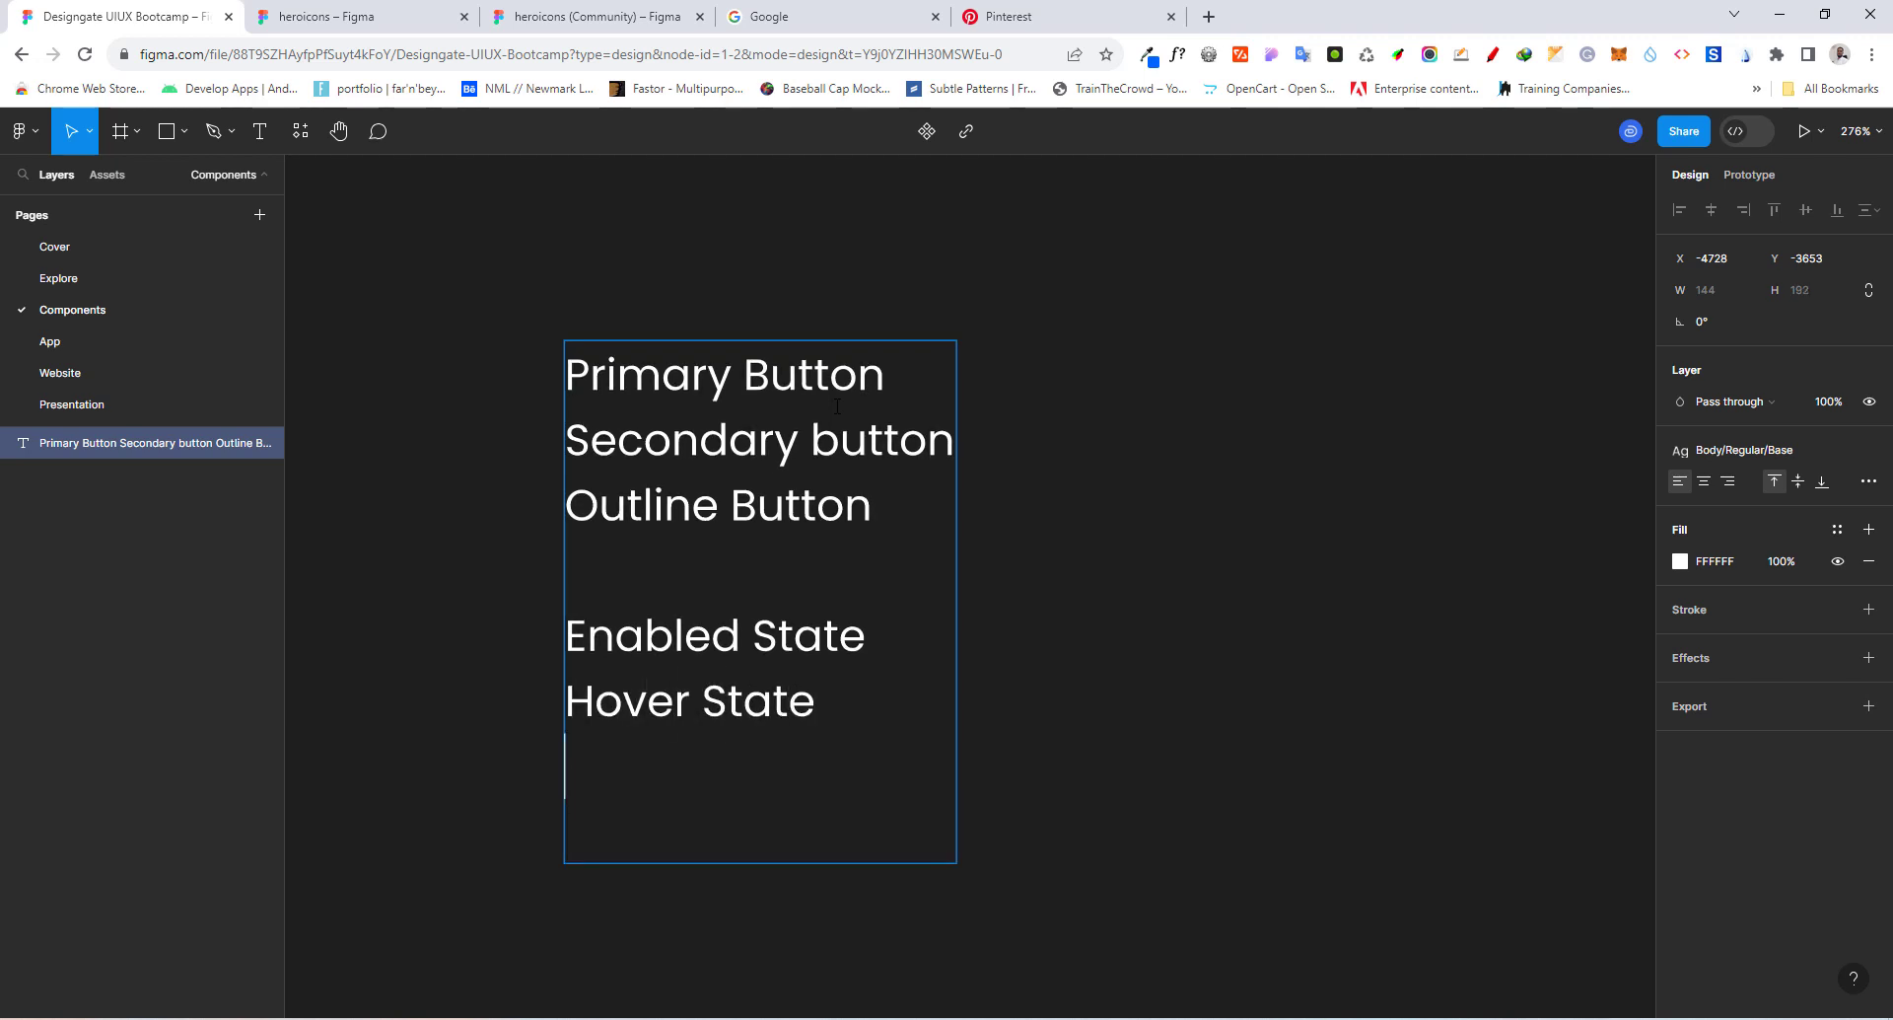
type("Pressed St")
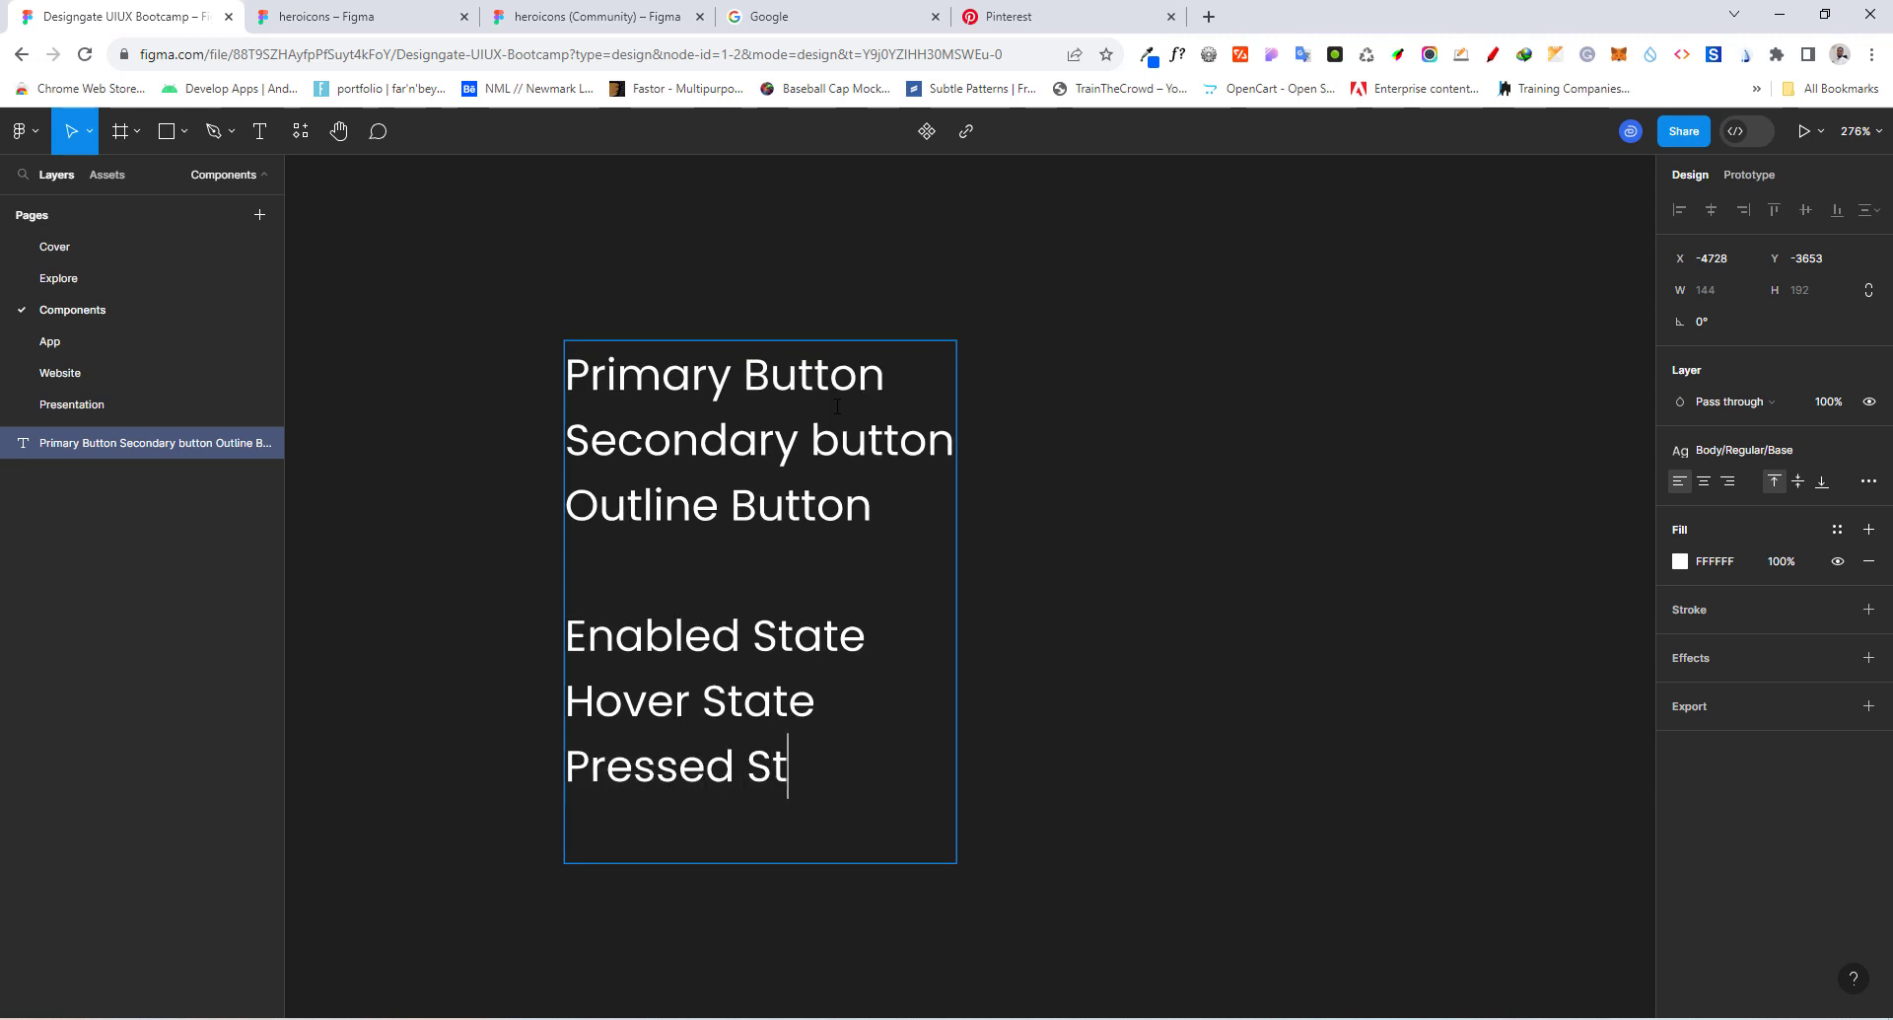
type("ate")
left_click(1045, 486)
Step: Move the list of button types and states to about X -4764, Y -3678
left_click_drag(751, 496, 658, 437)
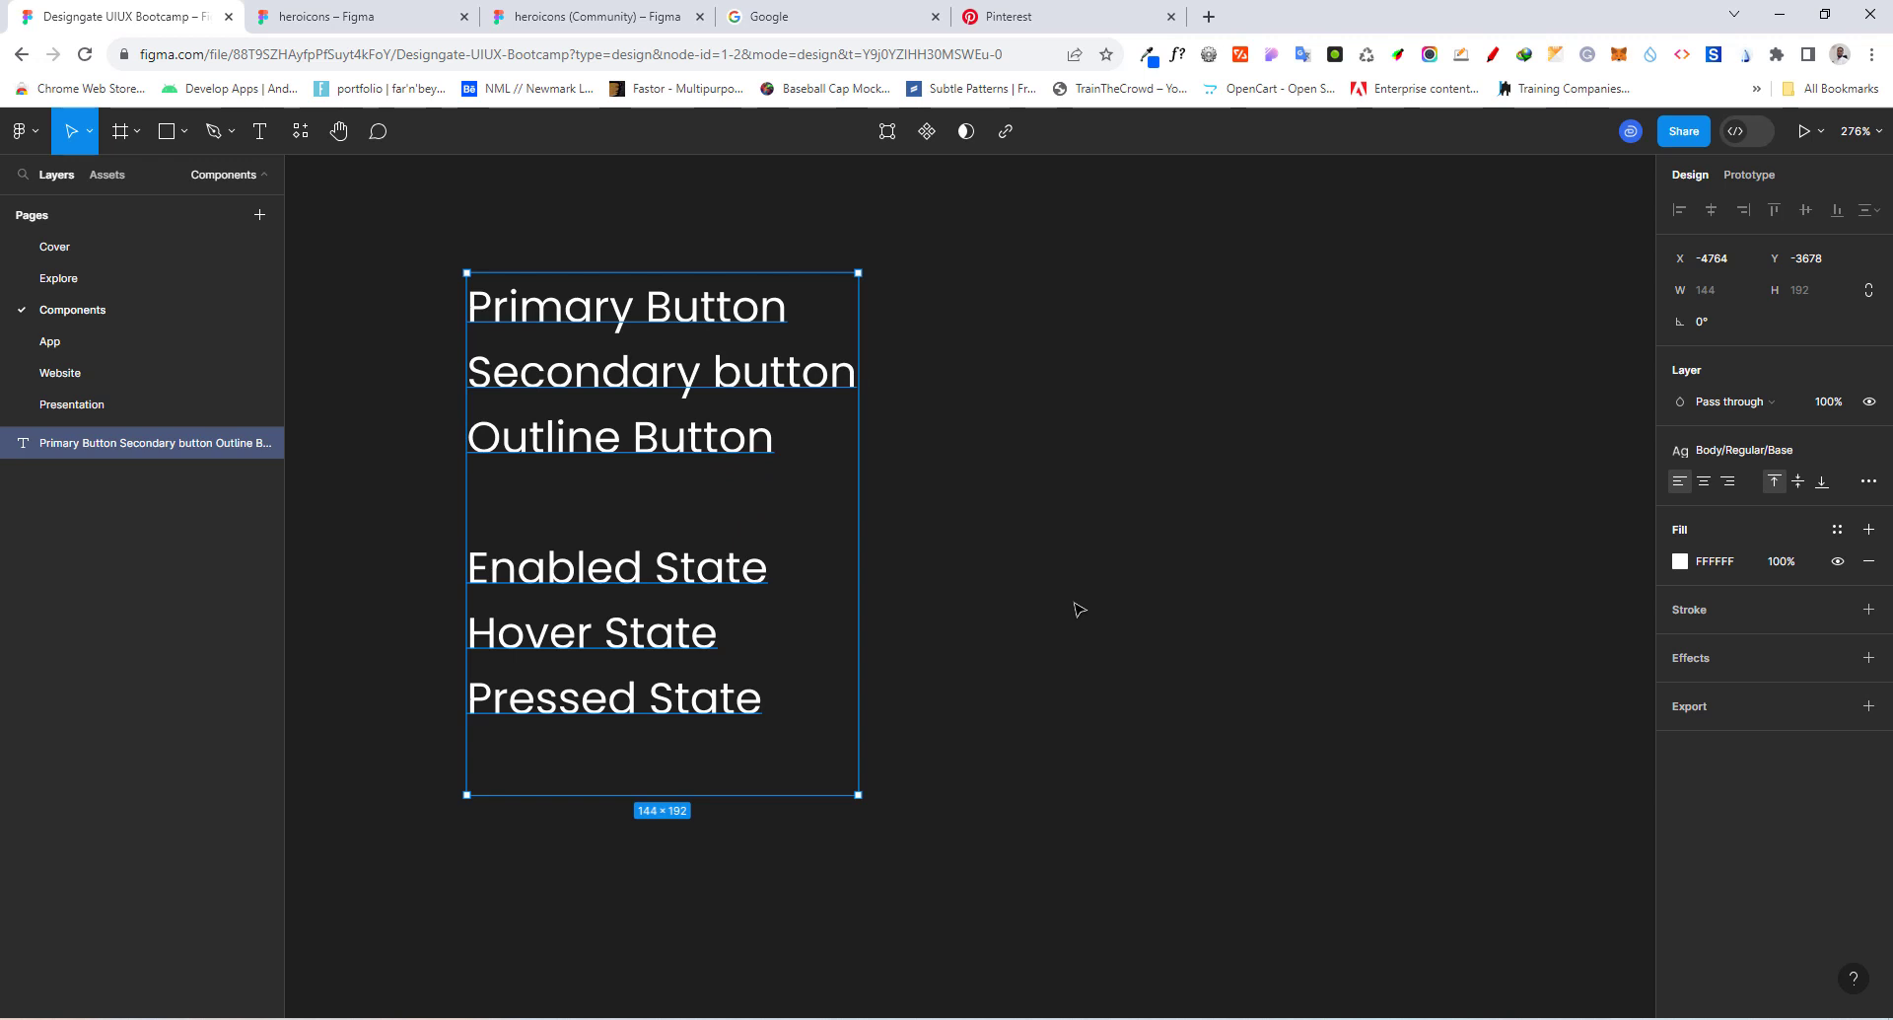
scroll(583, 562, "down", 3)
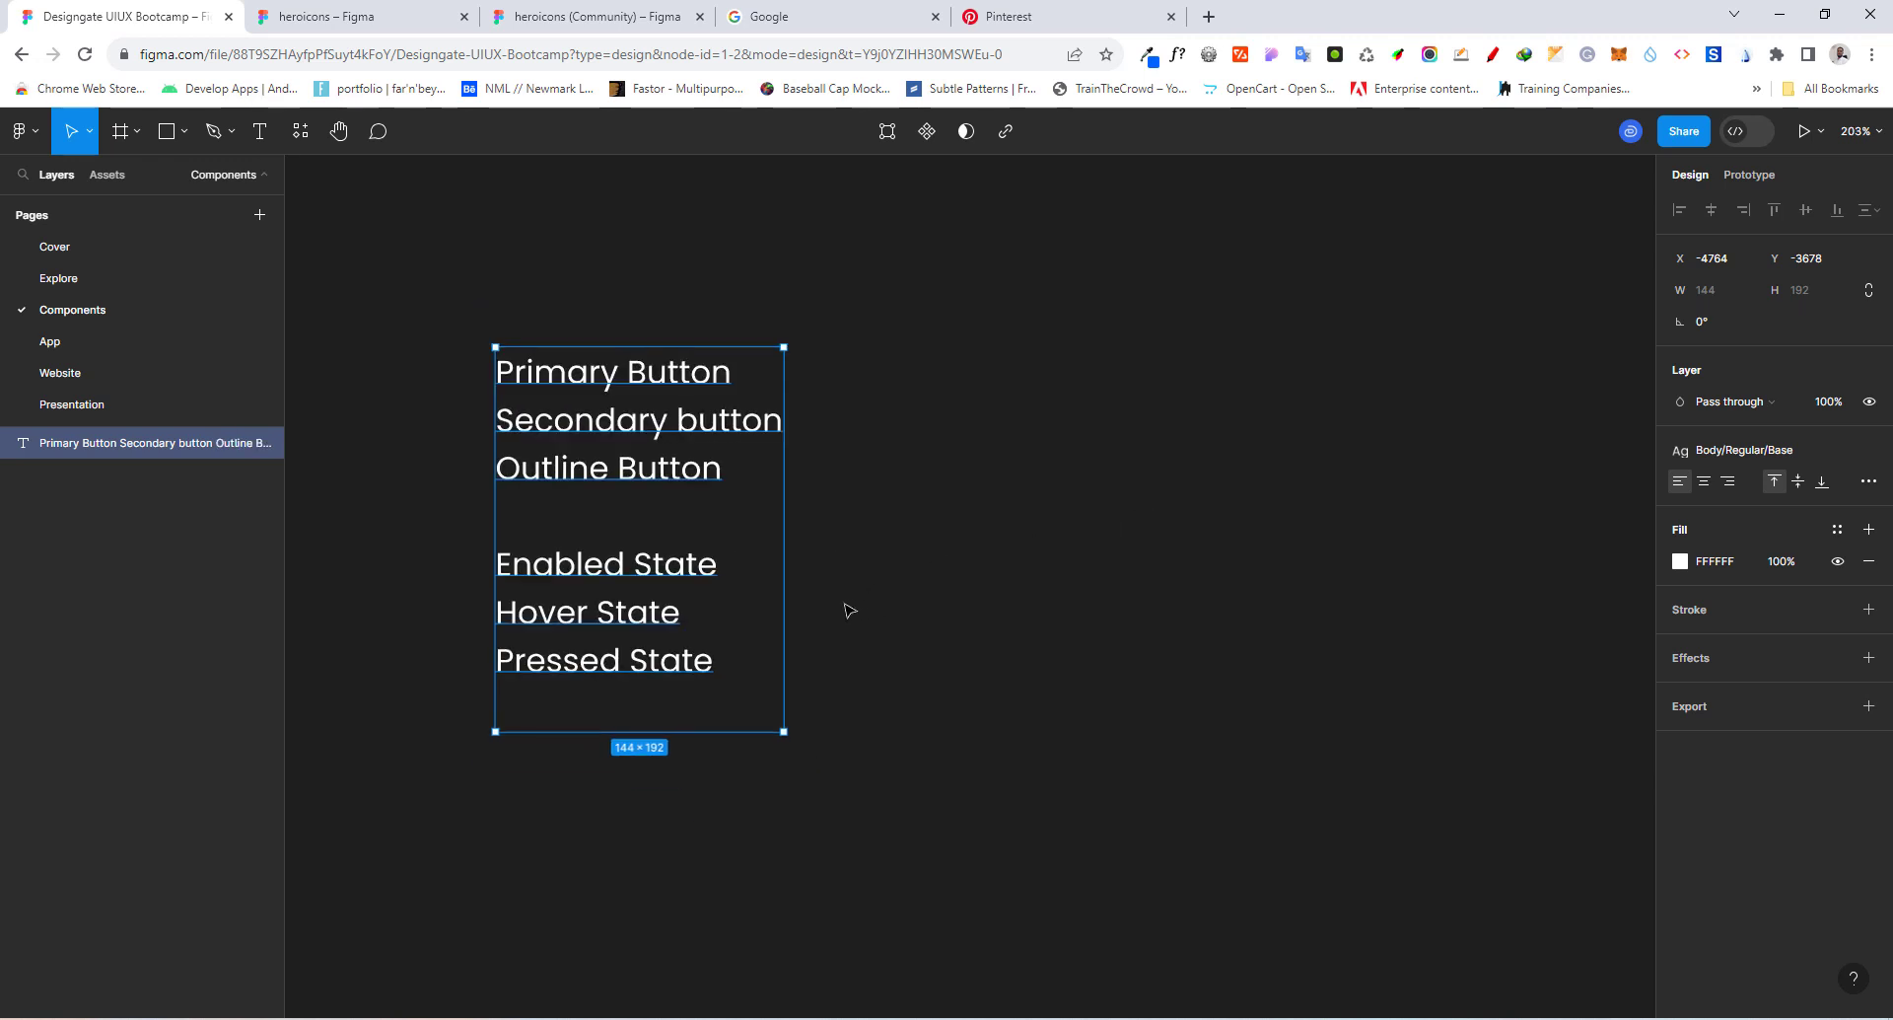
scroll(838, 607, "up", 2)
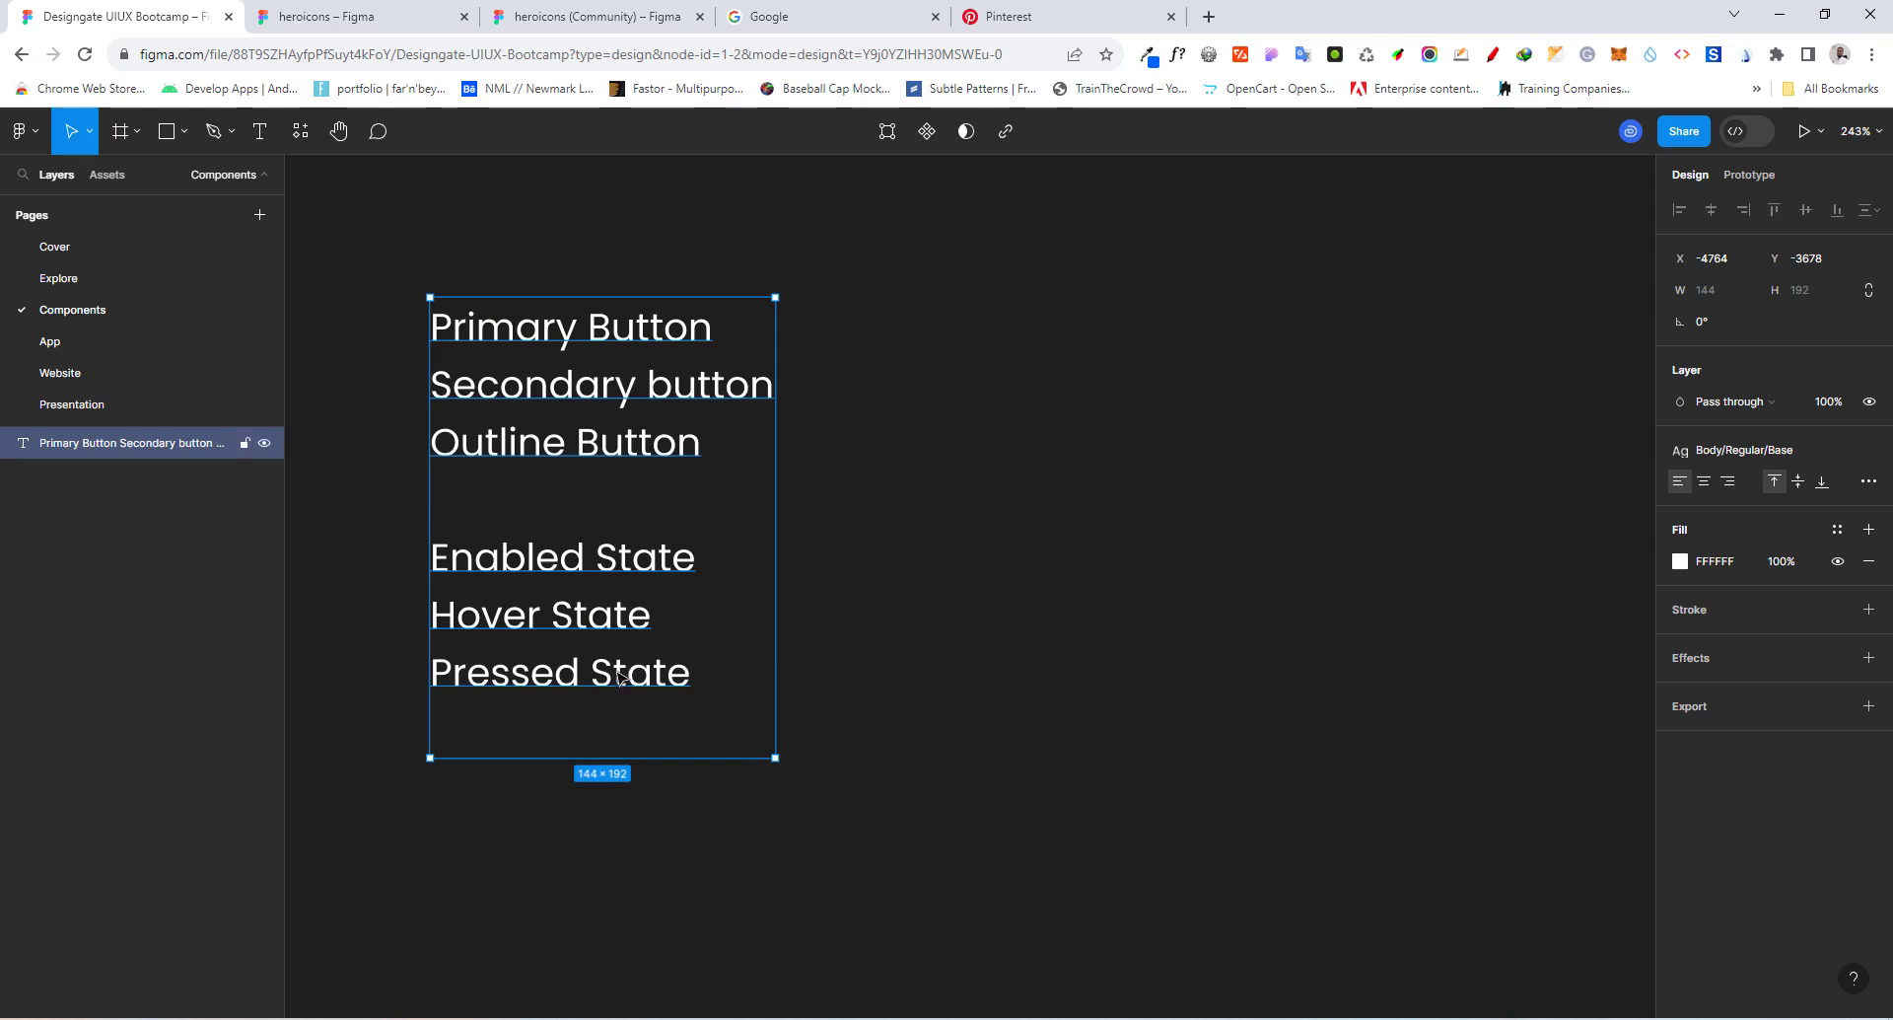
scroll(604, 652, "up", 2)
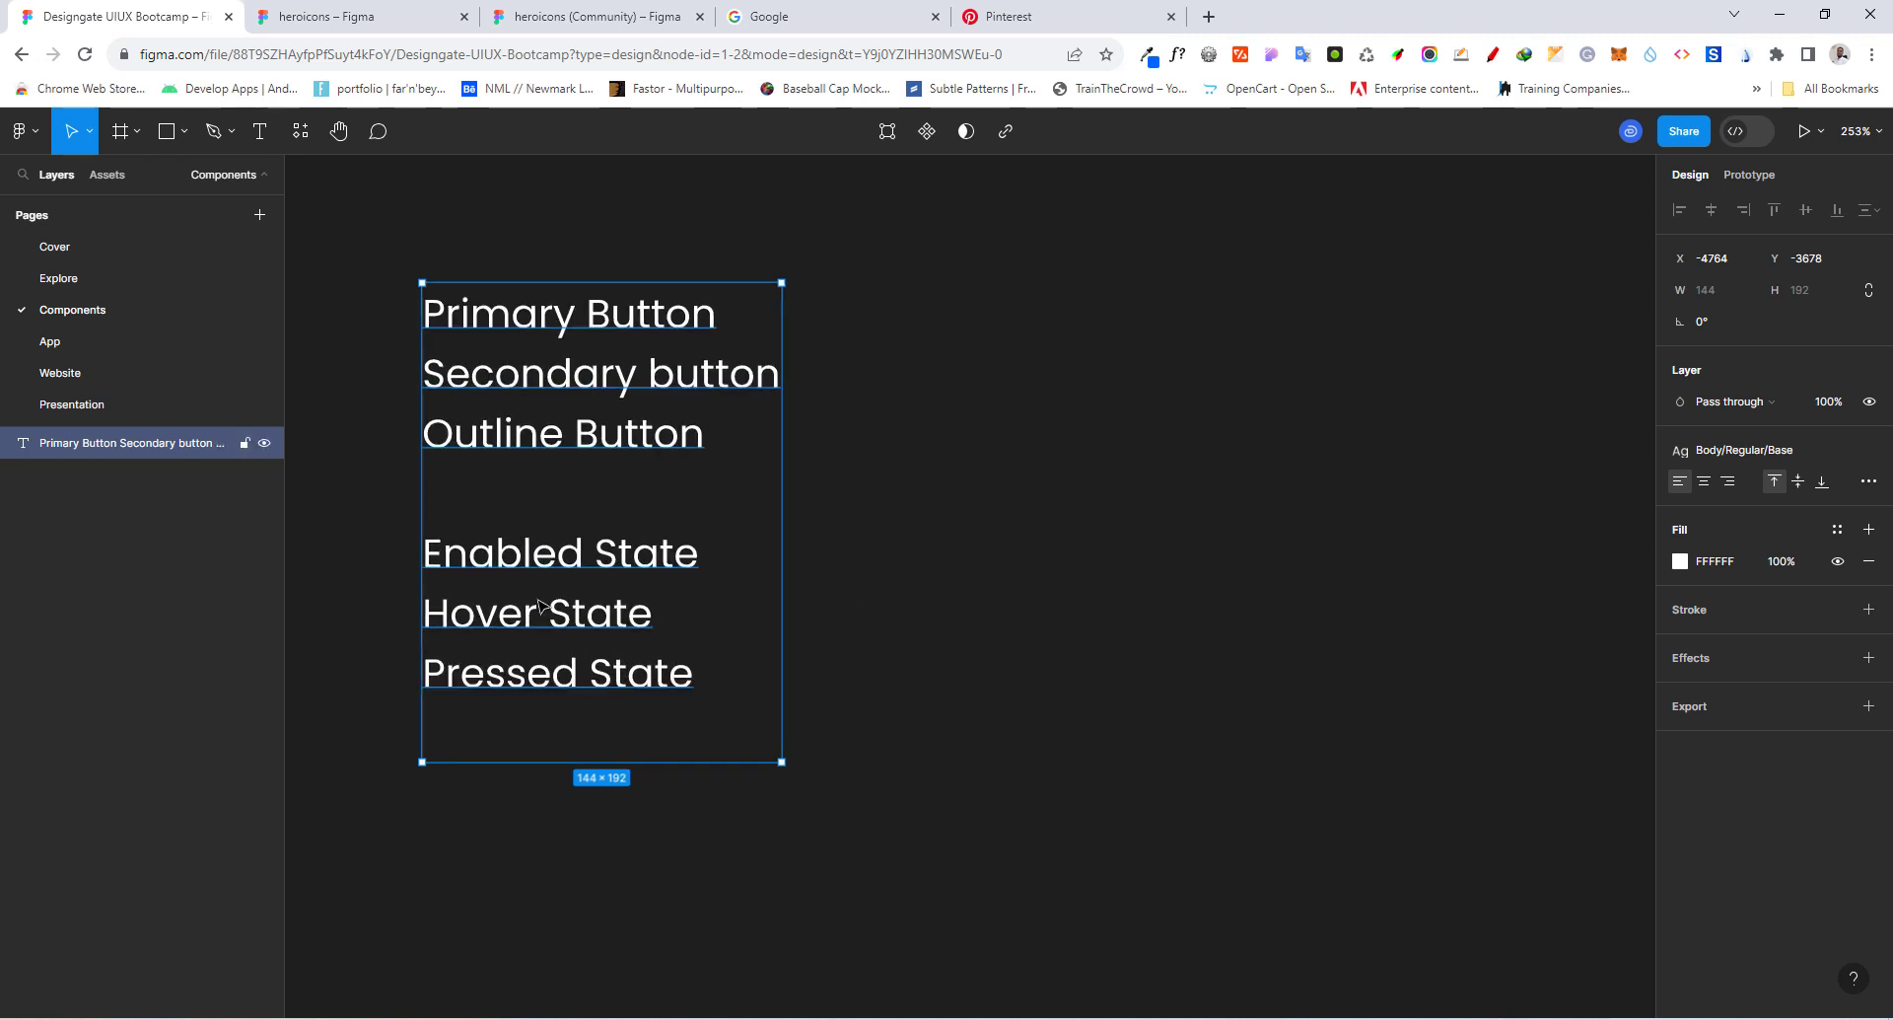
Step: Place a separate text layer reading "Button" beside the list, at about X -4519, Y -3588
left_click(261, 131)
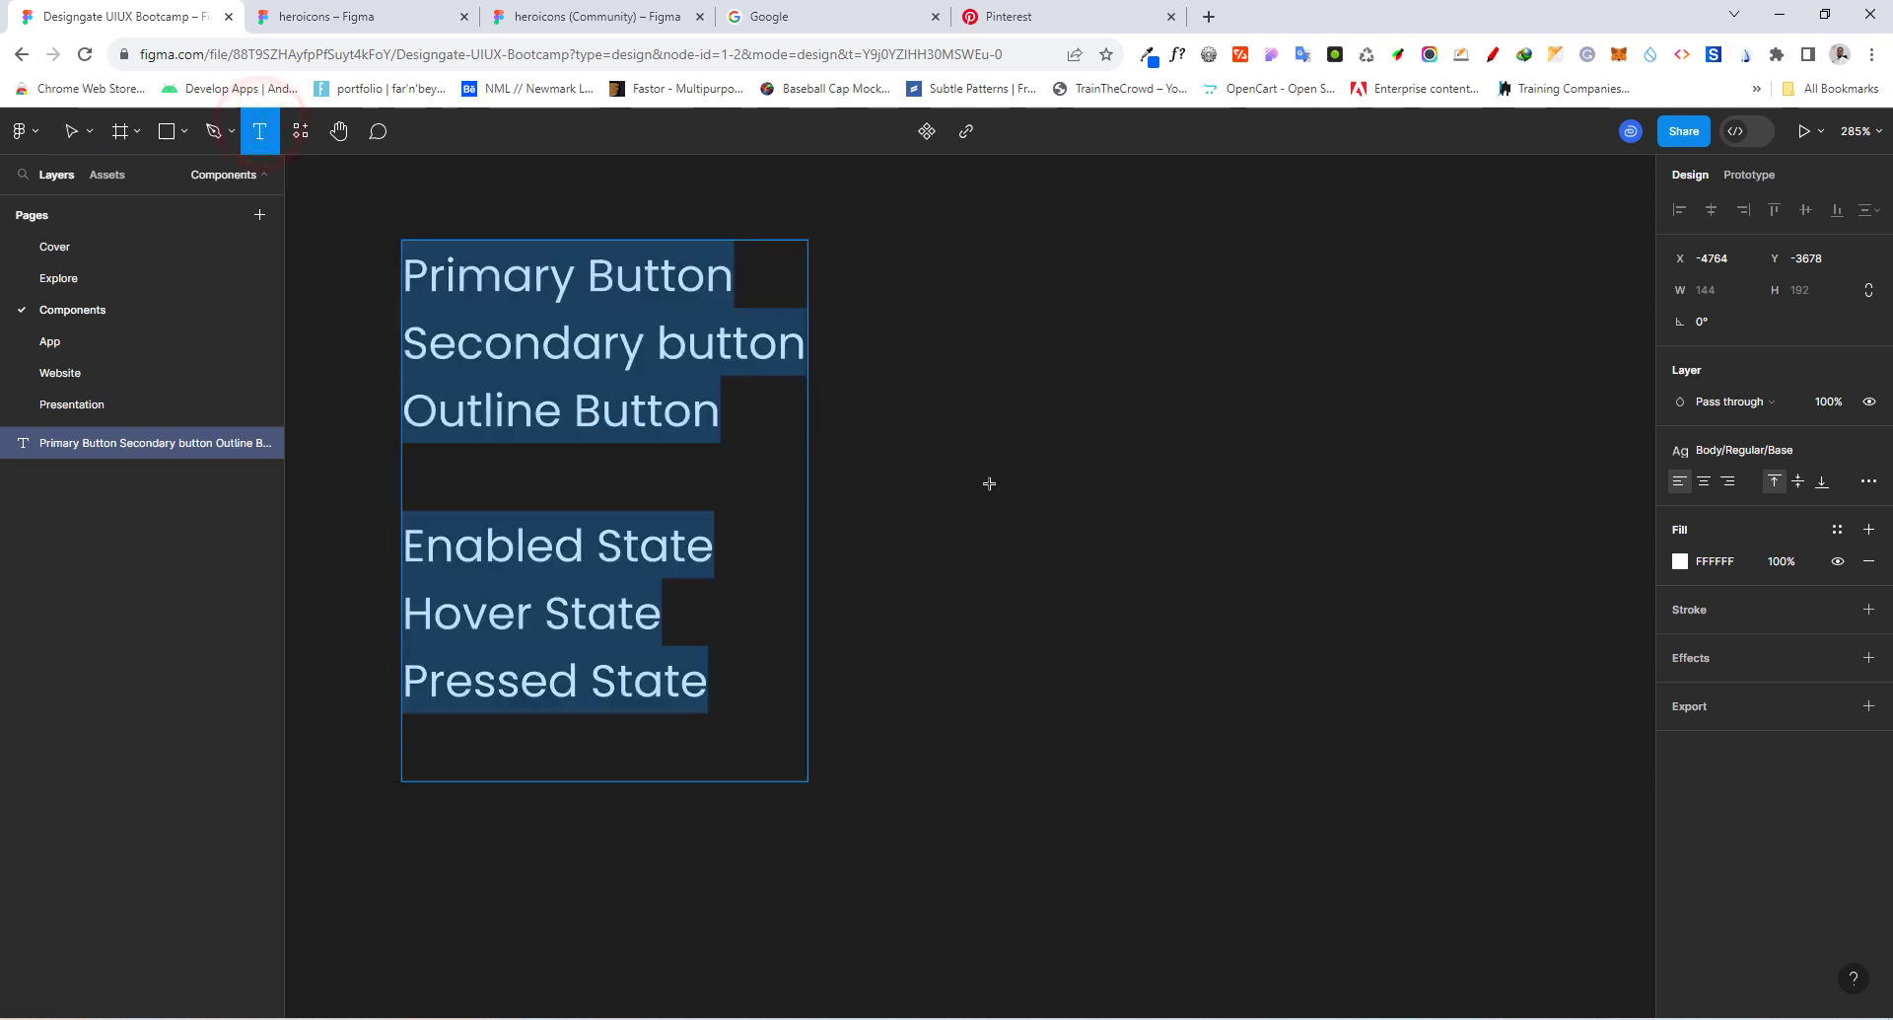
left_click(1092, 491)
type("Button")
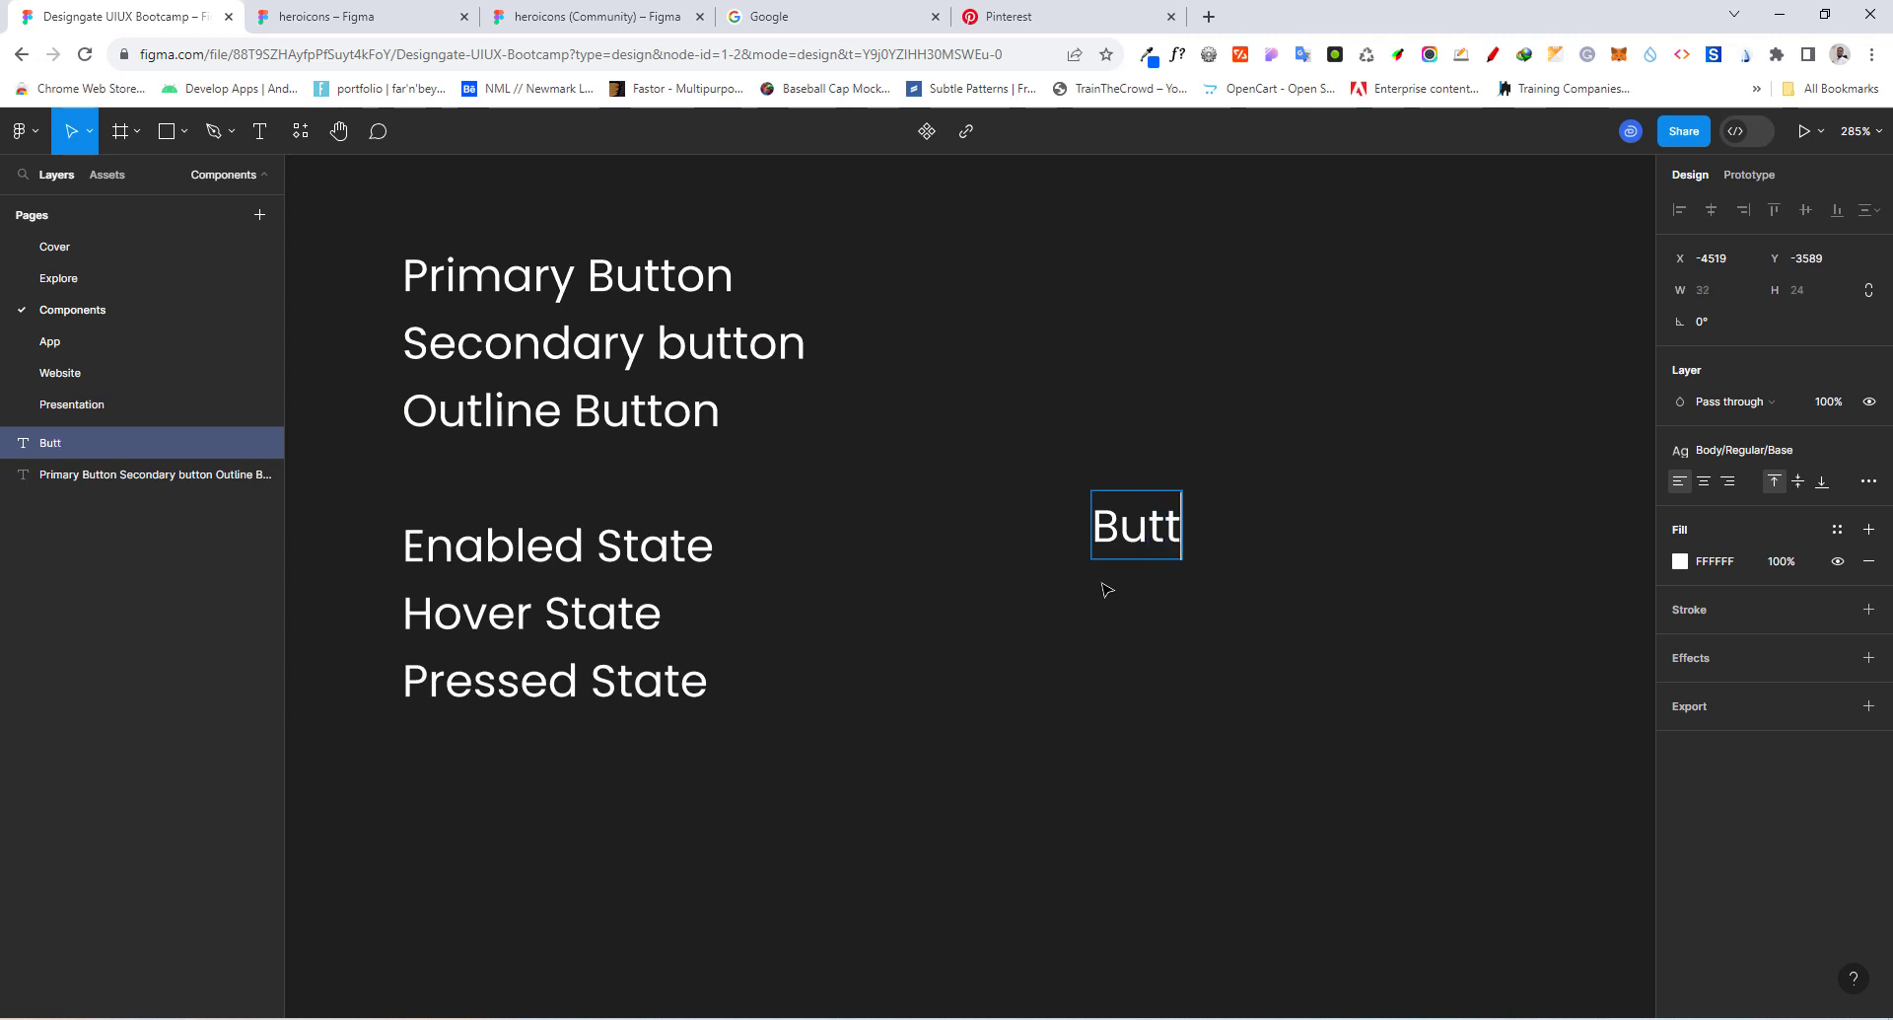
left_click(1281, 609)
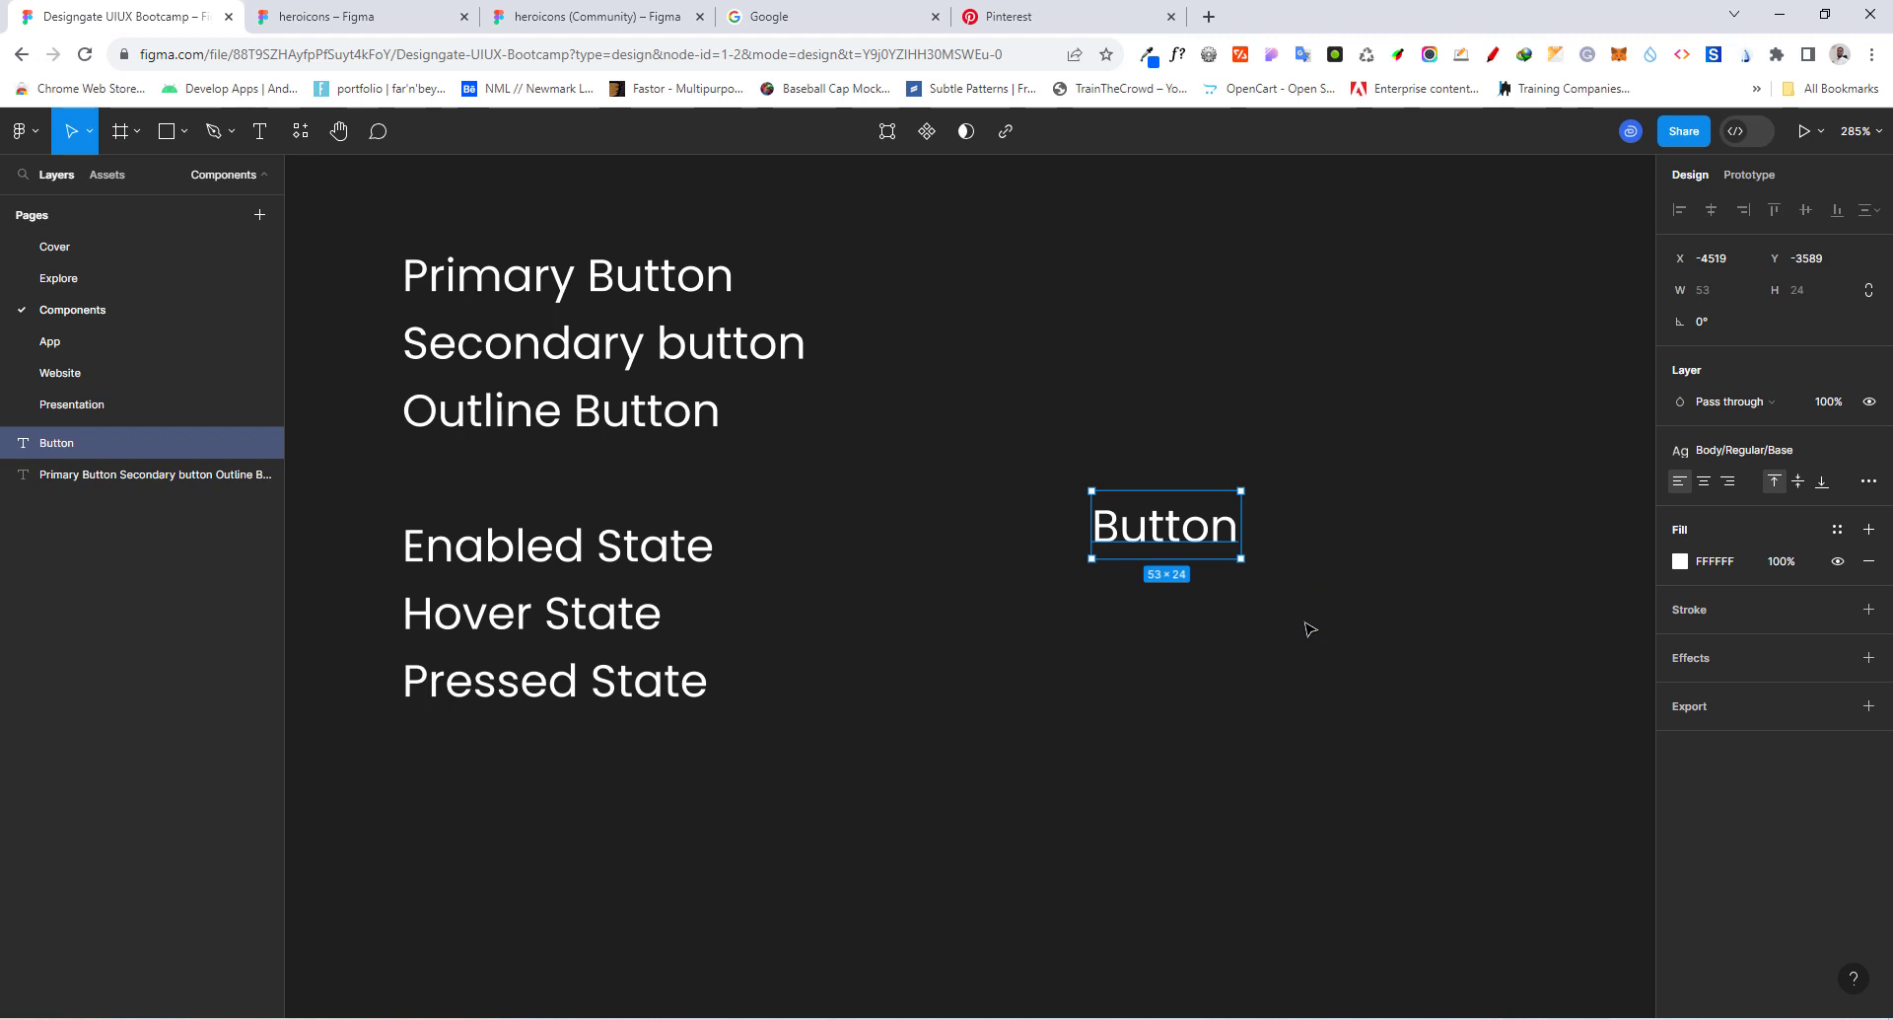
scroll(1208, 631, "up", 2)
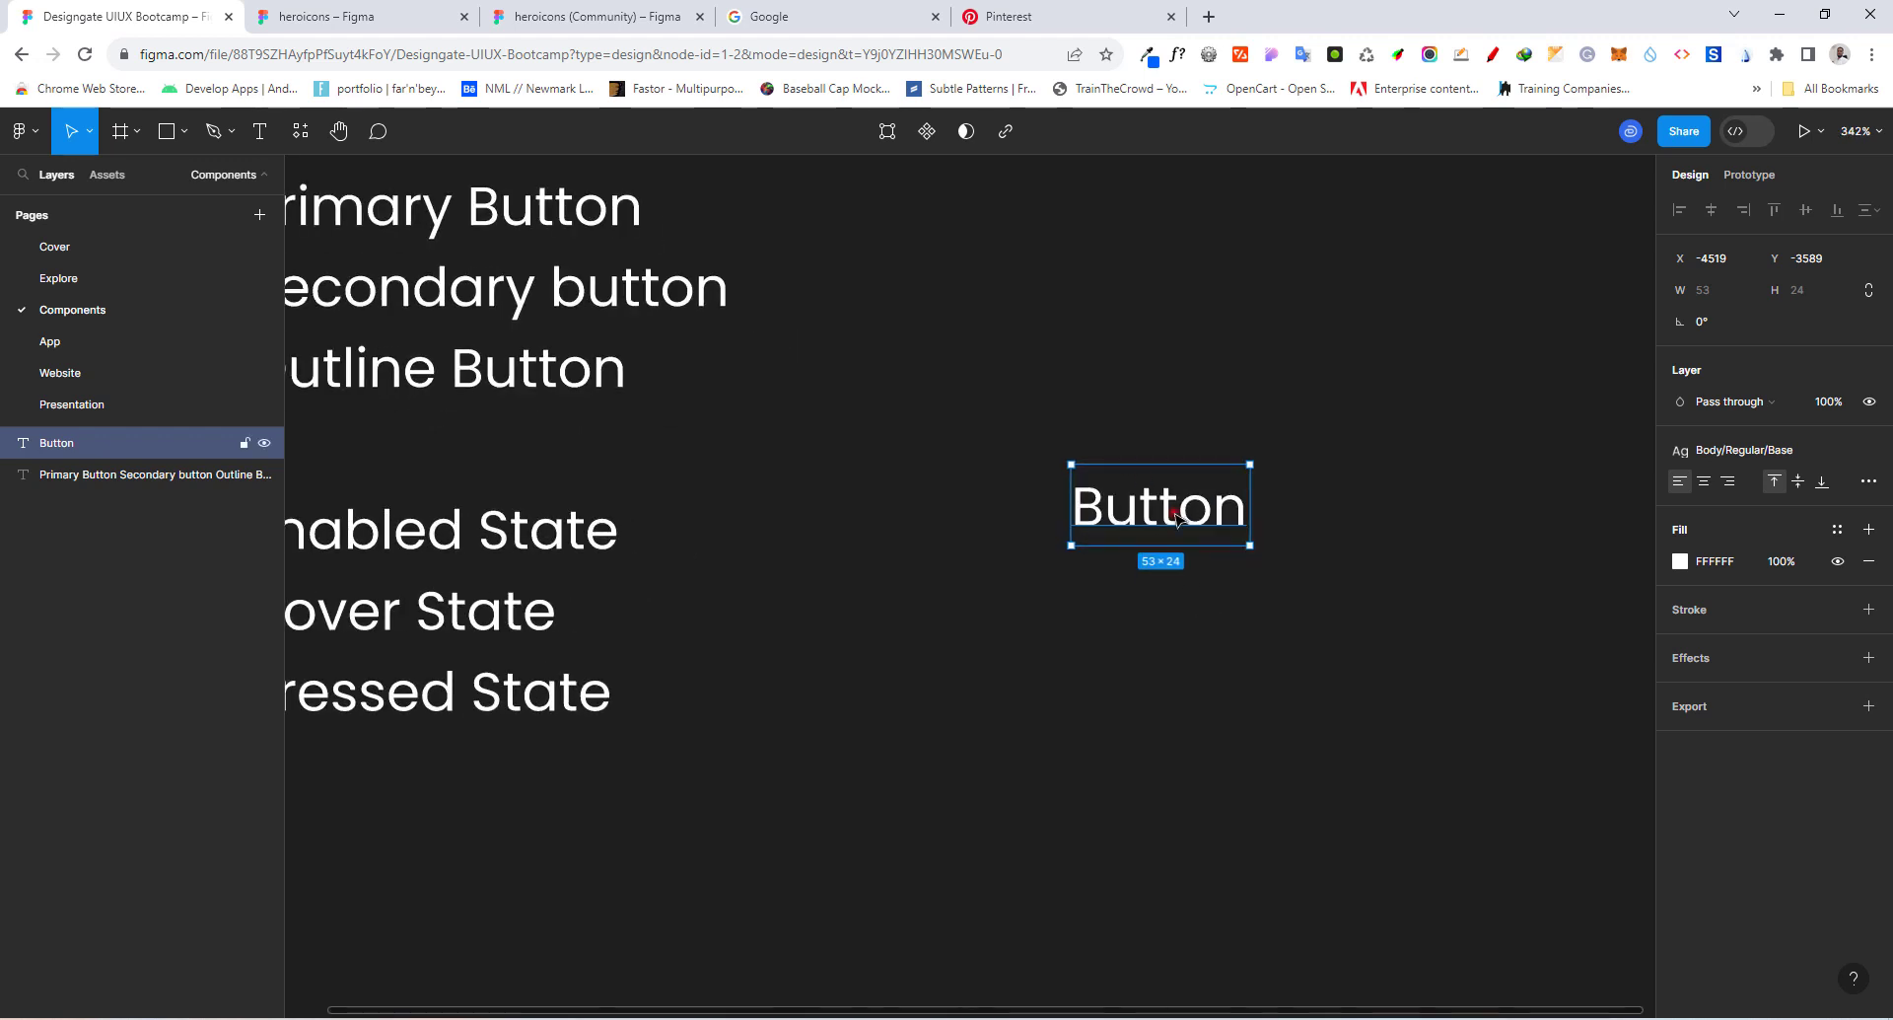
mouse_move(1176, 515)
left_mouse_down()
mouse_move(1162, 499)
mouse_move(1175, 519)
left_mouse_up()
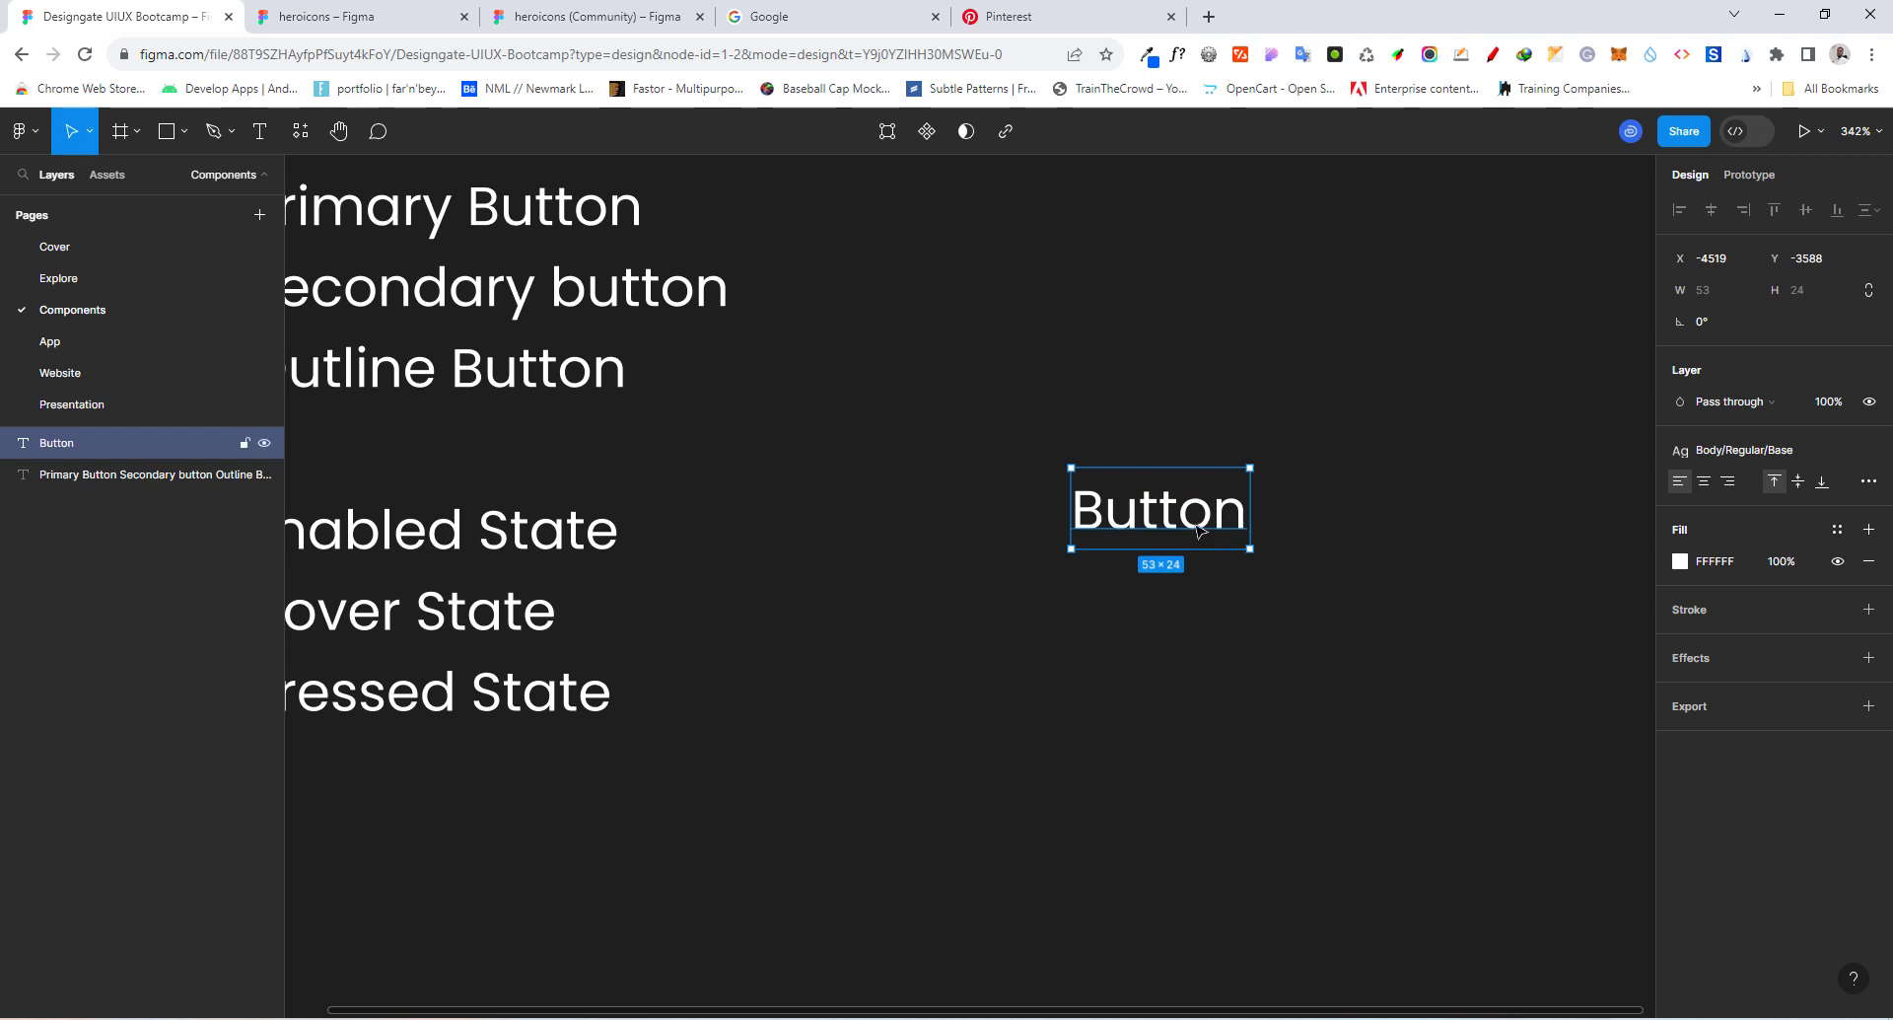
Step: Wrap the Button text in an auto layout frame and rename the frame Textlink
key("shift+a")
left_click(1072, 432)
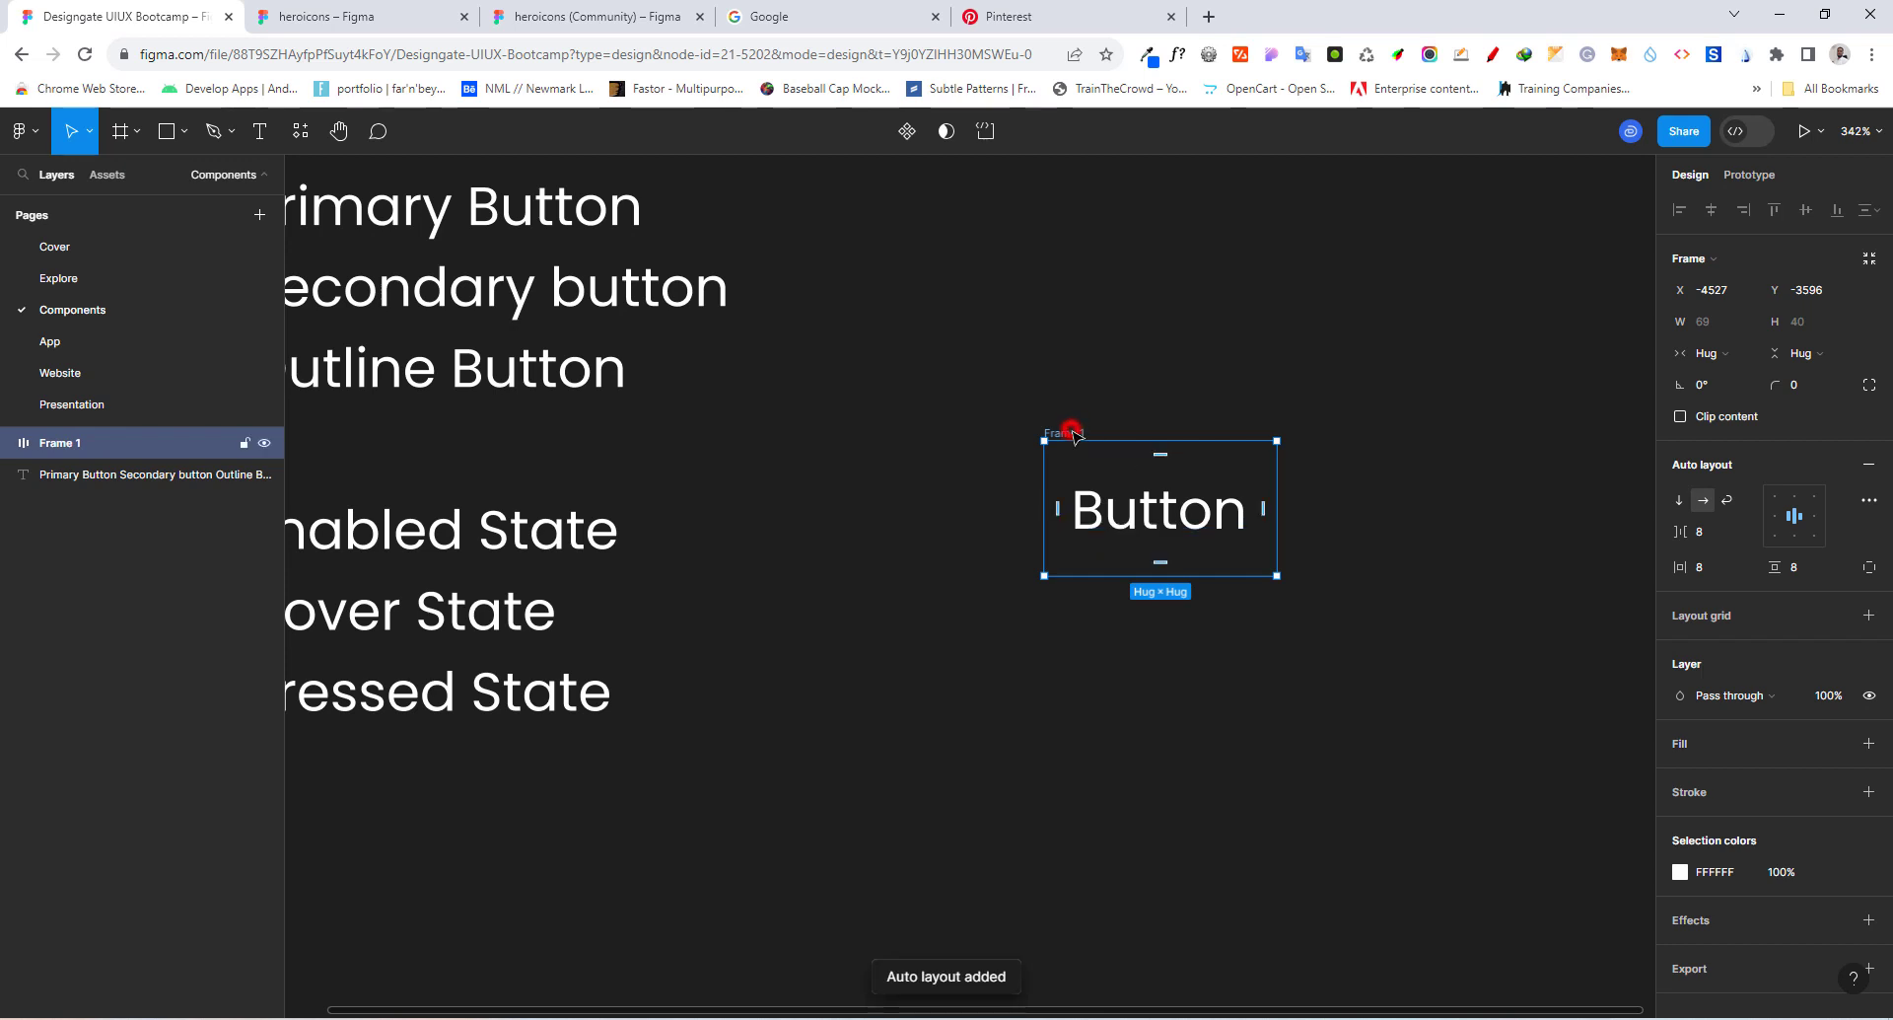
double_click(1071, 432)
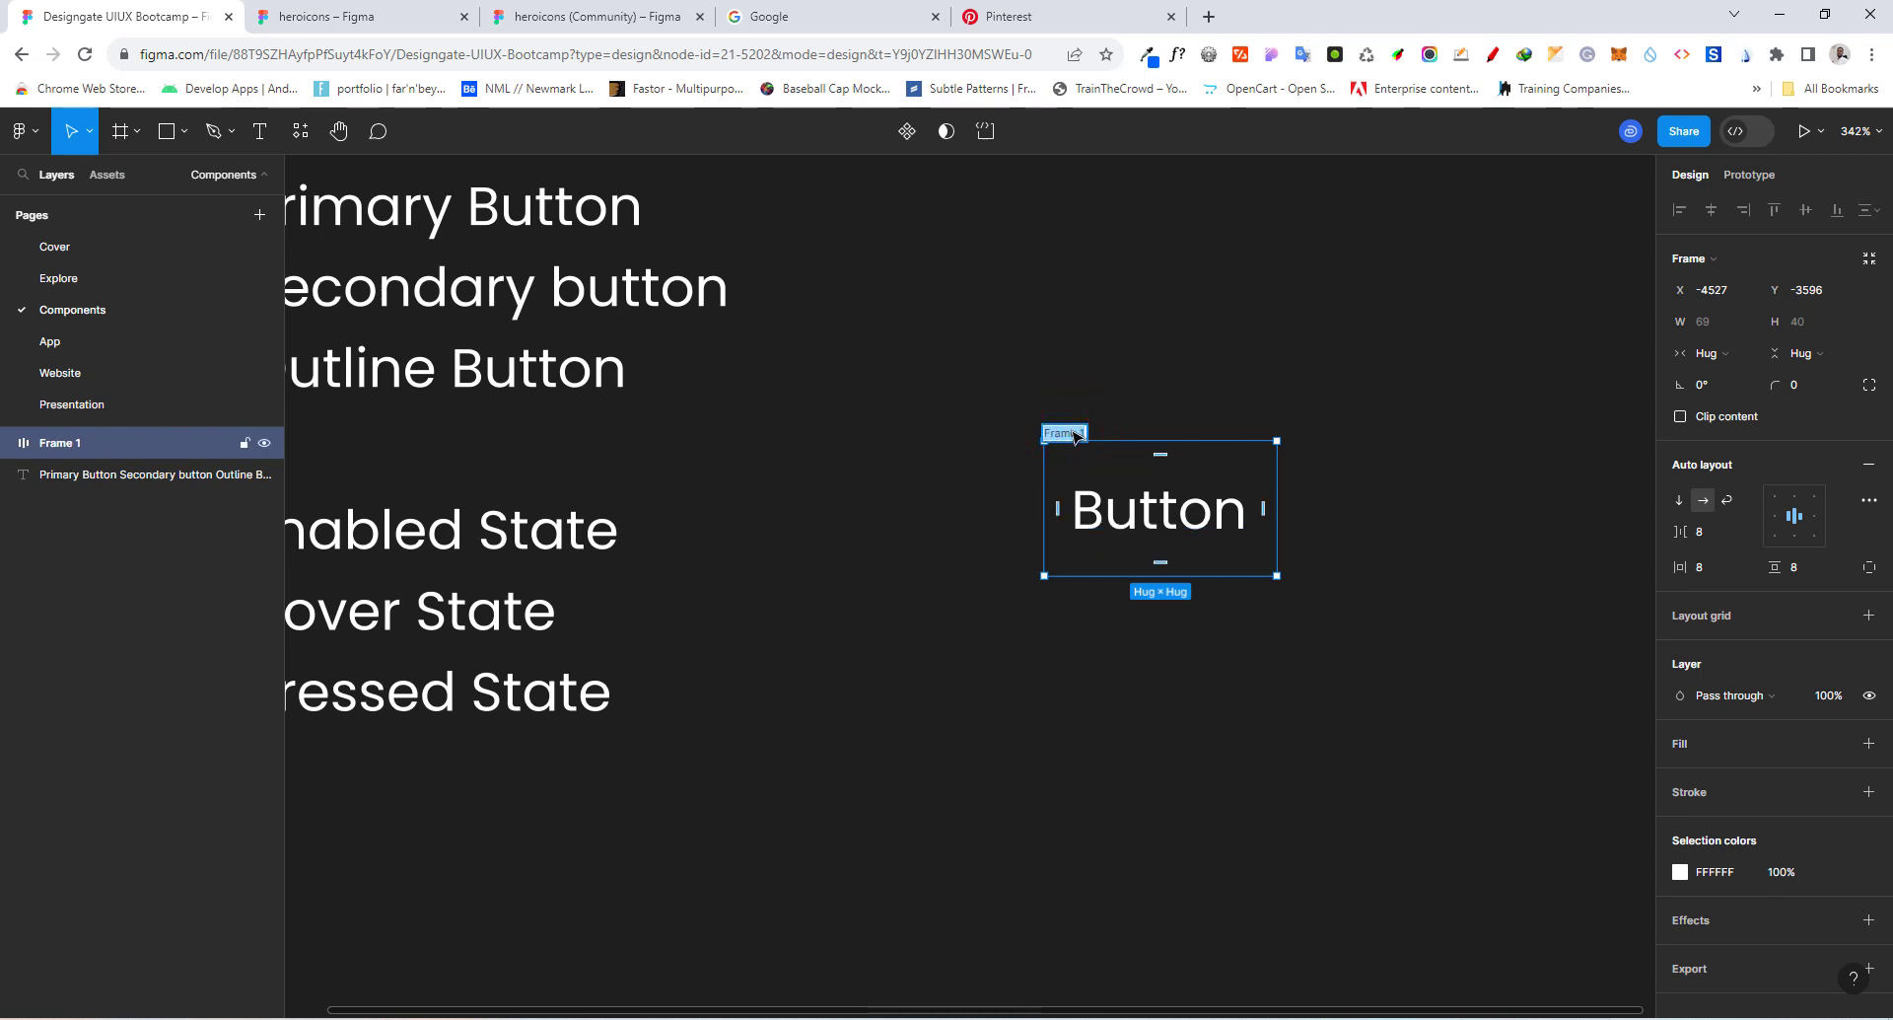
type("Text")
type("B")
type("ink")
key("Return")
Step: Set the Textlink frame's vertical padding to 0
left_click(1796, 568)
type("0")
key("Return")
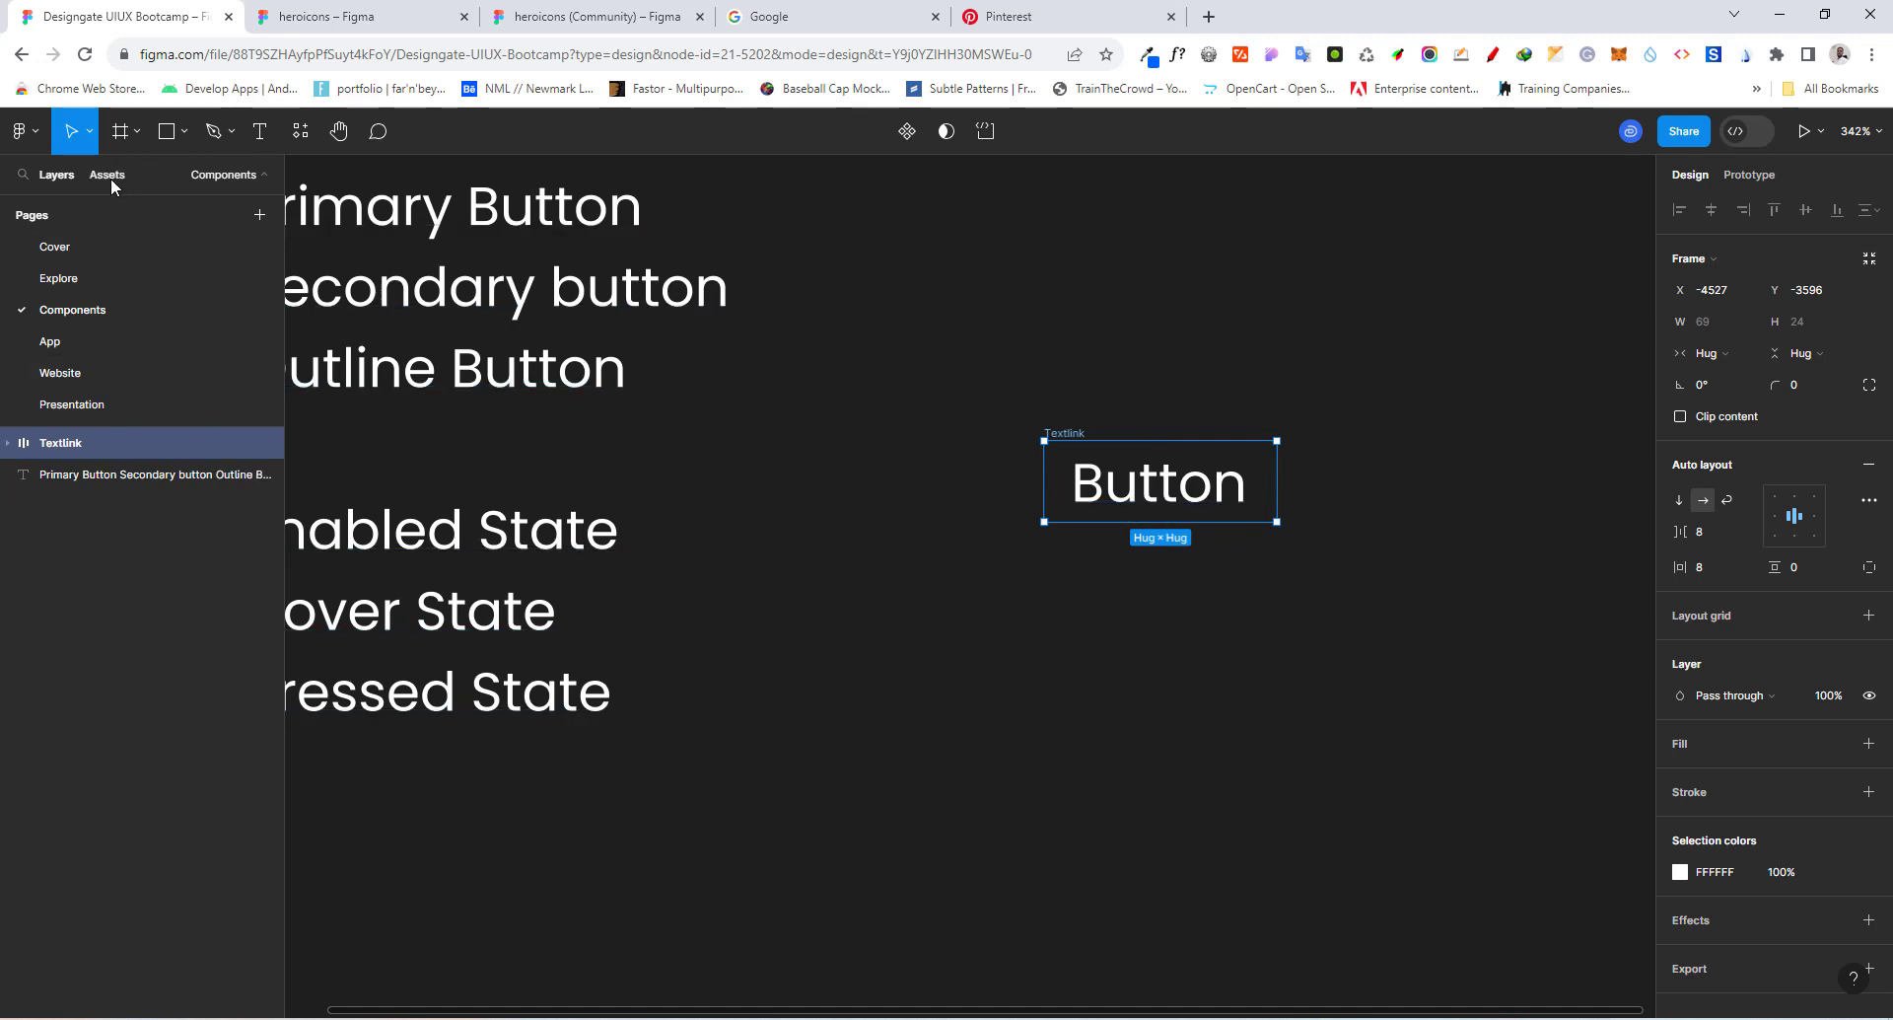
Step: Apply the White color style to the fill of the Button text inside the Textlink frame
left_click(1144, 490)
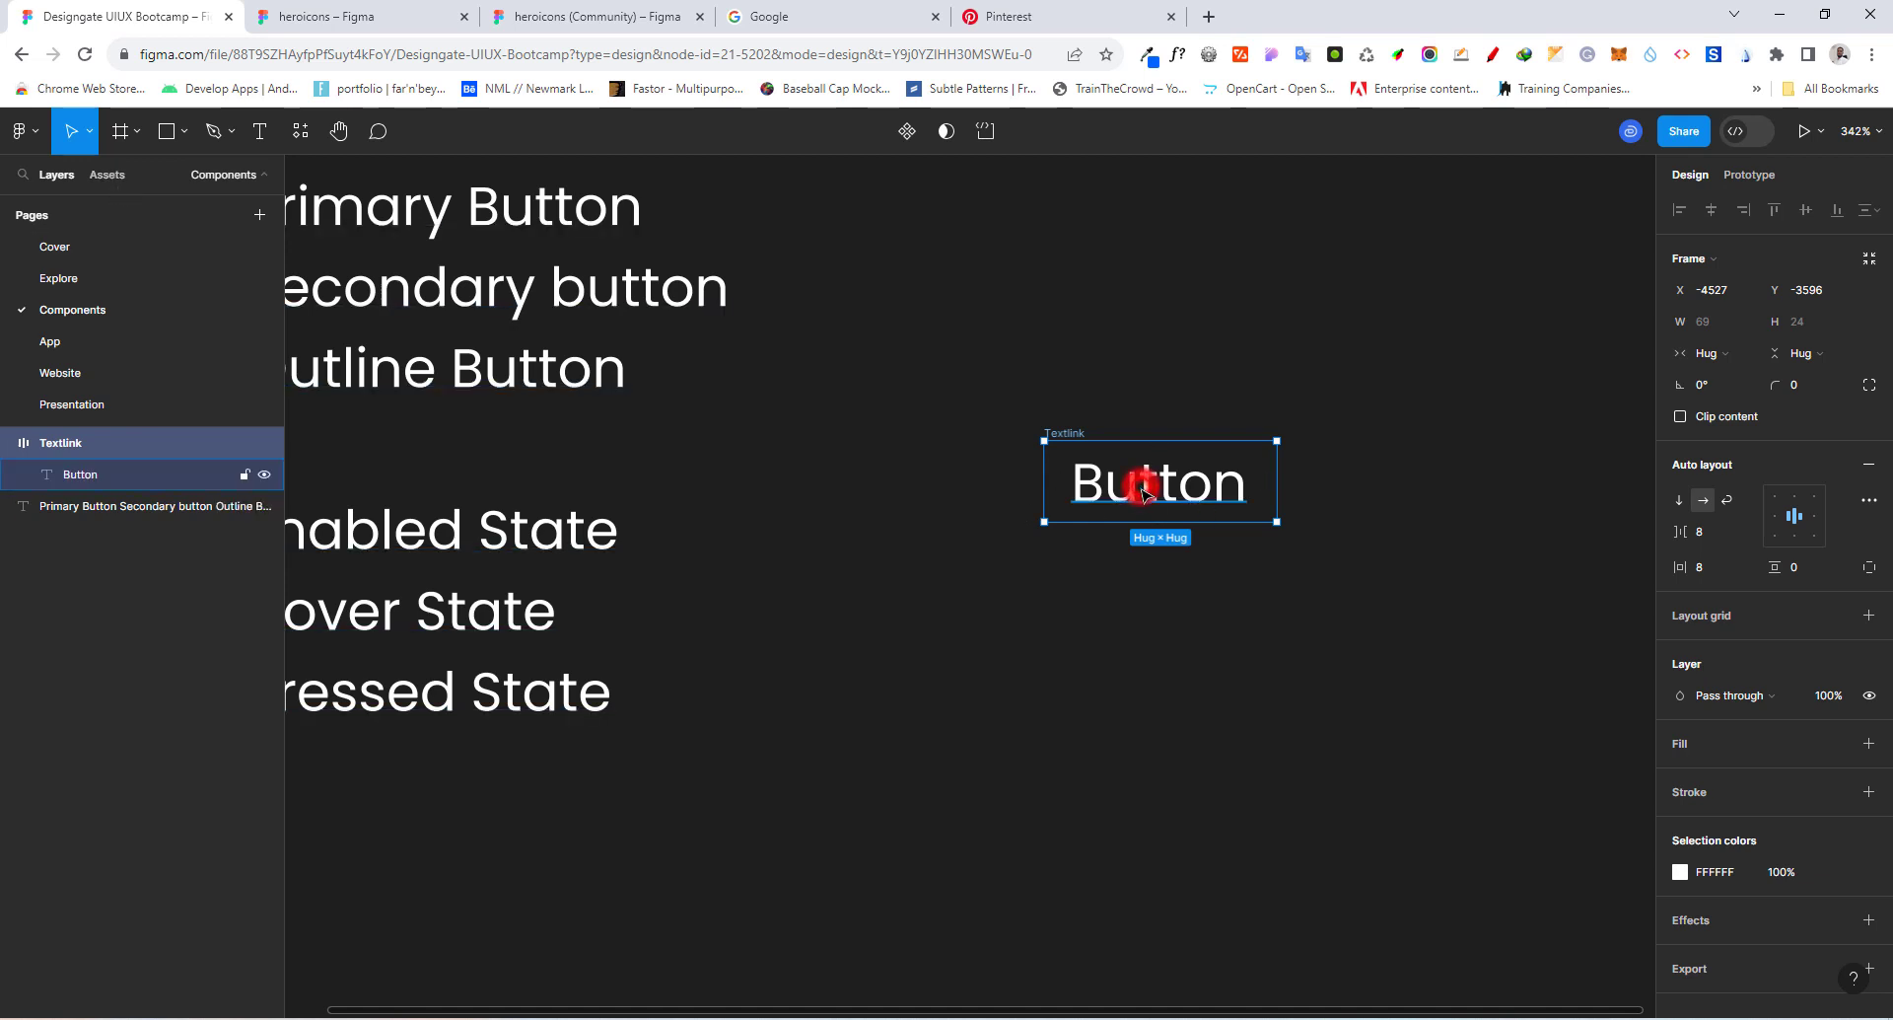
double_click(1144, 490)
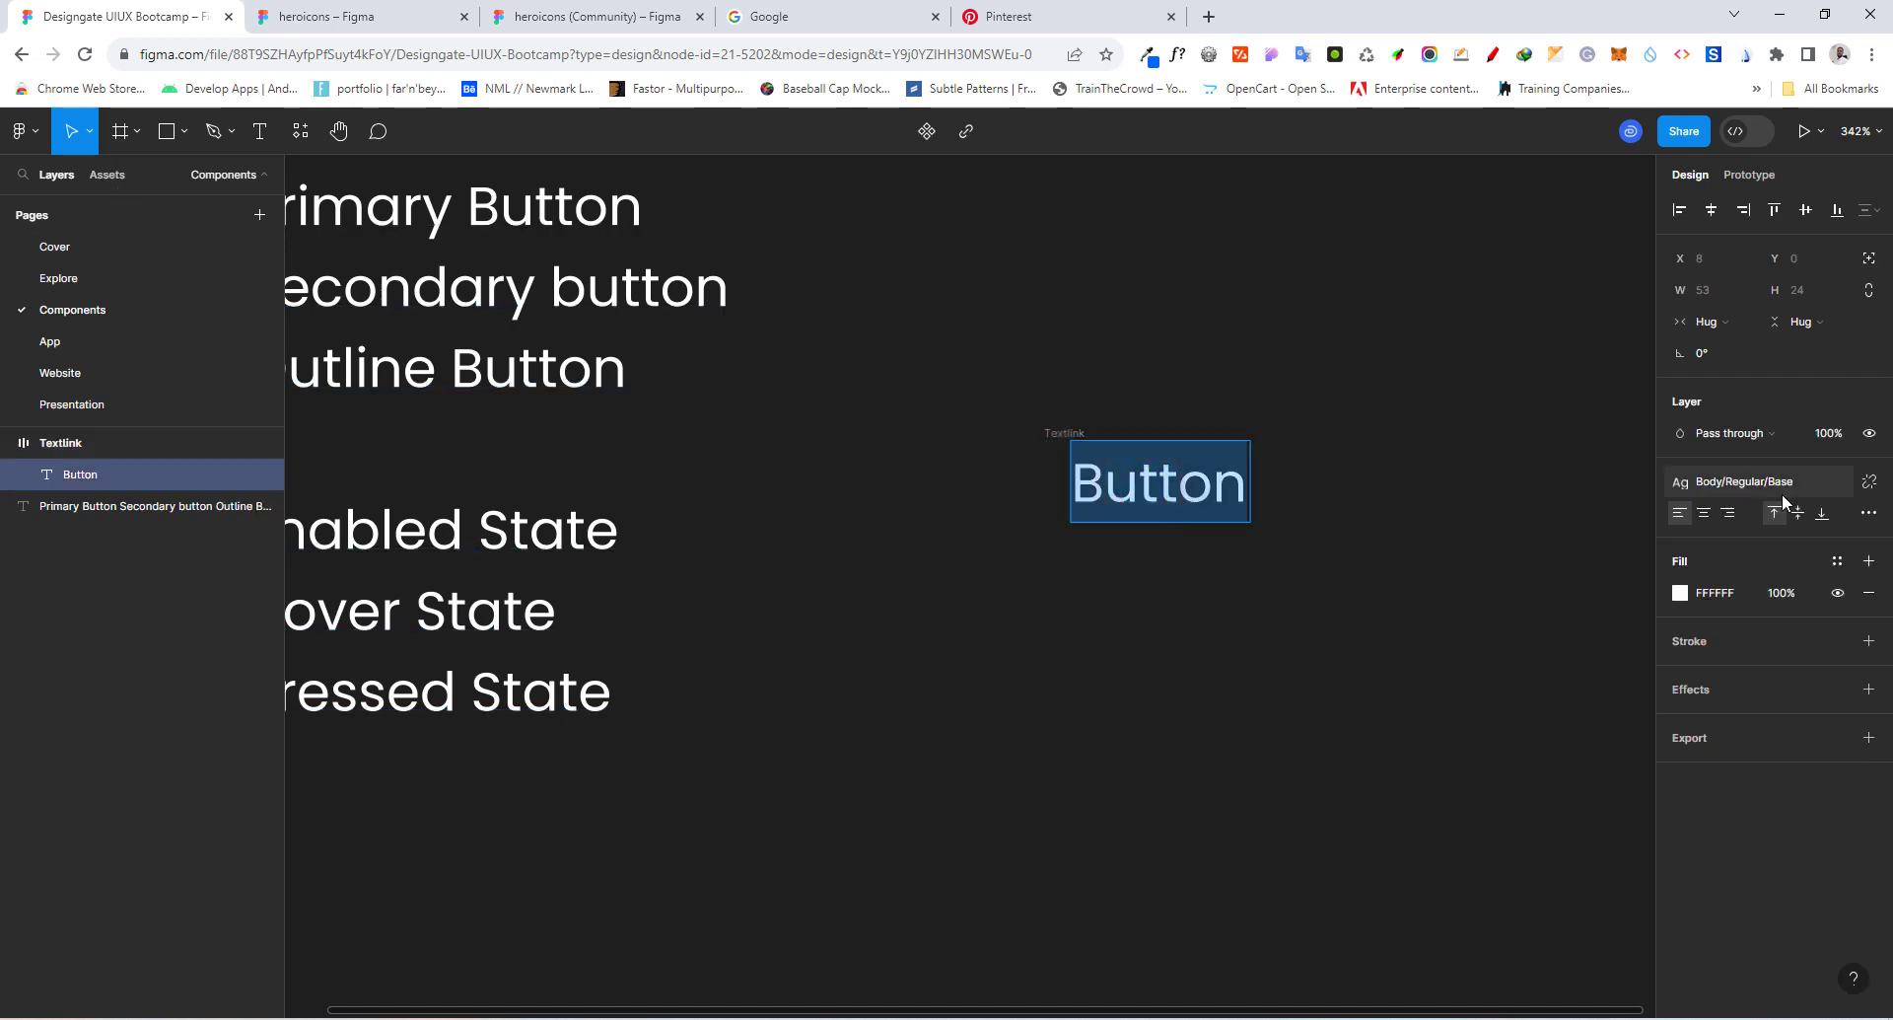
left_click(1836, 561)
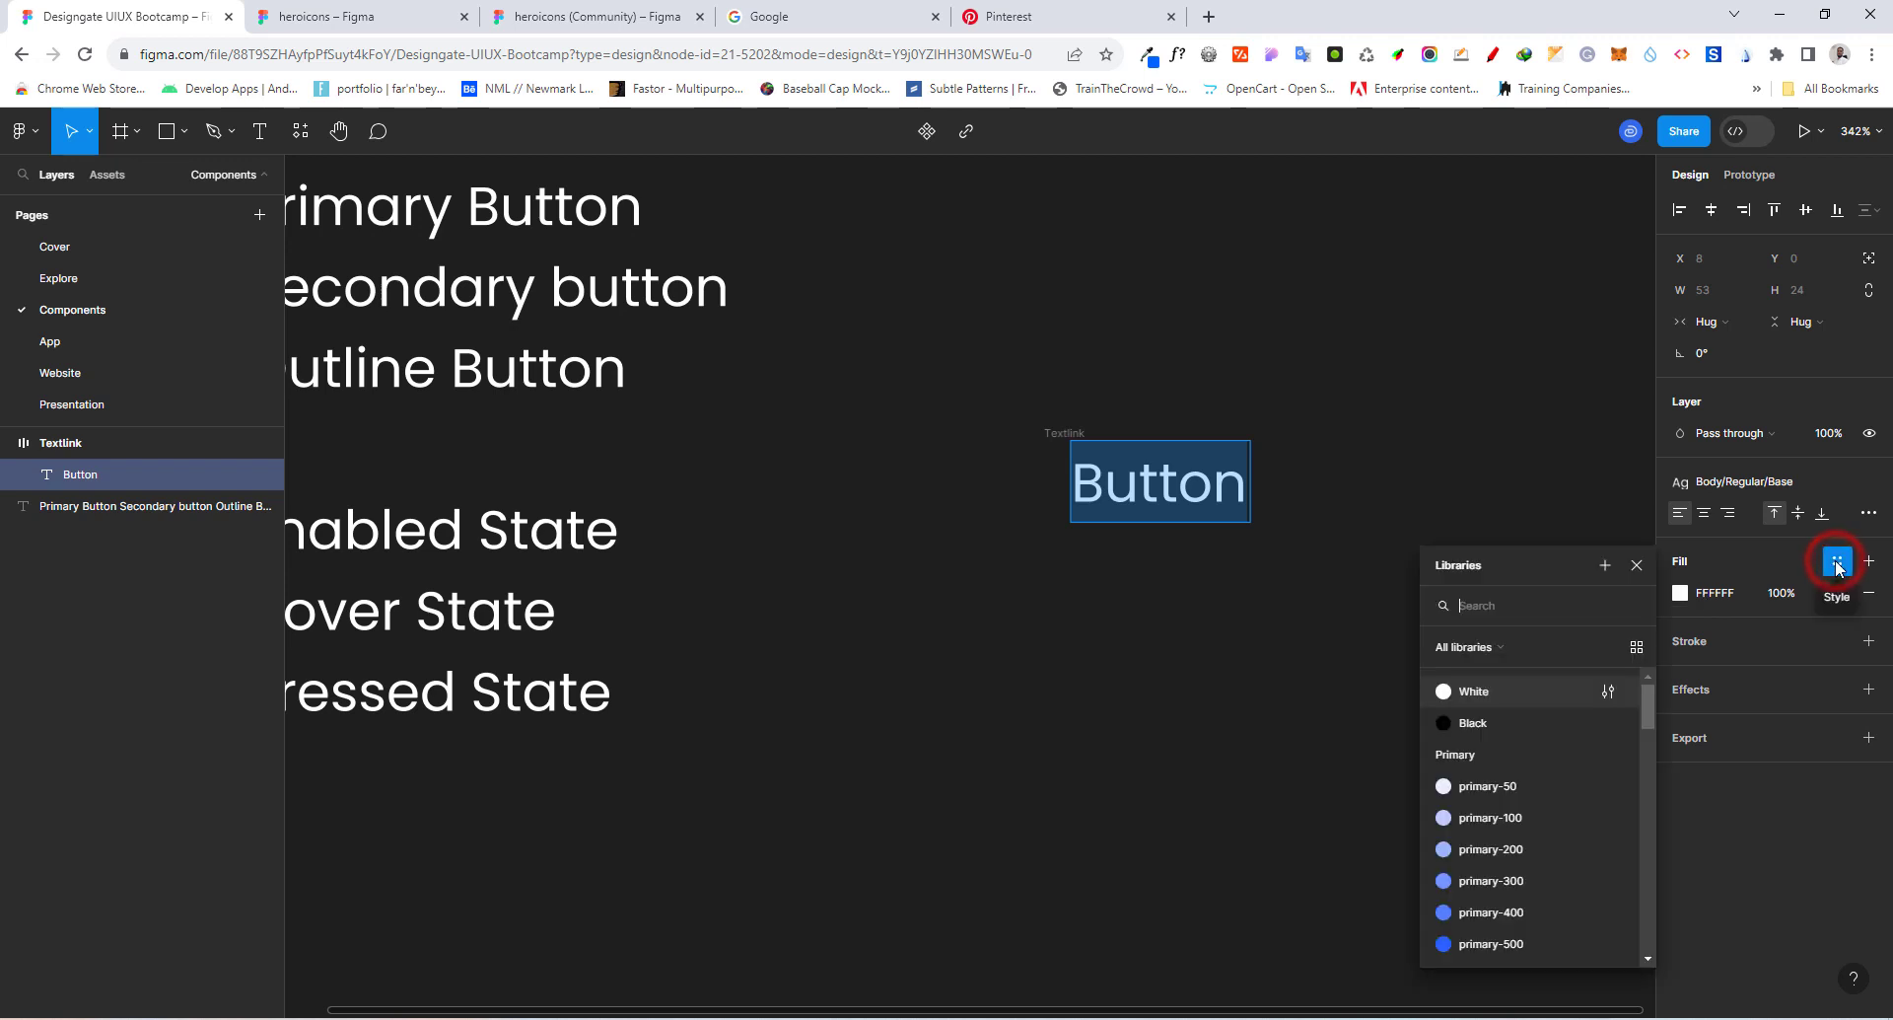
left_click(1488, 696)
key("Return")
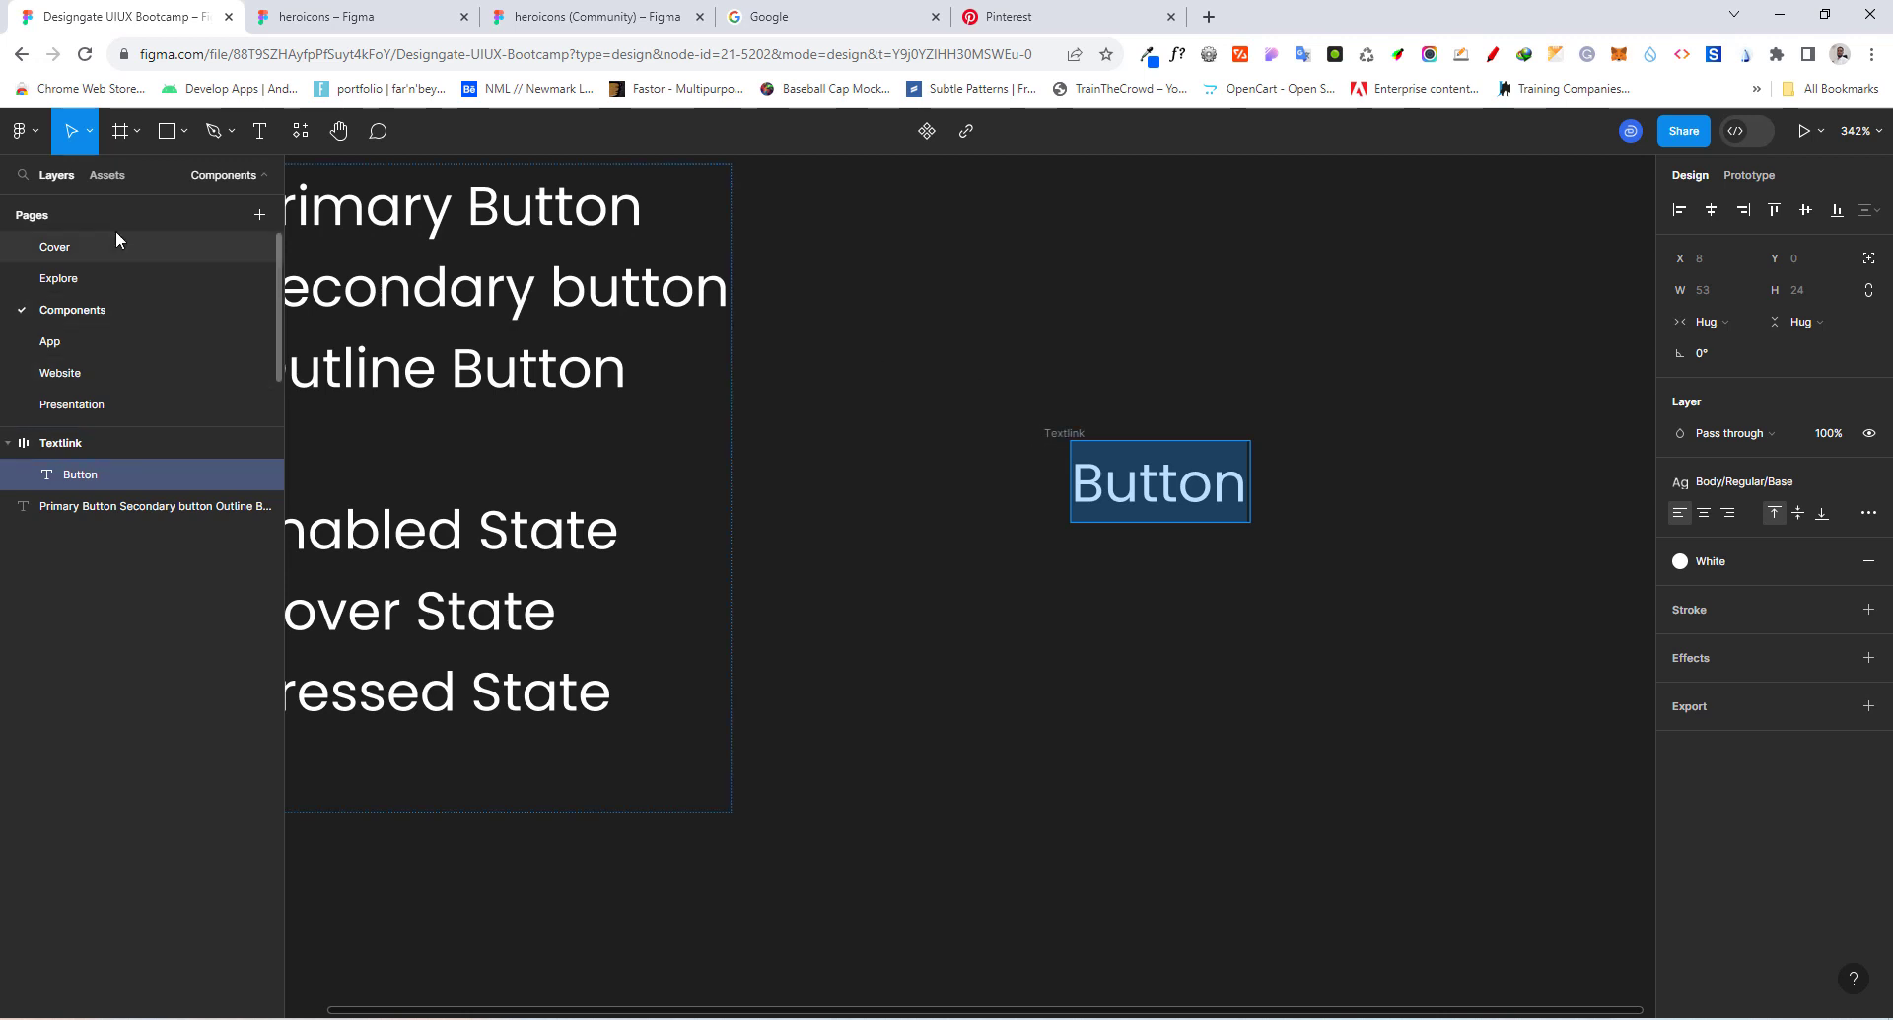
Step: Find the arrow-right icon among the local components by searching "arrow" and place it just right of the Button text
left_click(109, 175)
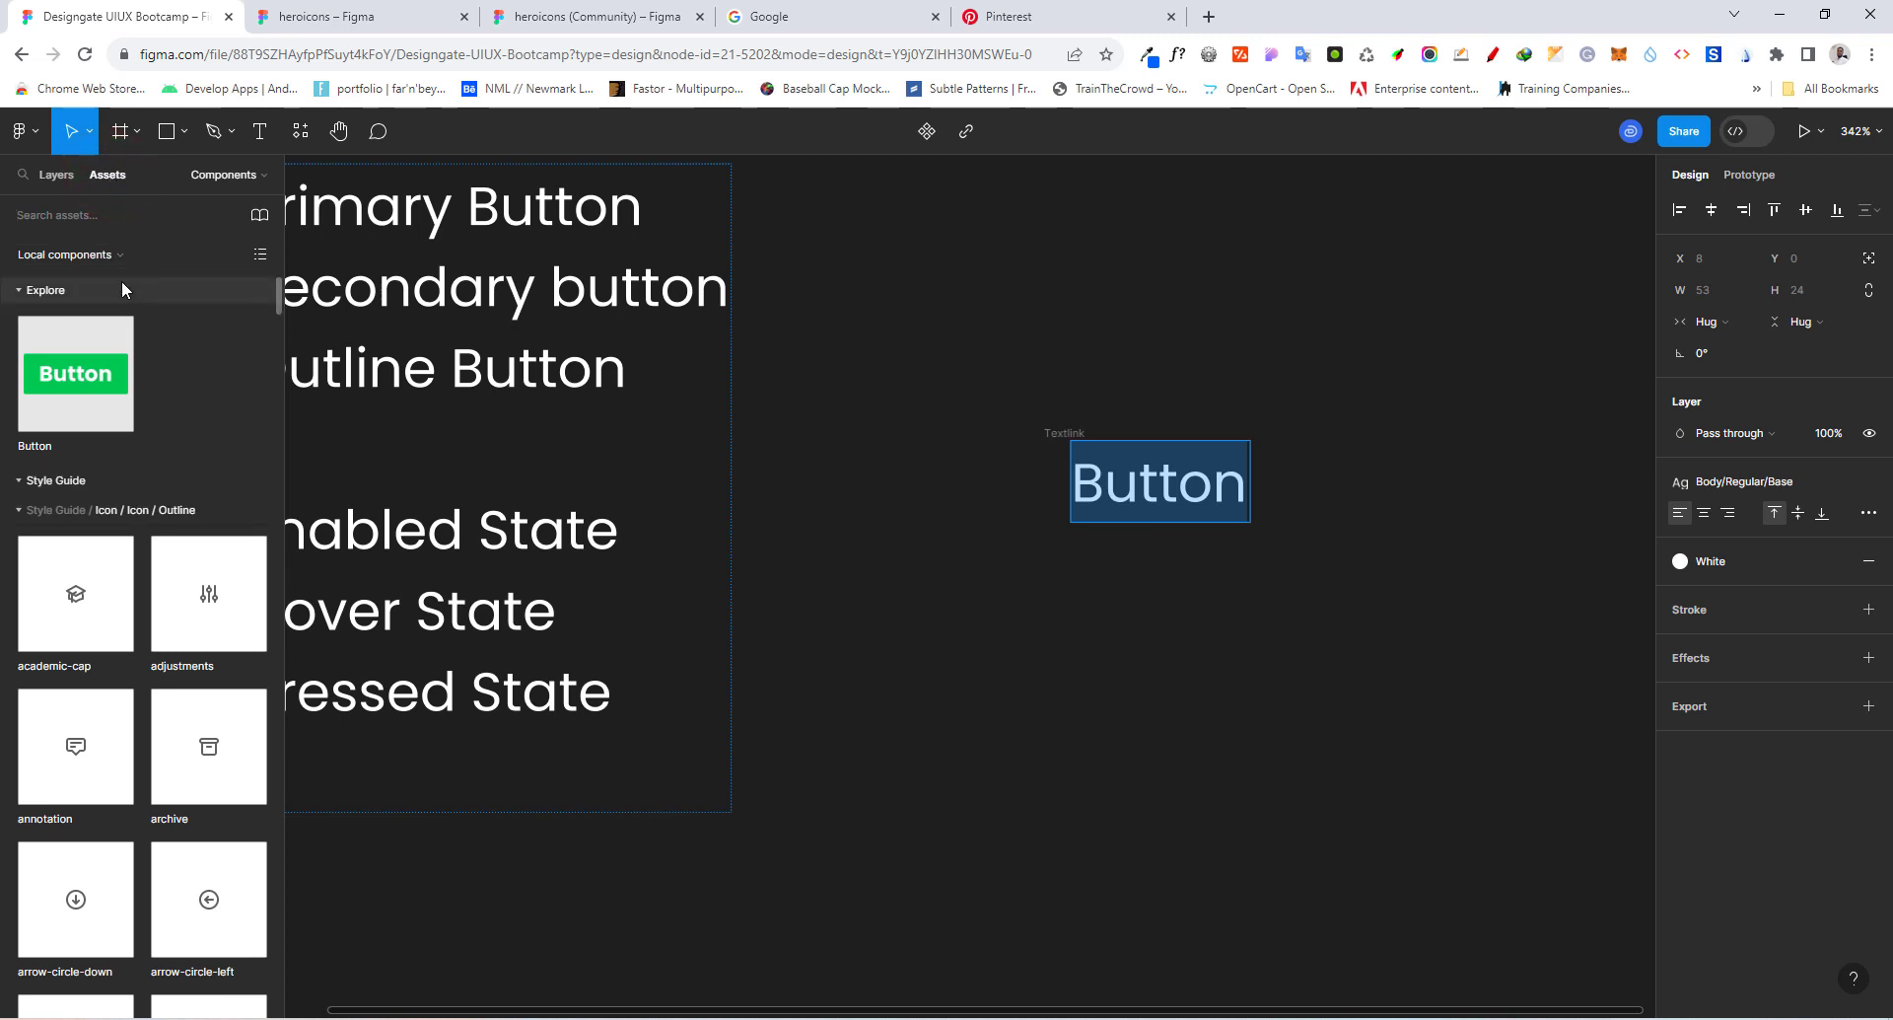
left_click(79, 212)
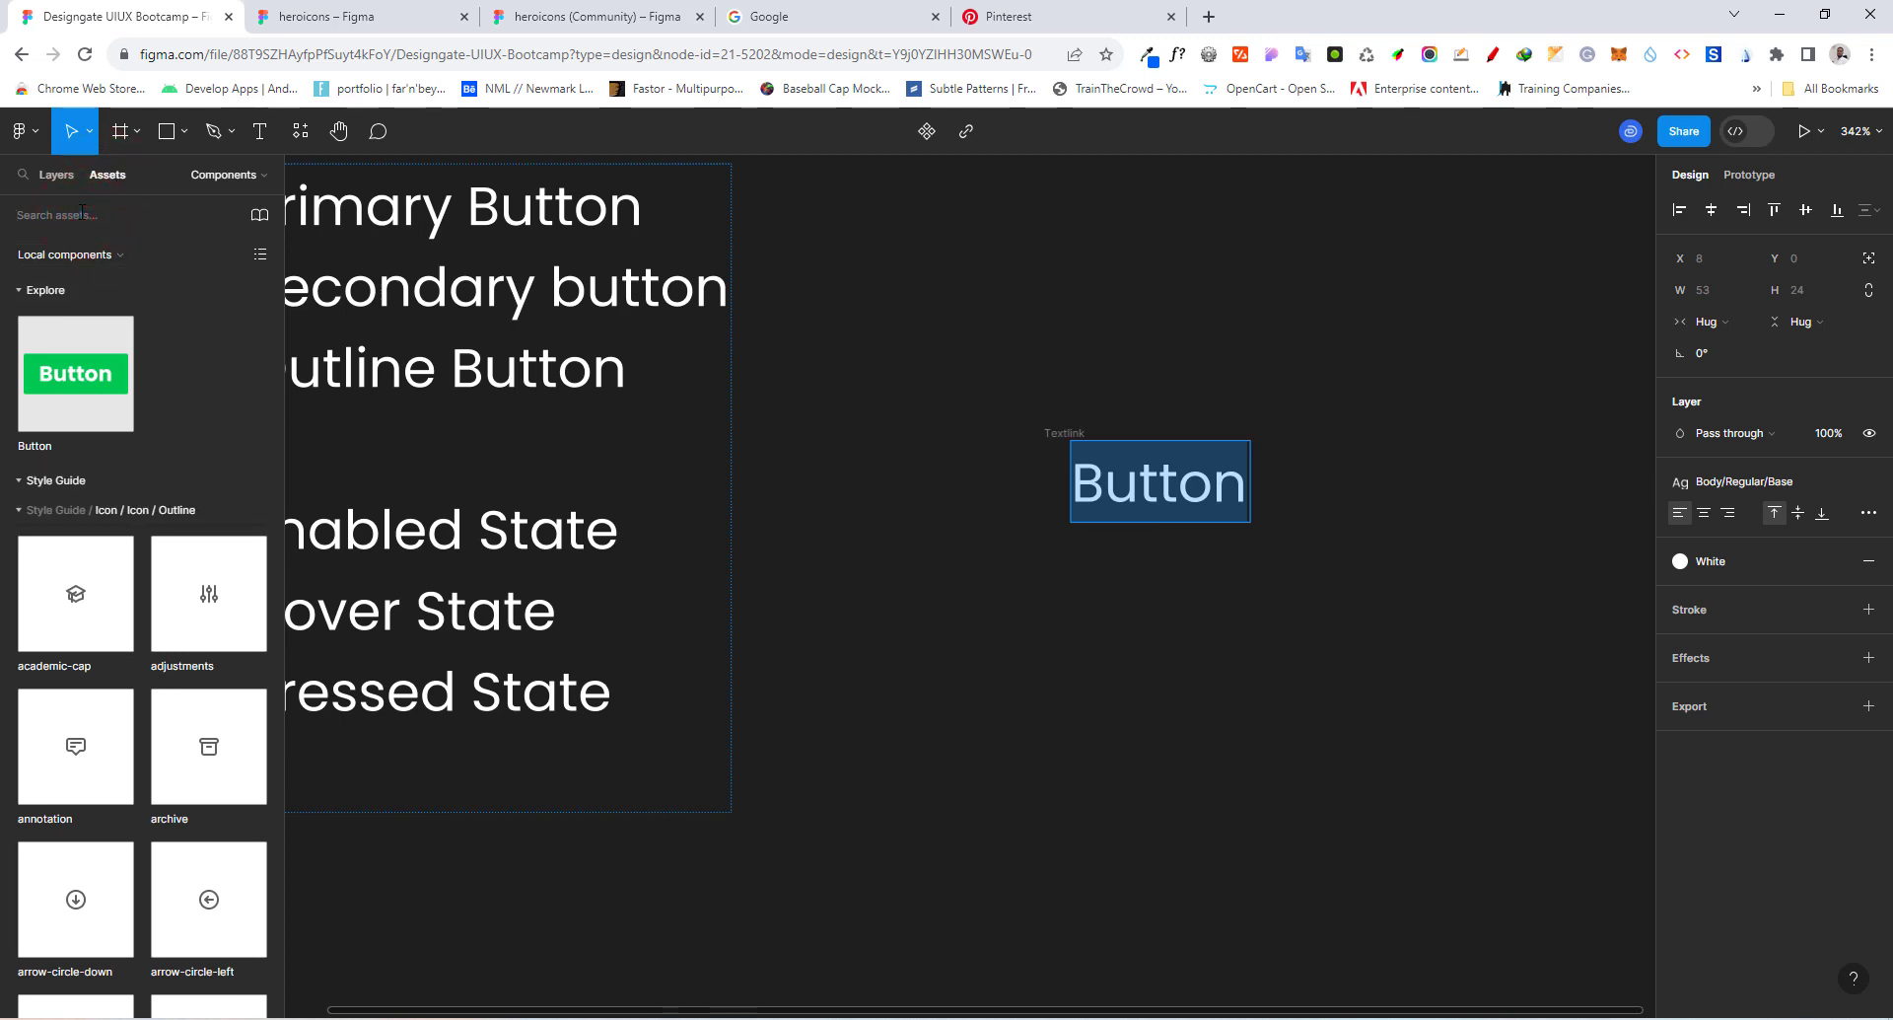
type("arrow")
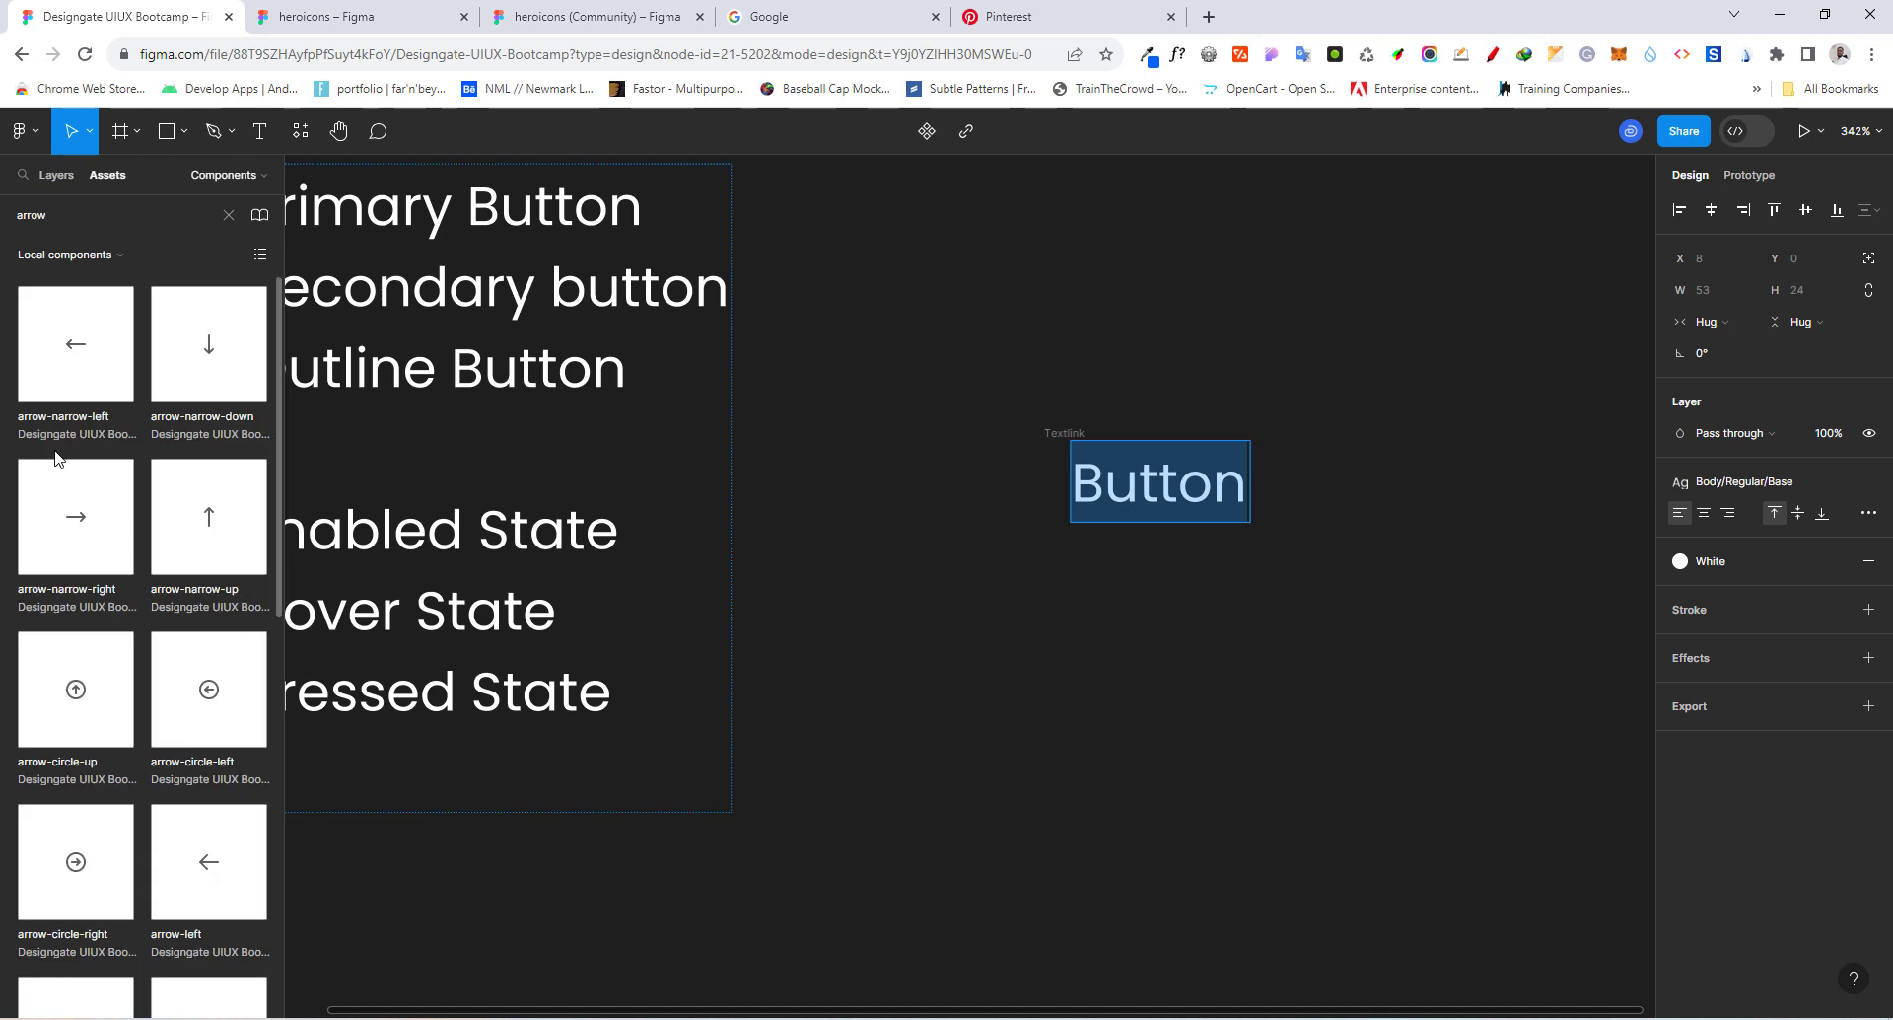
scroll(158, 650, "down", 5)
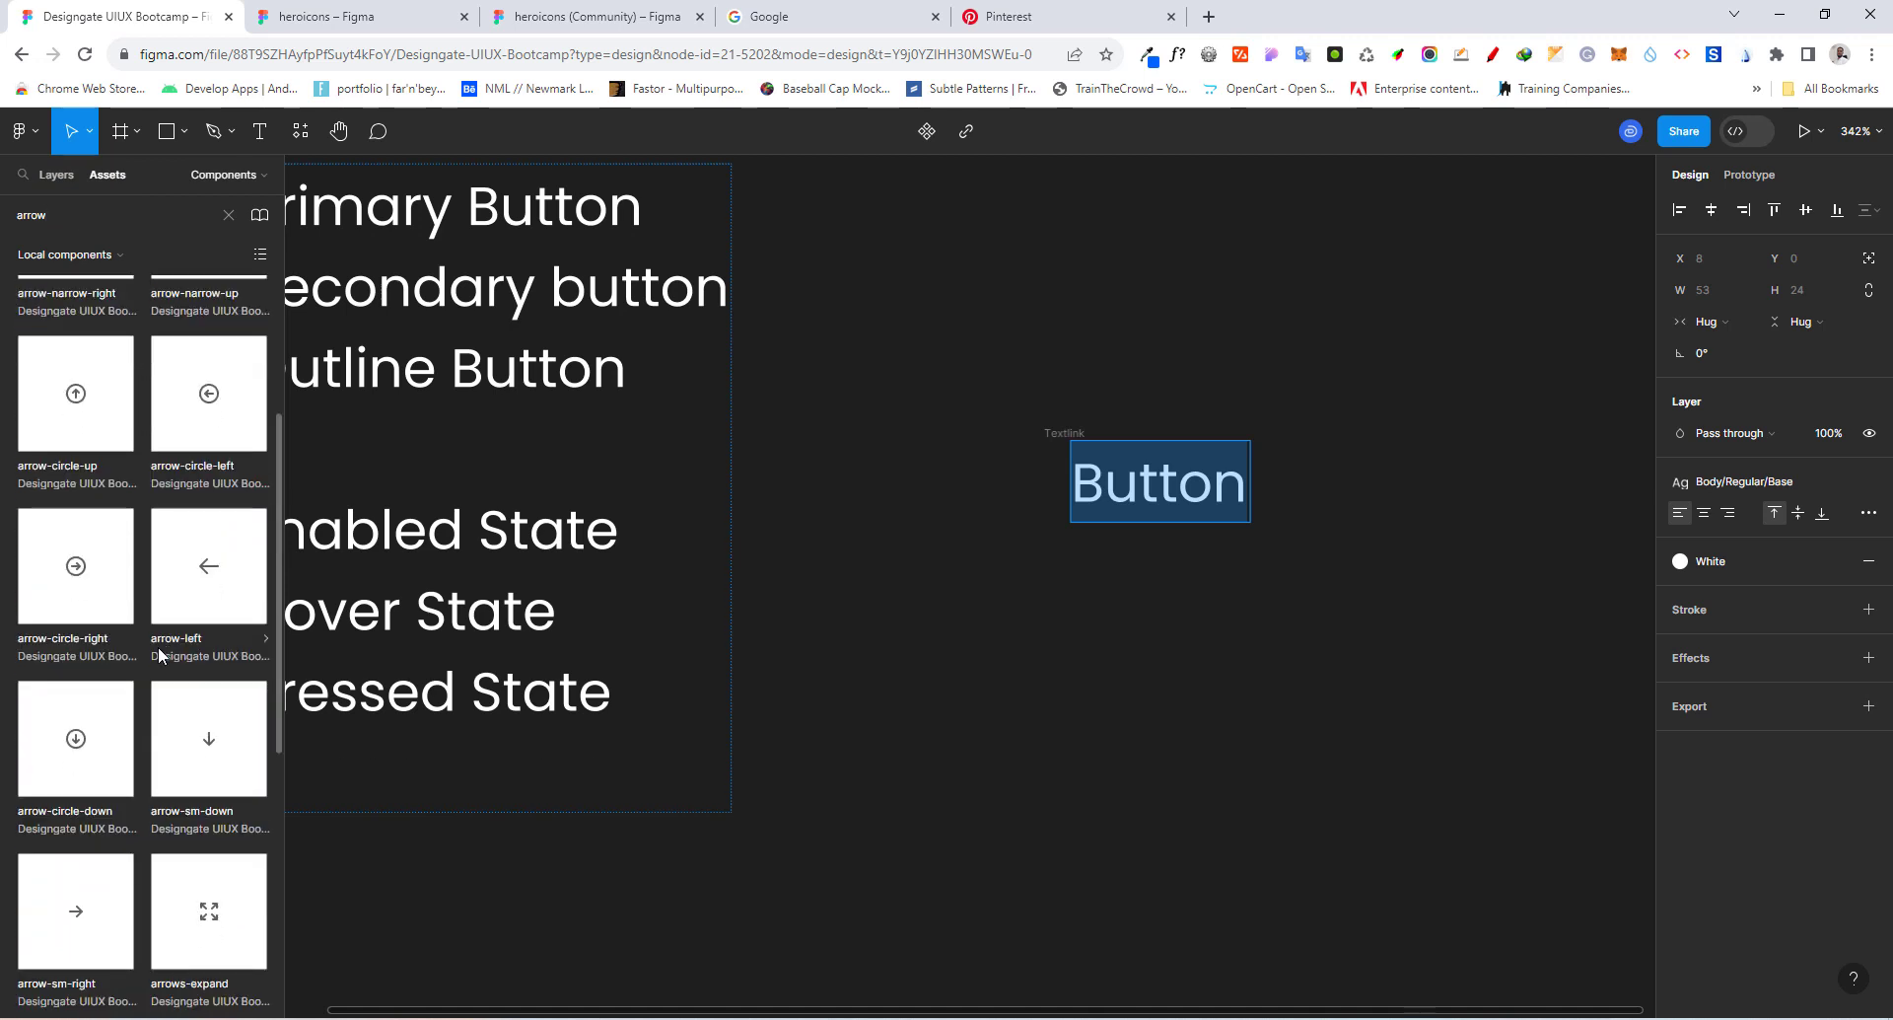
scroll(158, 664, "down", 2)
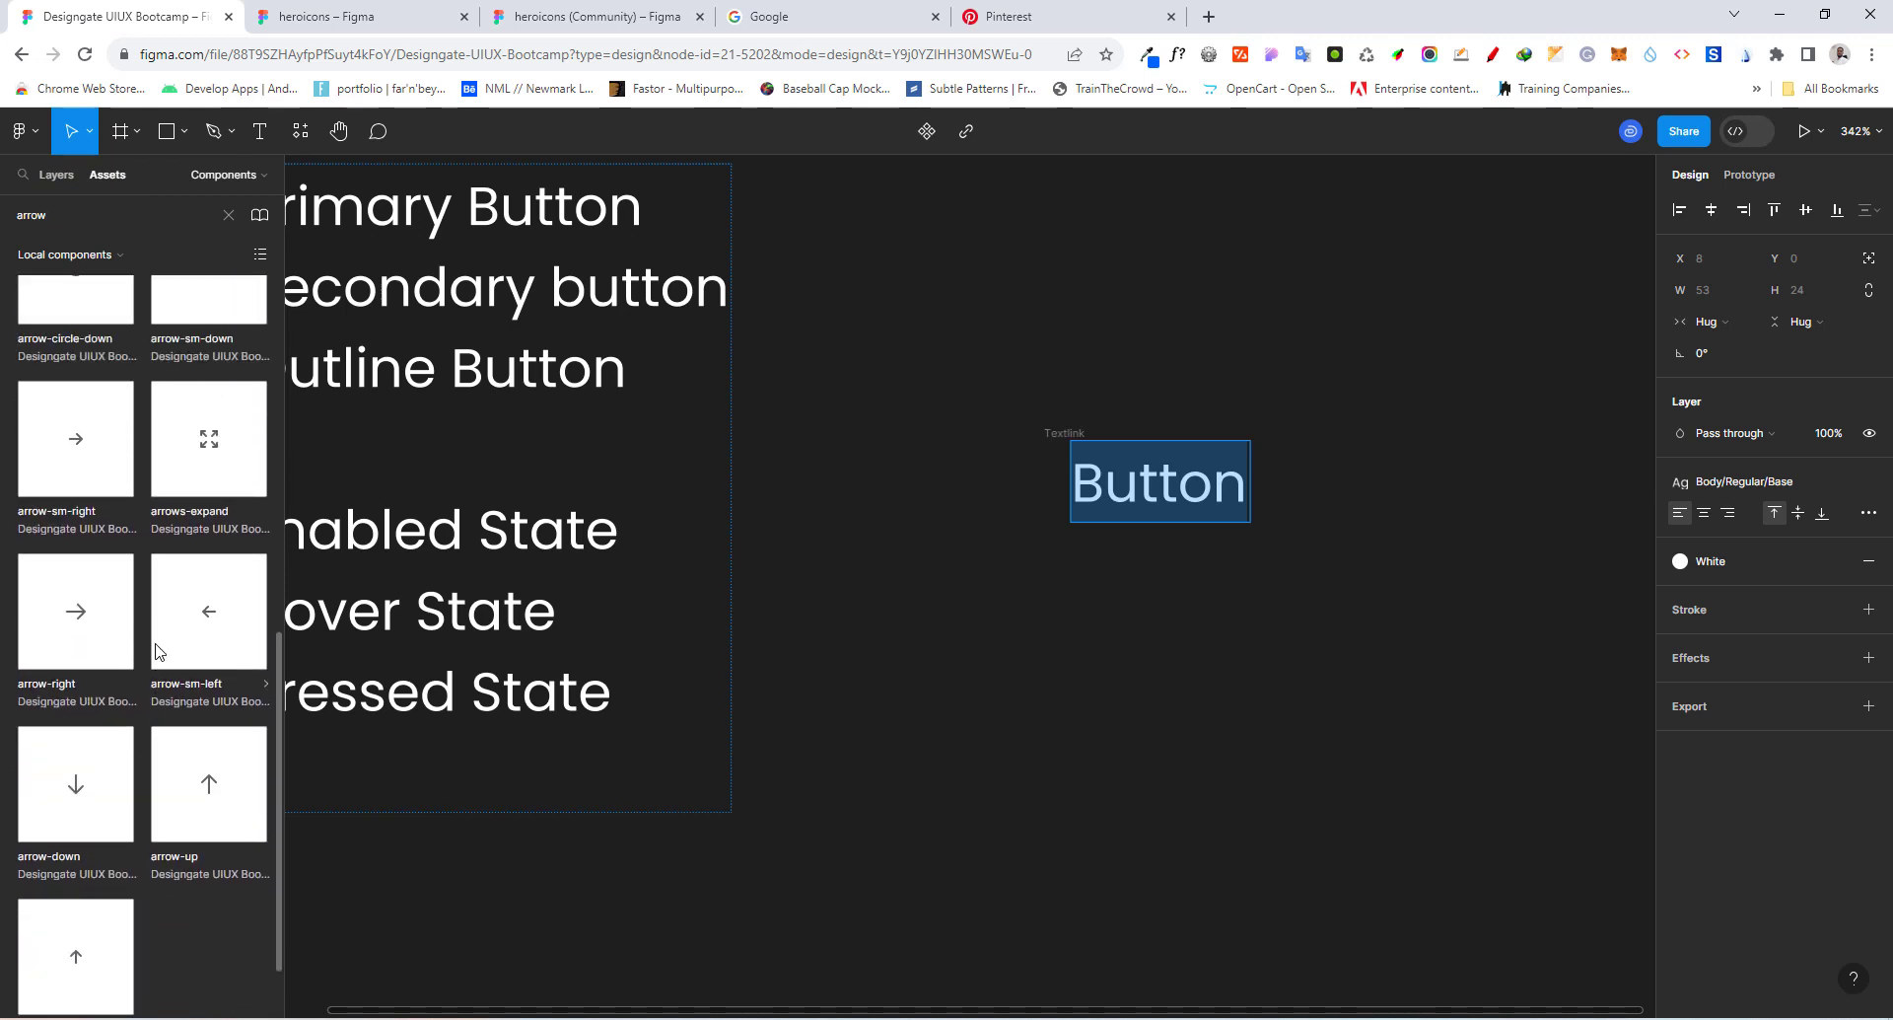
left_click_drag(59, 616, 1332, 490)
Step: Search the local components for "user" and place the user icon left of the Button text
scroll(92, 590, "up", 3)
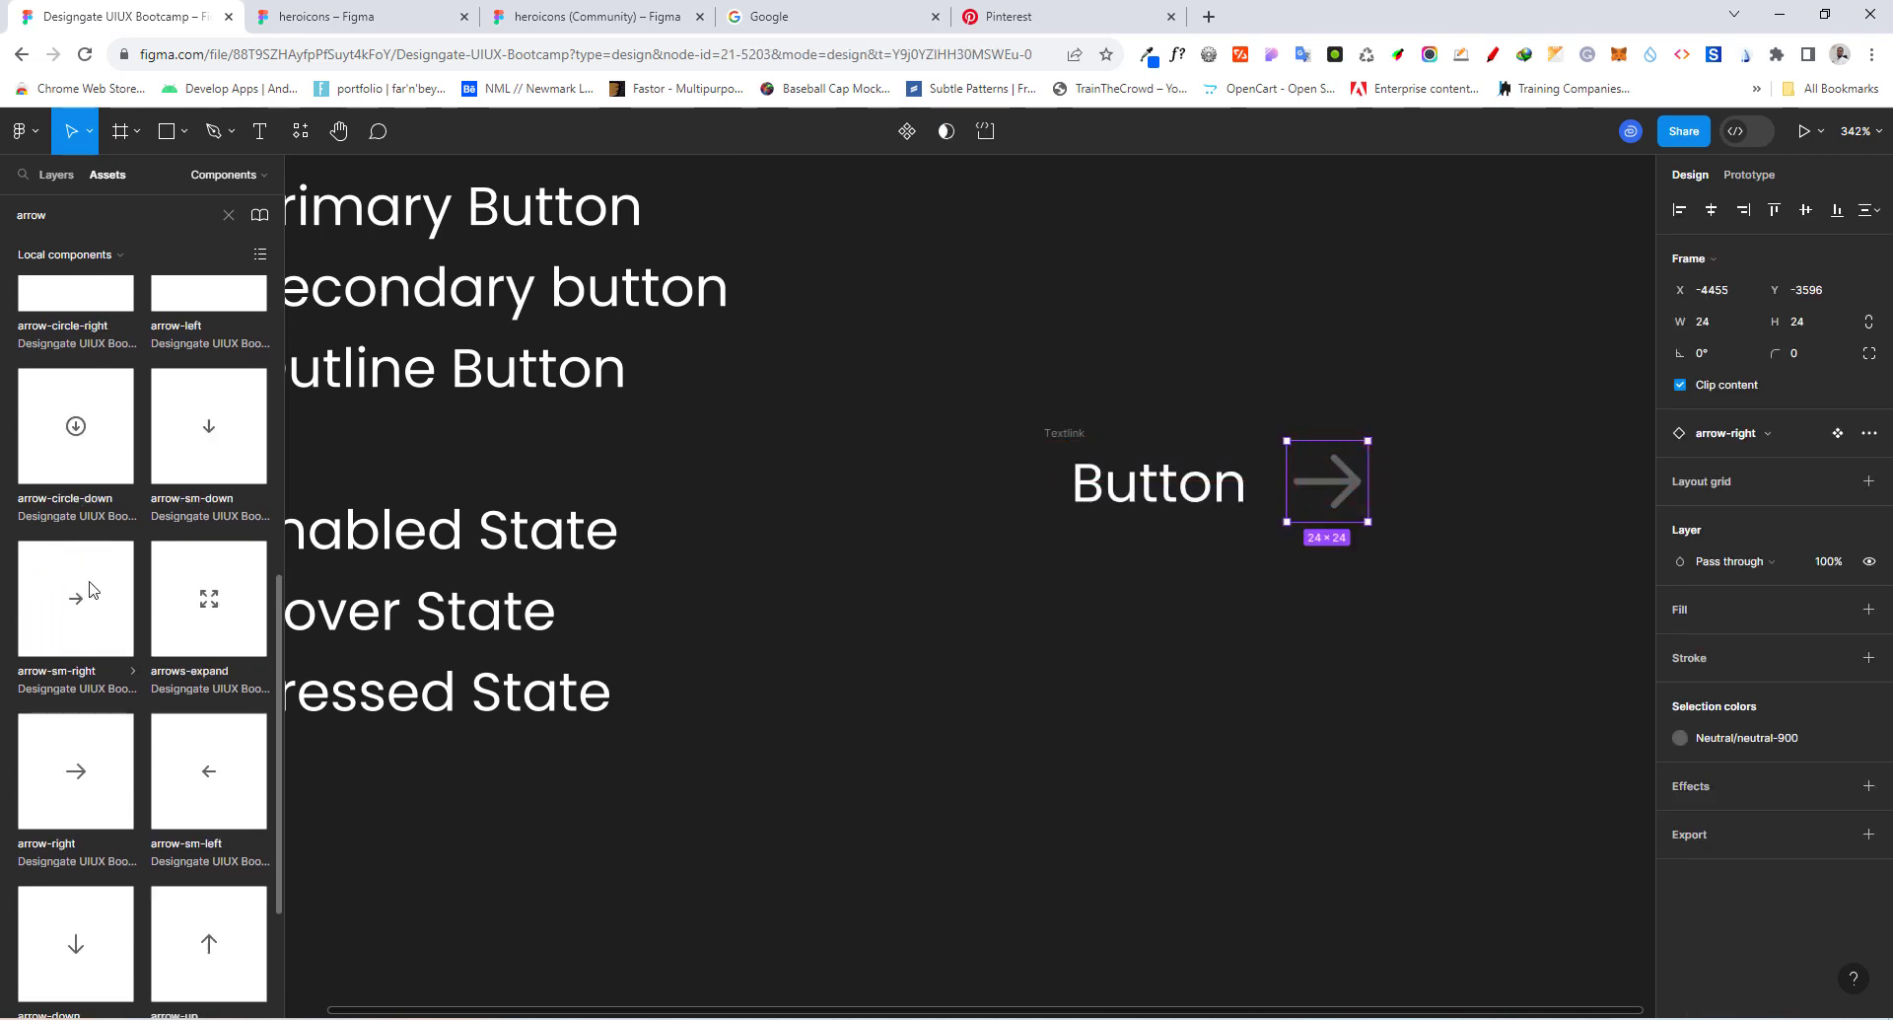
scroll(91, 590, "up", 3)
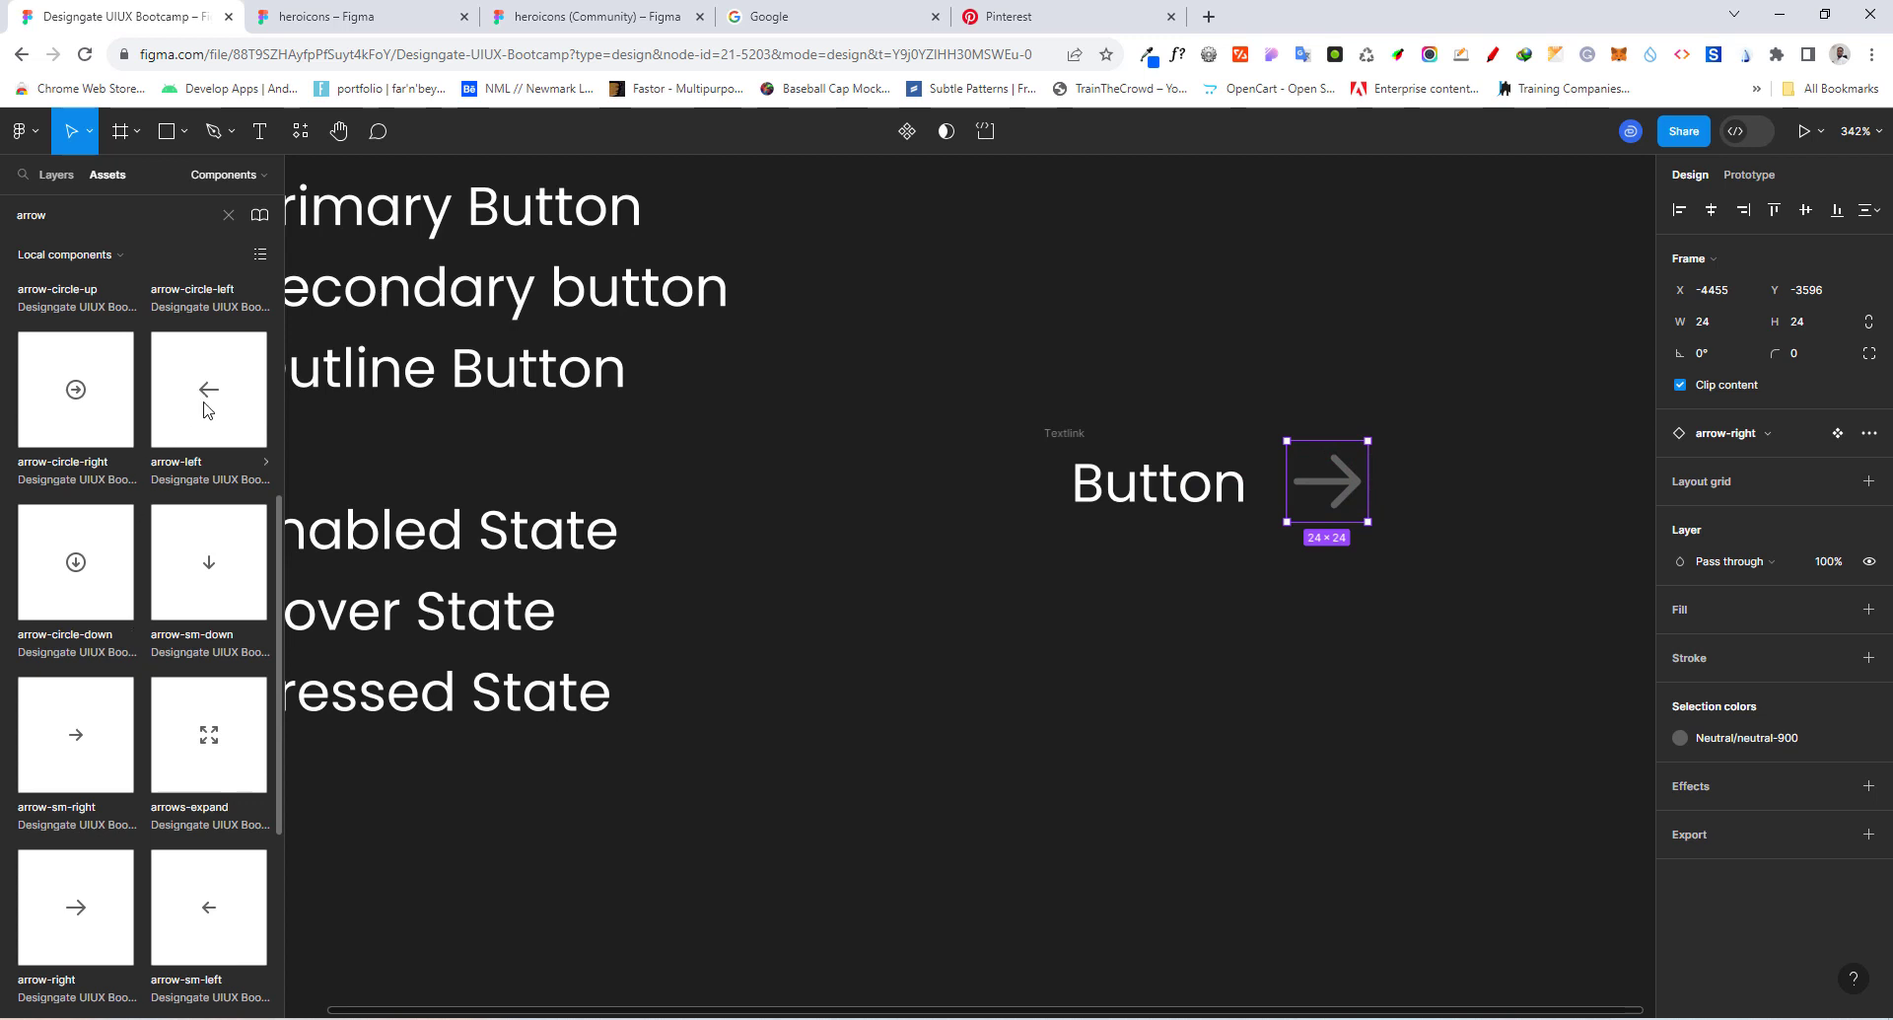
scroll(134, 641, "up", 10)
left_click_drag(80, 221, 13, 221)
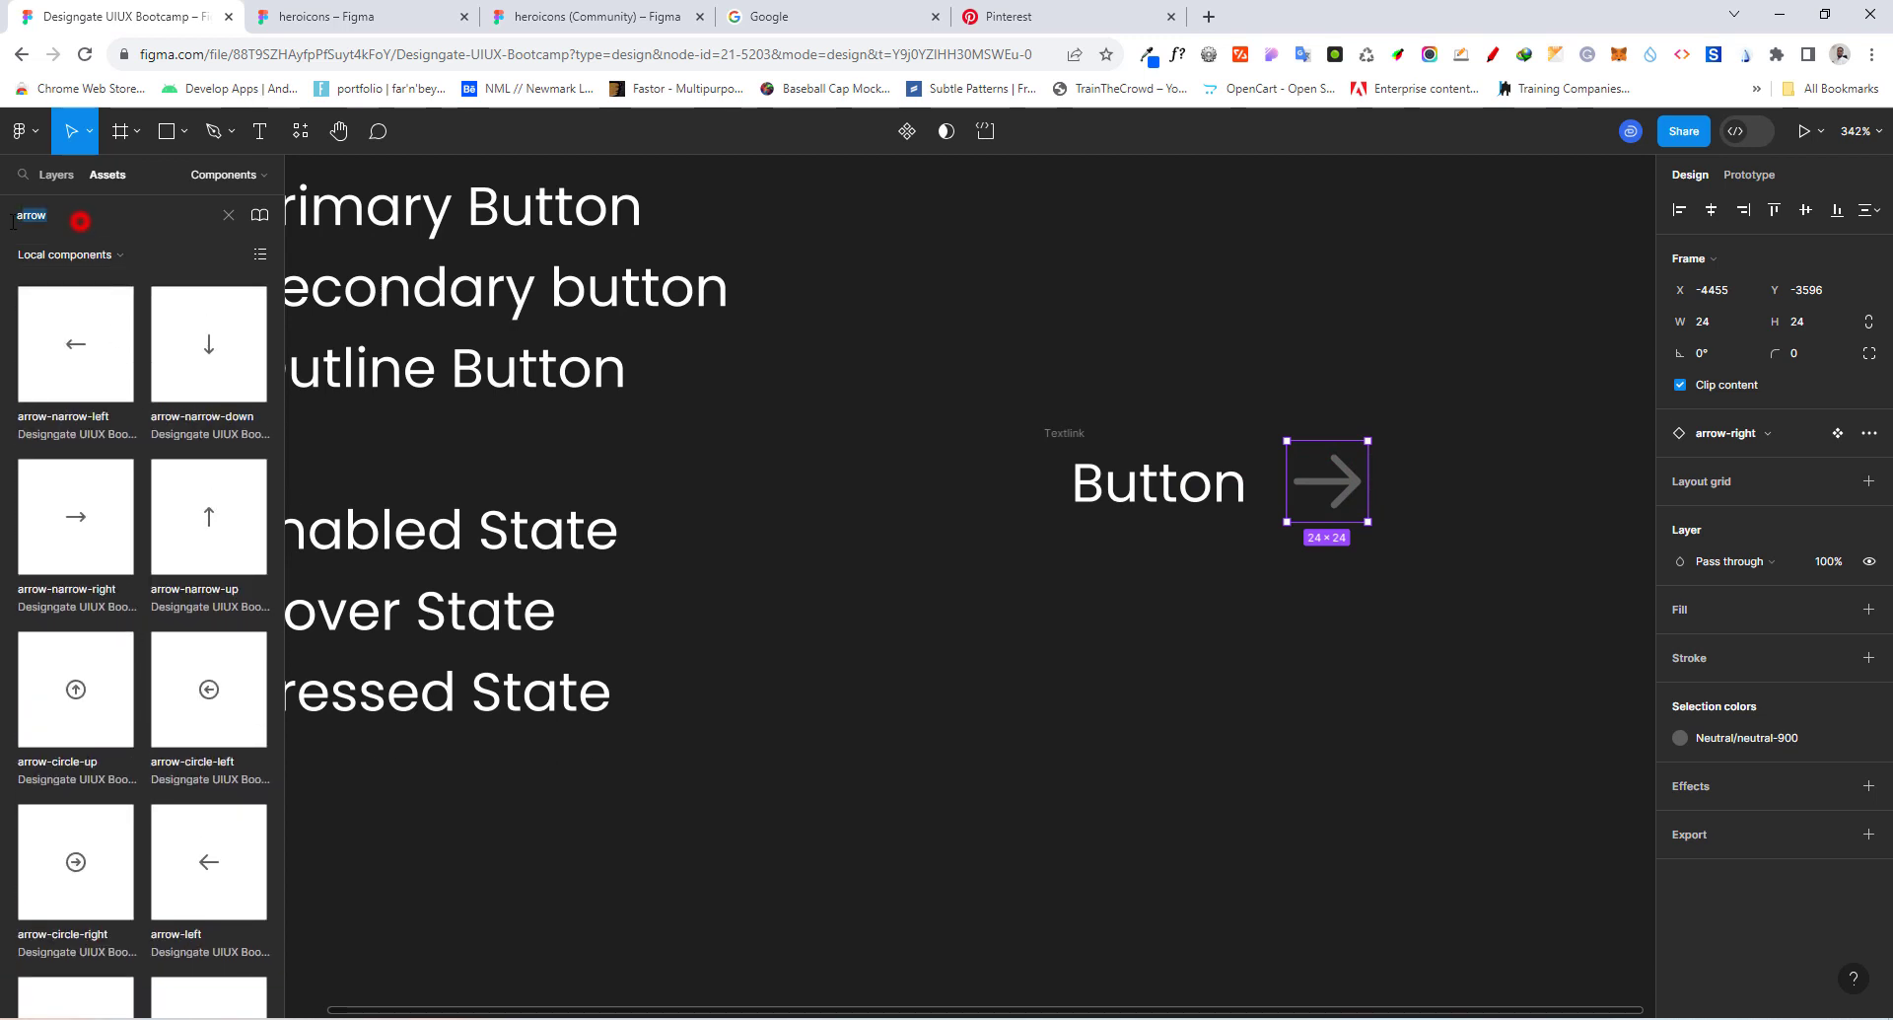
type("user")
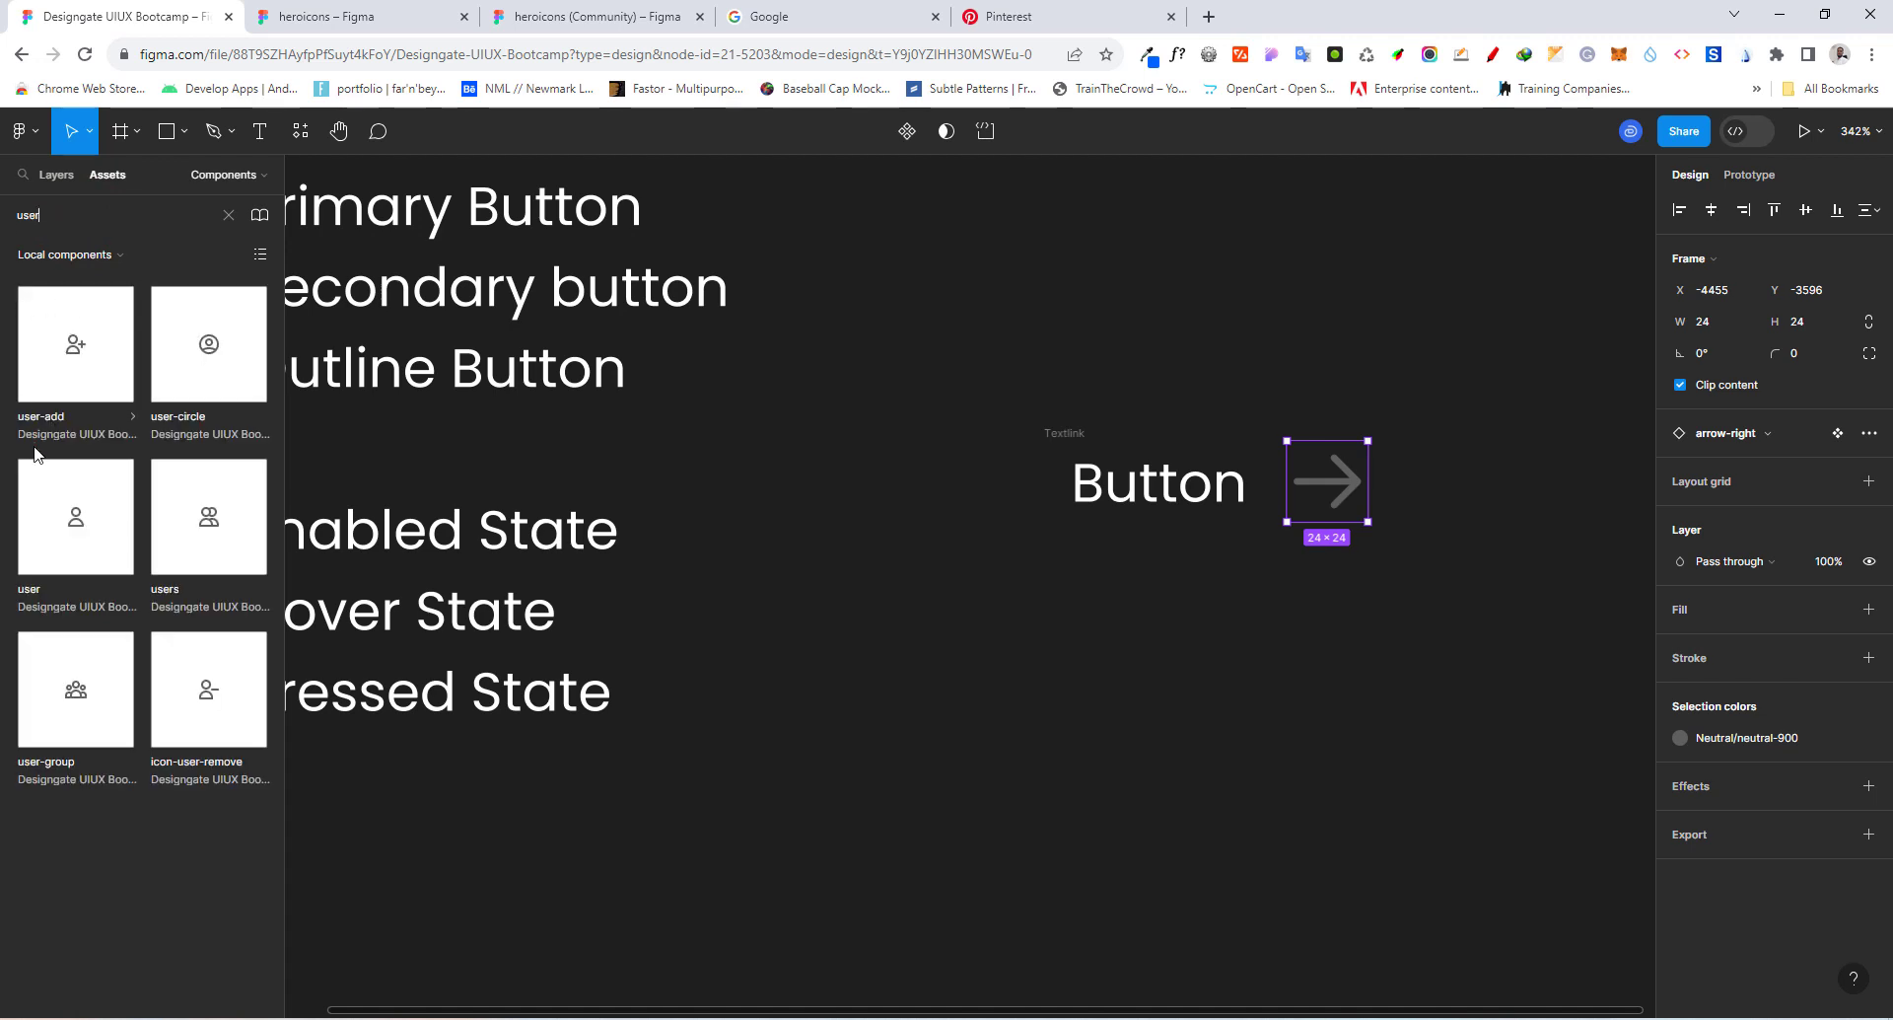
left_click_drag(78, 516, 958, 537)
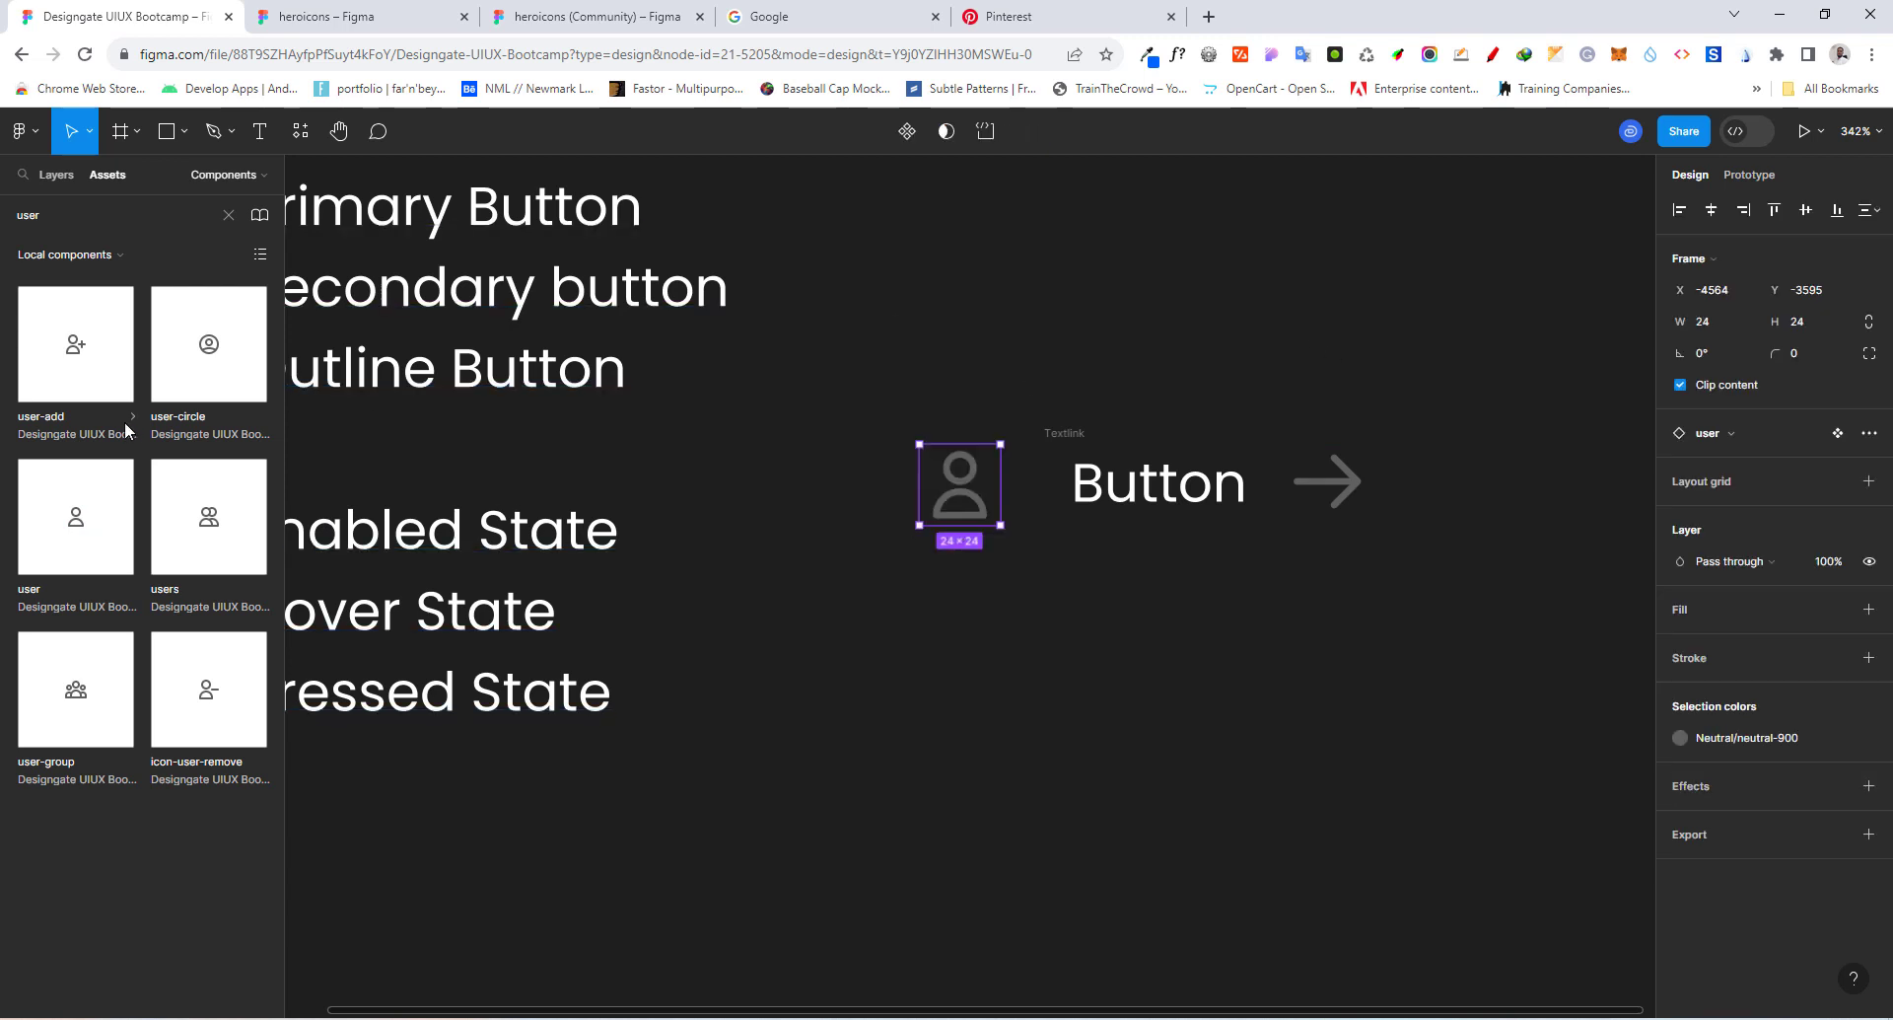
Step: Scale the arrow-right icon proportionally to 16 × 16
scroll(1450, 528, "up", 5)
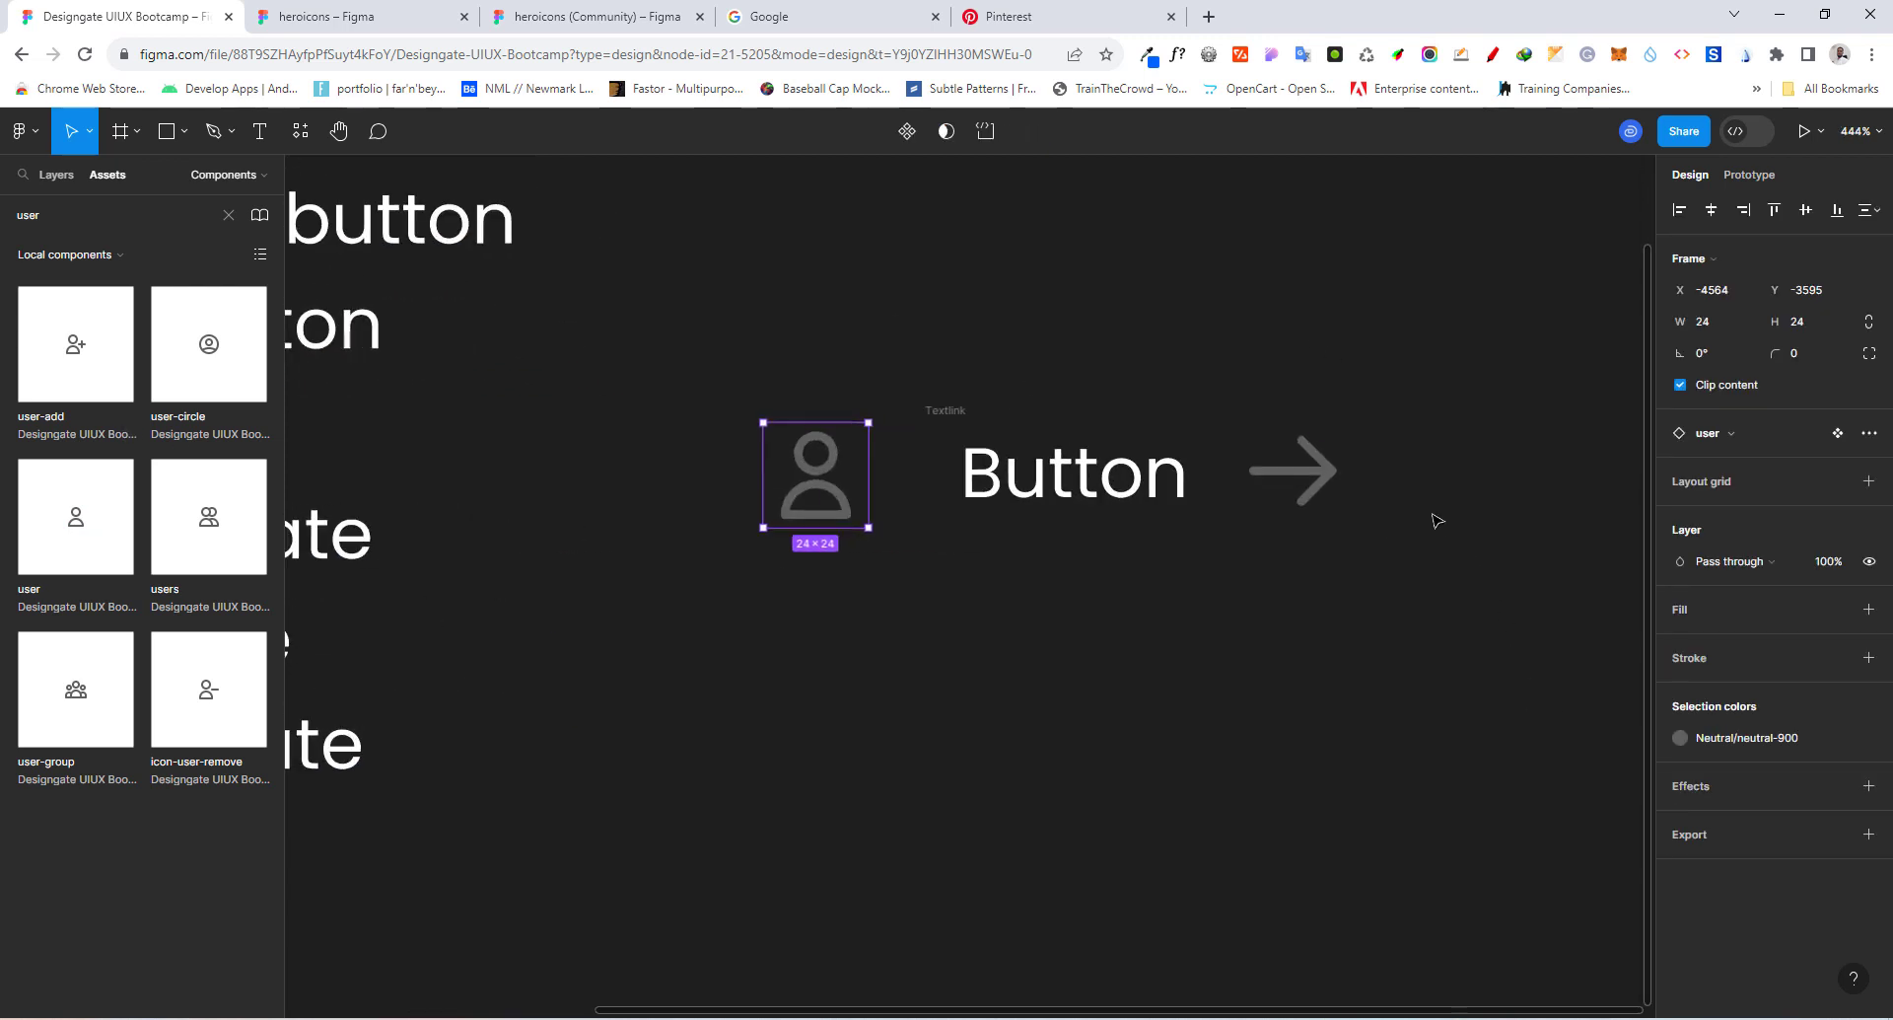
left_click(1282, 477)
left_click(1869, 323)
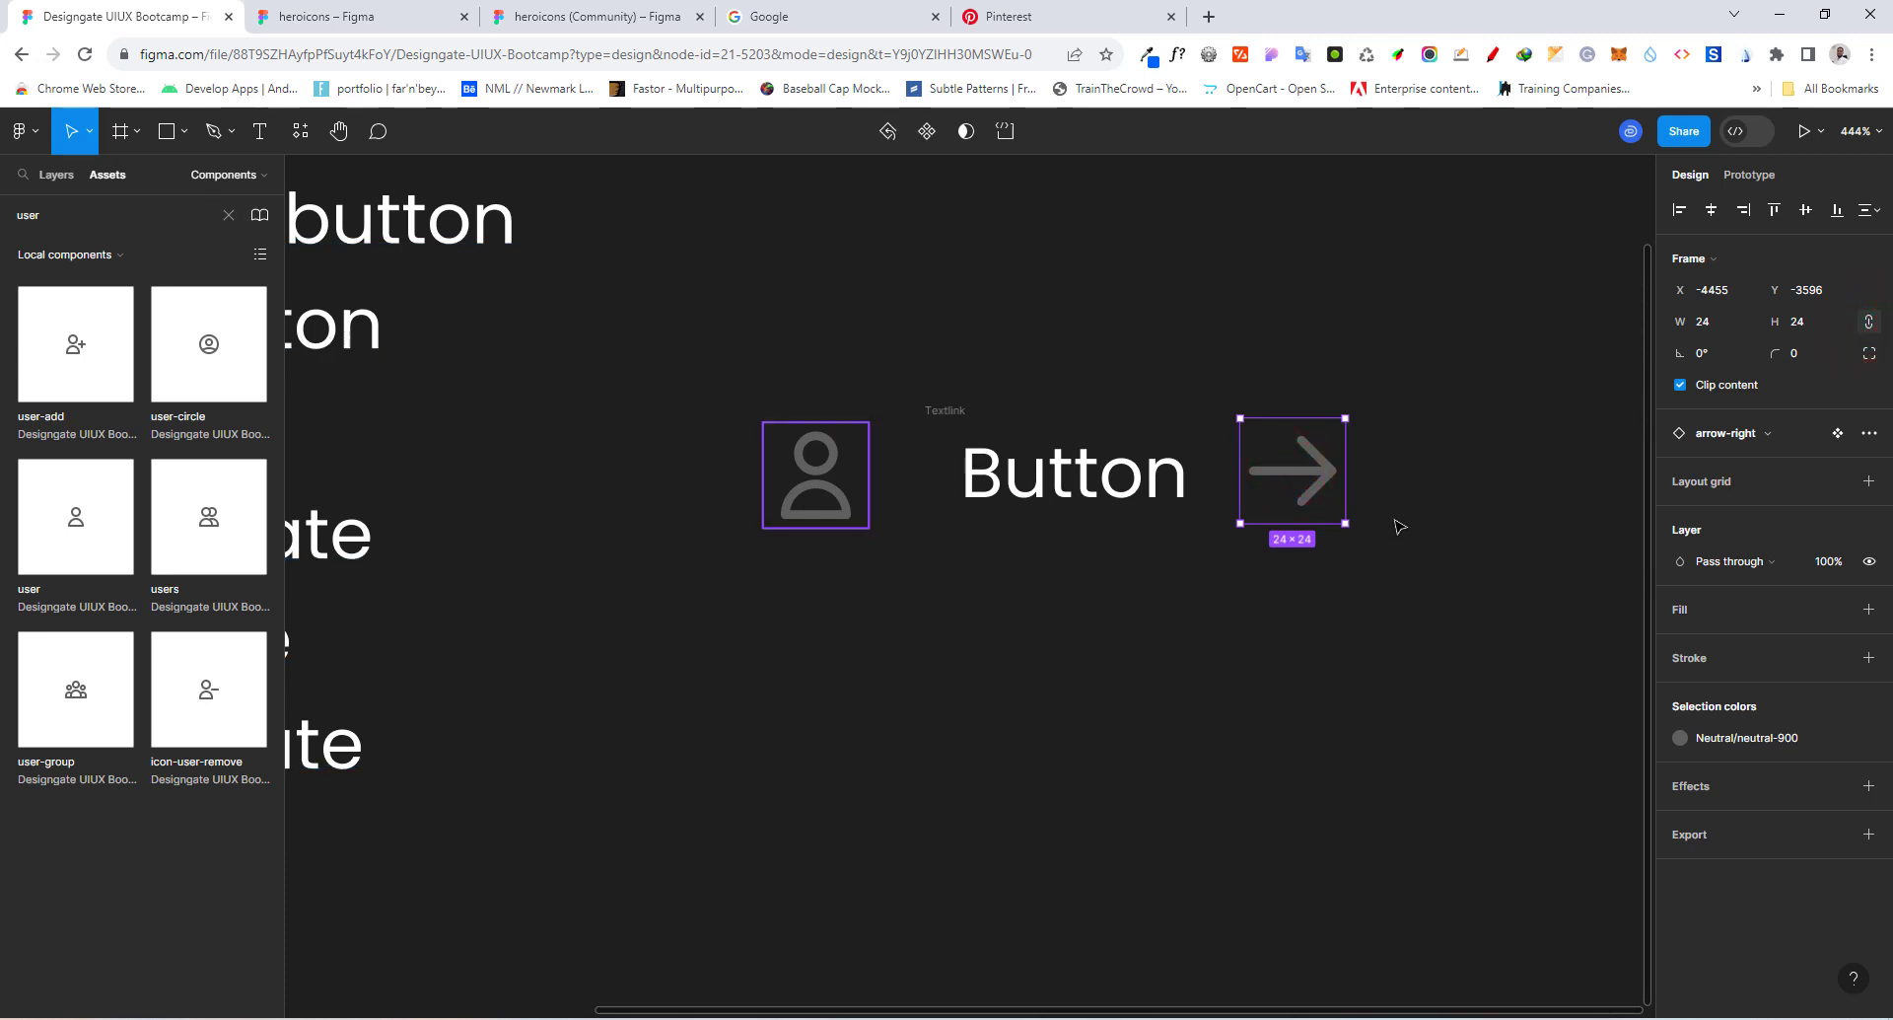
left_click(88, 131)
left_click(75, 201)
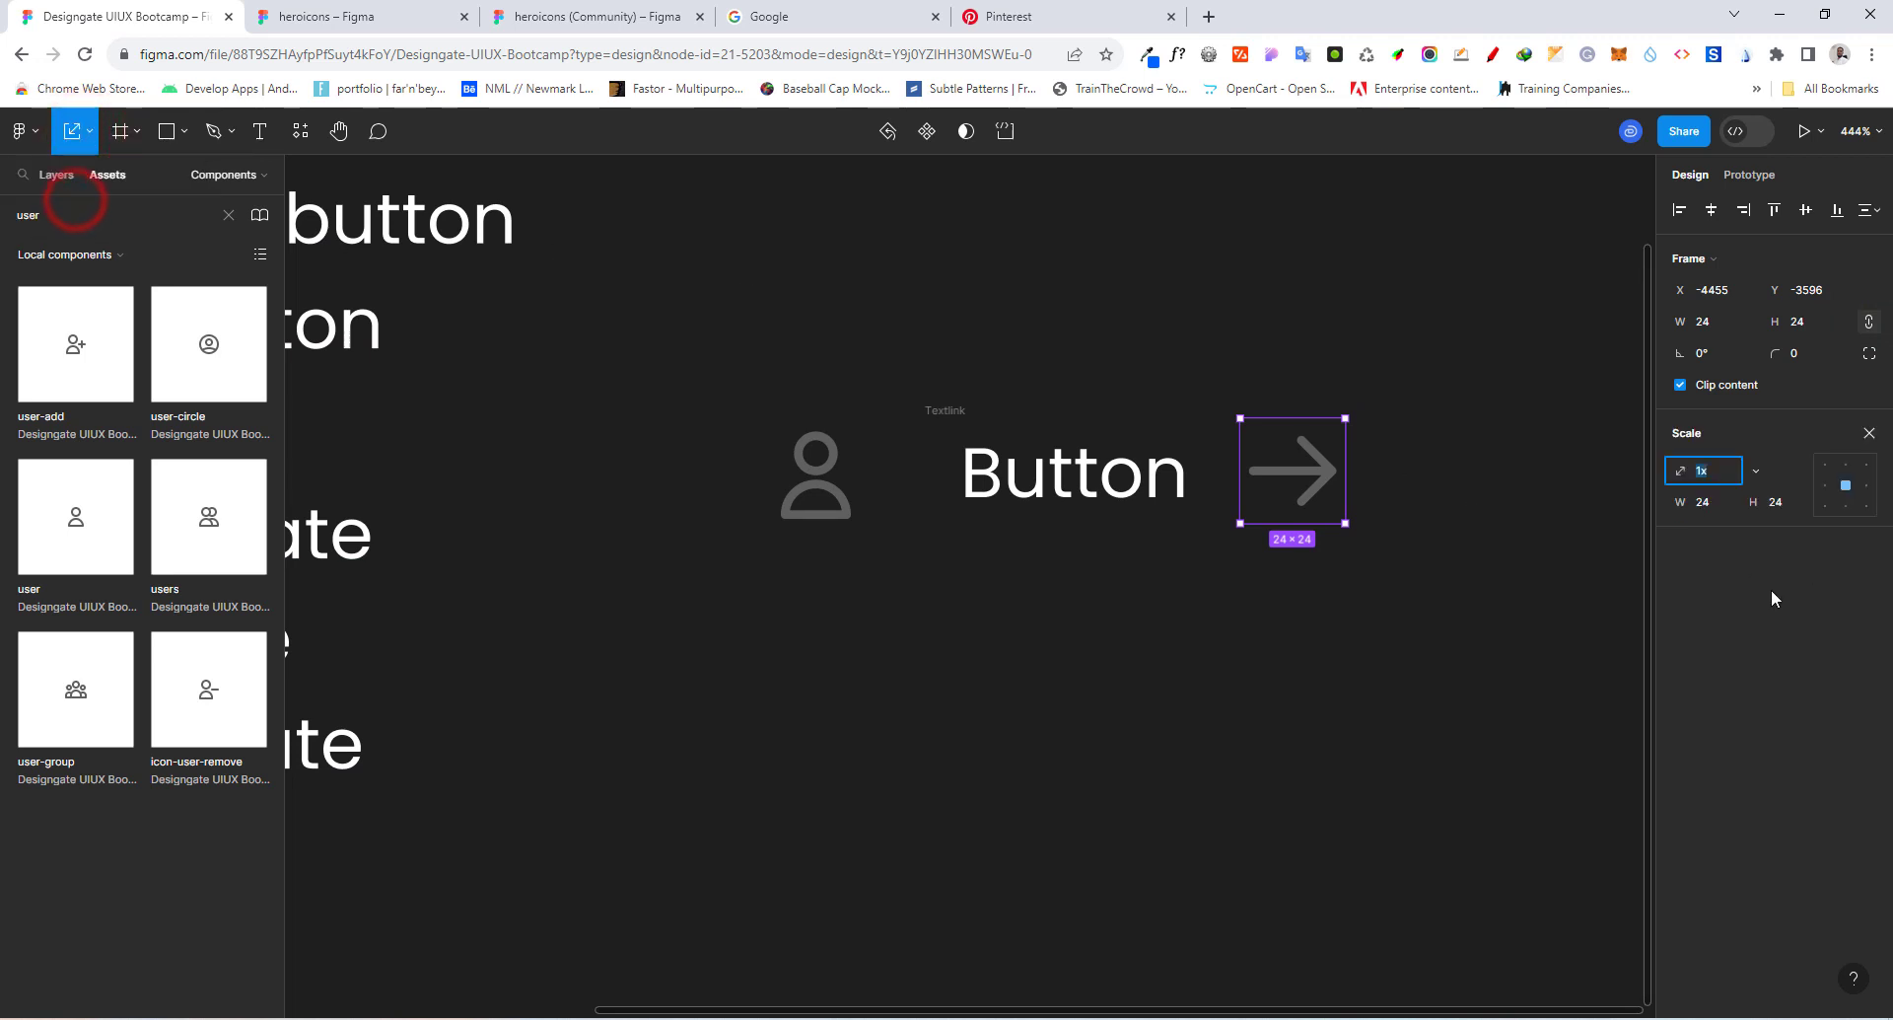
left_click(1712, 506)
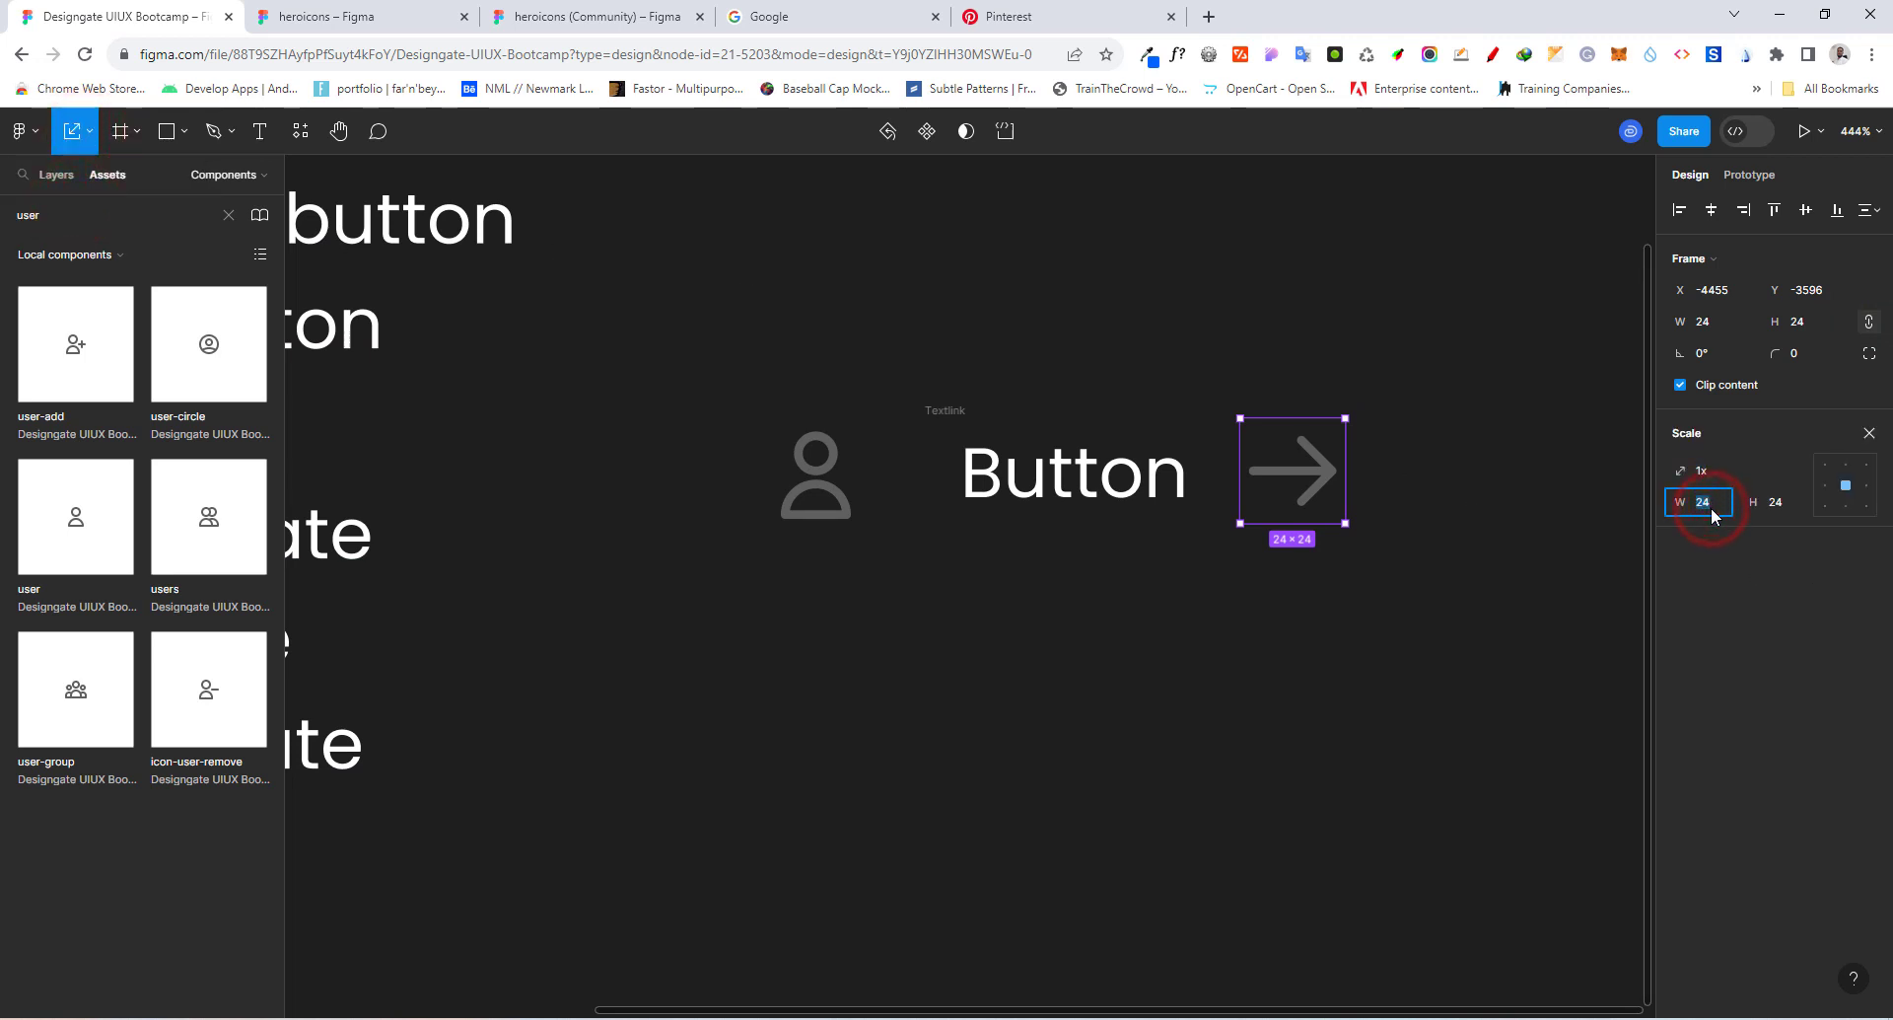
type("16")
key("Return")
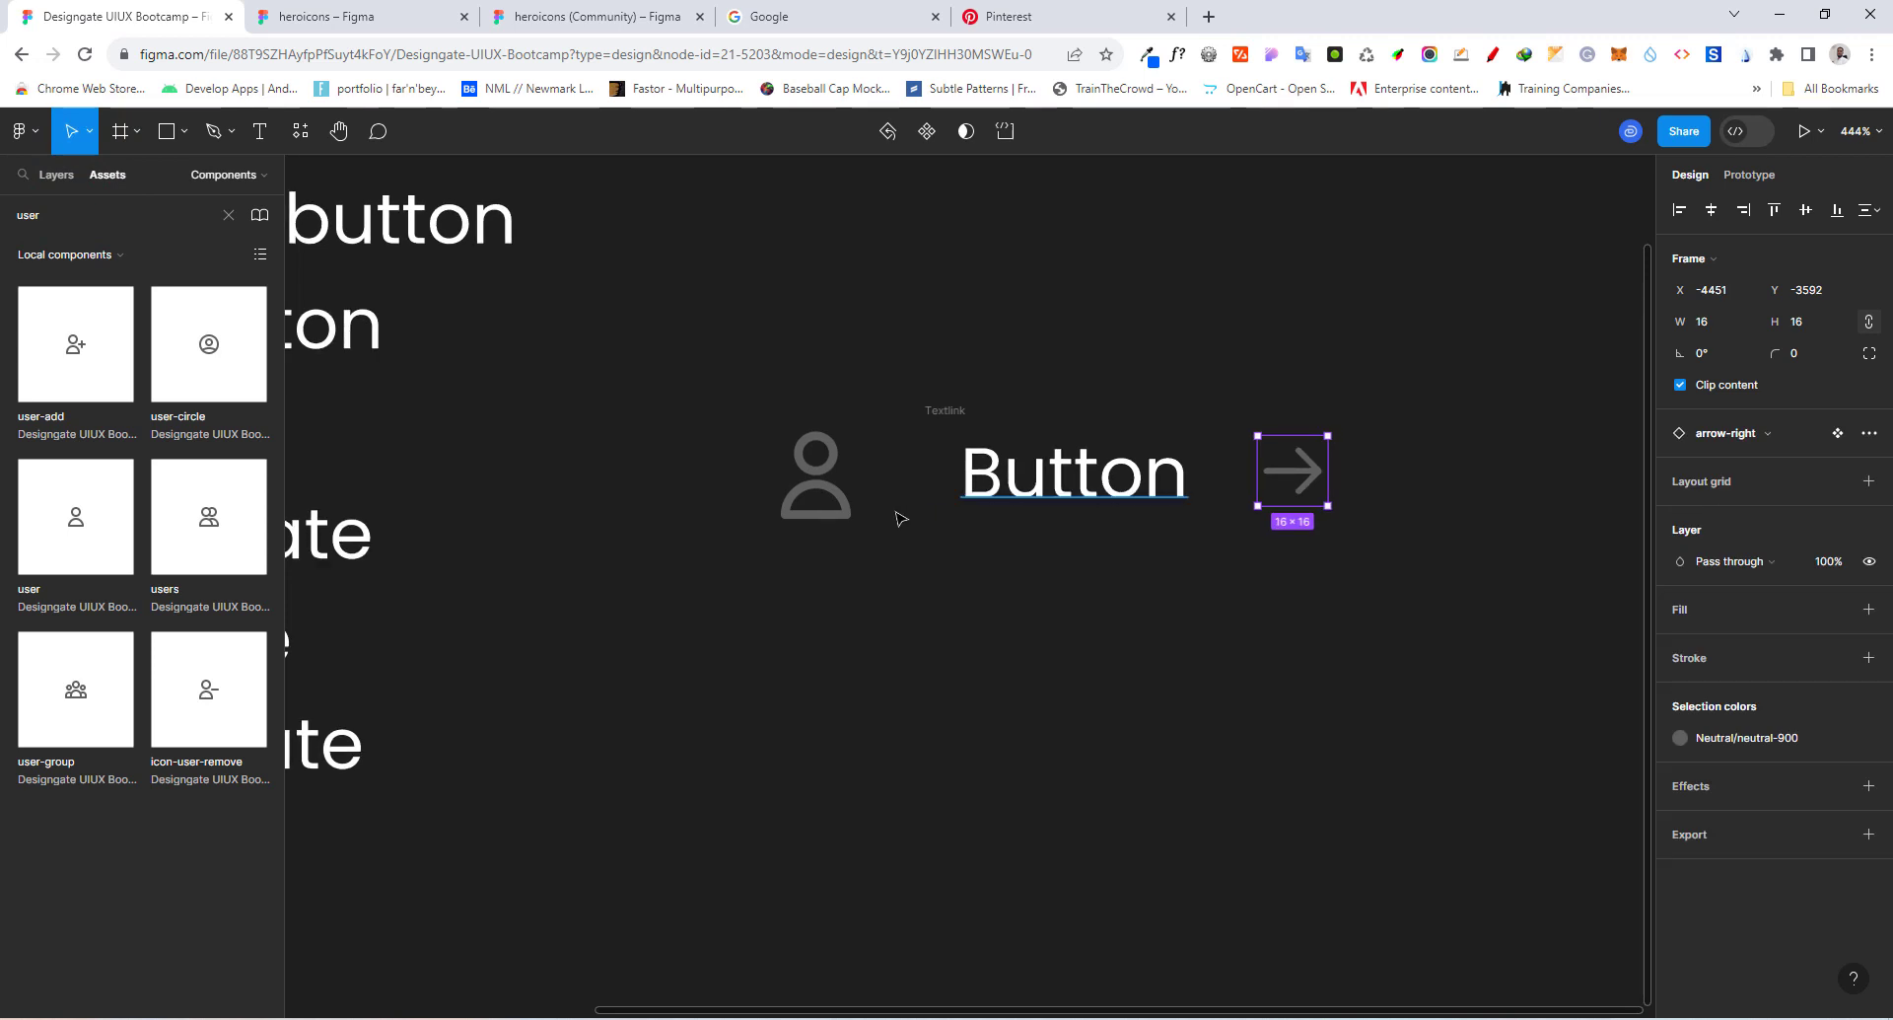
Step: Scale the user icon proportionally to a width of 16
left_click(857, 508)
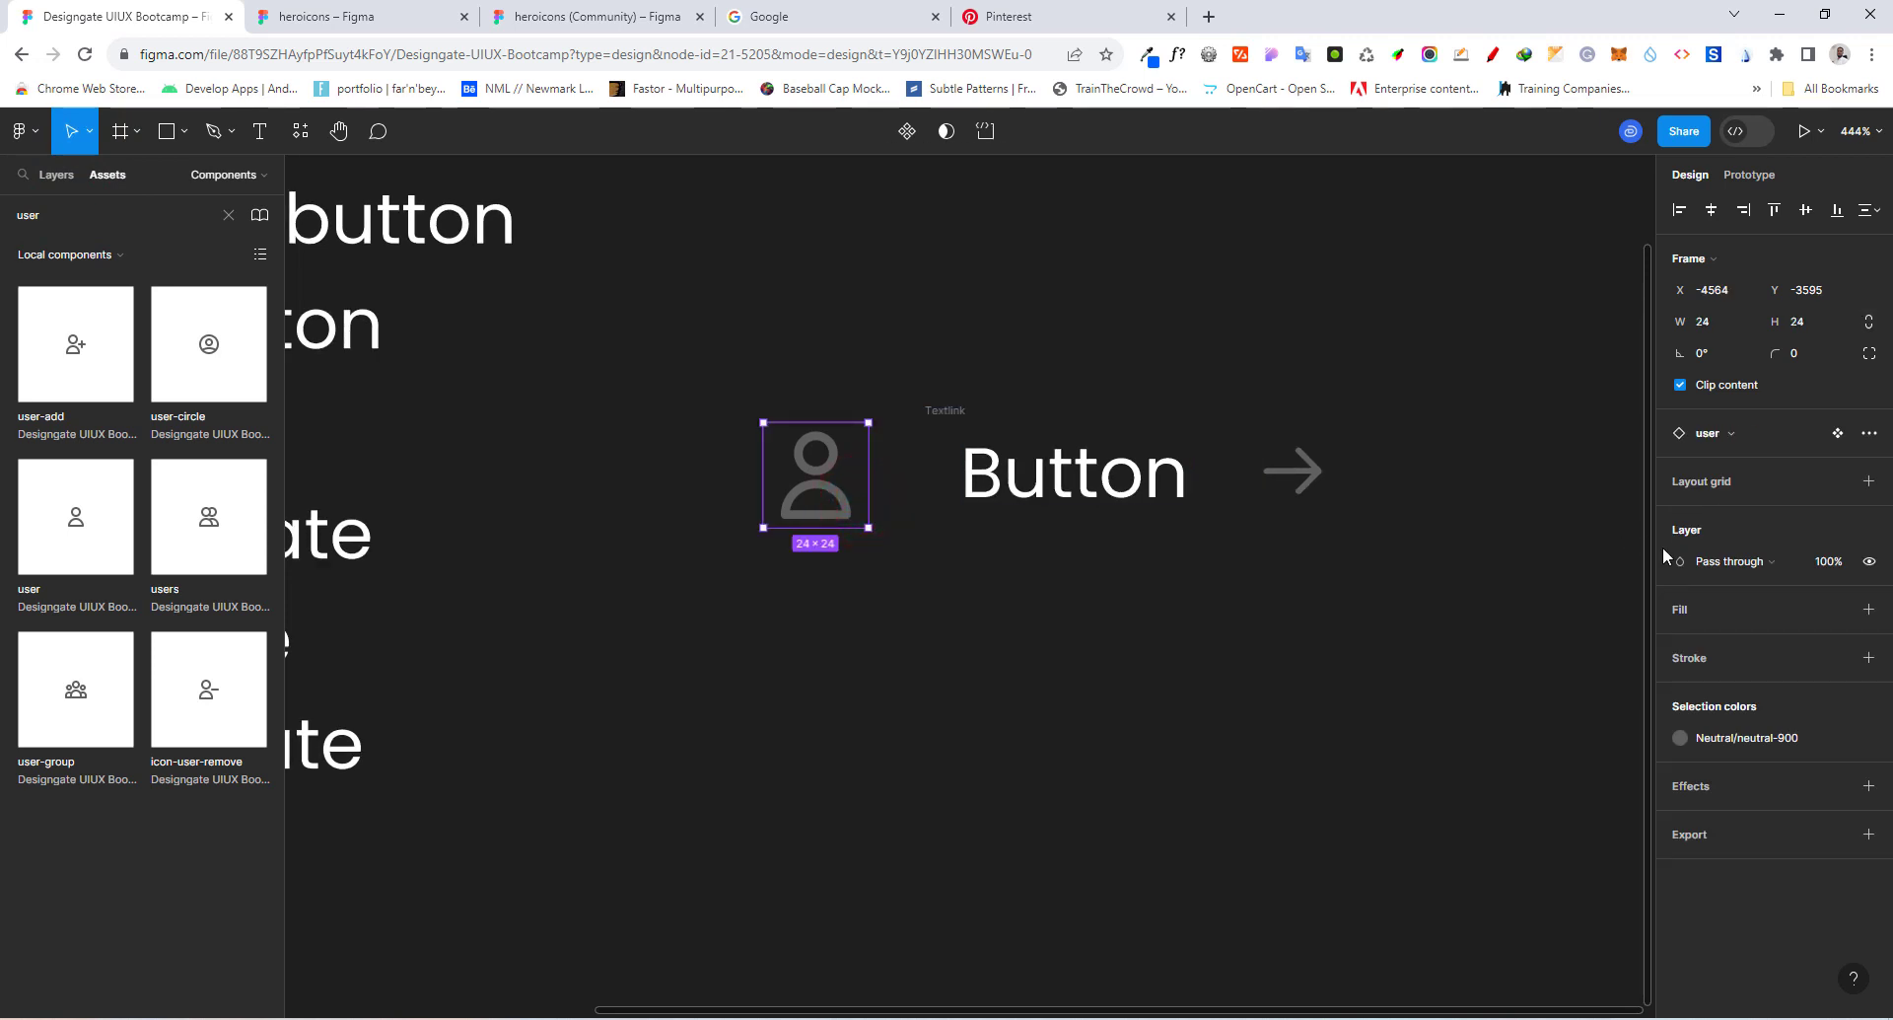
key("k")
left_click(1708, 507)
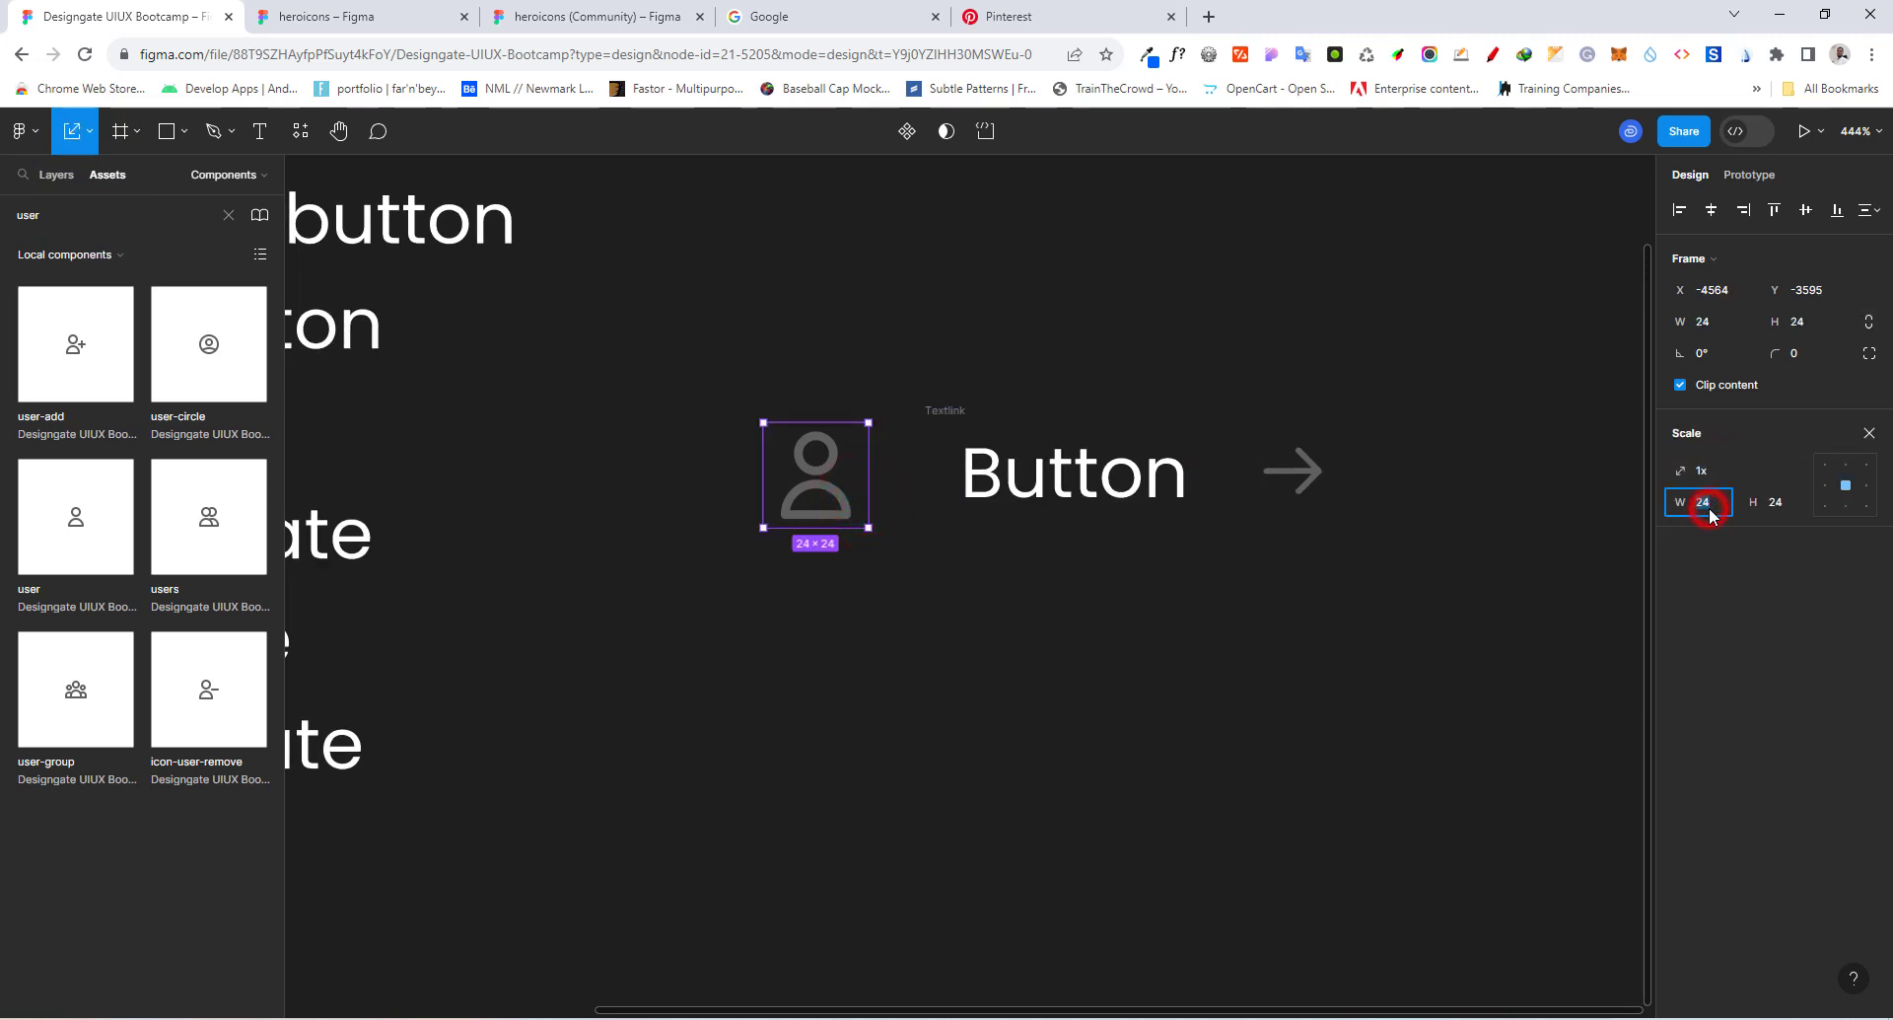
type("16")
key("Return")
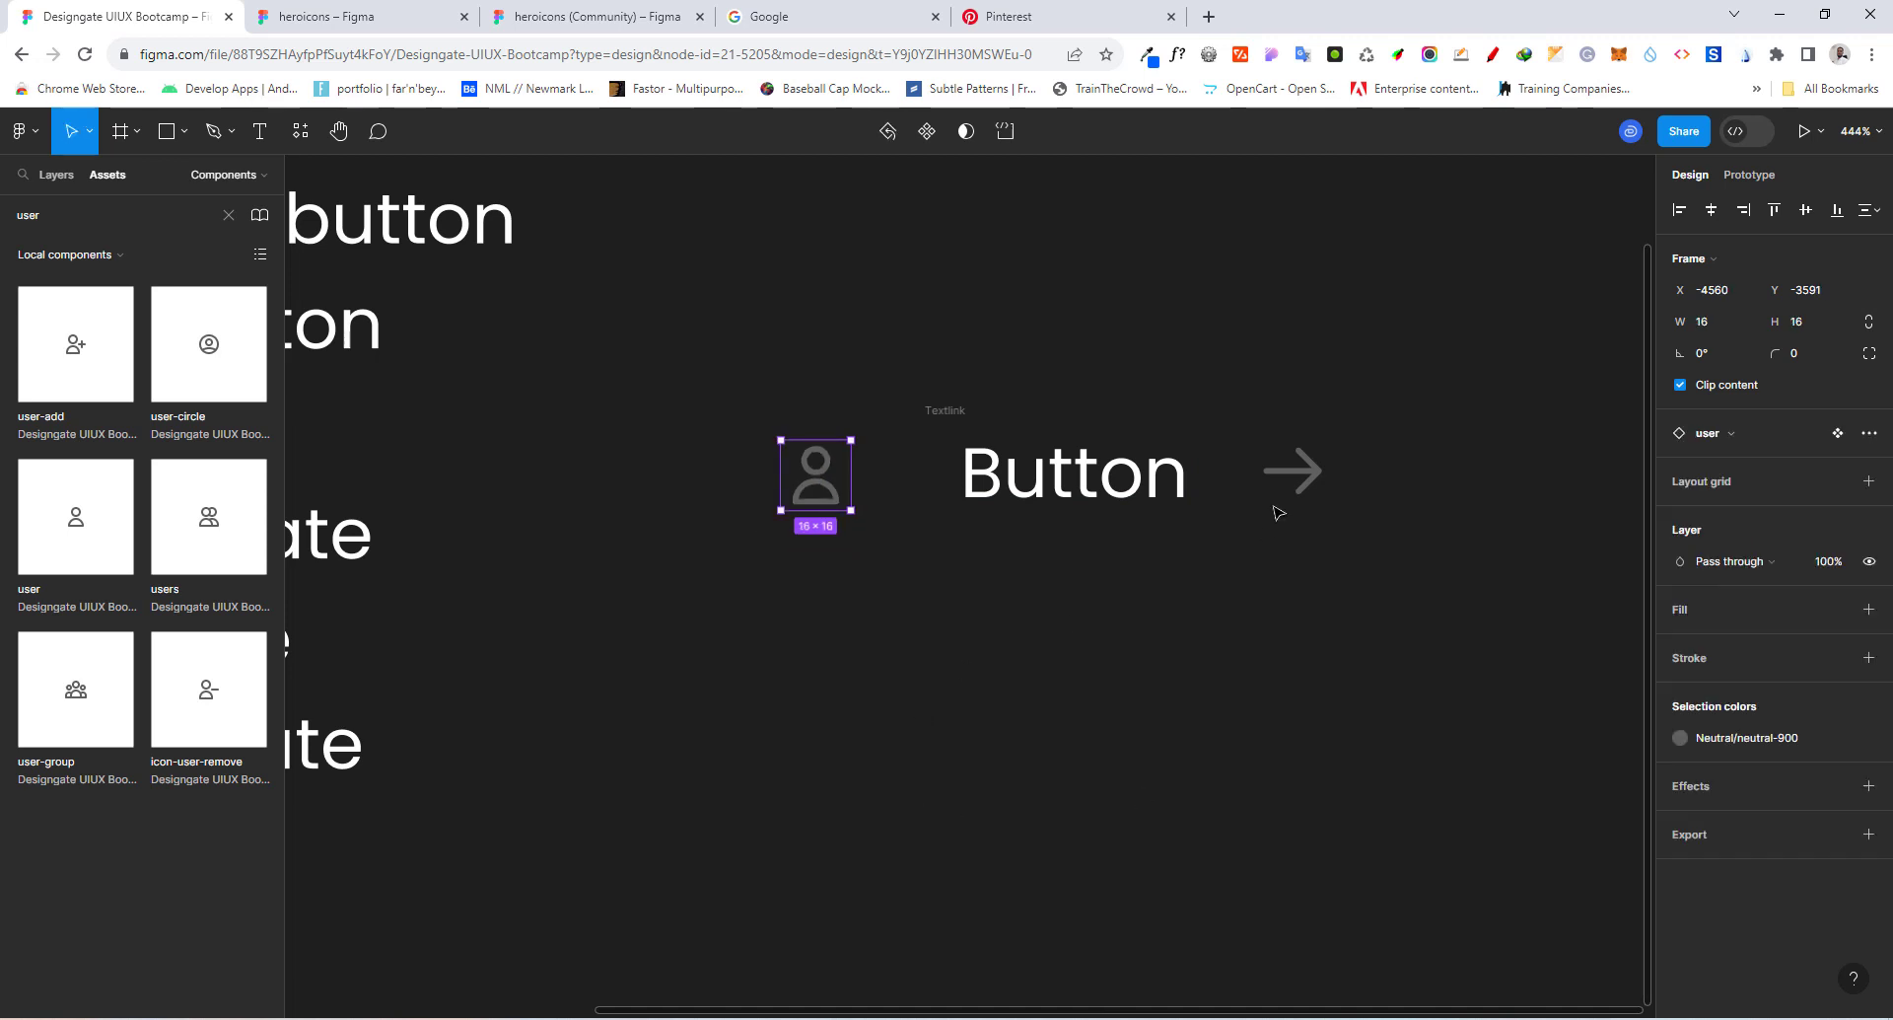
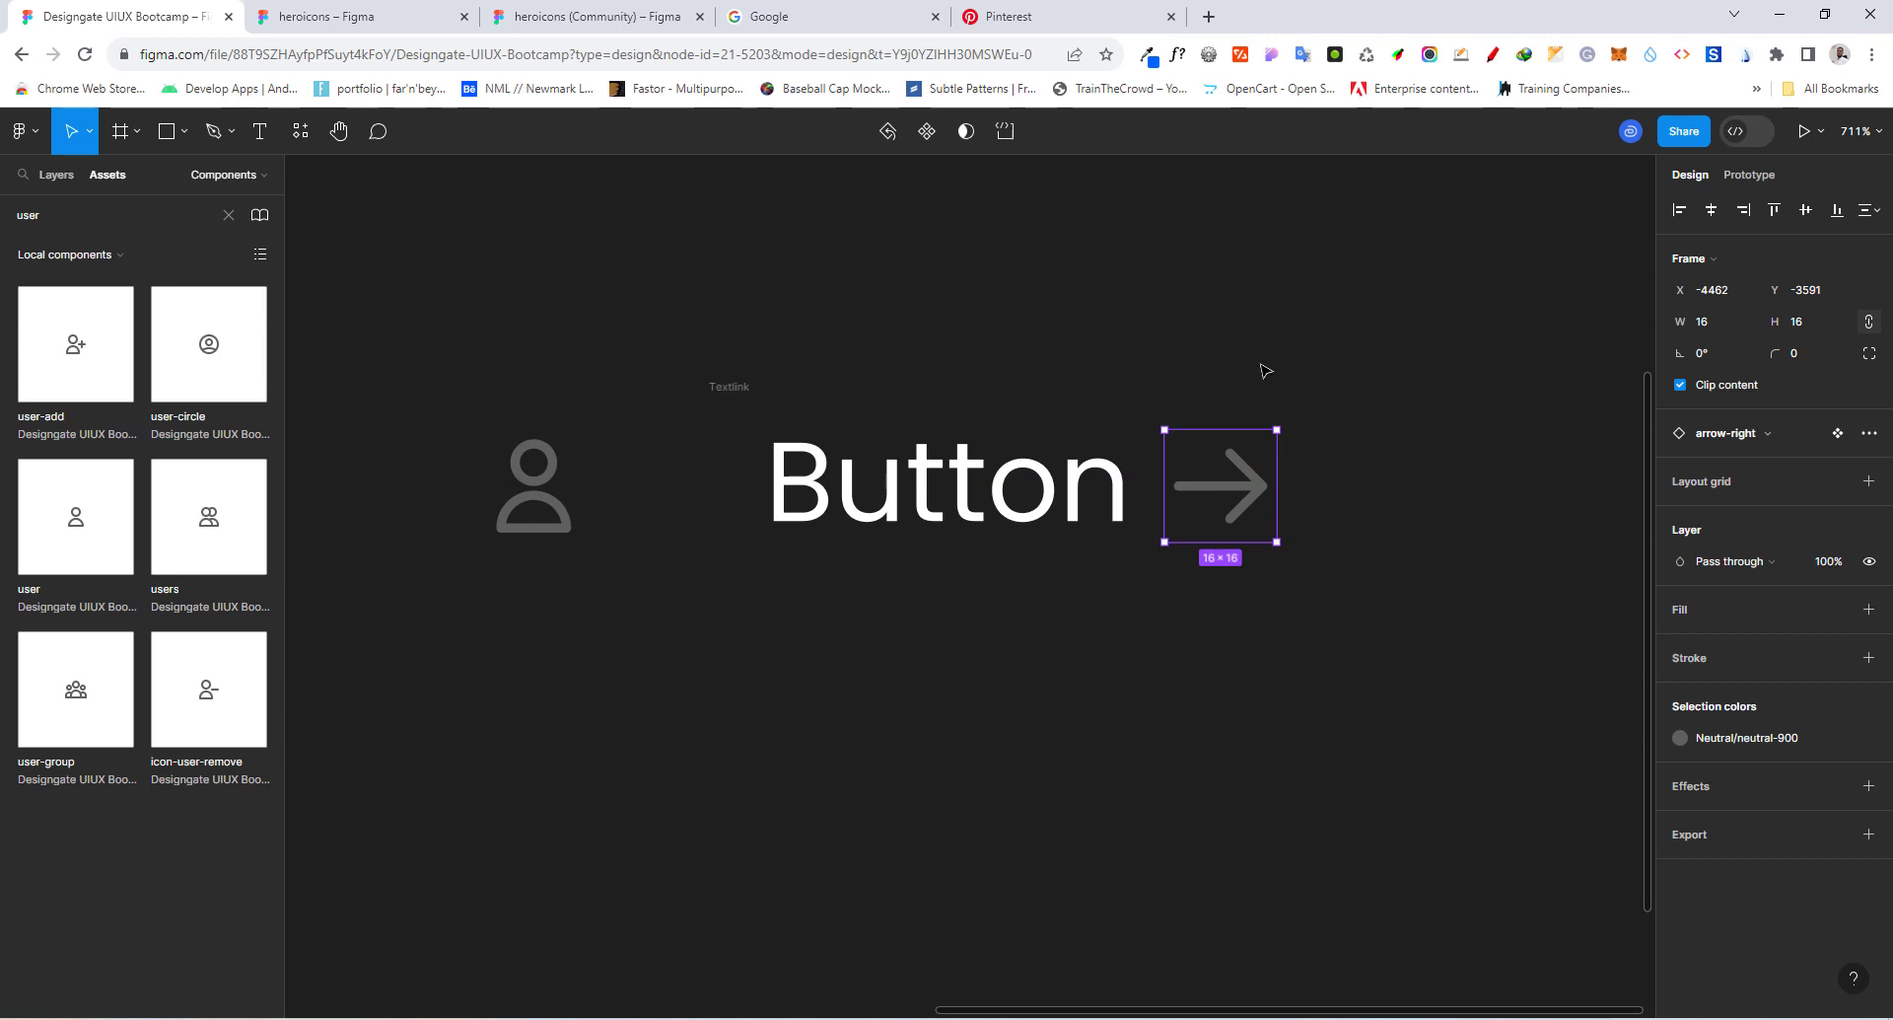
Step: Move the user icon closer to the Button text and recolor both icons with the White color style
left_click_drag(530, 461, 619, 454)
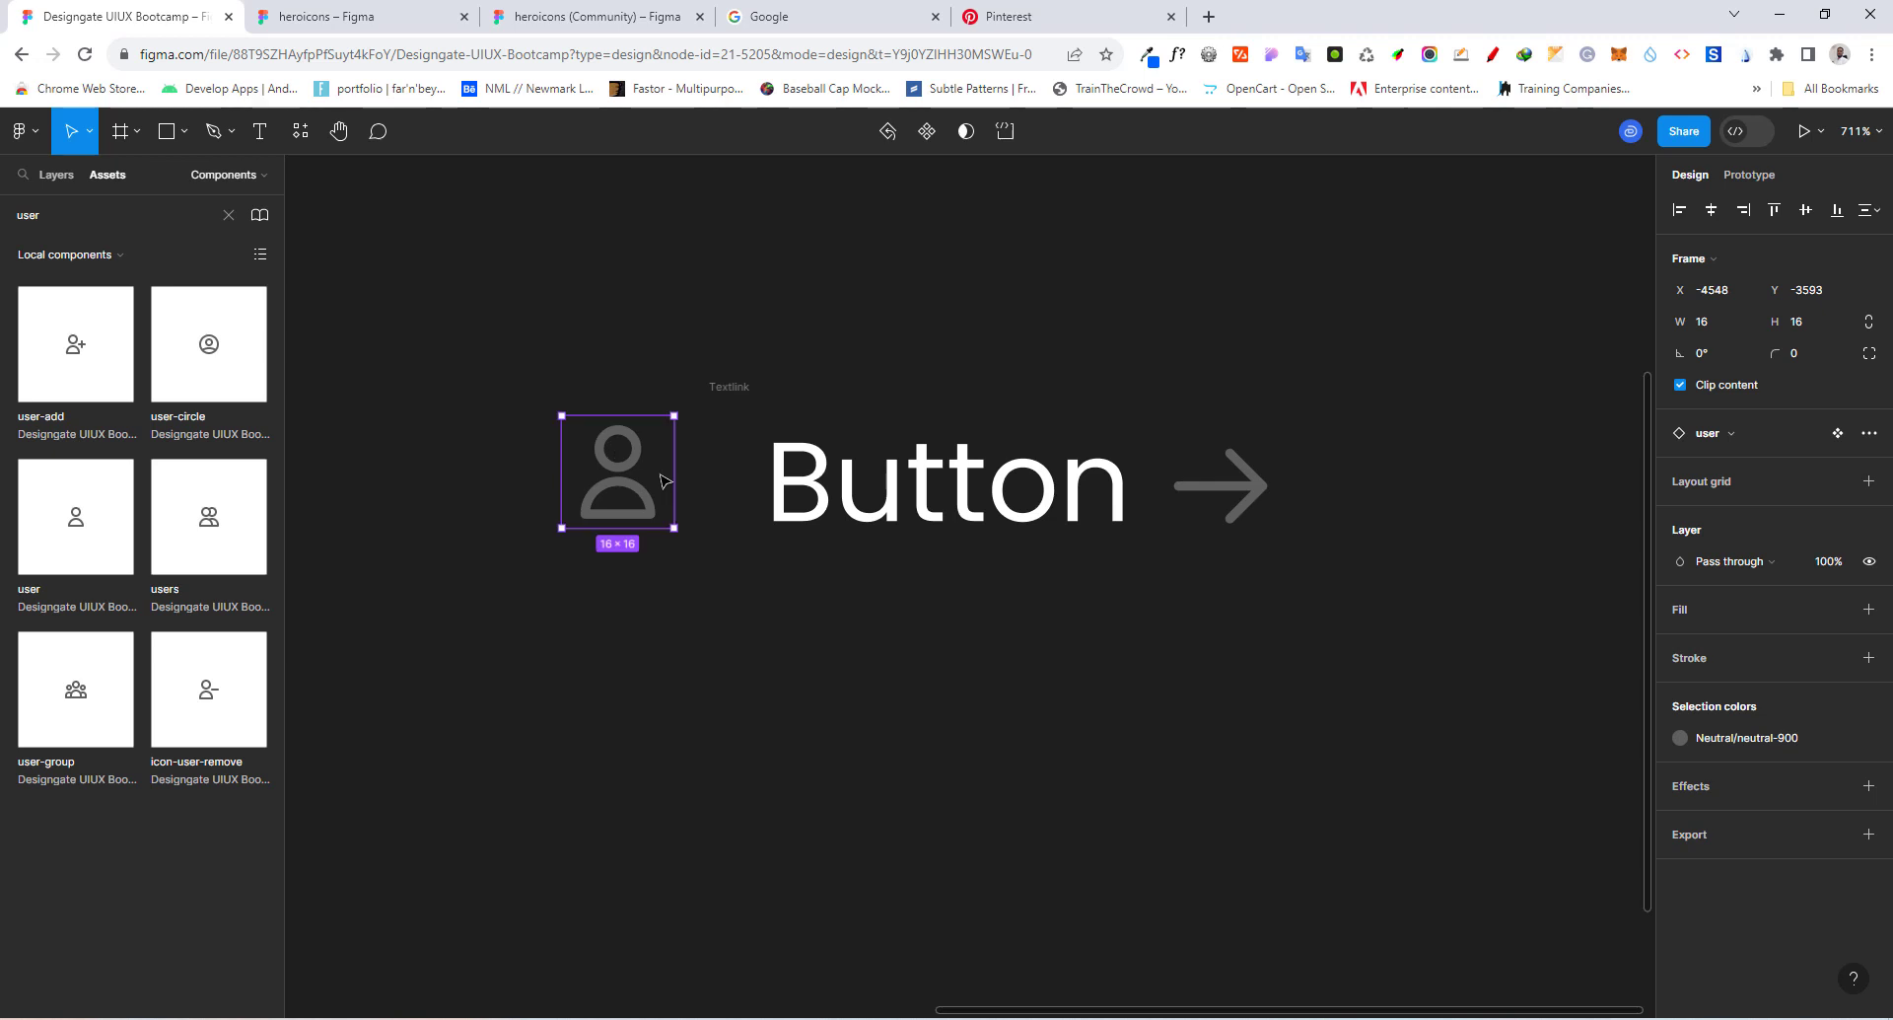
left_click(1215, 511, "shift")
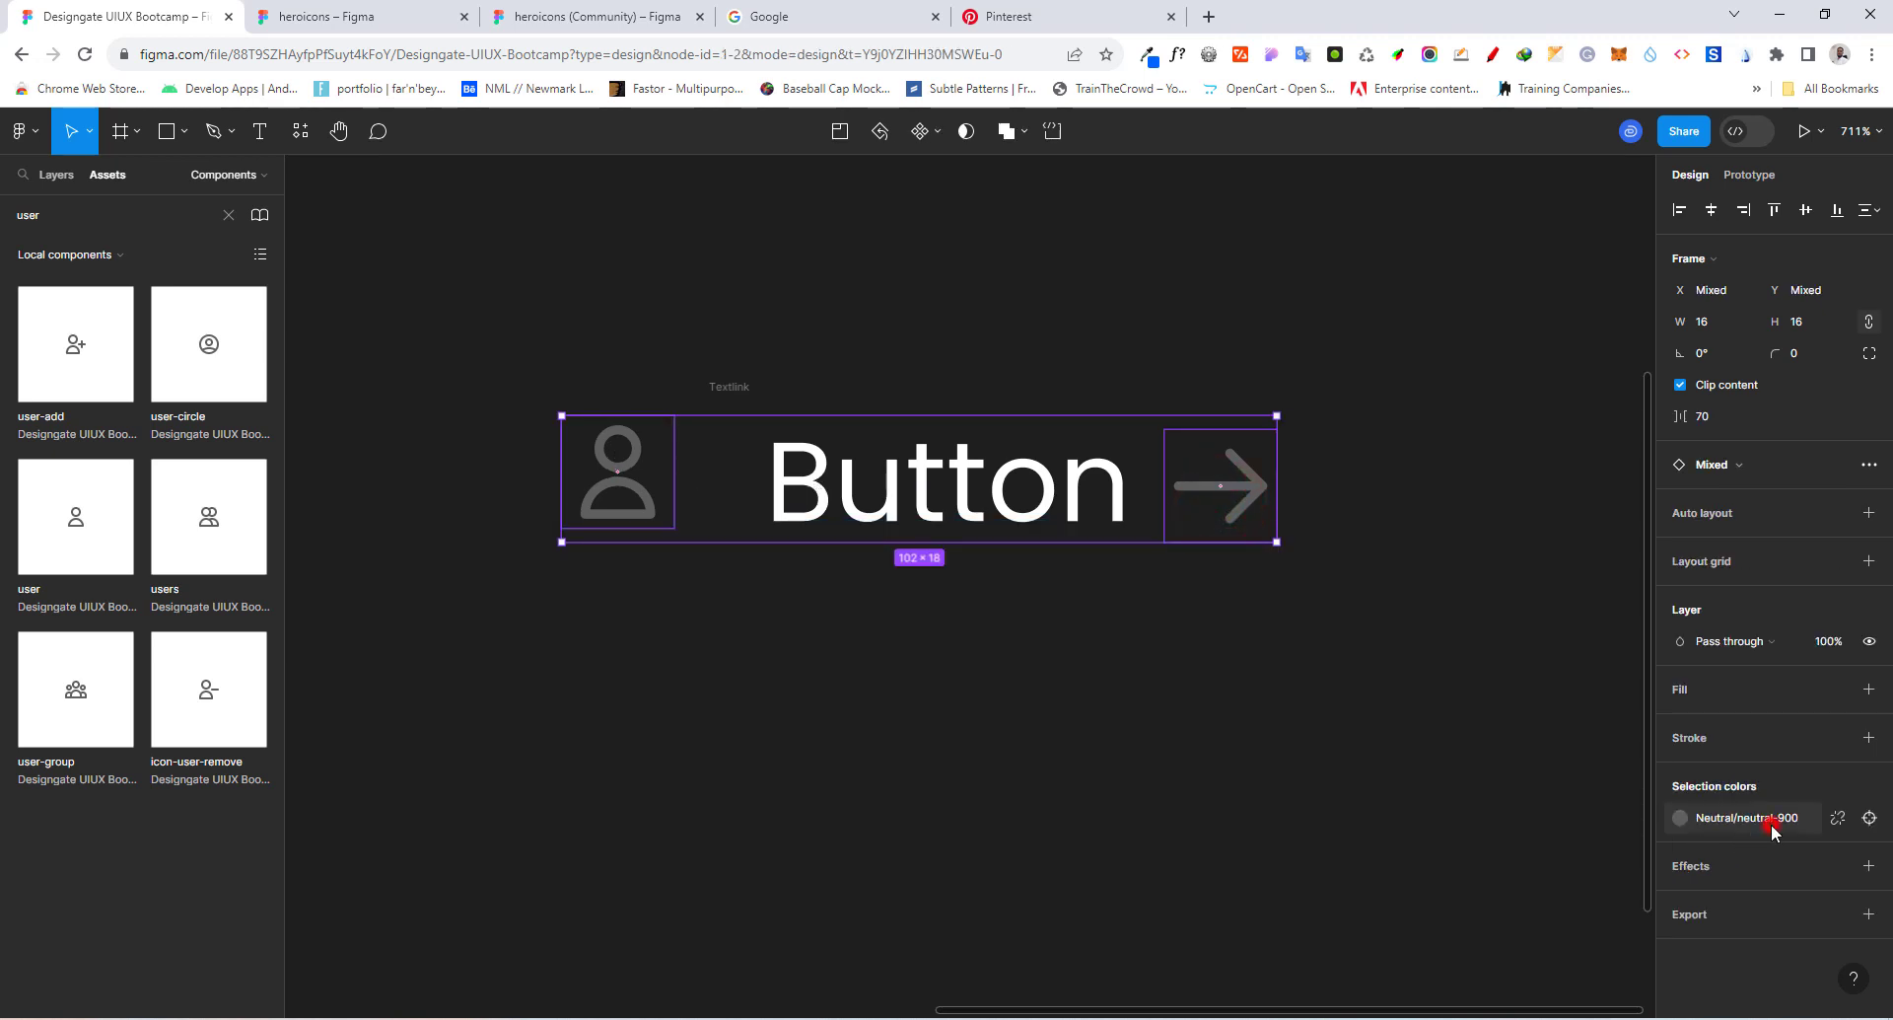
left_click(1772, 831)
scroll(1511, 772, "down", 5)
scroll(1514, 774, "up", 10)
left_click(1496, 734)
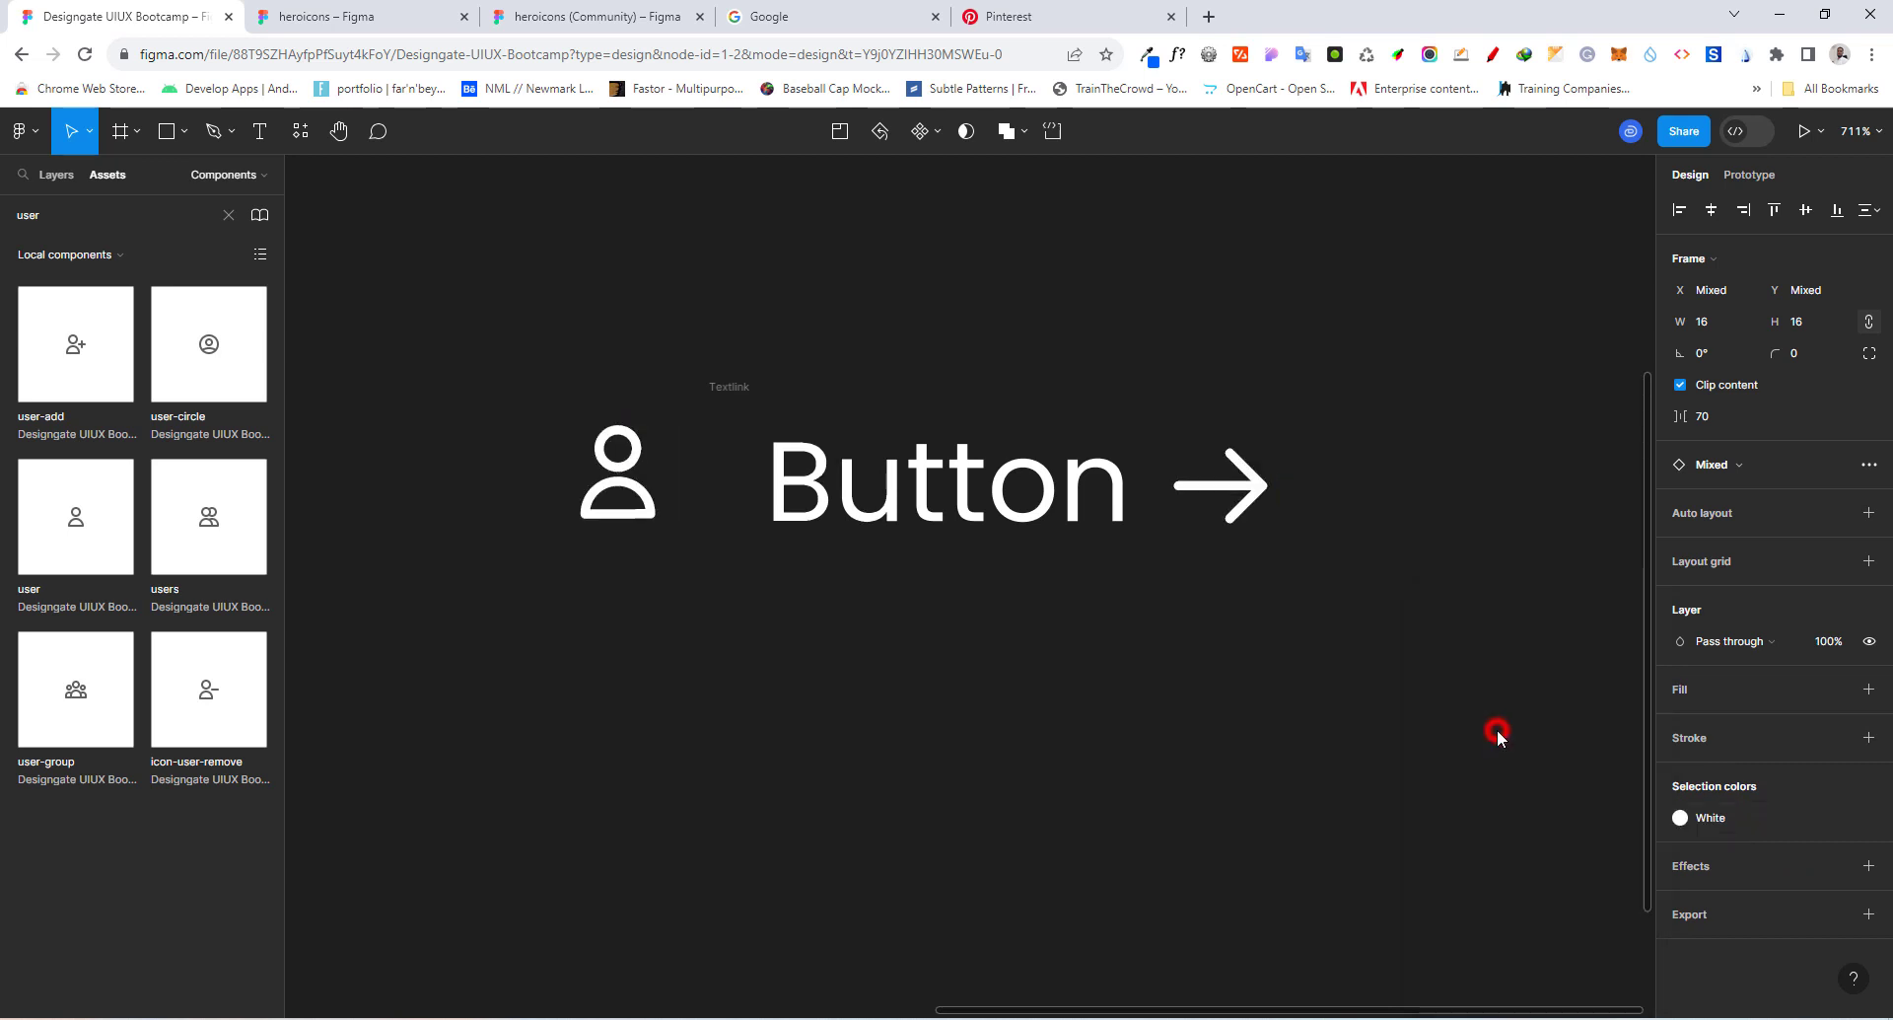
Step: Wrap the user icon, Textlink and arrow icon together in an auto layout frame with centered alignment
left_click(663, 630)
left_click_drag(442, 315, 1373, 605)
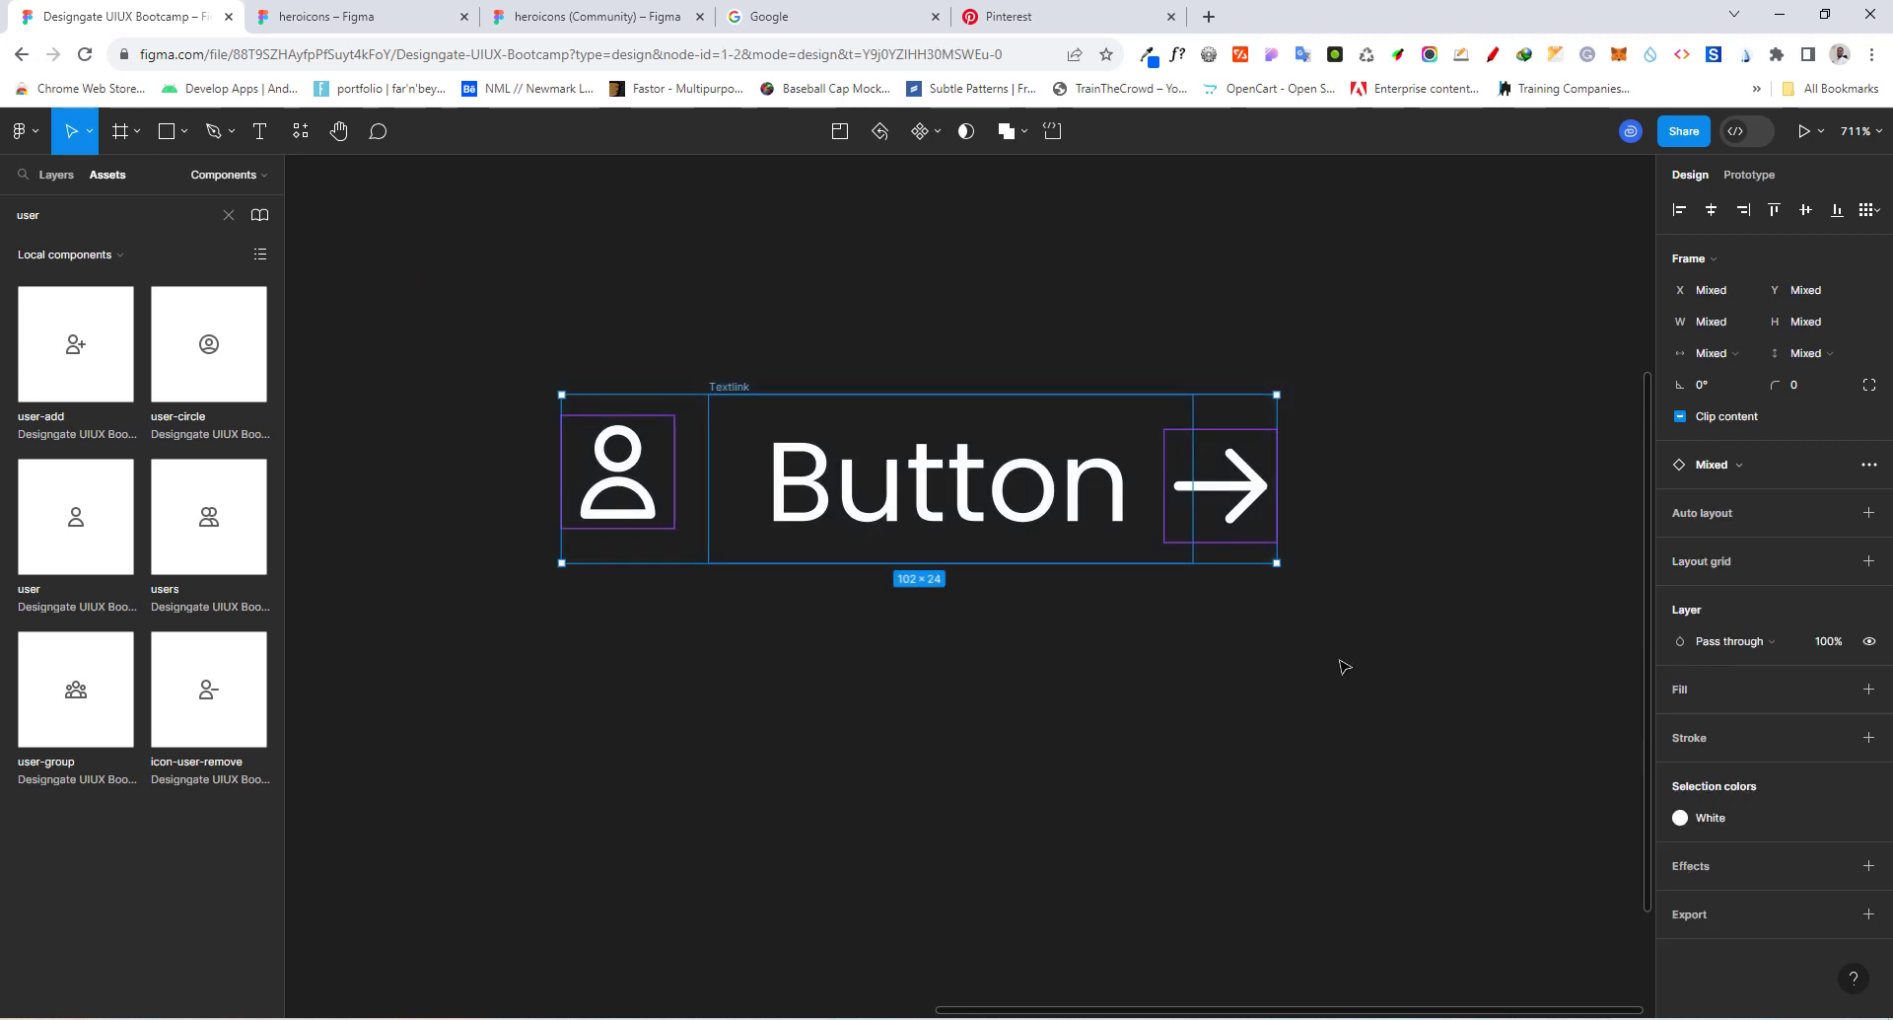
key("shift+a")
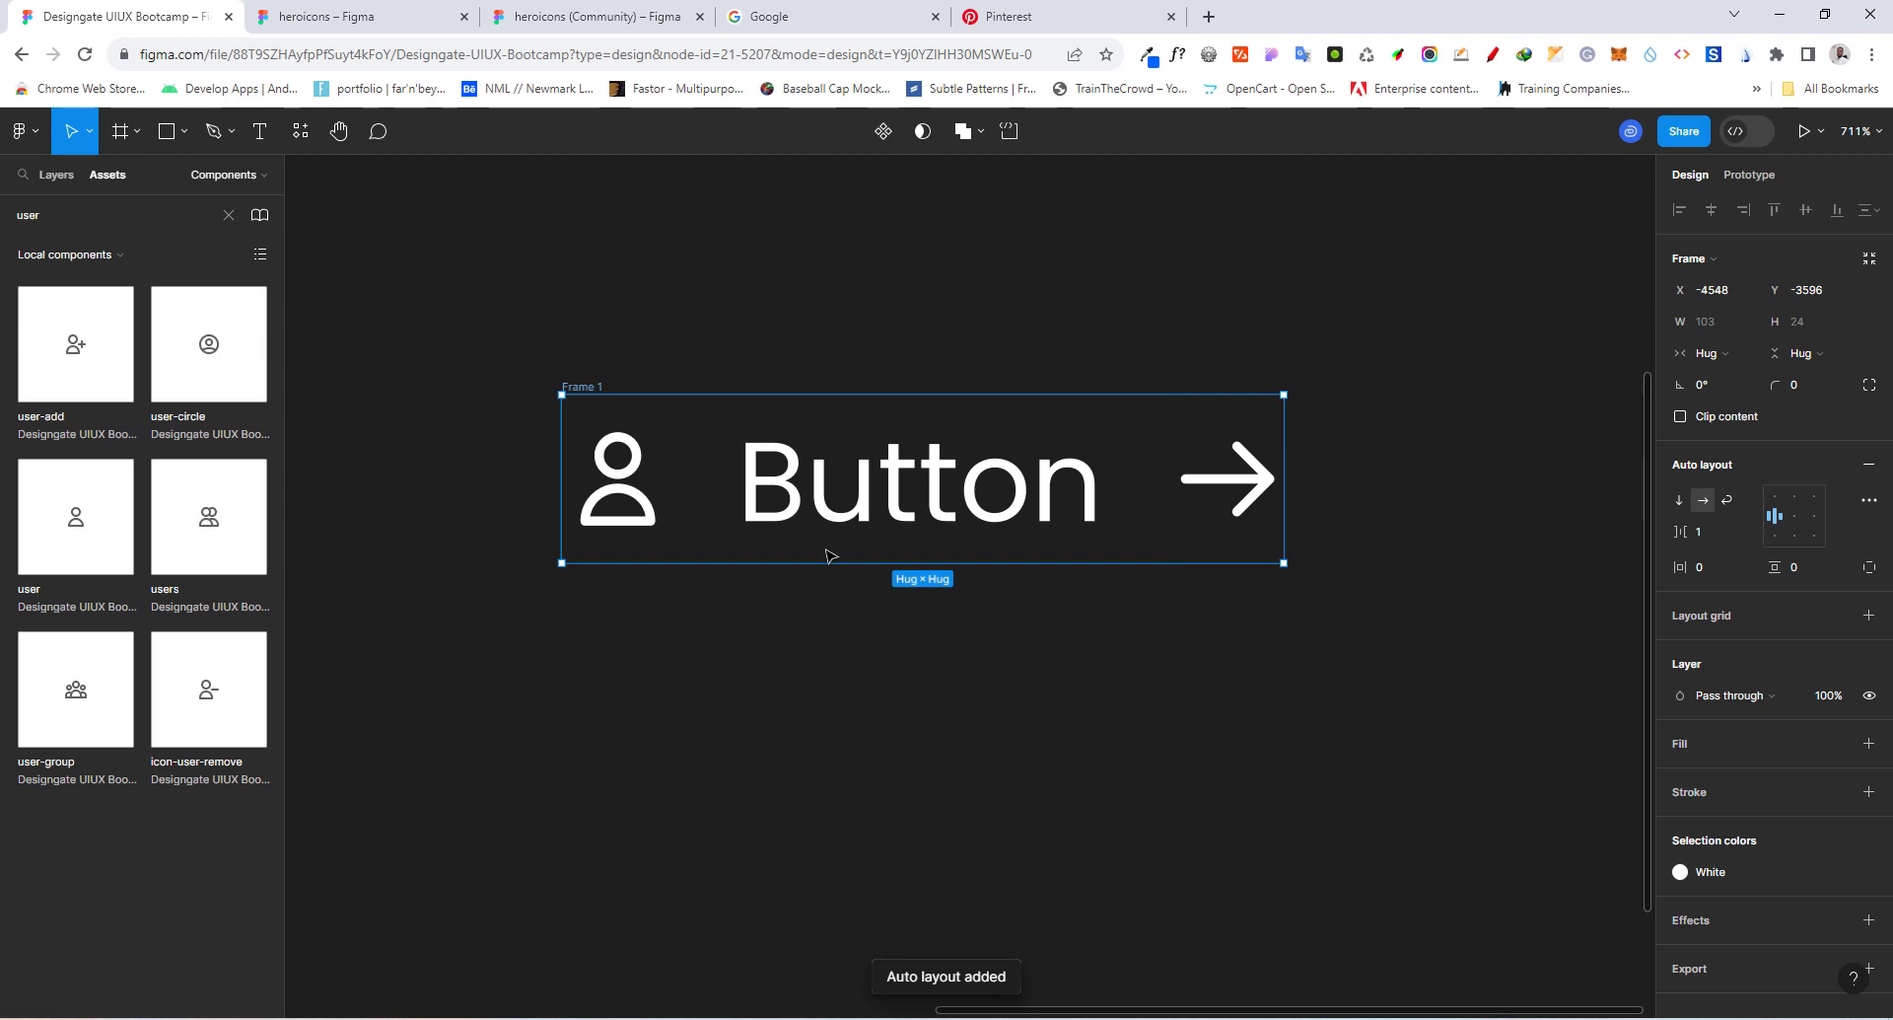
left_click(1793, 520)
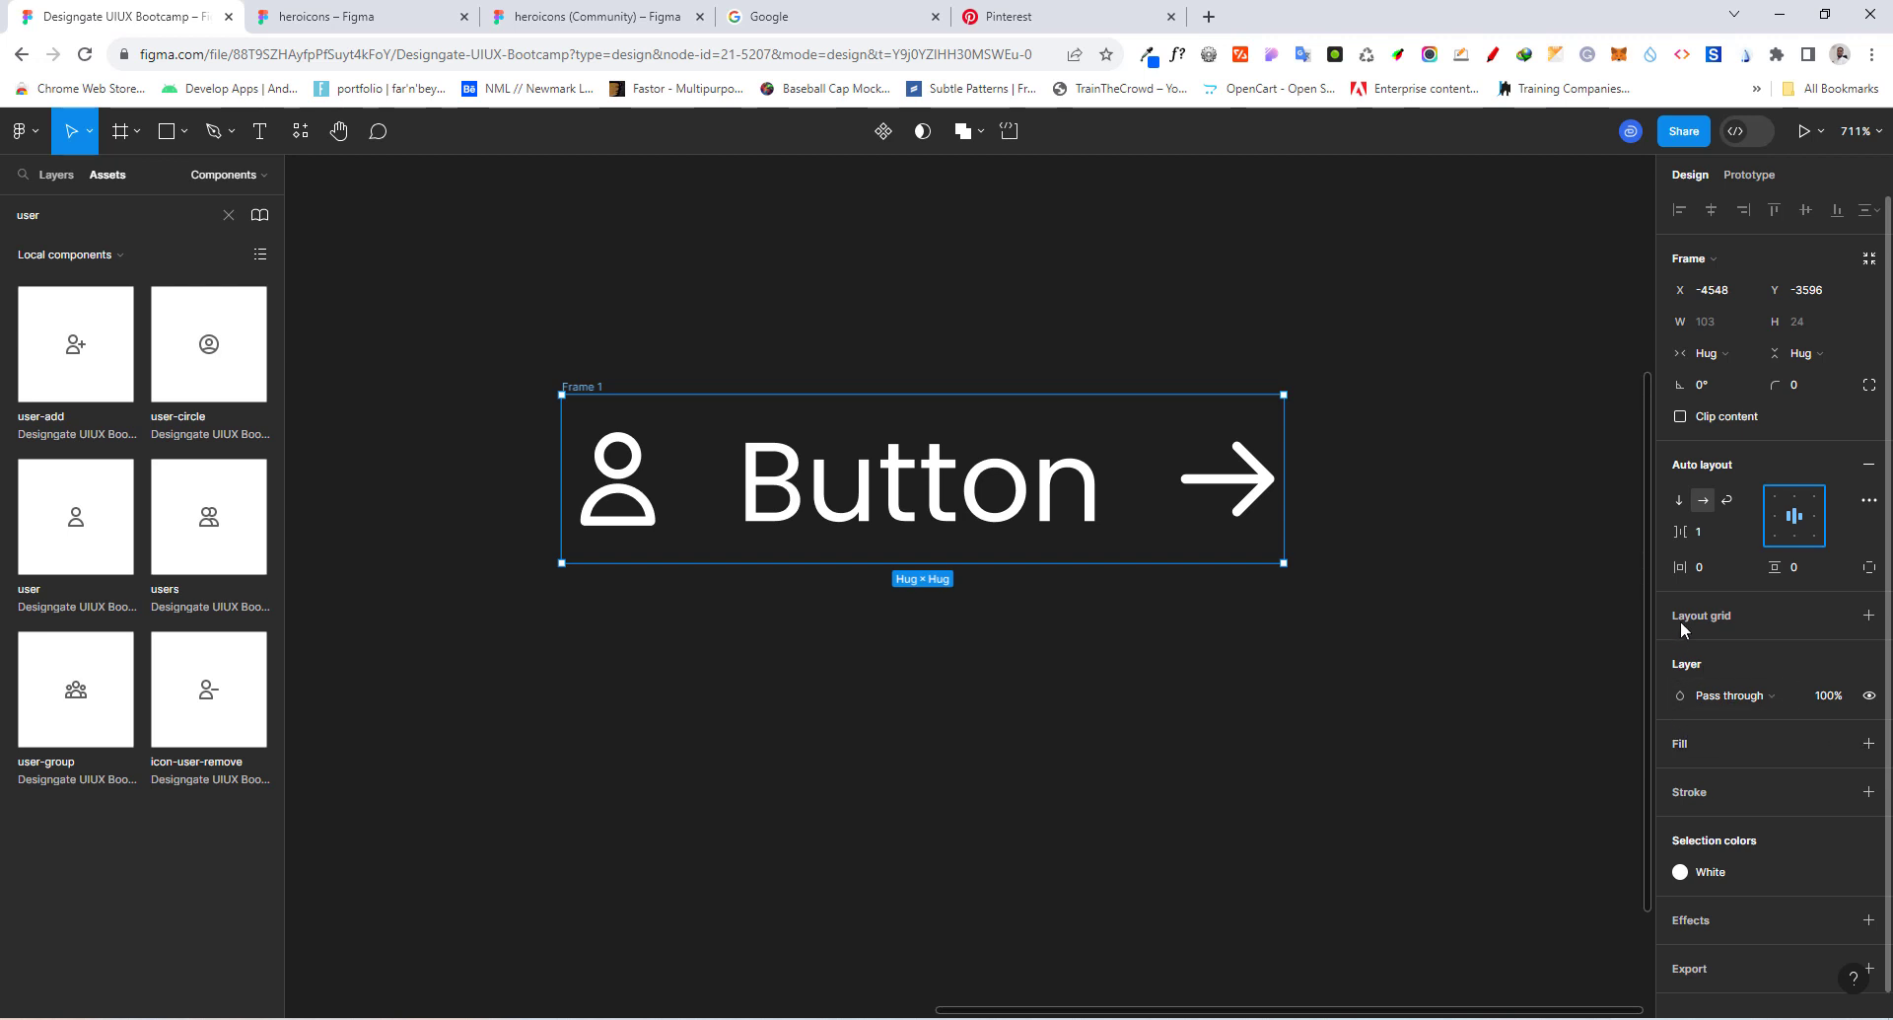
Step: Set the outer button frame's horizontal padding to 32 and vertical padding to 16, and move the frame up to Y -3621
left_click(1701, 571)
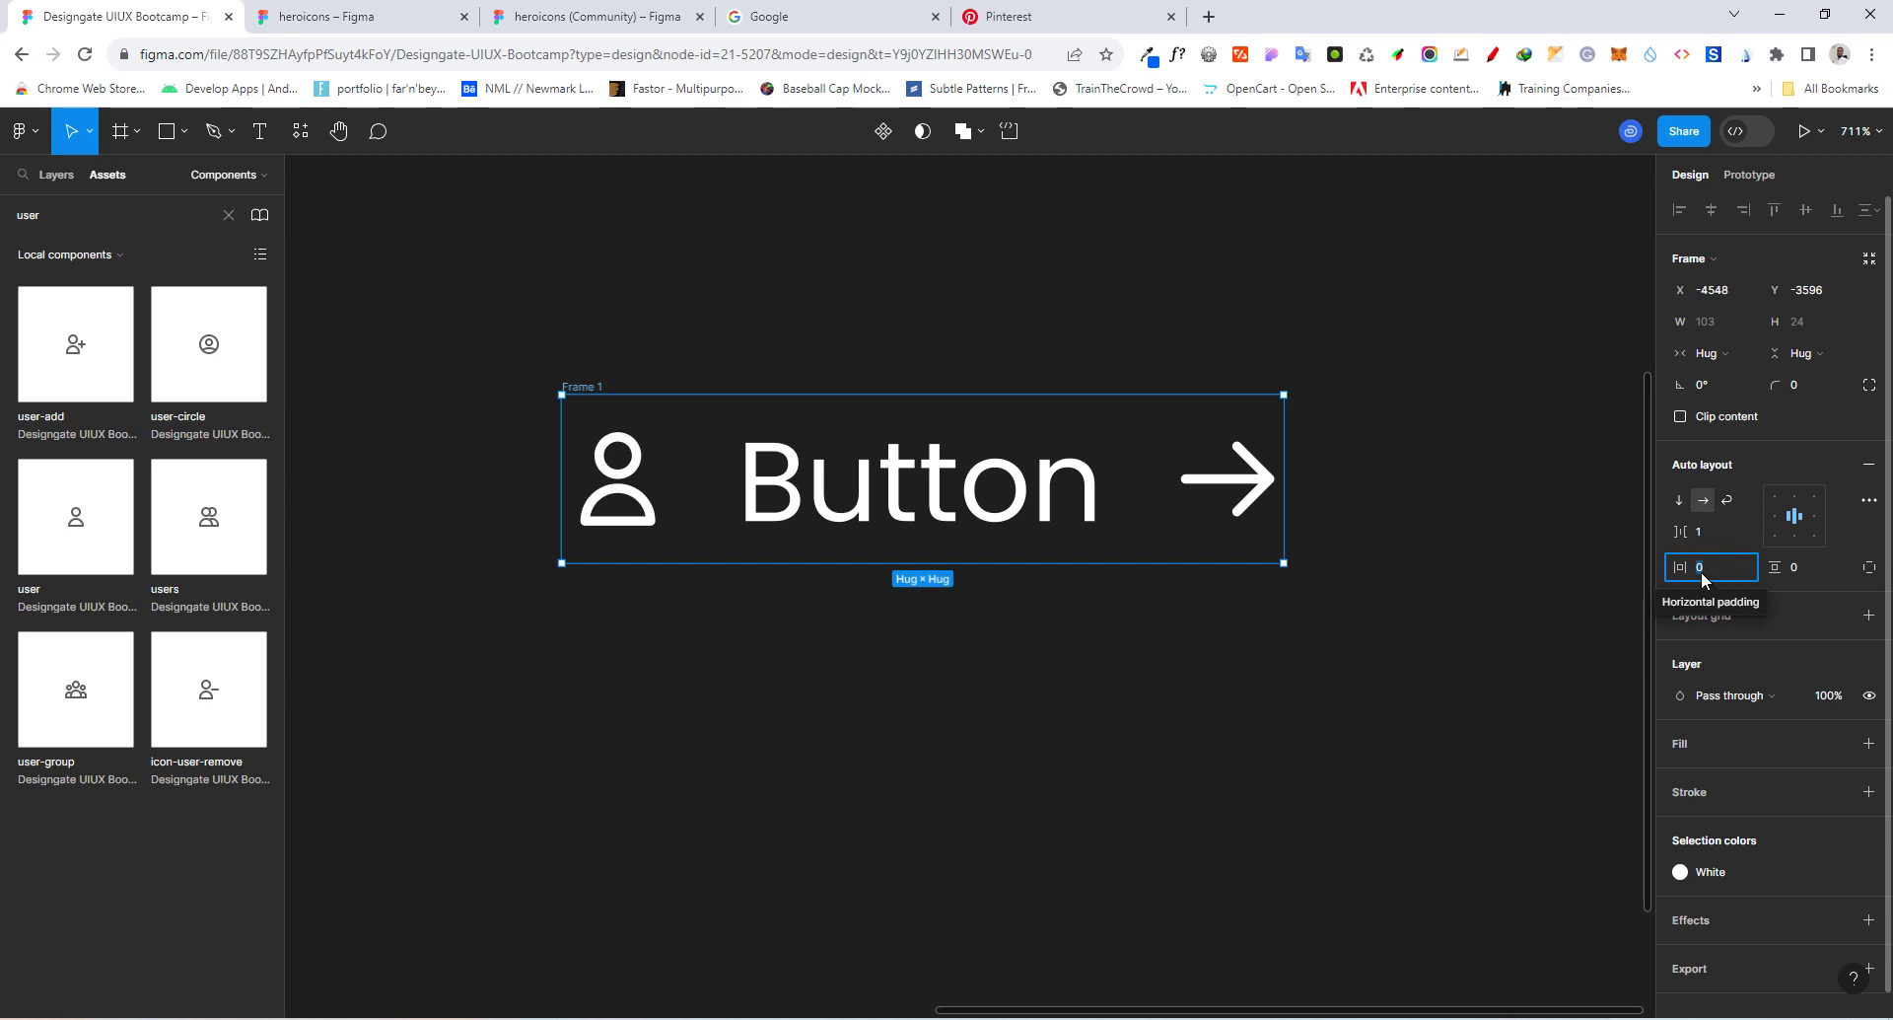
type("32")
key("Return")
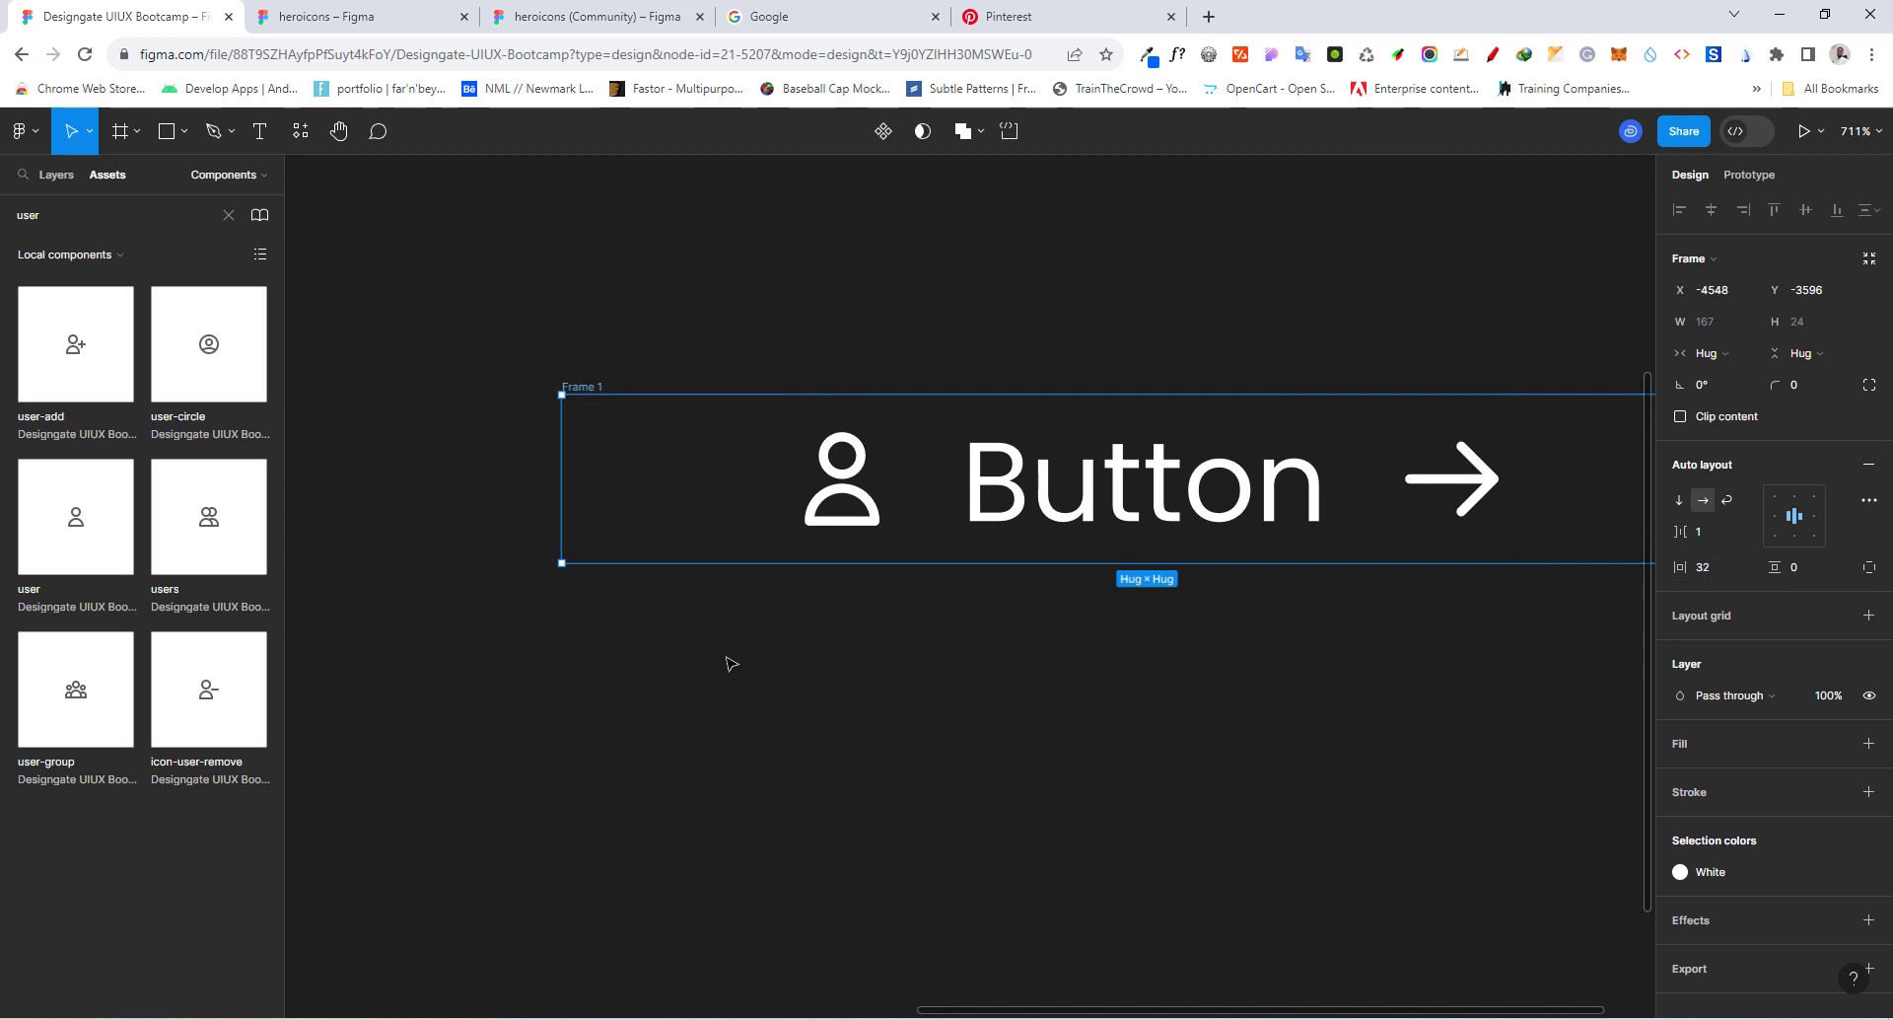
scroll(435, 615, "down", 3)
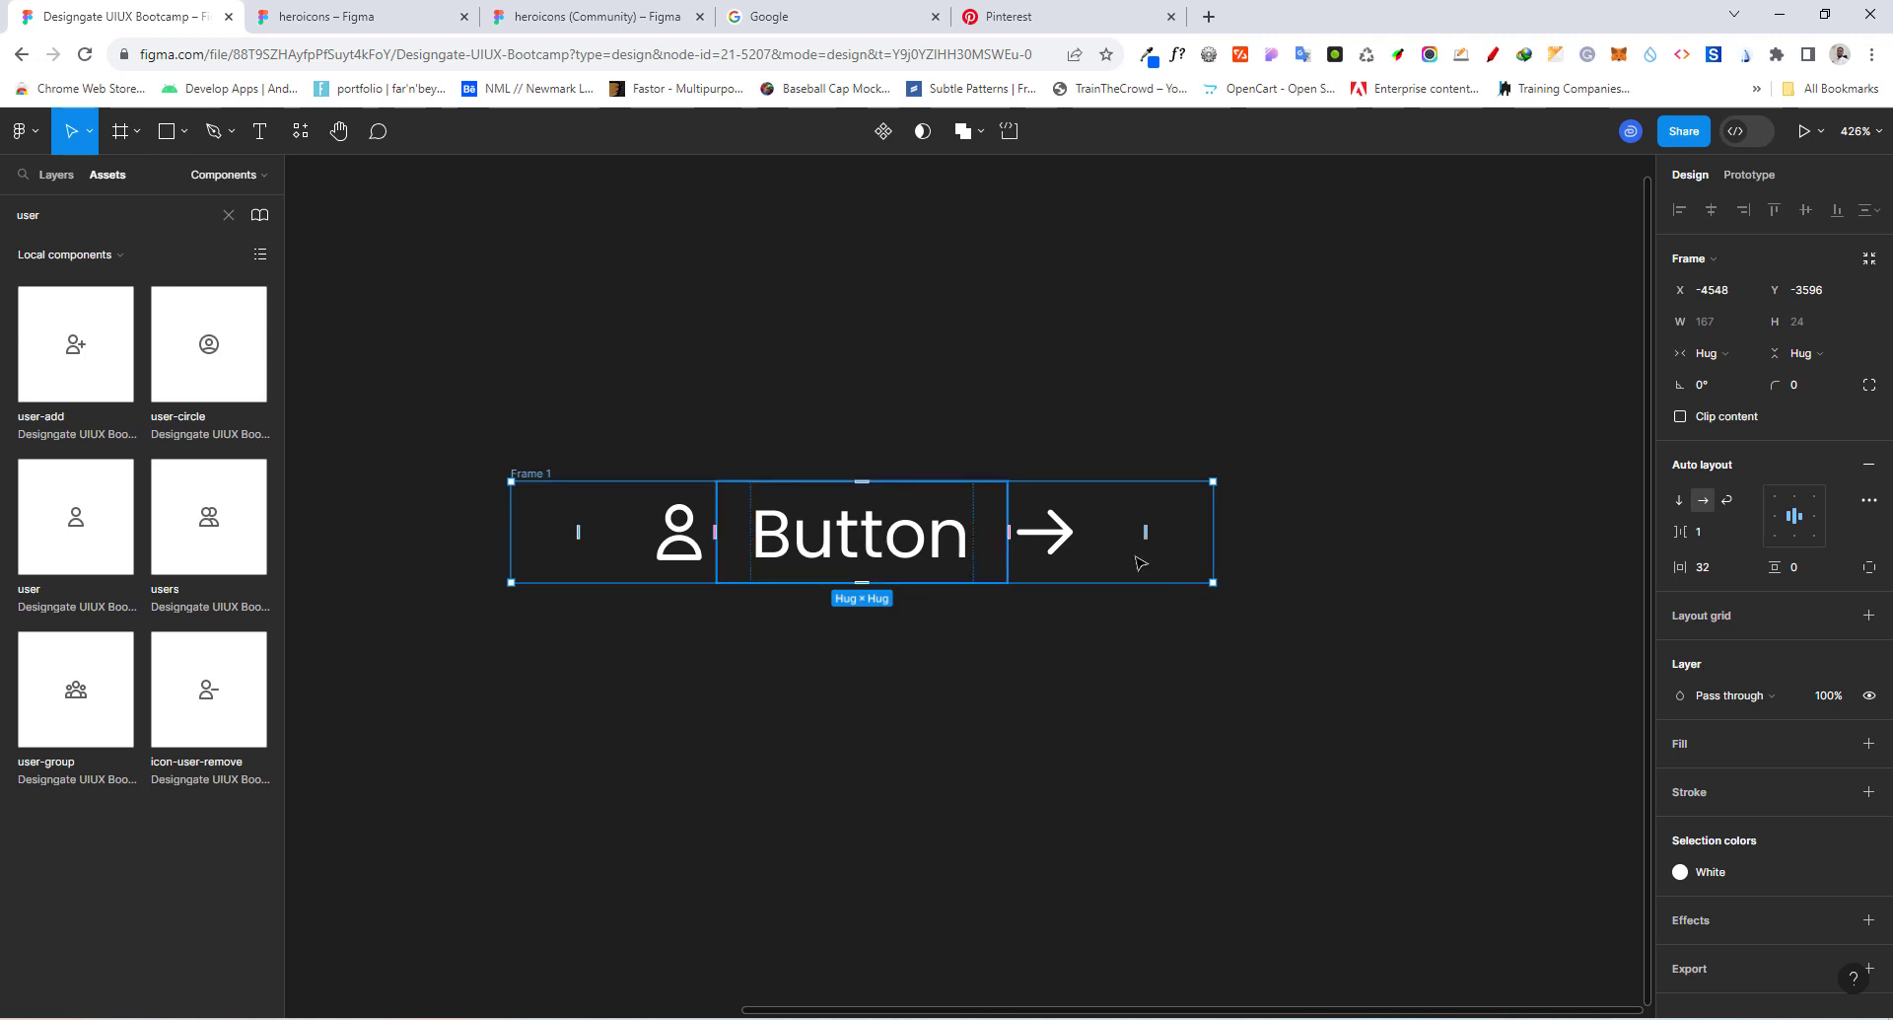
left_click(1801, 569)
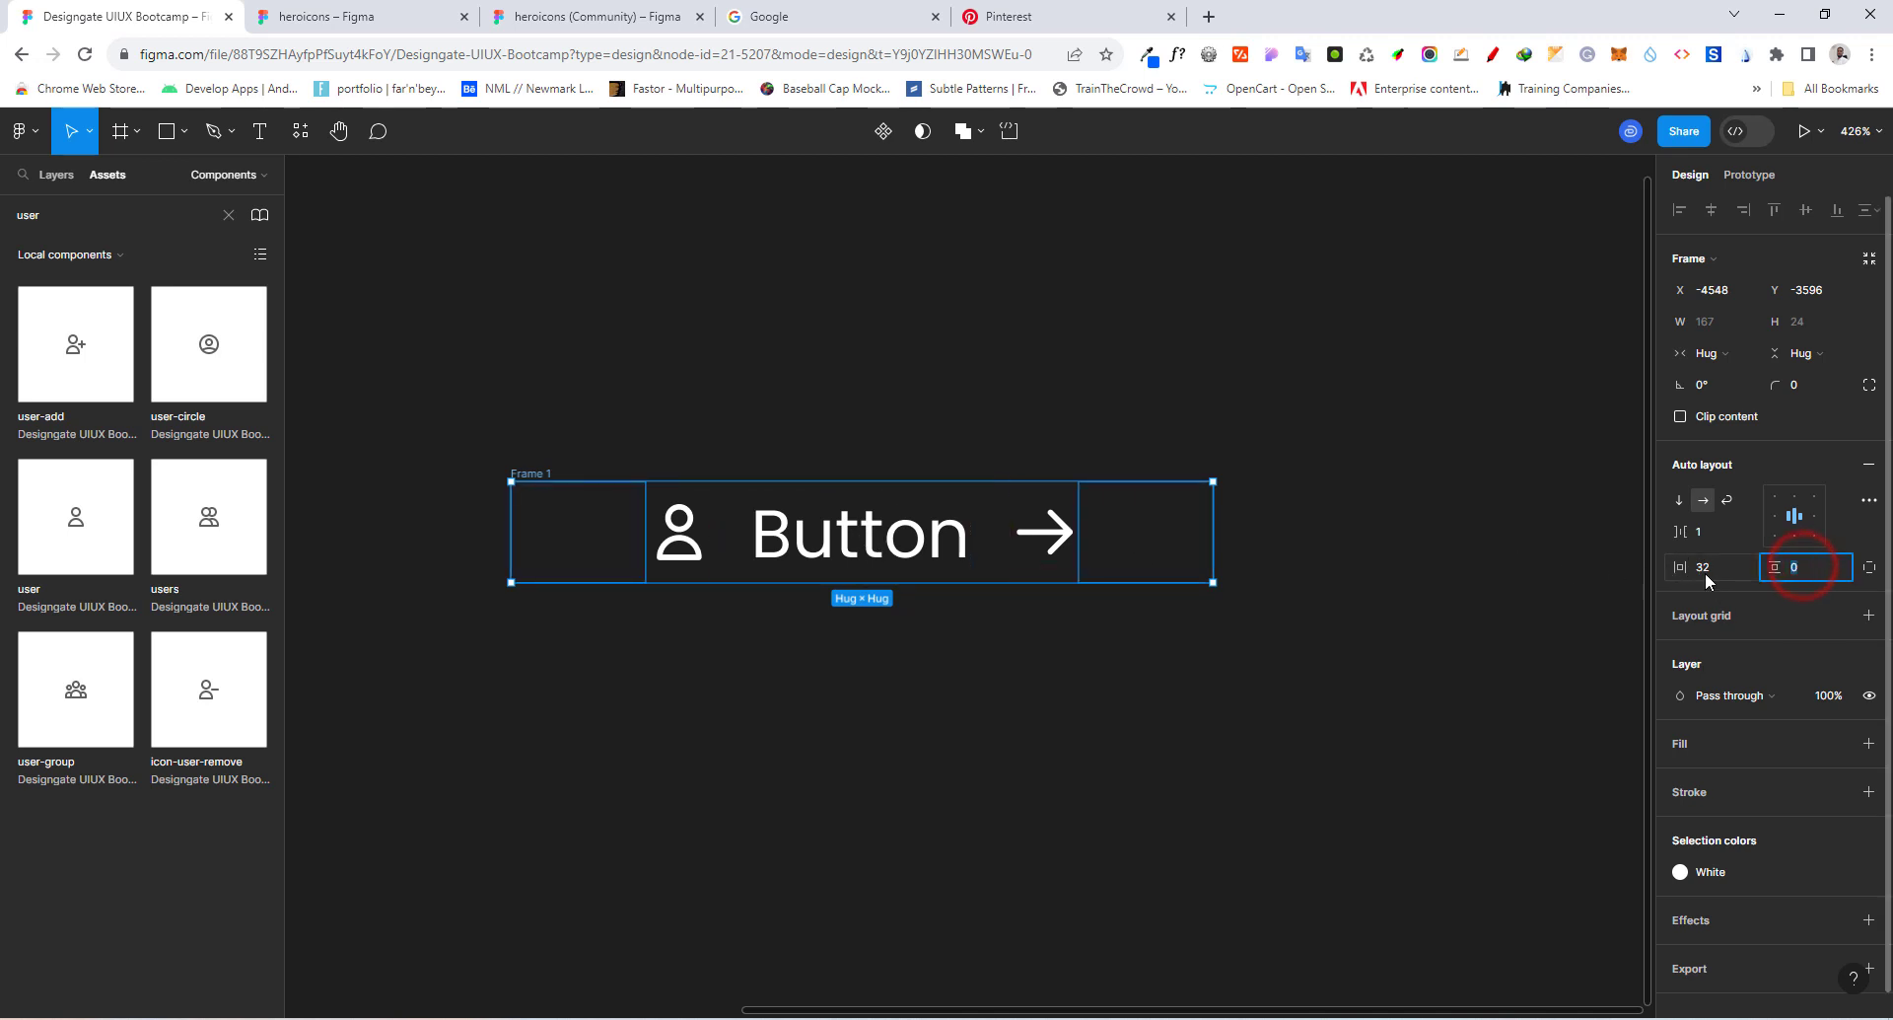
type("16")
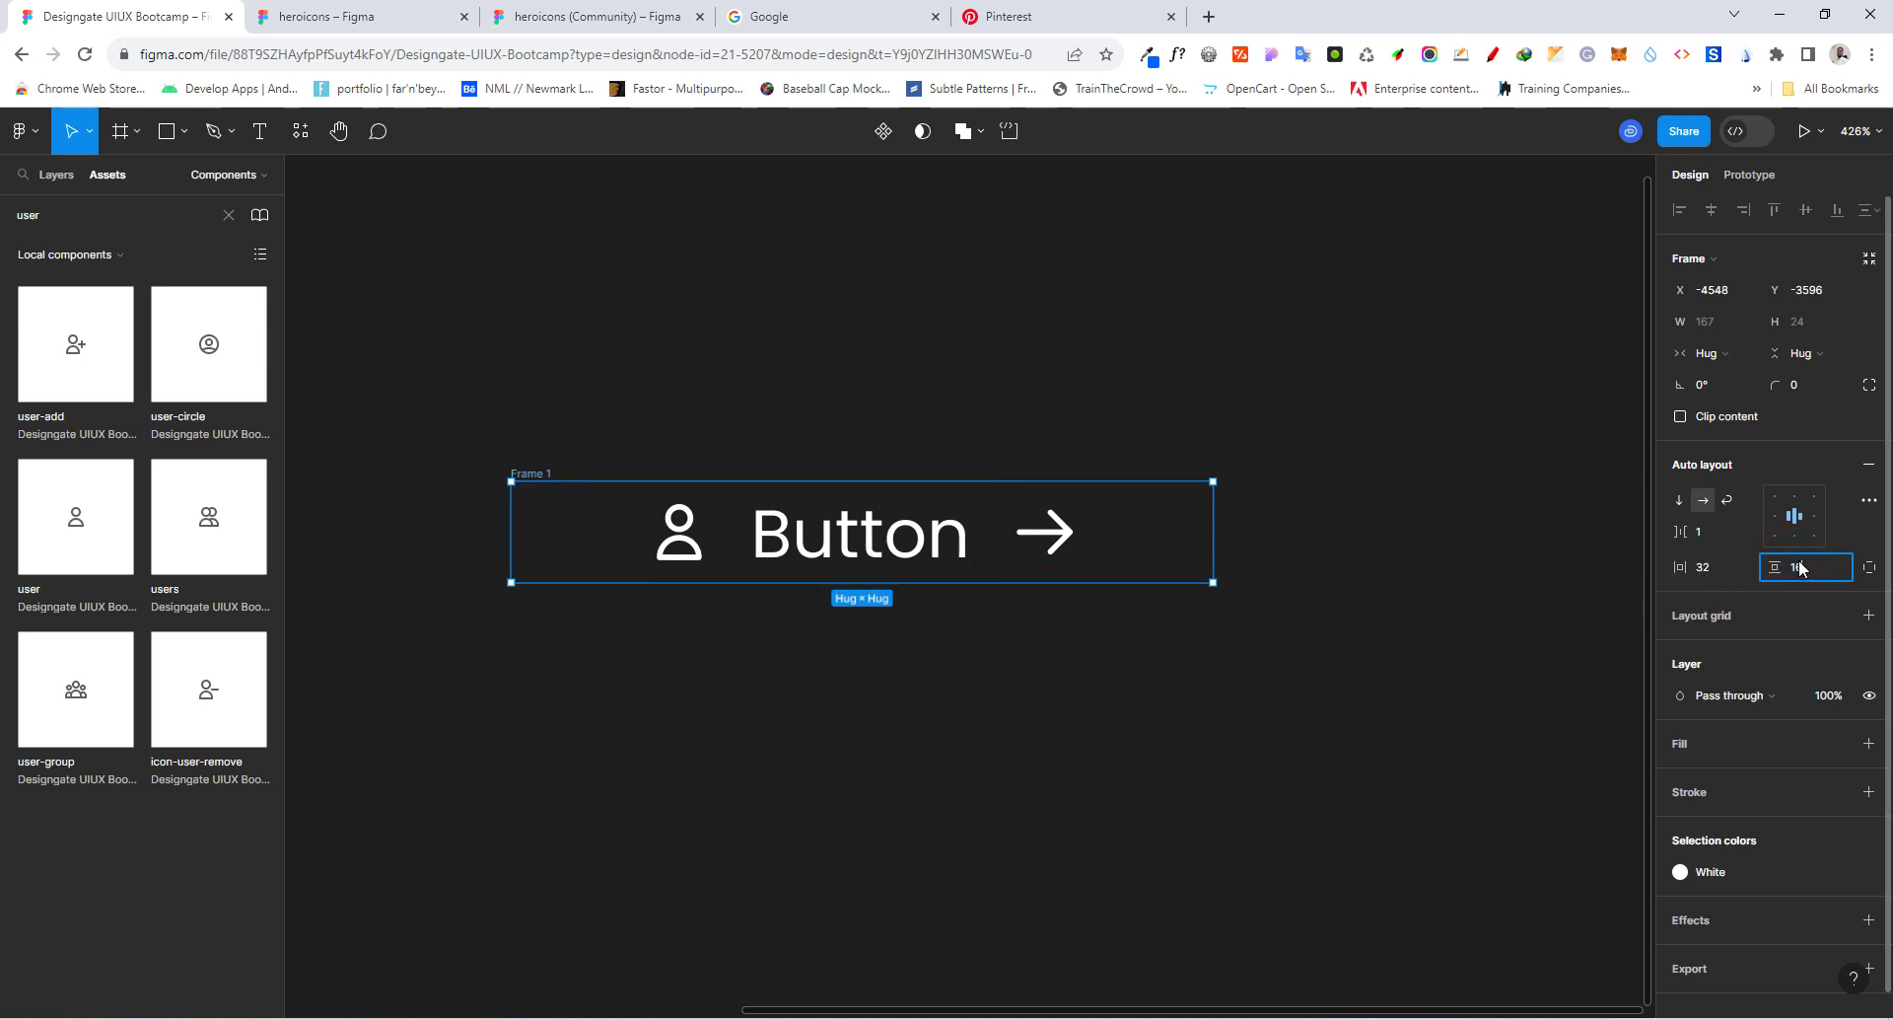
key("Return")
left_click_drag(528, 474, 530, 371)
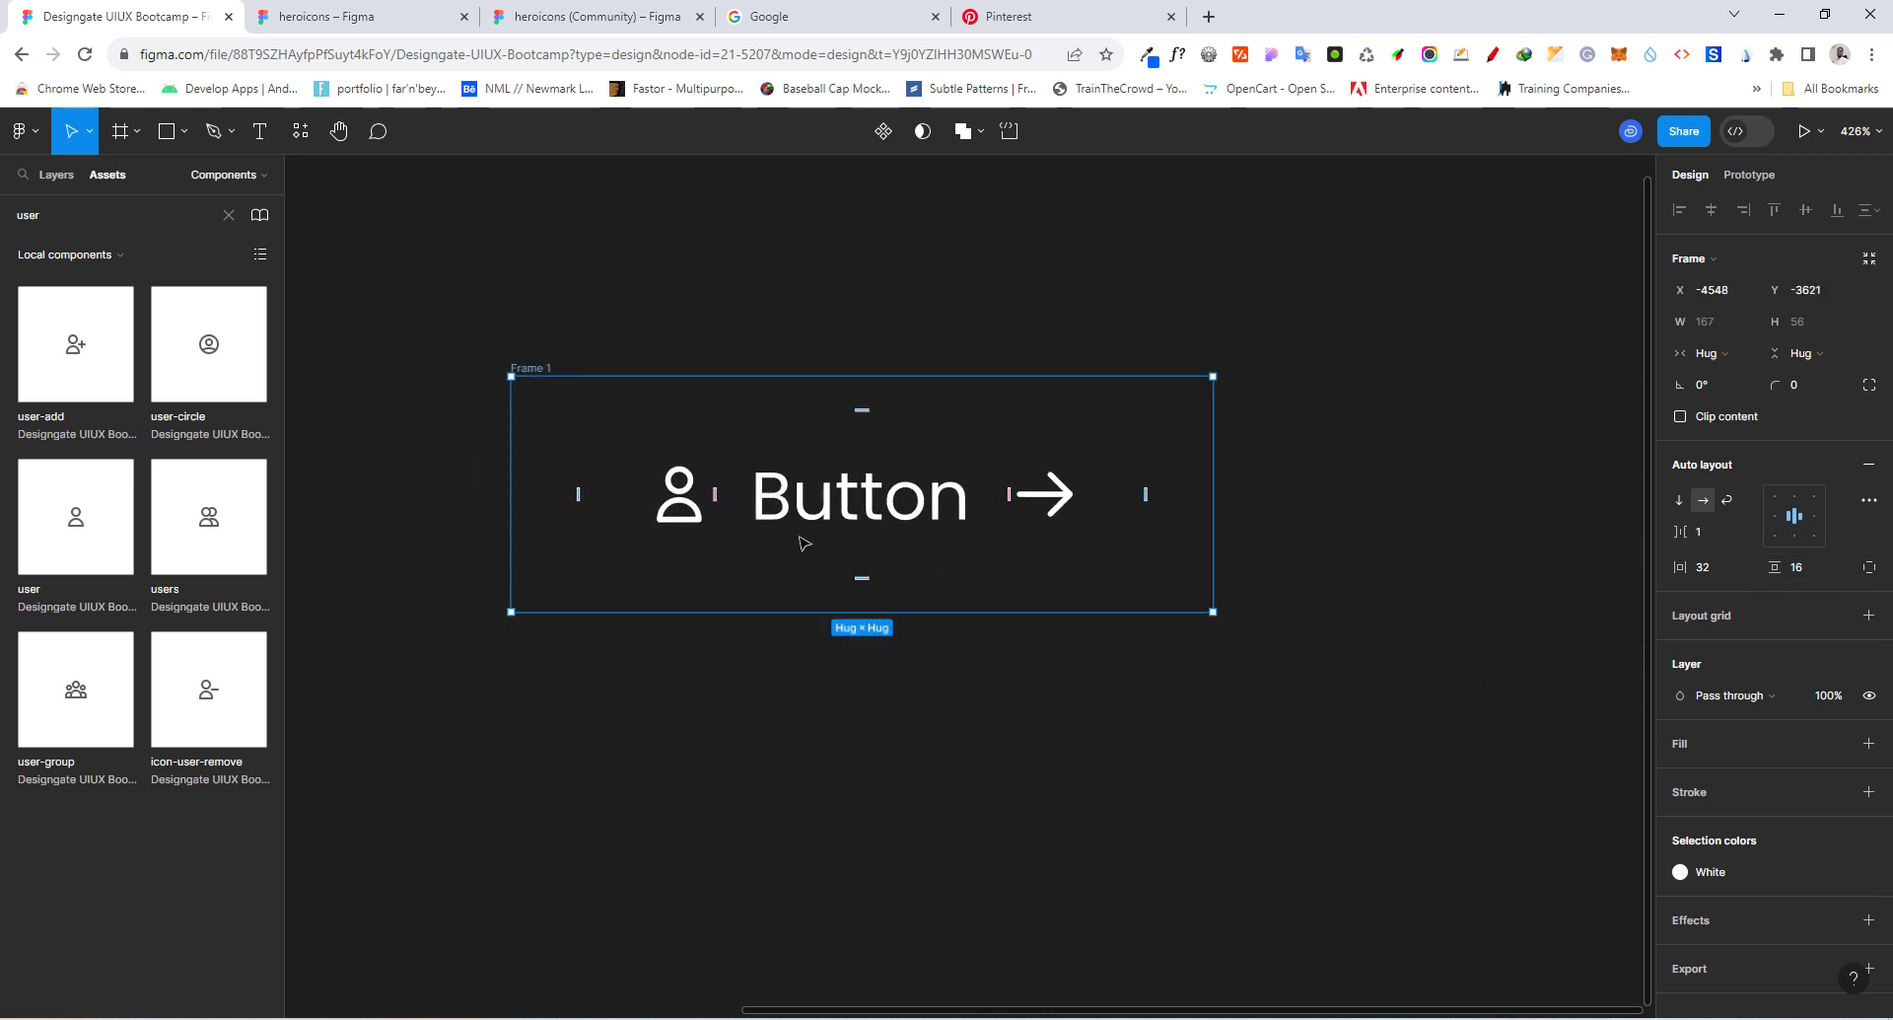
Step: Set the spacing between the frame's items to 0 and rename the frame as Button
left_click(1698, 533)
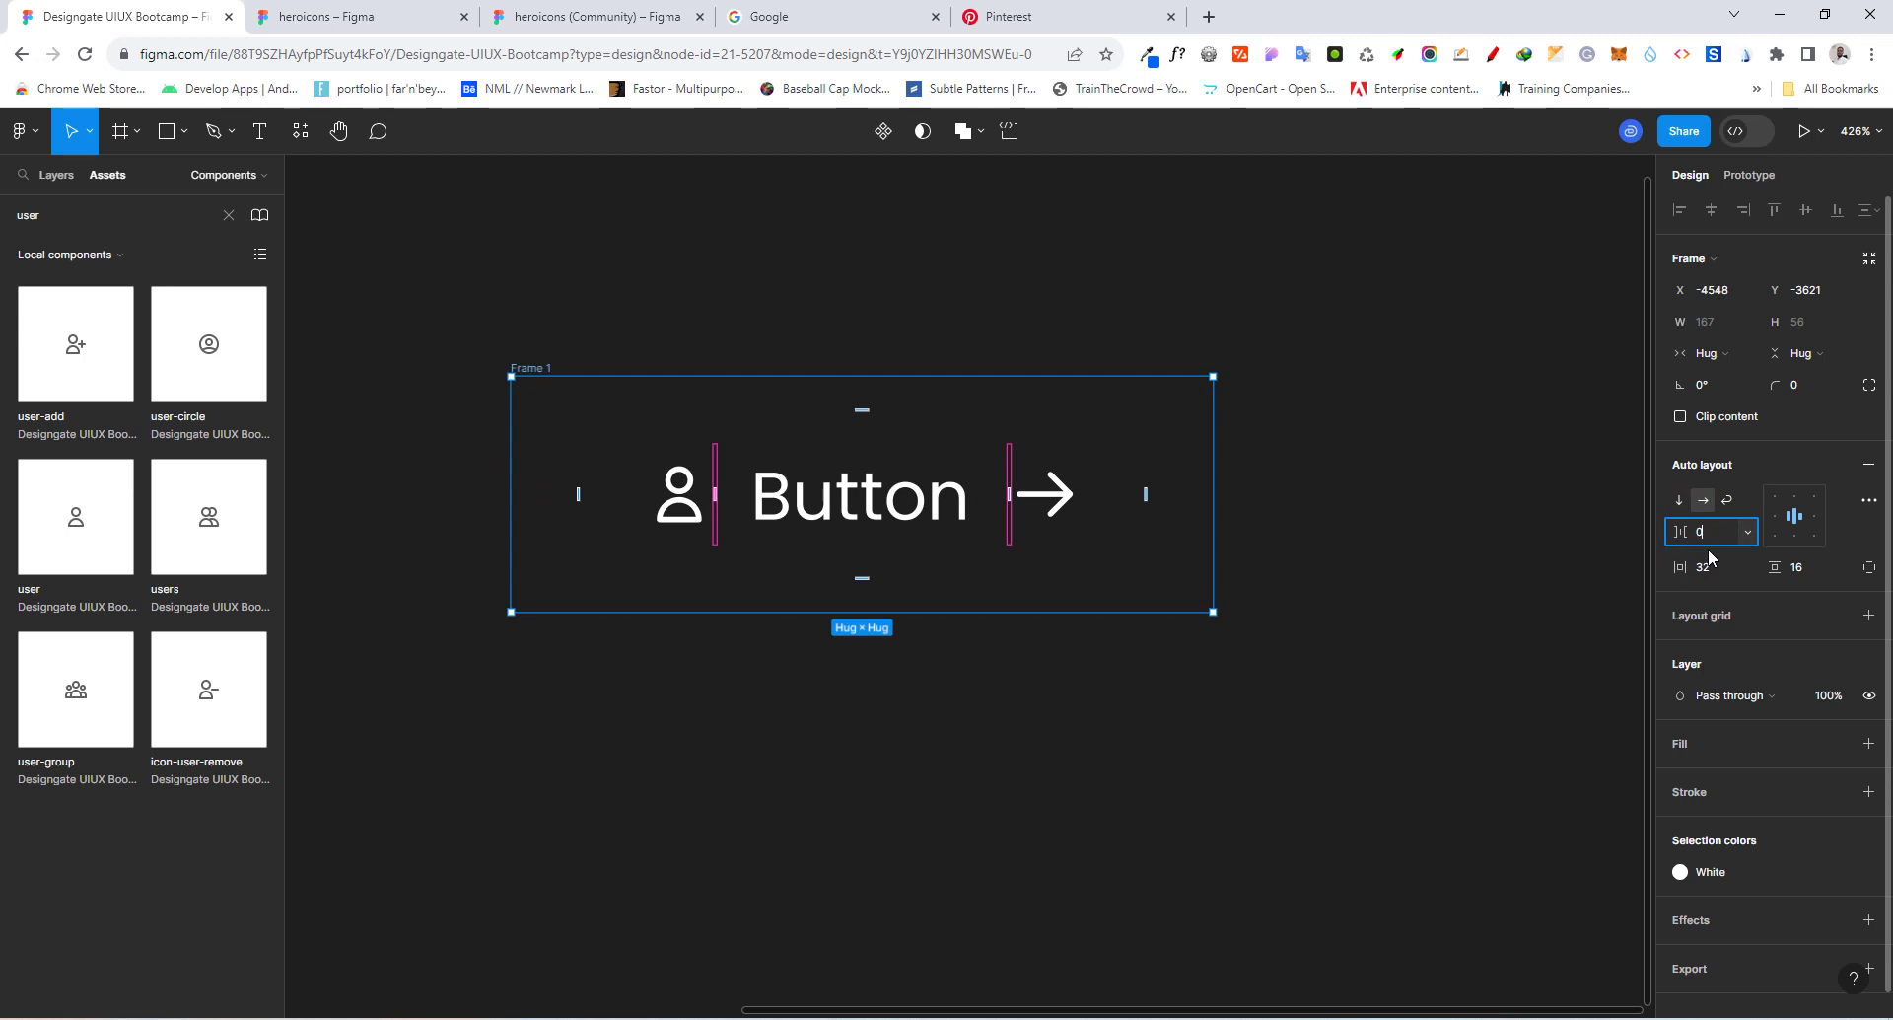
key("Return")
left_click(865, 498)
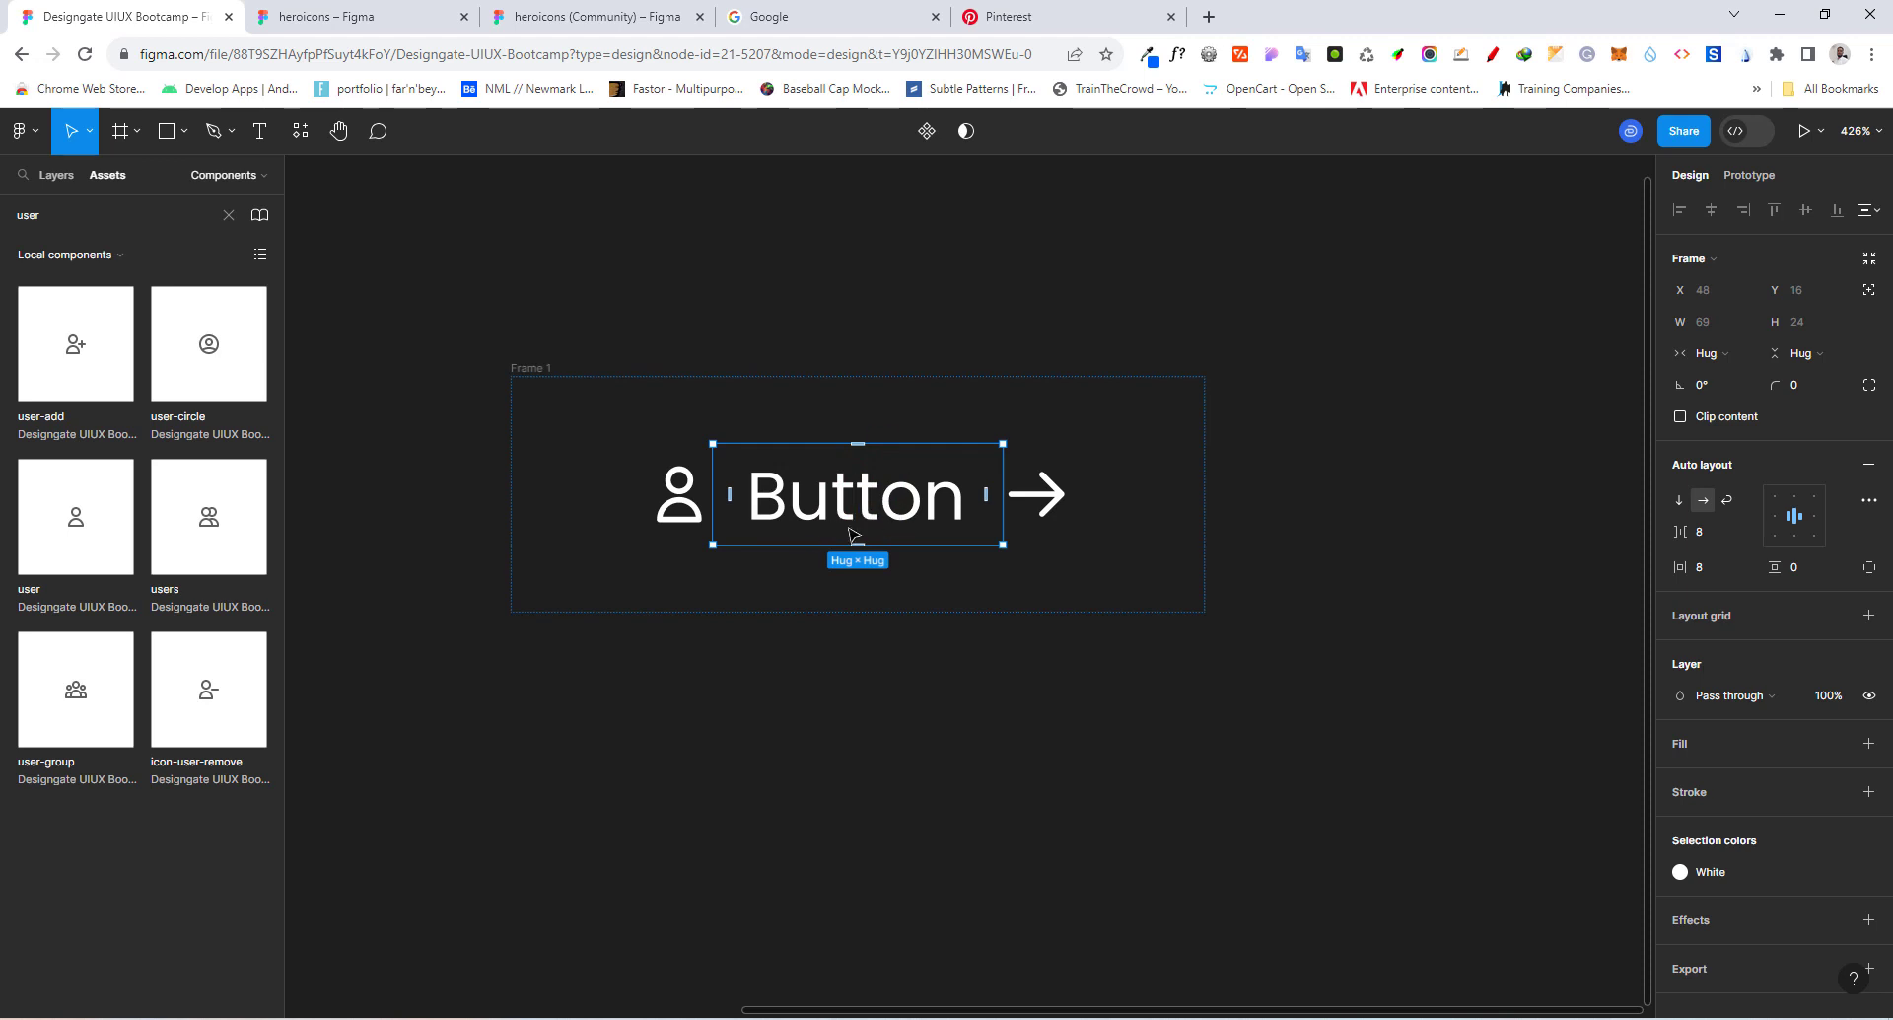
left_click(539, 372)
type("Button")
key("Return")
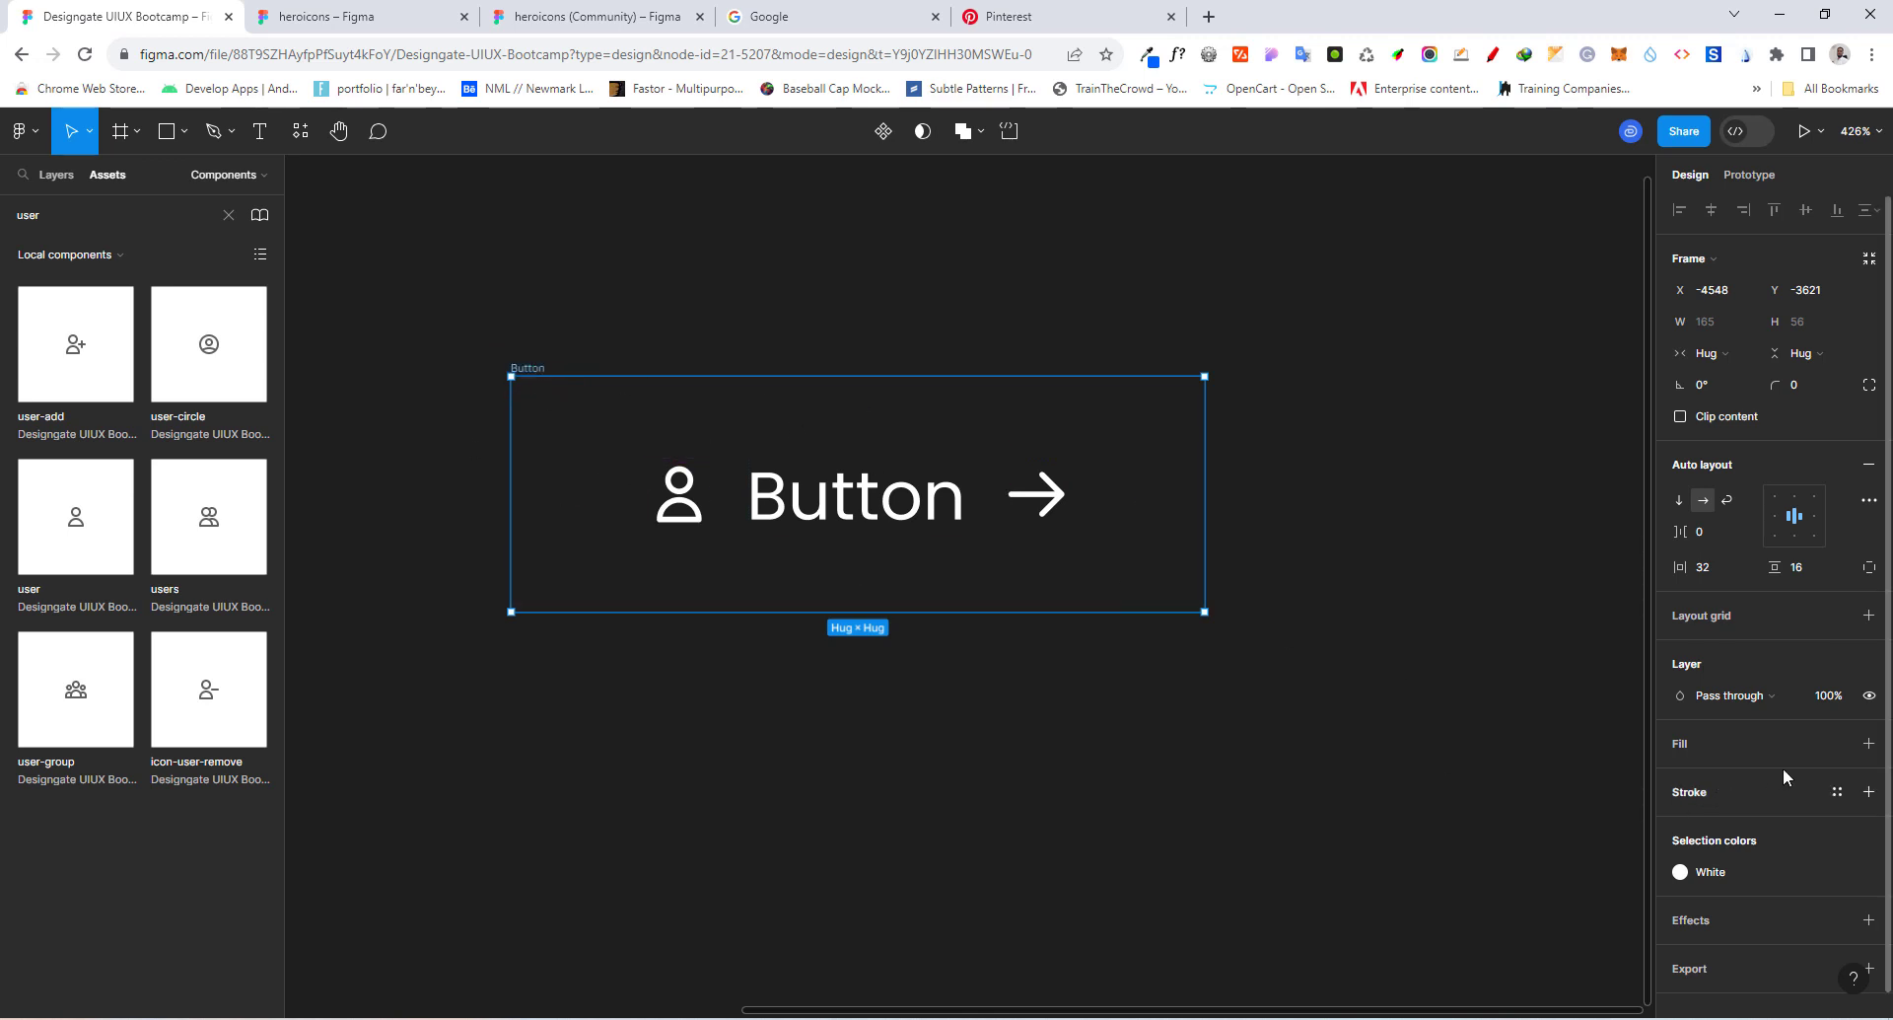
Step: Apply the primary-500 color style as the Button frame's fill and set its corner radius to 8
left_click(1836, 745)
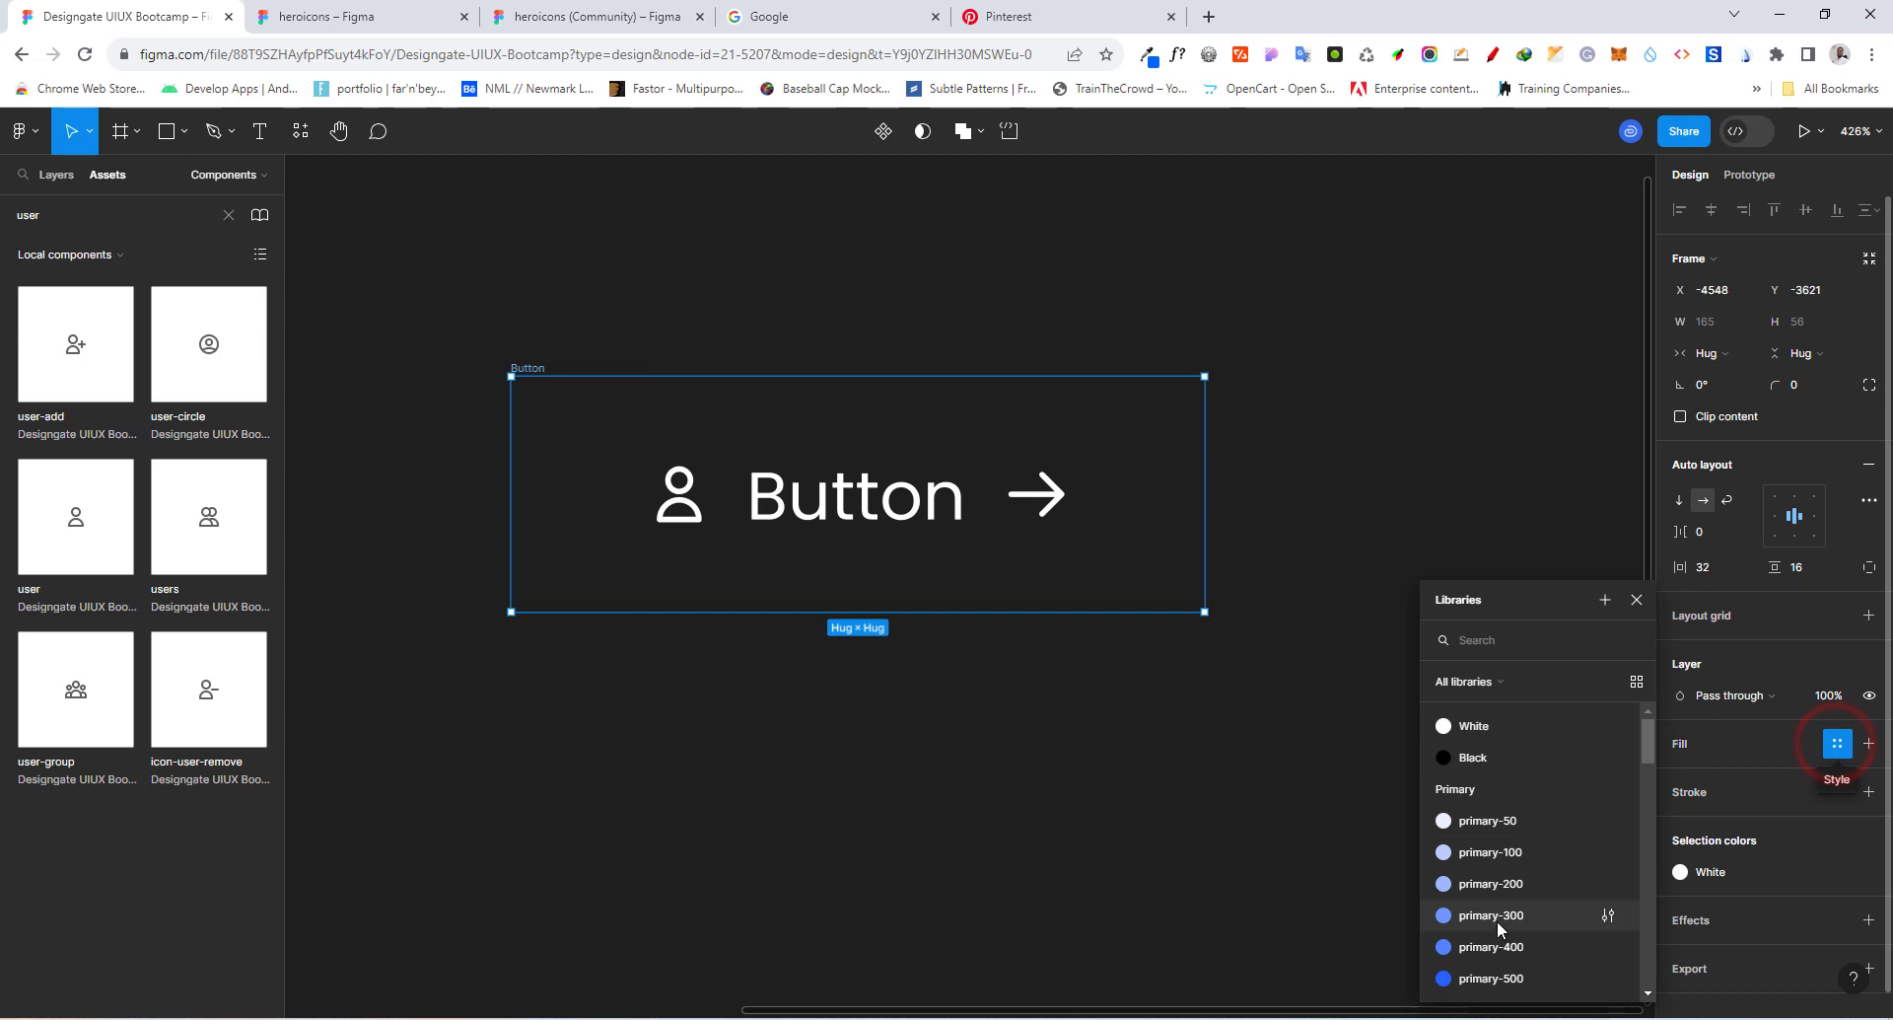
left_click(1496, 976)
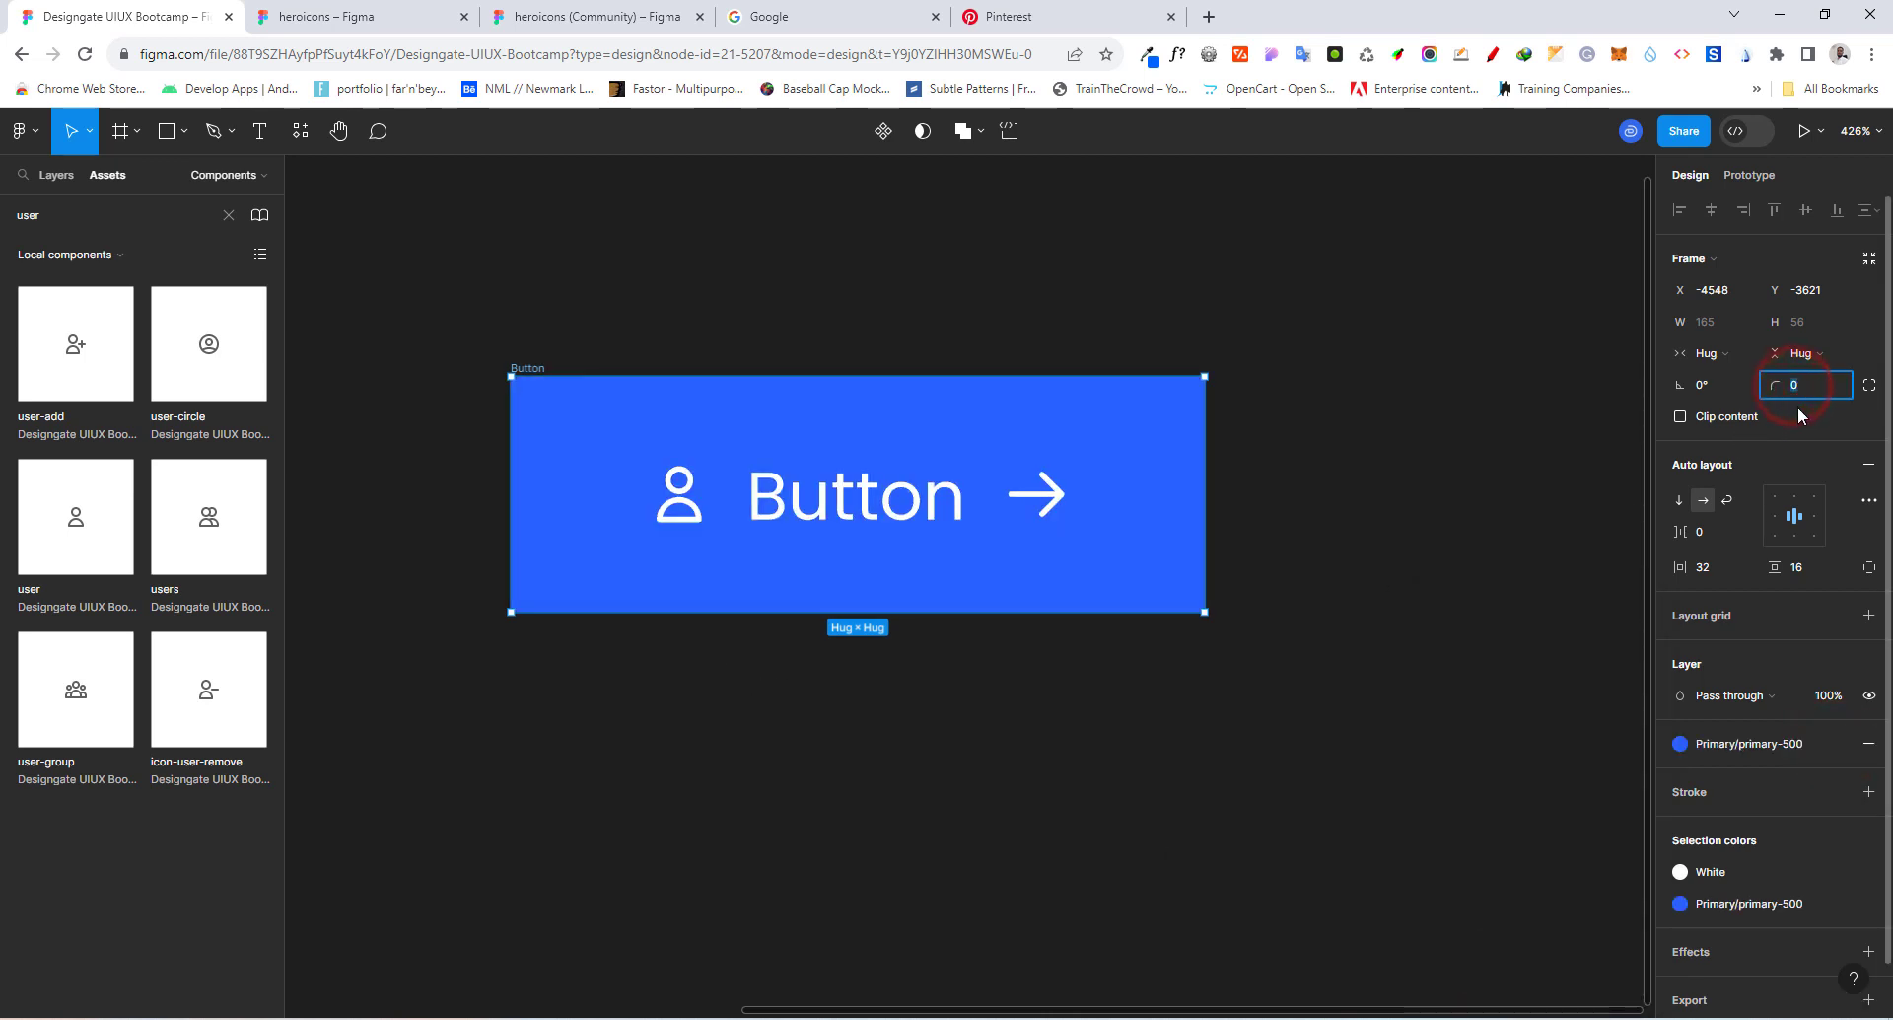
key("Return")
left_click(671, 247)
Step: Move the Button frame up and to the right to X -4515, Y -3640, and turn it into a component
scroll(759, 443, "down", 5)
left_click(777, 585)
left_click(639, 397)
left_click_drag(657, 401, 732, 359)
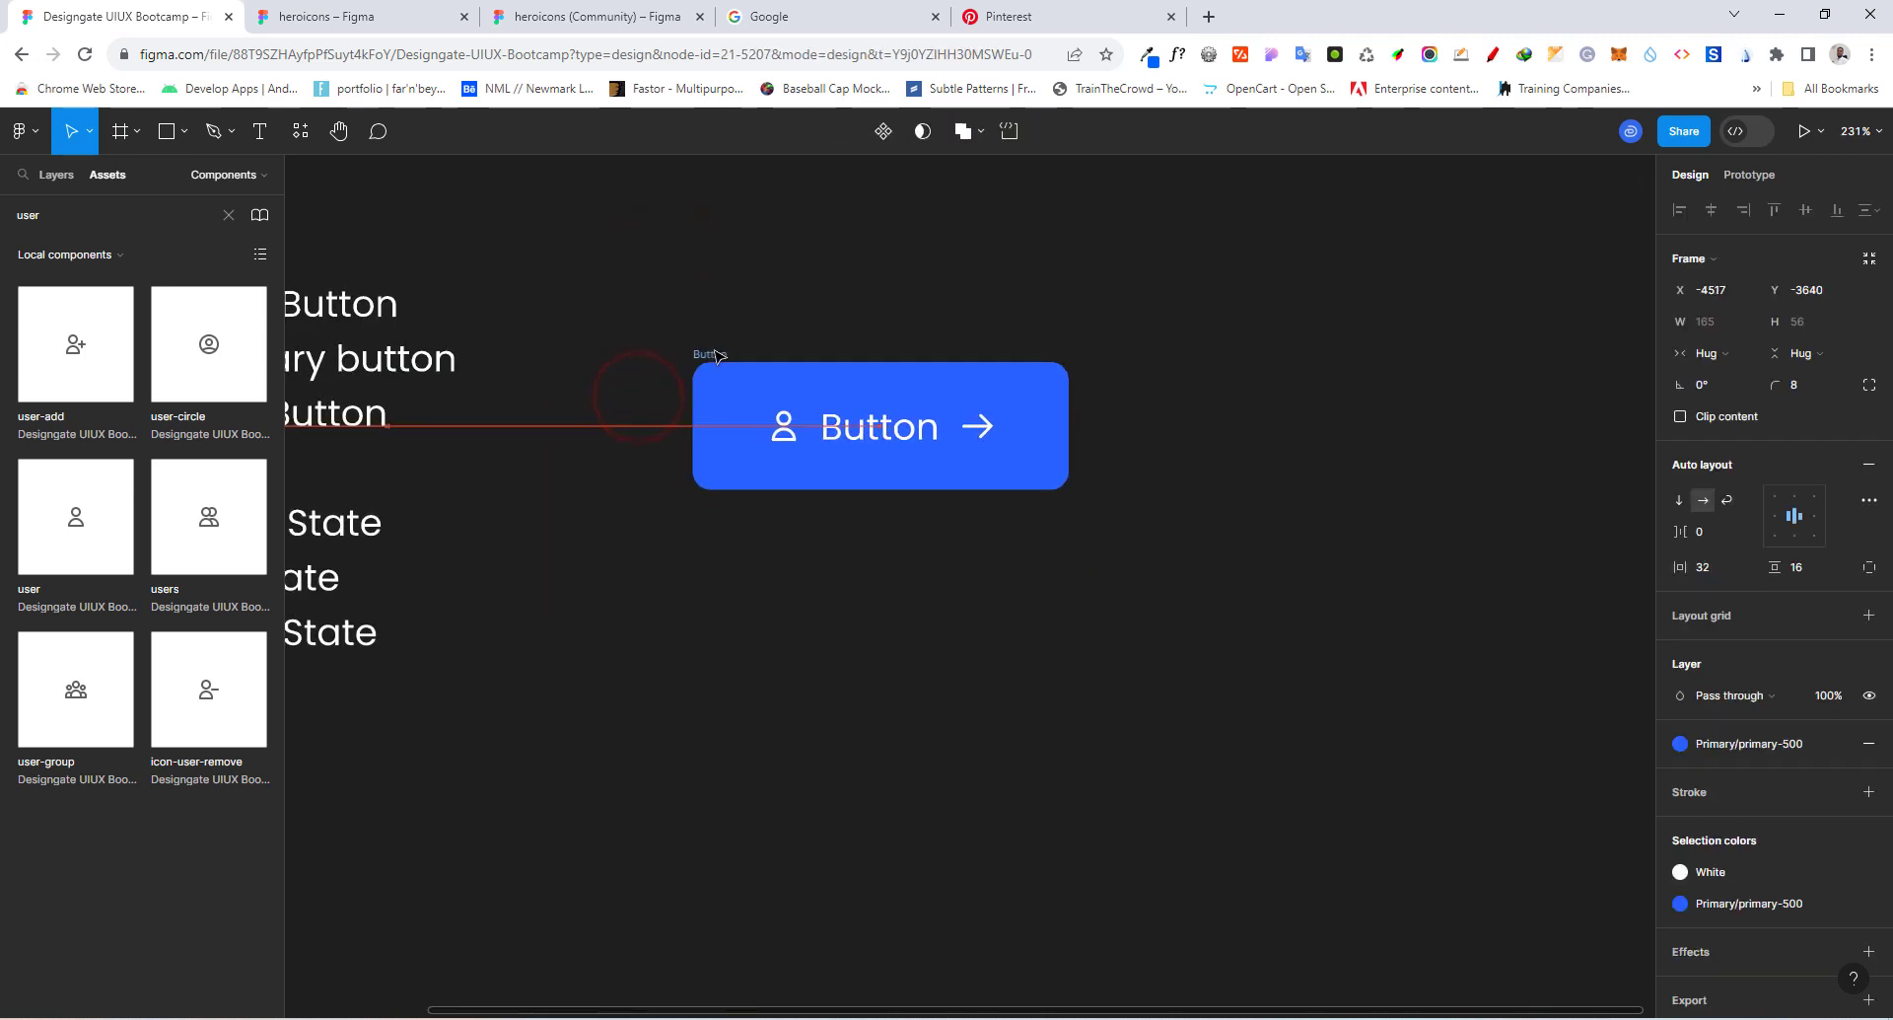
left_click(862, 623)
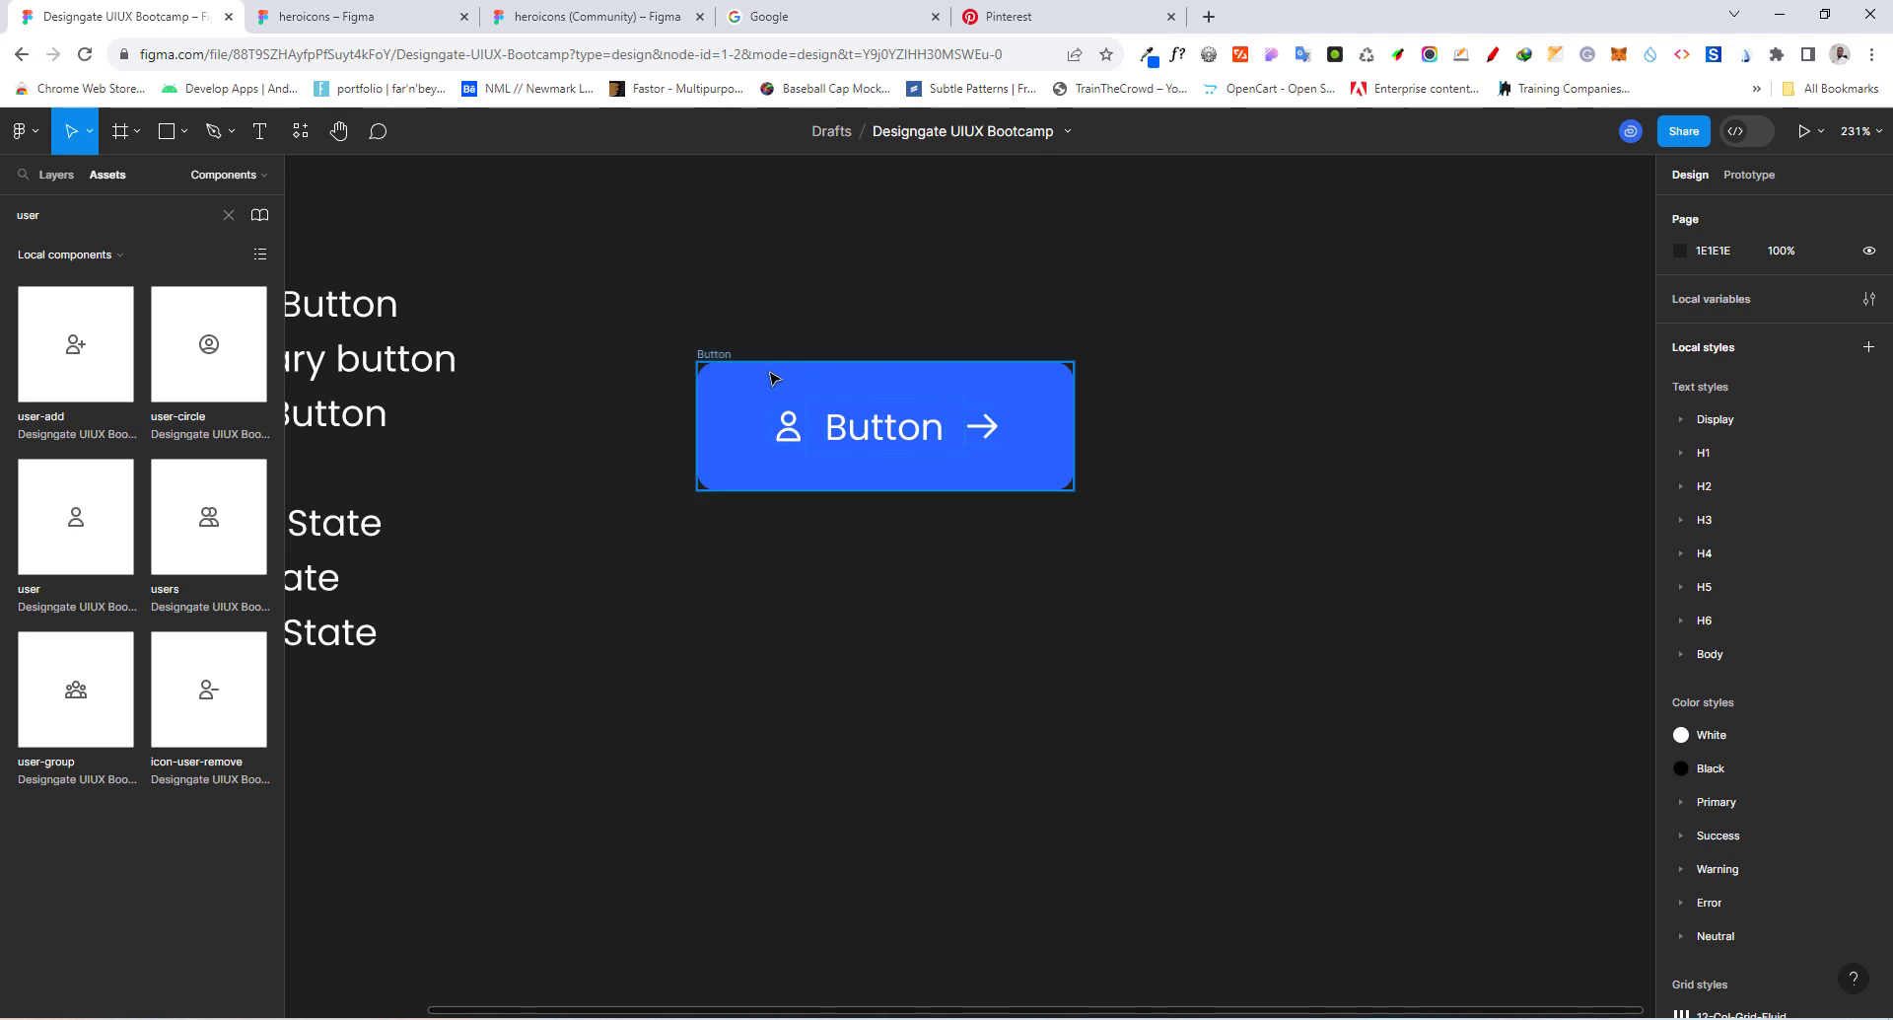
left_click(726, 354)
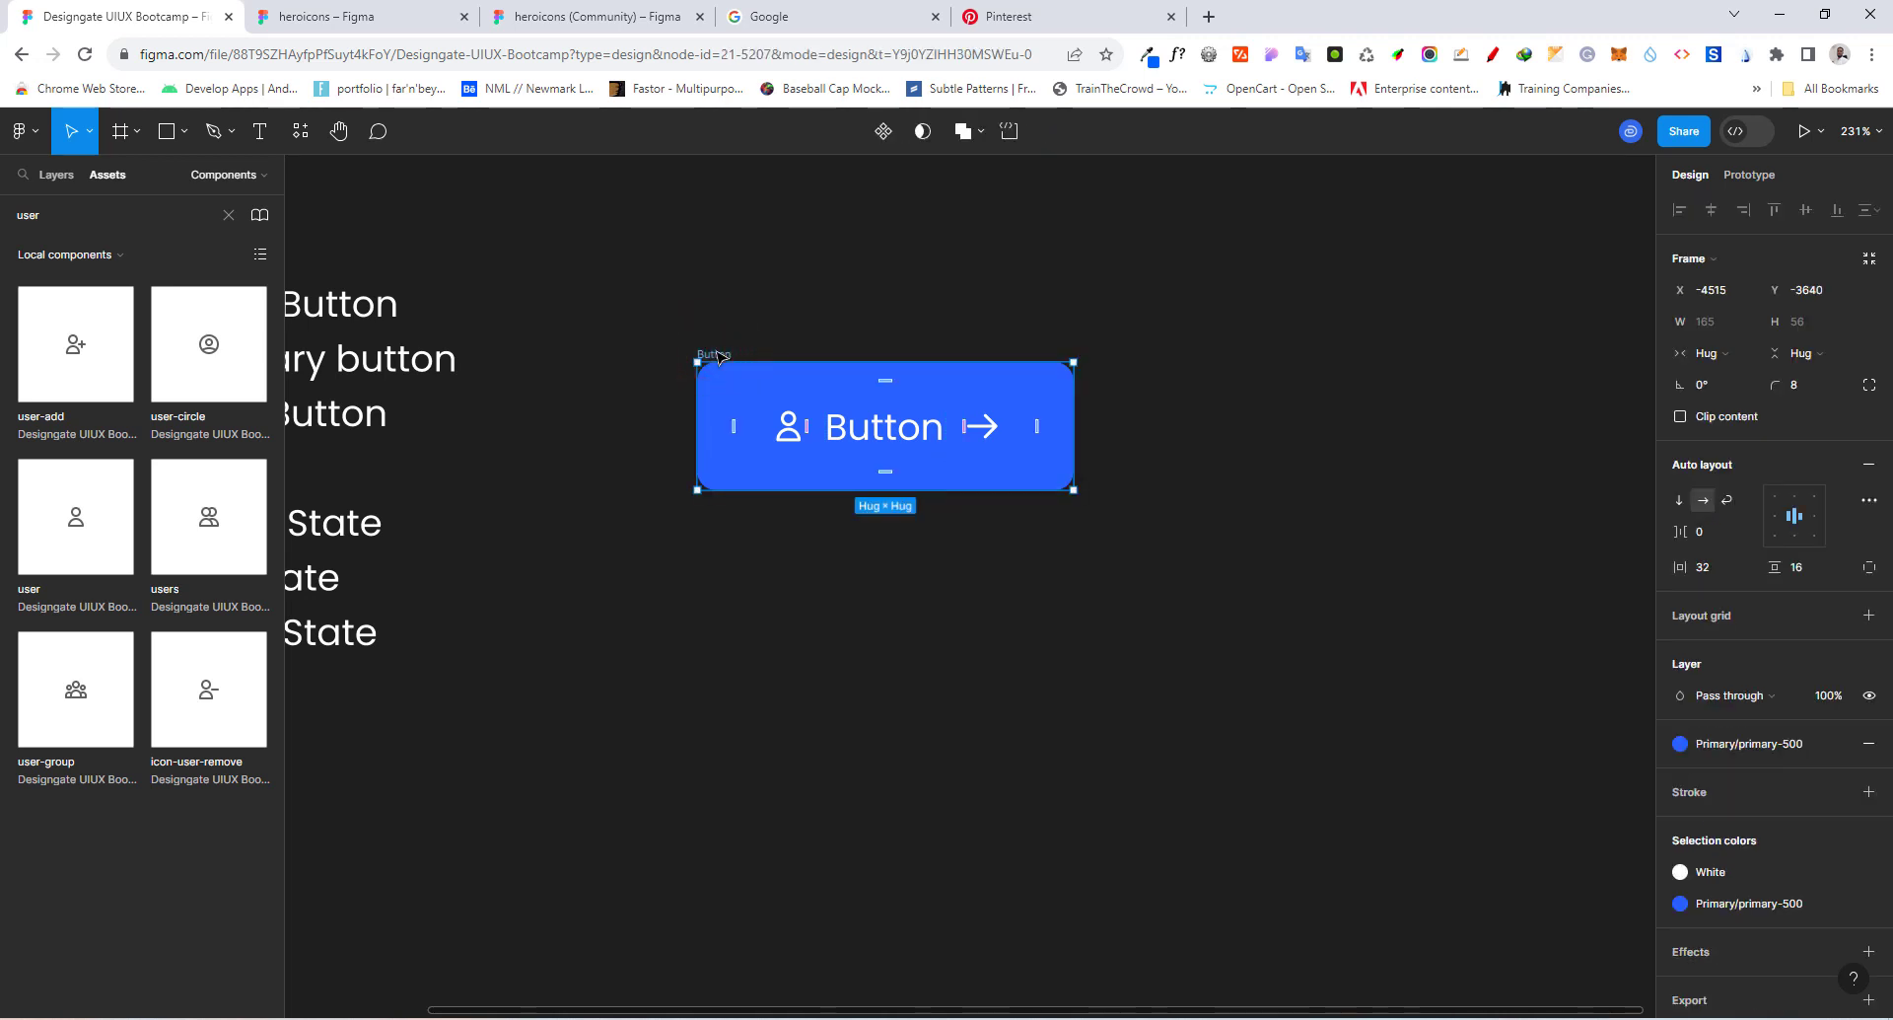
left_click(883, 133)
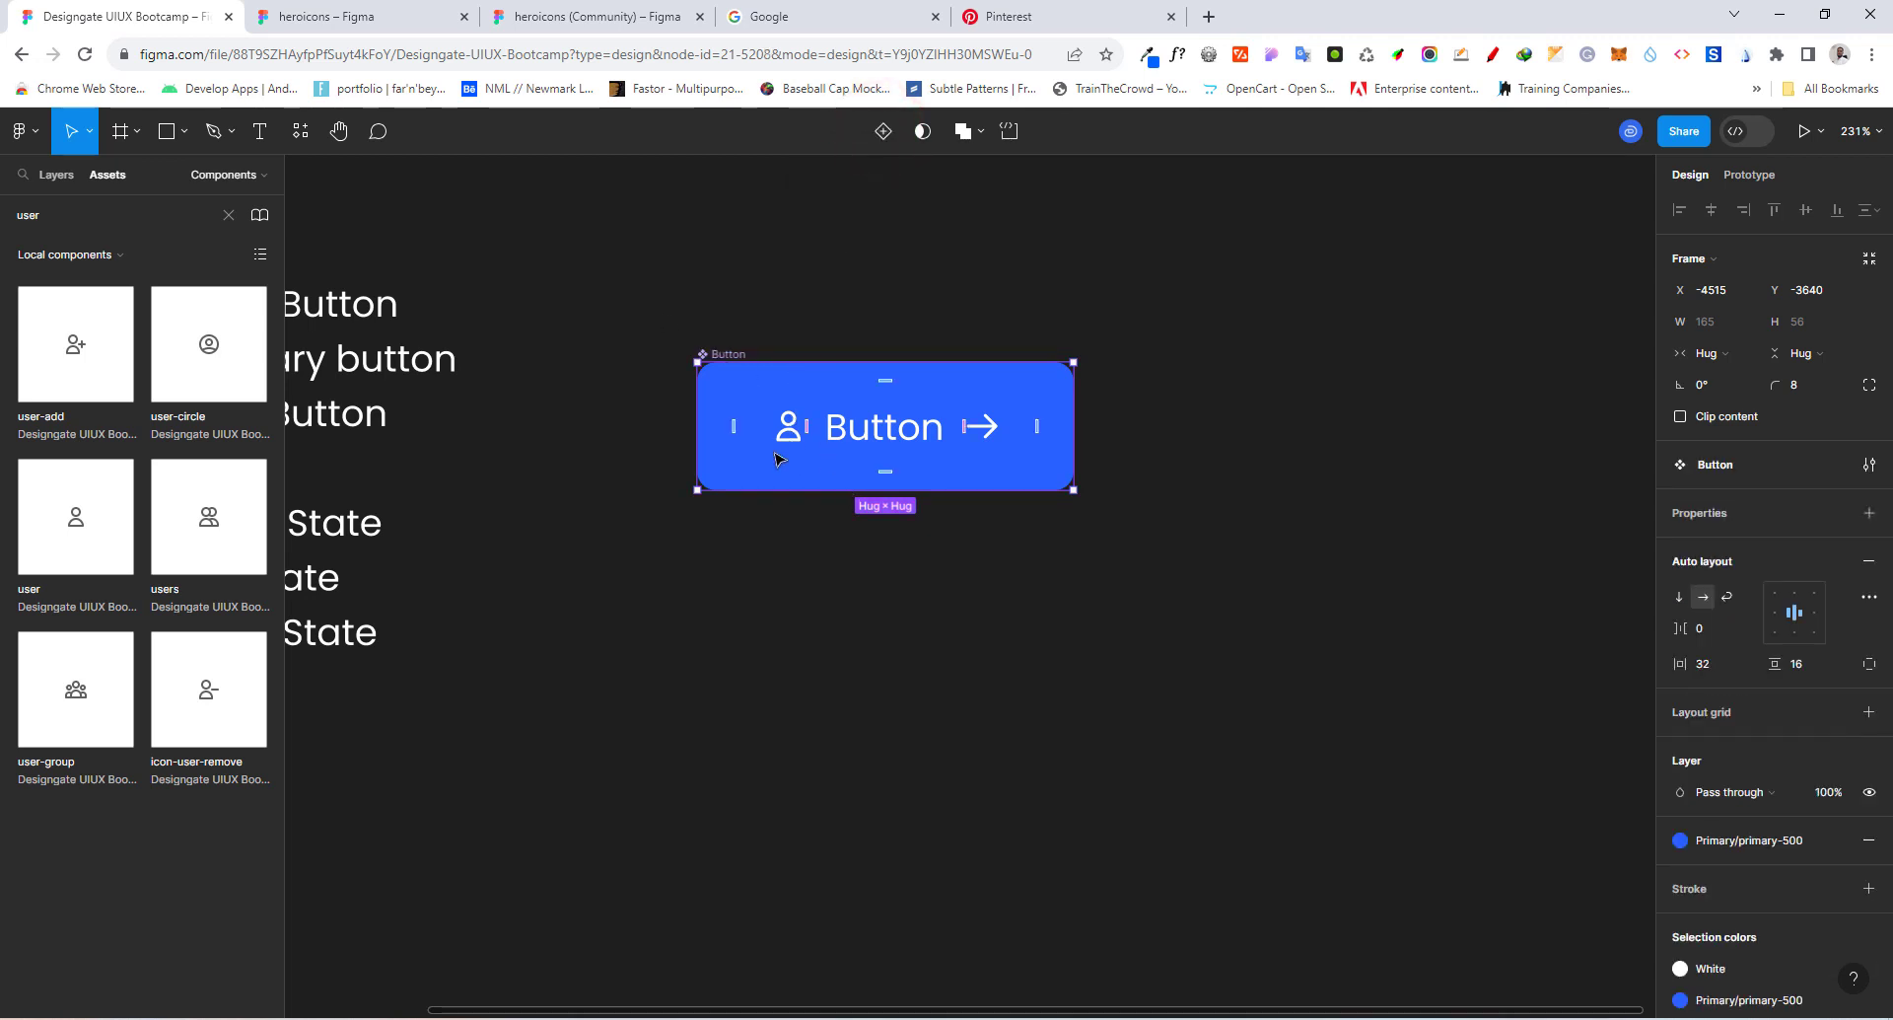
Step: Clear the asset search and place an instance of the new Button component below the main component
scroll(654, 433, "down", 3)
scroll(1058, 461, "down", 2)
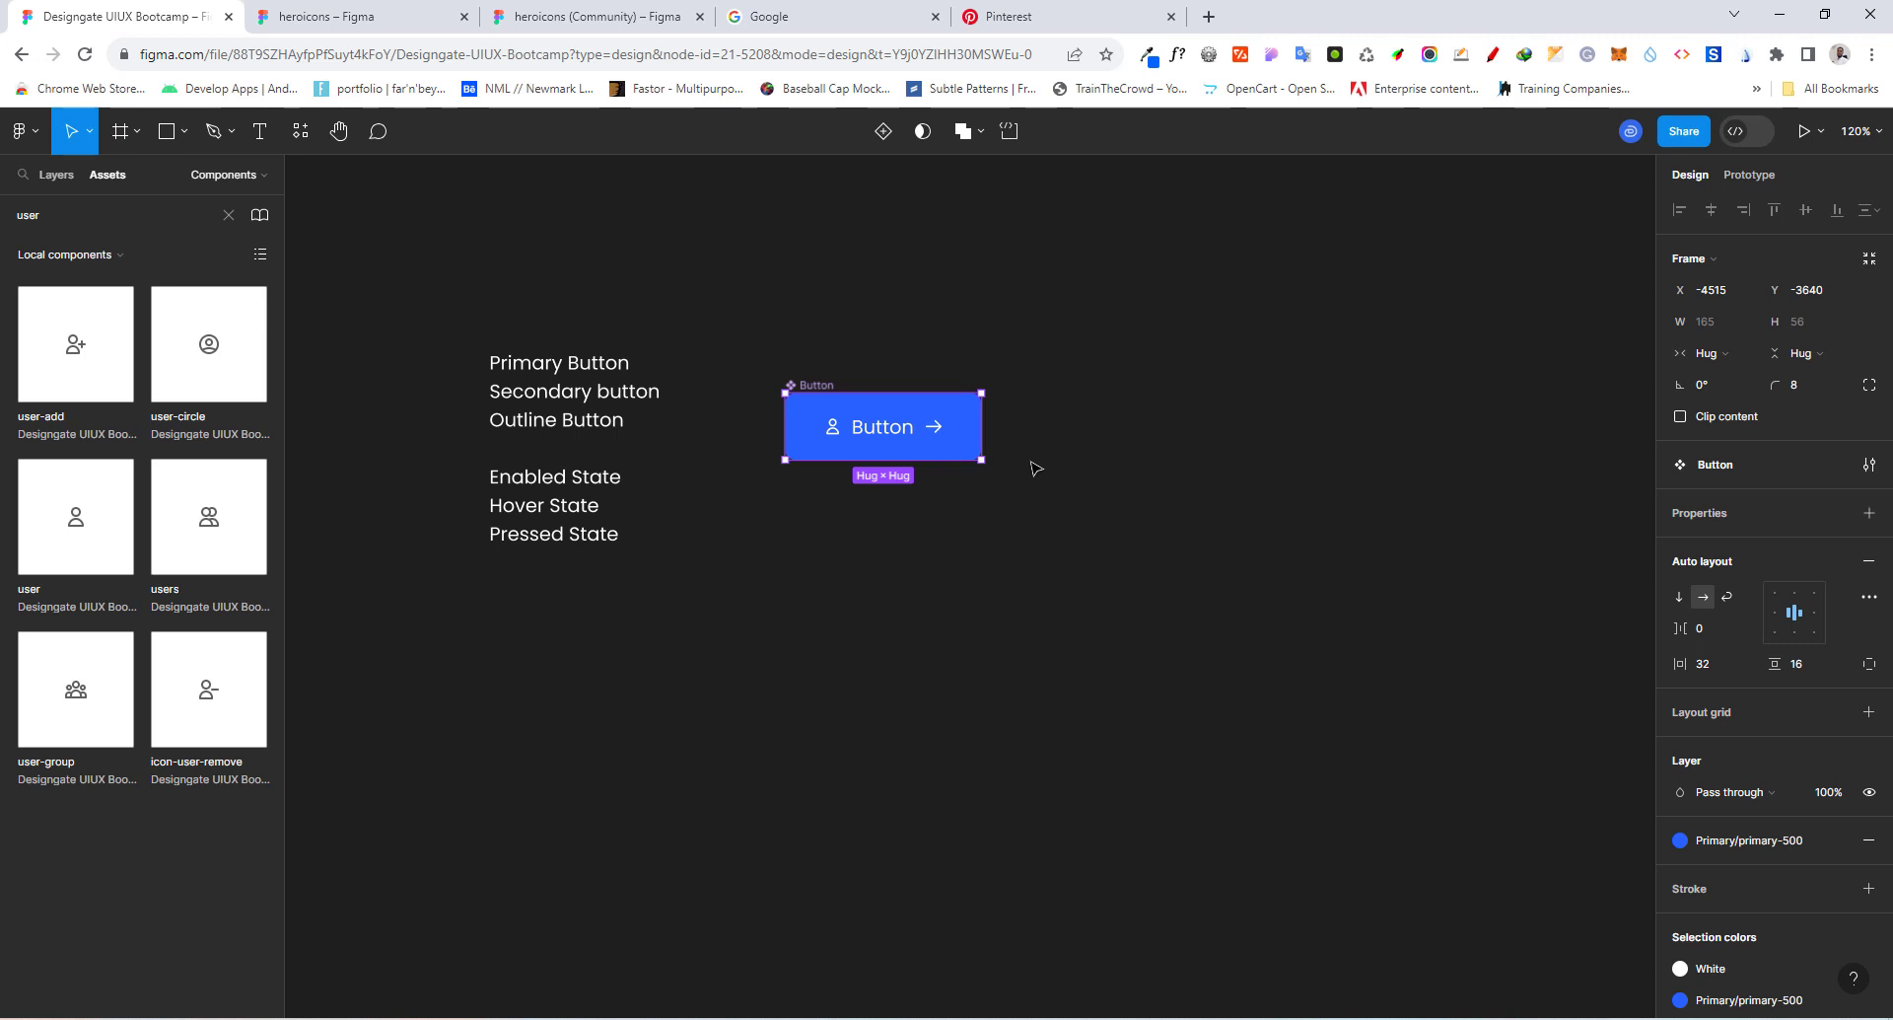
scroll(927, 459, "up", 4)
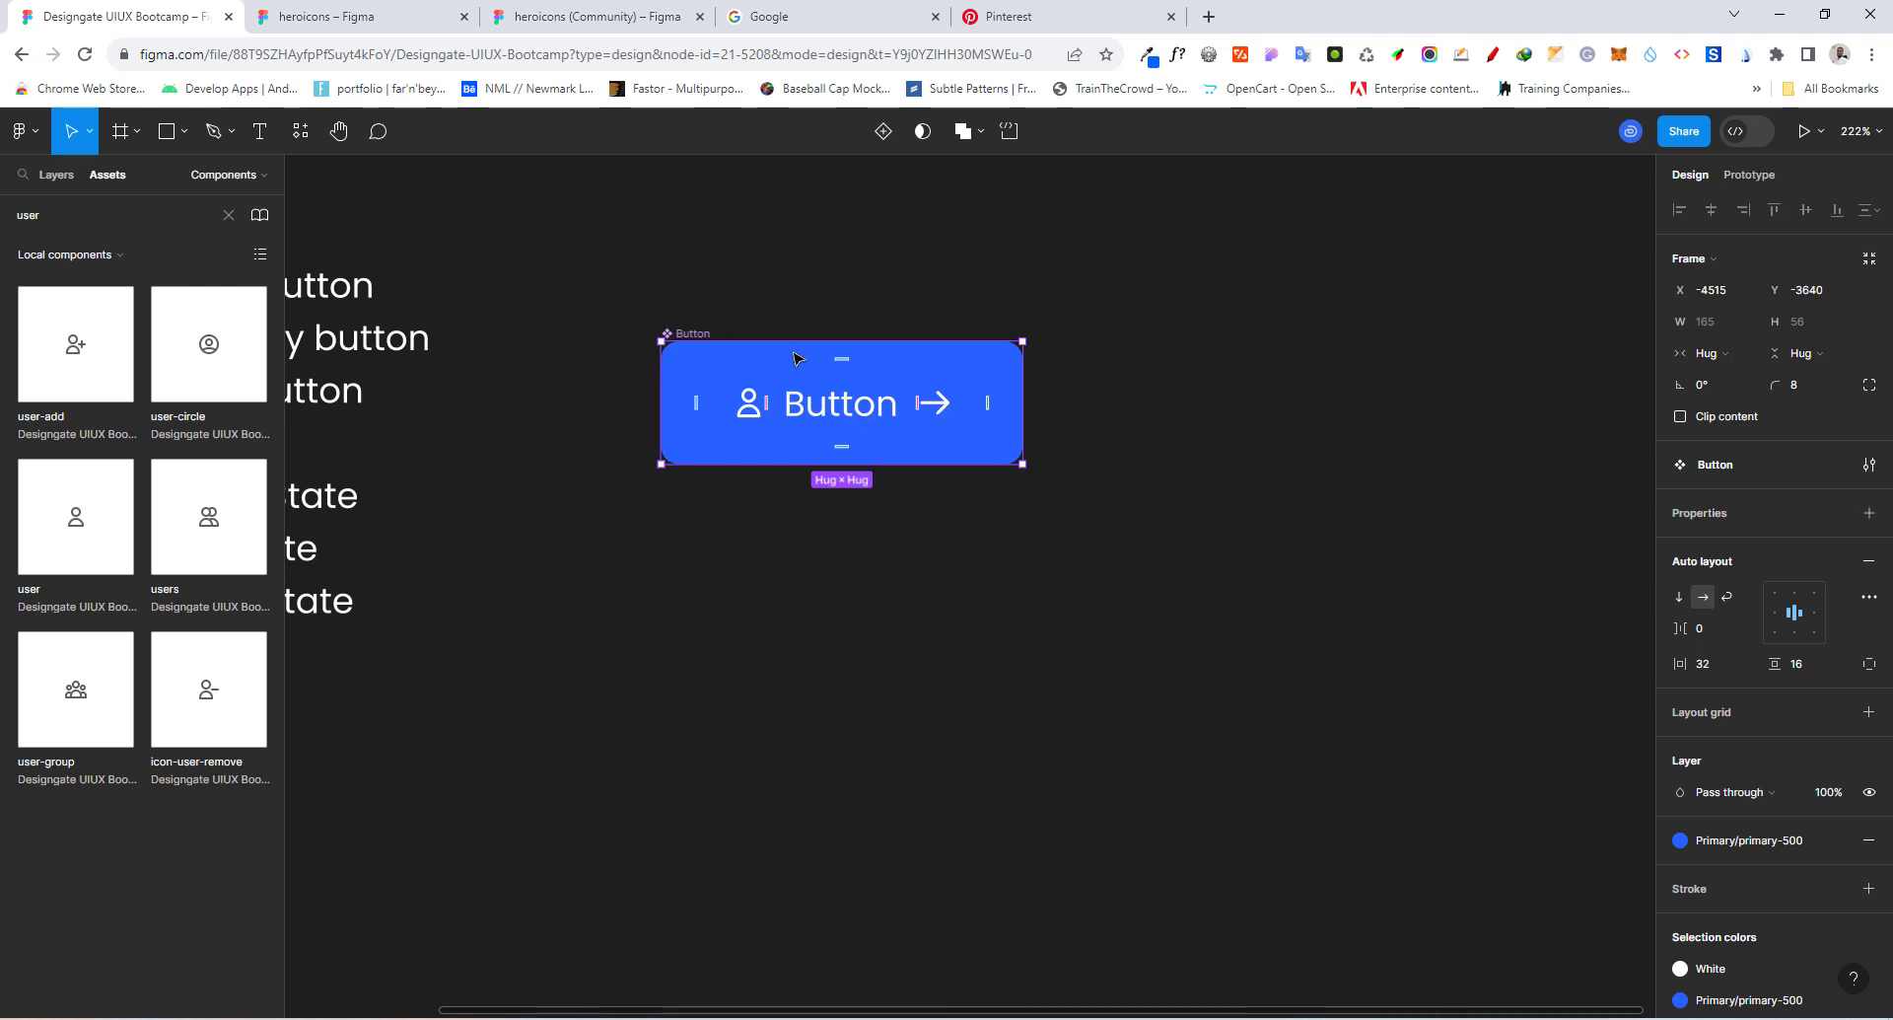
left_click(228, 215)
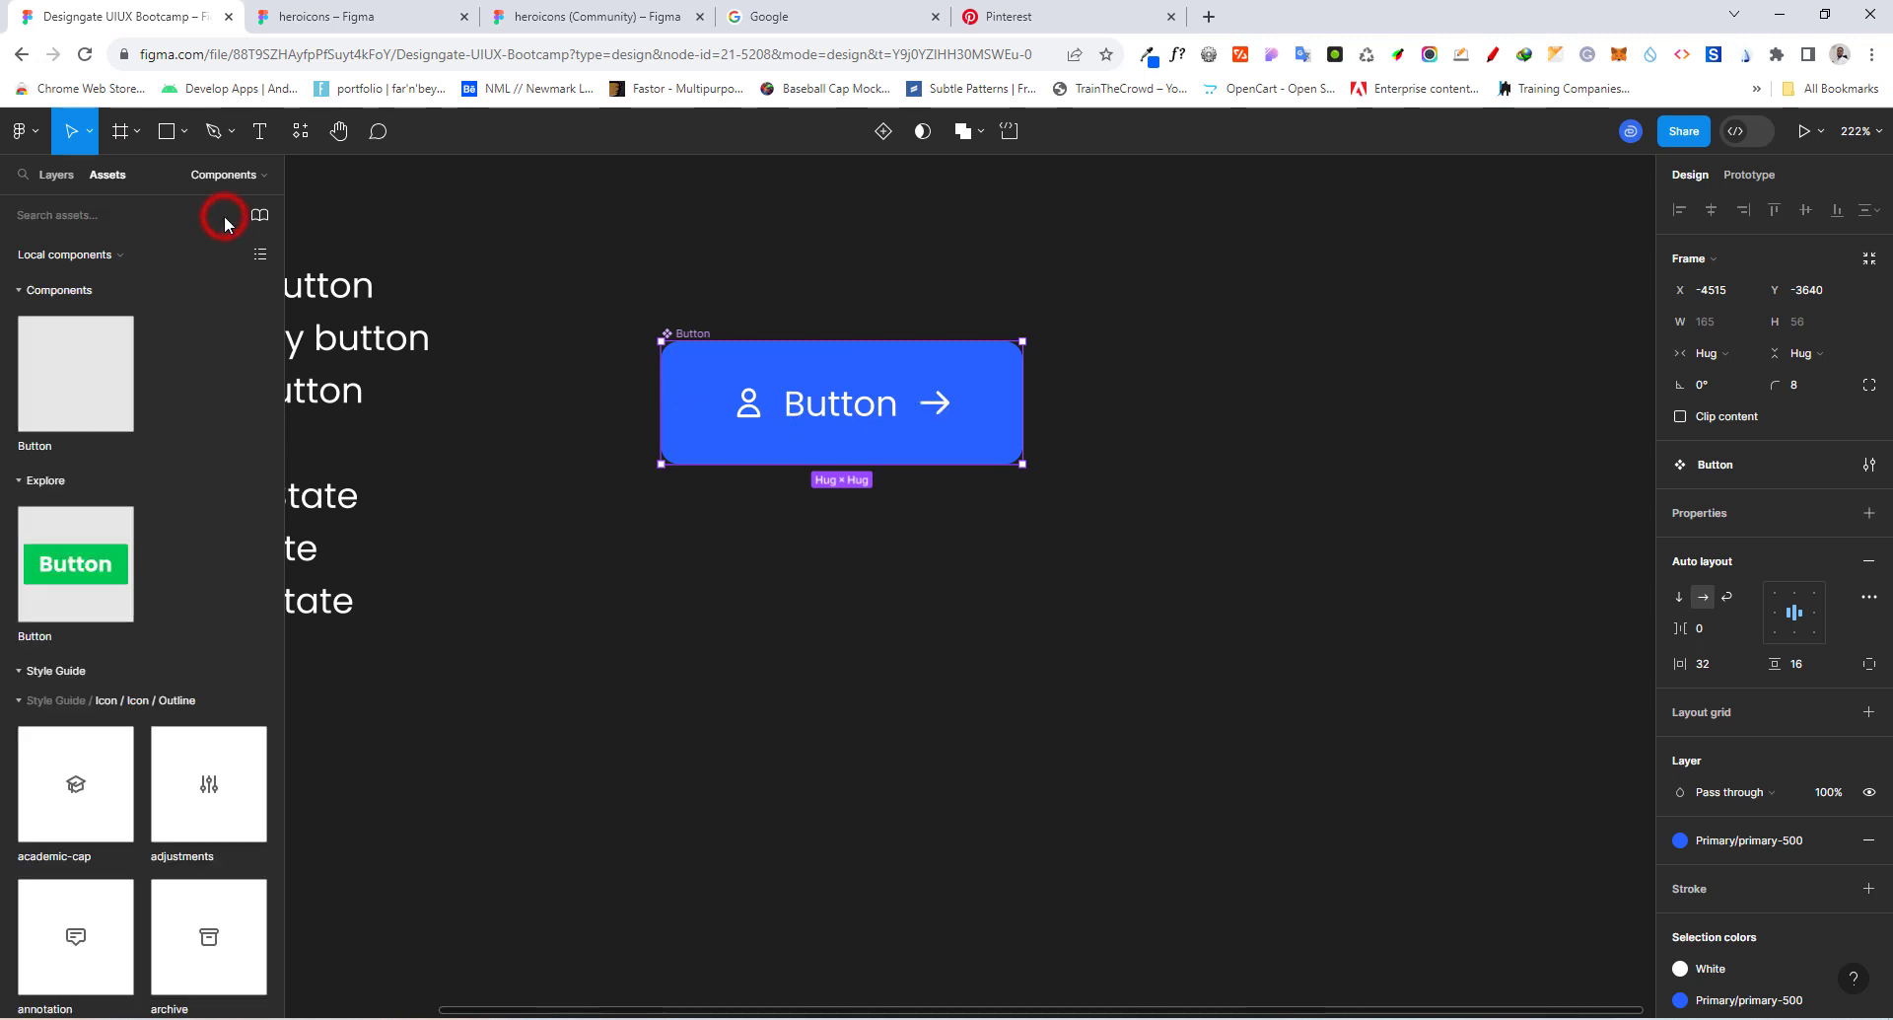
left_click_drag(69, 373, 801, 720)
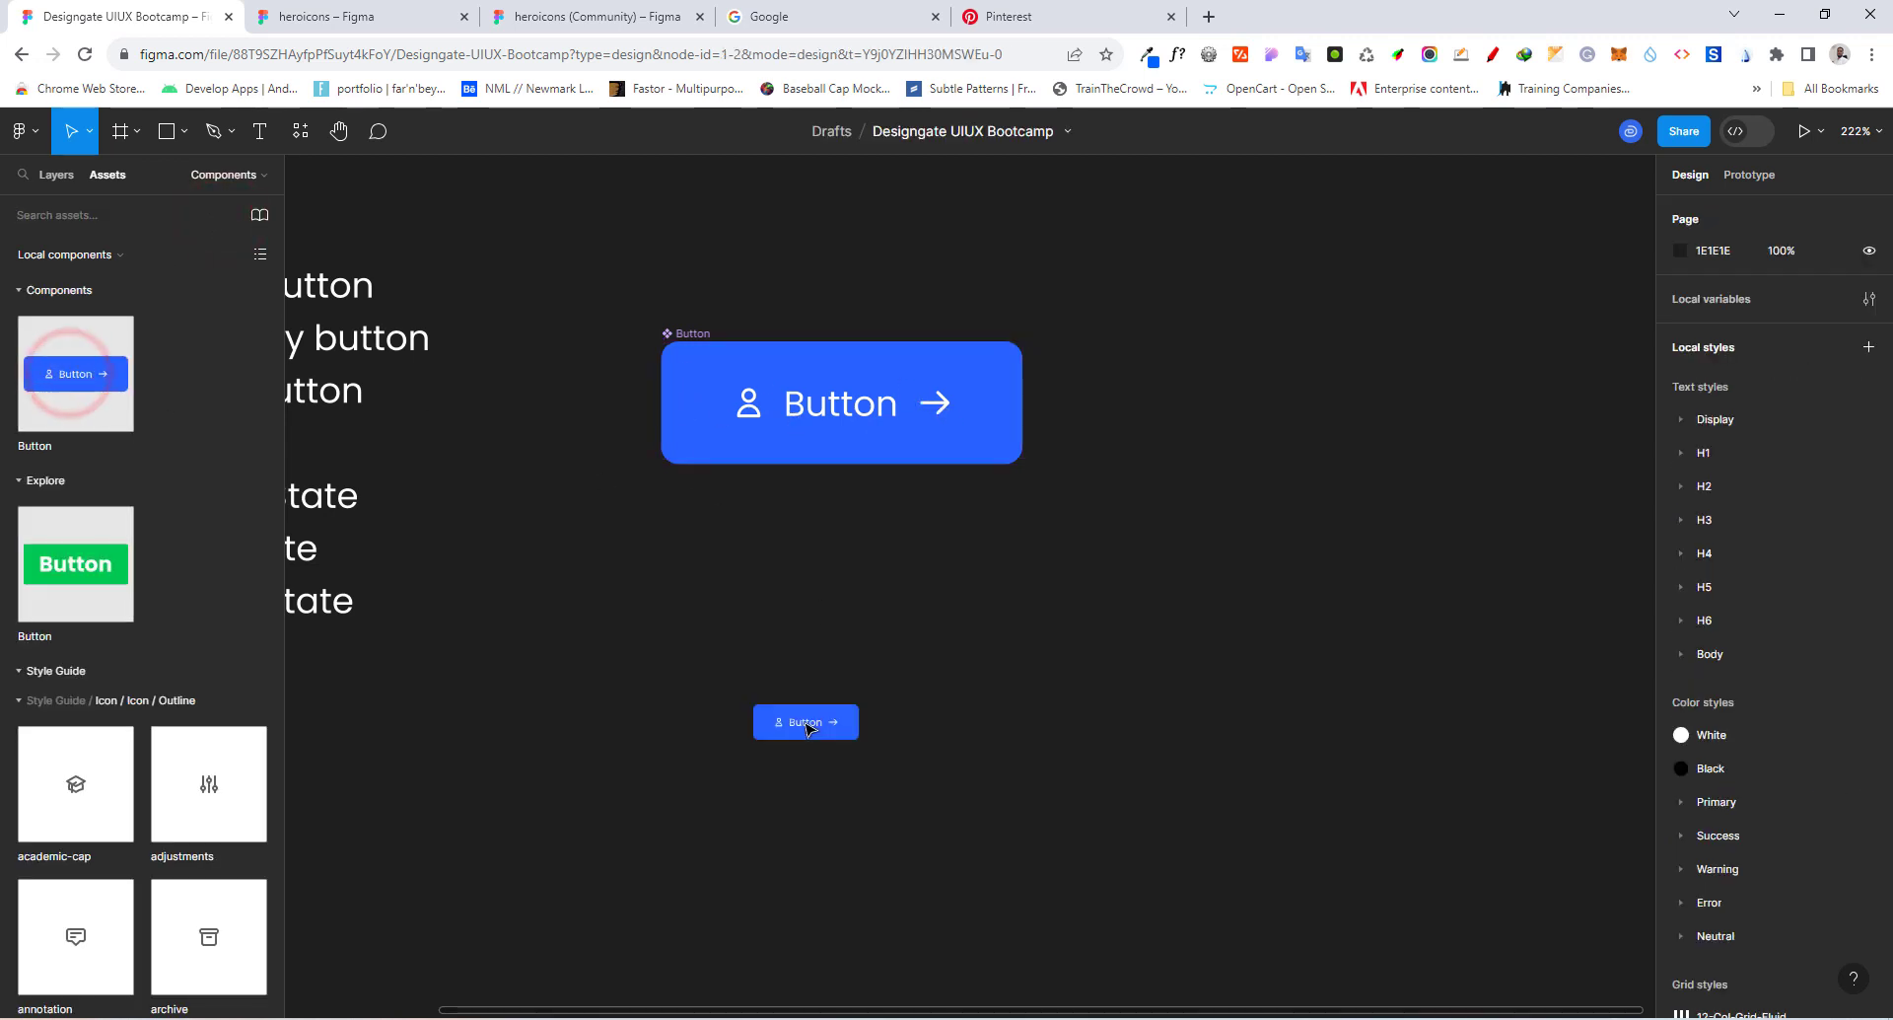
left_click_drag(893, 787, 766, 693)
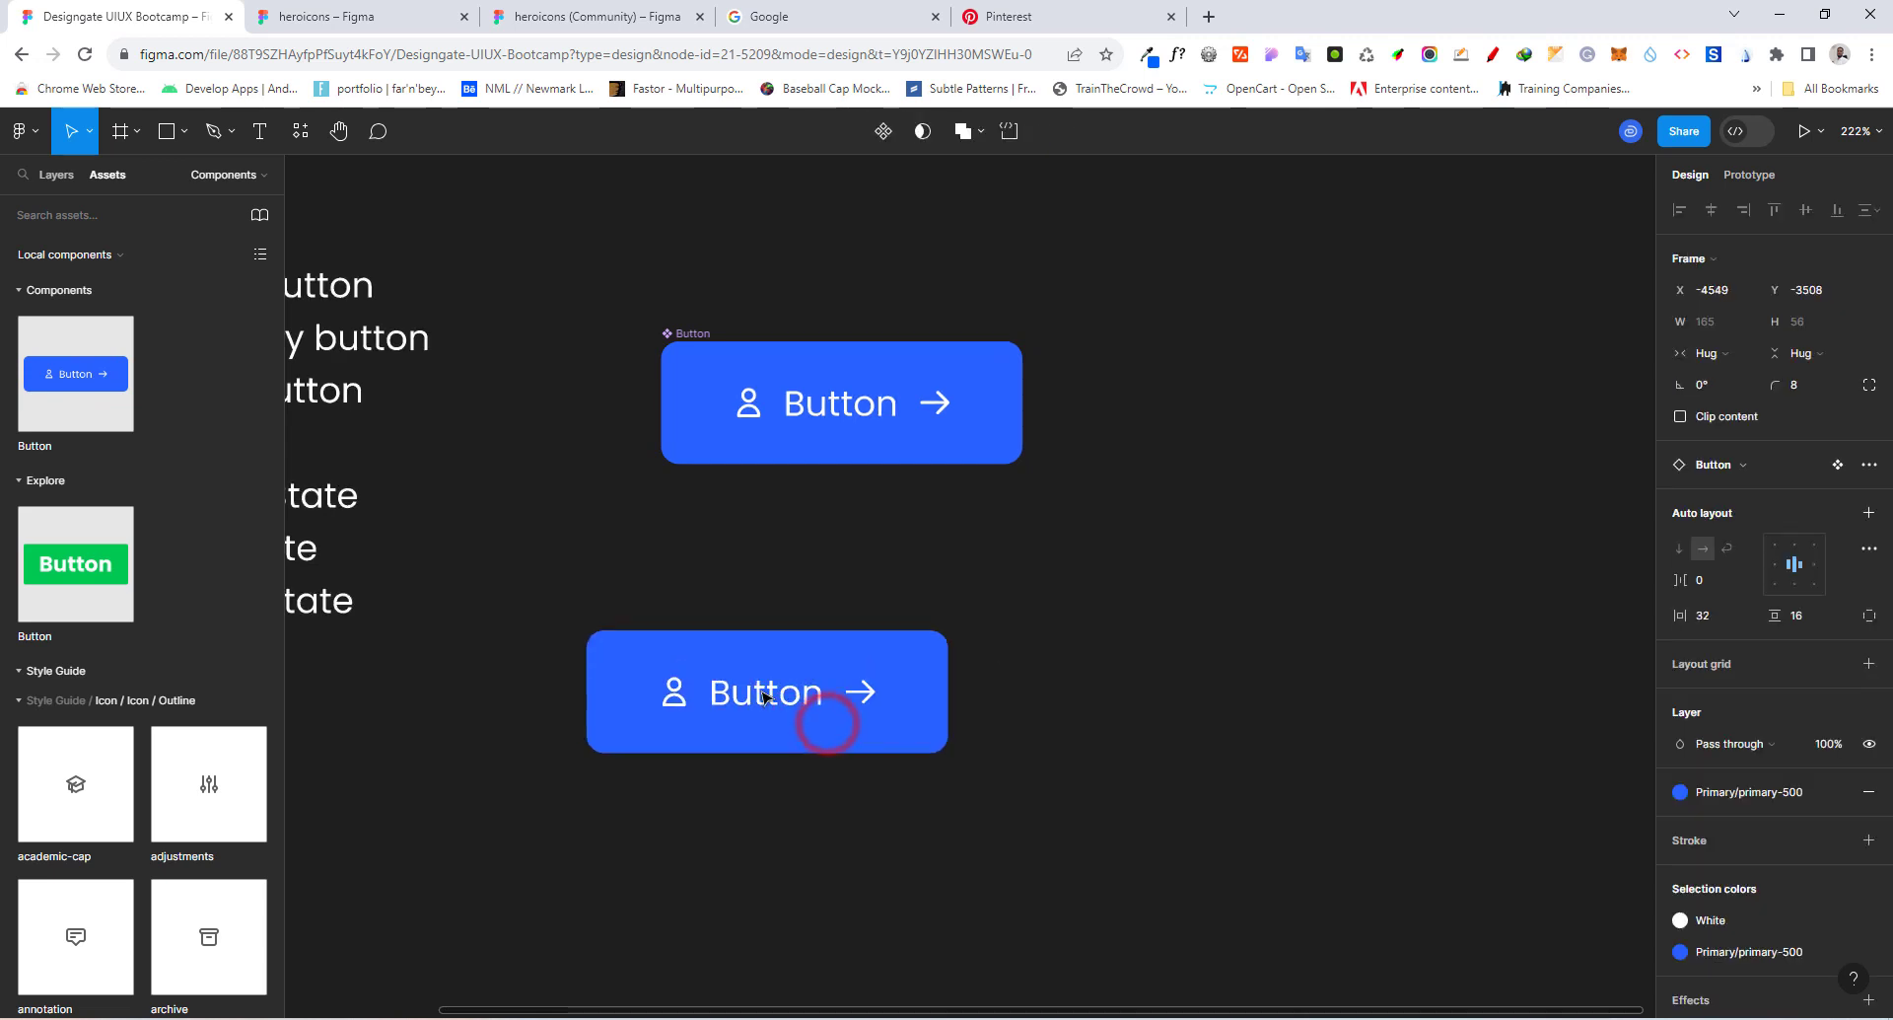
Step: Hide the arrow-right icon layer in the Button instance and show it again
double_click(854, 688)
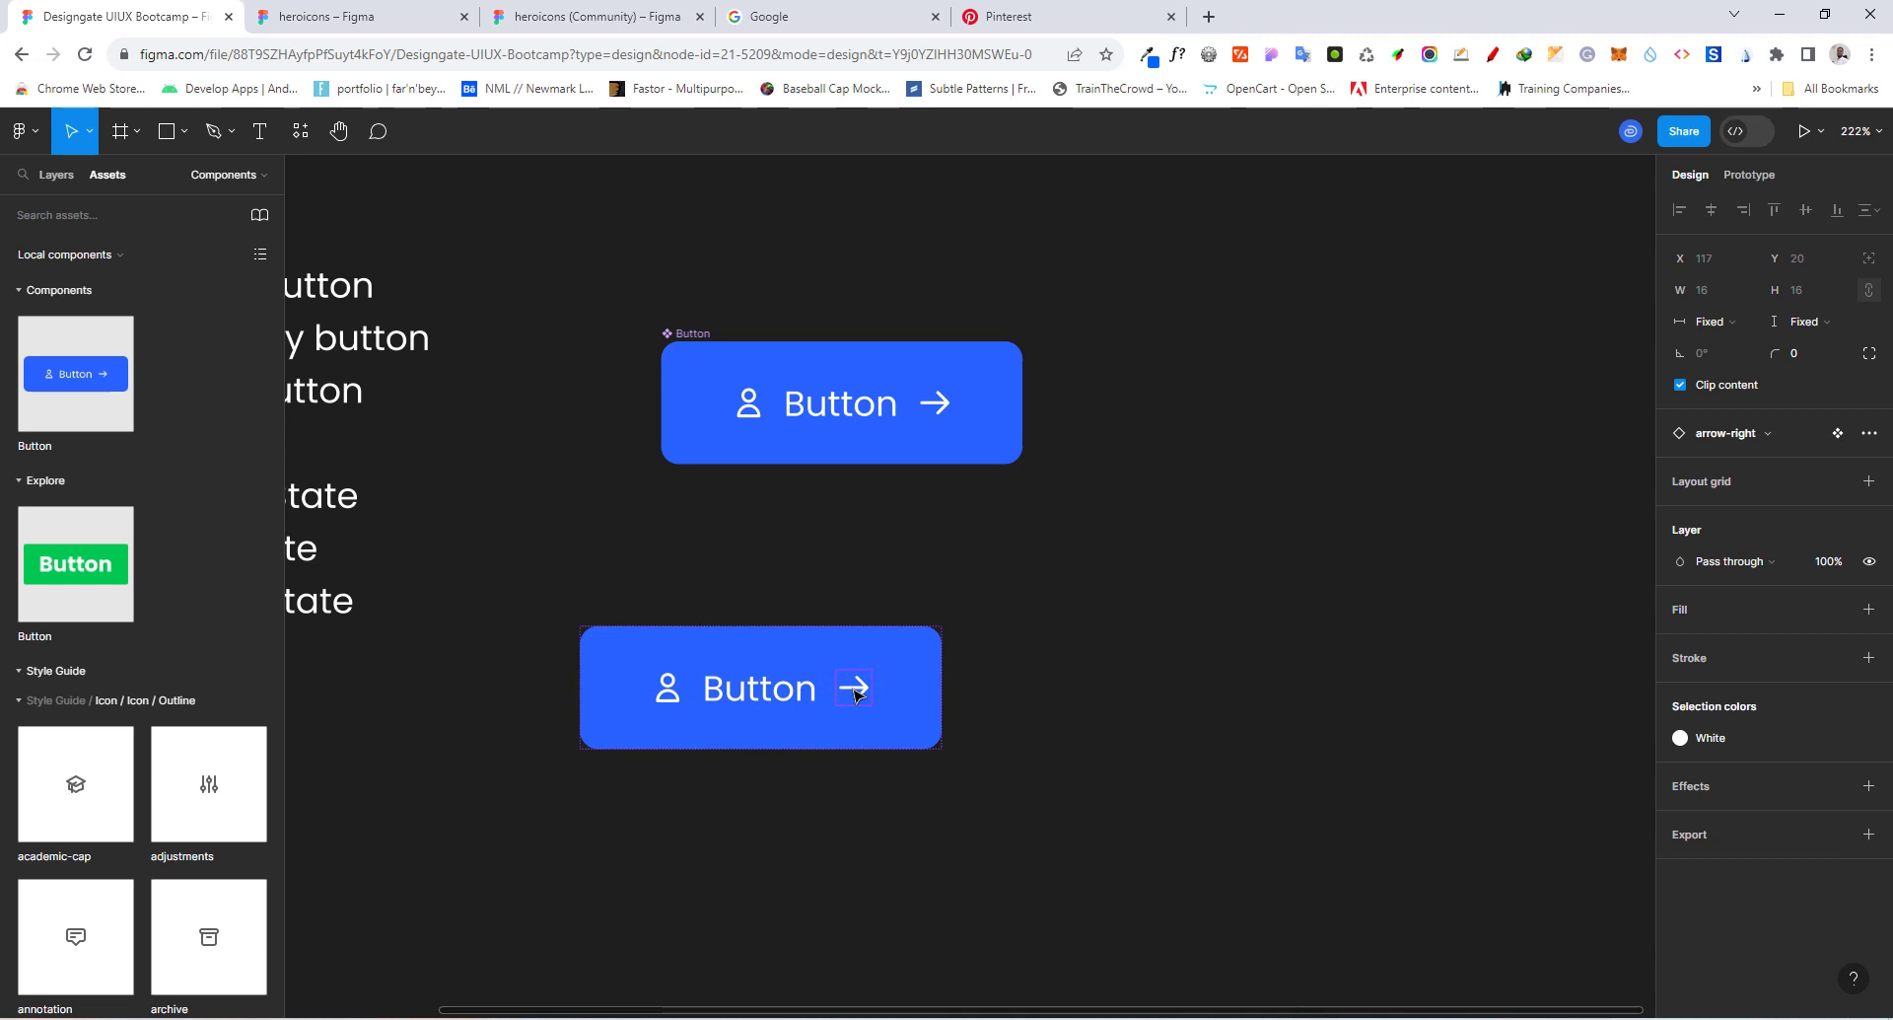
left_click(54, 180)
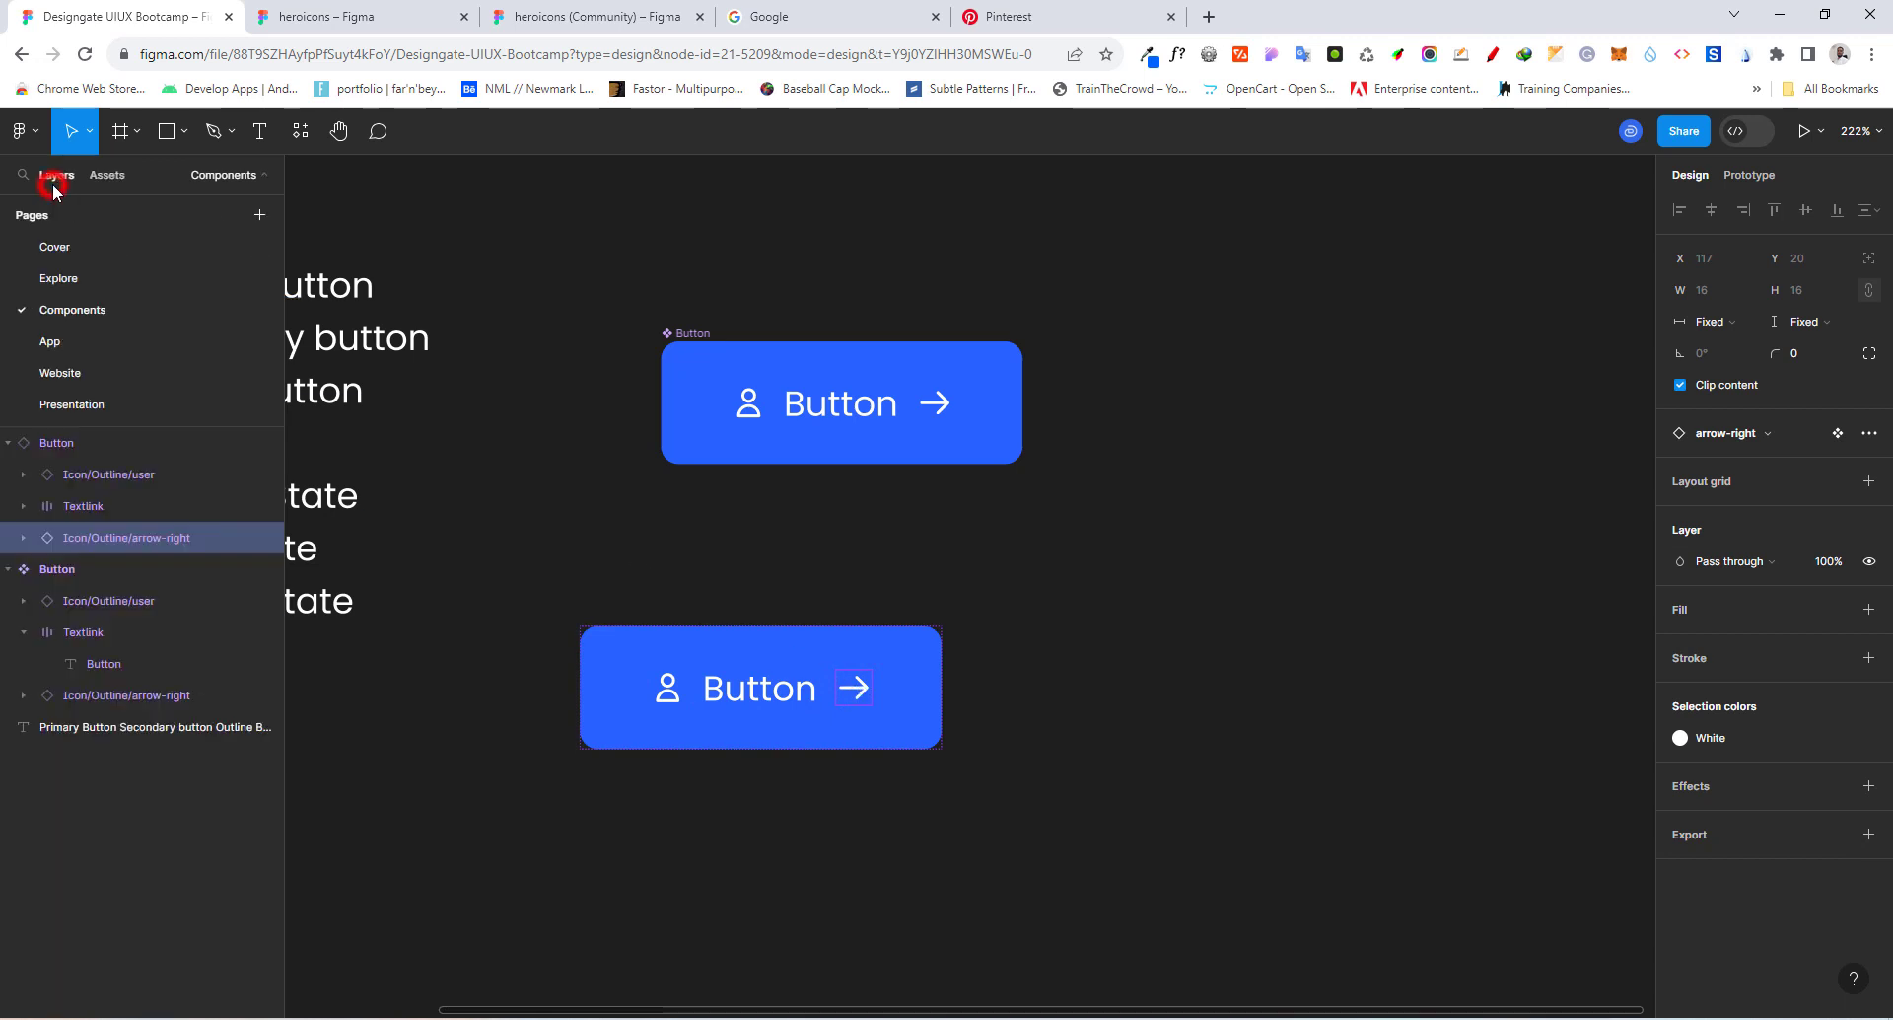
left_click(263, 538)
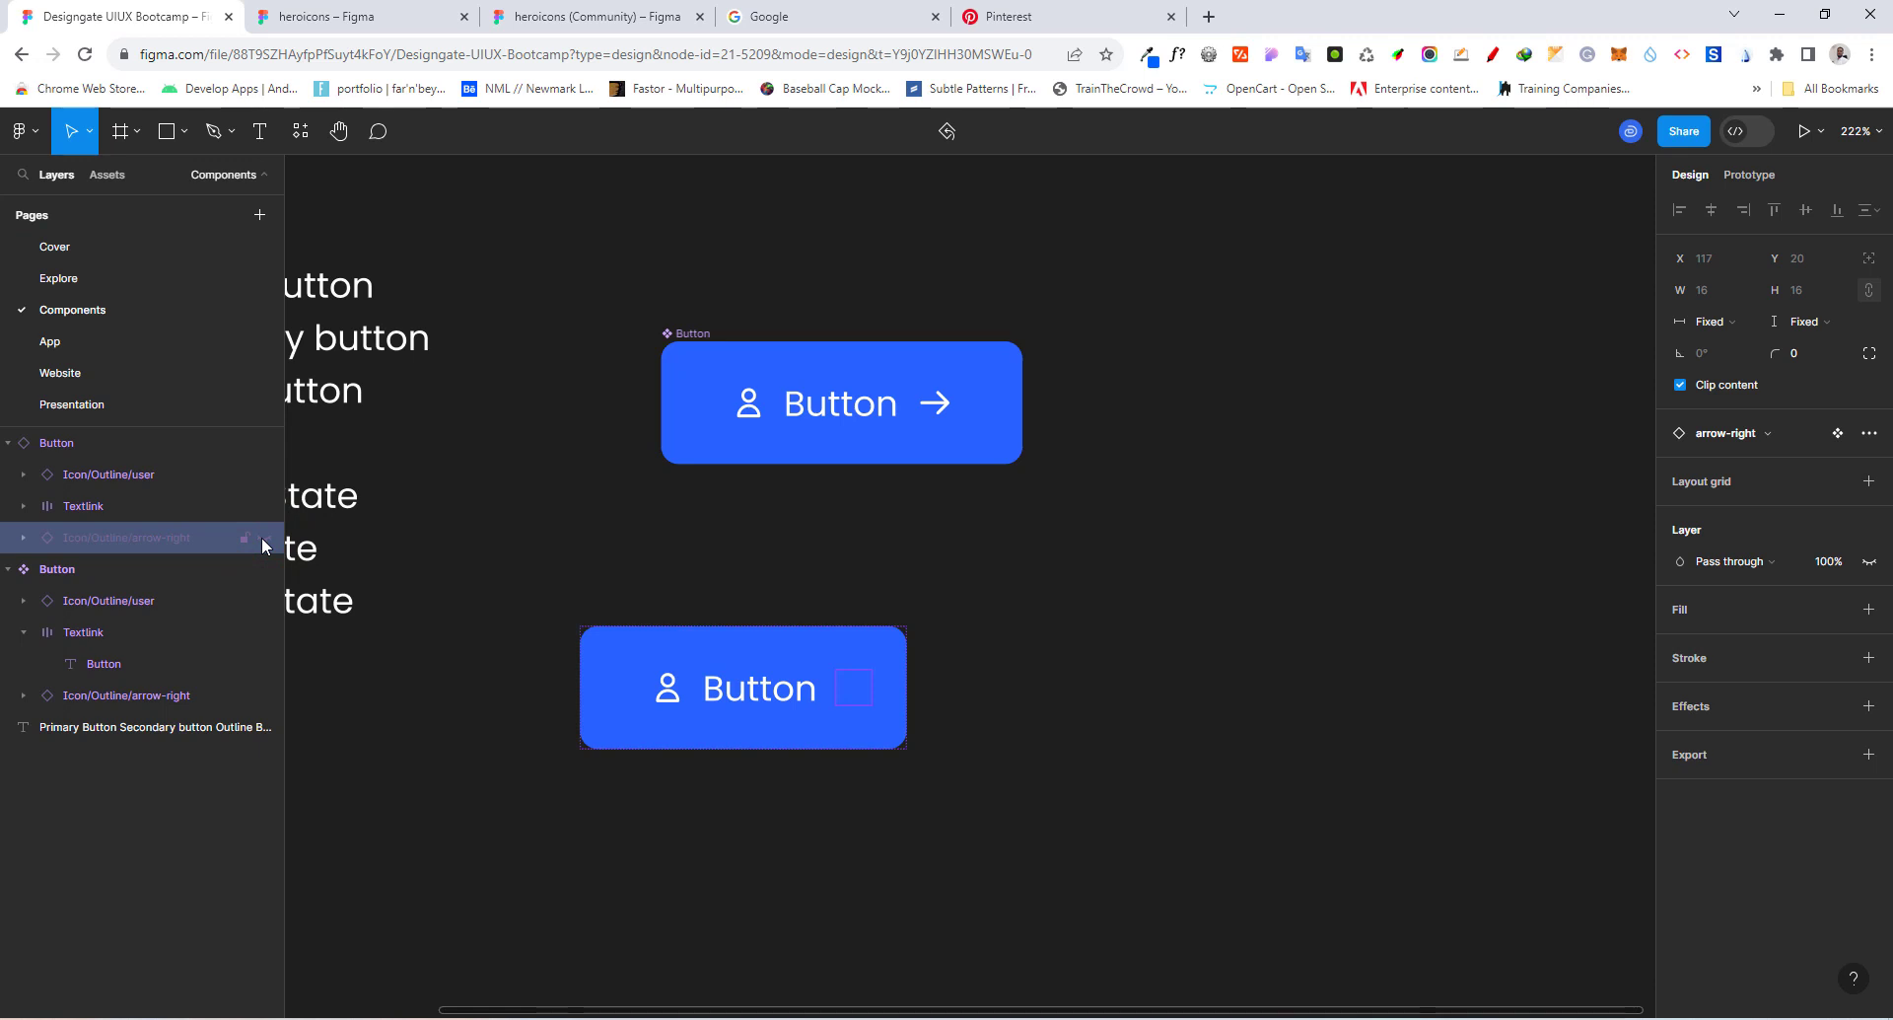
left_click(263, 538)
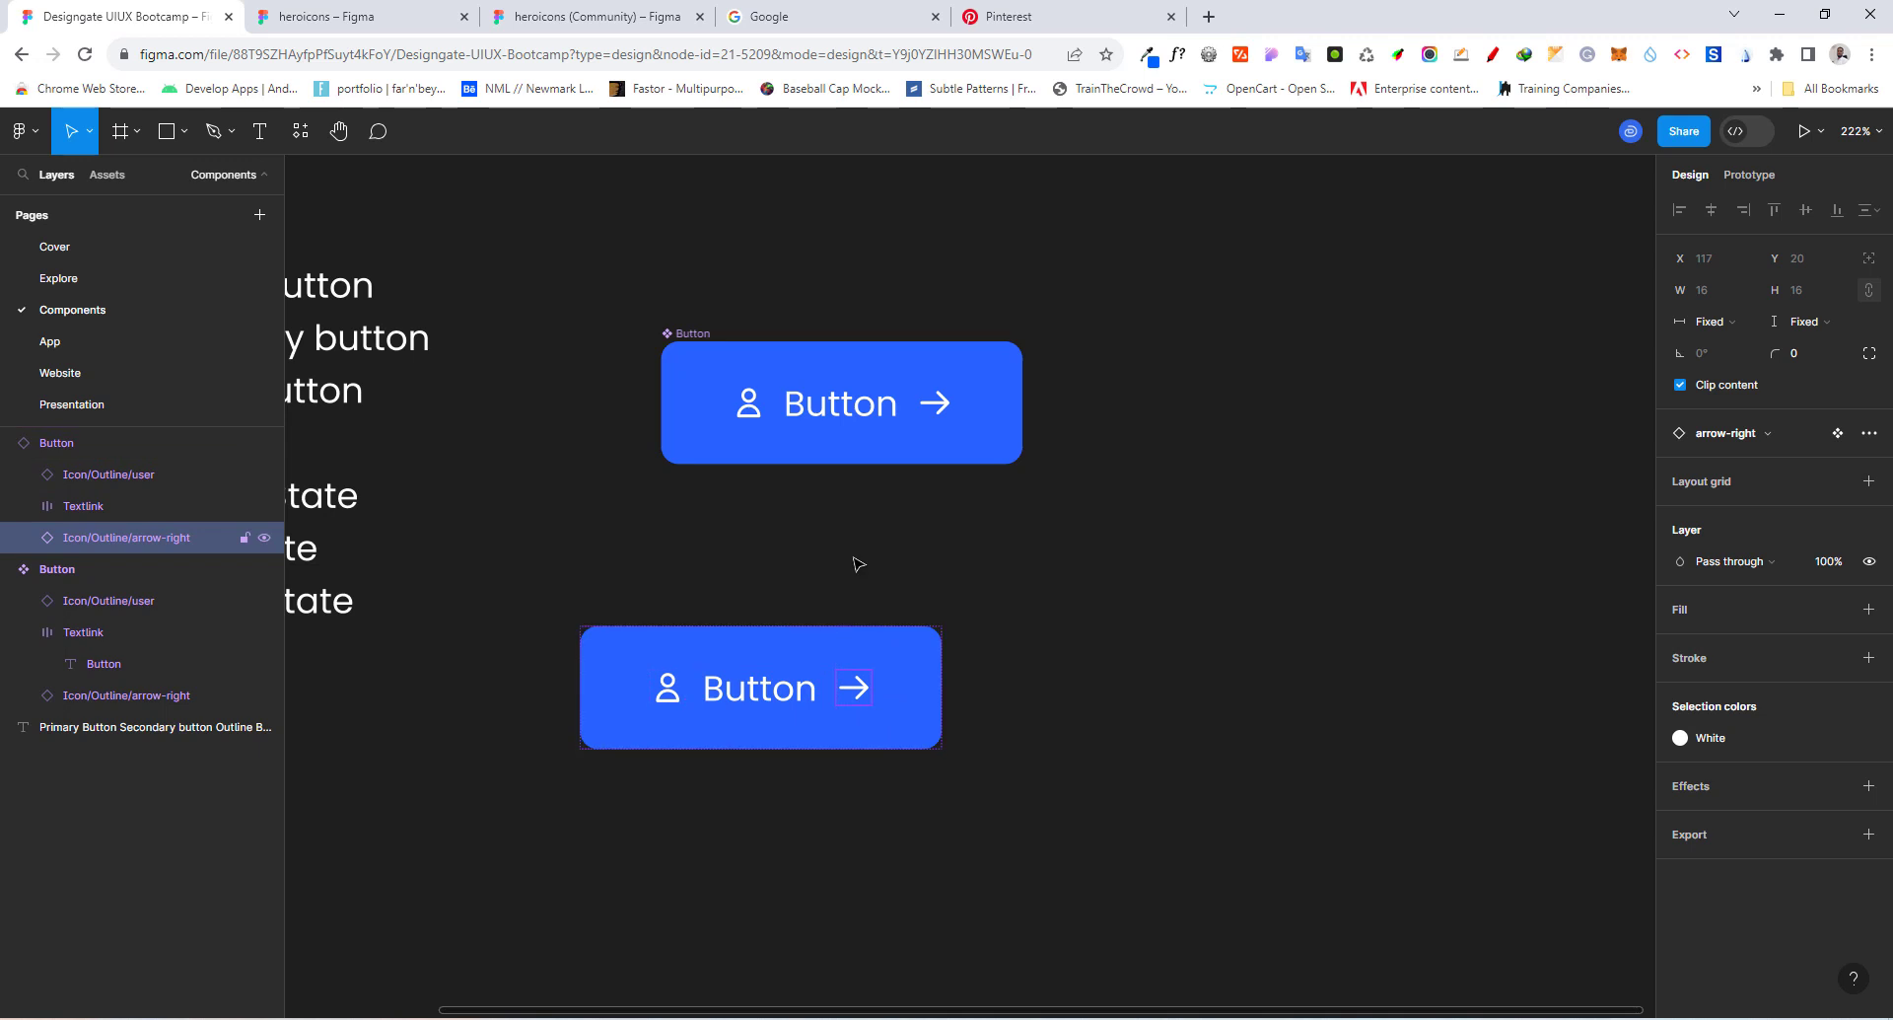
Step: Move the instance further down and create a boolean property named Right Icon, value True, for the main component's arrow icon
left_click_drag(765, 636, 725, 732)
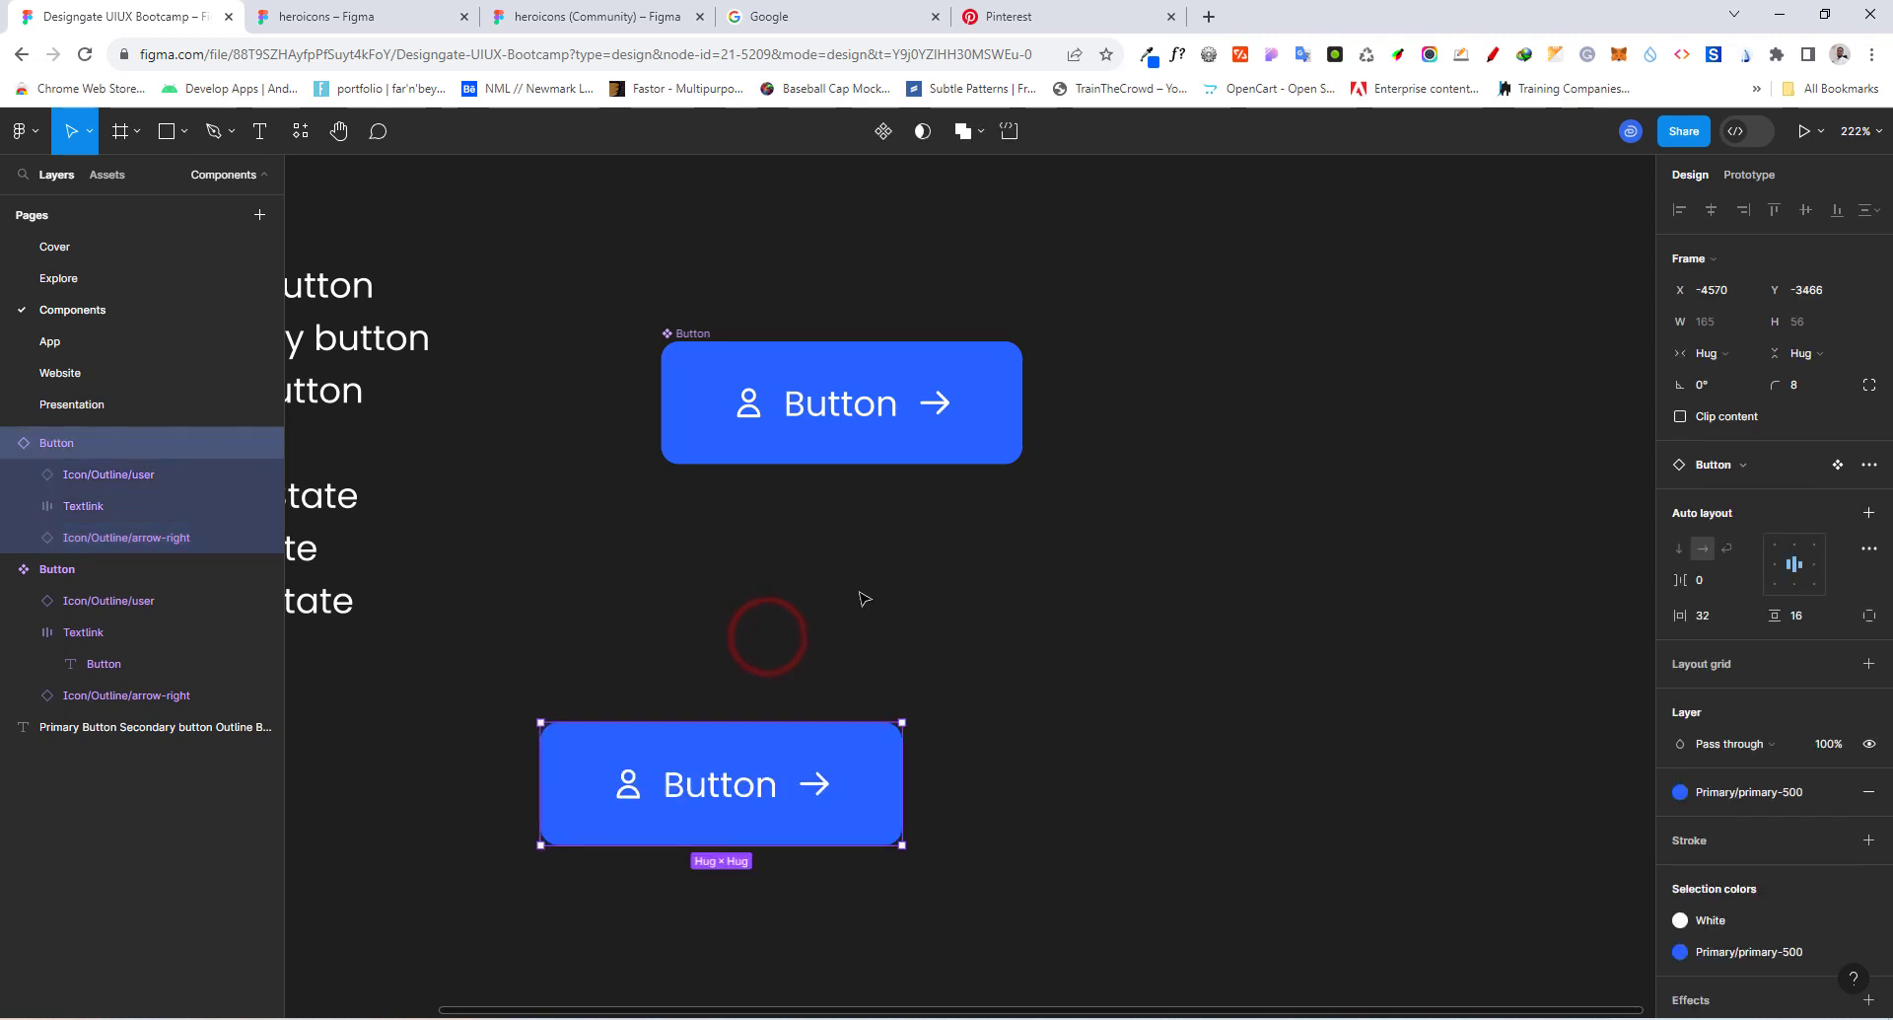
left_click(943, 434)
left_click(929, 402)
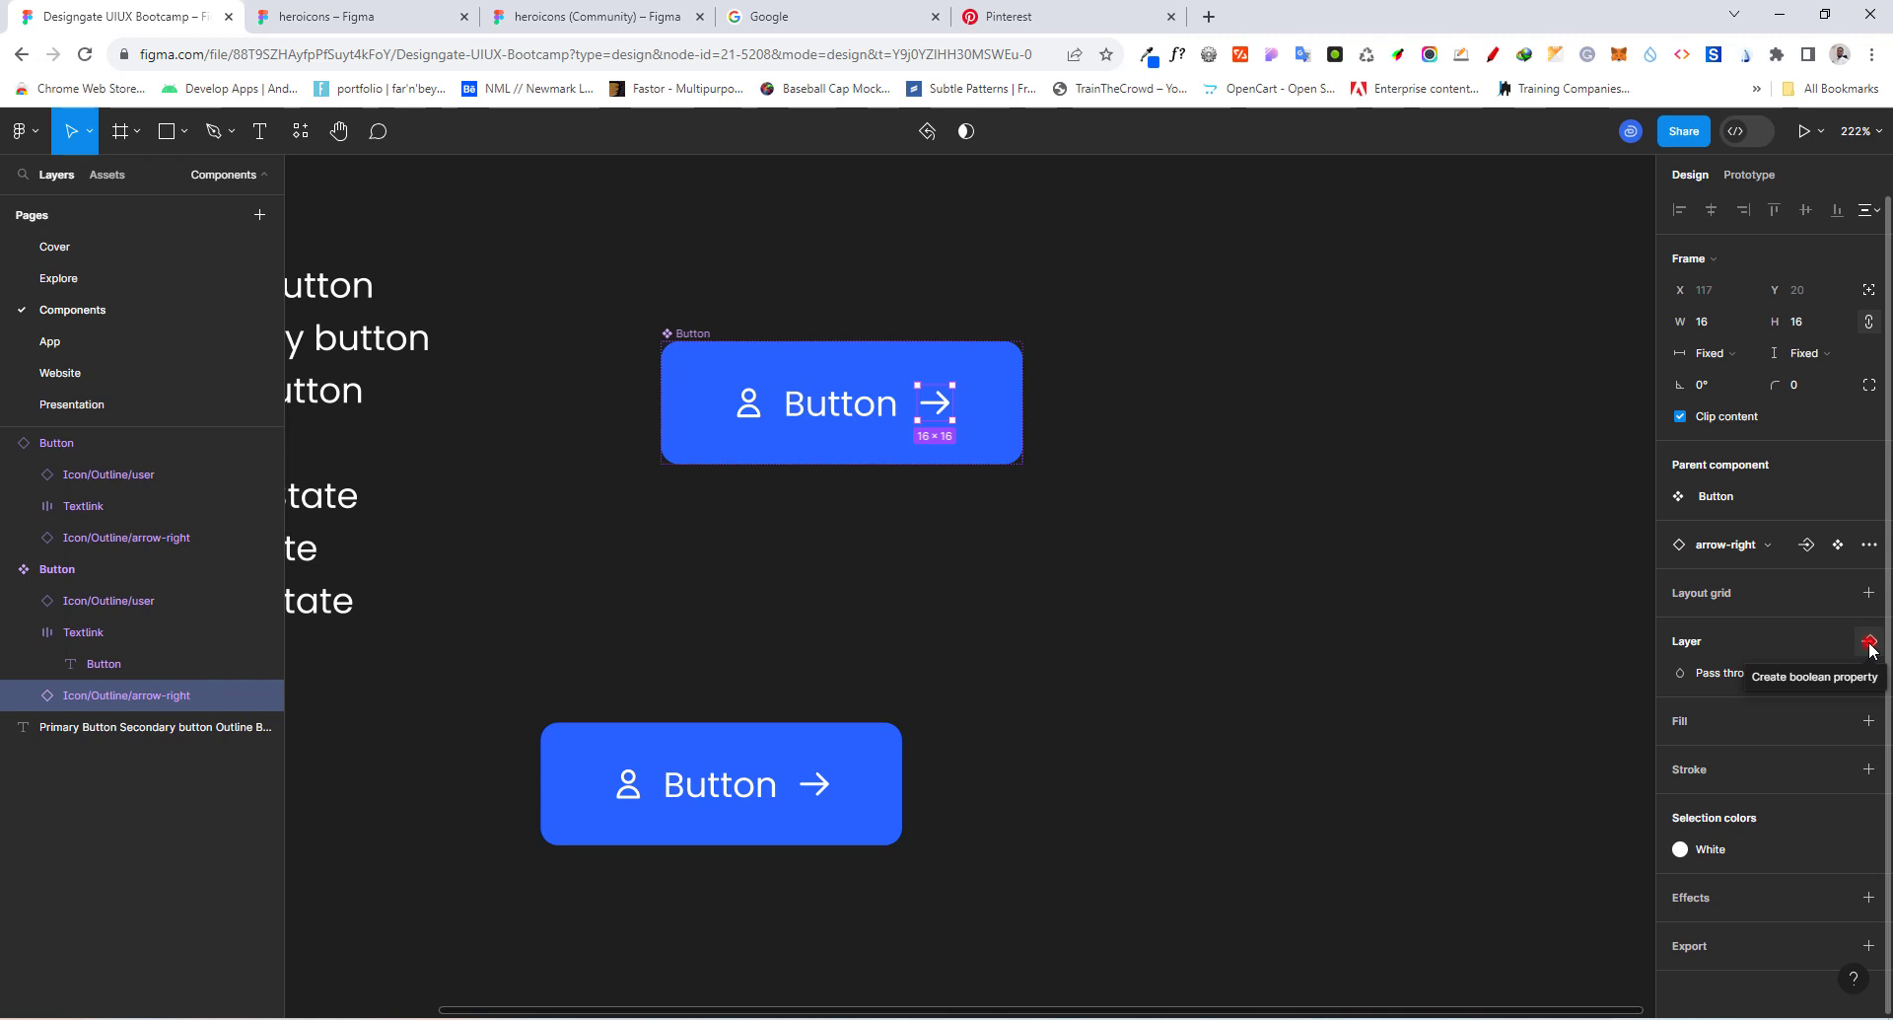
left_click(1869, 643)
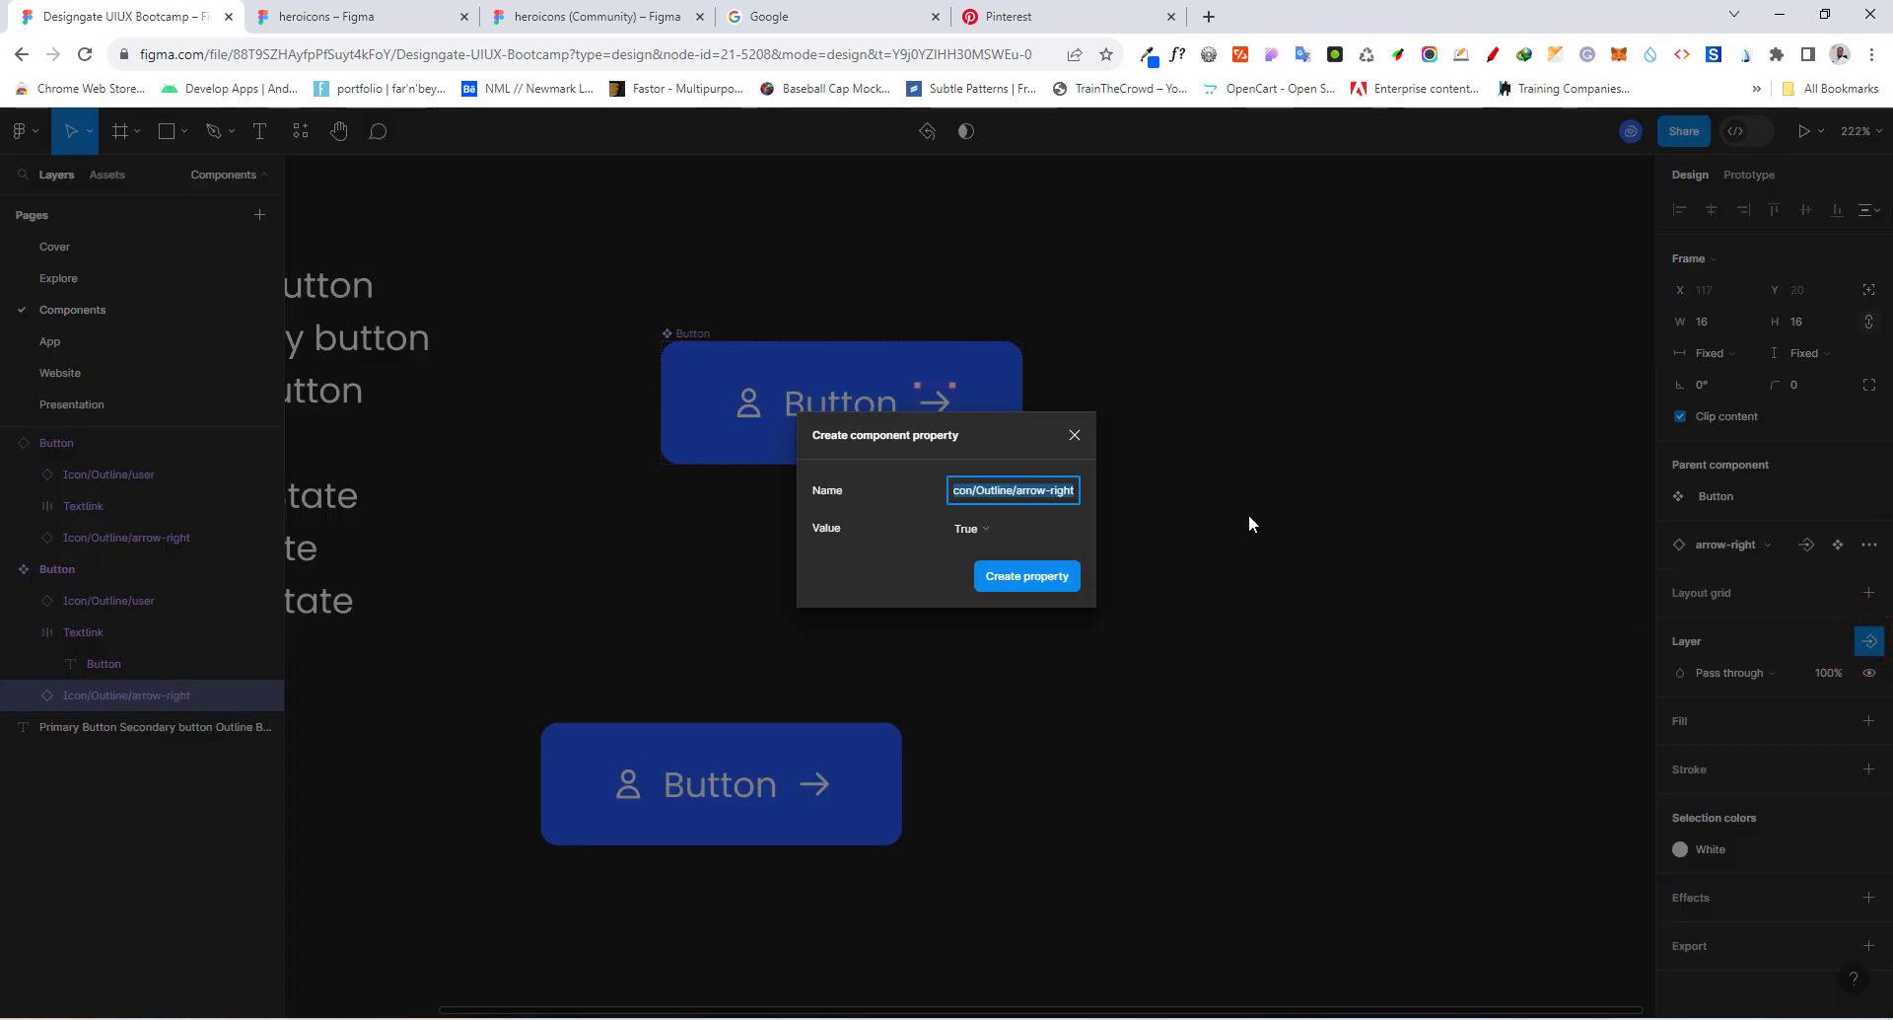
type("Right Icon")
left_click(1021, 577)
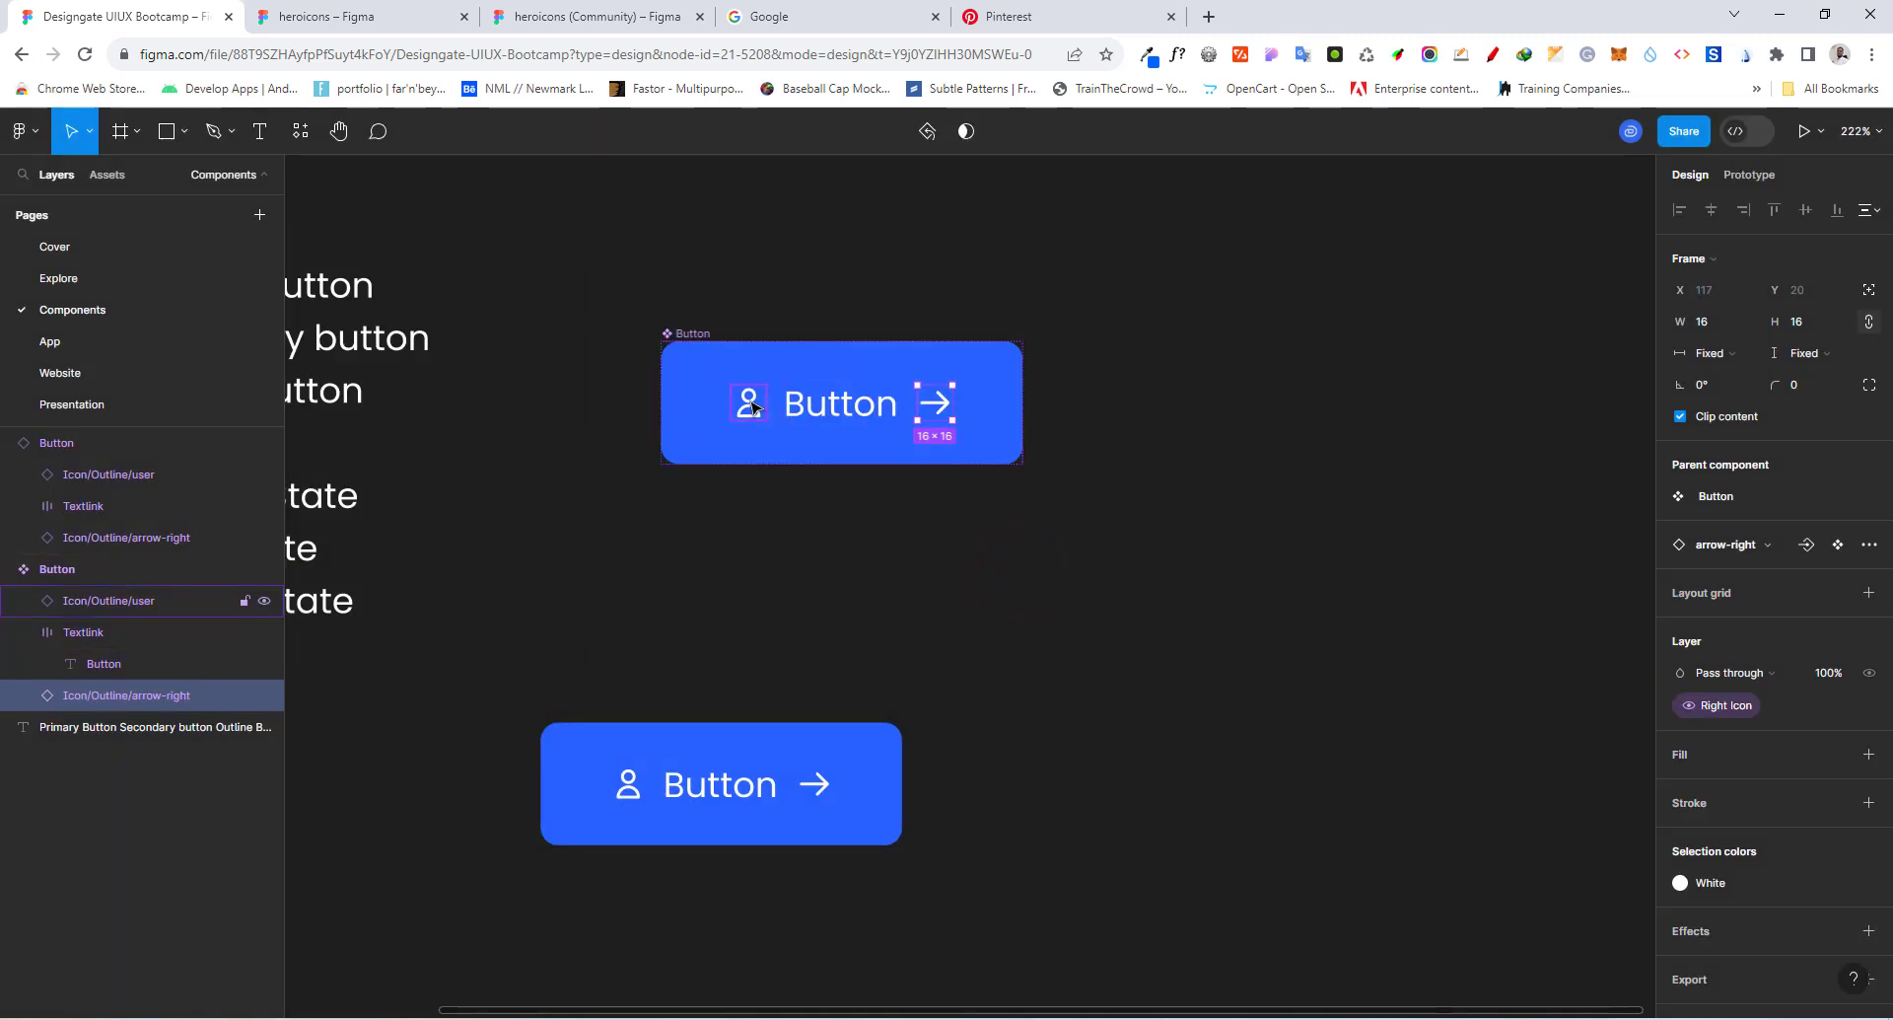
Step: Create a boolean property named Left Icon with value True for the main component's user icon
left_click(751, 406)
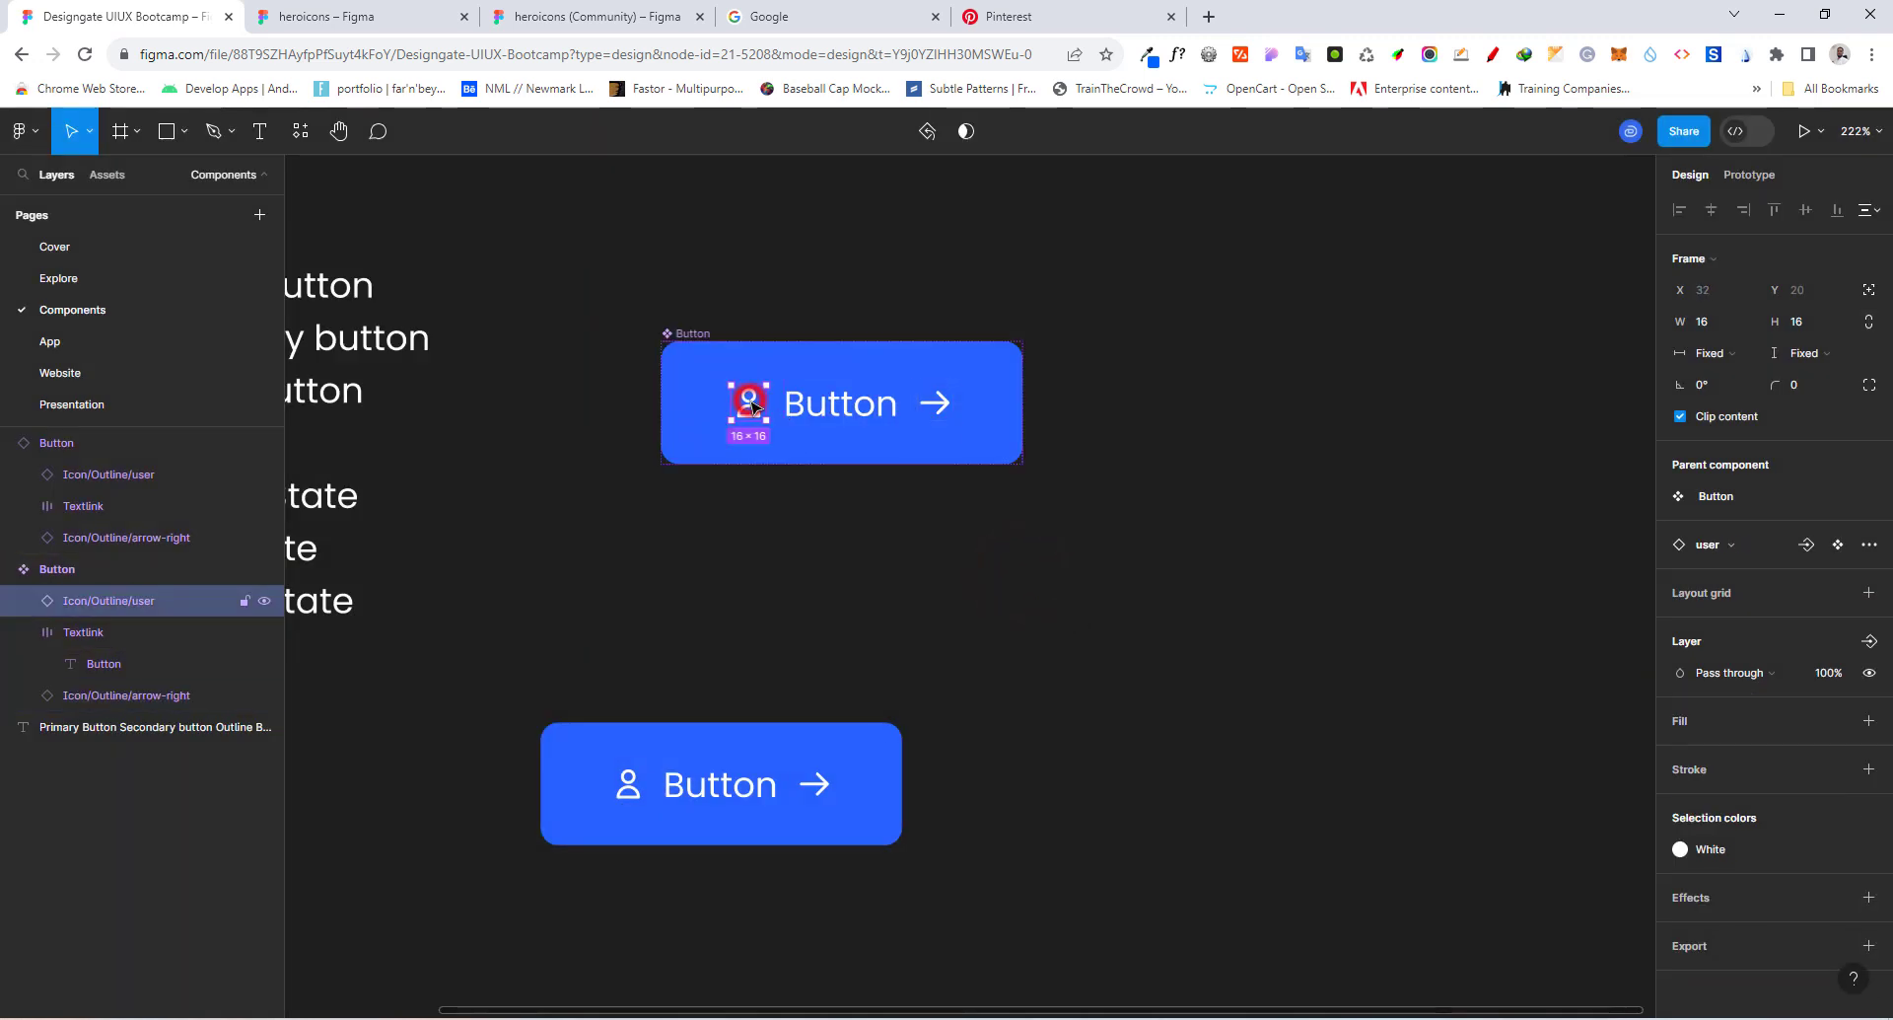
left_click(1869, 642)
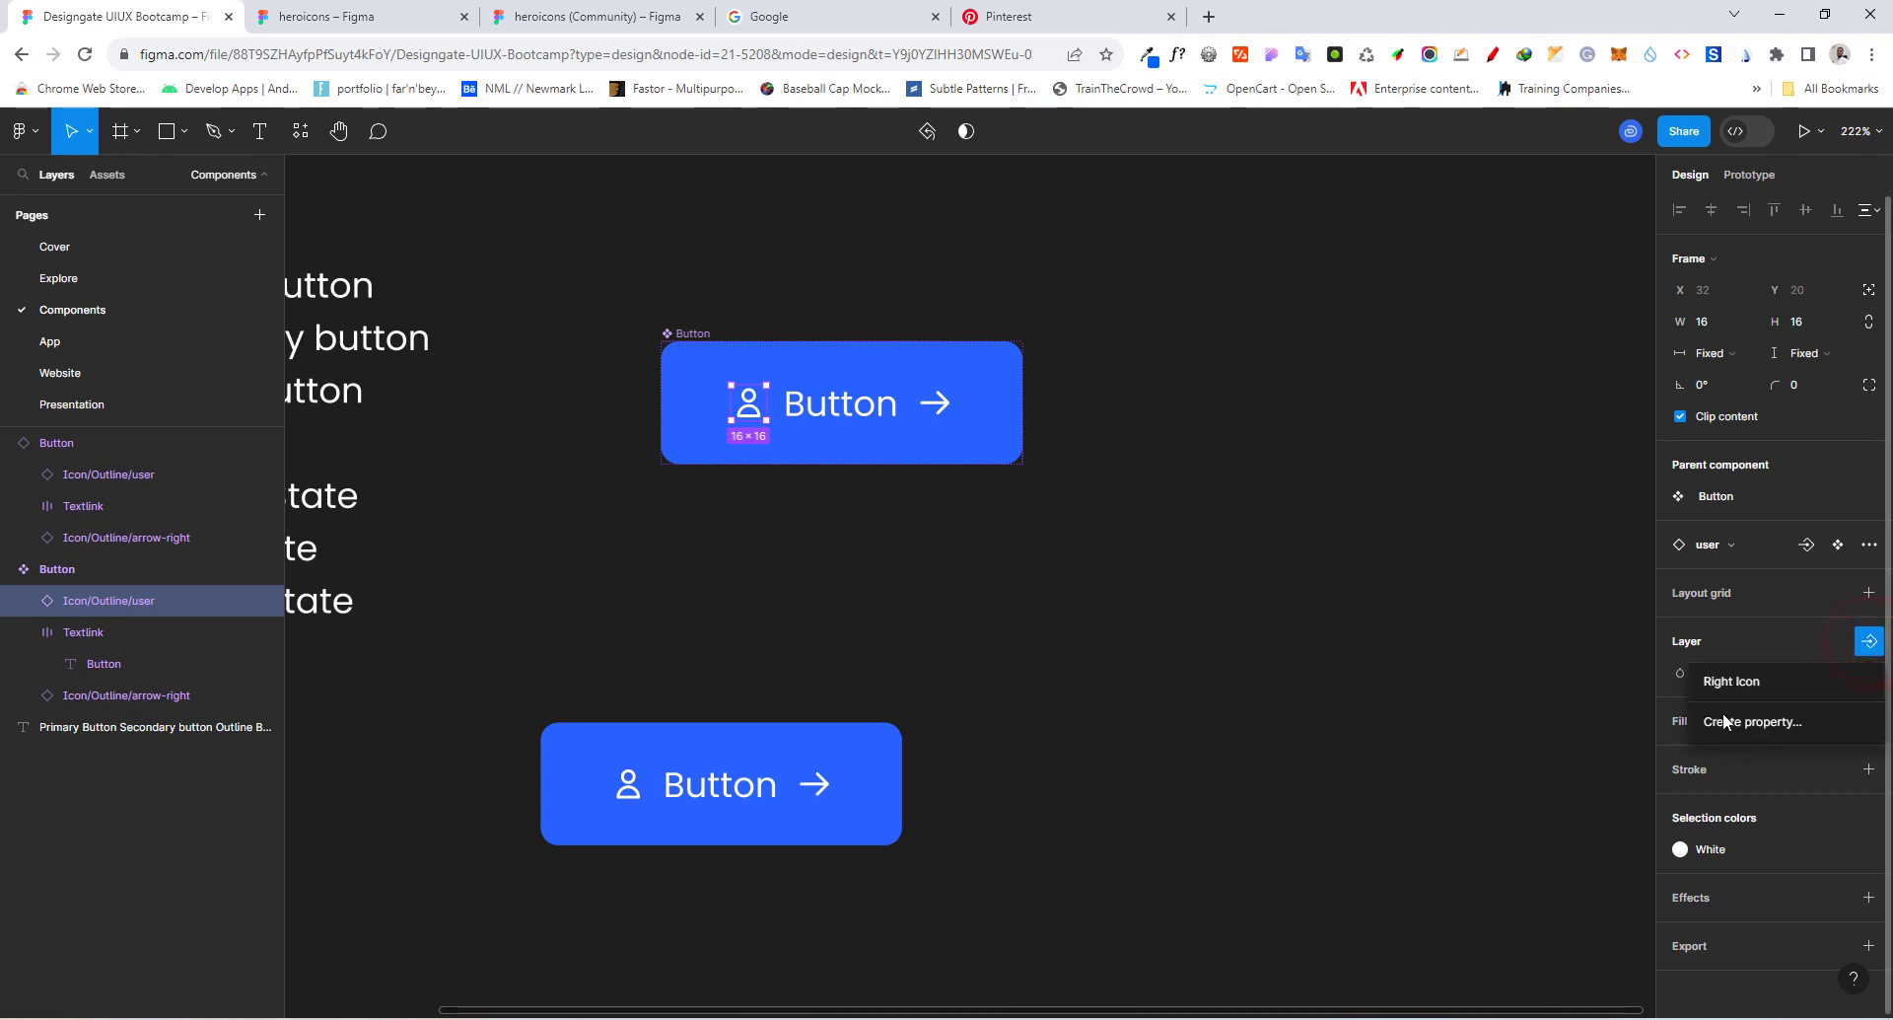
left_click(1767, 722)
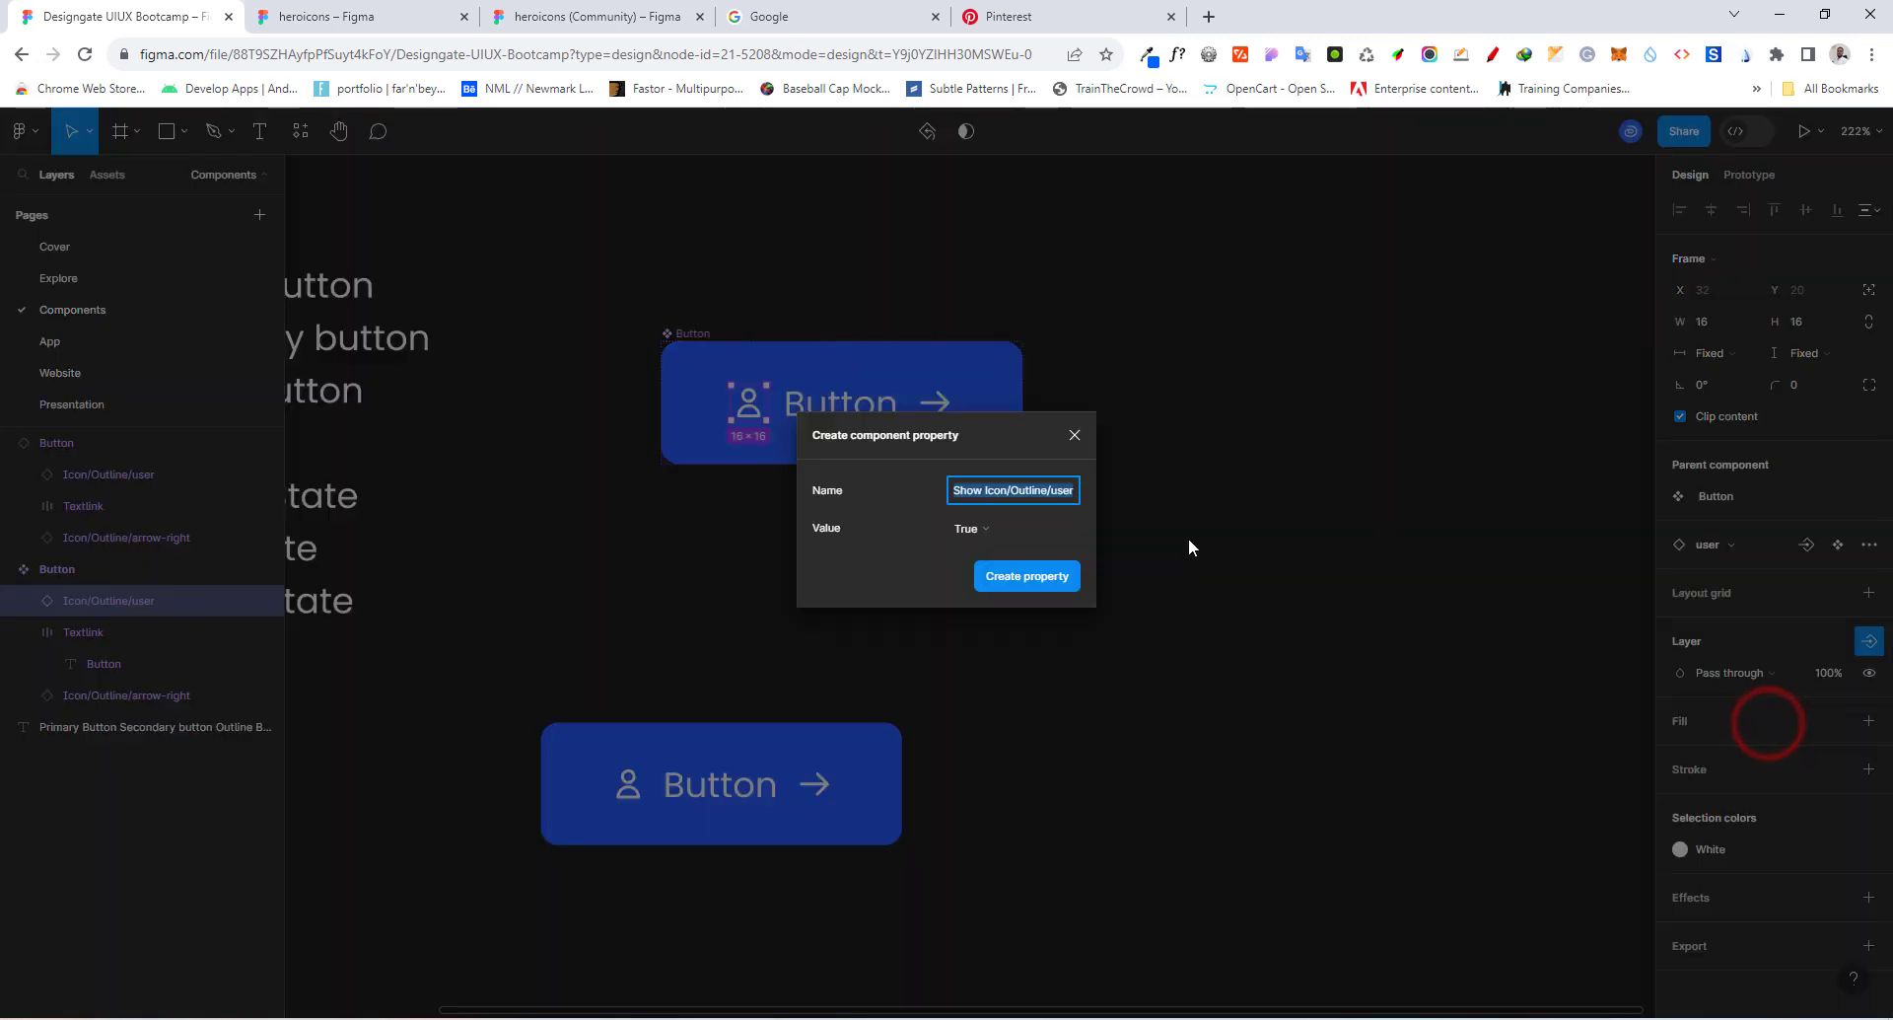
type("Left ")
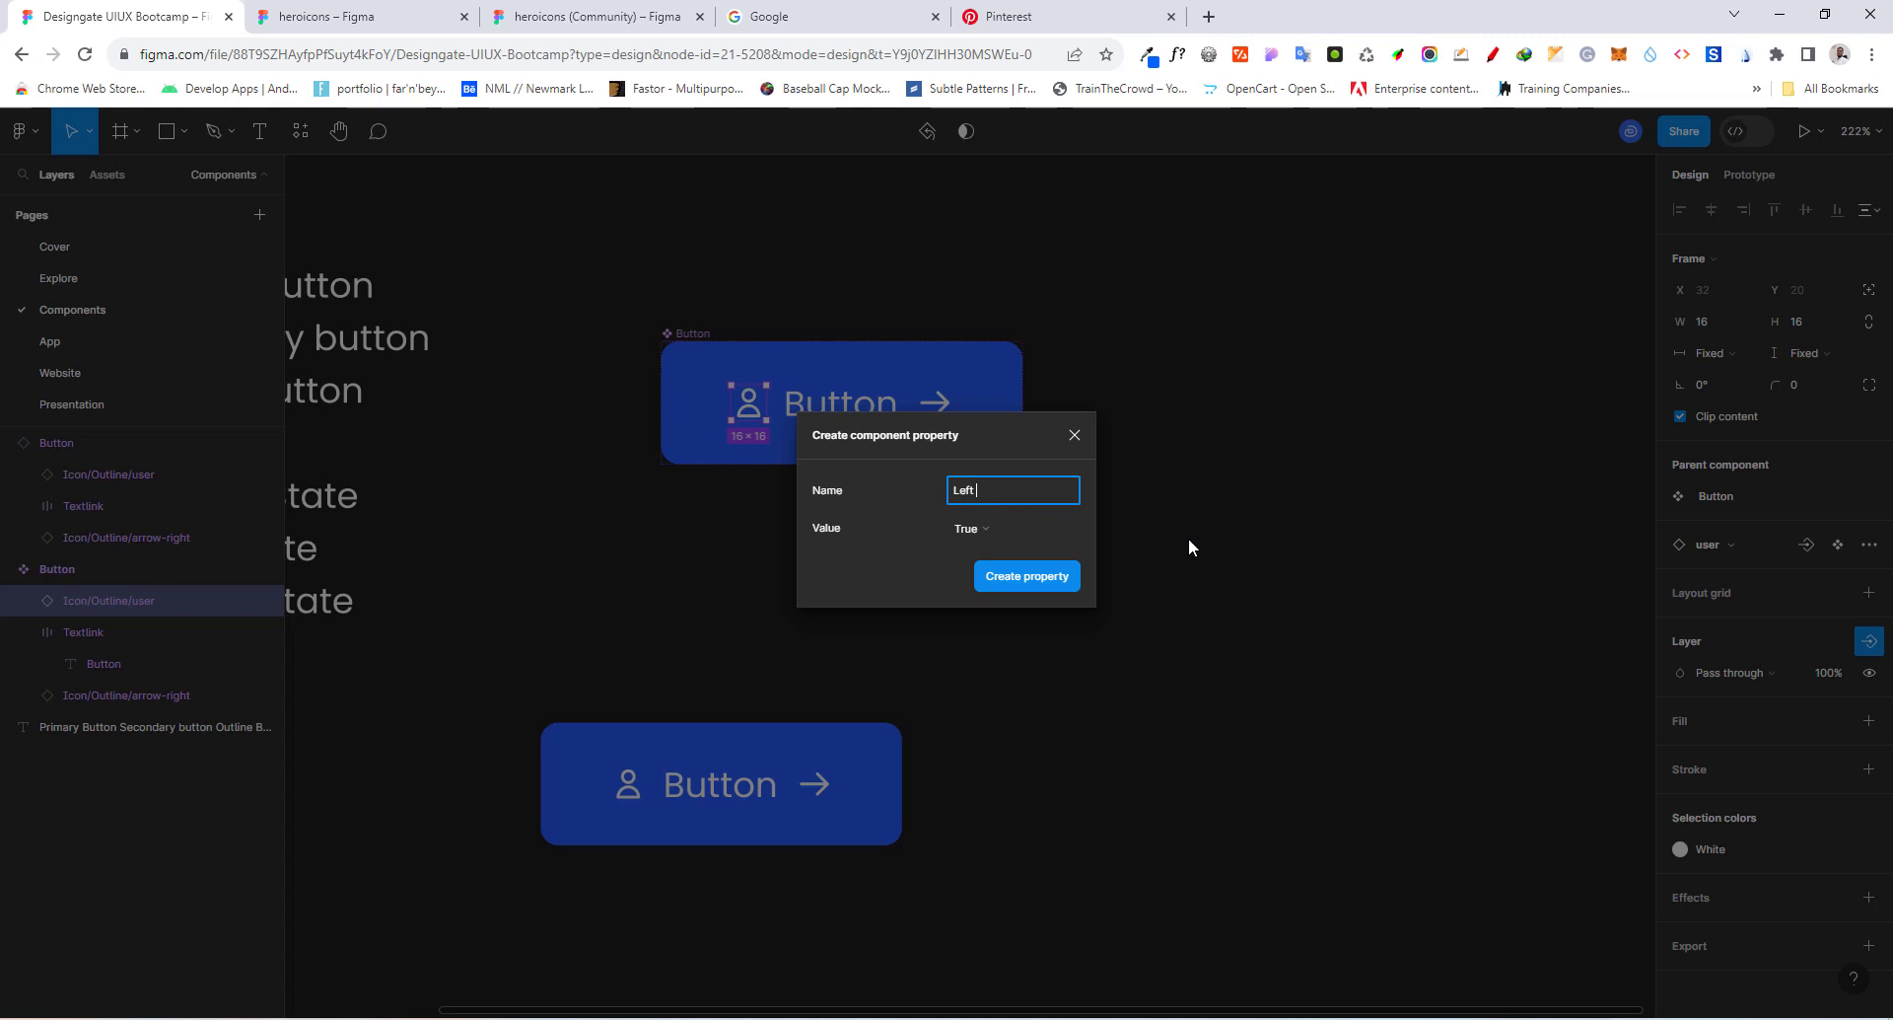
type("Icon")
key("Return")
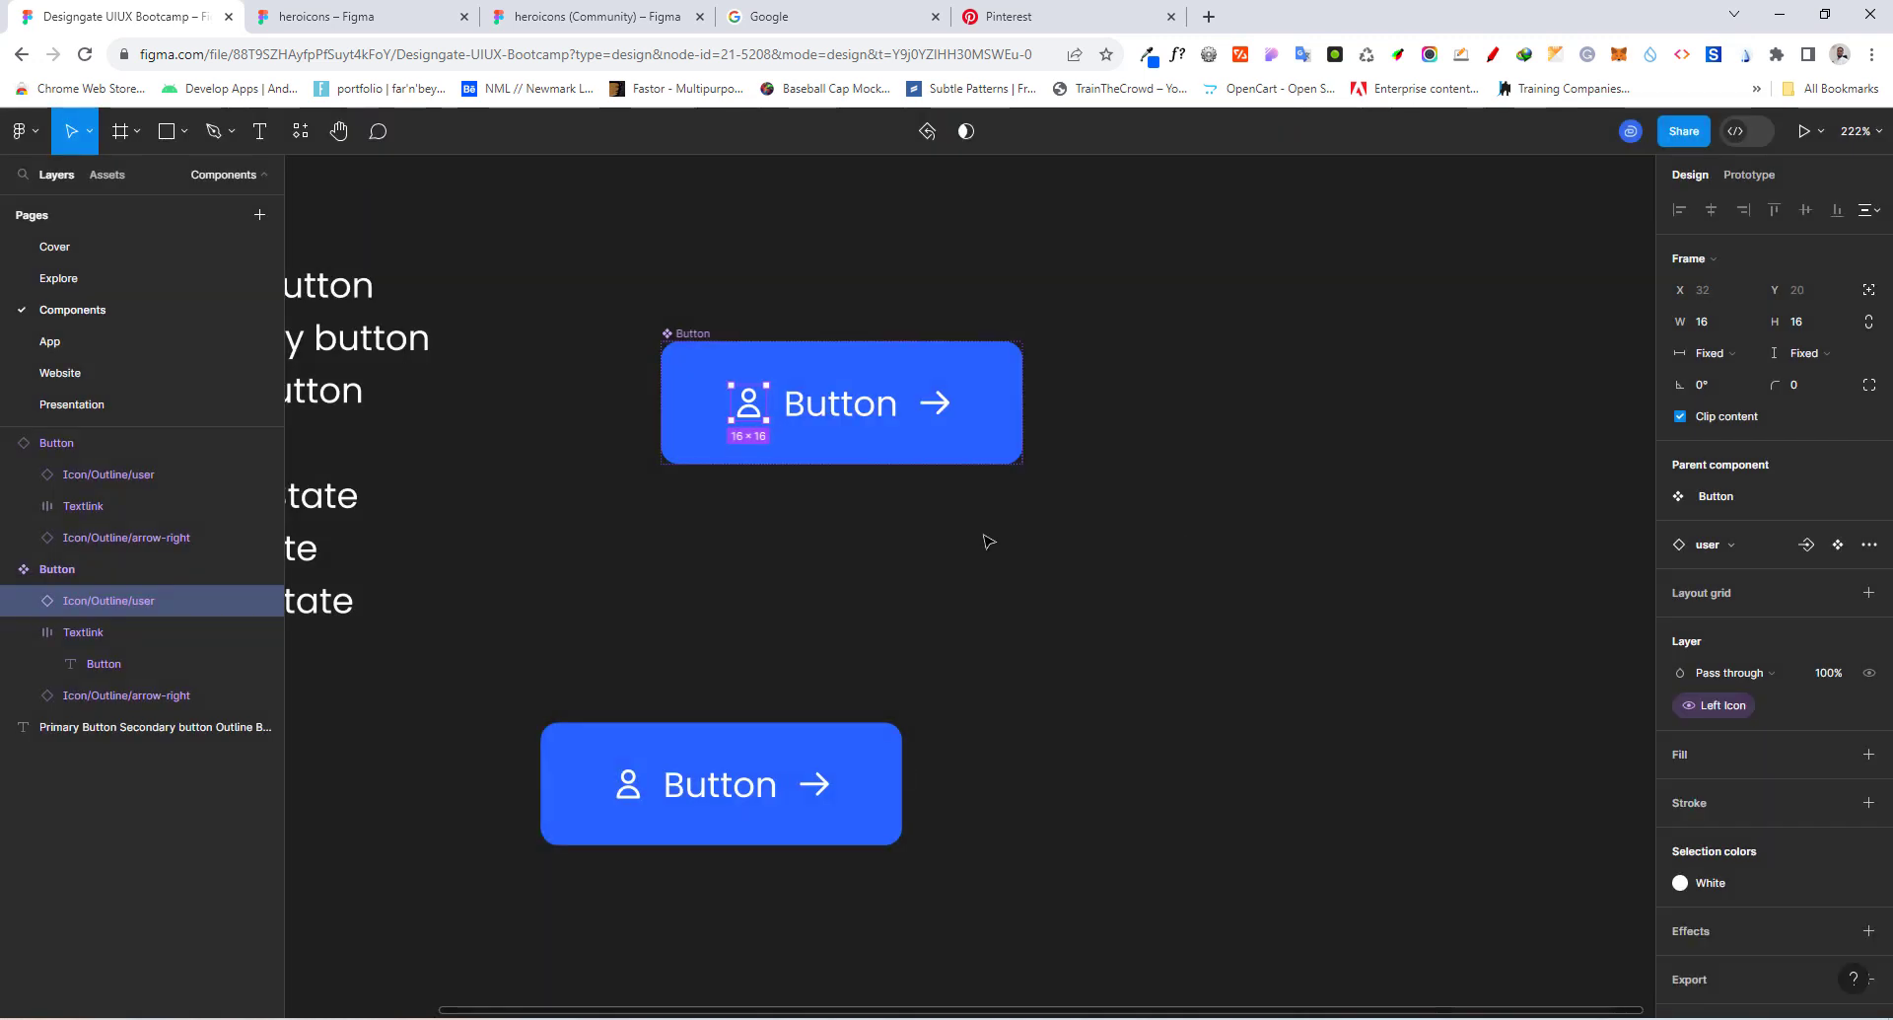
Step: Create a text property named Label for the main component's button text, and move the component to X -4483, Y -3668
left_click(836, 414)
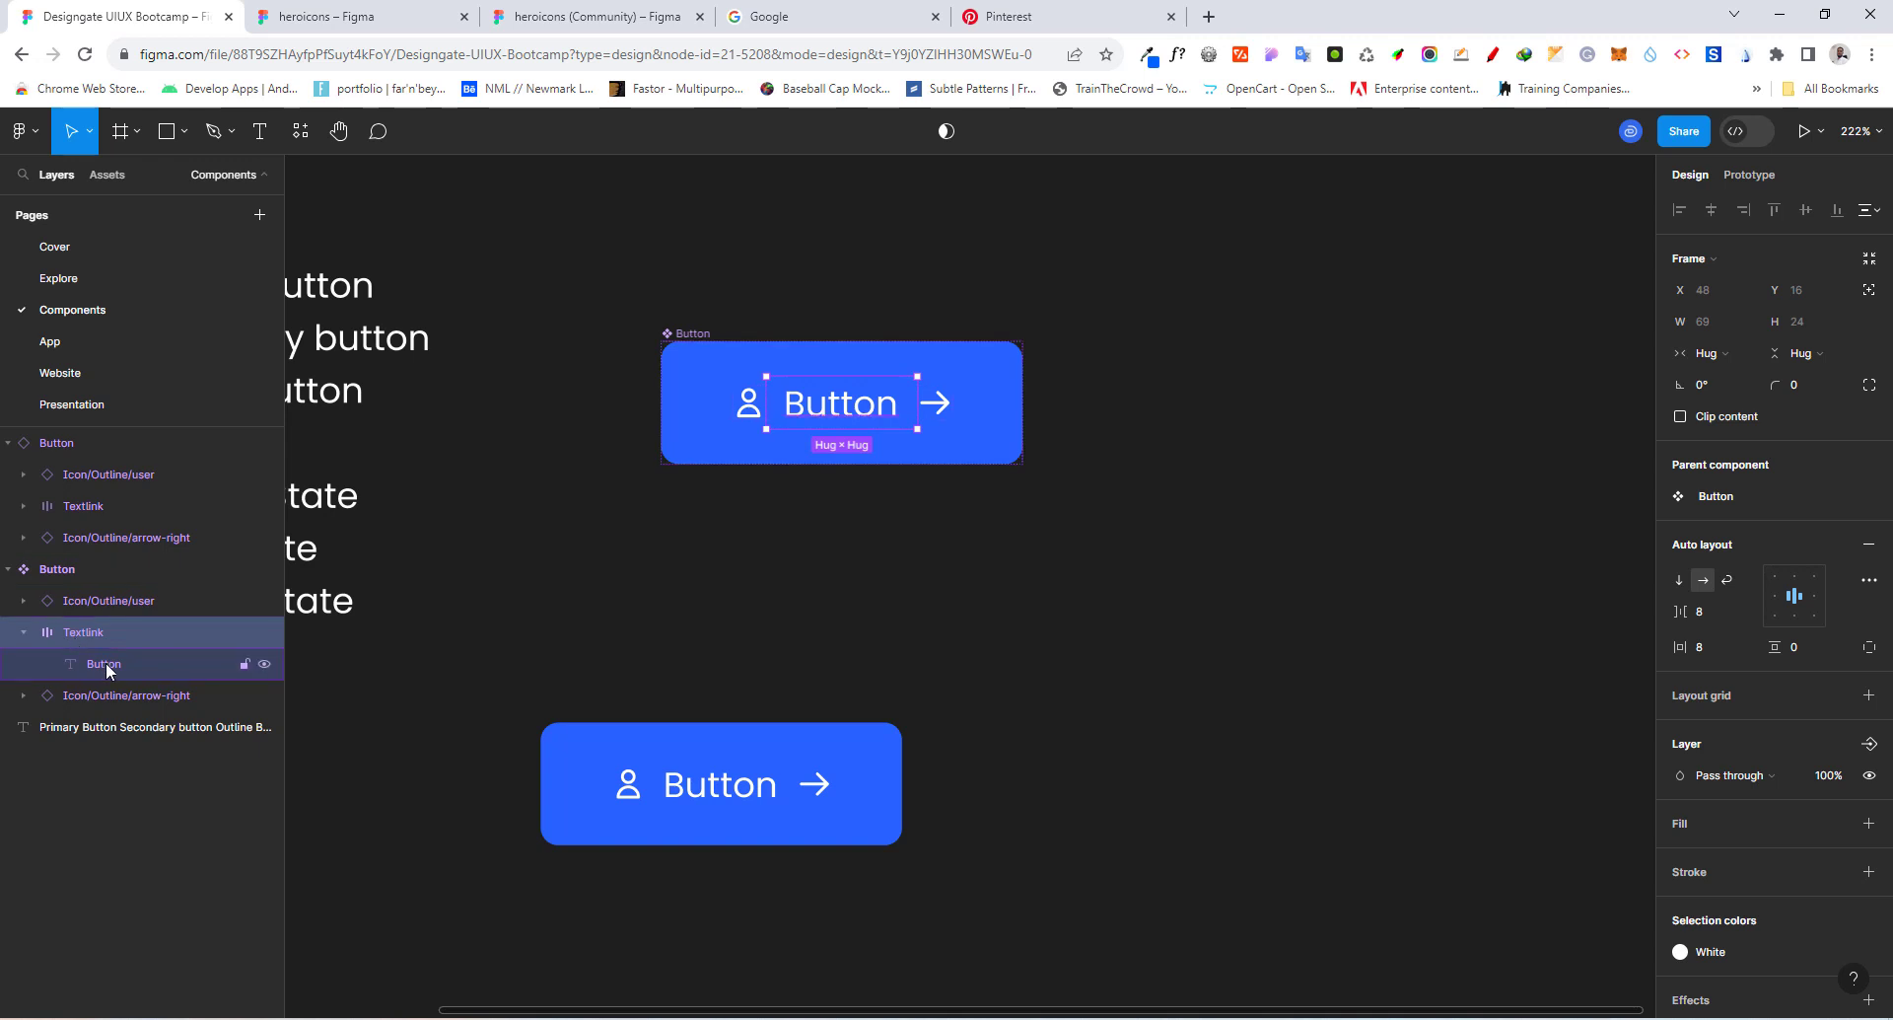
double_click(841, 409)
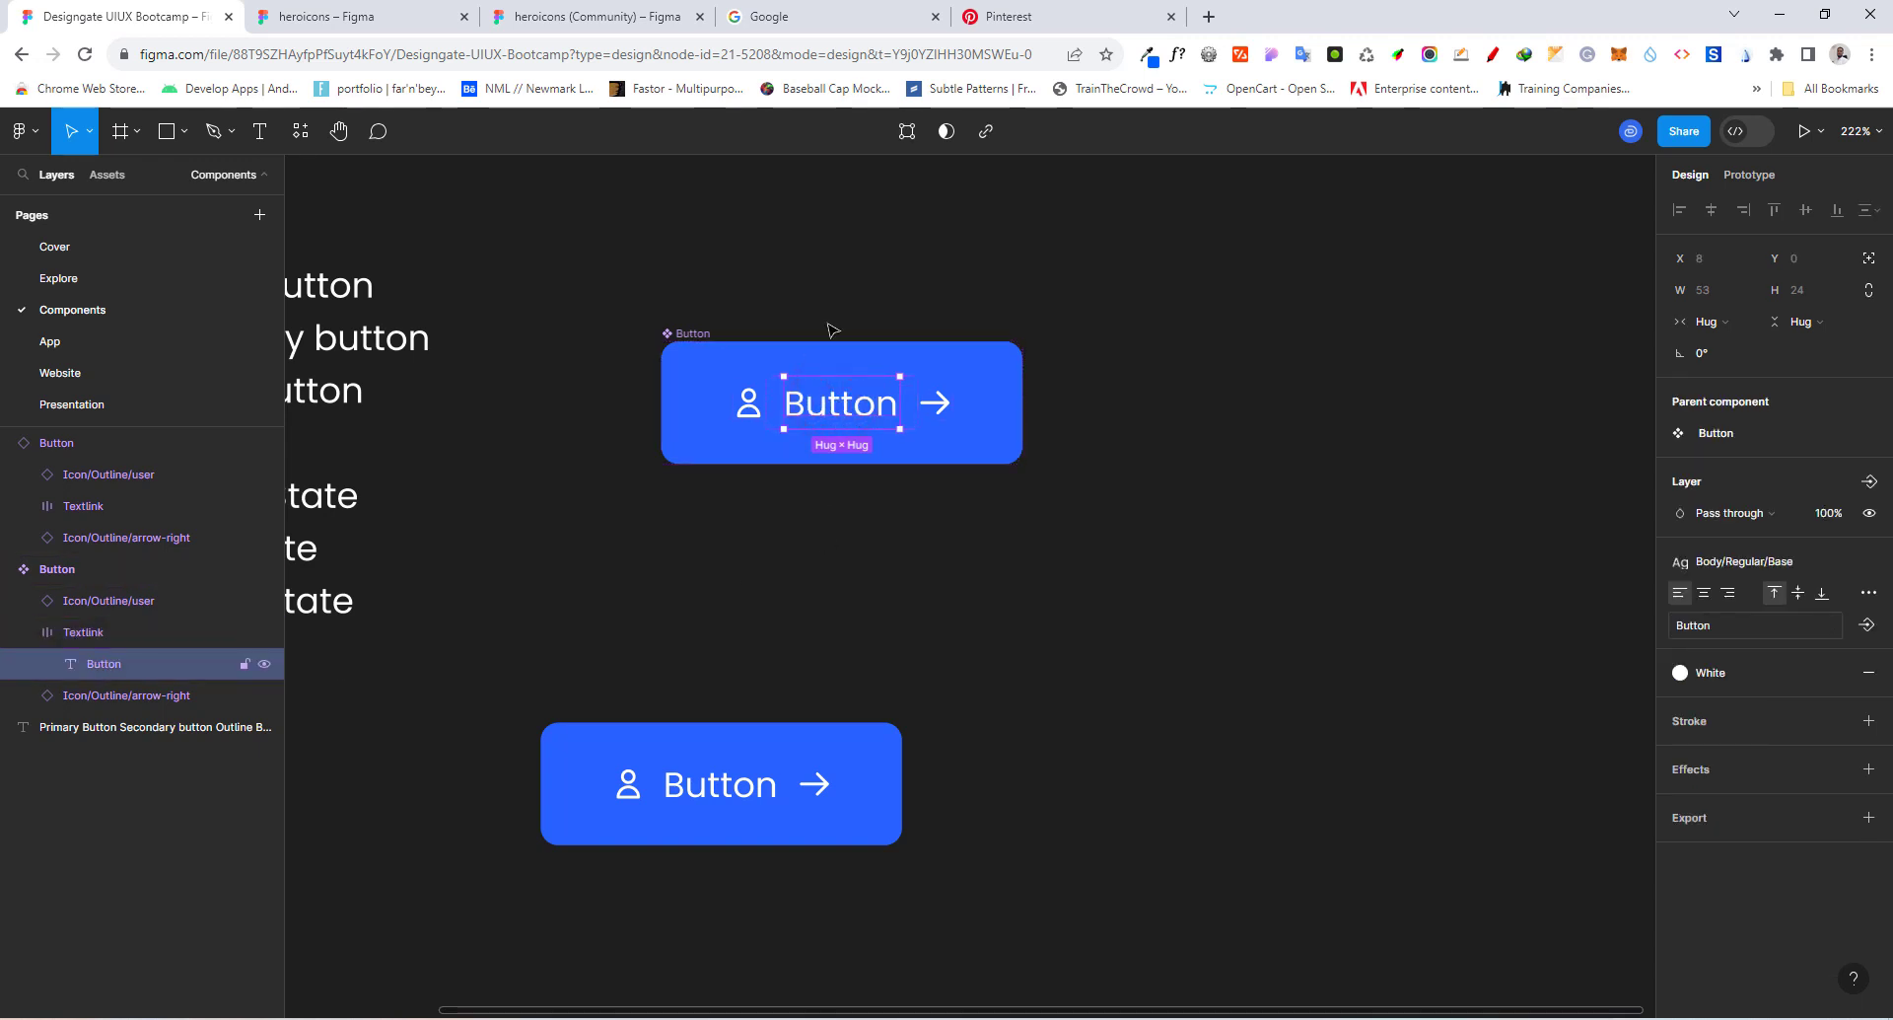
left_click(1867, 626)
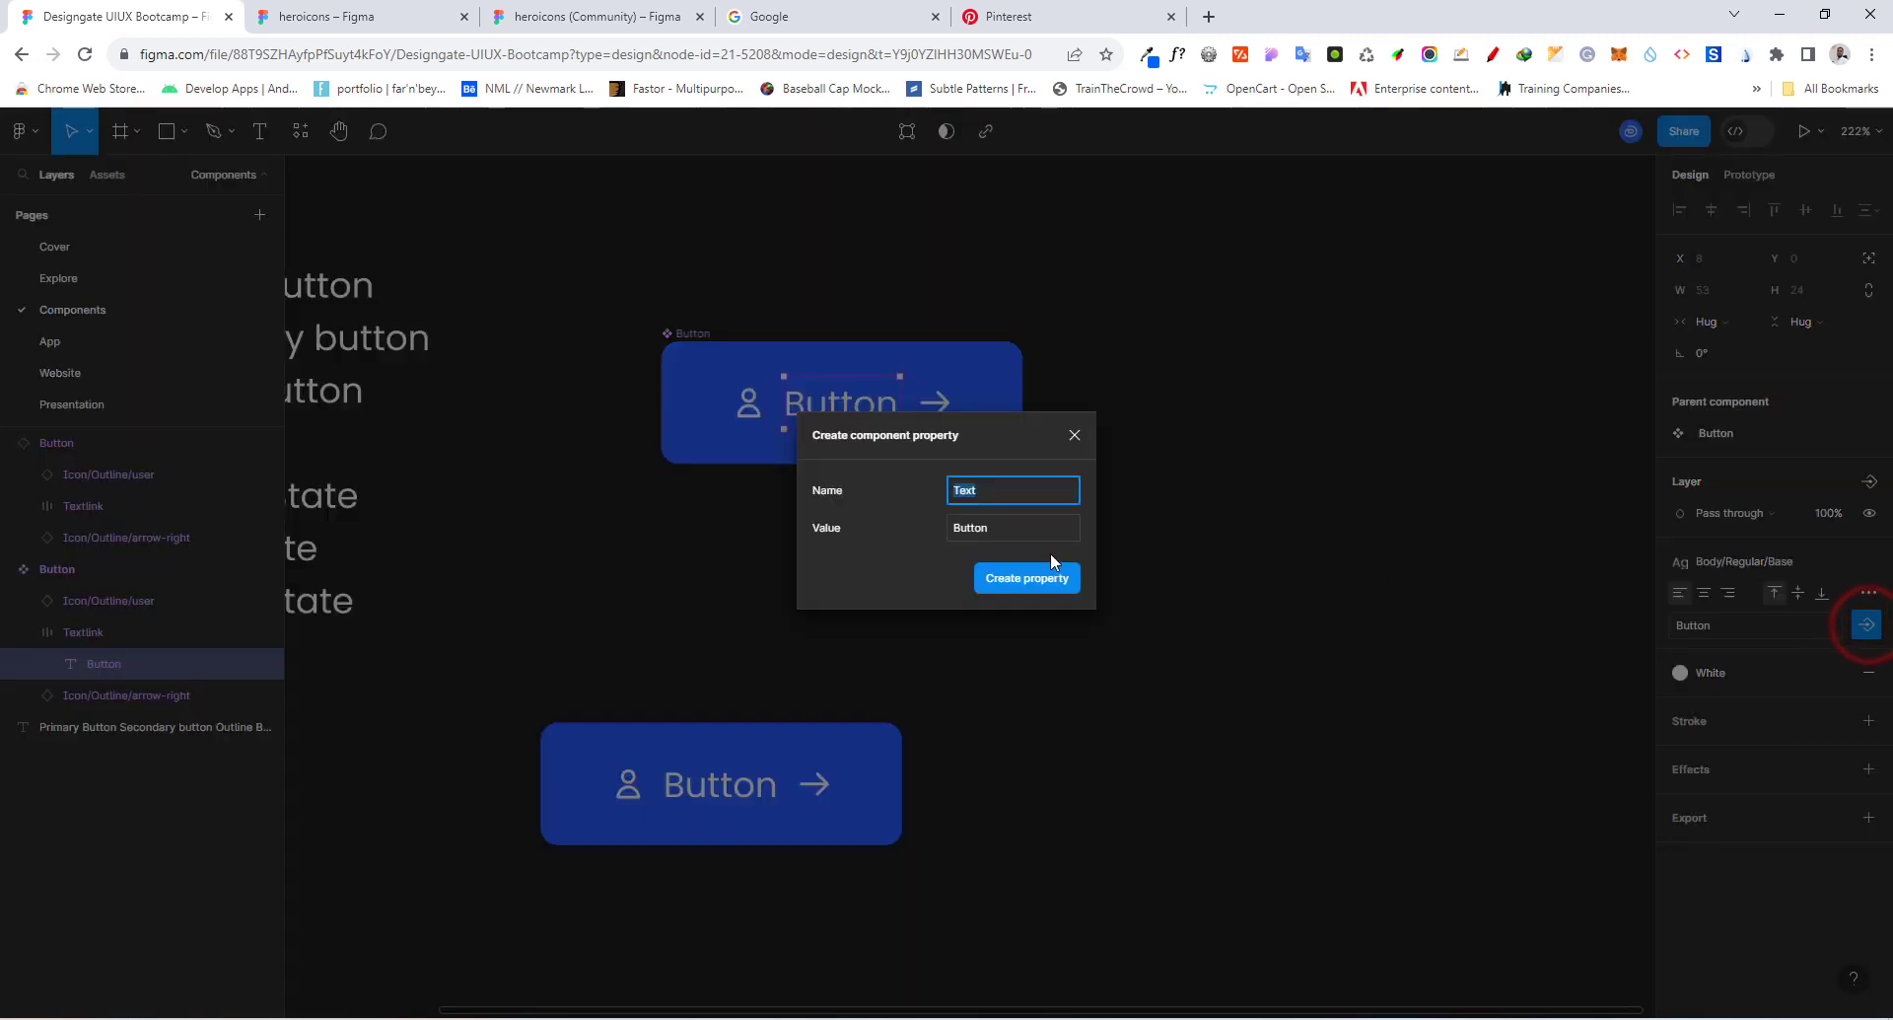
type("Label")
left_click(1029, 578)
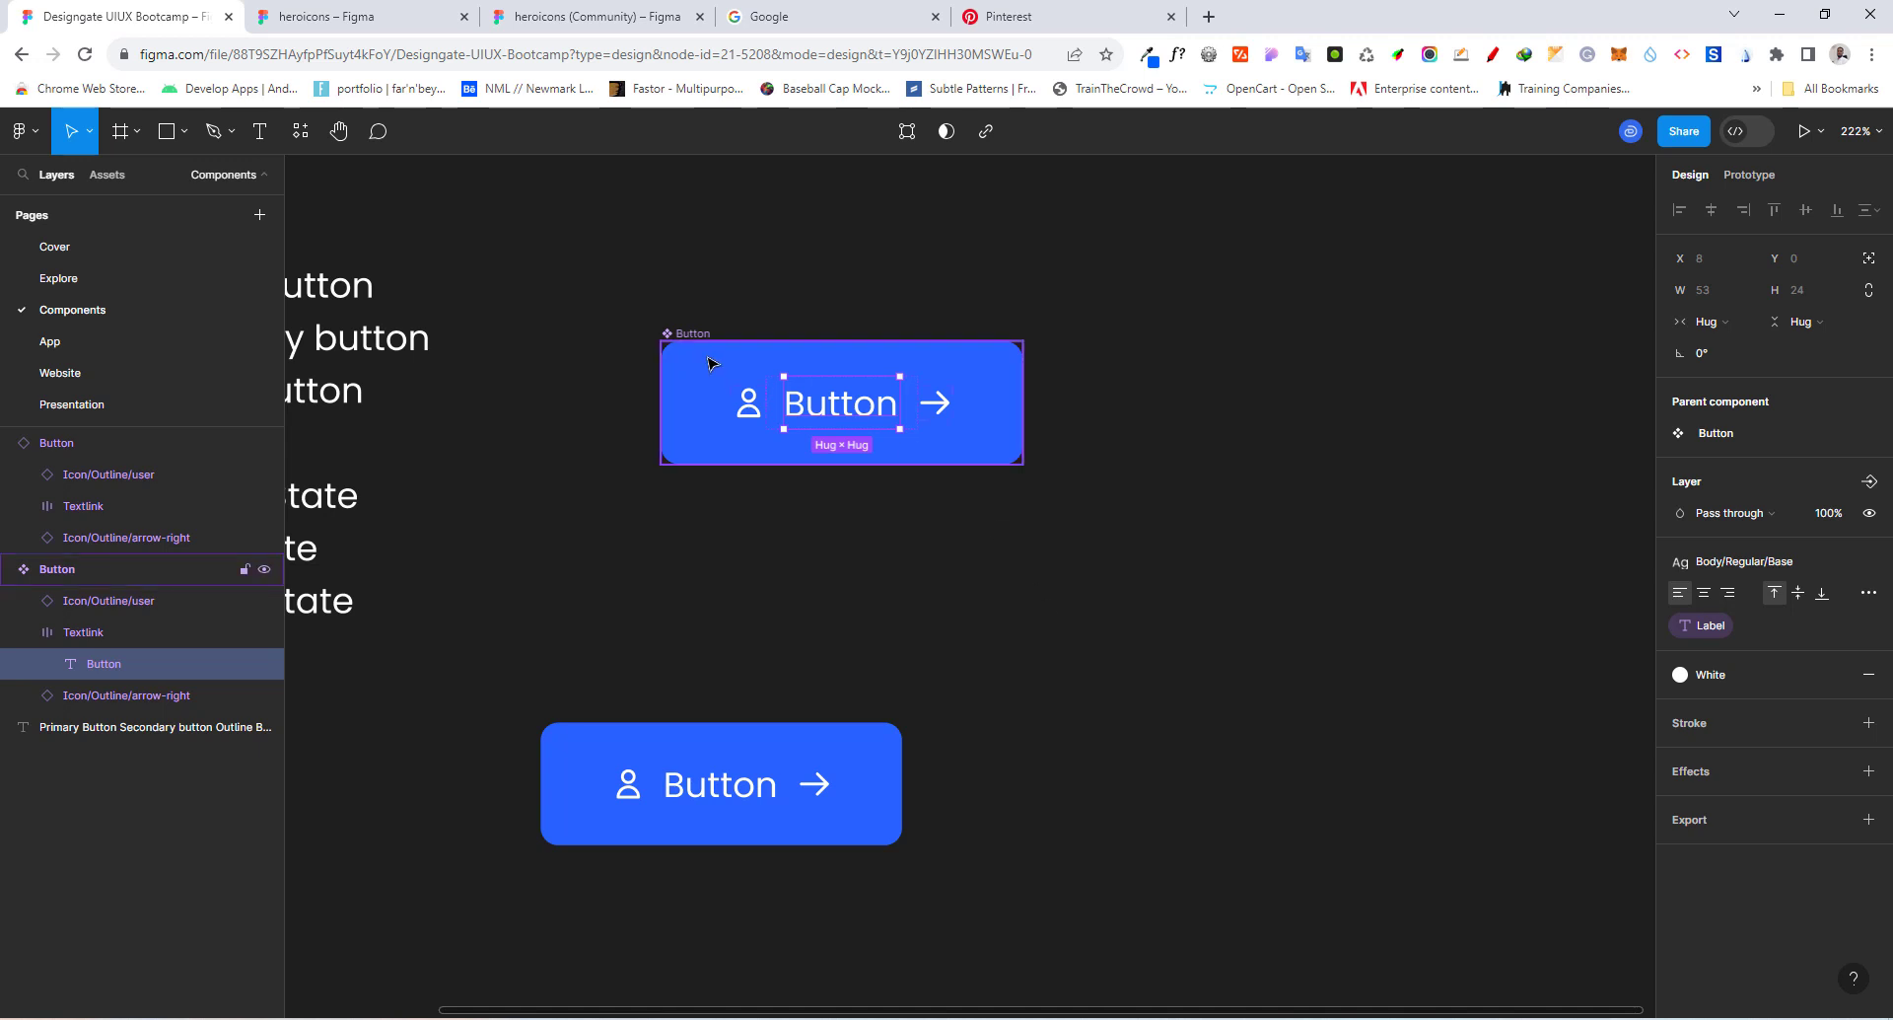
left_click_drag(699, 340, 772, 283)
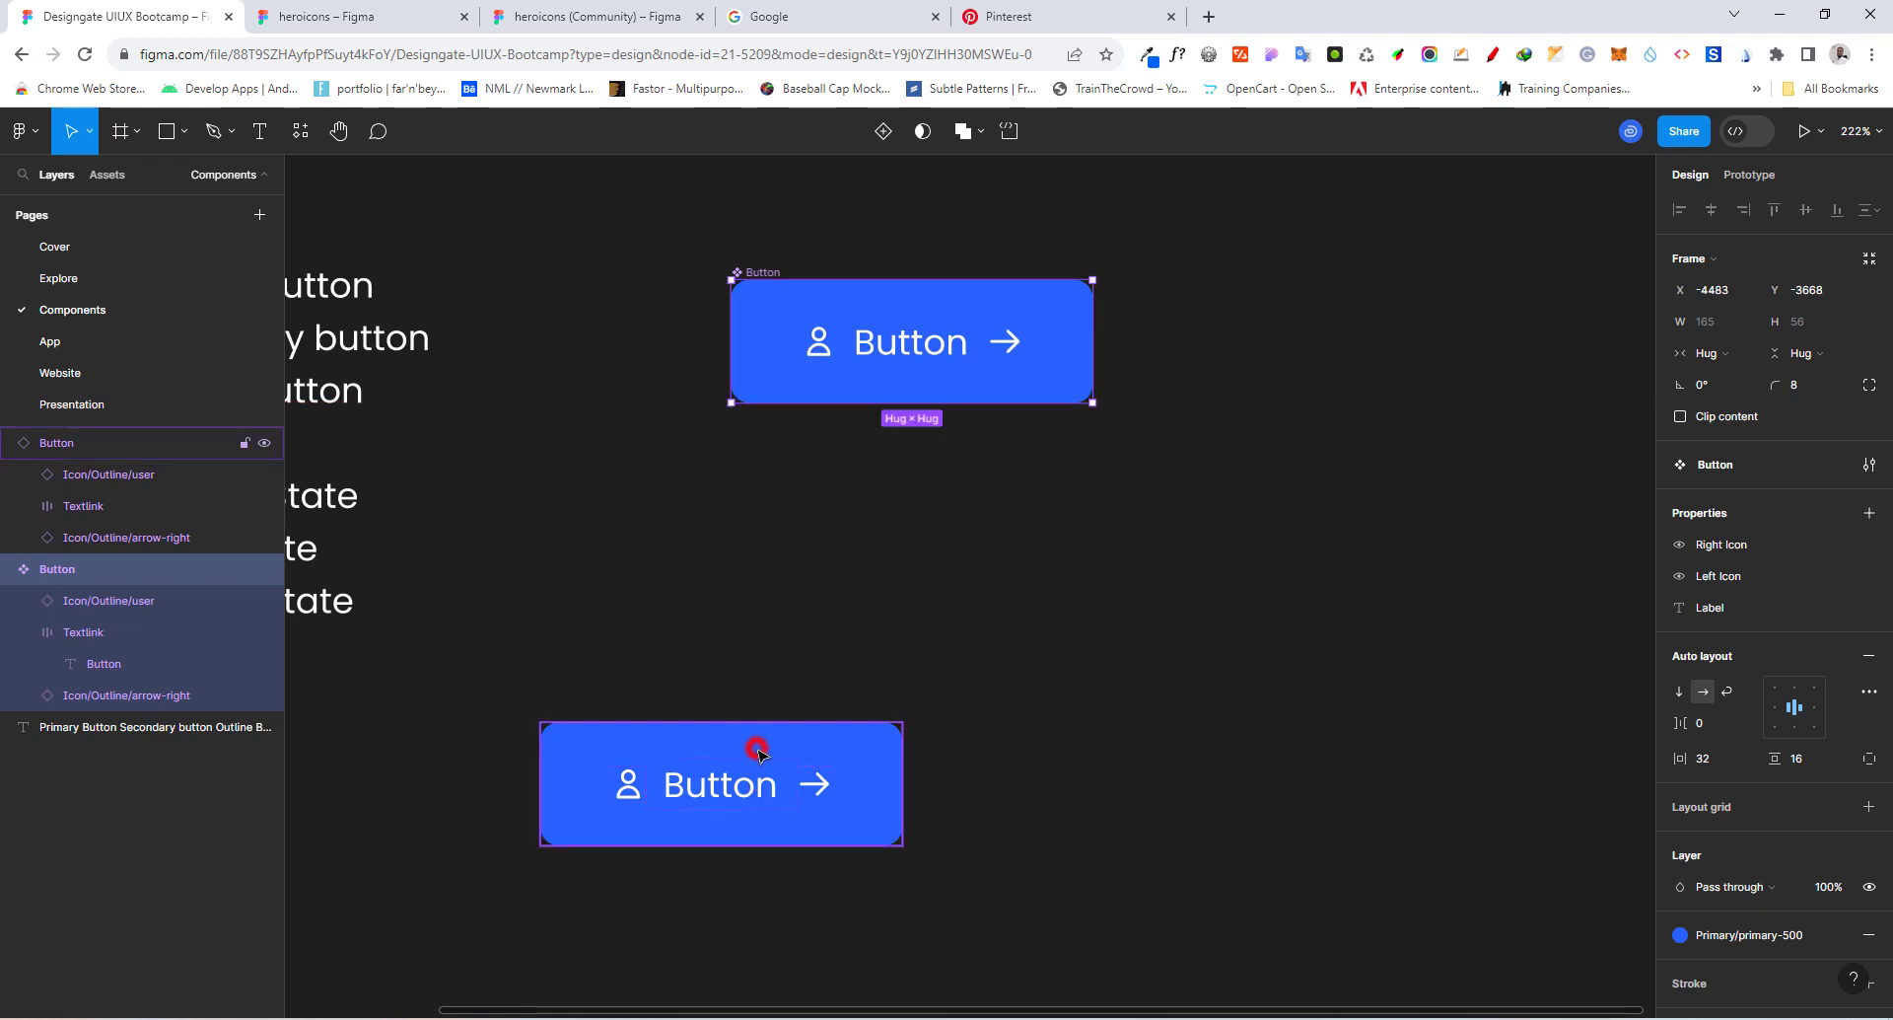
Step: Test the Button instance's properties by toggling Left Icon off and on and switching Right Icon off
left_click(759, 755)
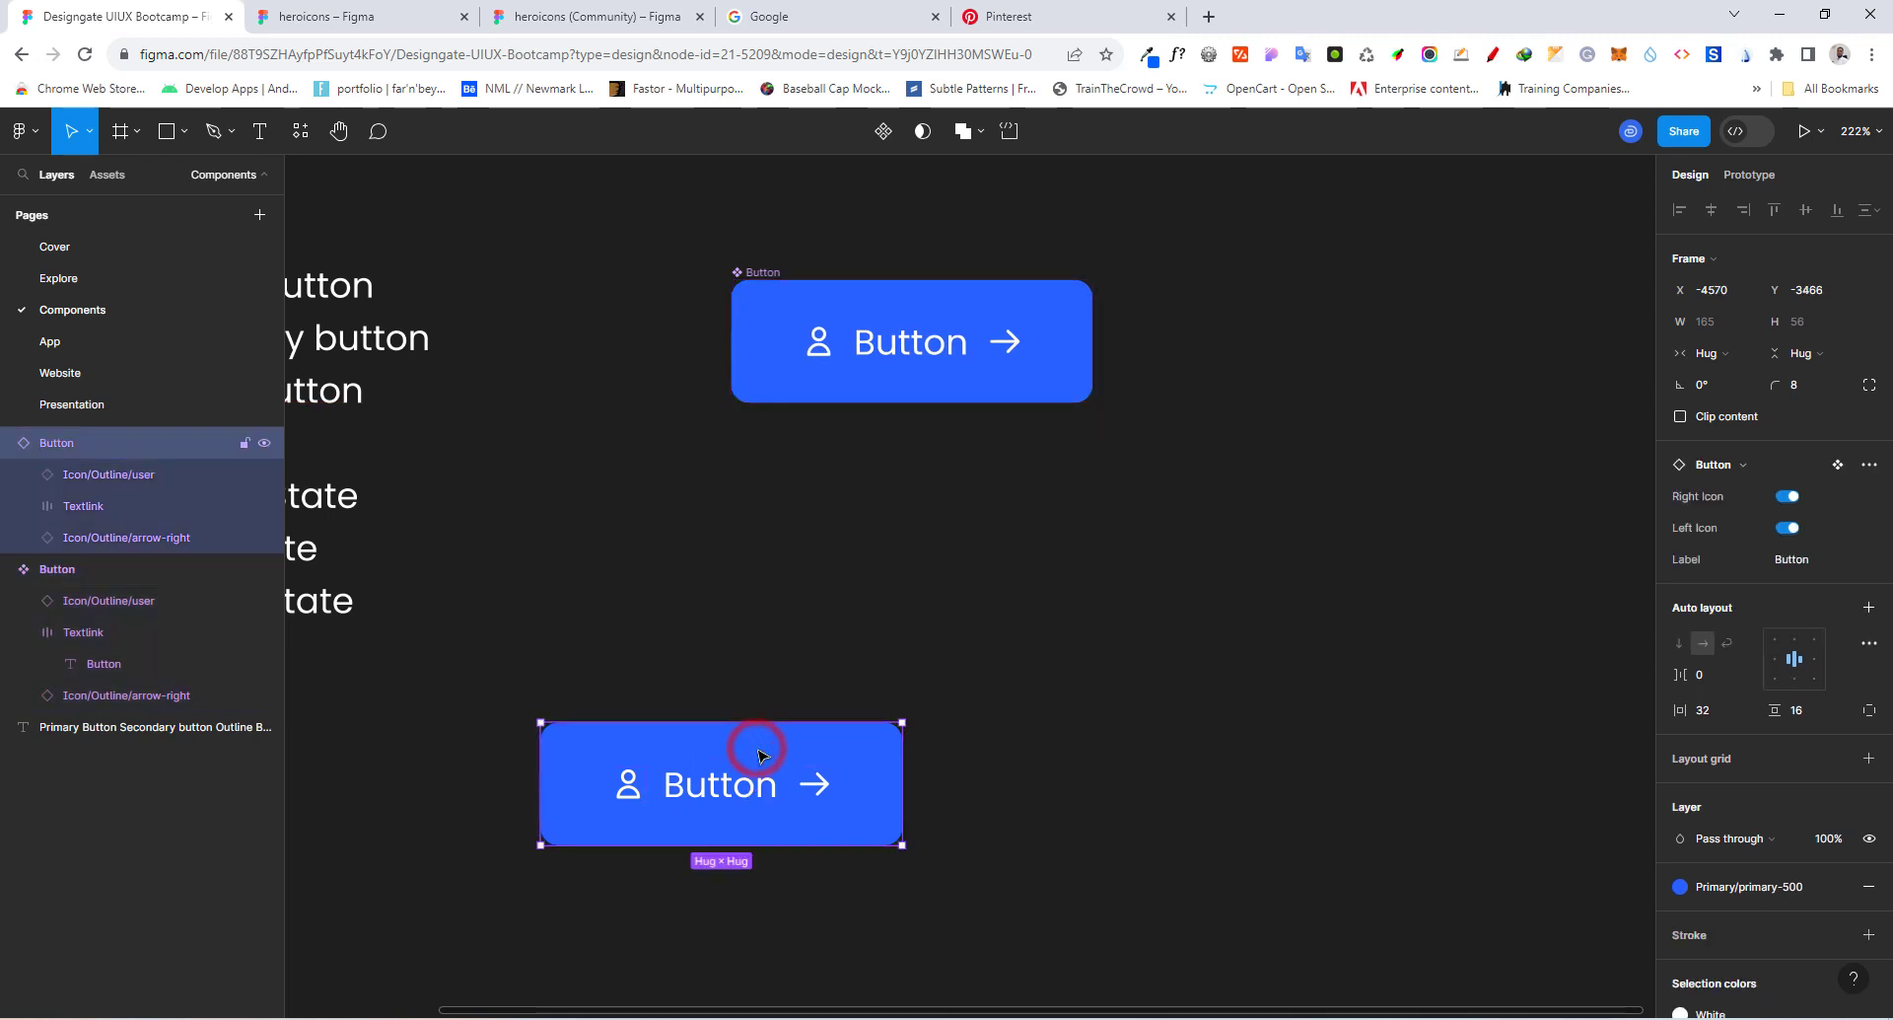
left_click(1785, 529)
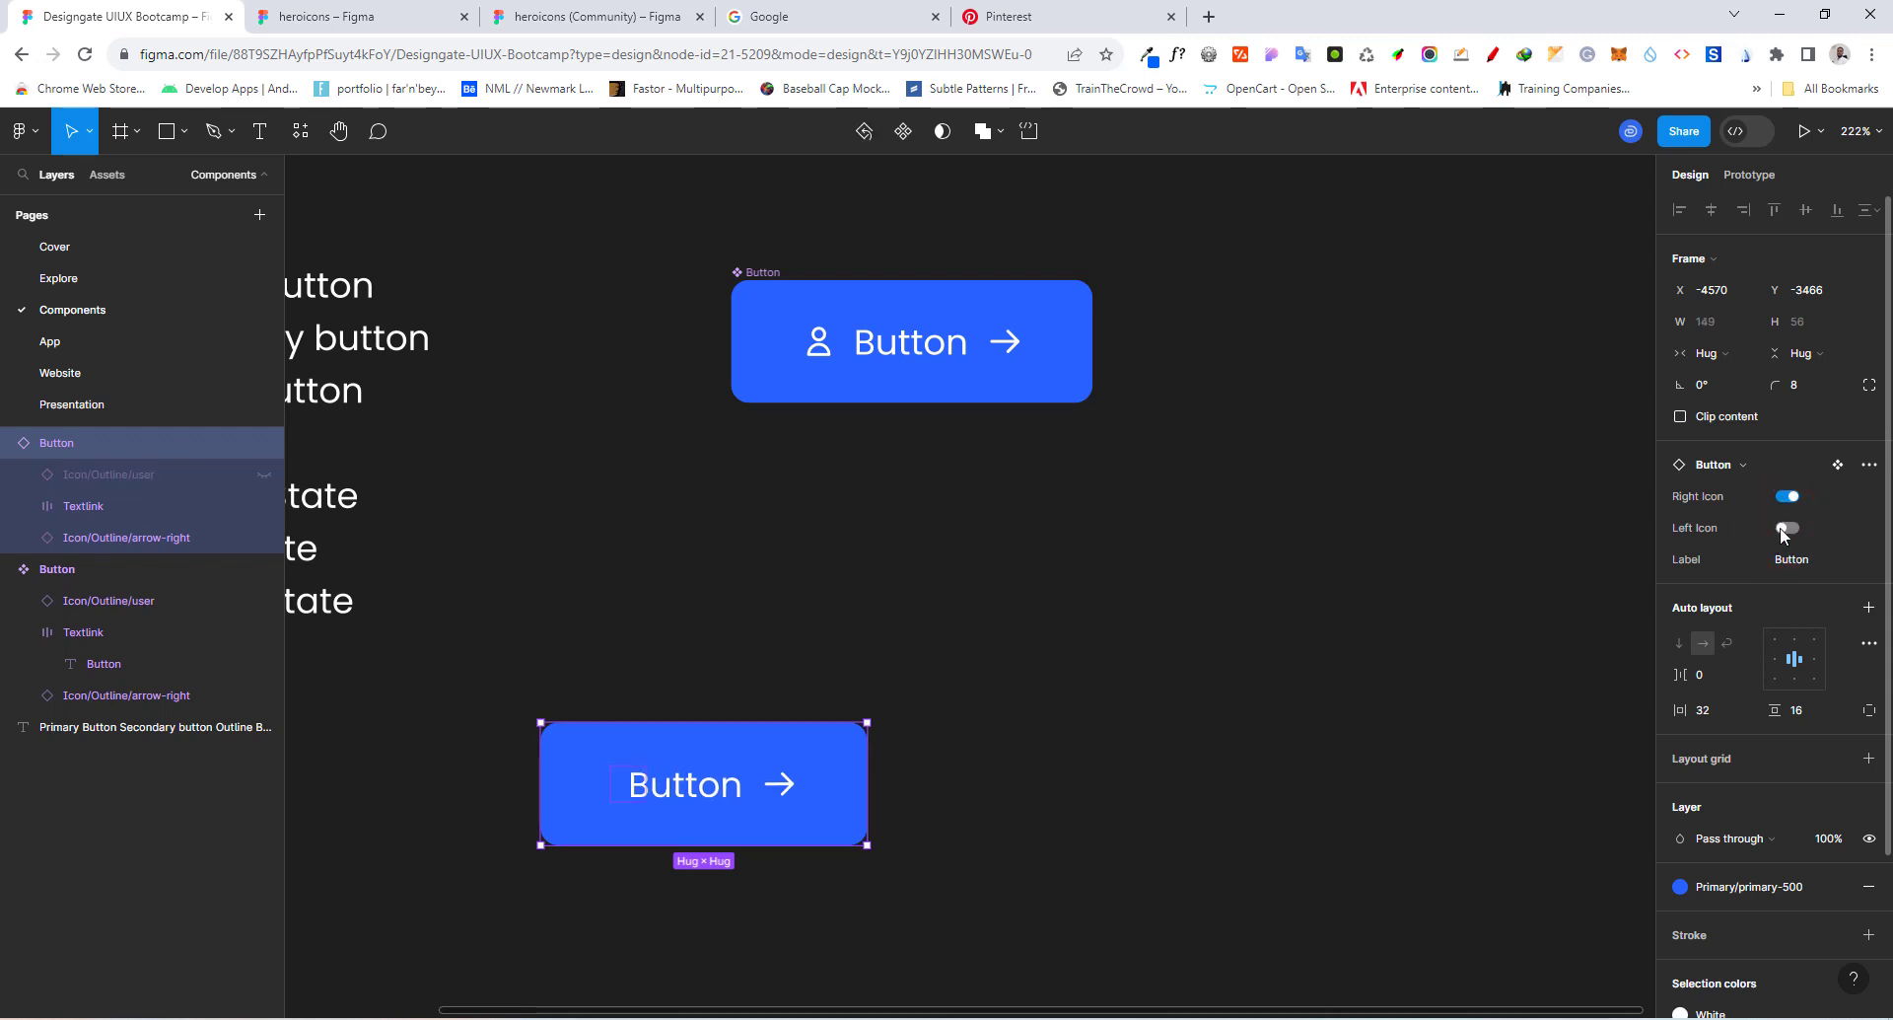
left_click(1787, 528)
left_click(1786, 497)
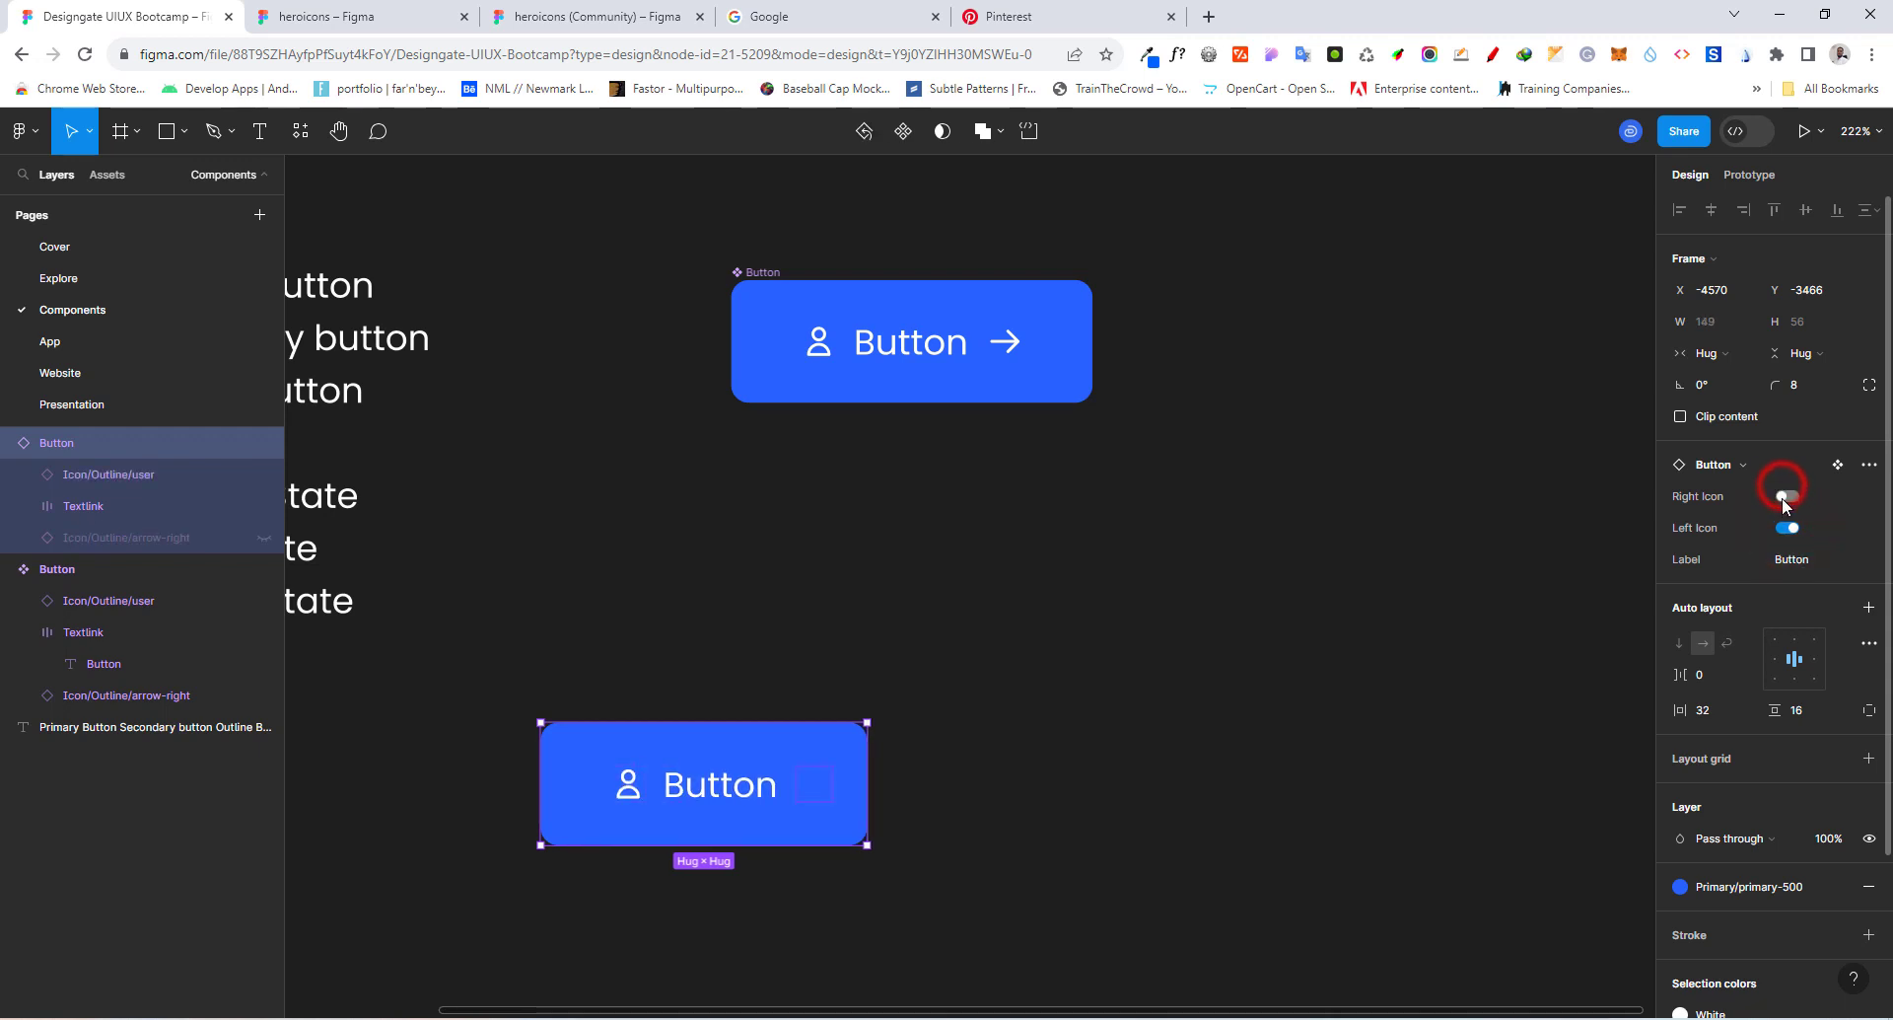
Step: Switch the instance's Right Icon property back on and move the main Button component to X -4435, Y -3734
left_click(1787, 496)
left_click(925, 313)
scroll(925, 313, "down", 2)
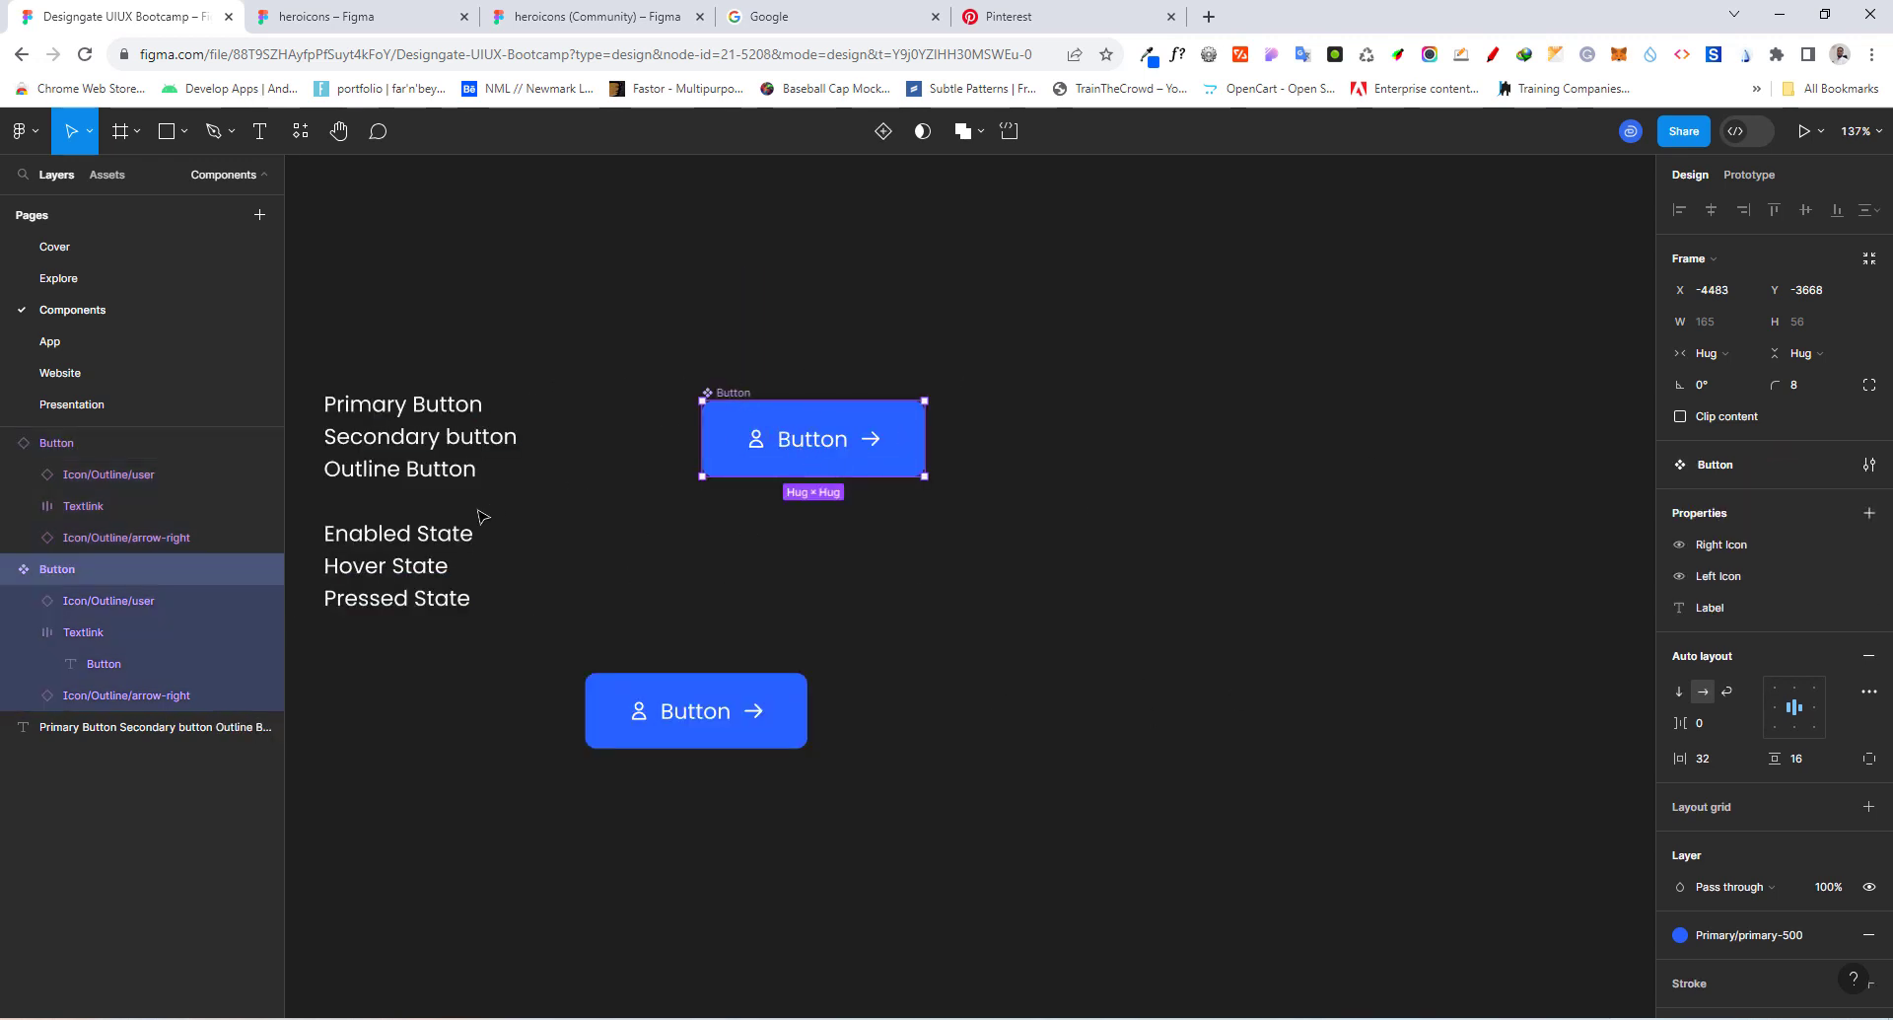
left_click_drag(736, 391, 764, 336)
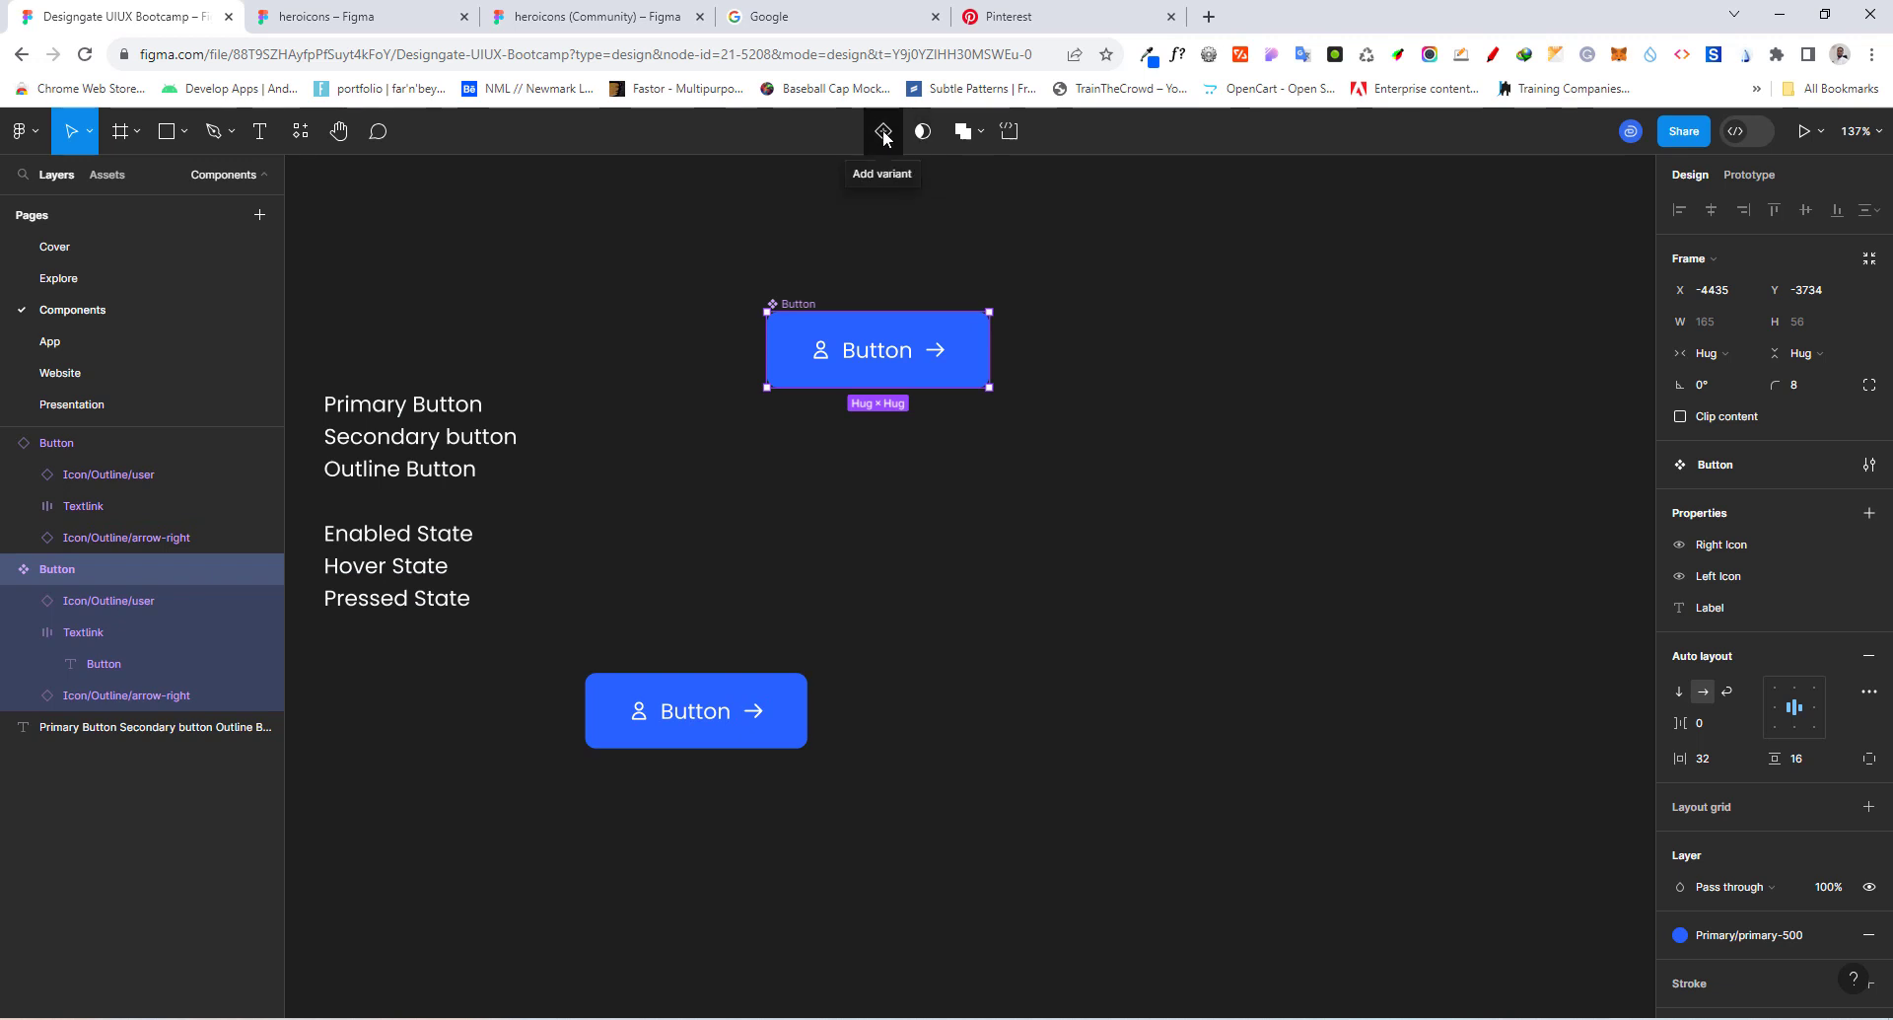
Step: Delete the Button instance and add a second variant to the main Button component
left_click(778, 702)
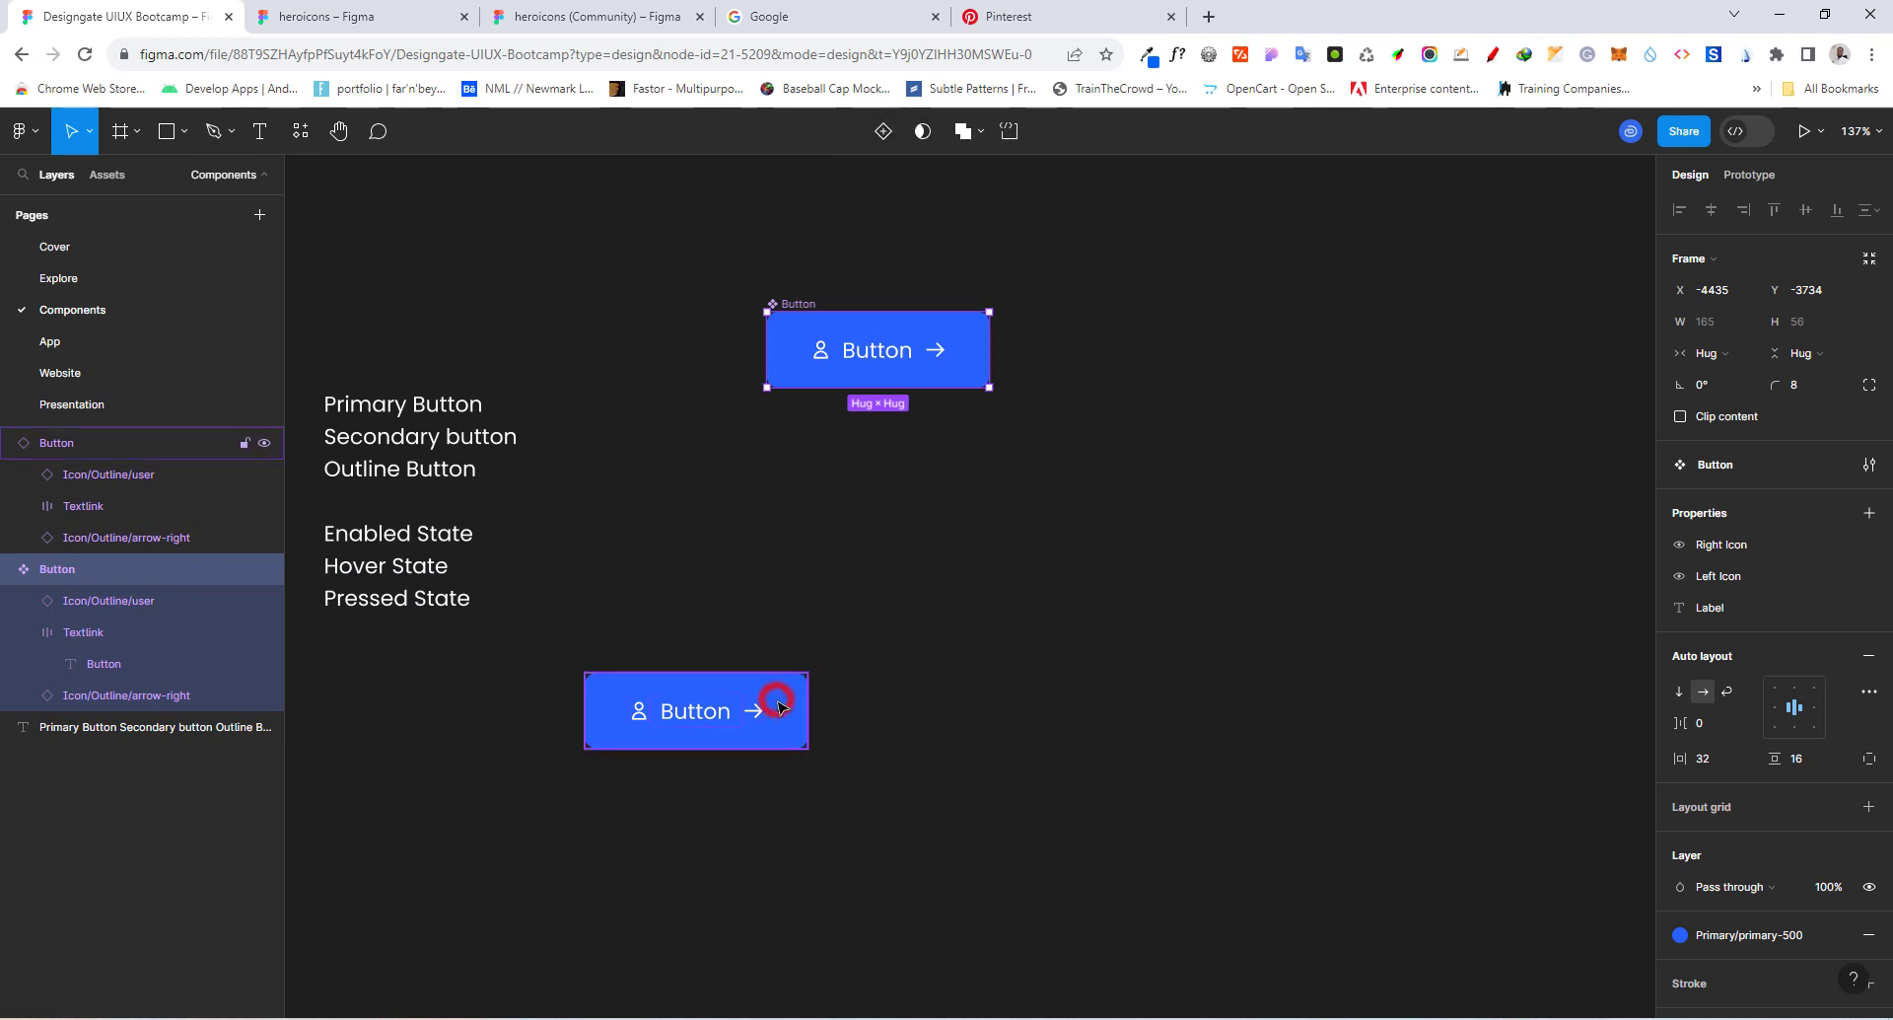
key("Delete")
left_click(804, 302)
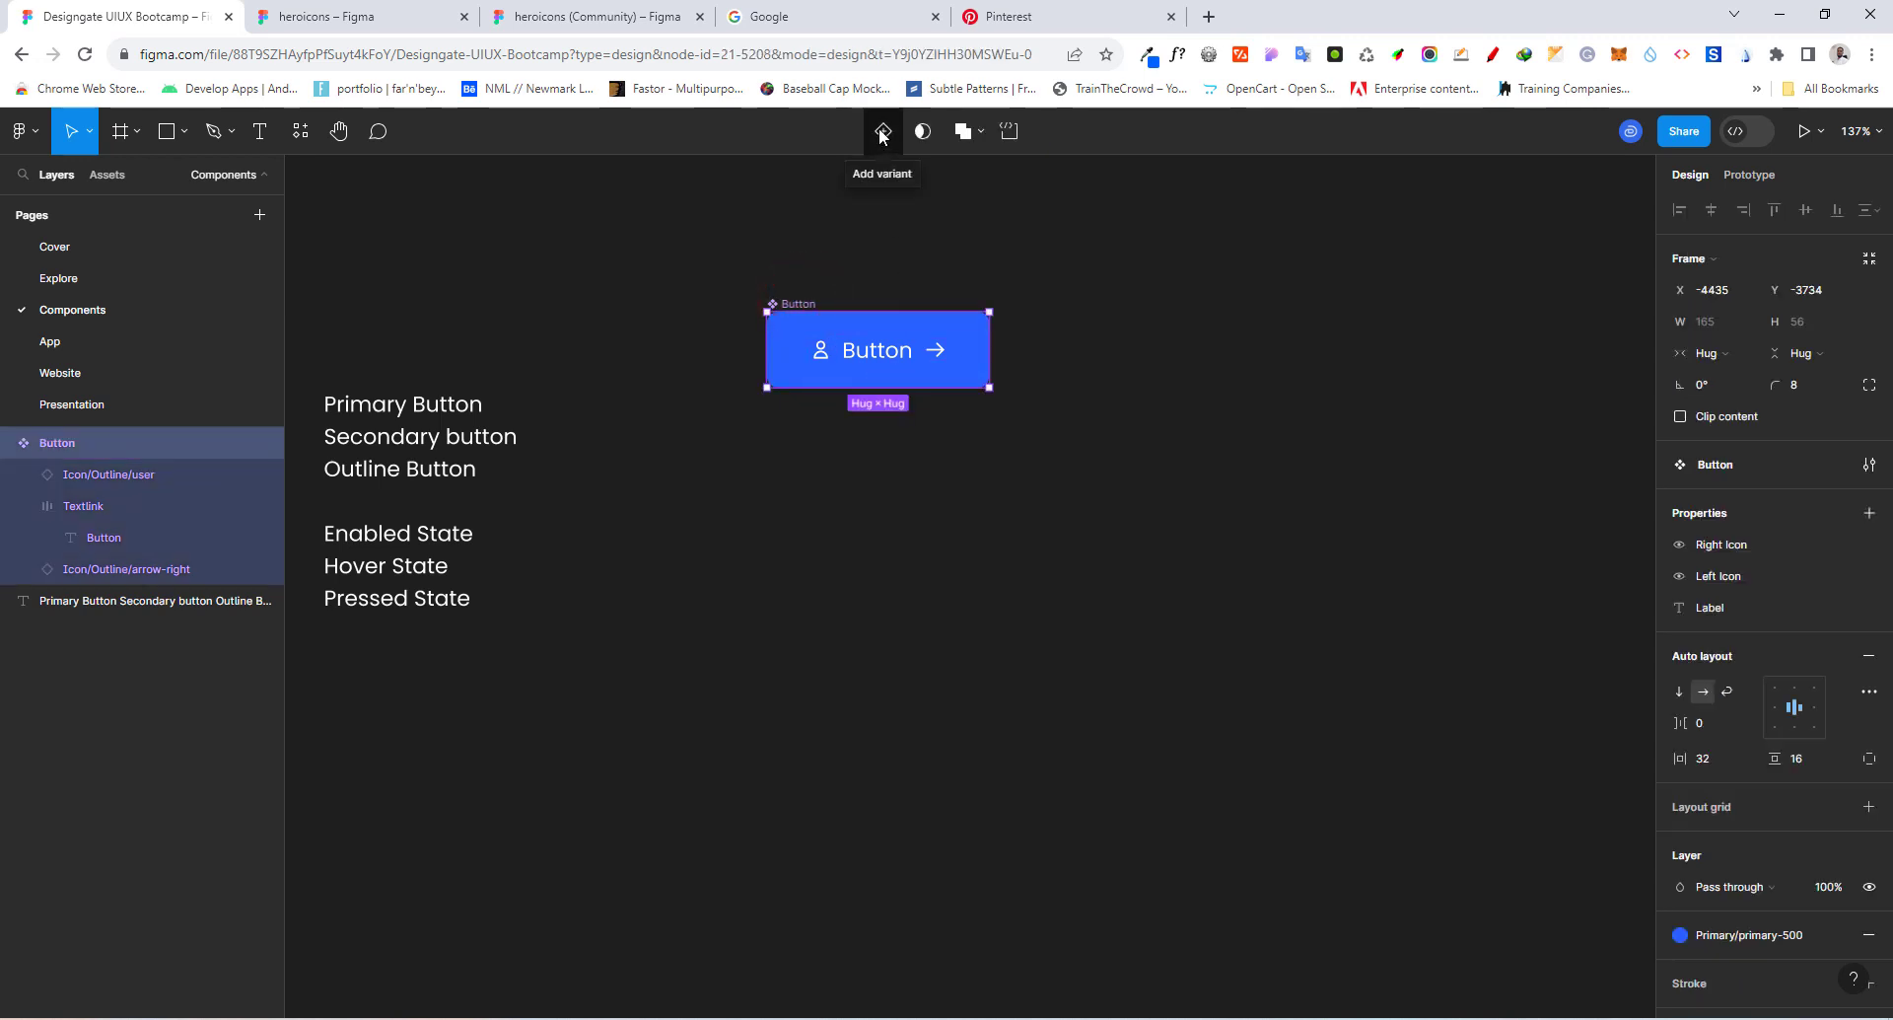
left_click(880, 134)
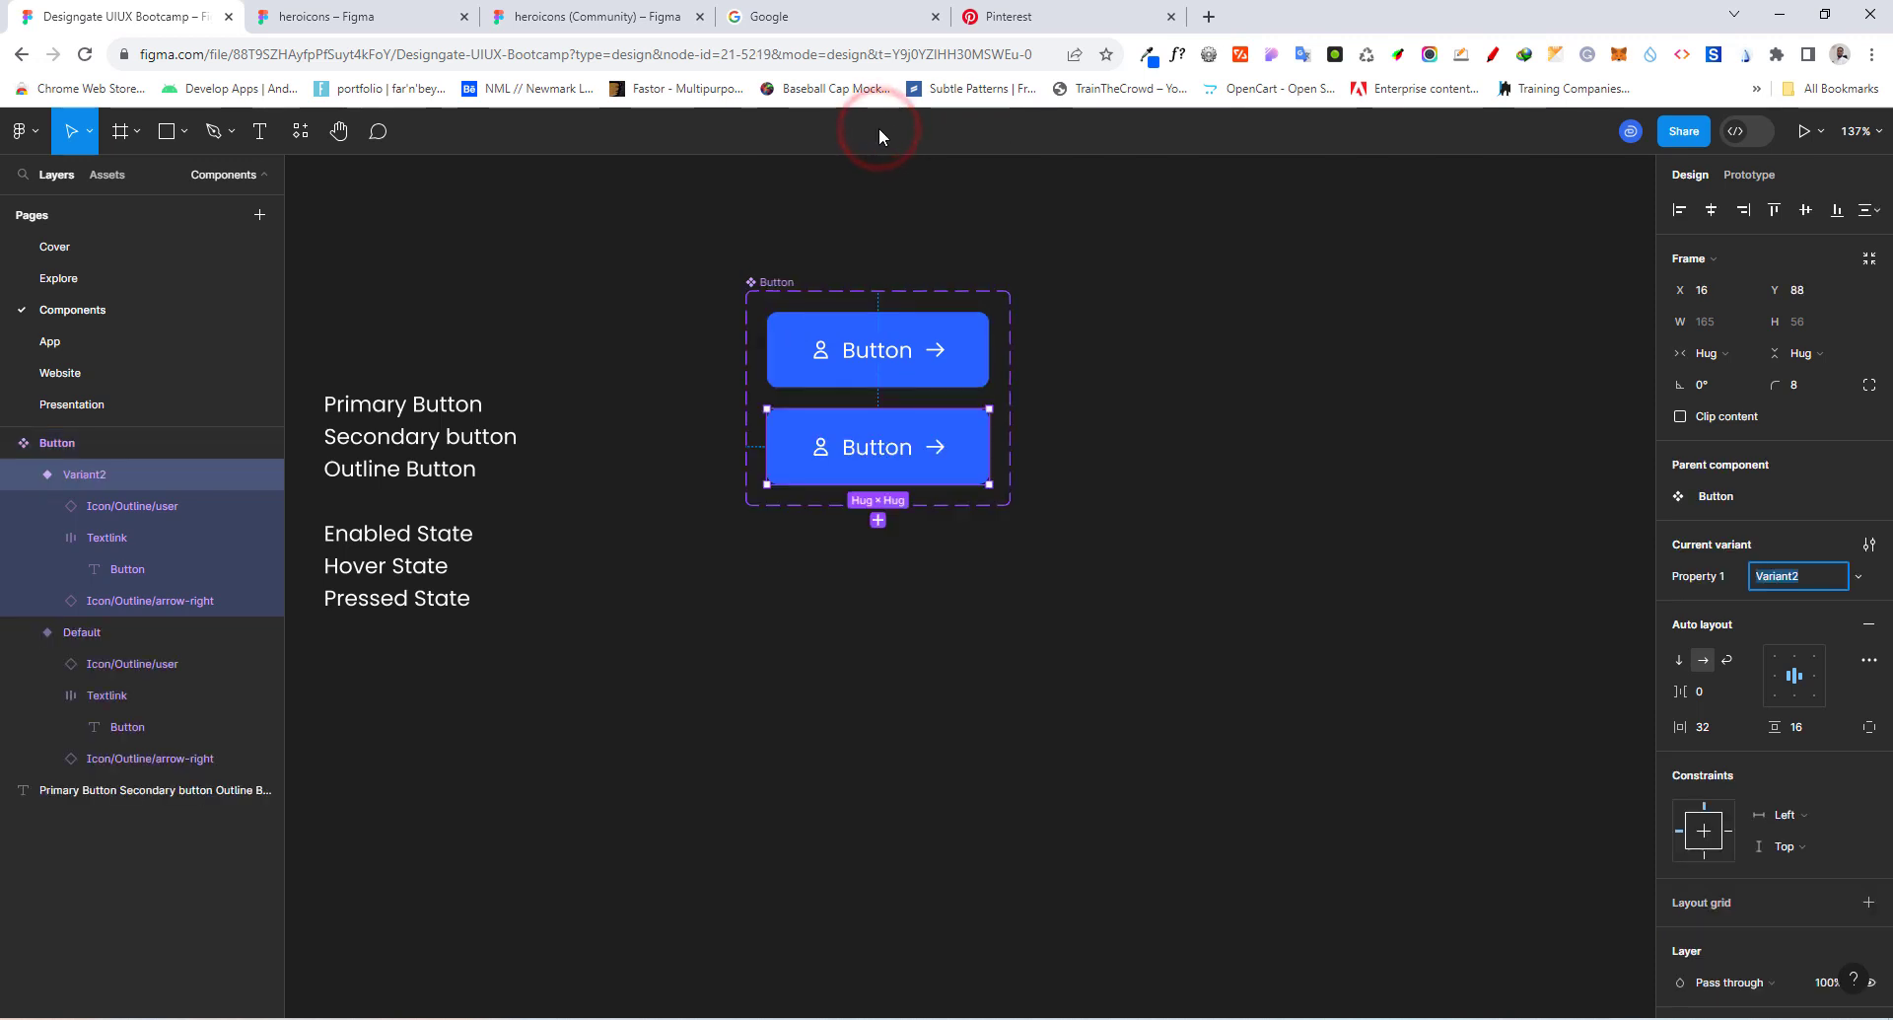
Step: Rename the variant property Property 1 to State and set the second variant's value to Hover
left_click(1711, 582)
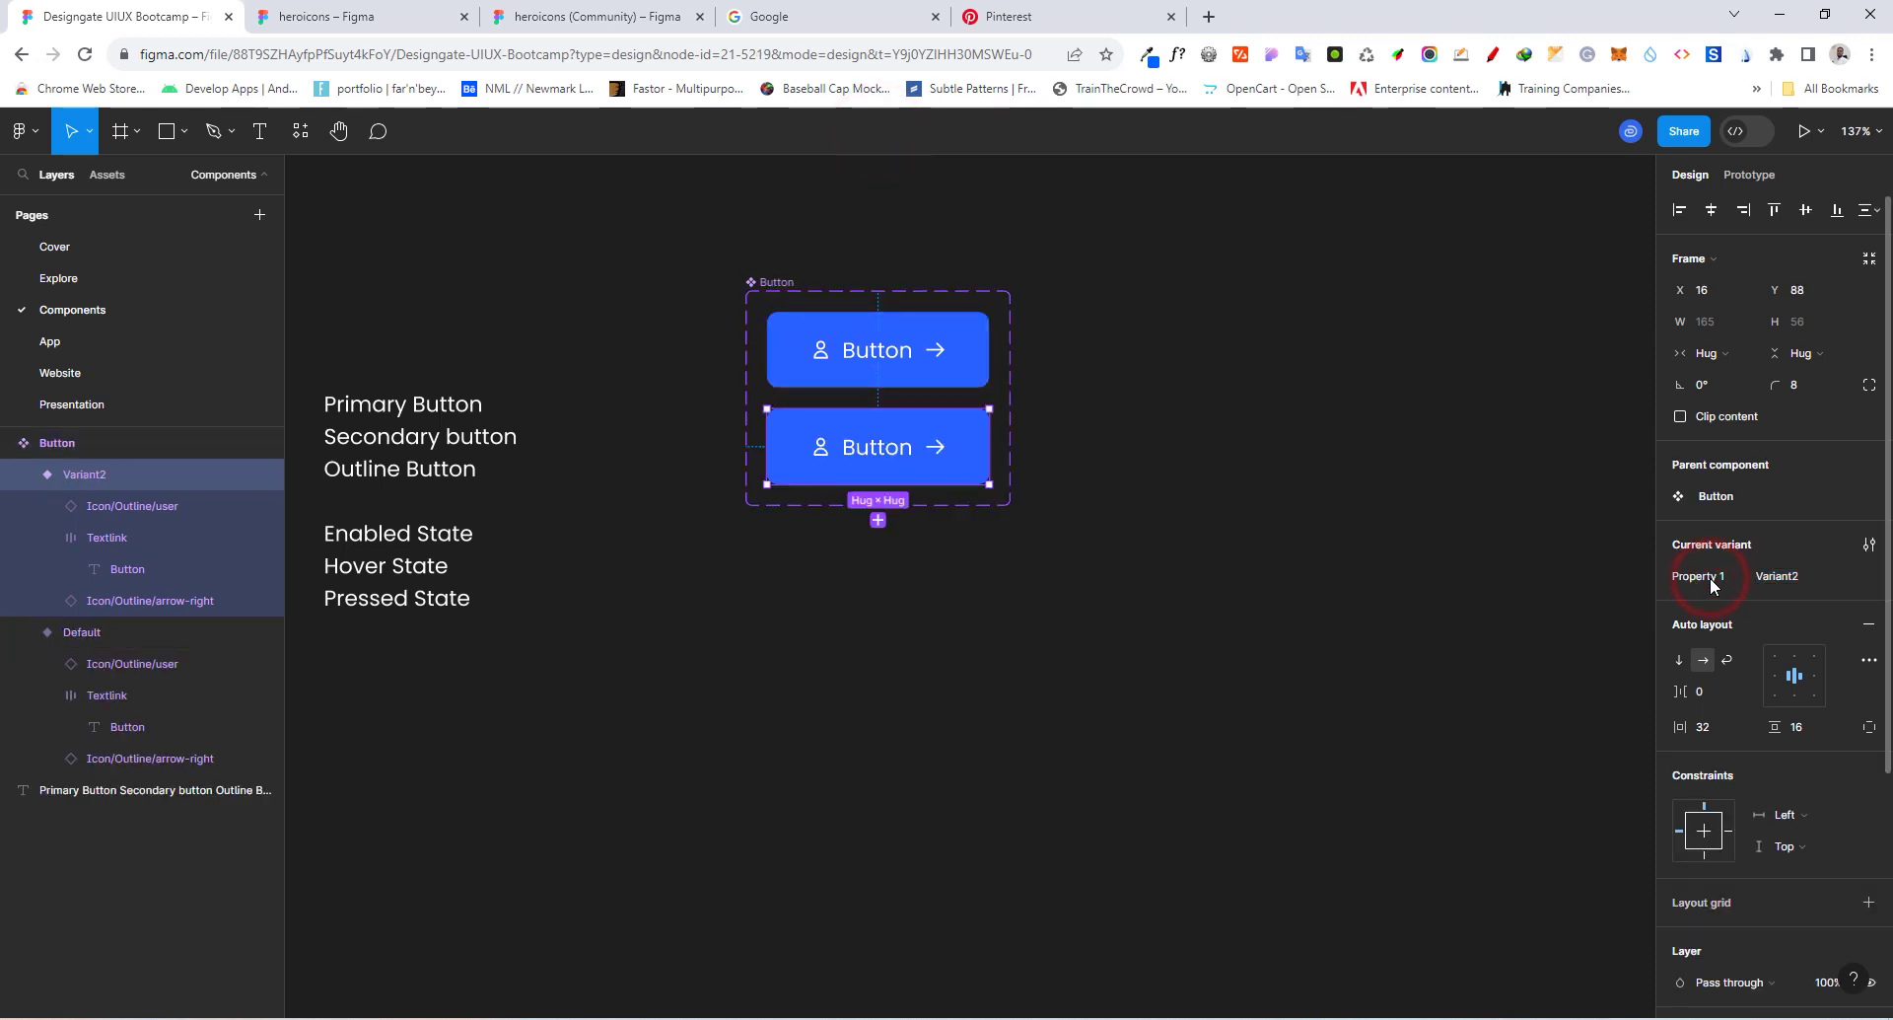
double_click(1702, 582)
type("State")
key("Return")
left_click(1790, 582)
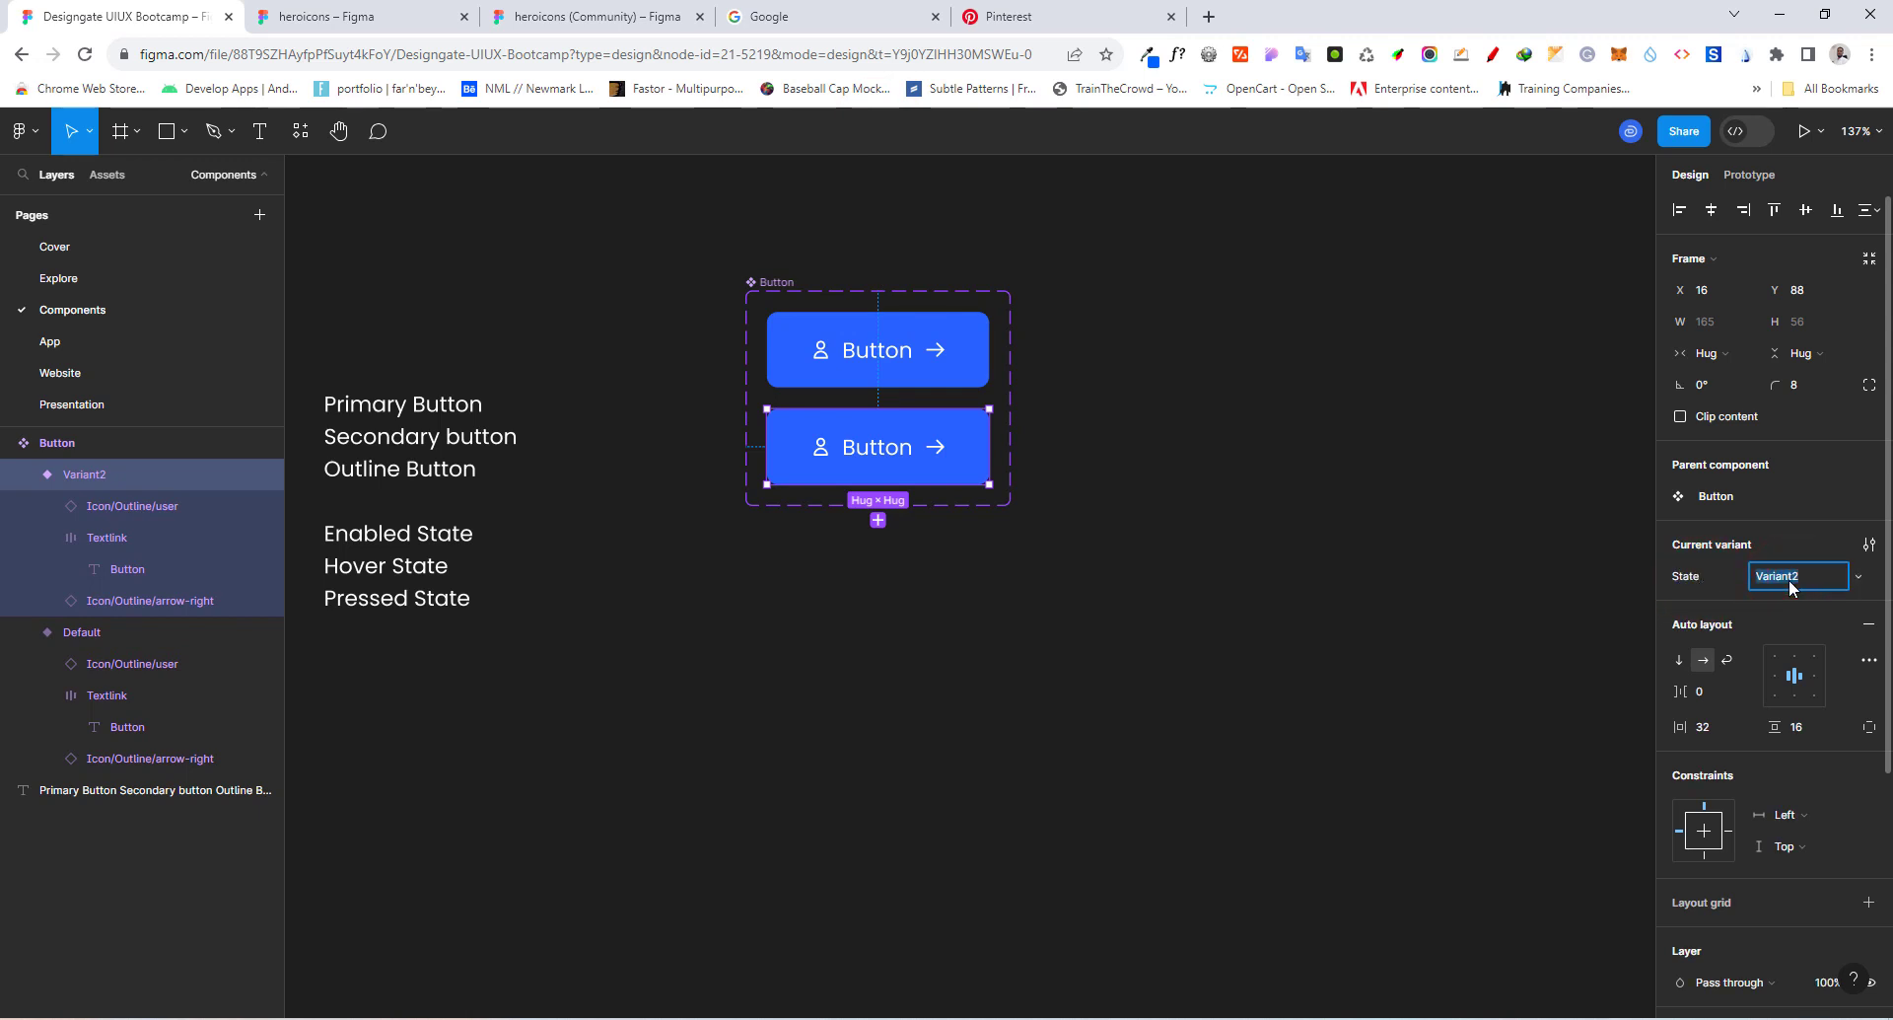
type("Hover")
key("Return")
Step: Set the State value of the first button variant to Enabled
left_click(957, 359)
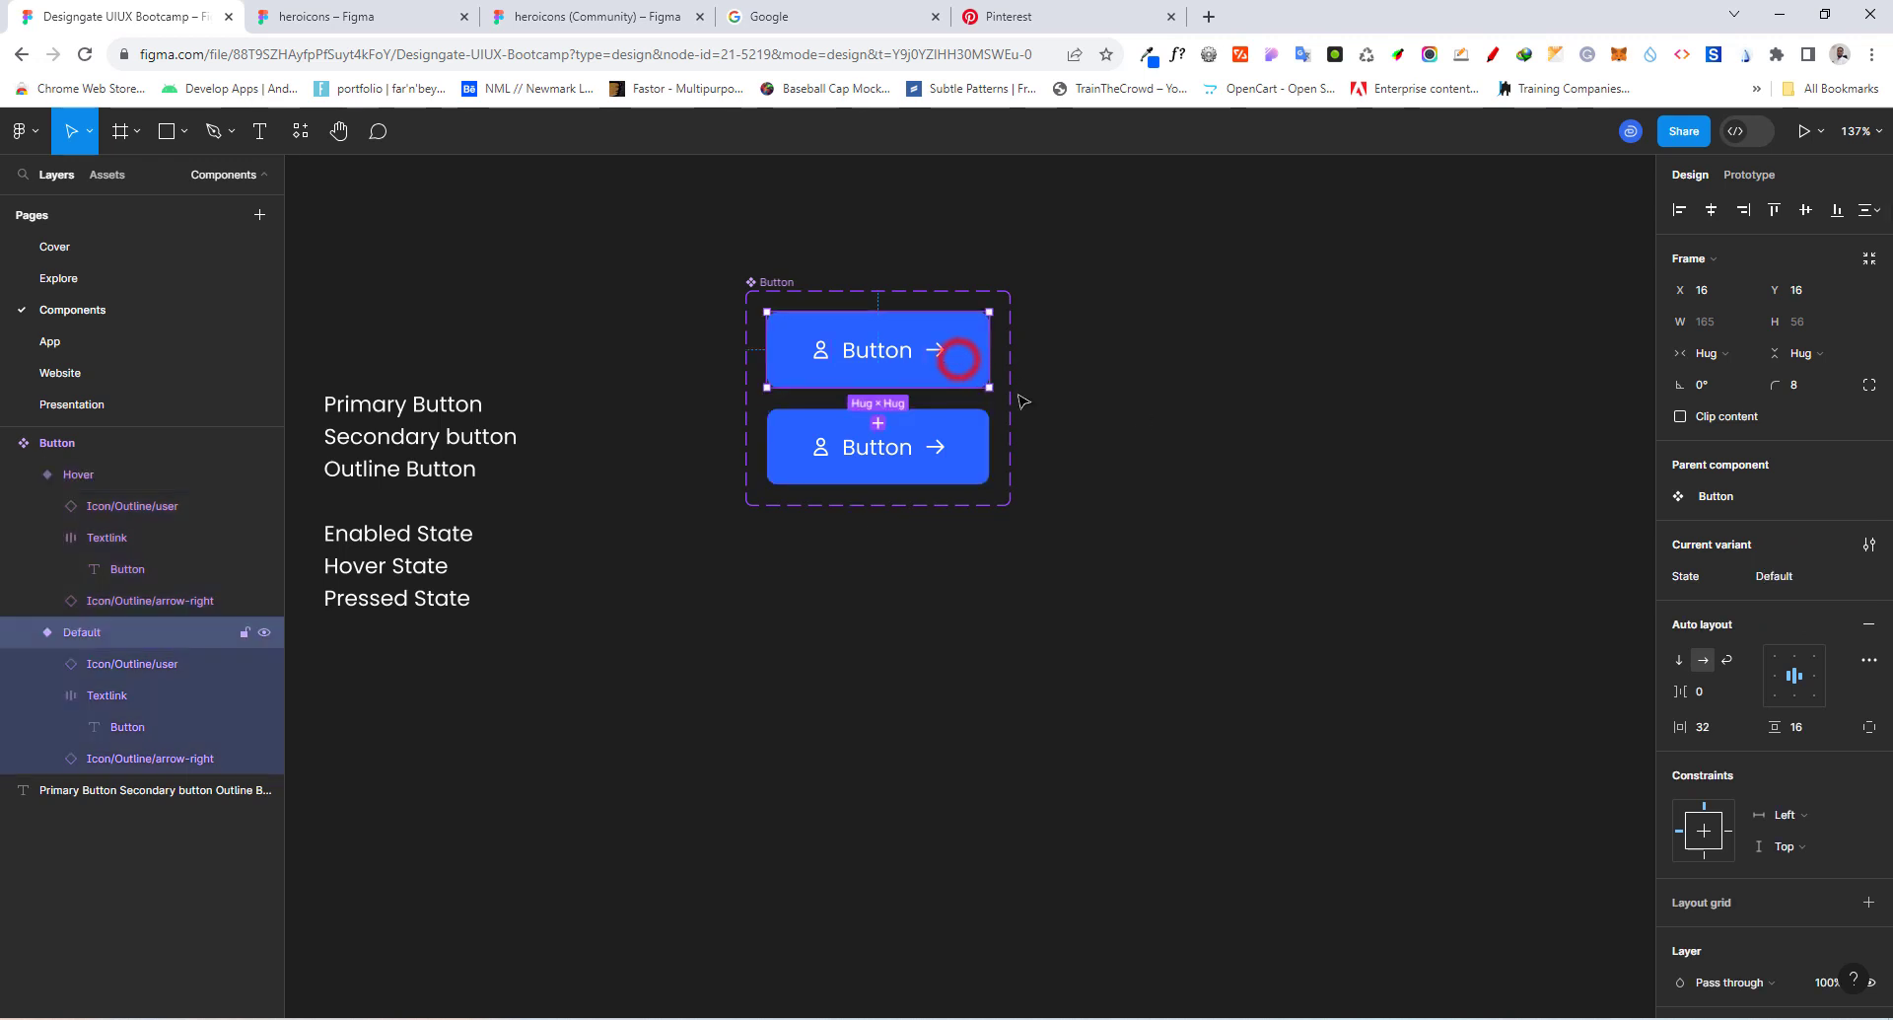
left_click(1789, 577)
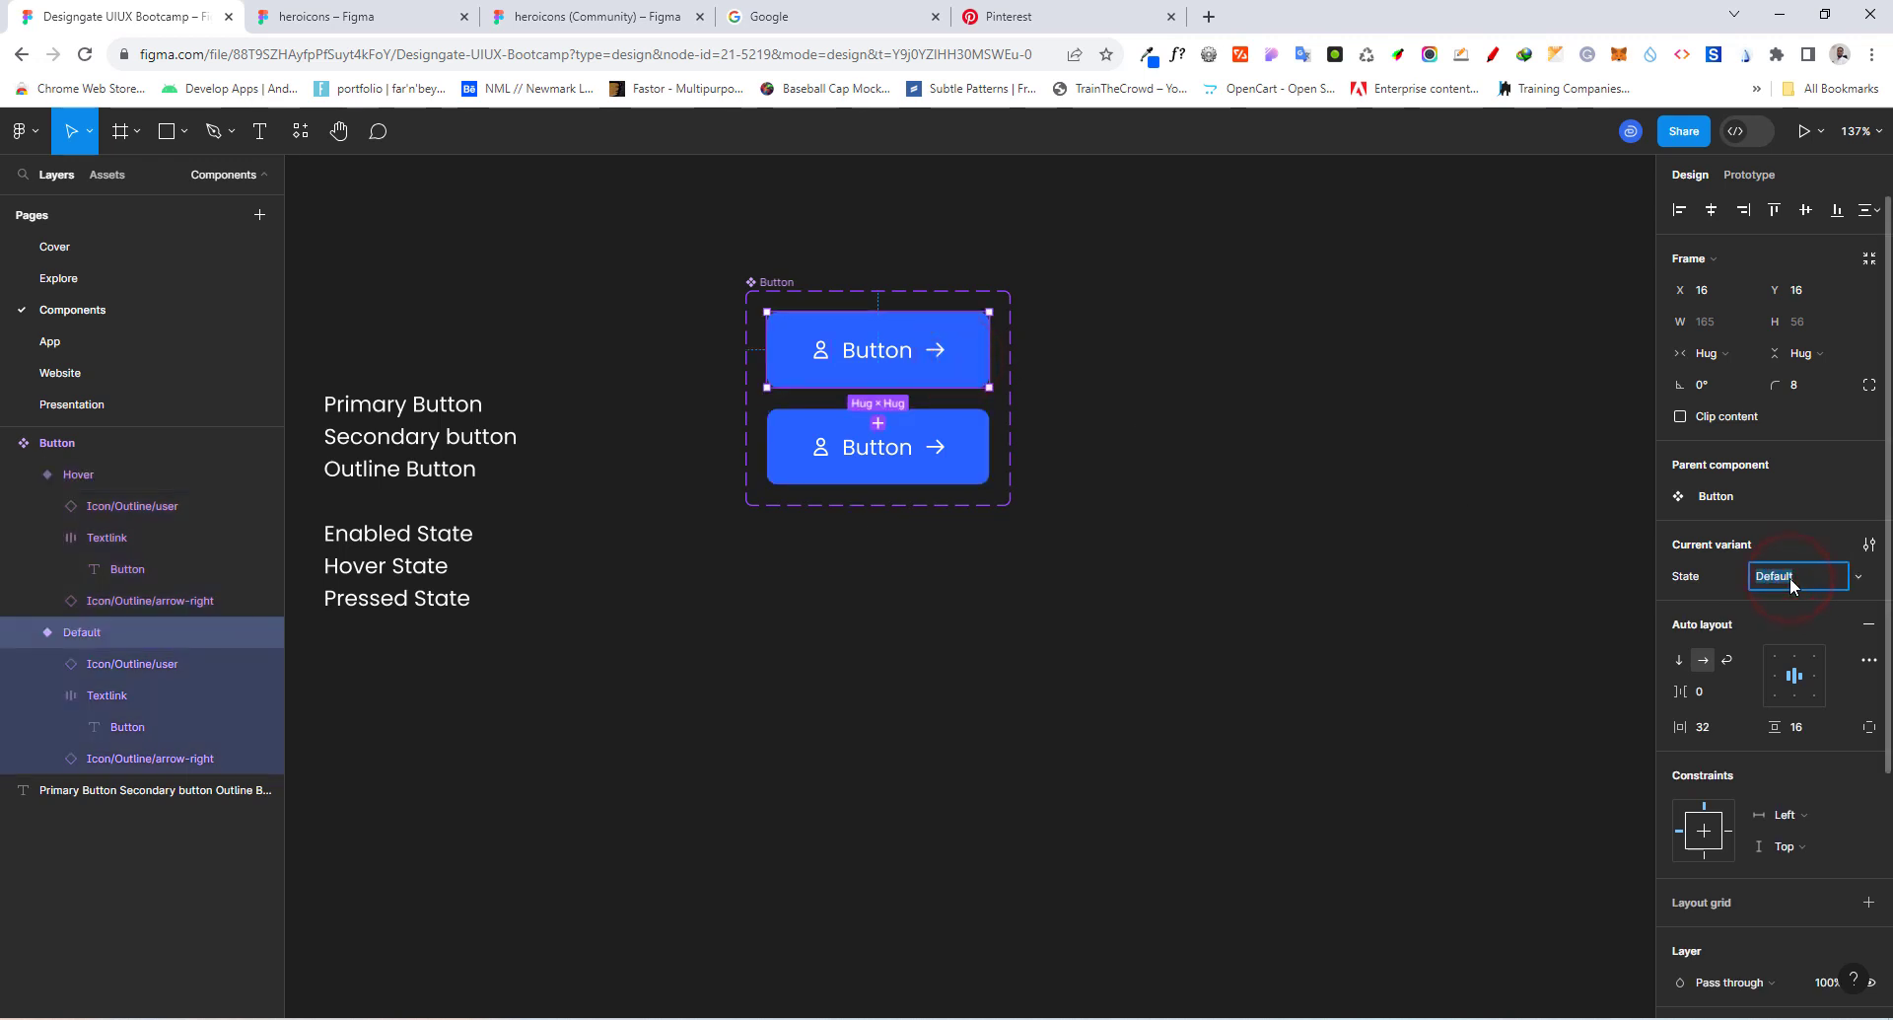
type("Enabled")
key("Return")
Step: Add a third button variant below Hover and set its State value to Pressed
left_click(953, 480)
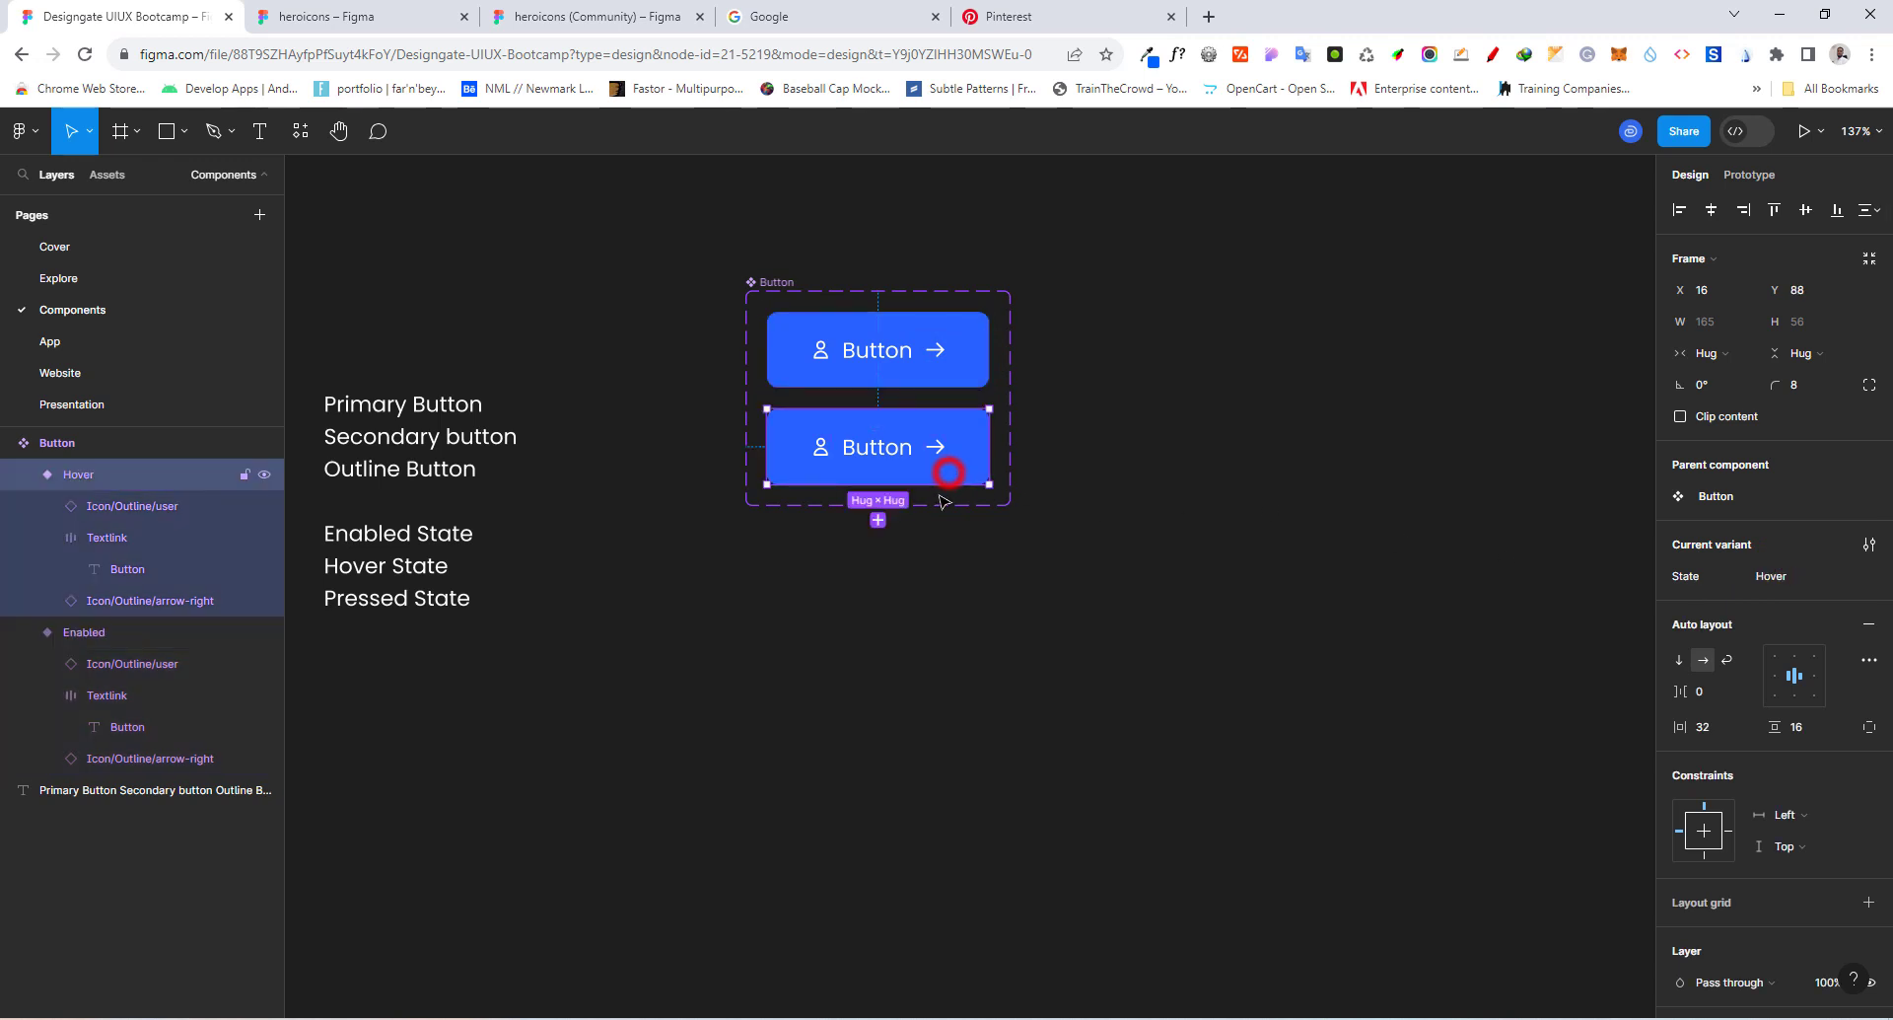
left_click(877, 520)
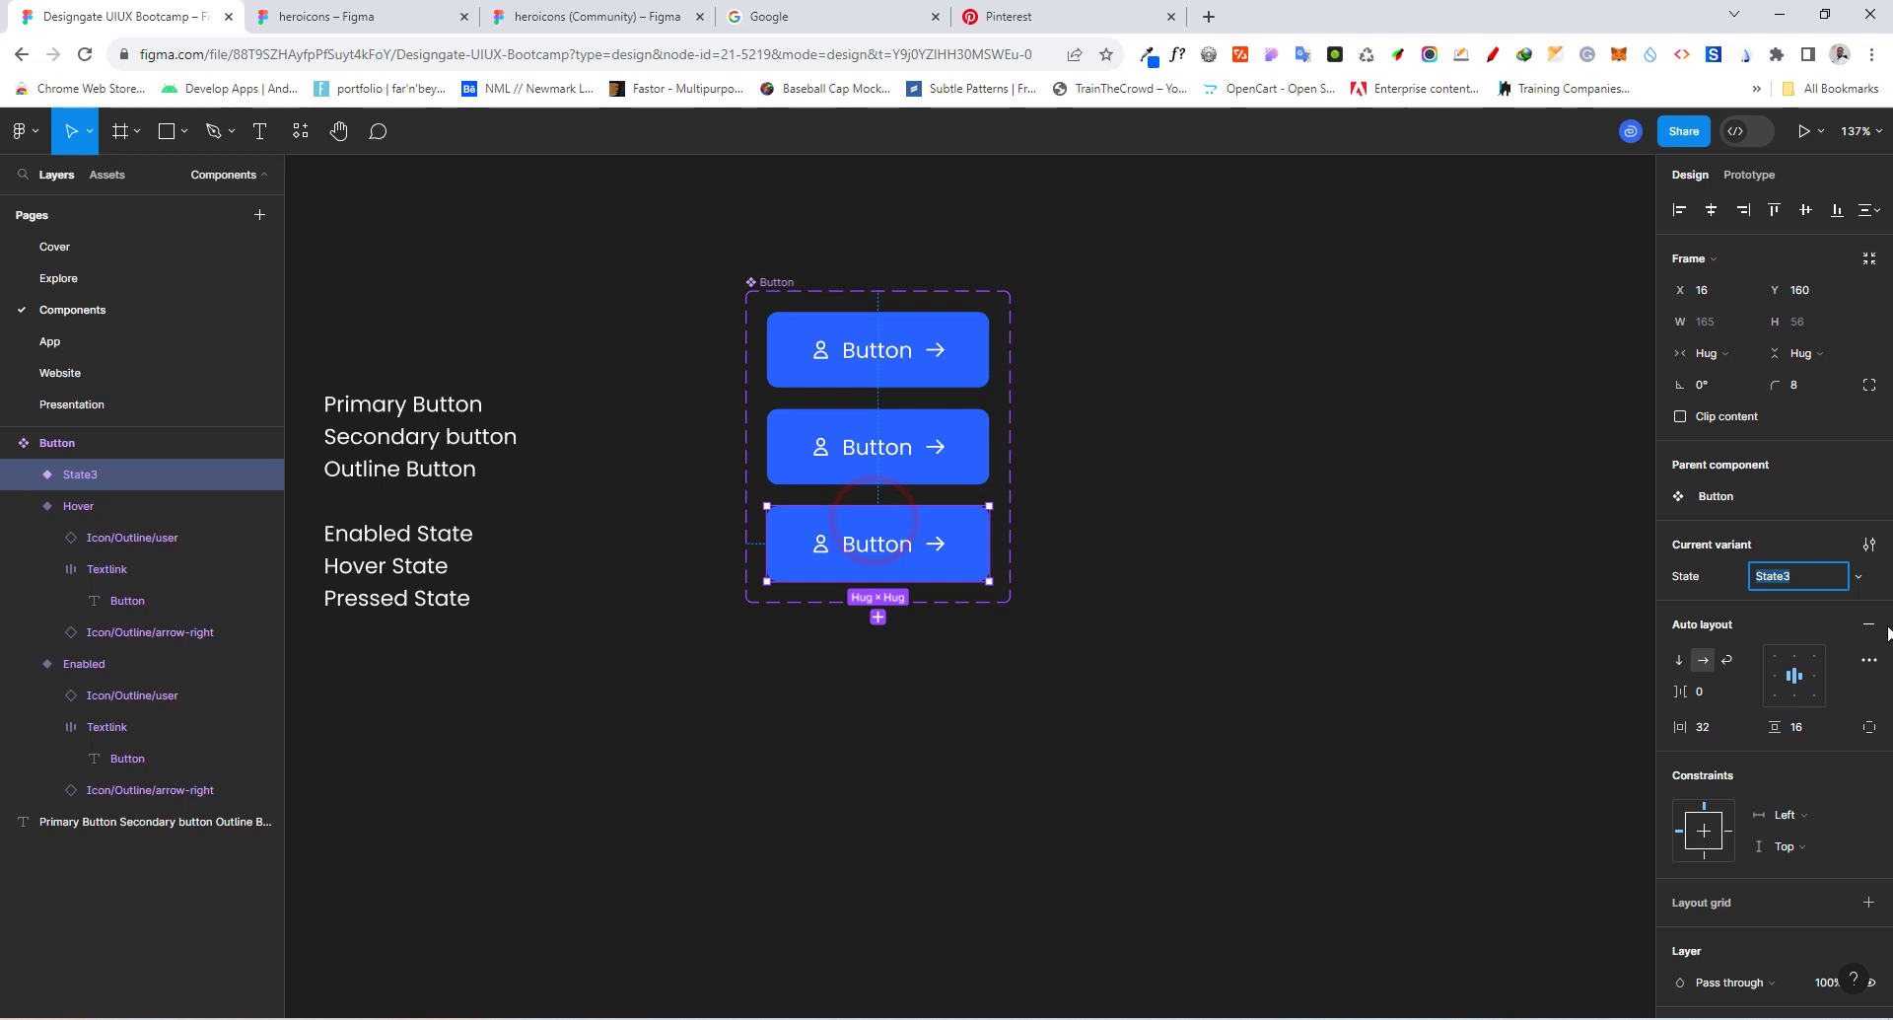
double_click(1805, 580)
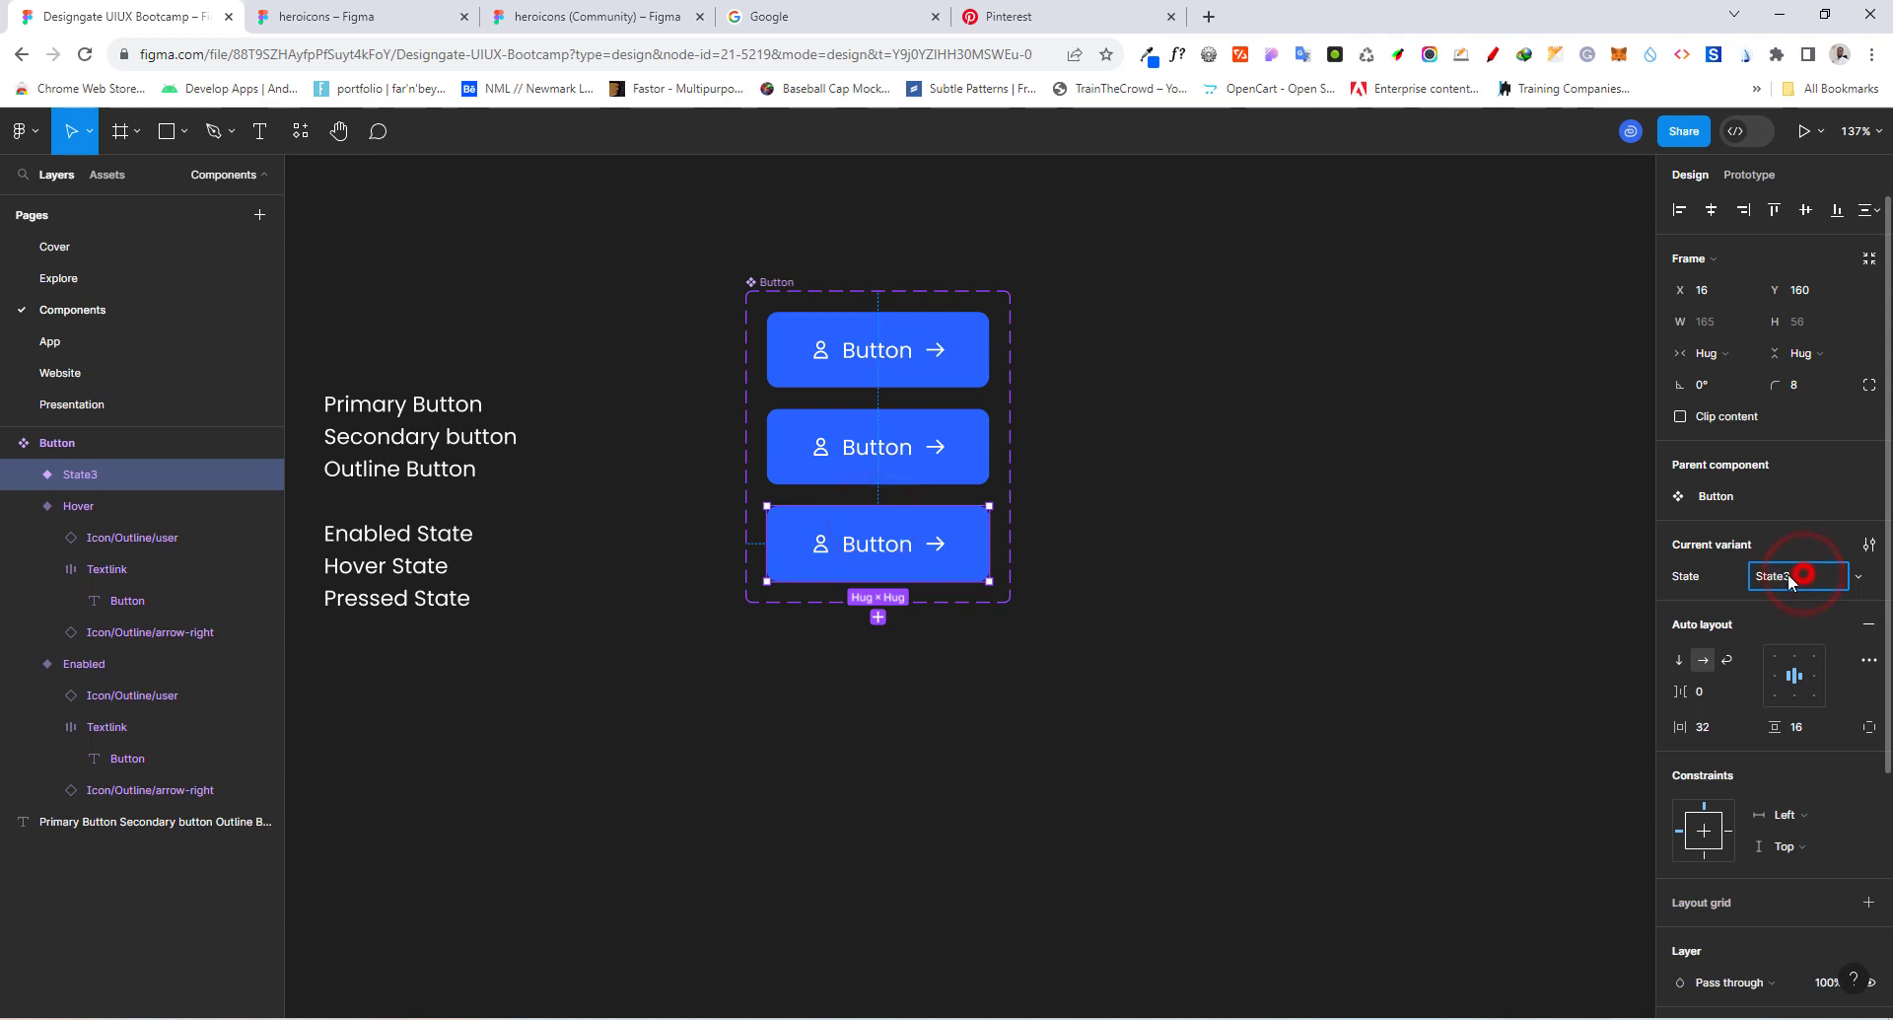
type("Pressed")
key("Return")
left_click(1168, 510)
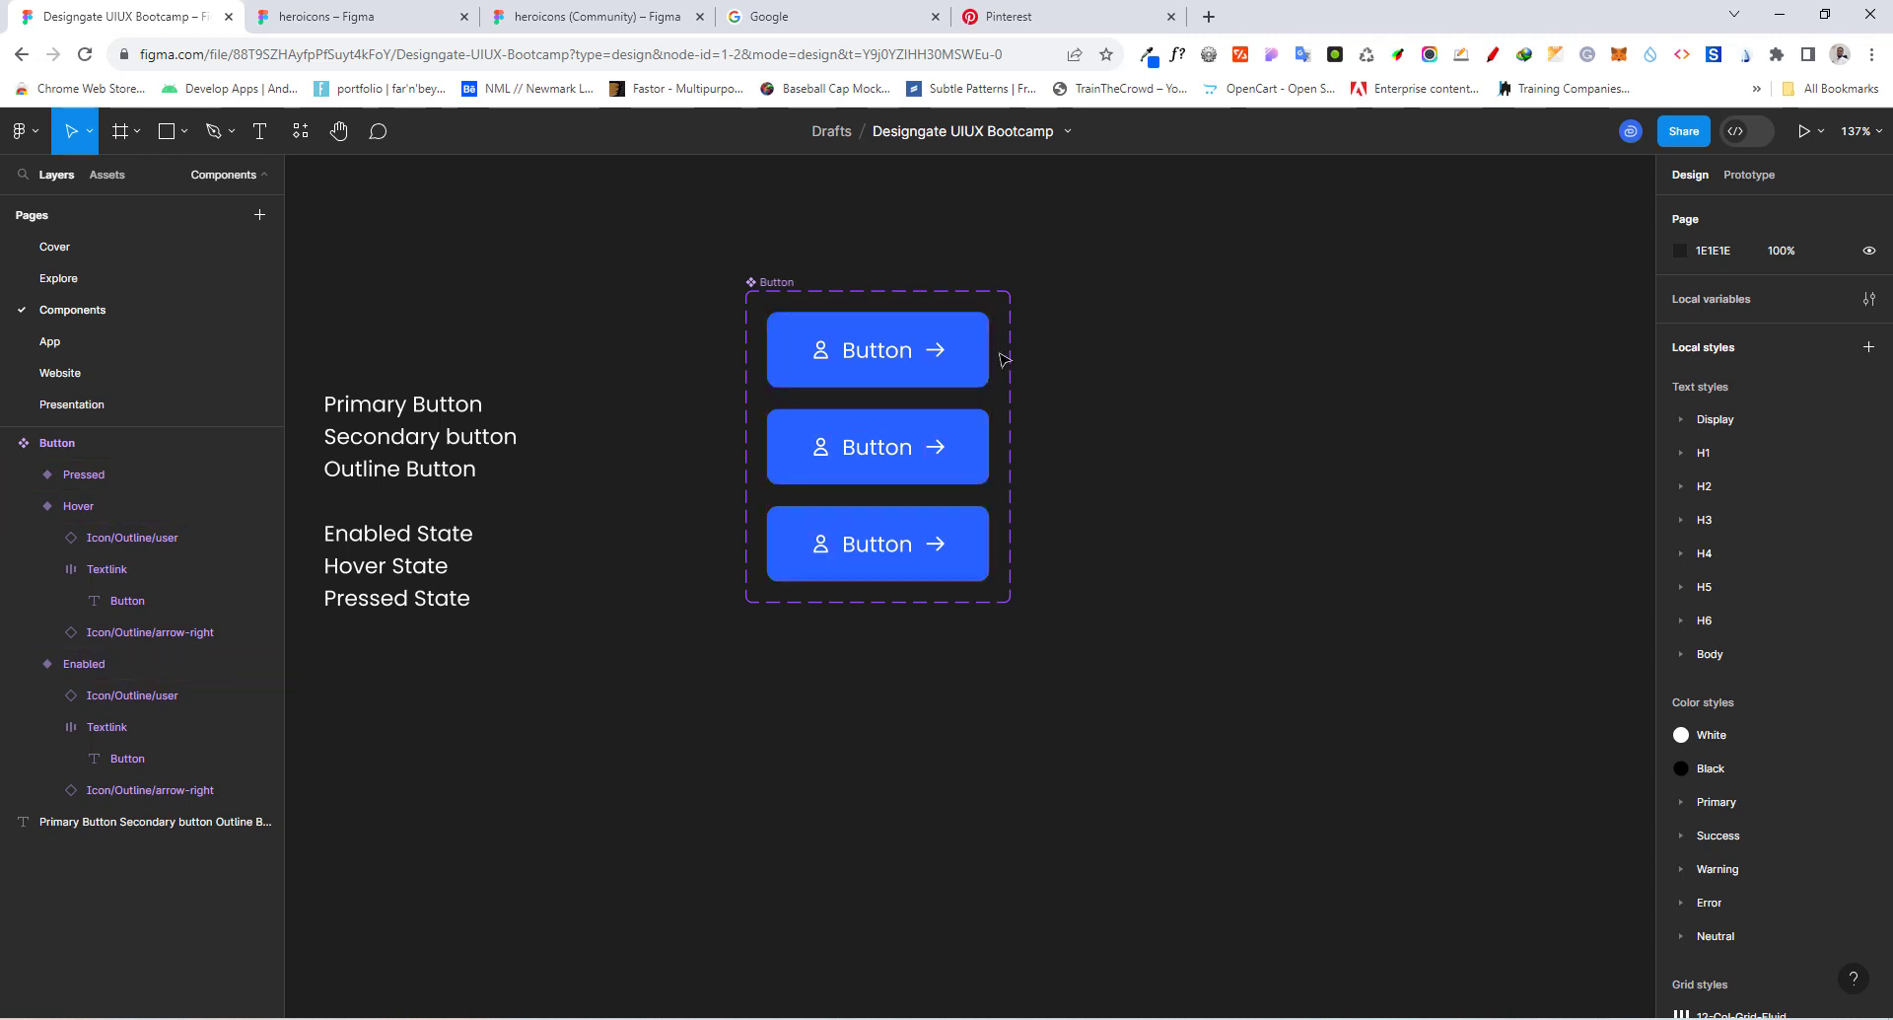
Step: Change the Hover variant's fill to the primary-600 color style
left_click(966, 475)
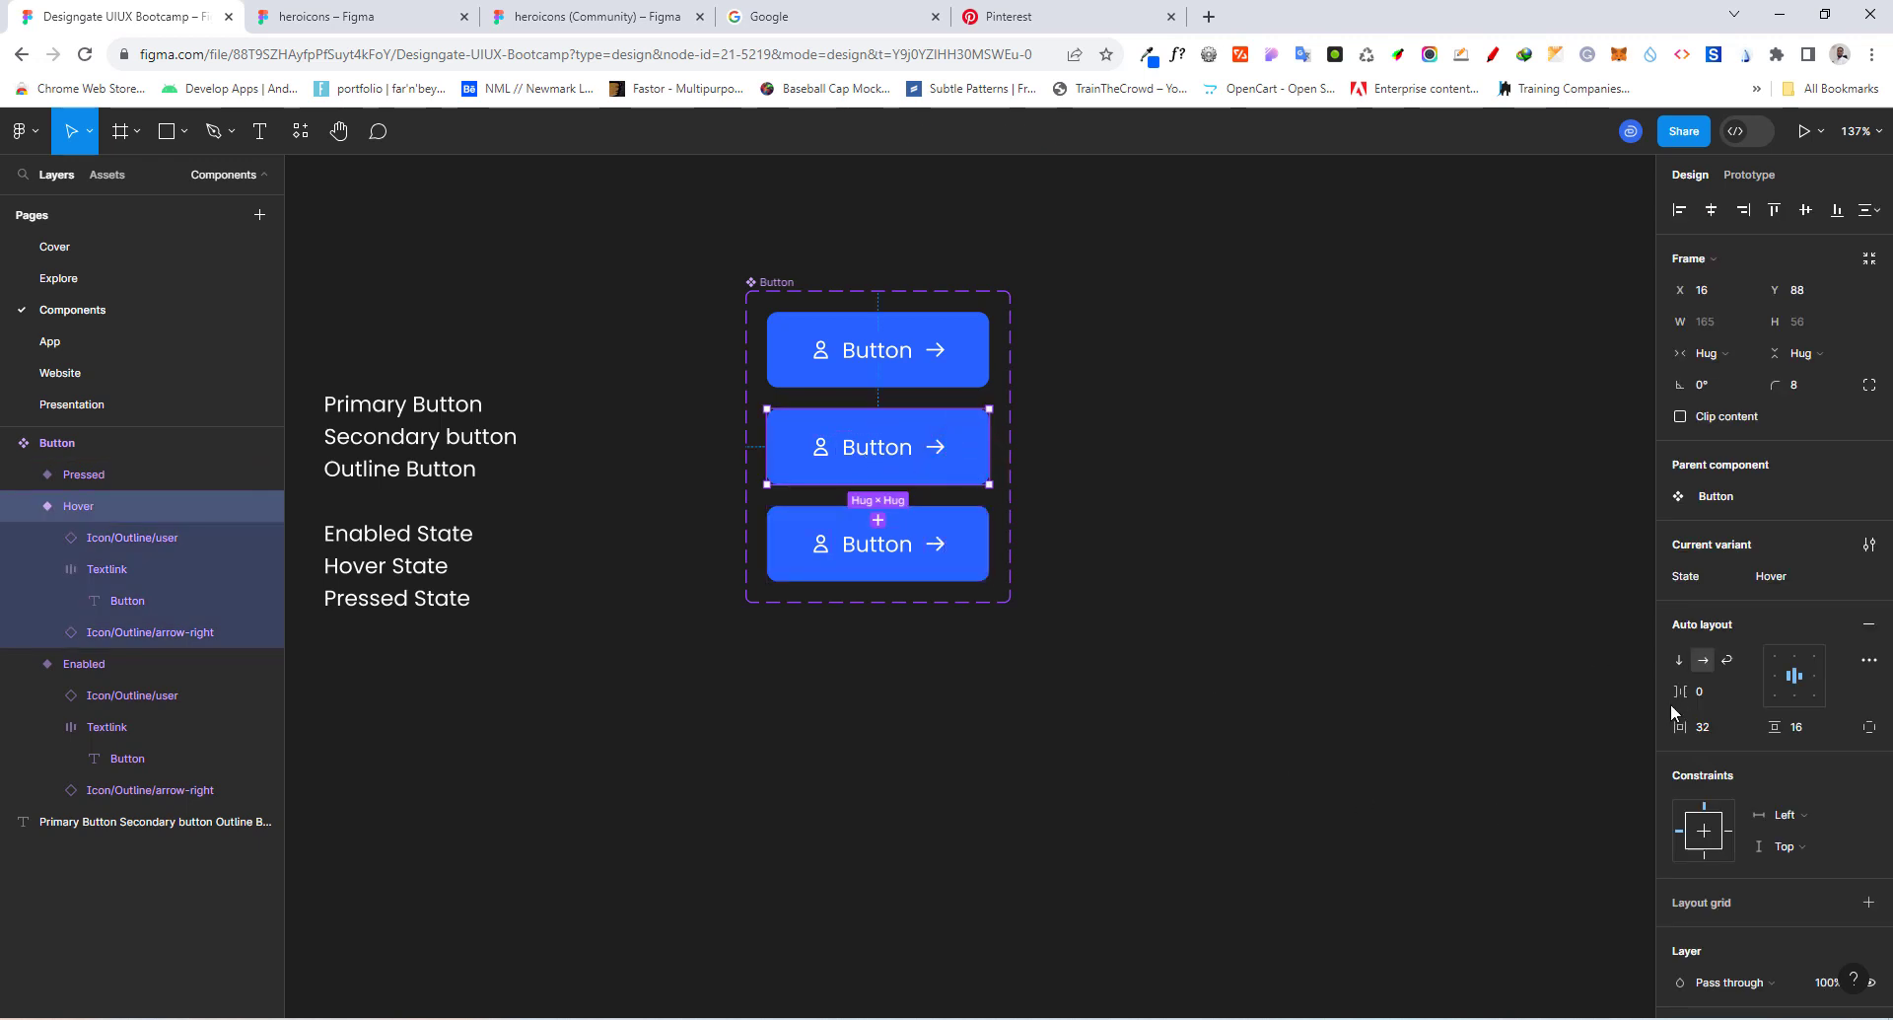
scroll(1752, 561, "down", 3)
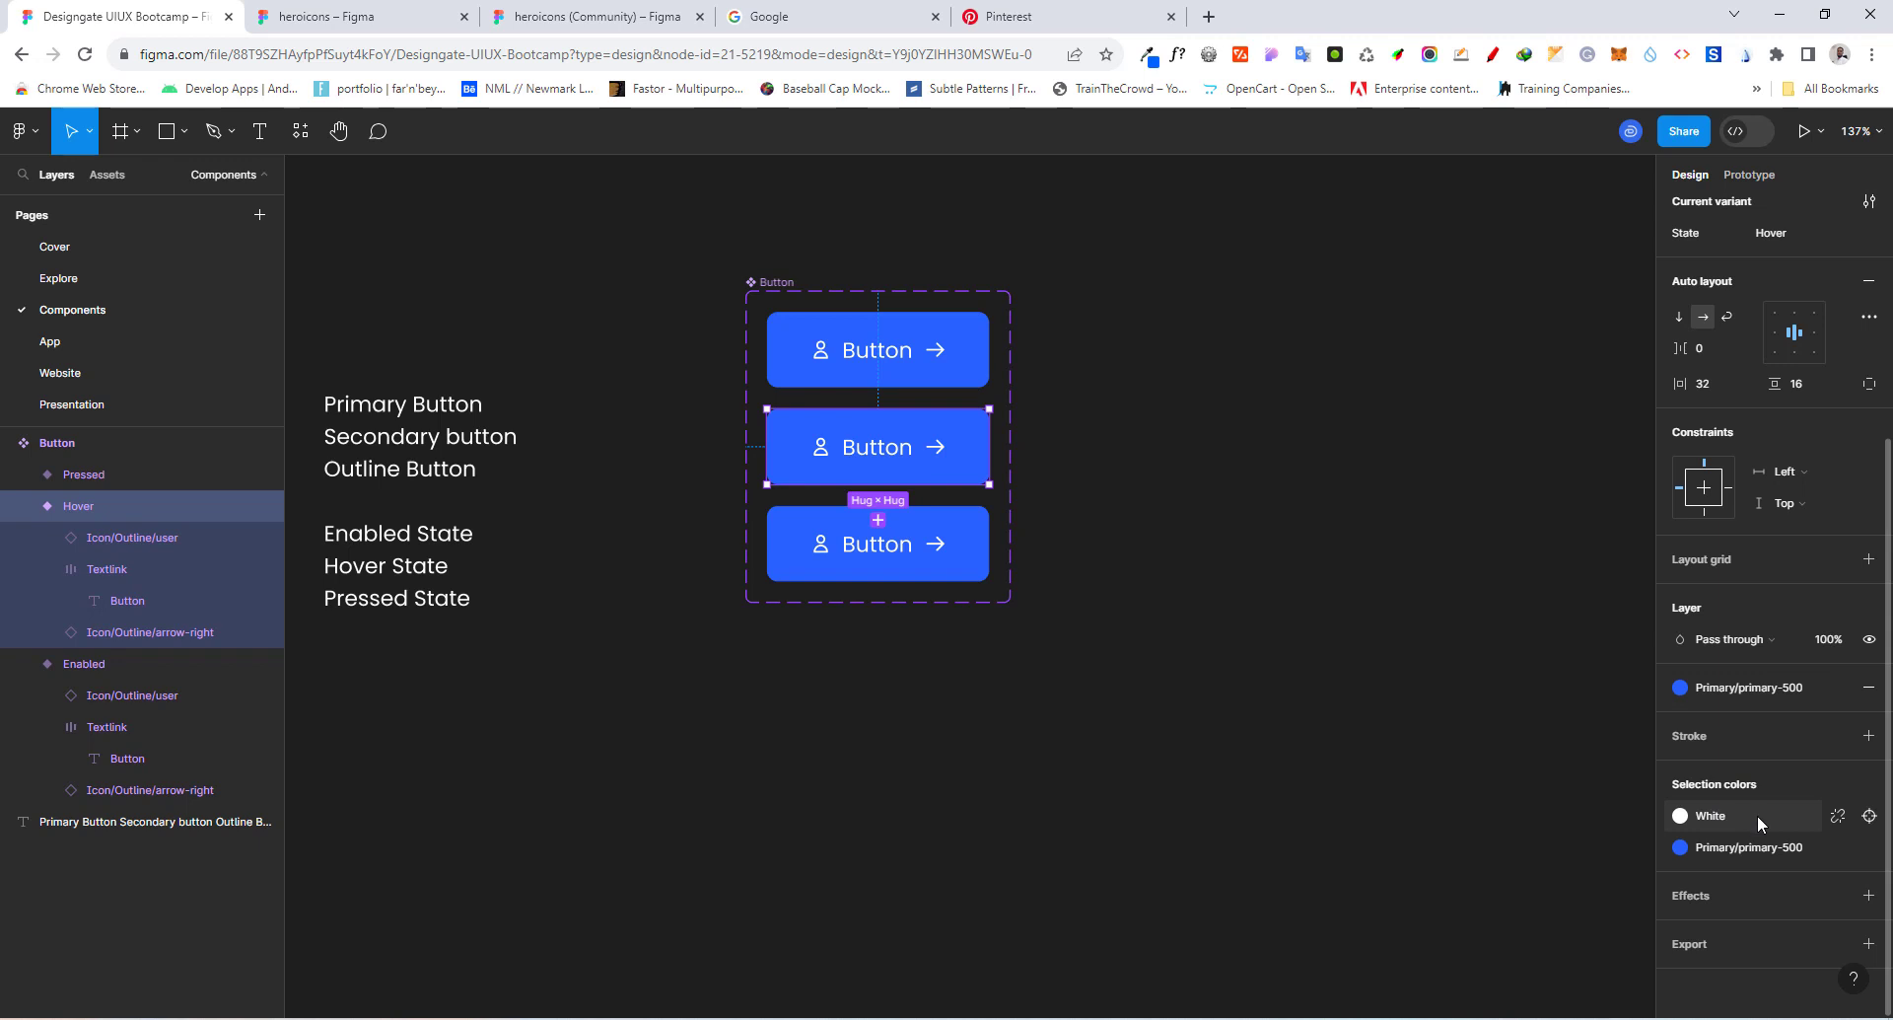
left_click(1217, 572)
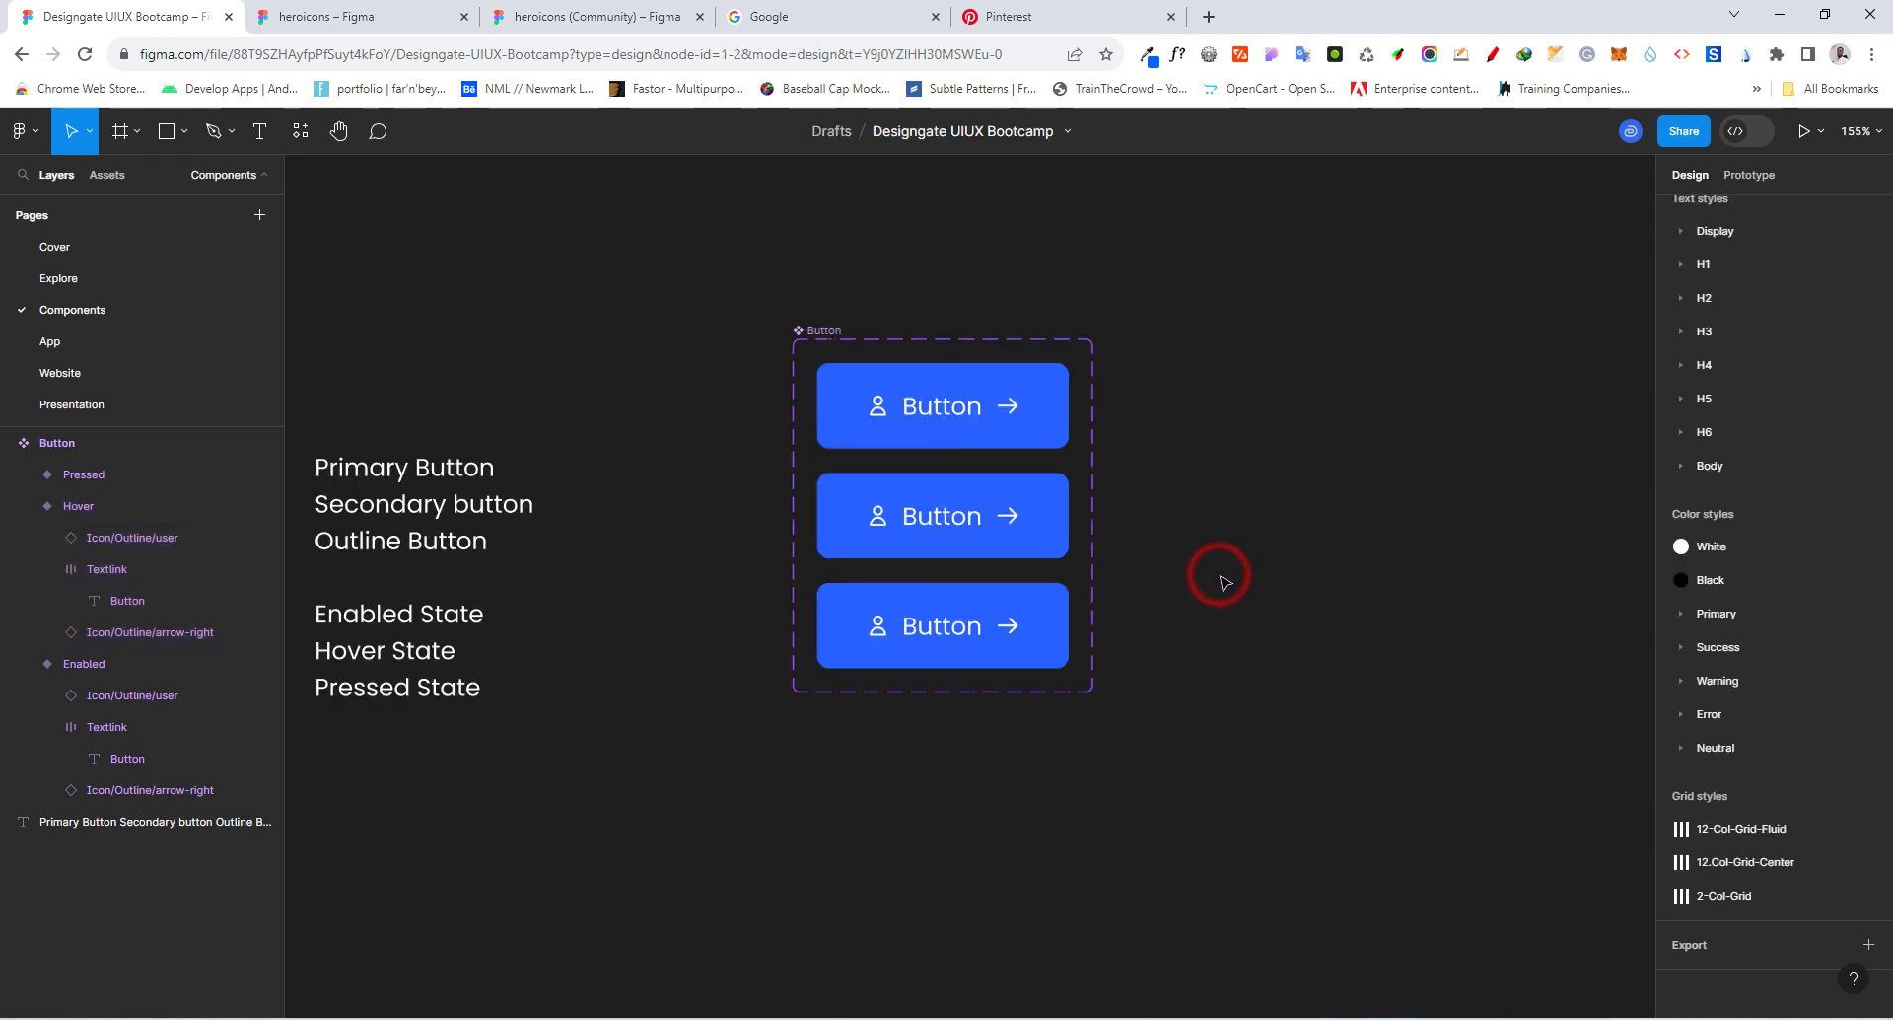
left_click(1033, 537)
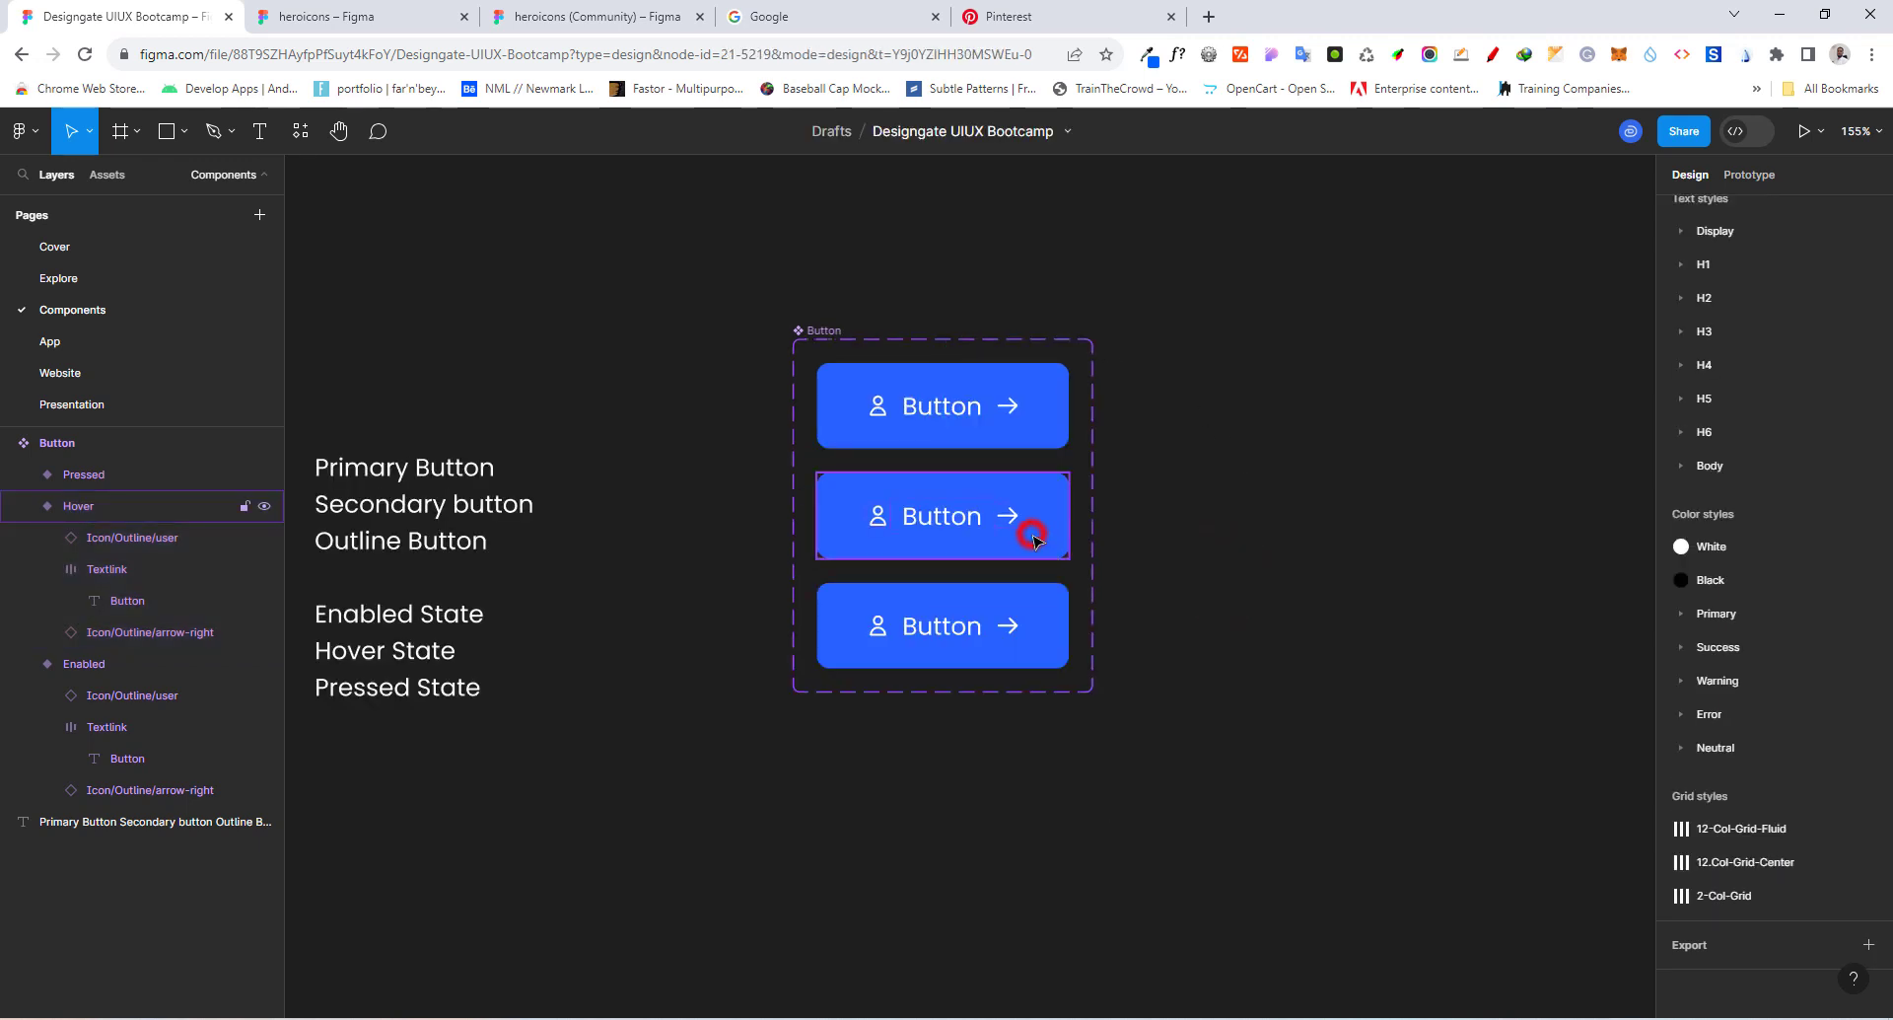
left_click(1731, 690)
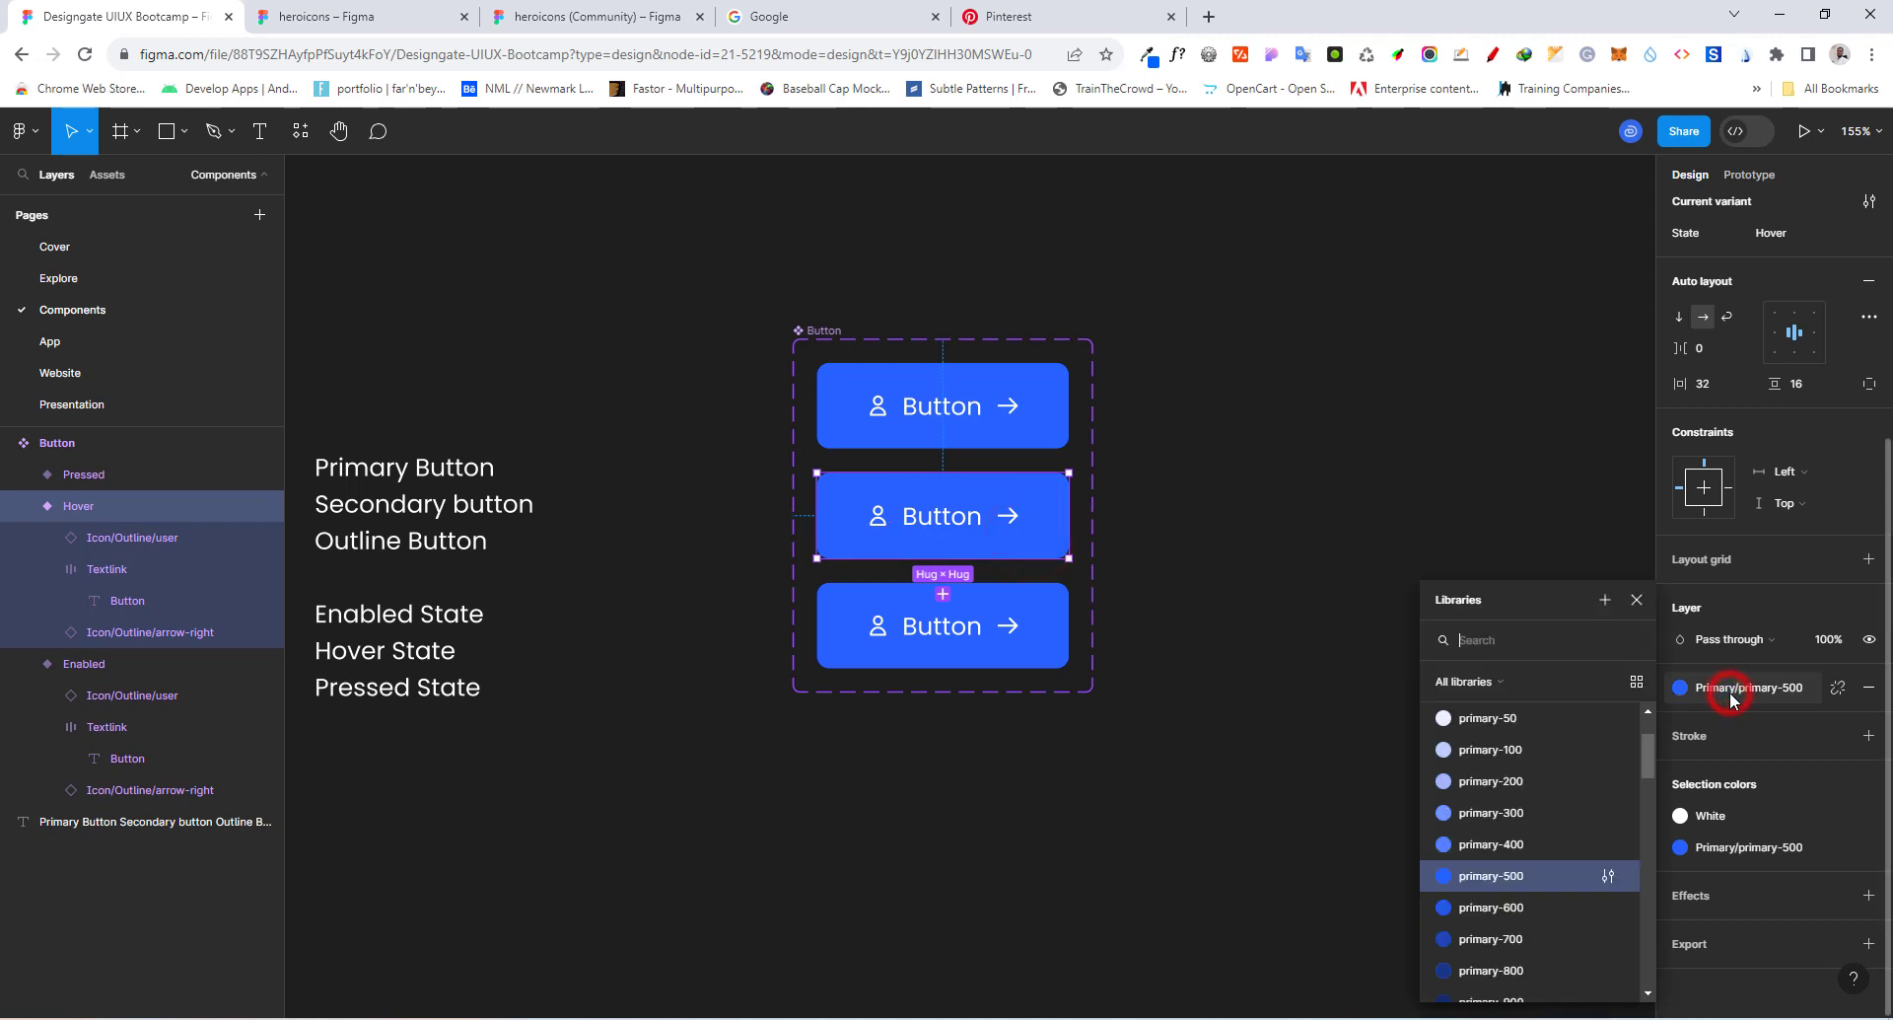
left_click(1495, 909)
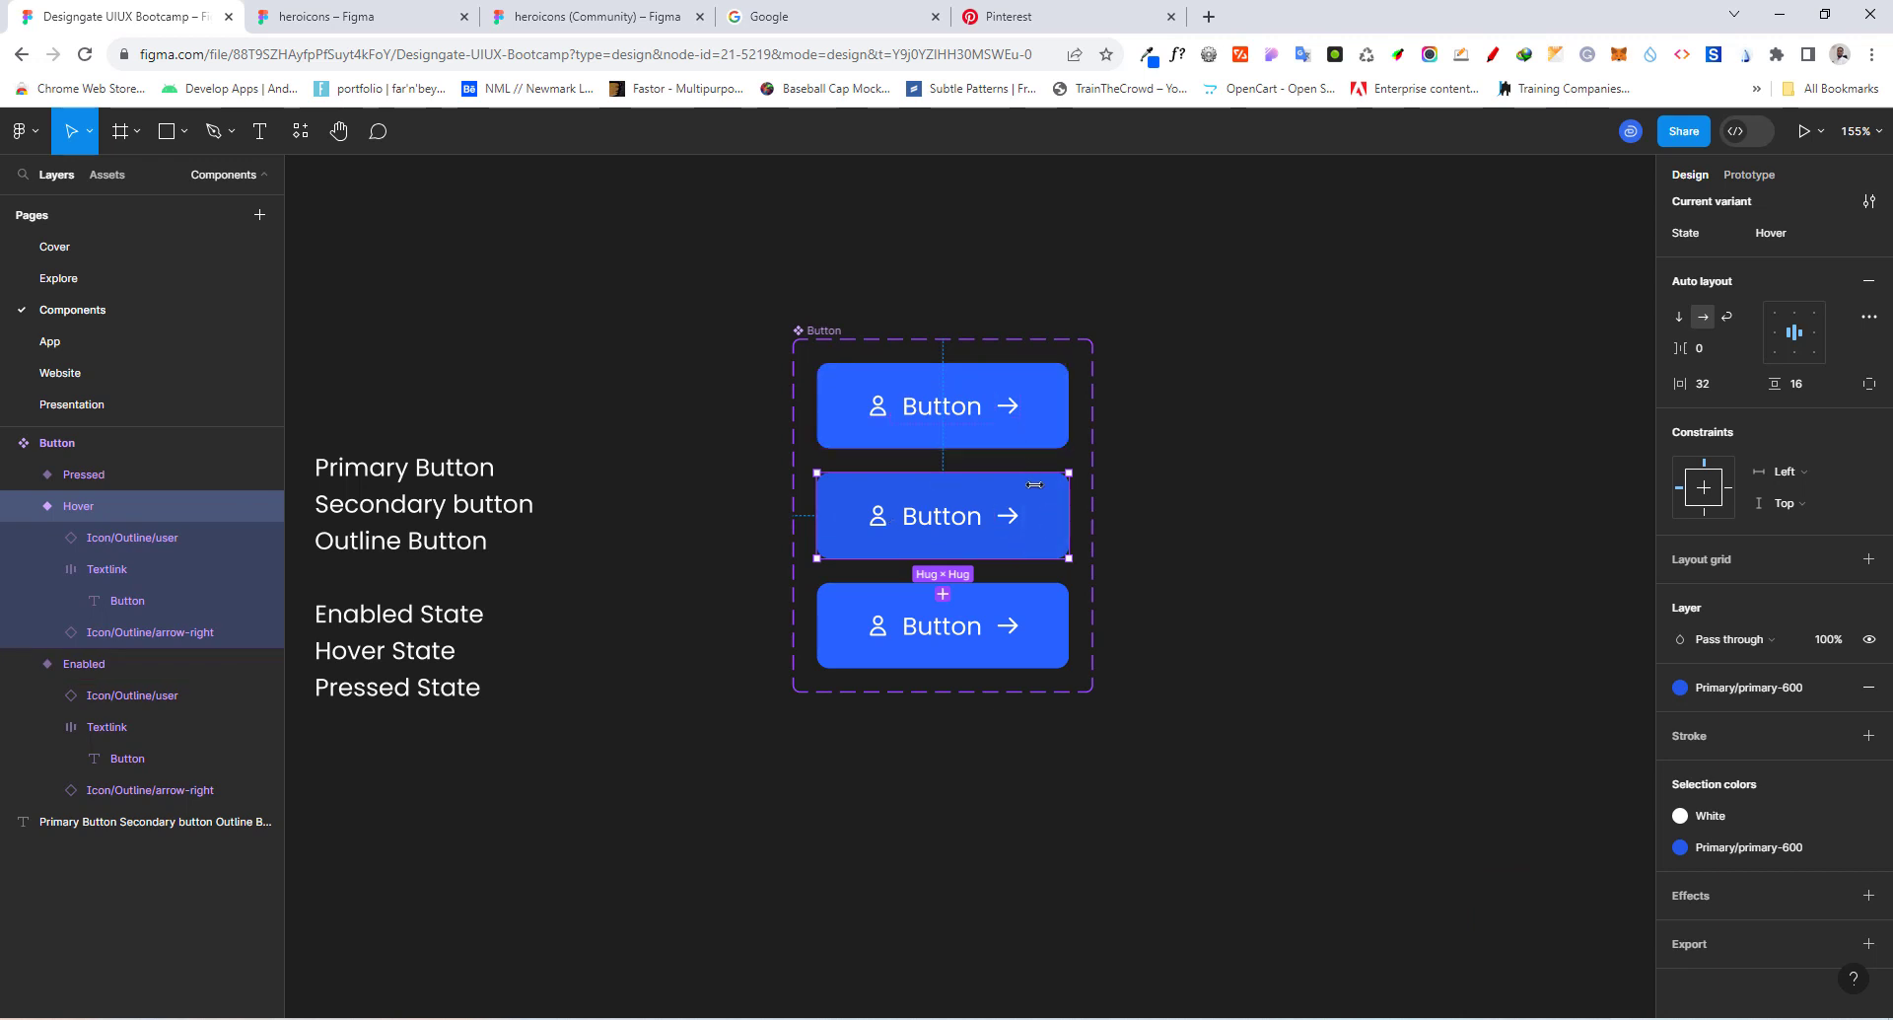
Step: Change the Pressed variant's fill to the primary-700 color style and compare the three state variants
left_click(1015, 613)
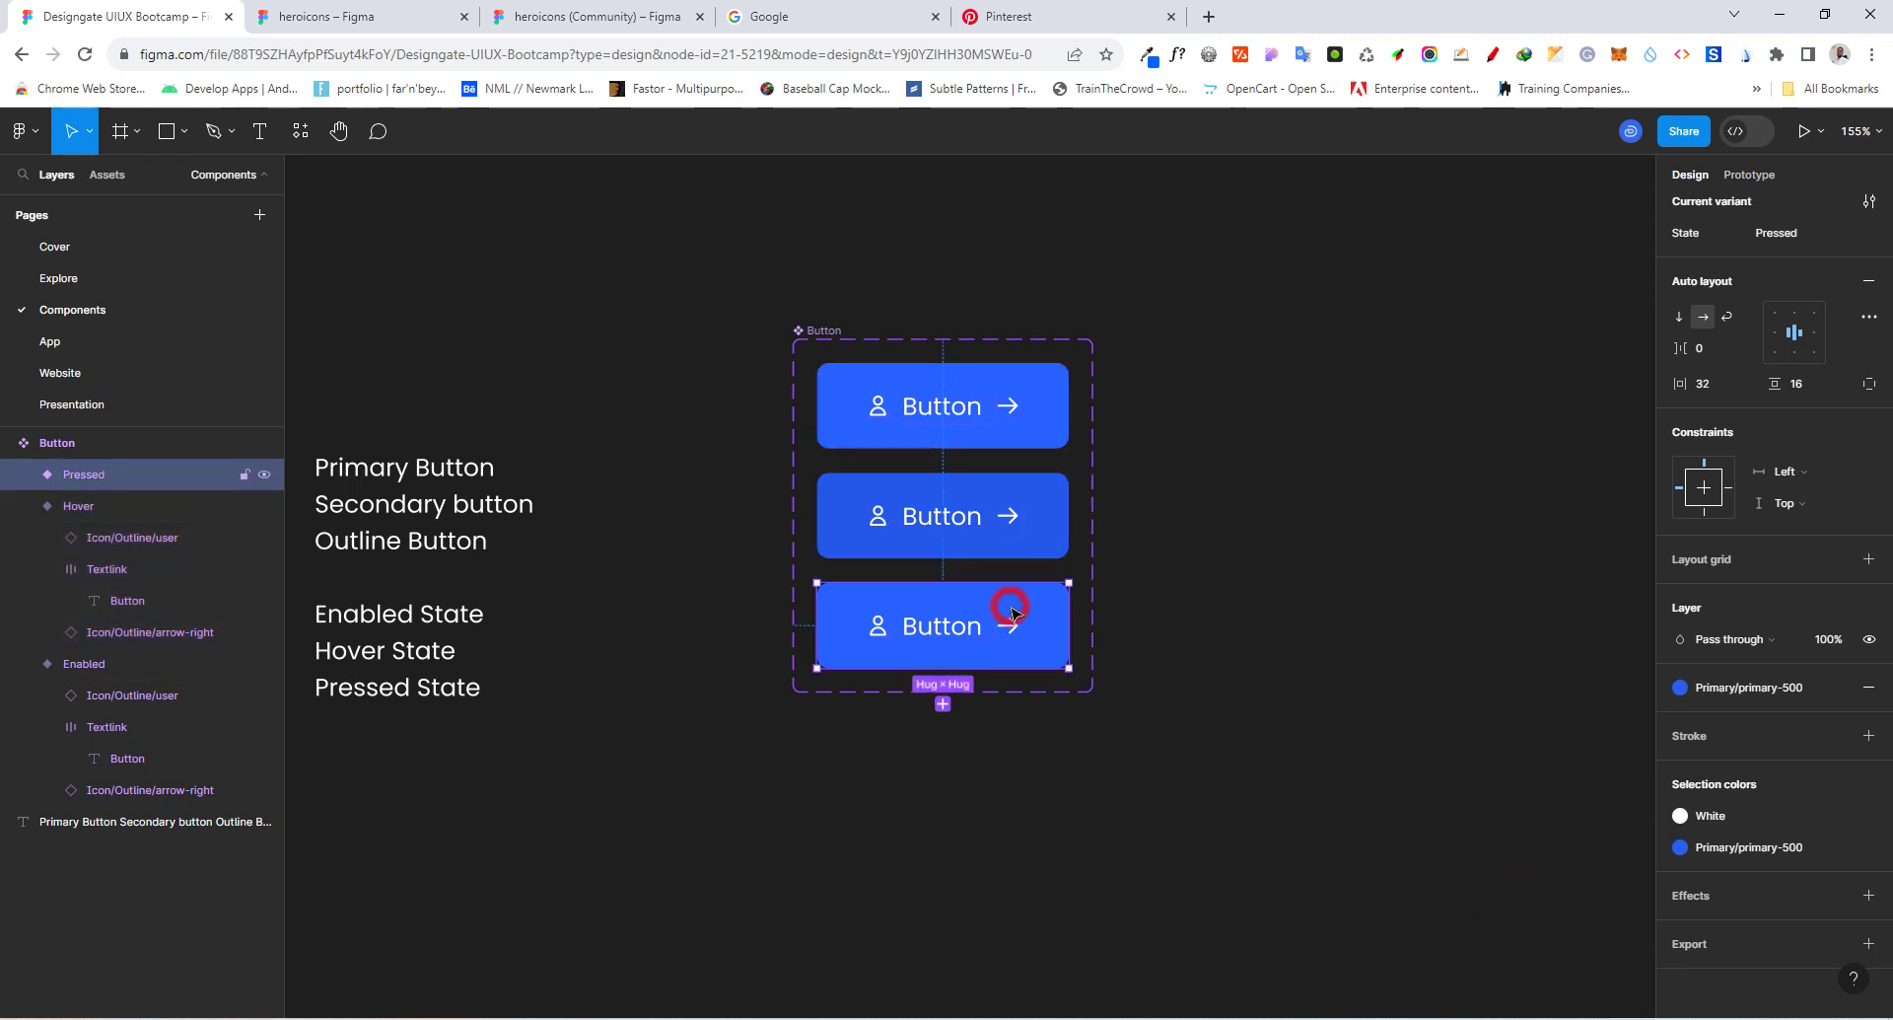
left_click(1753, 690)
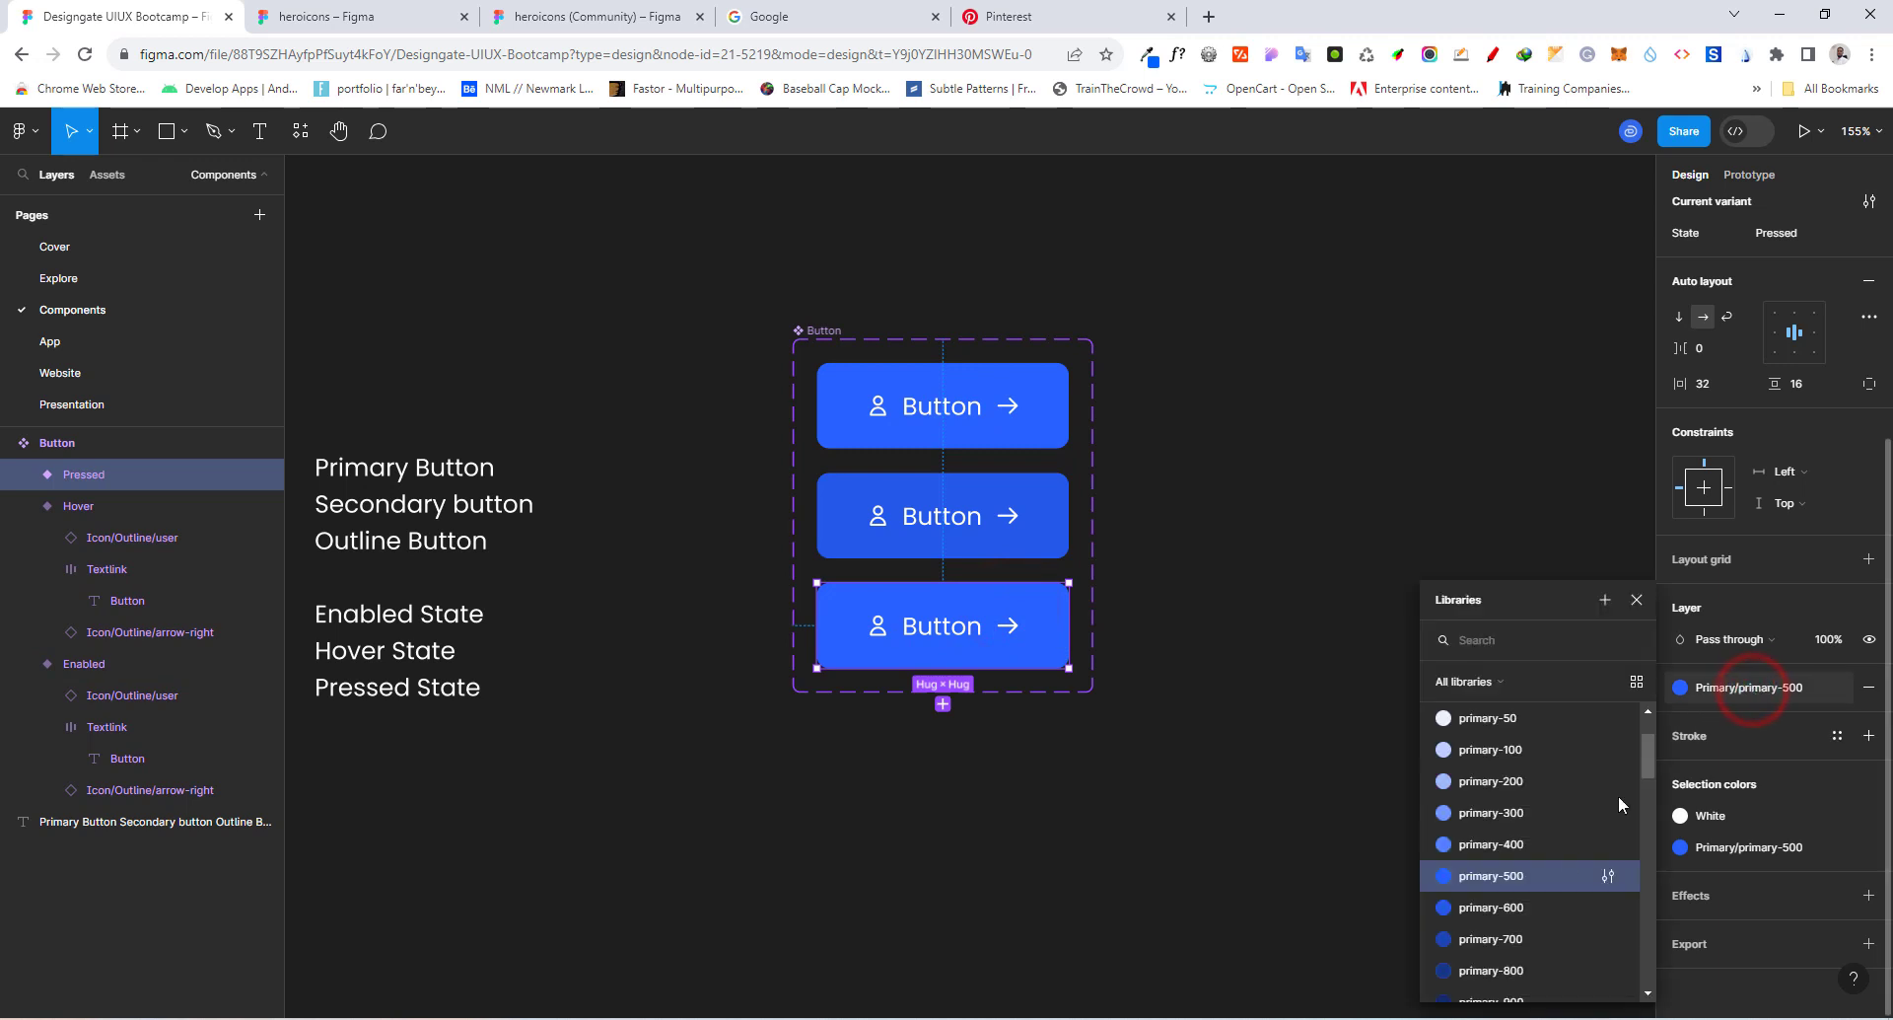
left_click(1505, 939)
left_click(1246, 537)
scroll(1268, 593, "up", 1)
scroll(1274, 596, "up", 1)
left_click(902, 383)
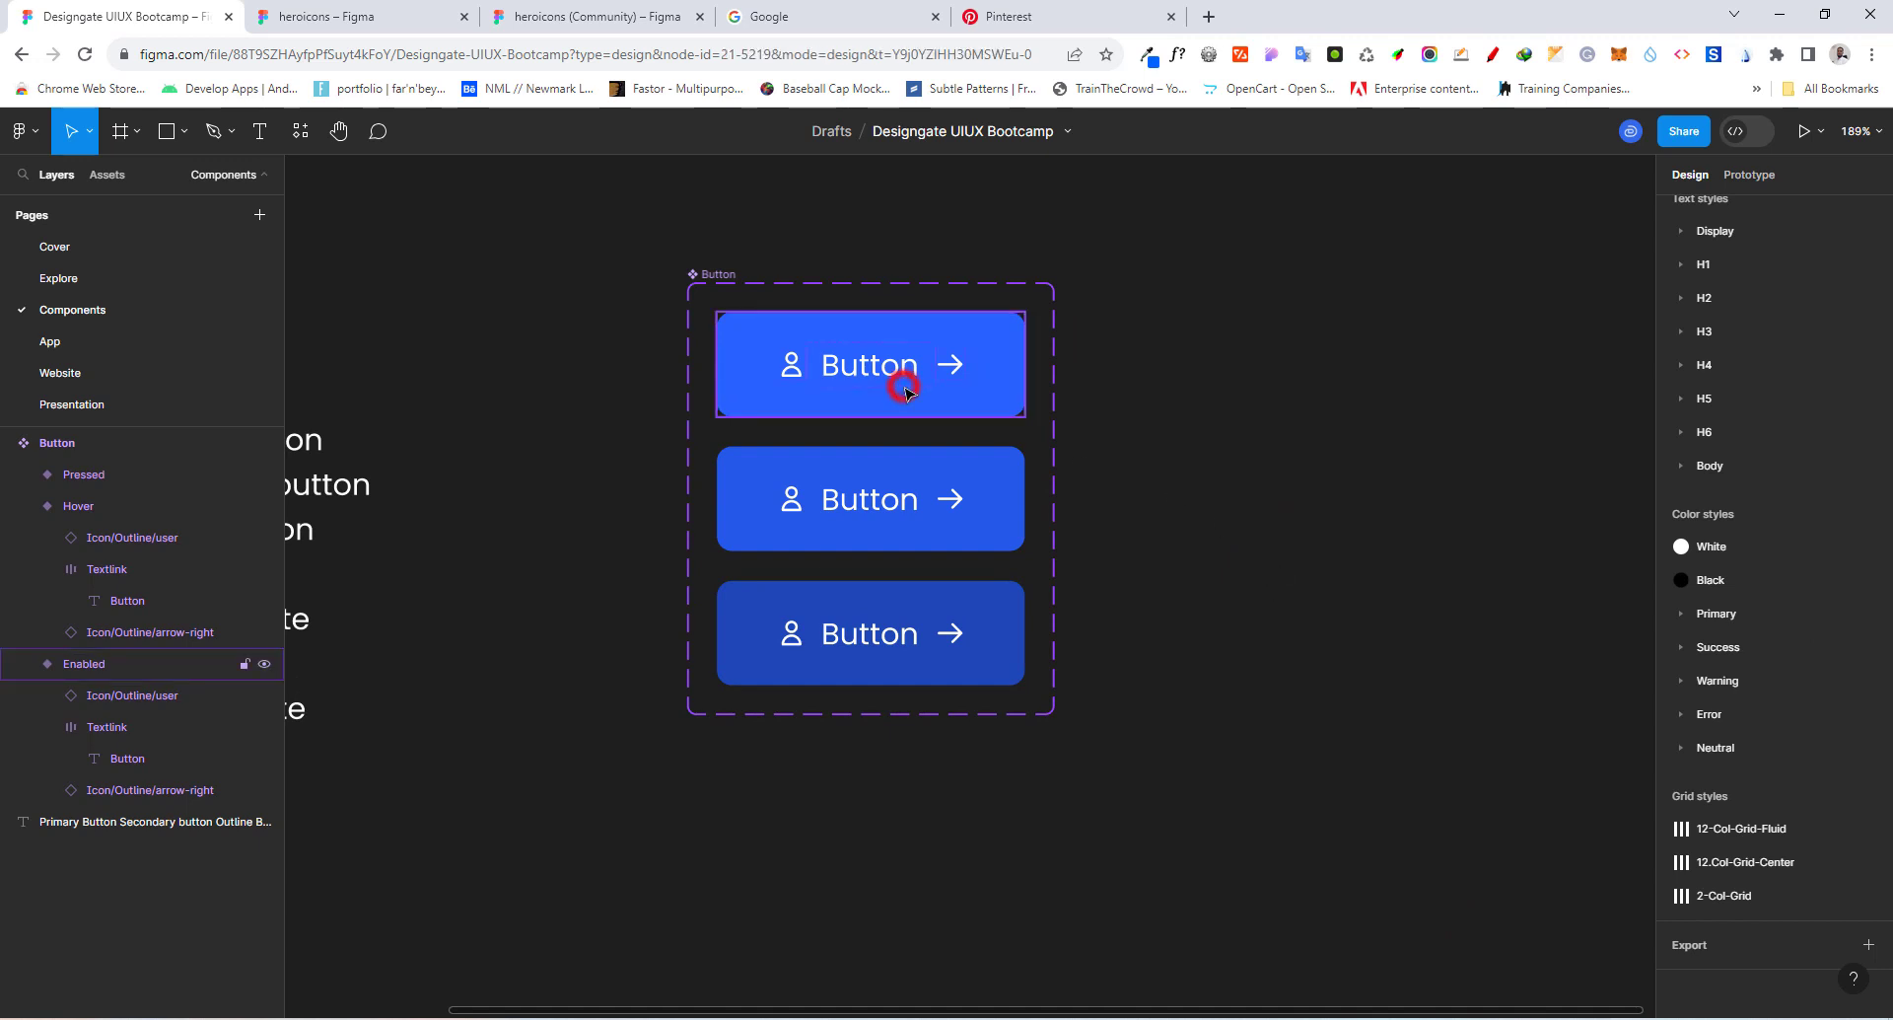
left_click(948, 467)
left_click(966, 621)
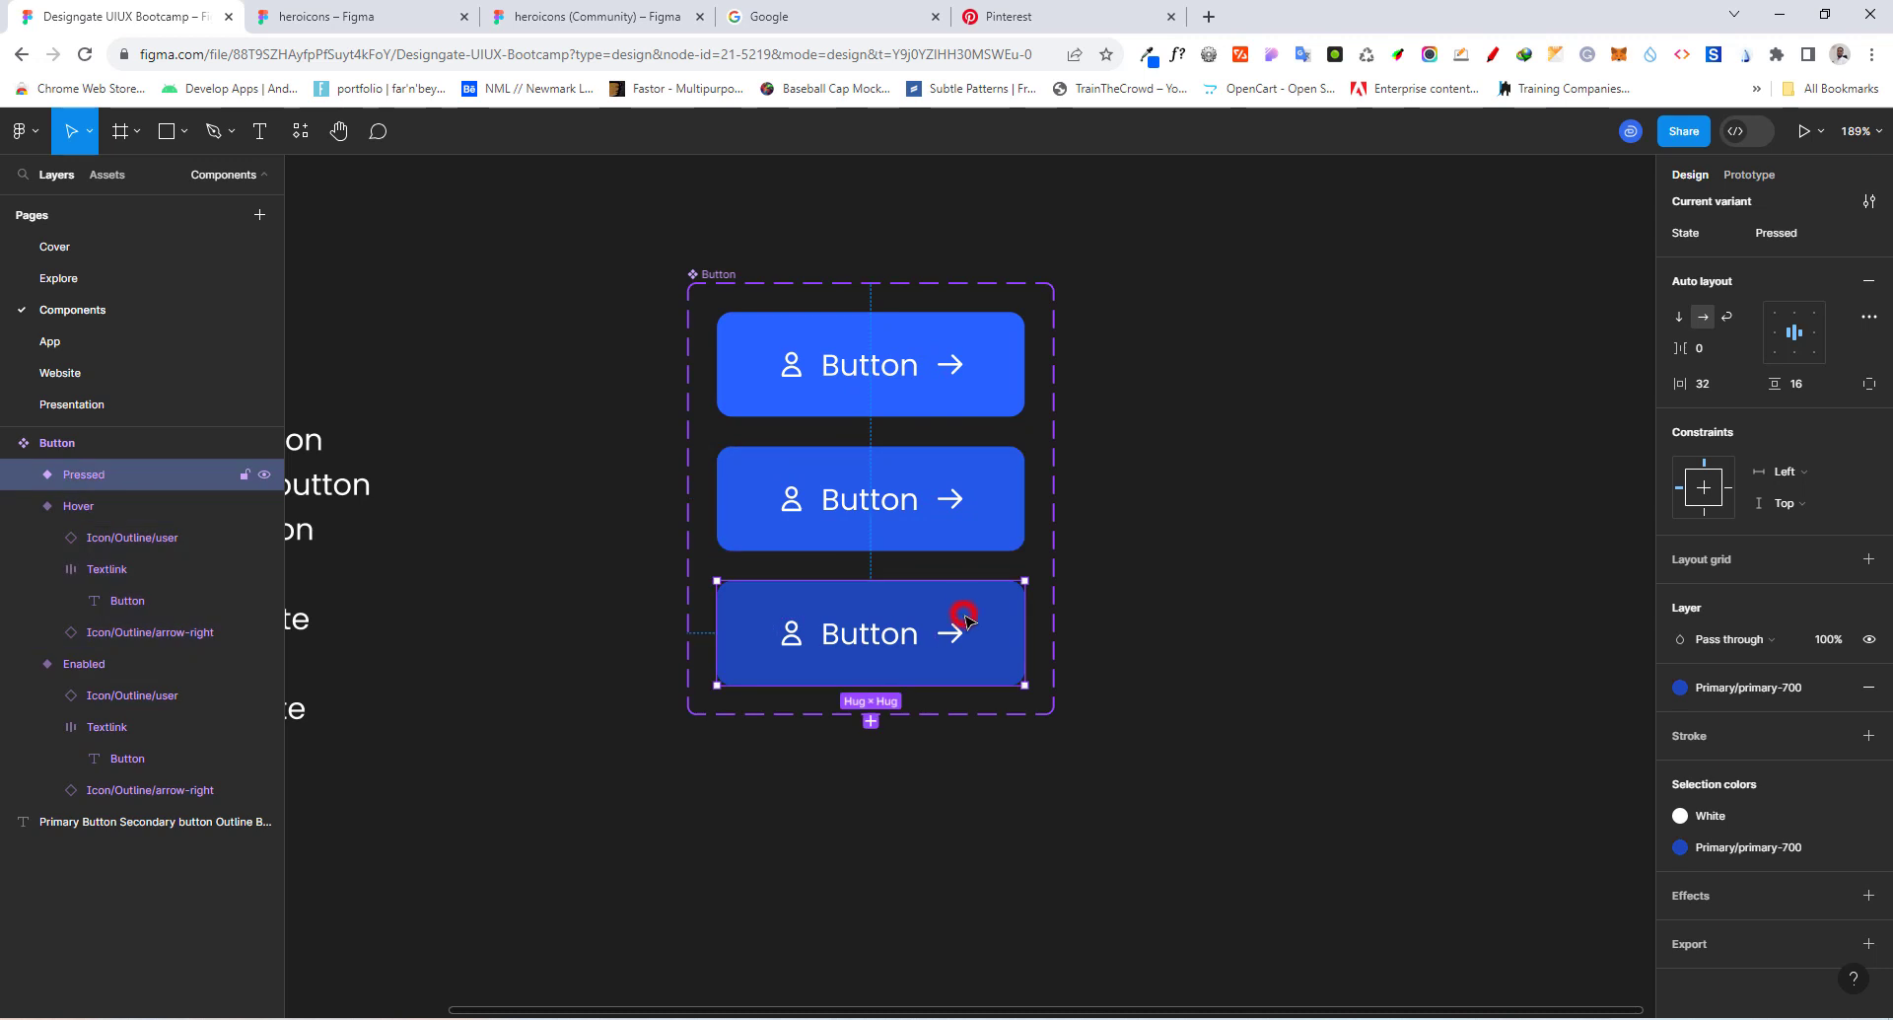
Step: Widen the Button component set to 931 to make room beside the three variants
left_click(1295, 514)
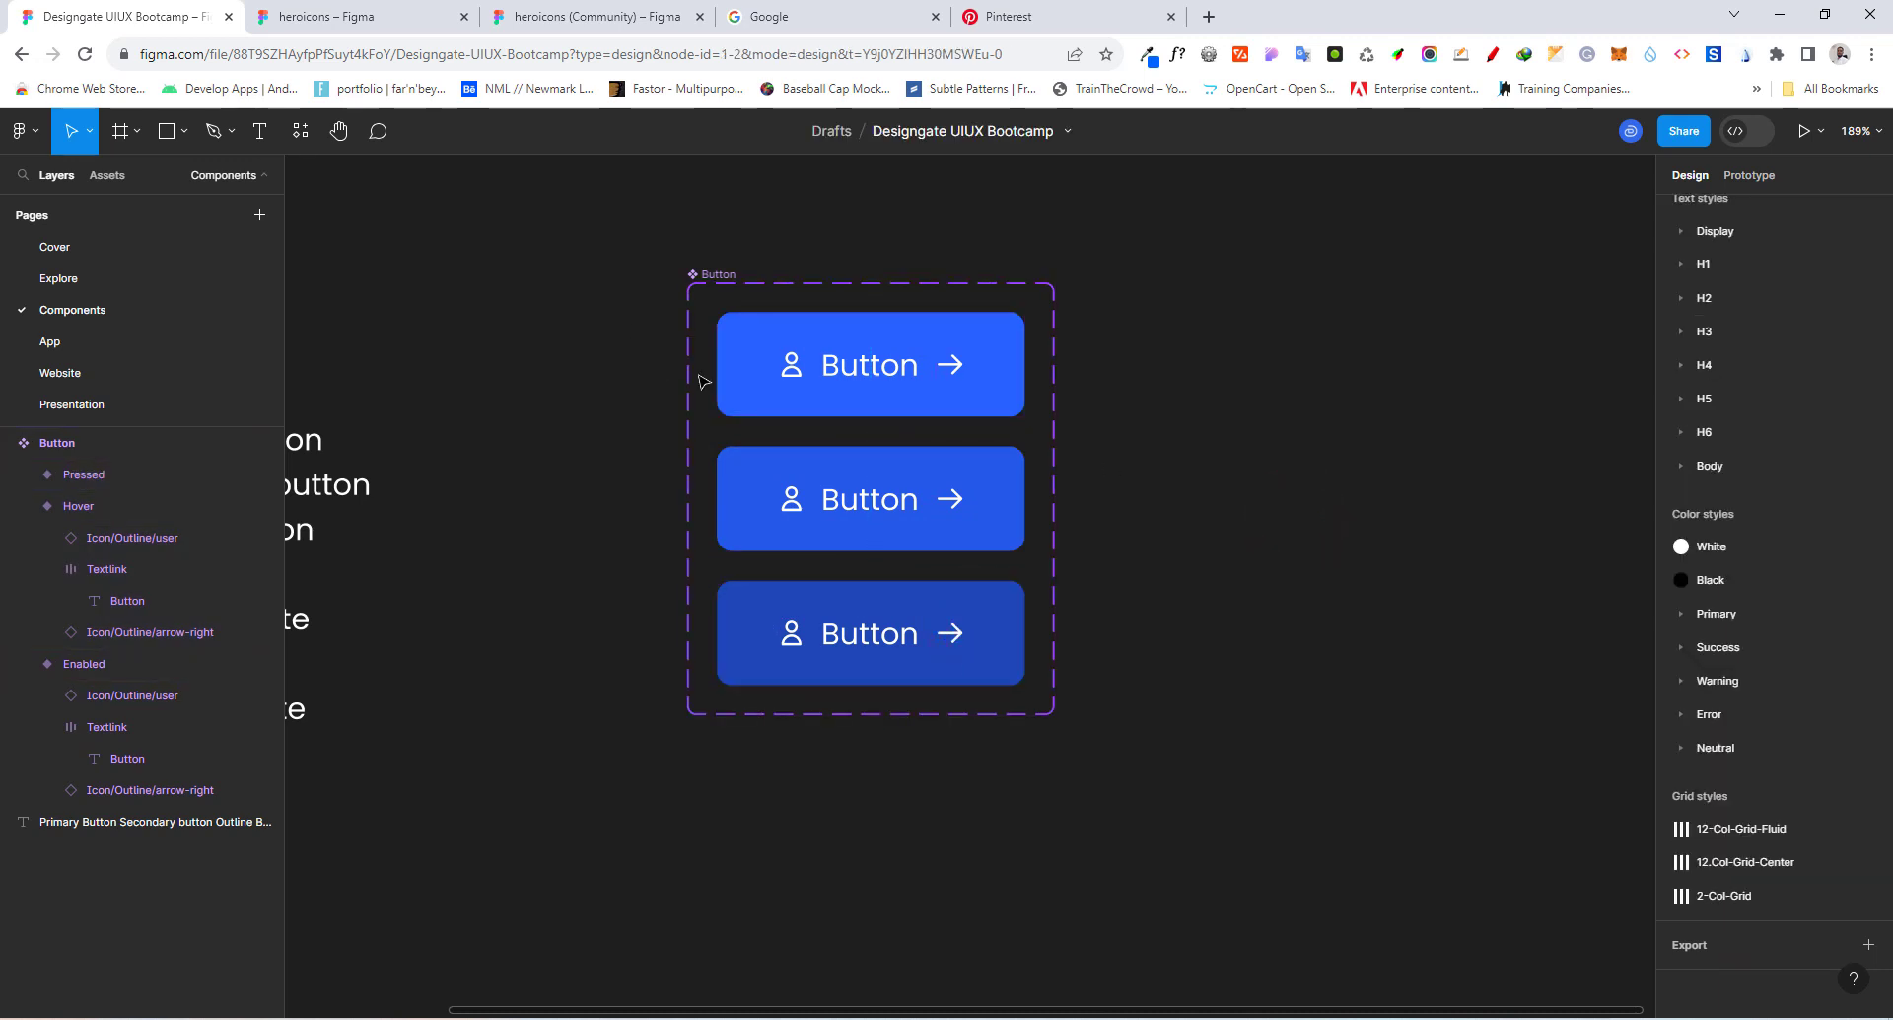
left_click(664, 304)
scroll(663, 304, "down", 5)
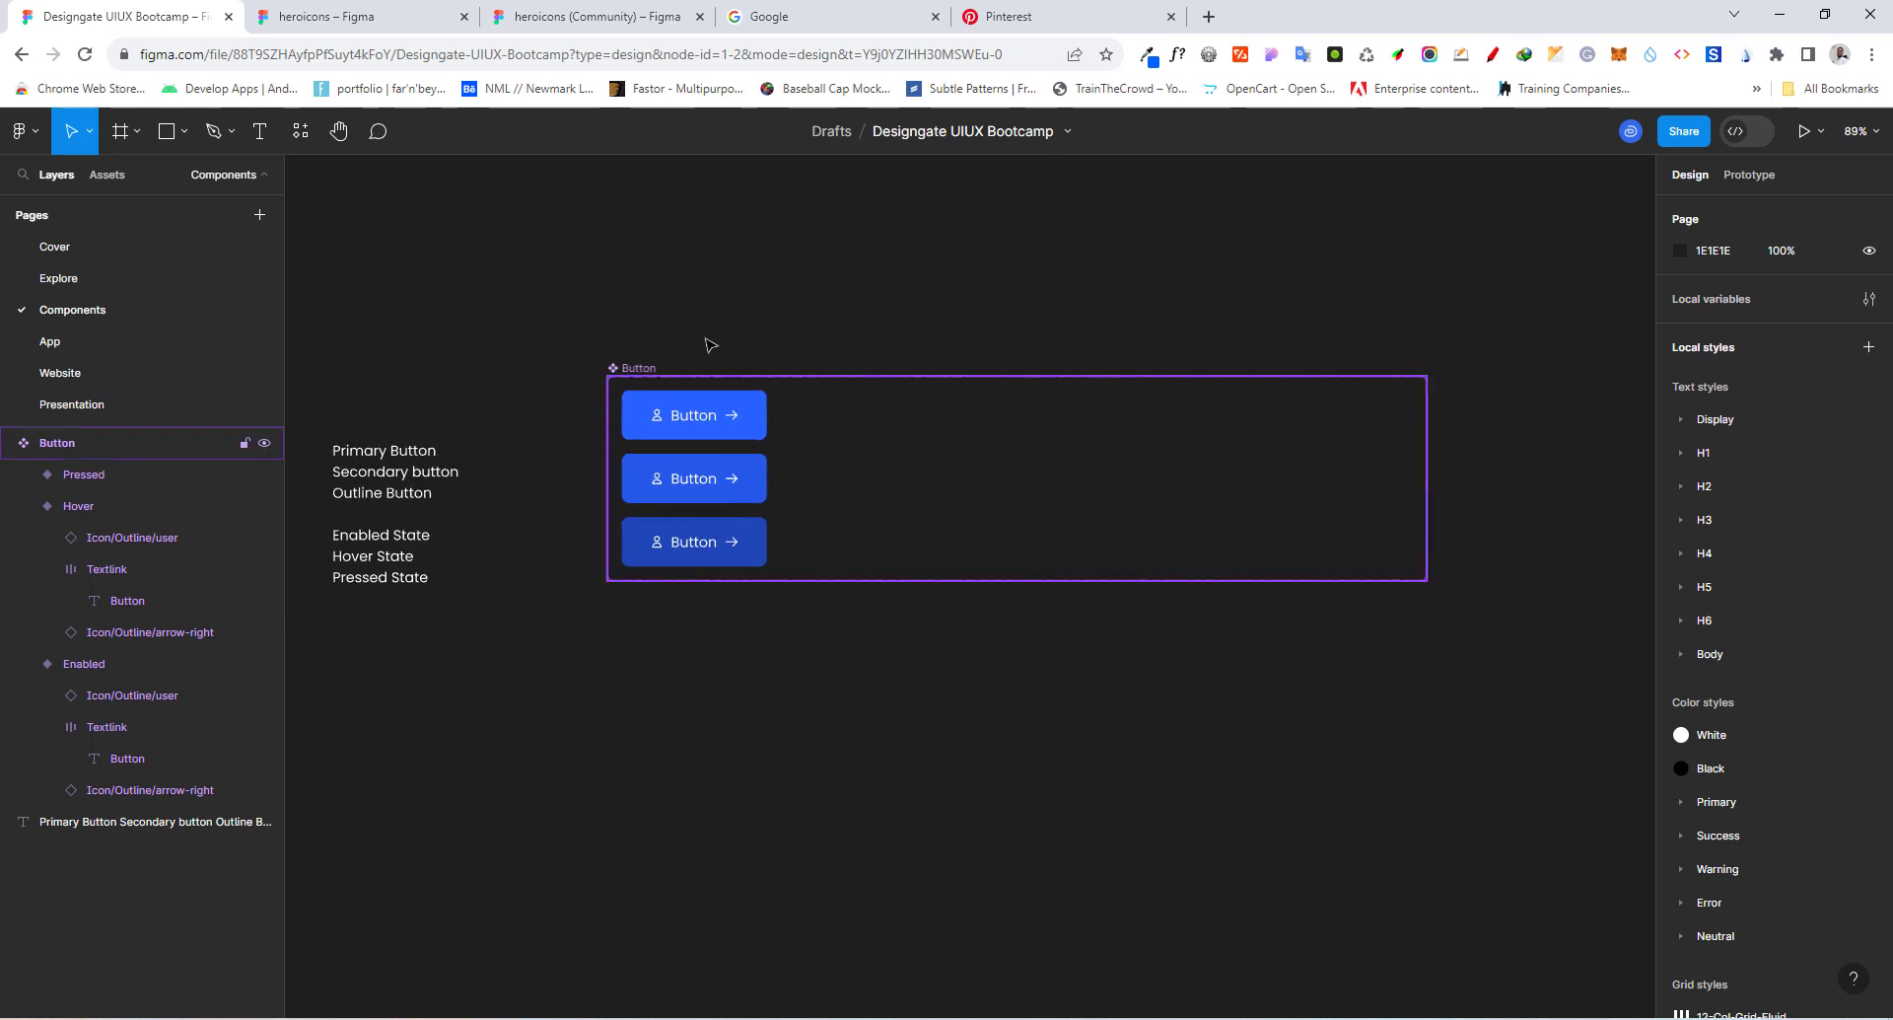
Step: Create a variant property named Type with value Primary for the Button component set and order it above State
left_click(636, 365)
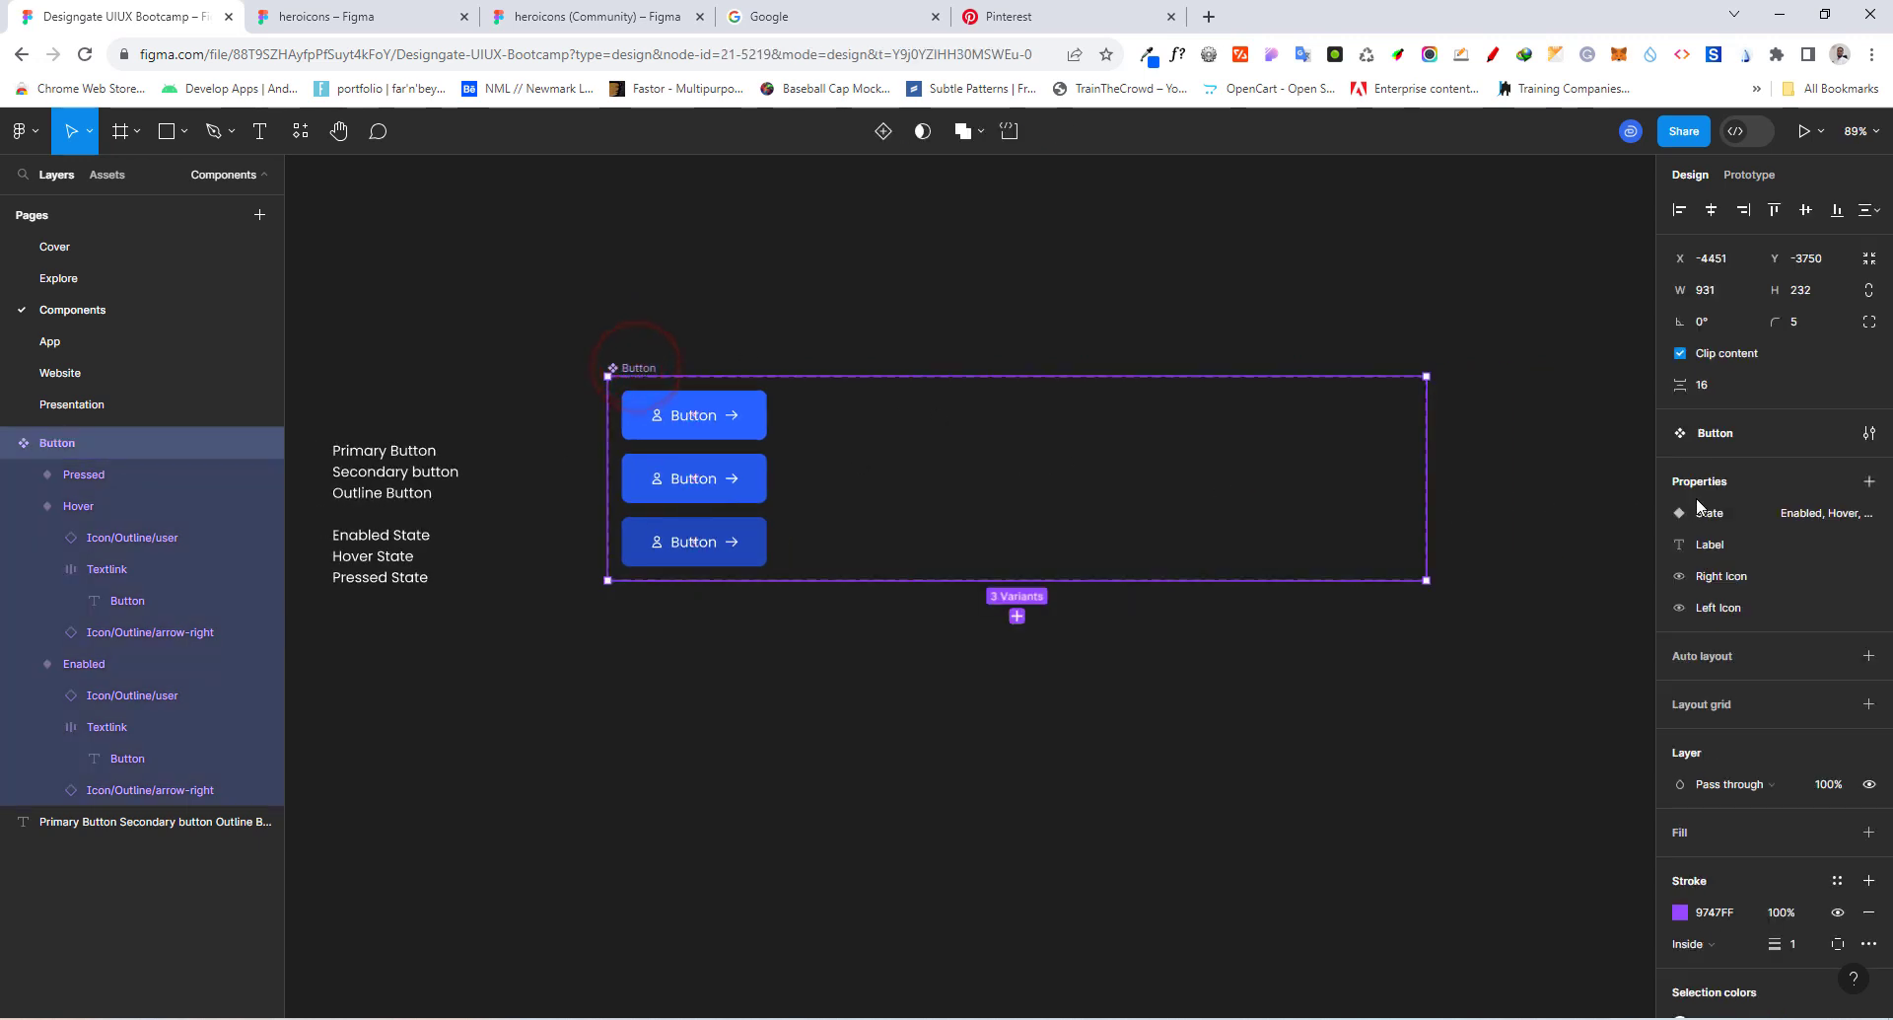
left_click(1869, 482)
left_click(1753, 542)
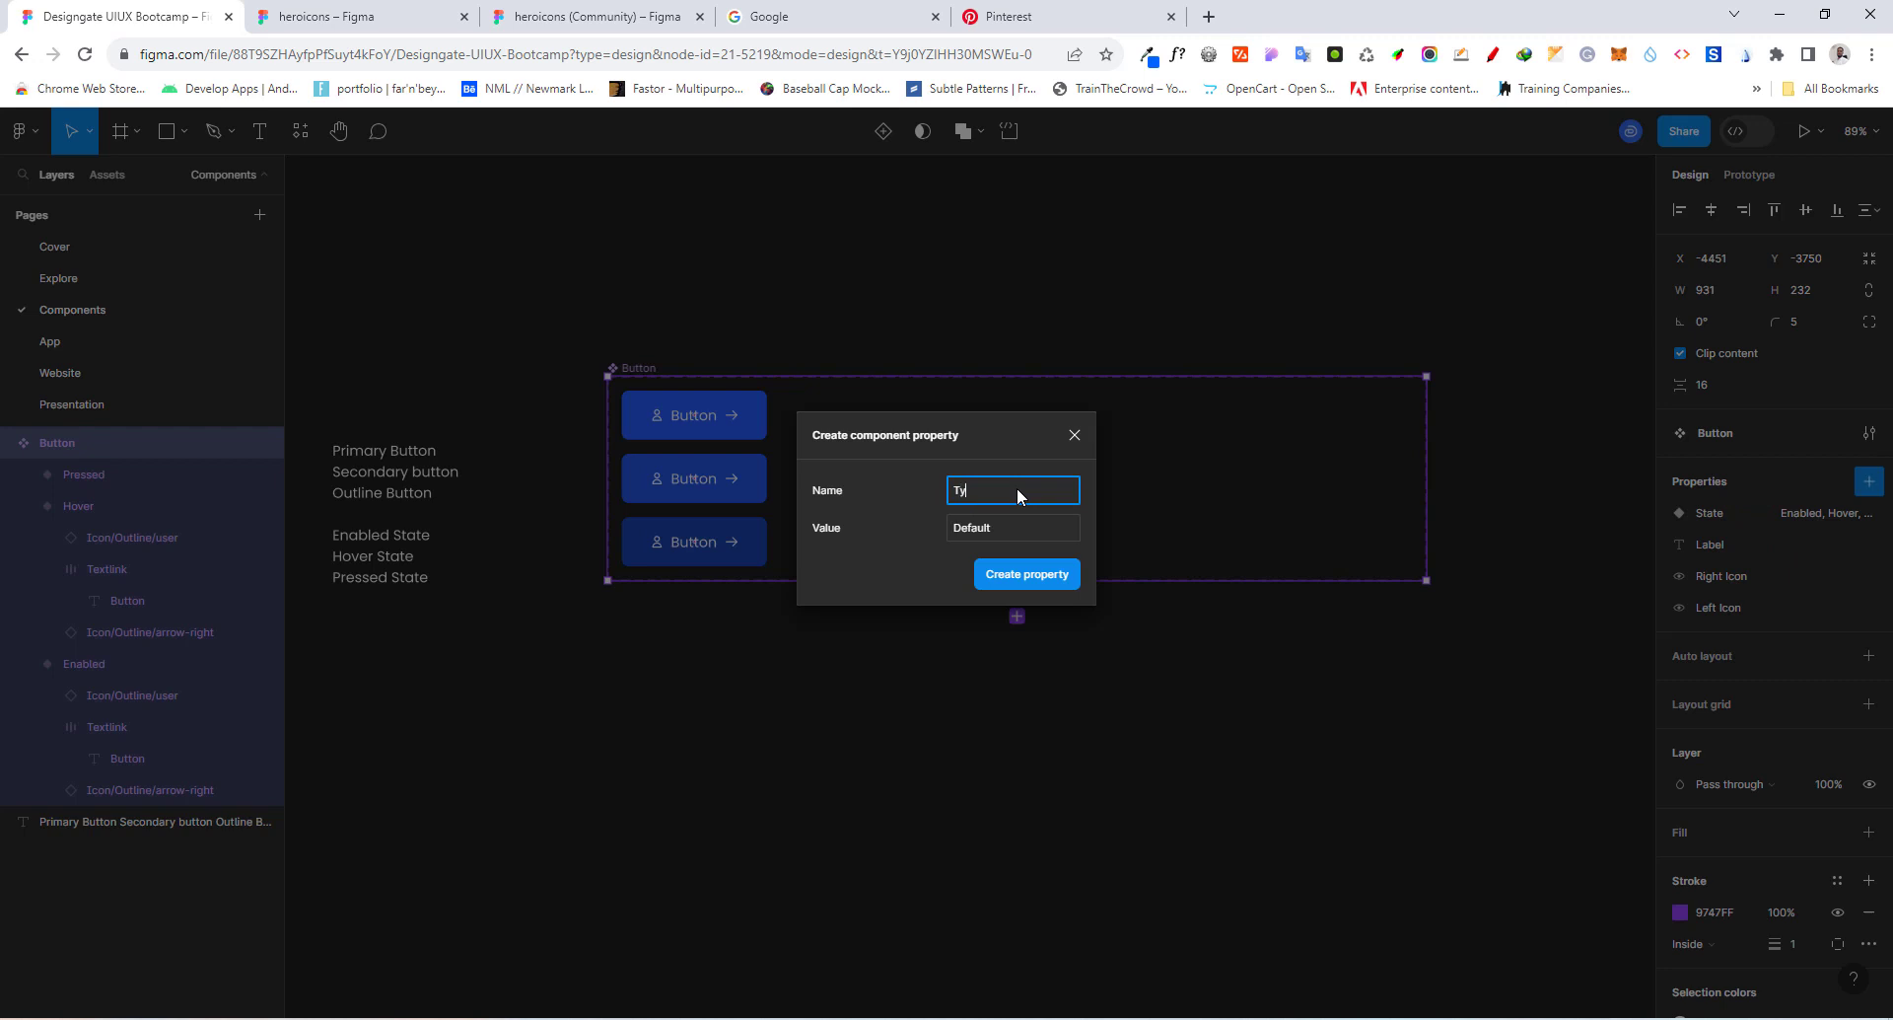
type("Type")
left_click(1019, 534)
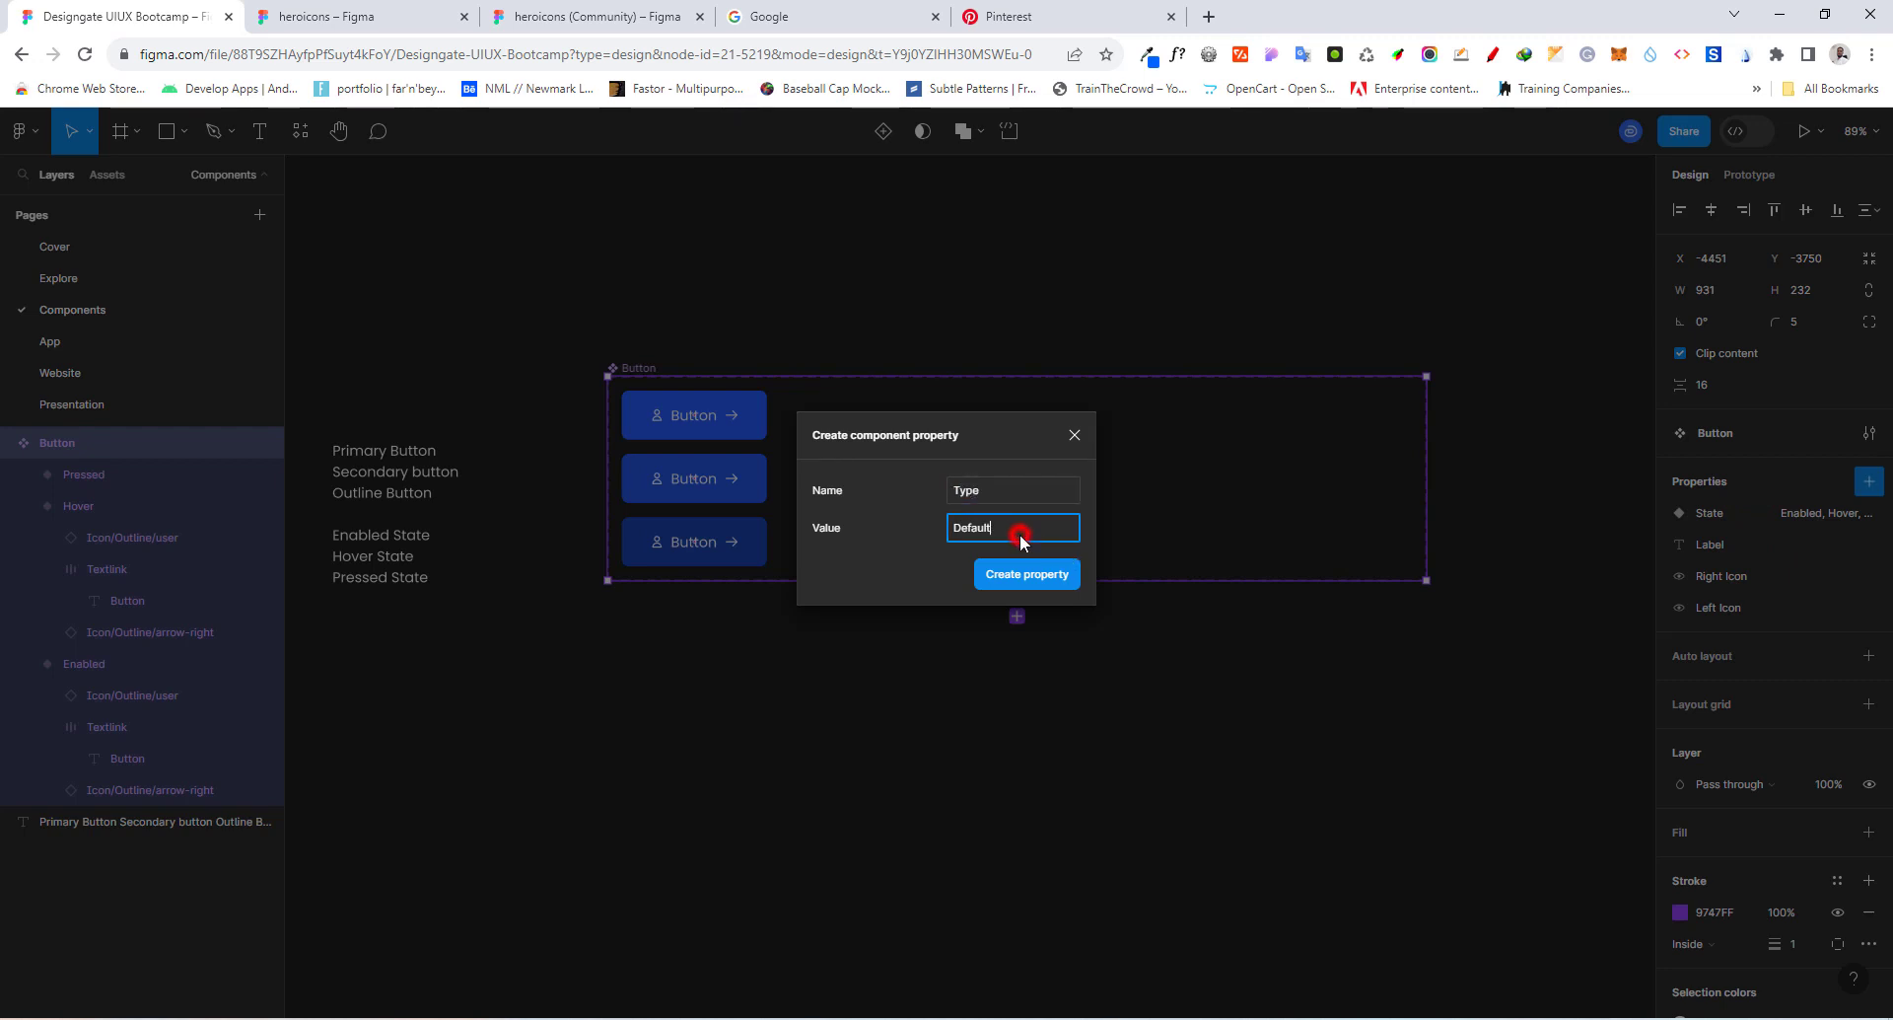
type("Primary")
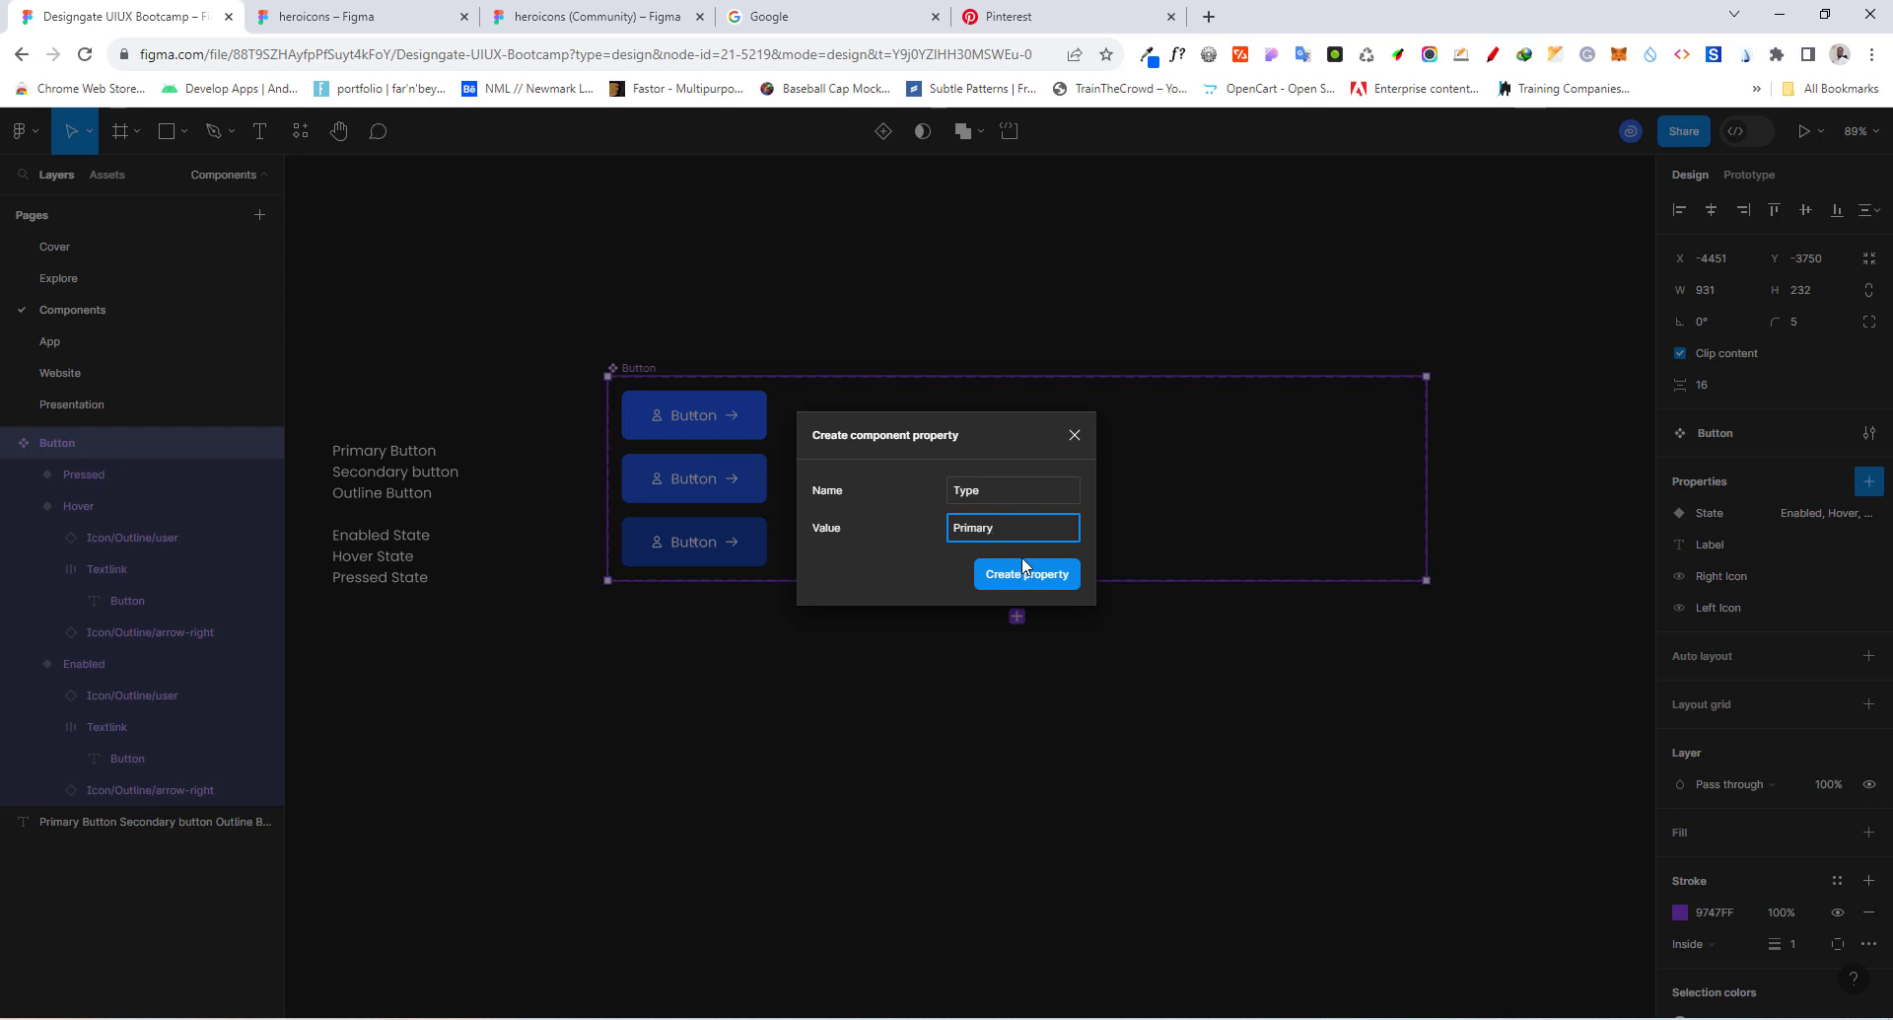
left_click(1012, 577)
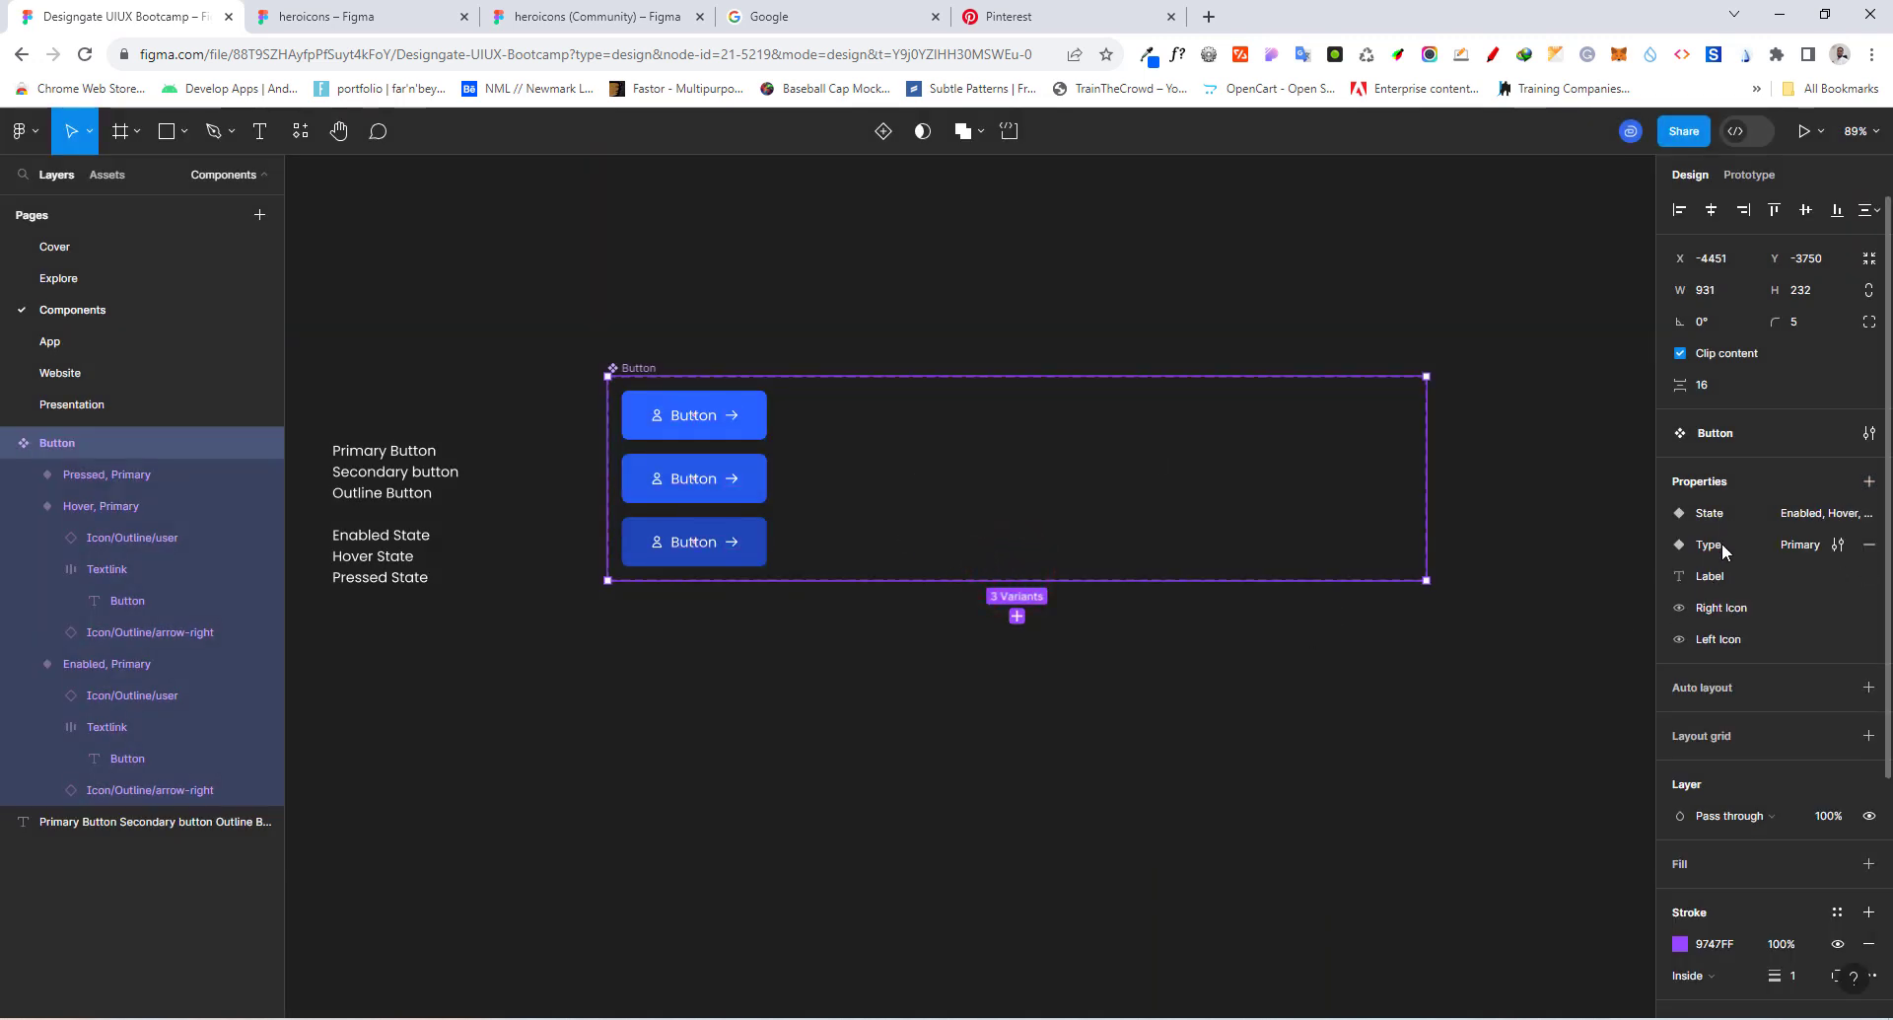
left_click_drag(1686, 547, 1689, 539)
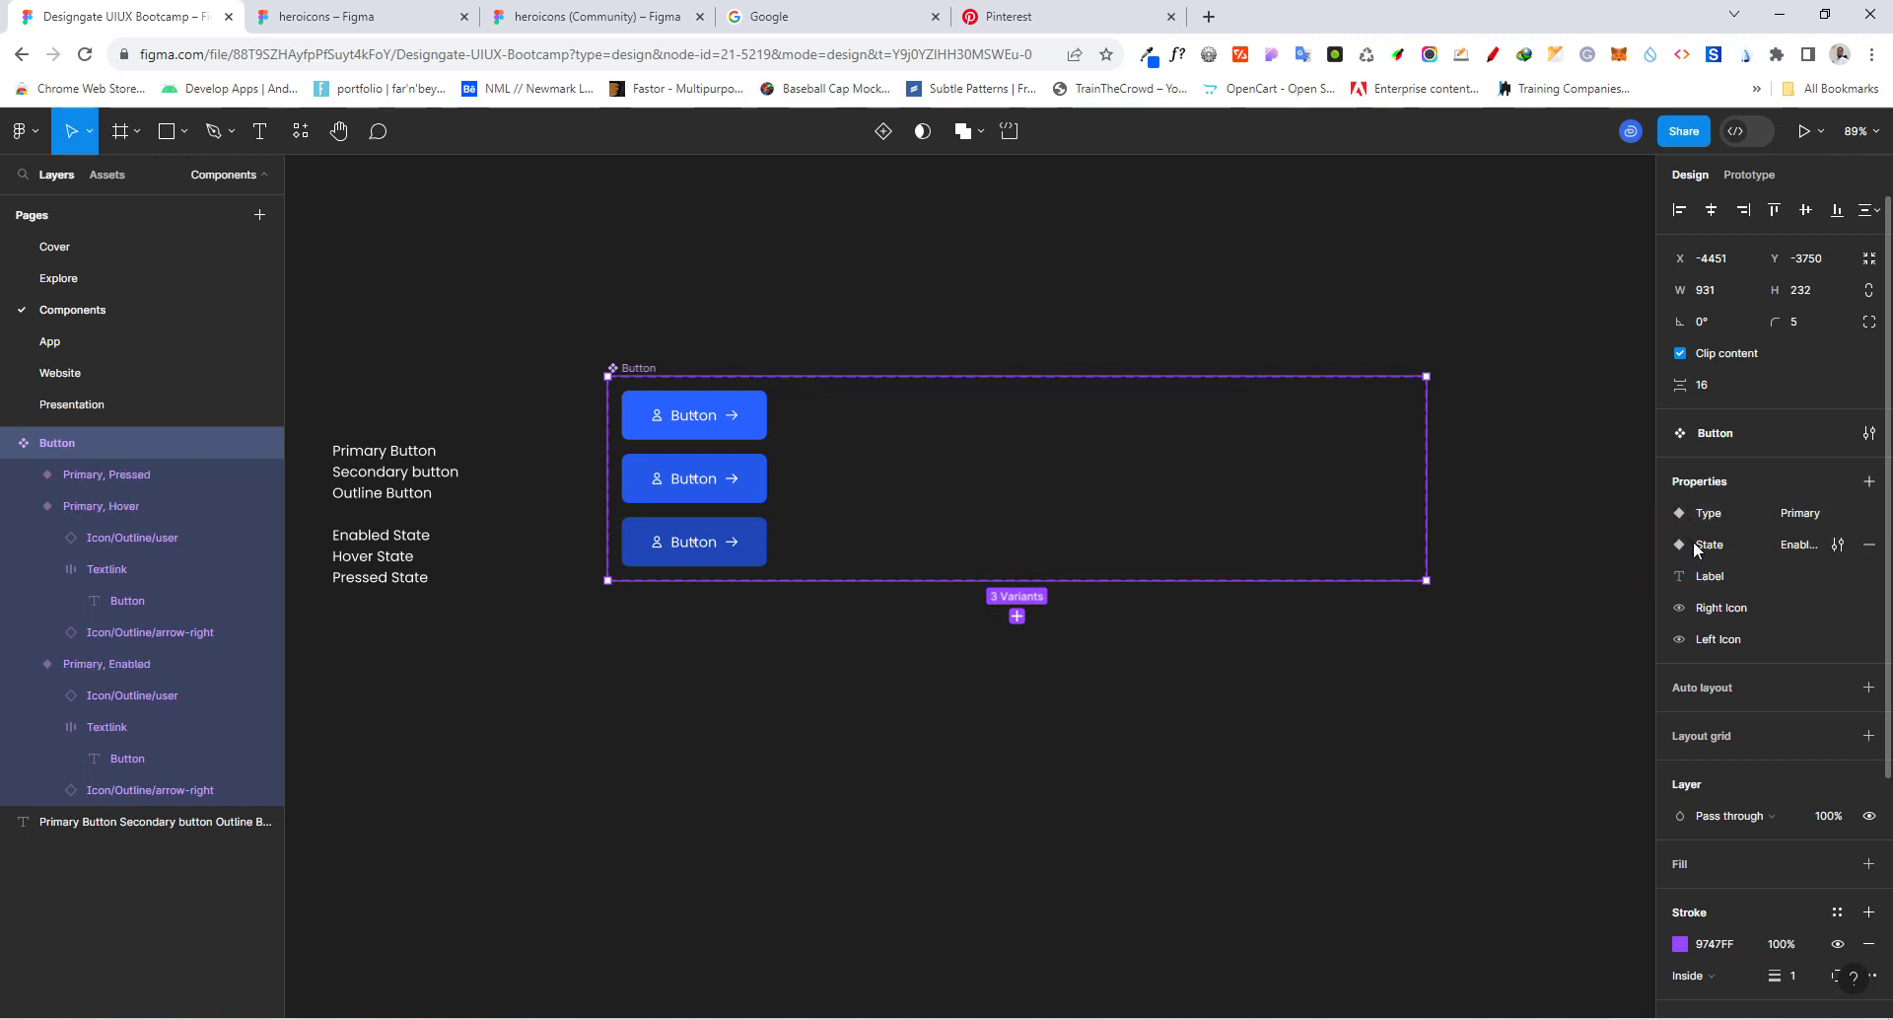
Step: Duplicate the three Primary variants and place the copies as a second column at X 210 inside the component set
left_click(721, 431)
left_click(726, 478, "shift")
left_click(739, 541, "shift")
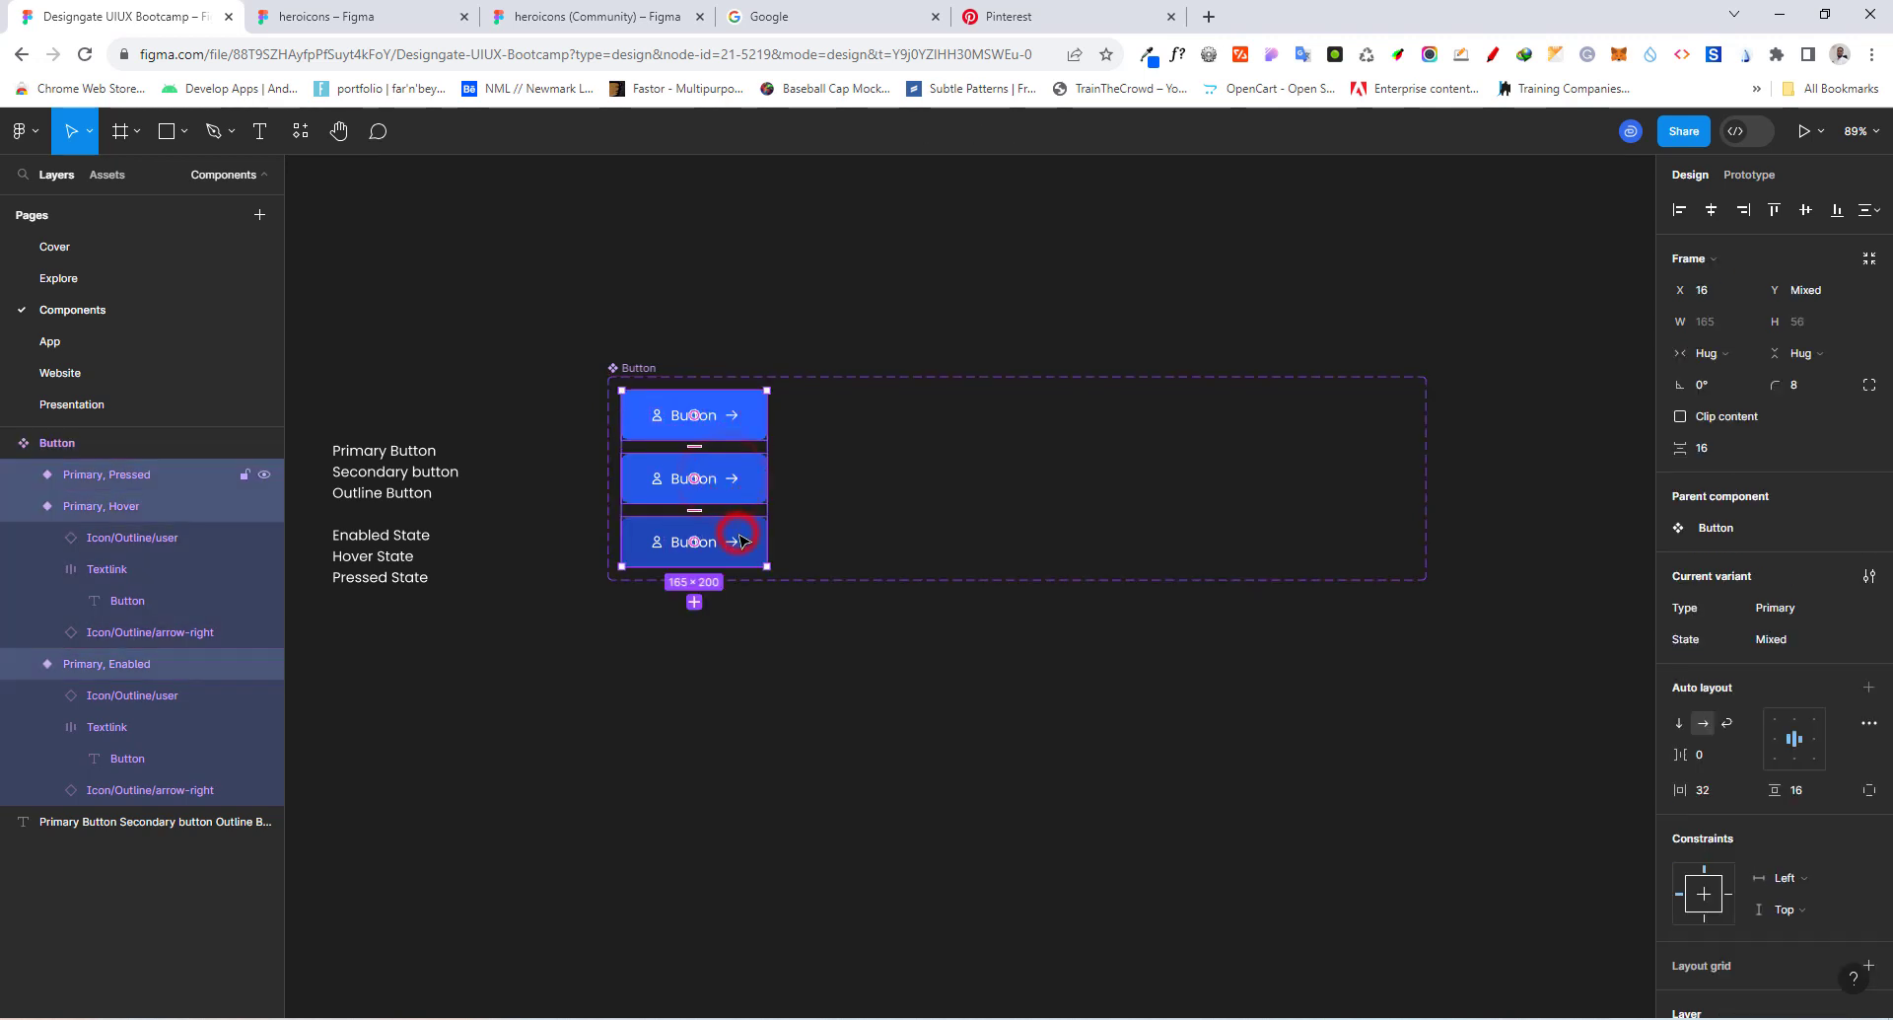
key("ctrl+d")
left_click_drag(702, 604, 915, 394)
Step: Assign the new Type value Secondary to the three variants in the second column and check each one's type and state
left_click(925, 544)
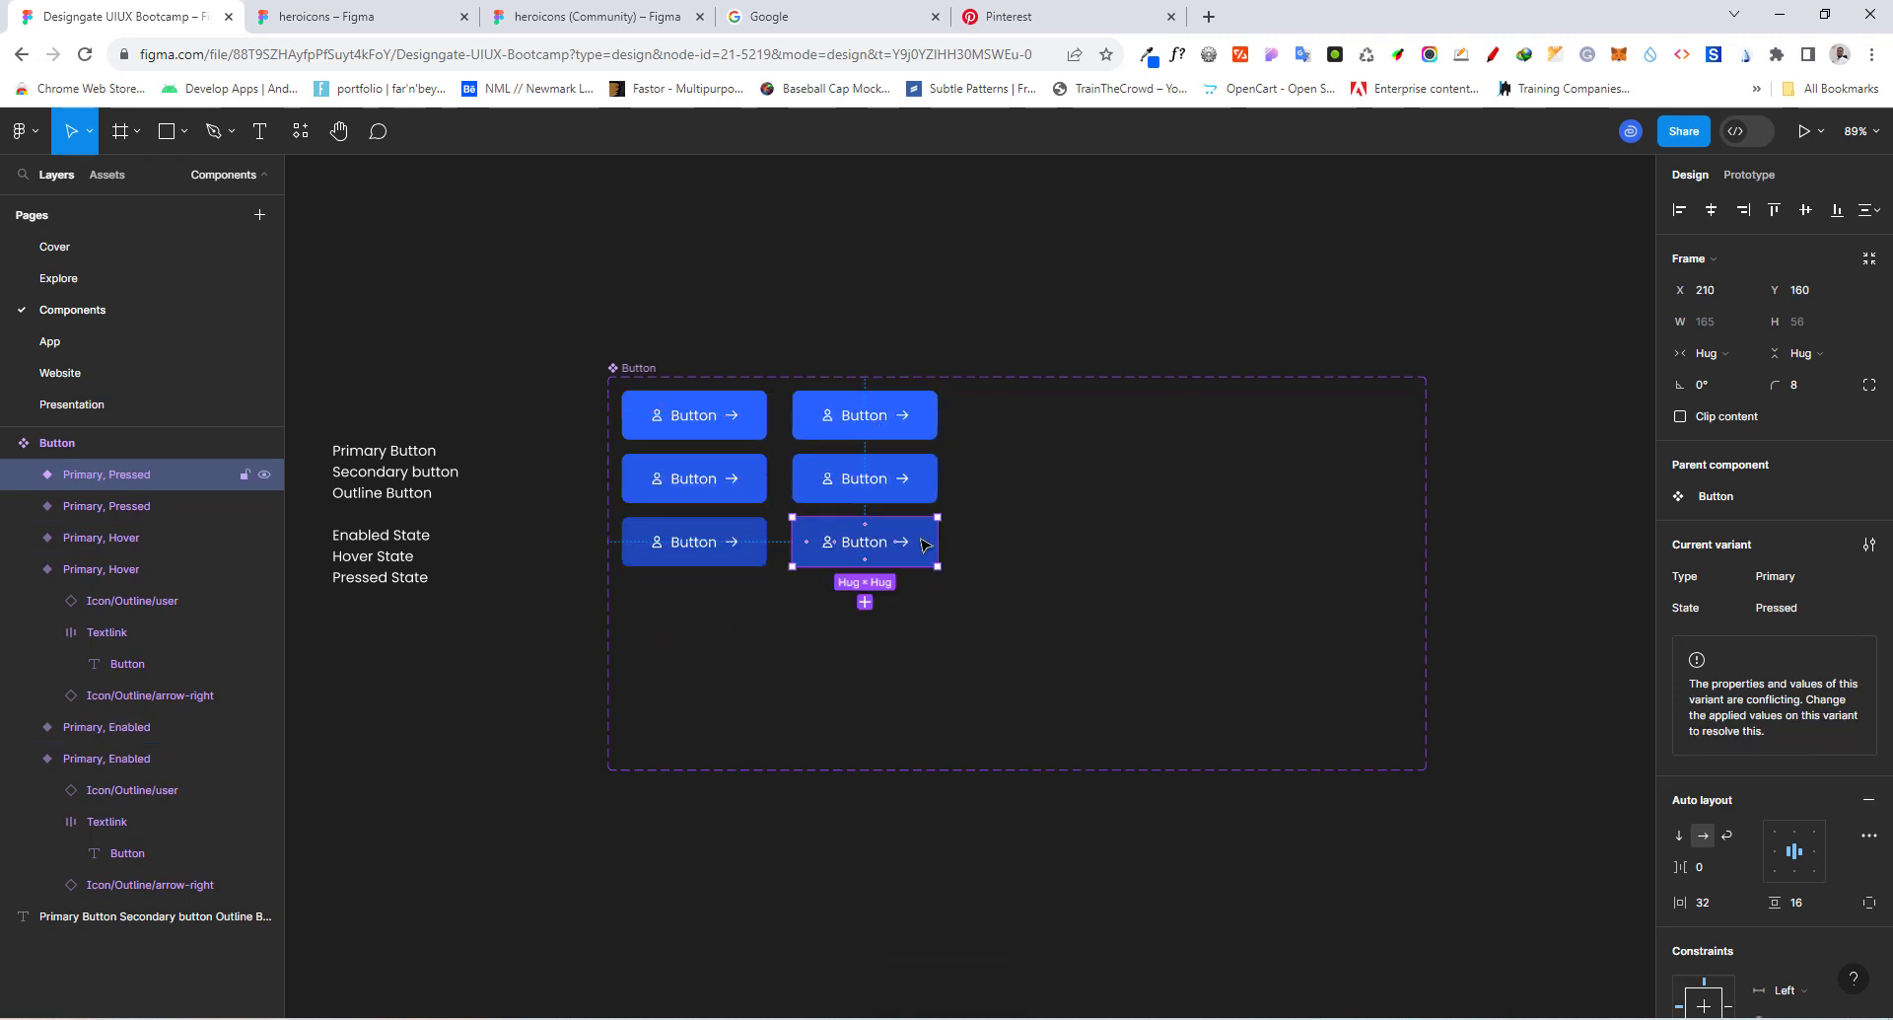
left_click(924, 488, "shift")
left_click(922, 422, "shift")
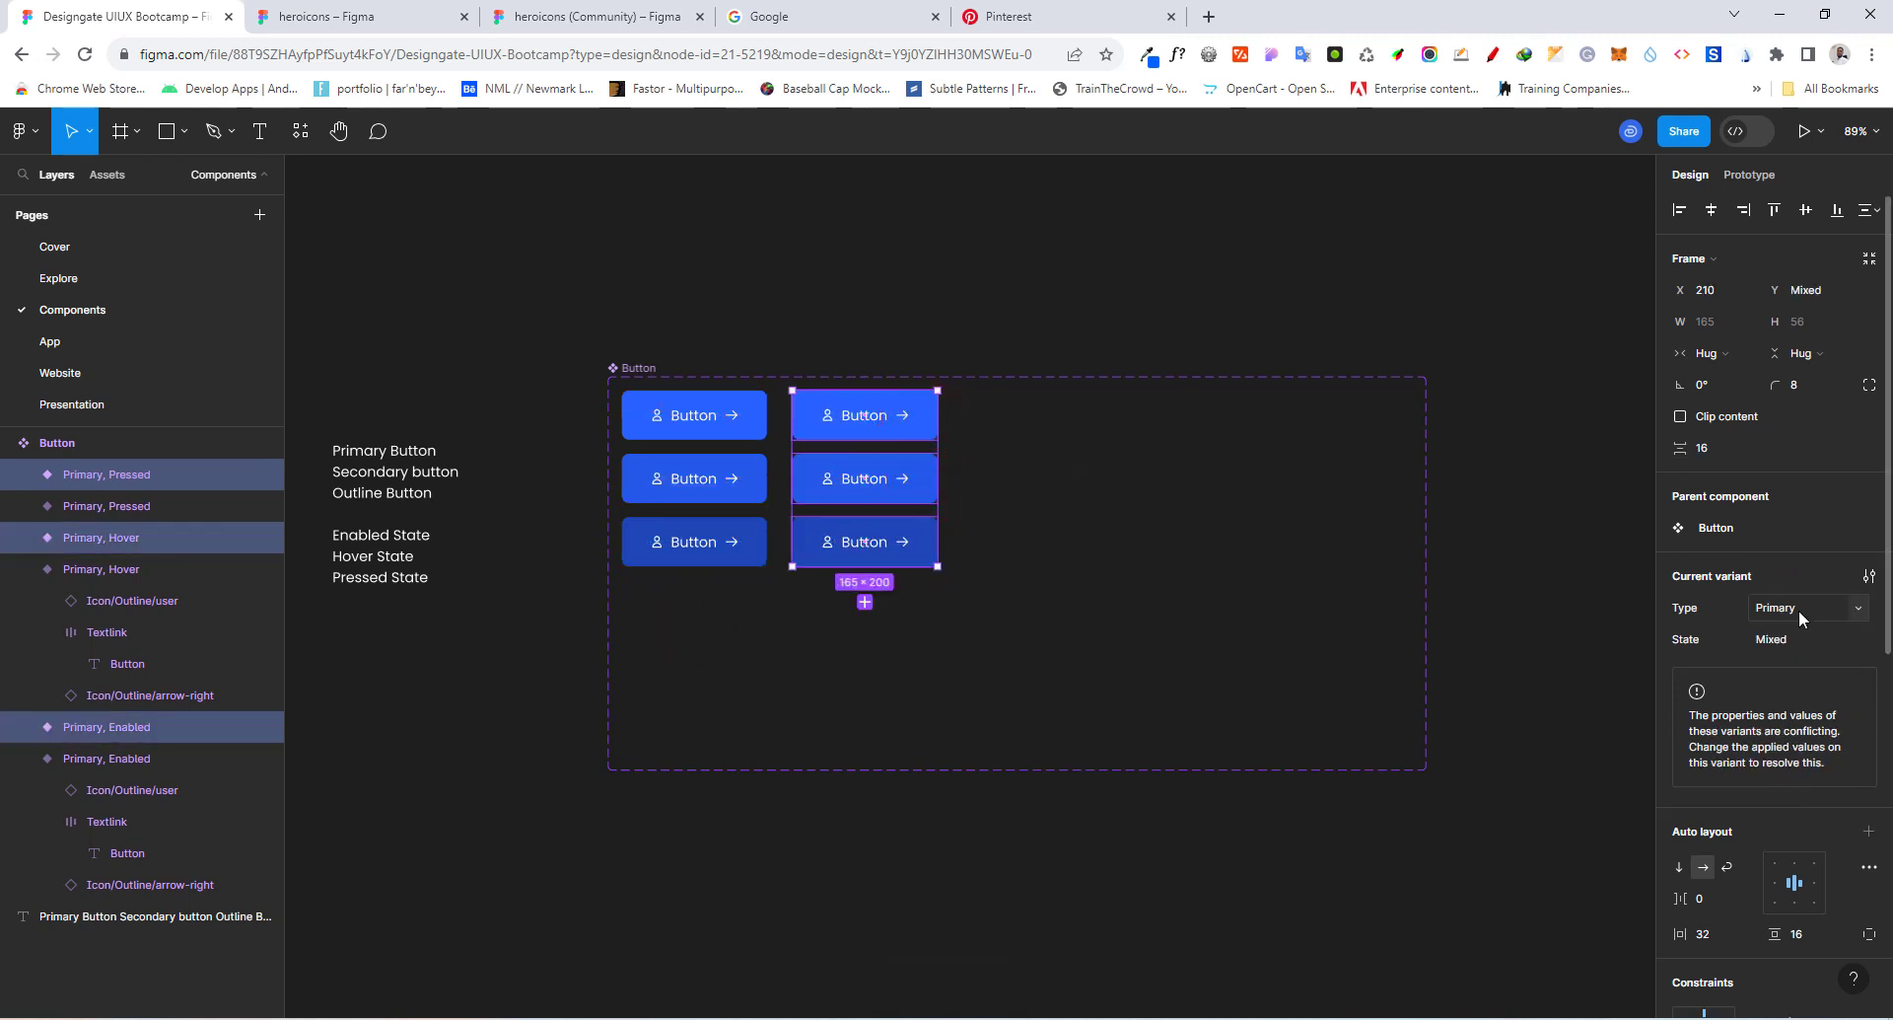
left_click(1856, 613)
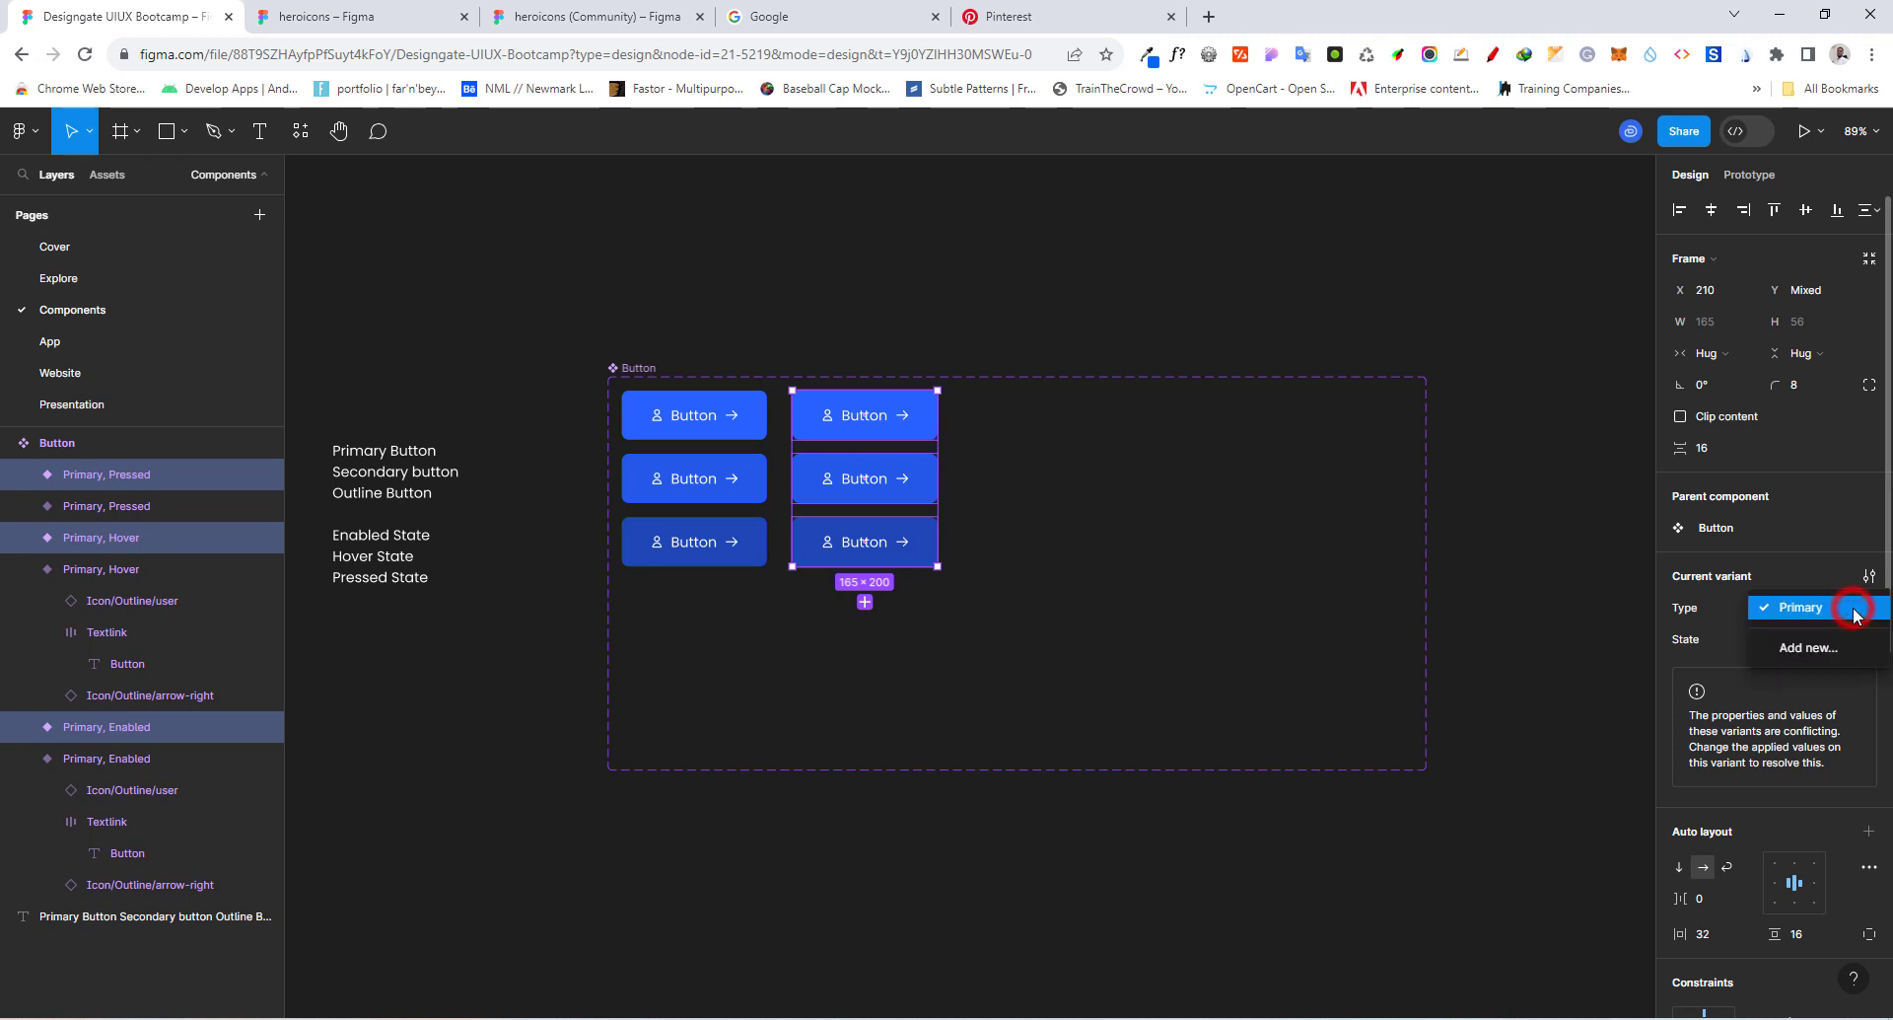
left_click(1814, 646)
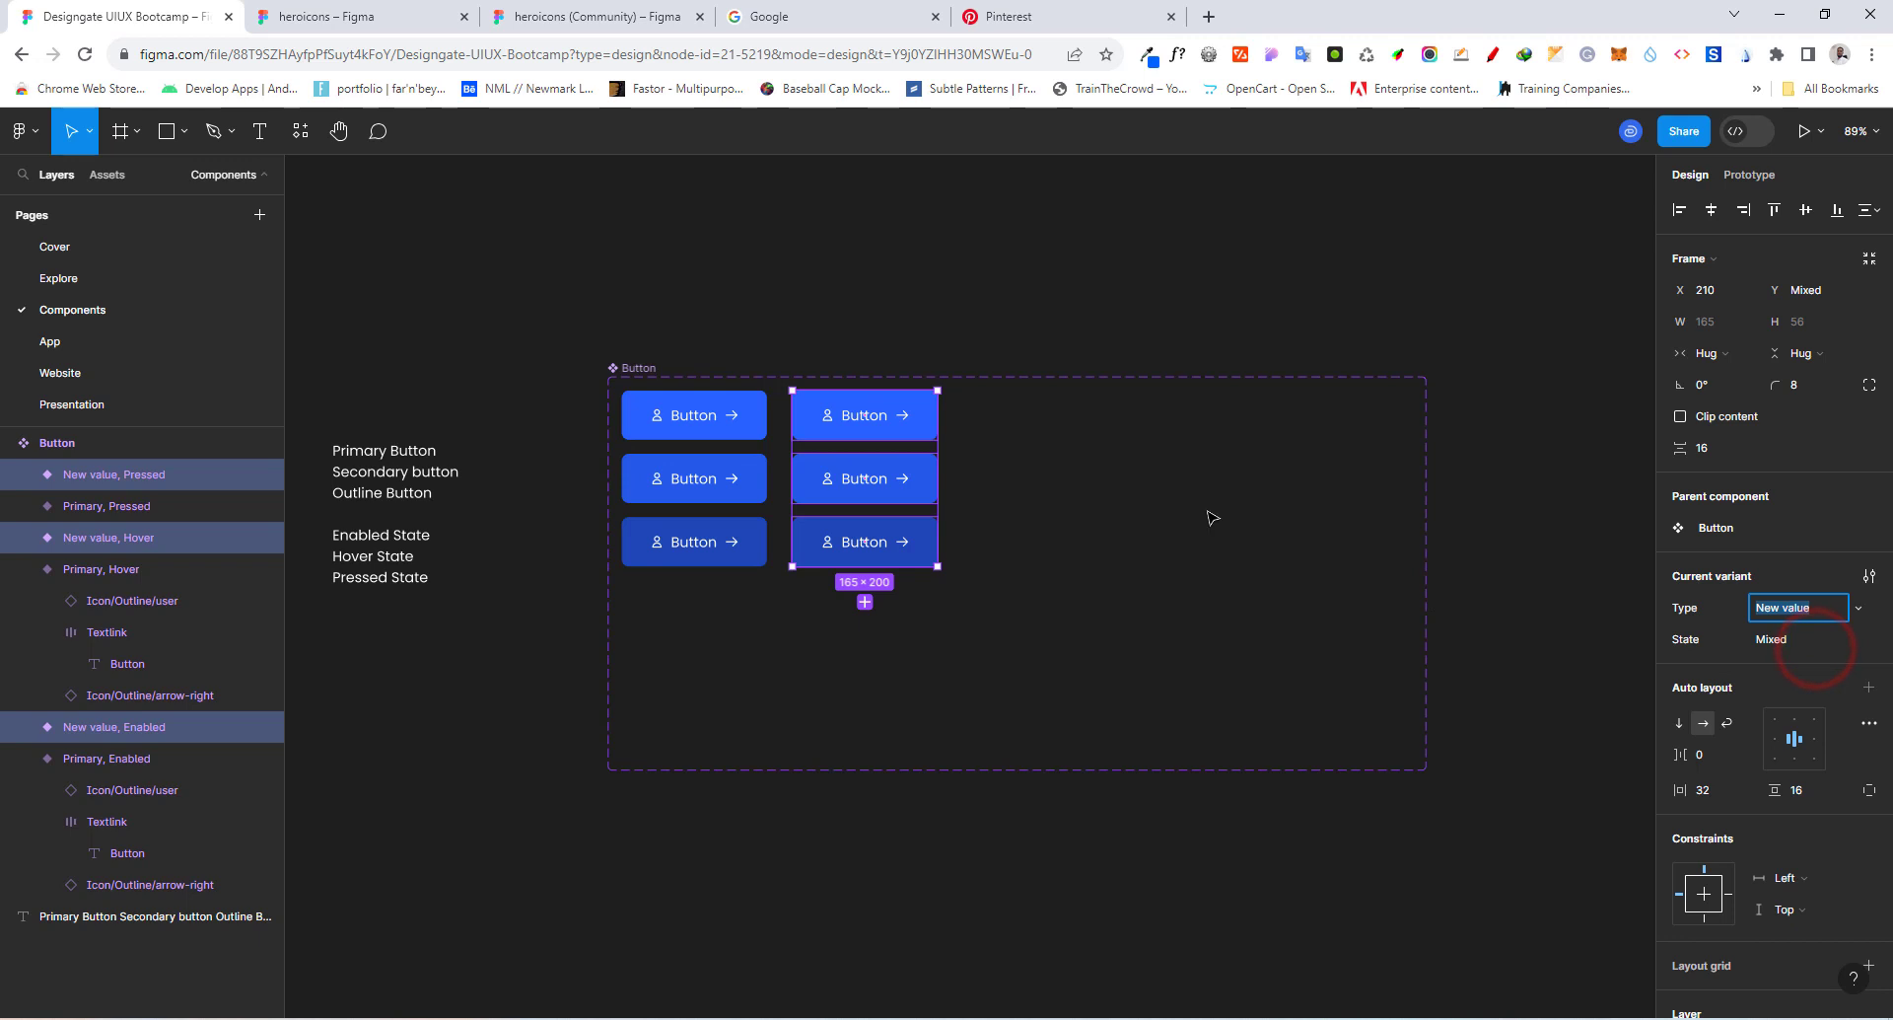
type("Secondary")
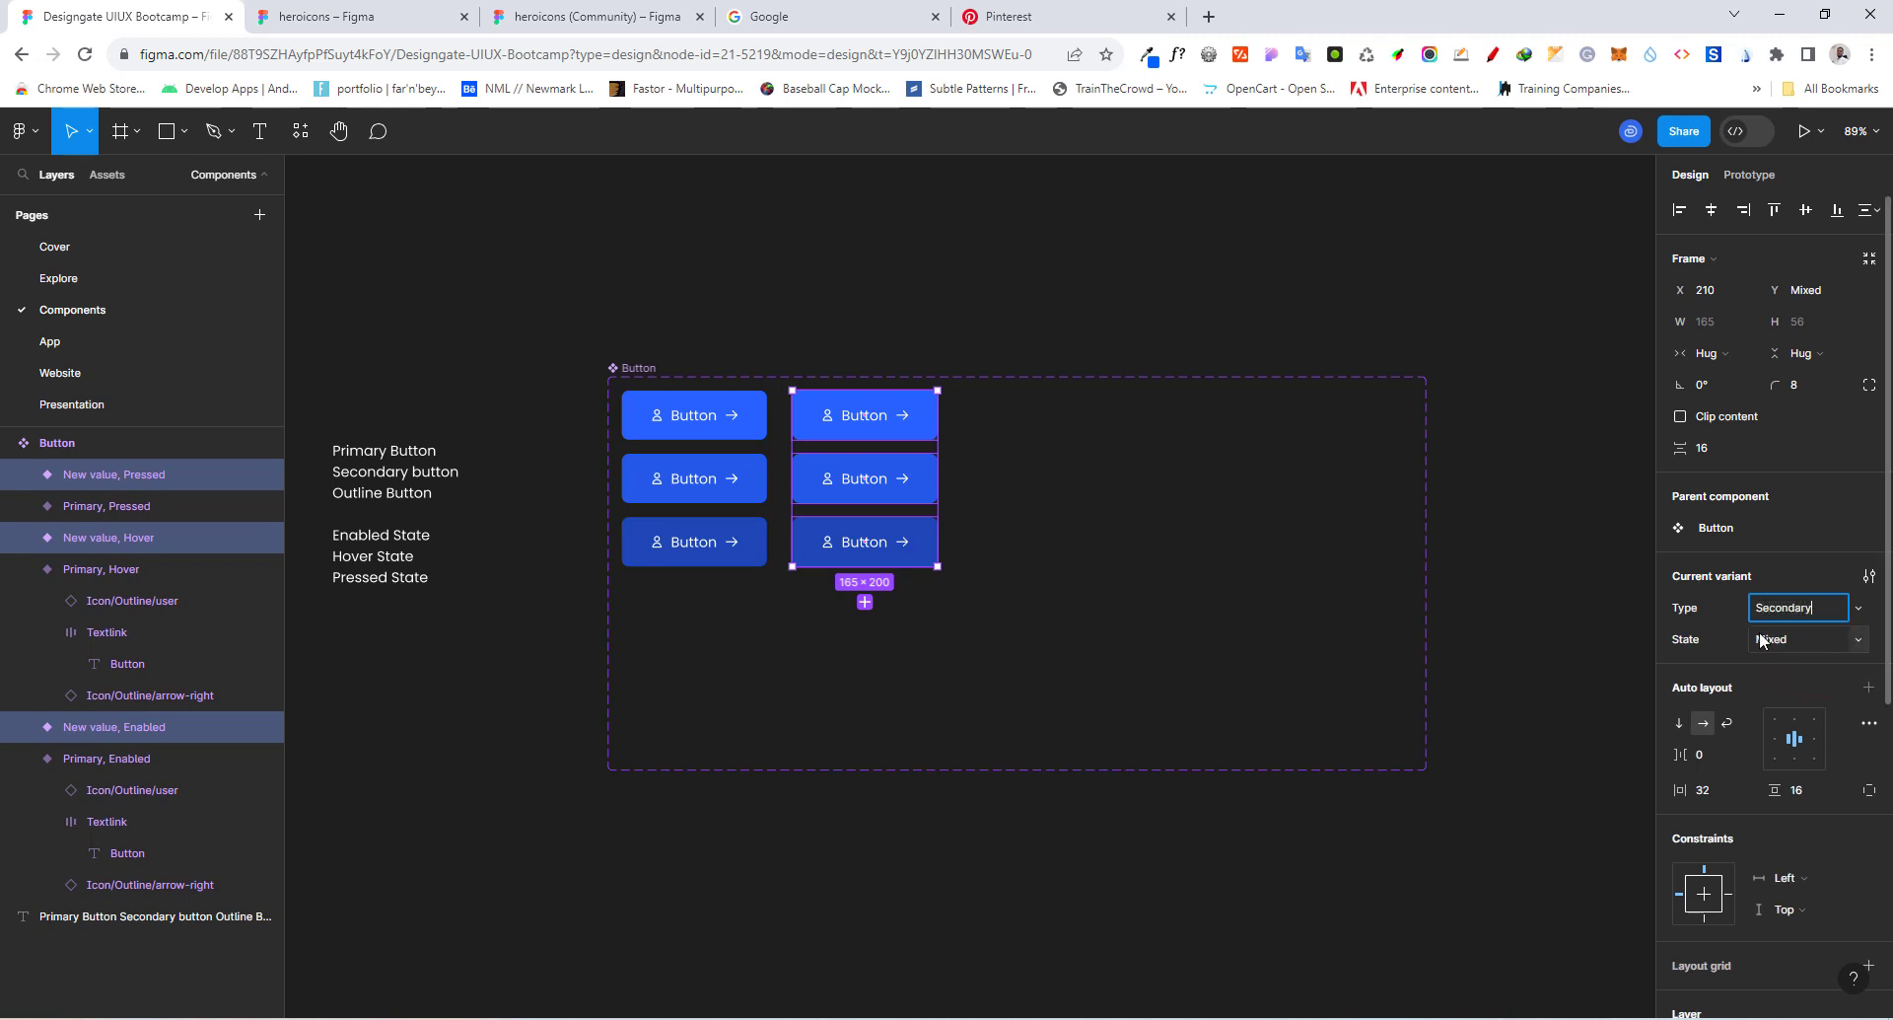
left_click(1120, 488)
left_click(874, 431)
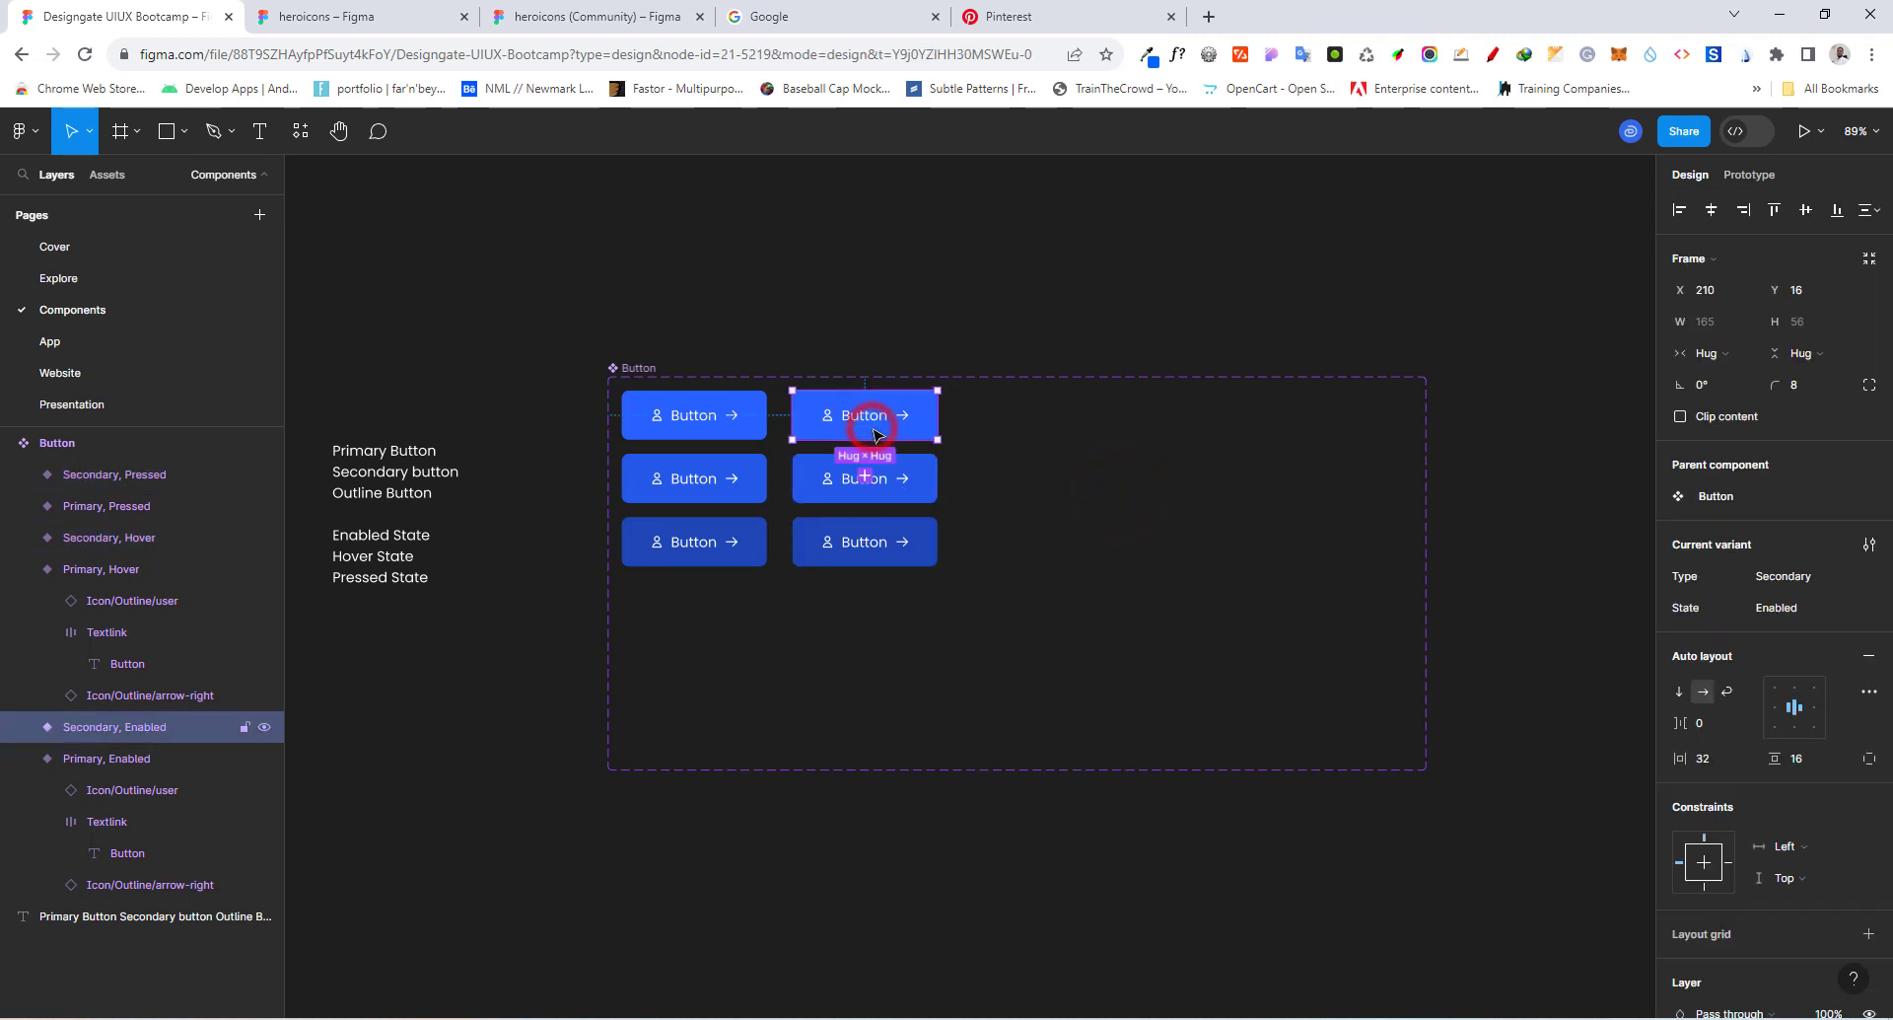
left_click(884, 478)
left_click(902, 546)
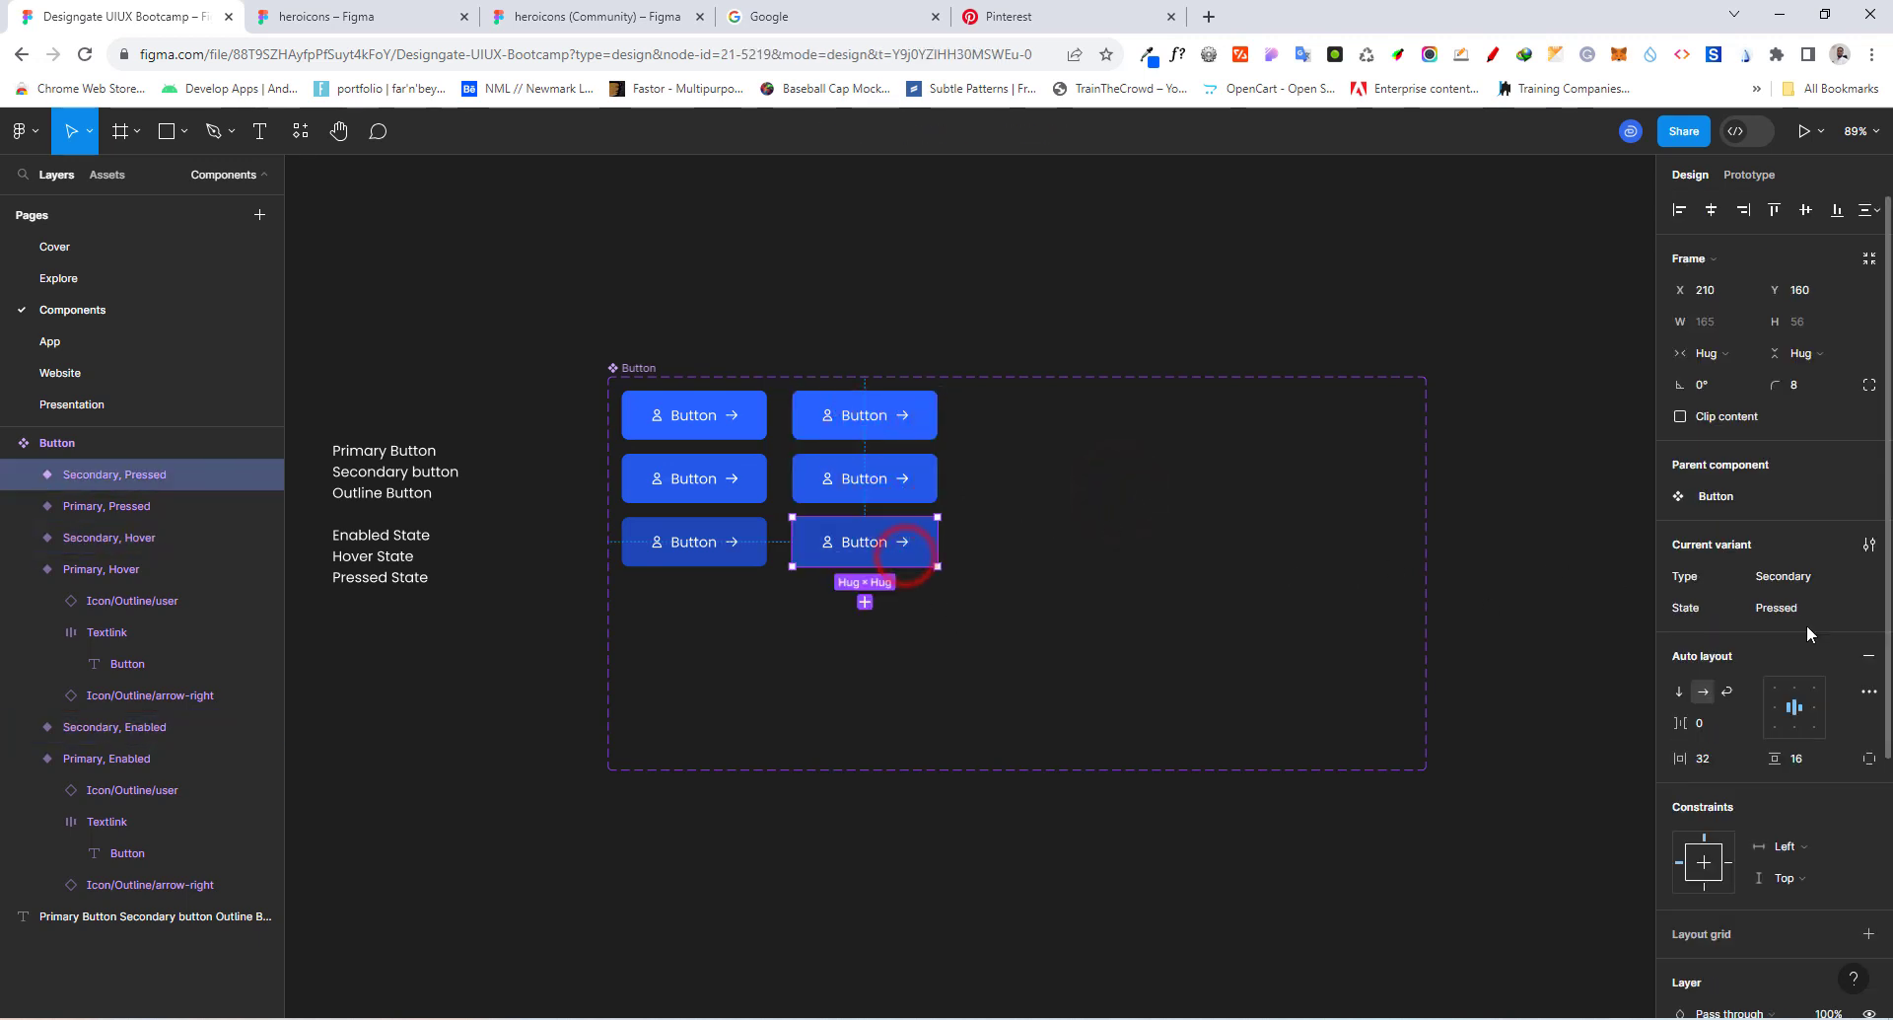
Step: Duplicate the three Secondary variants and place the copies as a third column at X 404 inside the component set
left_click(901, 415)
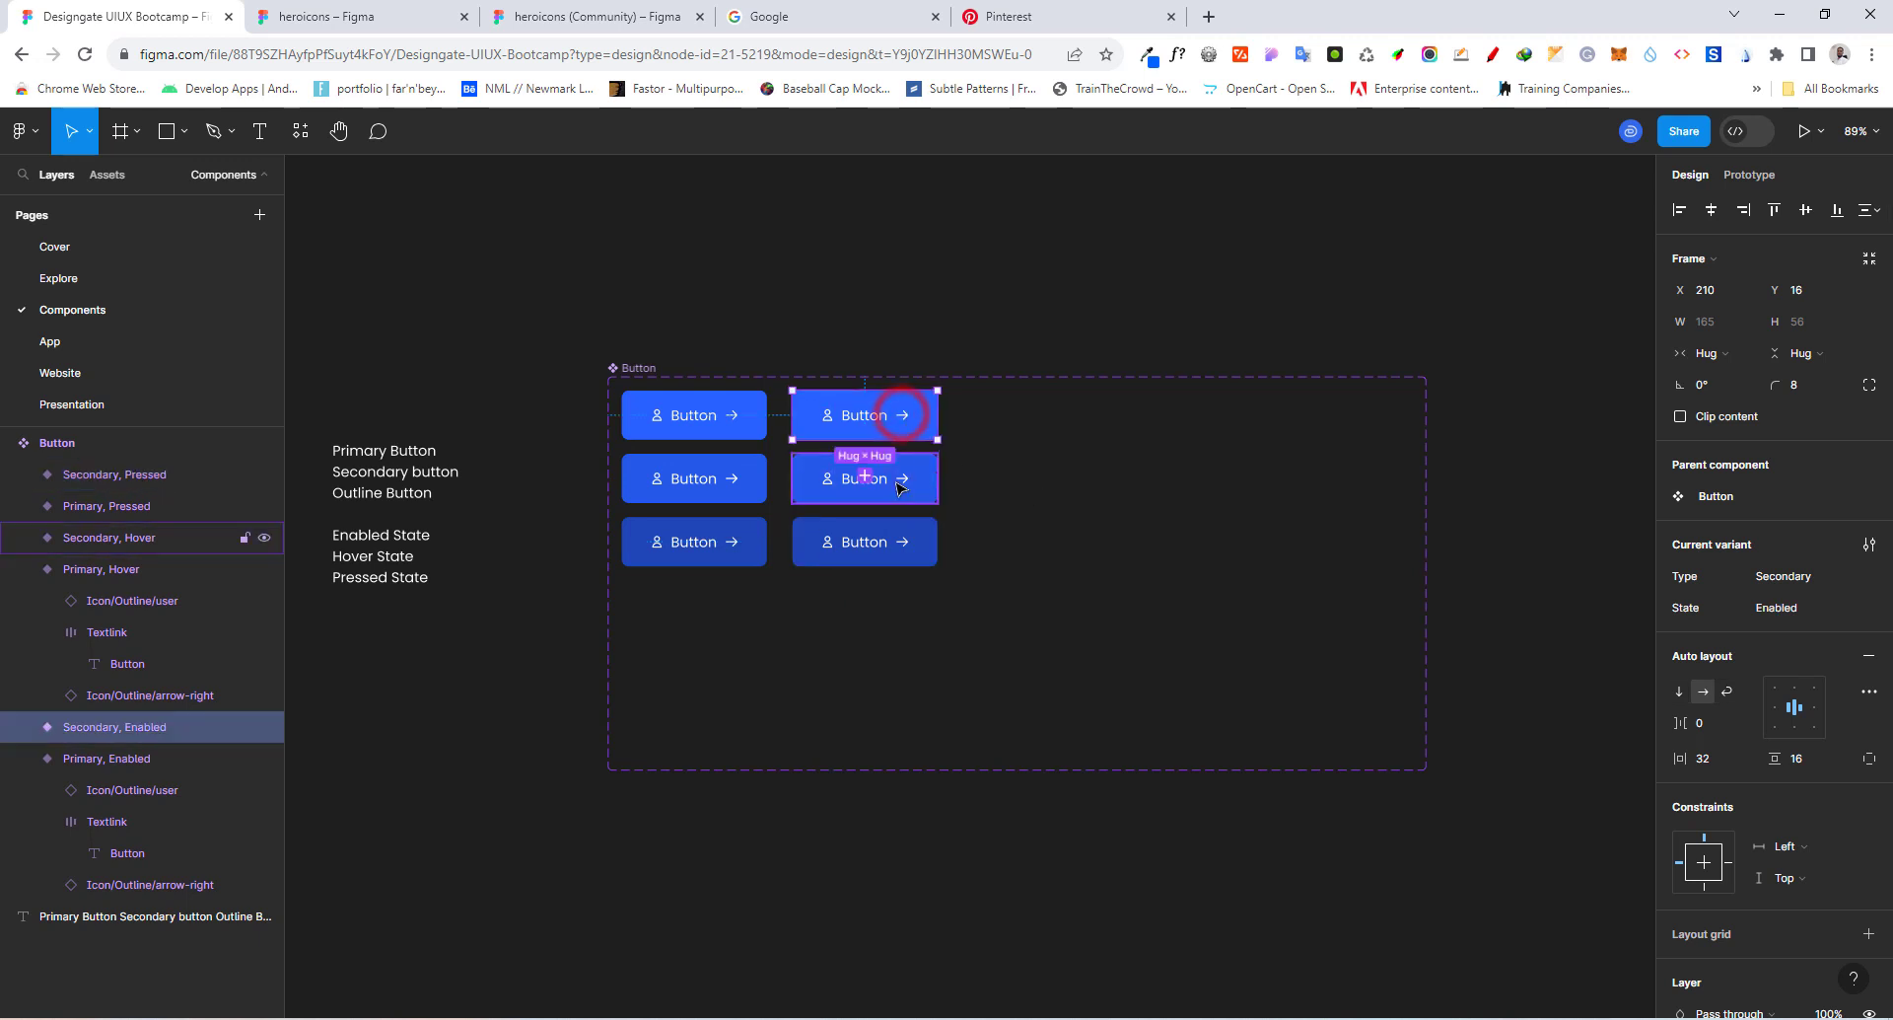
left_click(899, 487, "shift")
left_click(907, 548, "shift")
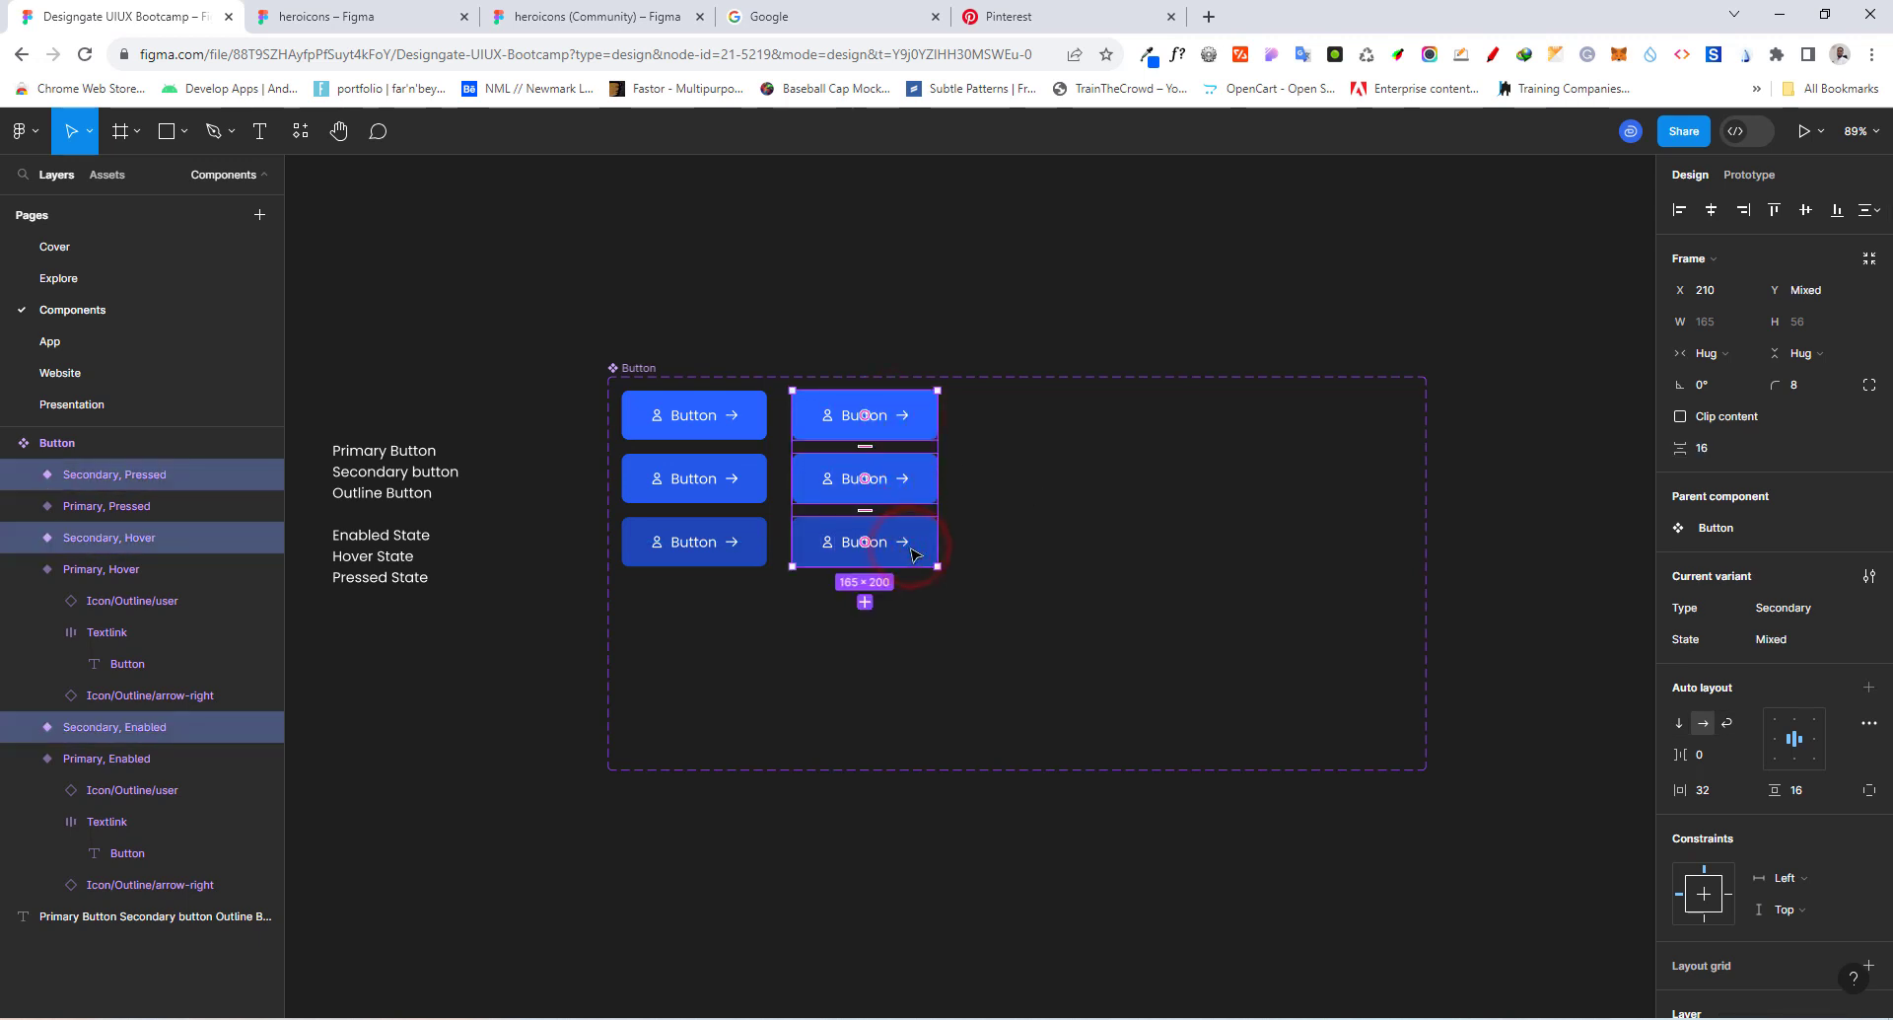
key("ctrl+d")
left_click_drag(838, 550, 1005, 549)
left_click(1154, 562)
left_click(1028, 415)
left_click_drag(1029, 415, 1053, 495)
key("Escape")
Step: Assign the new Type value Outline to the three variants in the third column
left_click(1084, 416)
left_click(1091, 473, "shift")
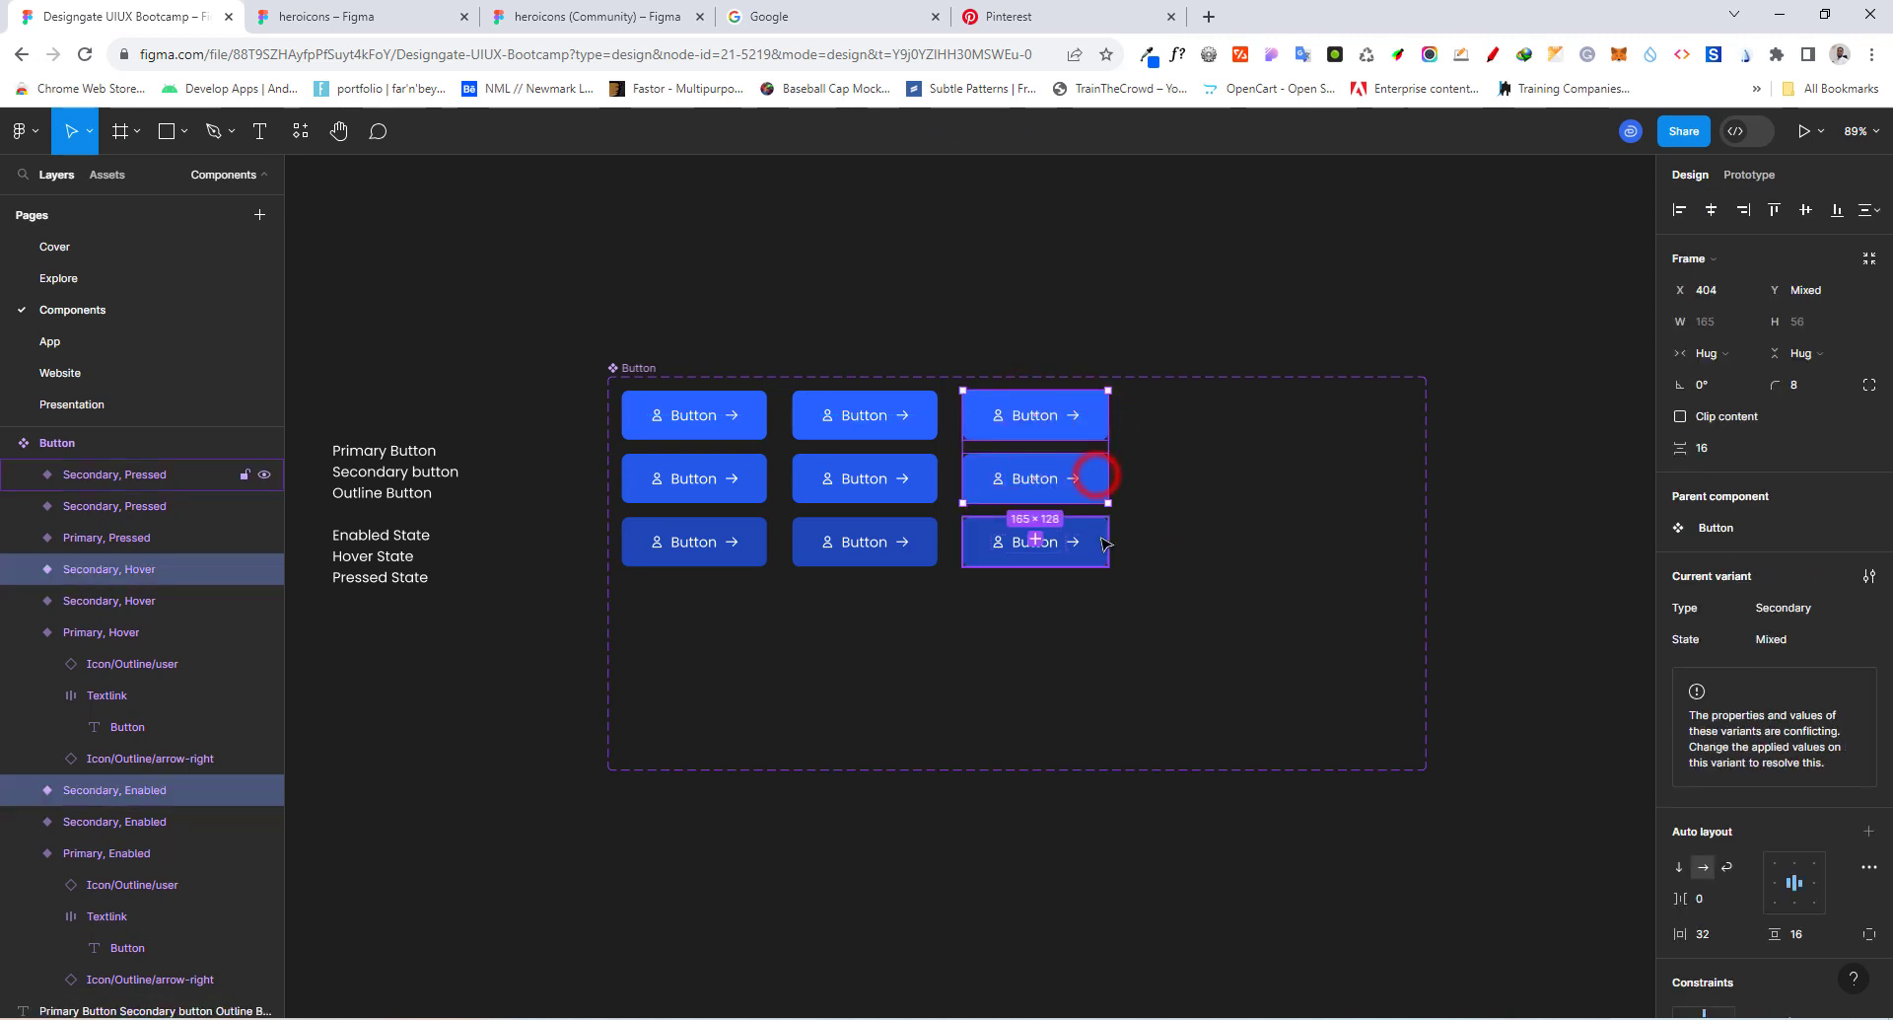
left_click(1102, 542, "shift")
left_click(1856, 608)
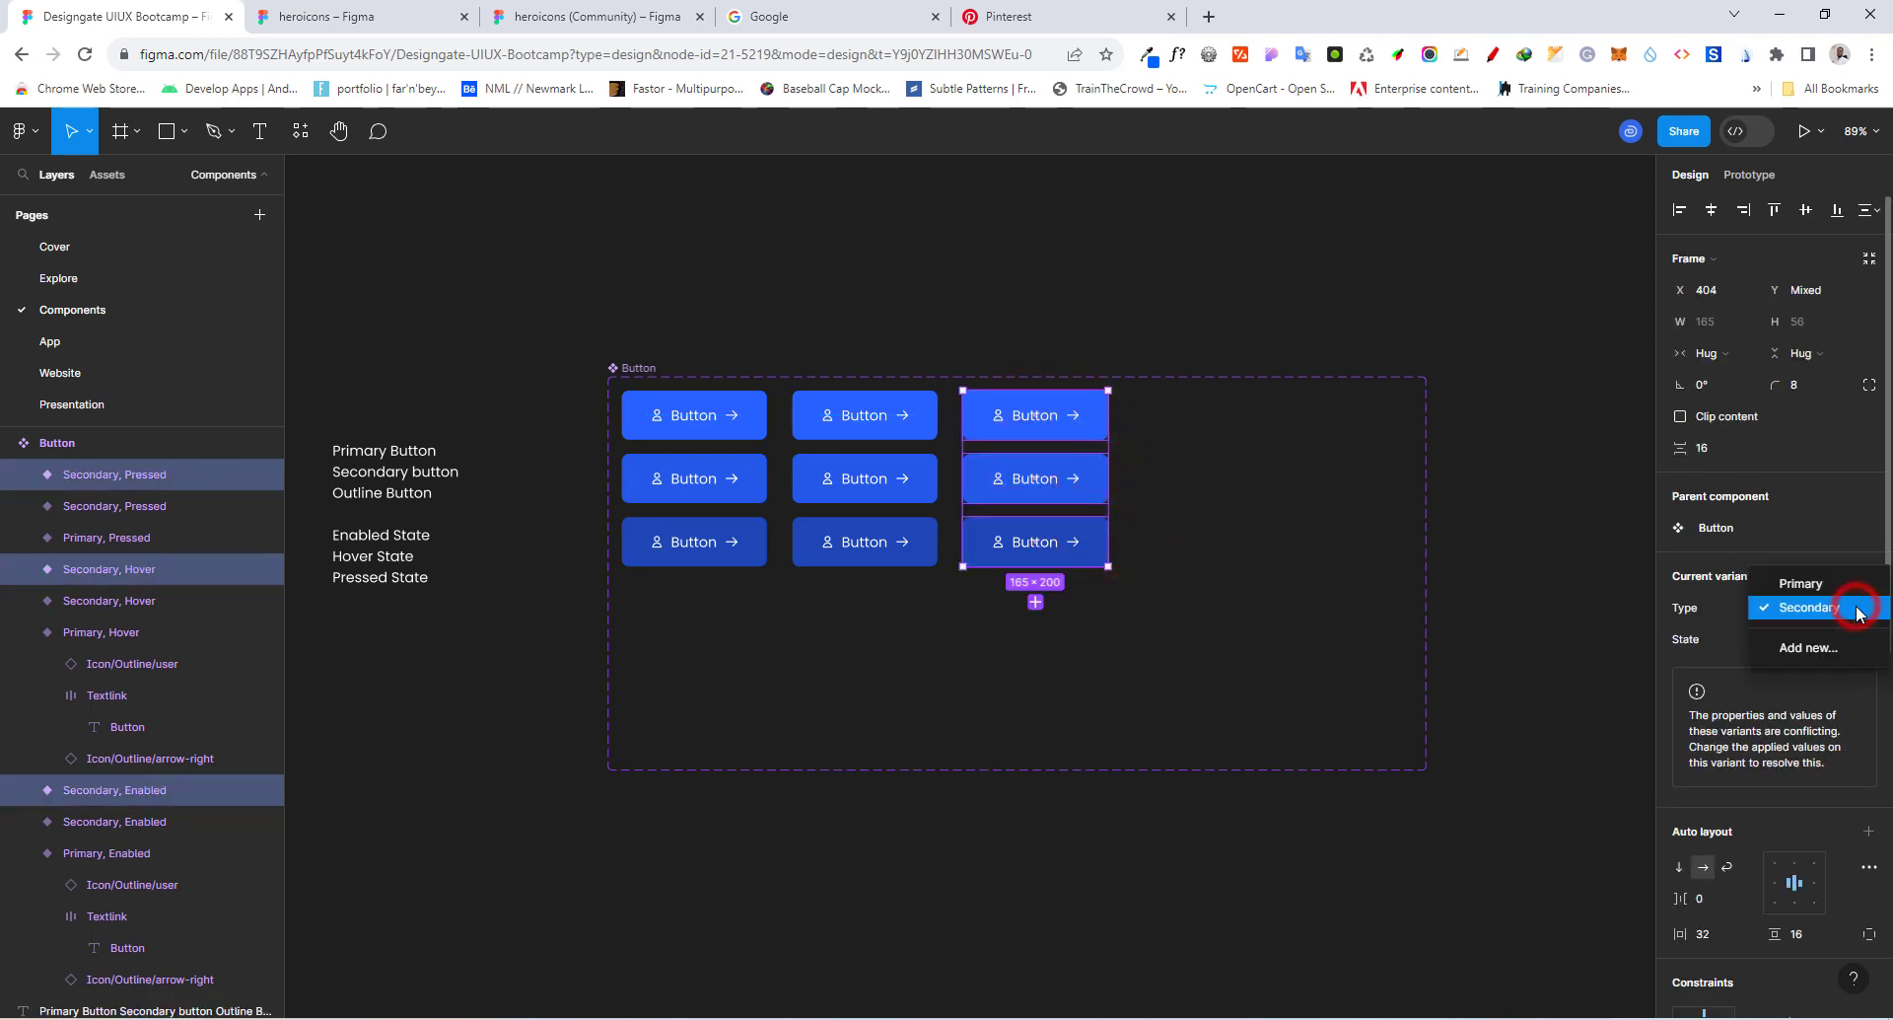
left_click(1804, 648)
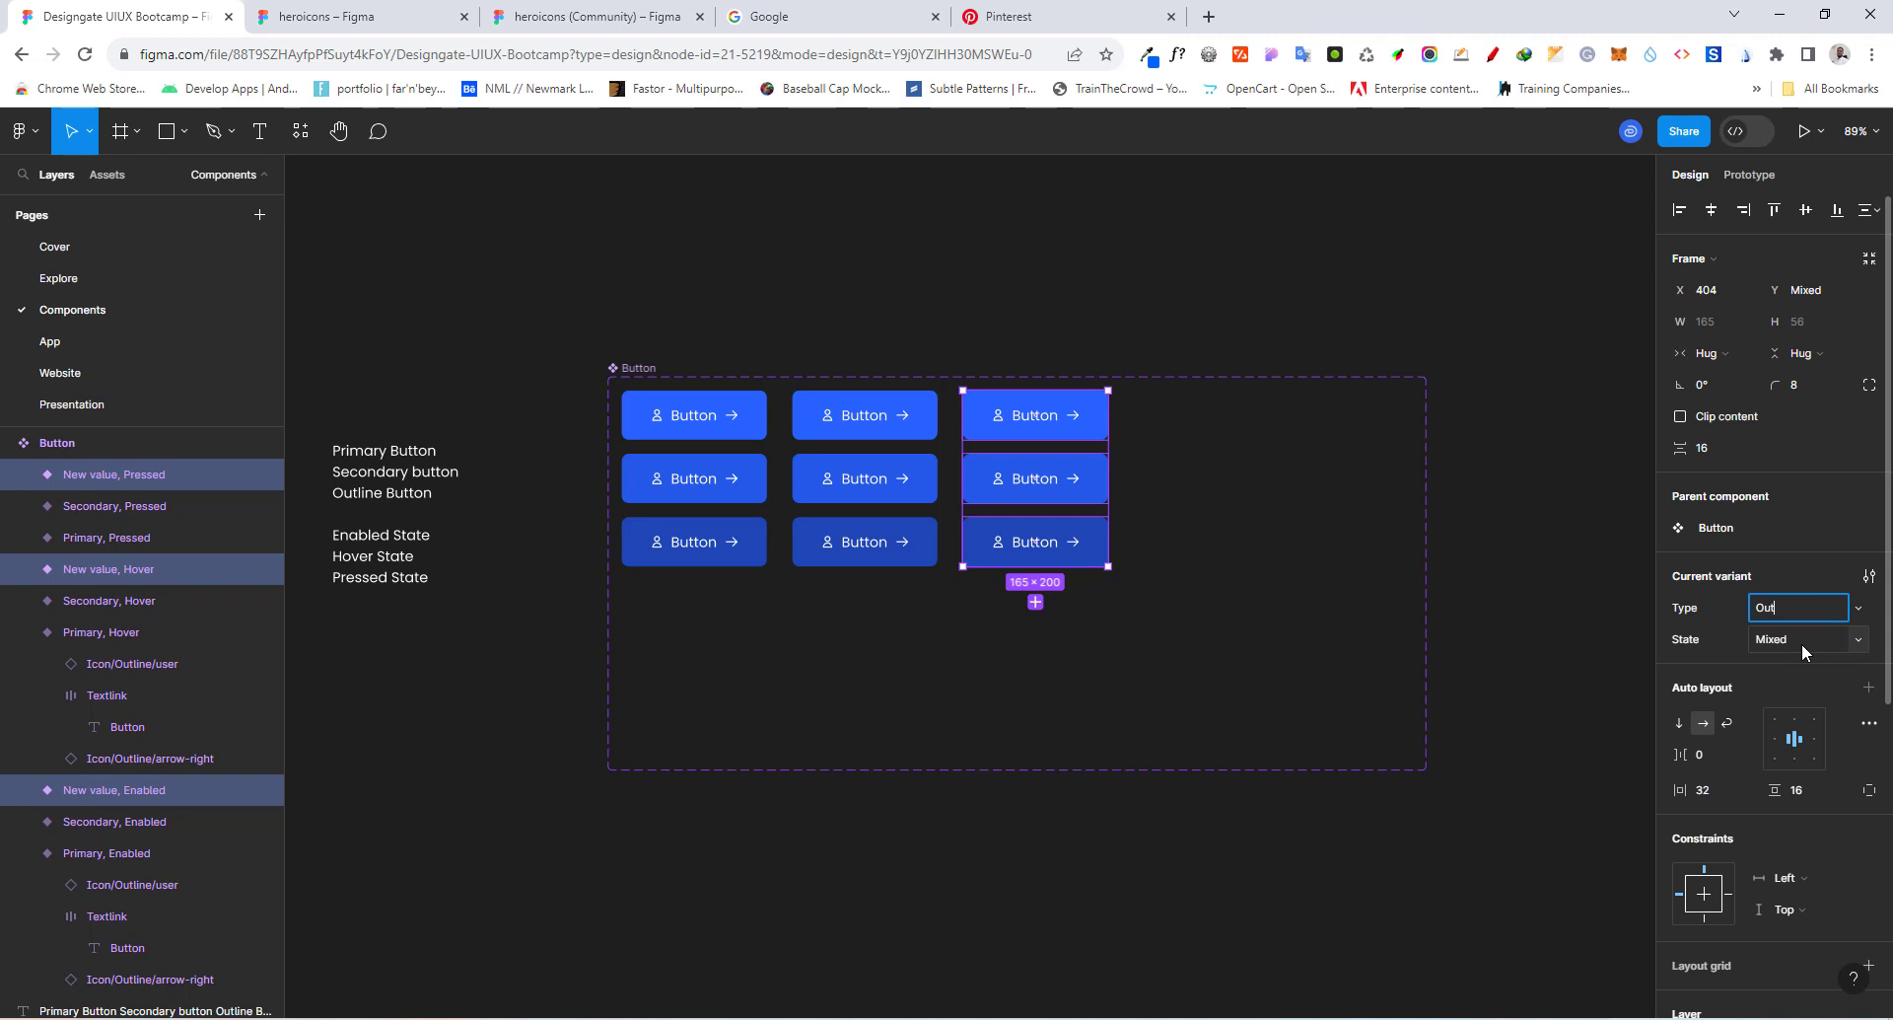
key("Return")
left_click(1267, 465)
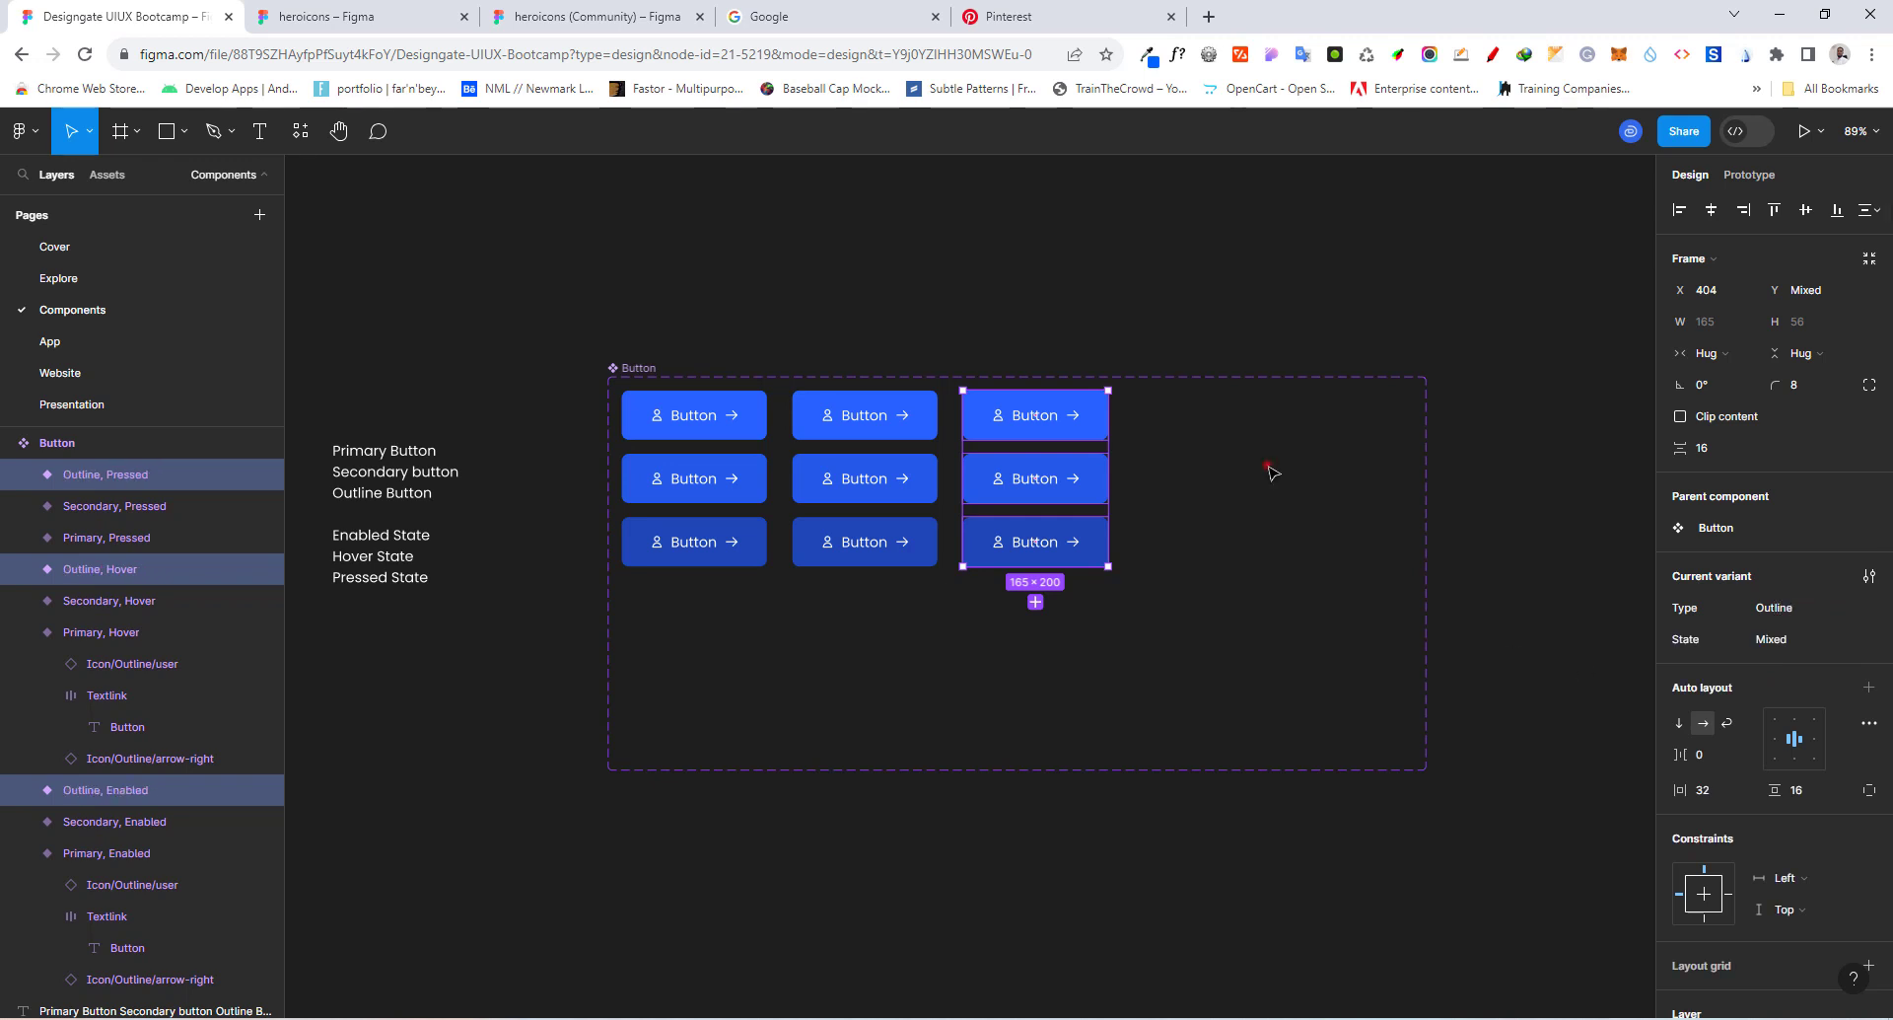
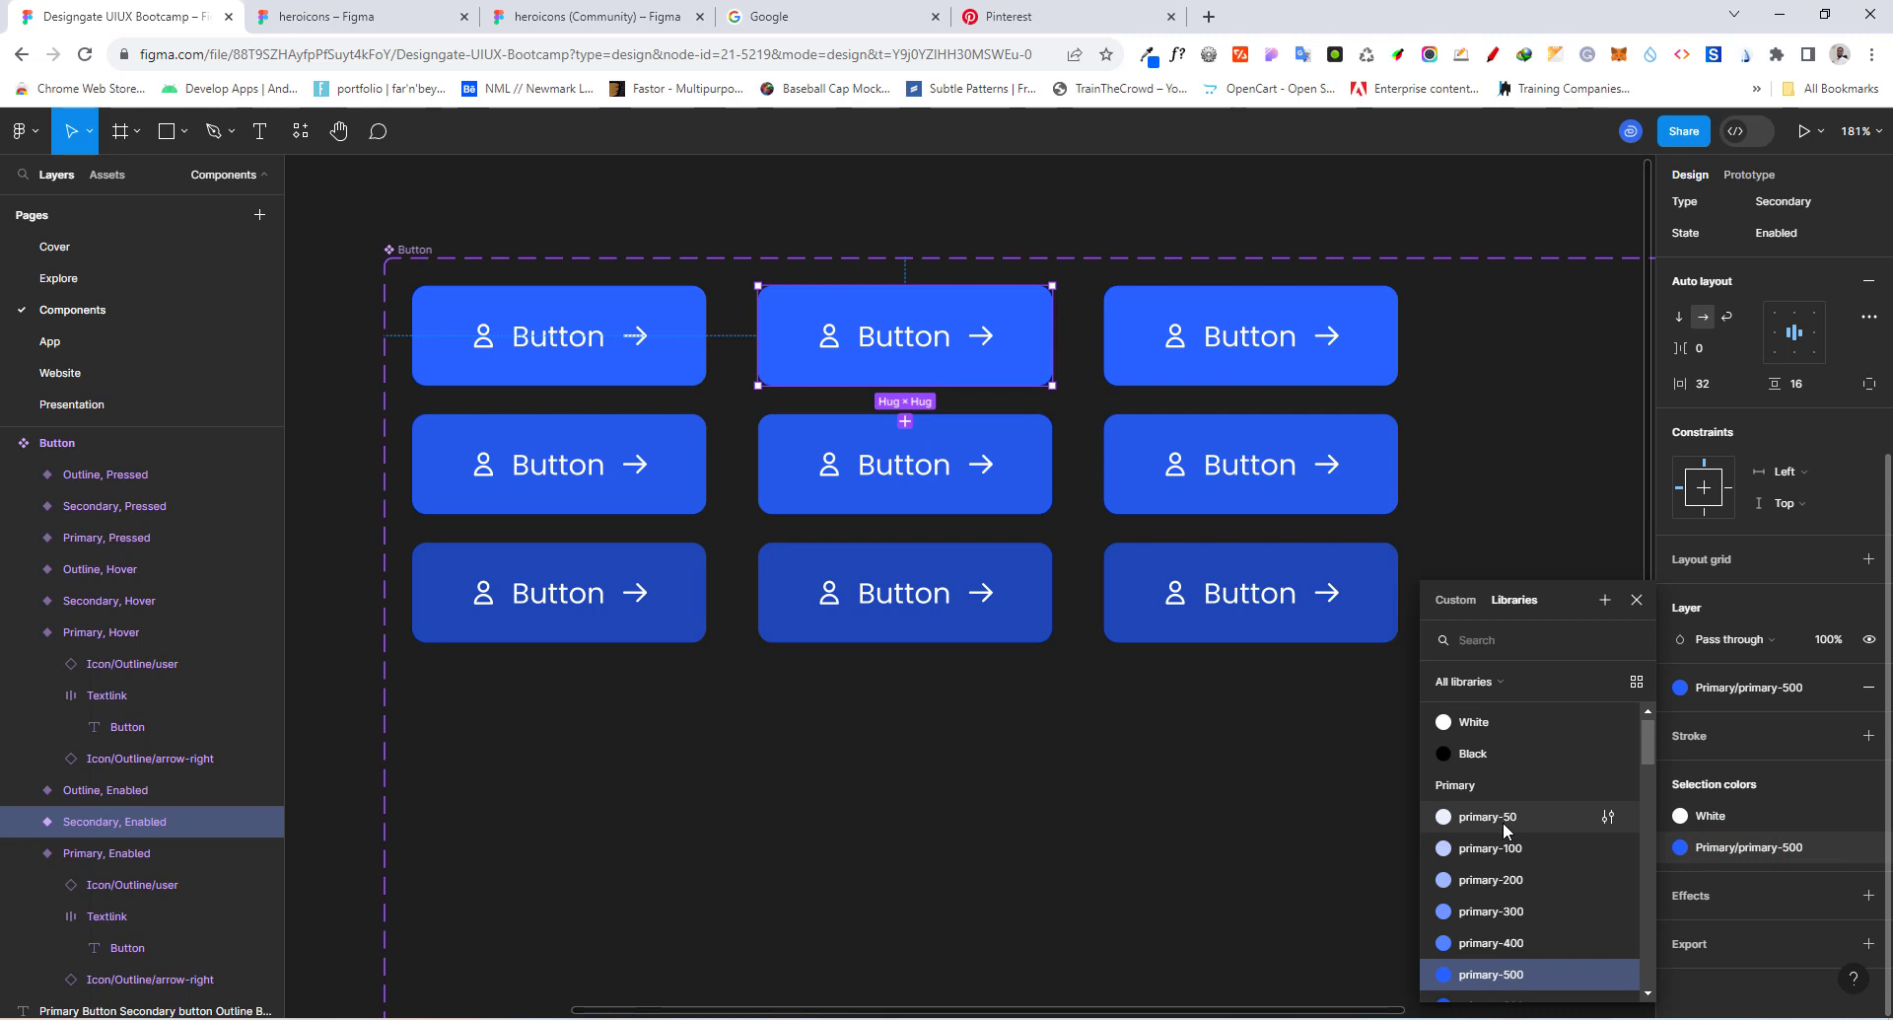
Step: Set the Secondary Enabled variant's fill to the primary-50 color style and its icons and label to primary-500
left_click(1489, 818)
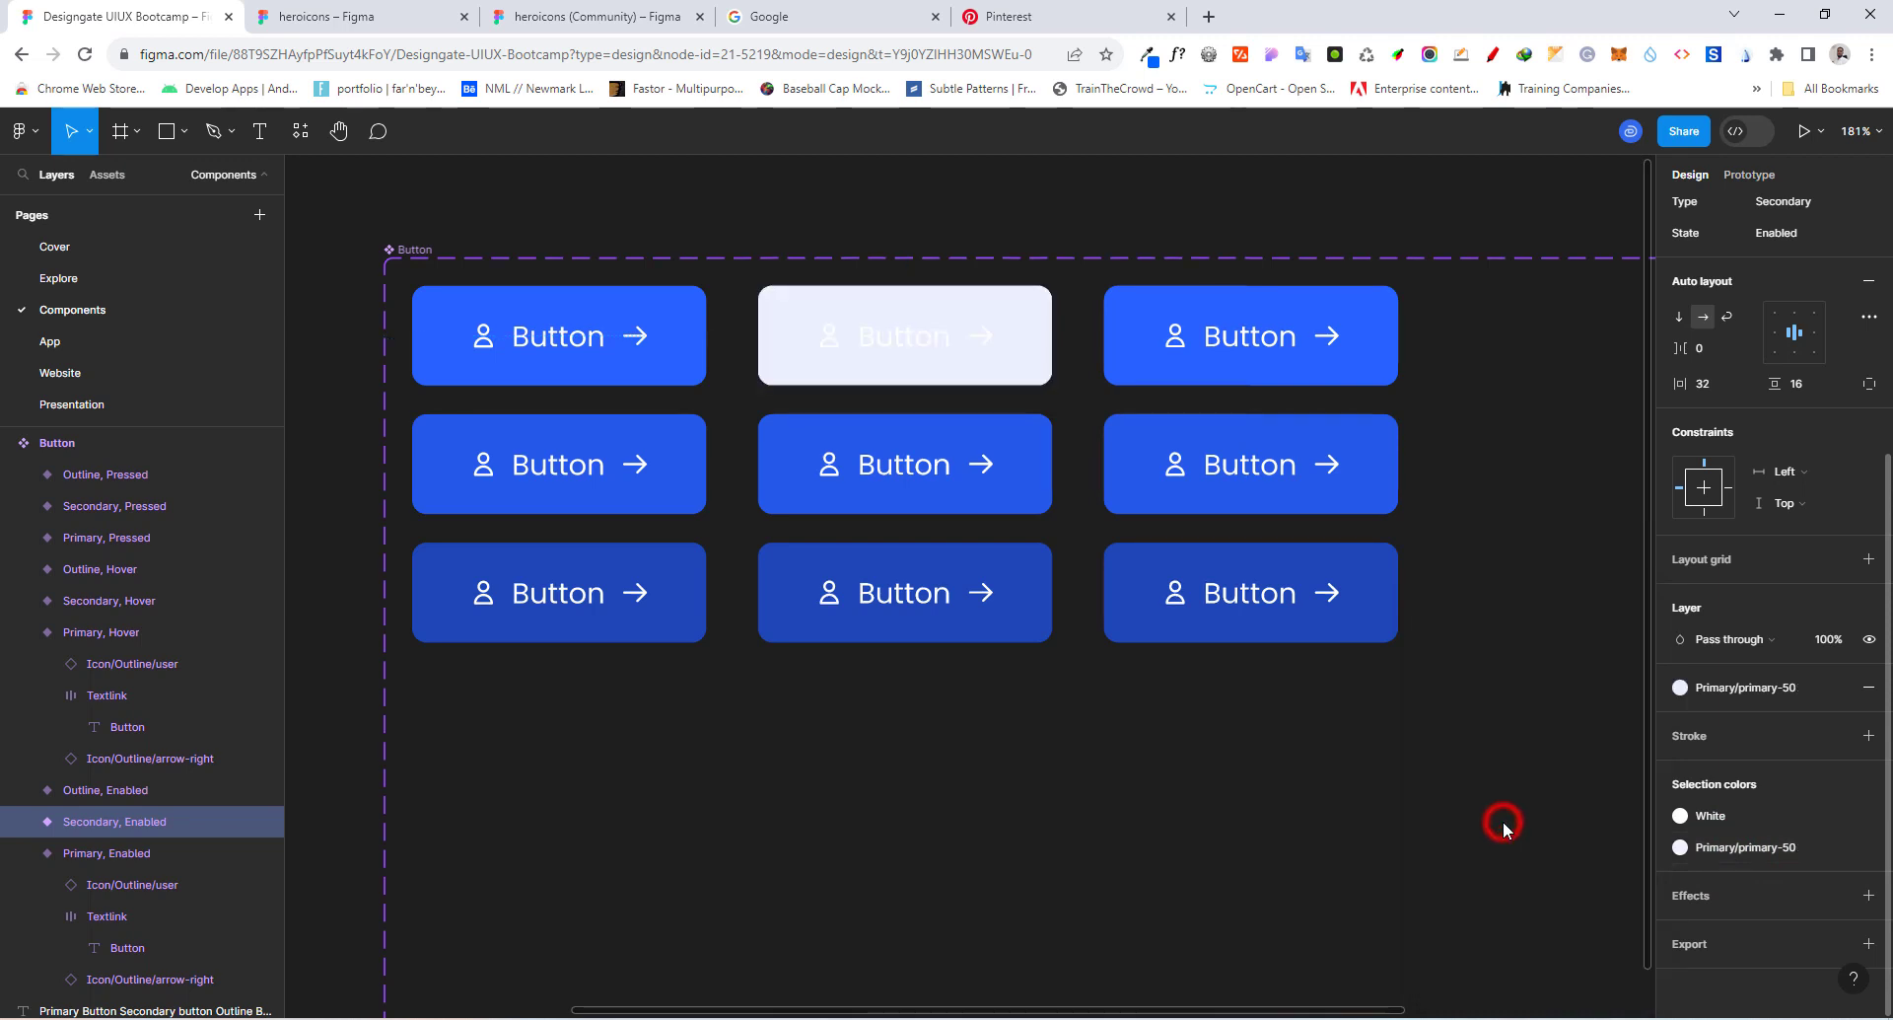
left_click(1737, 812)
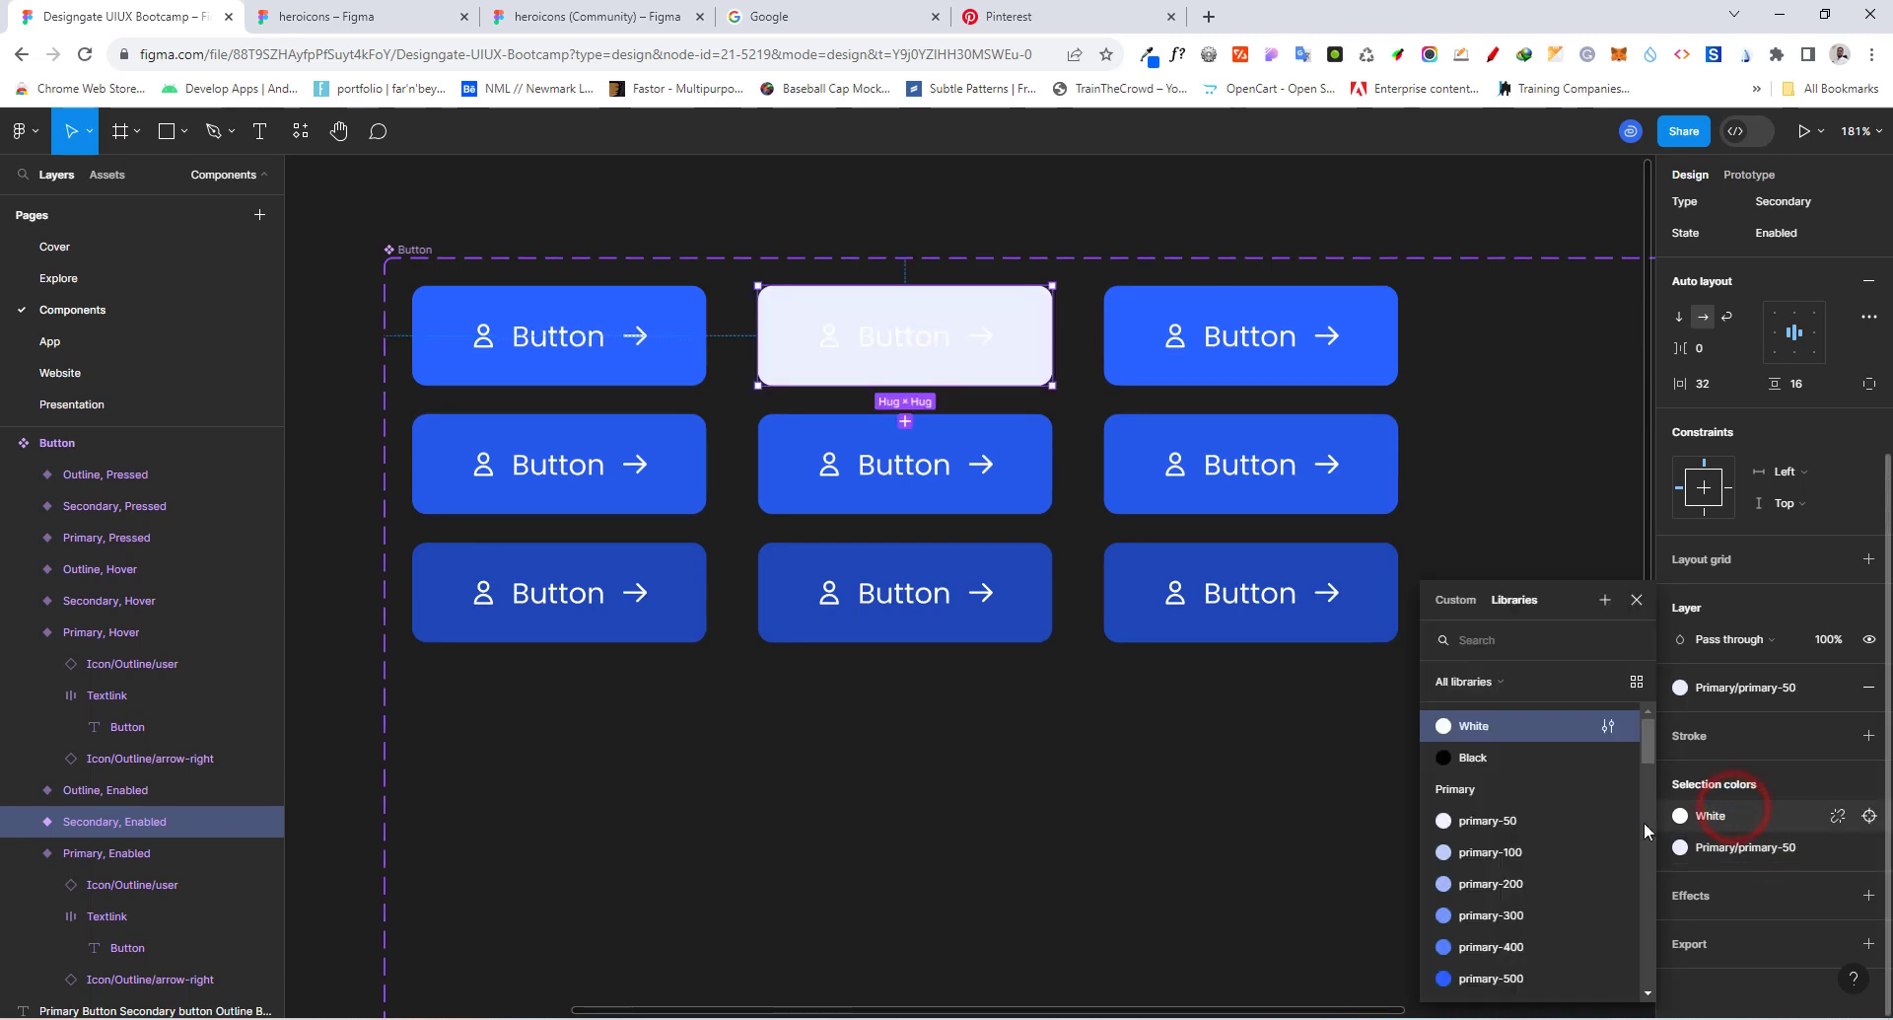
scroll(1526, 842, "down", 2)
left_click(1492, 880)
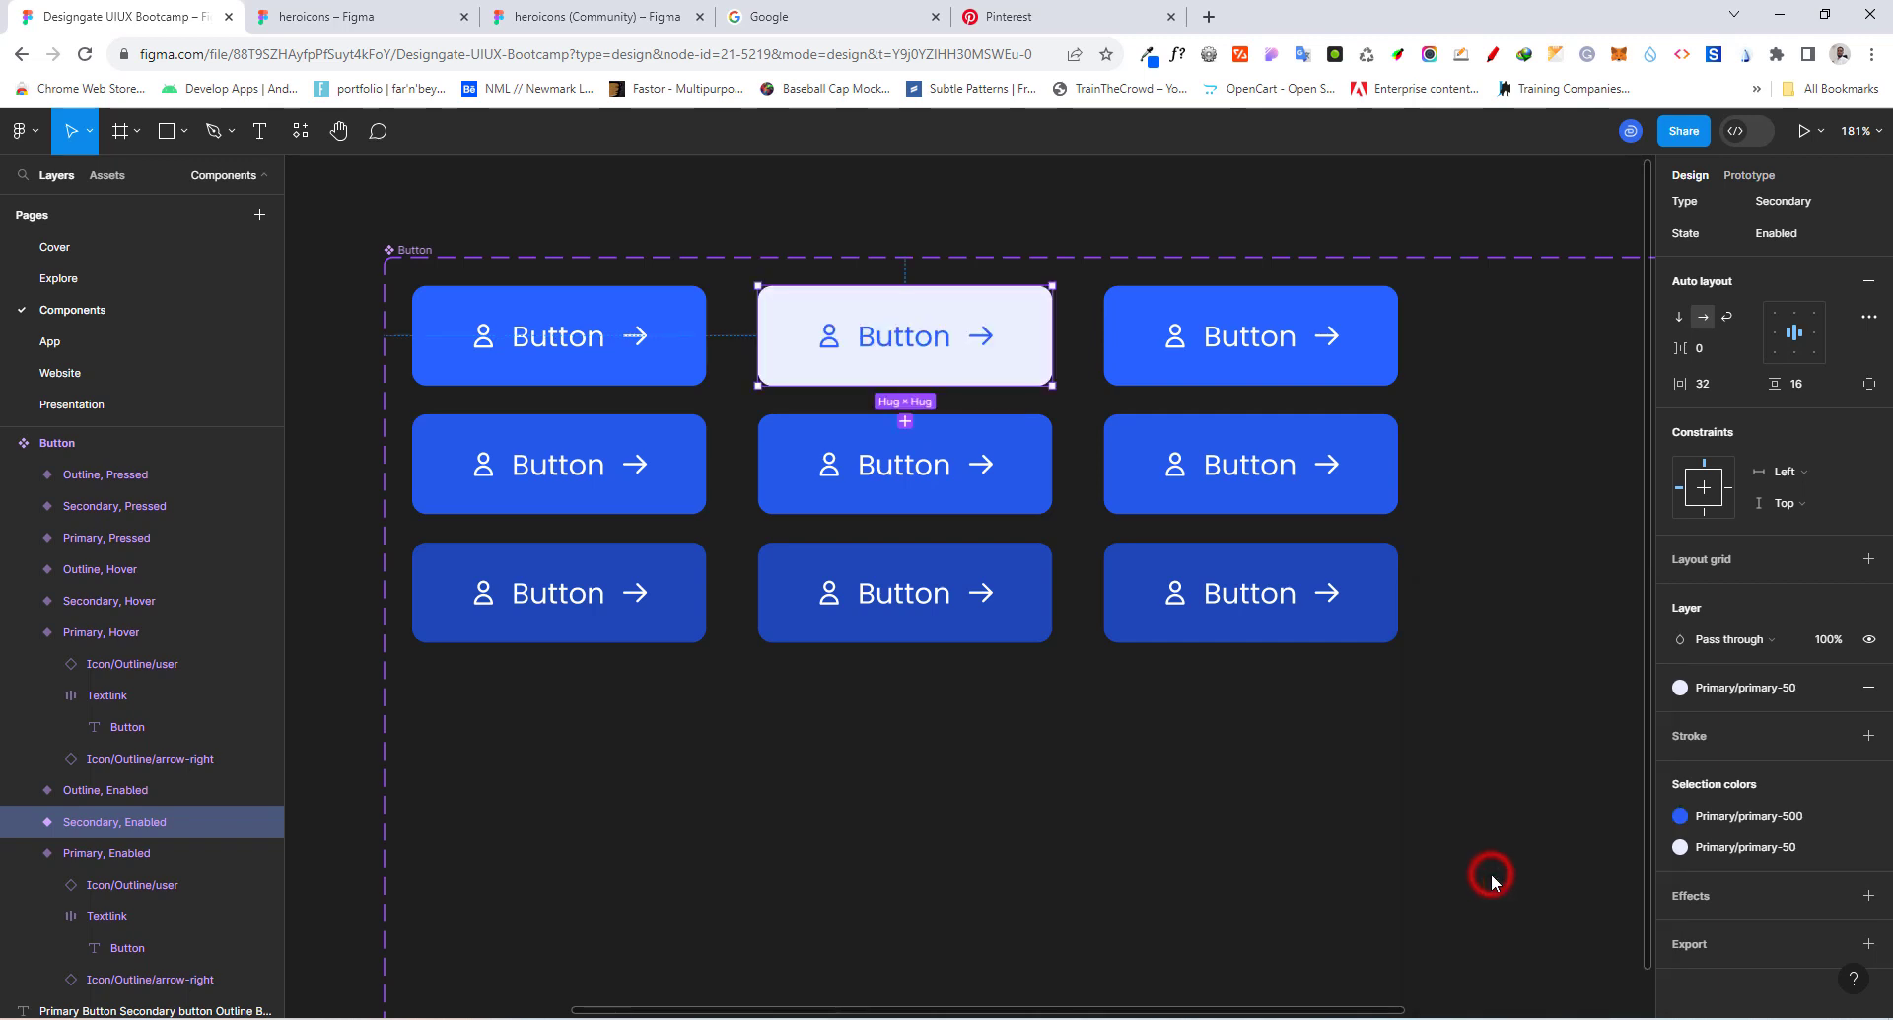
left_click(1392, 621)
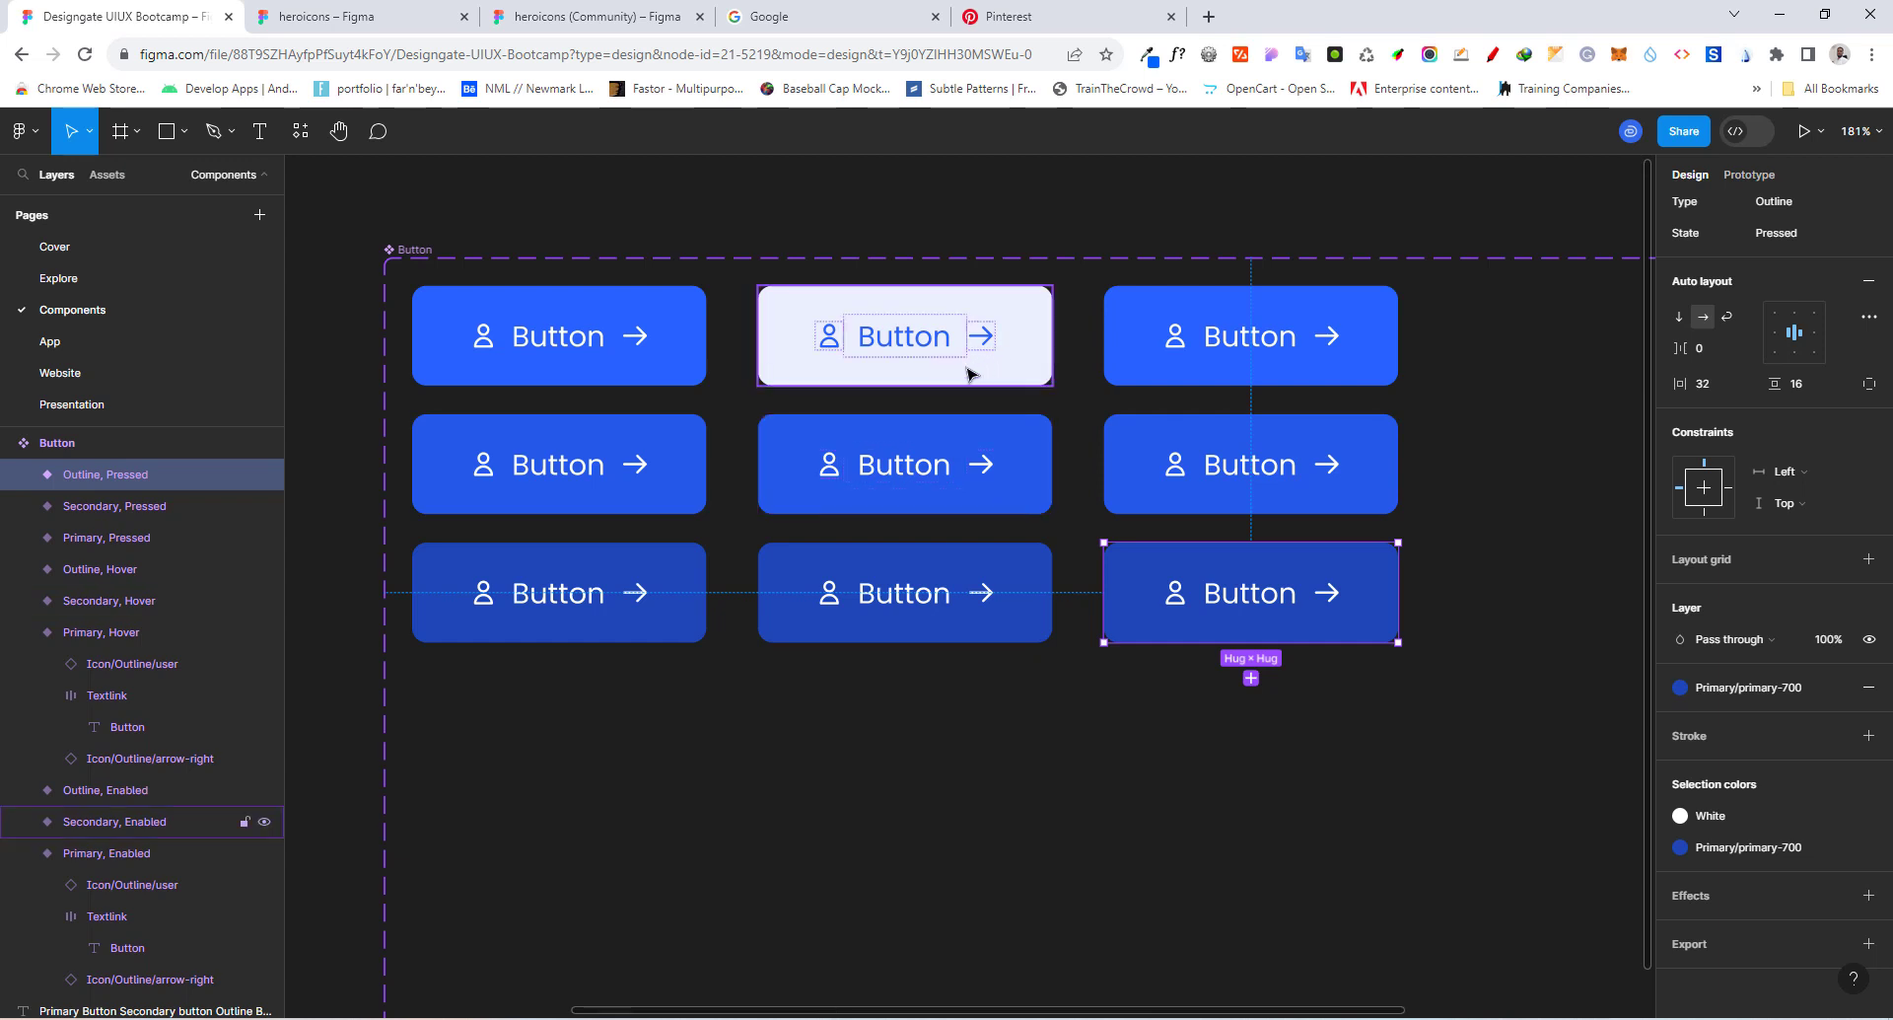
Step: Set the Secondary Hover variant's fill to the primary-100 color style and its icons and label to primary-500
left_click(1006, 501)
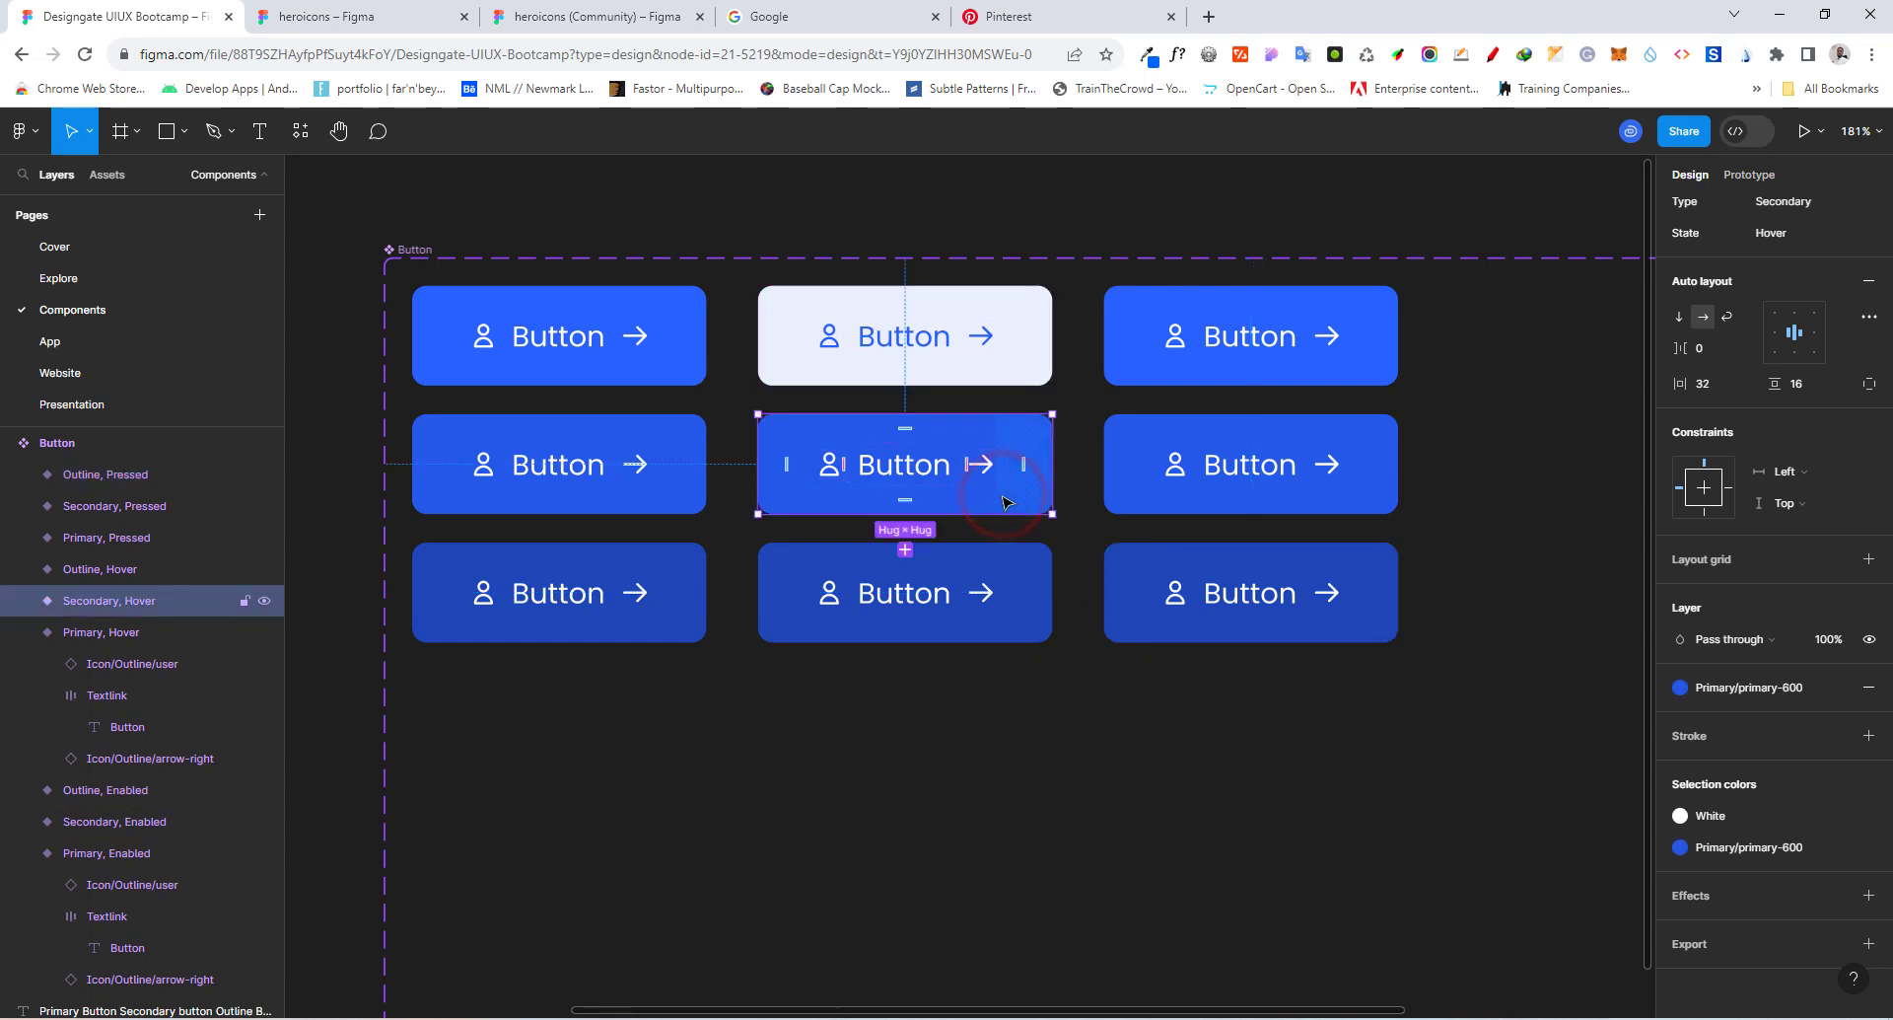
left_click(1730, 849)
scroll(1532, 812, "up", 2)
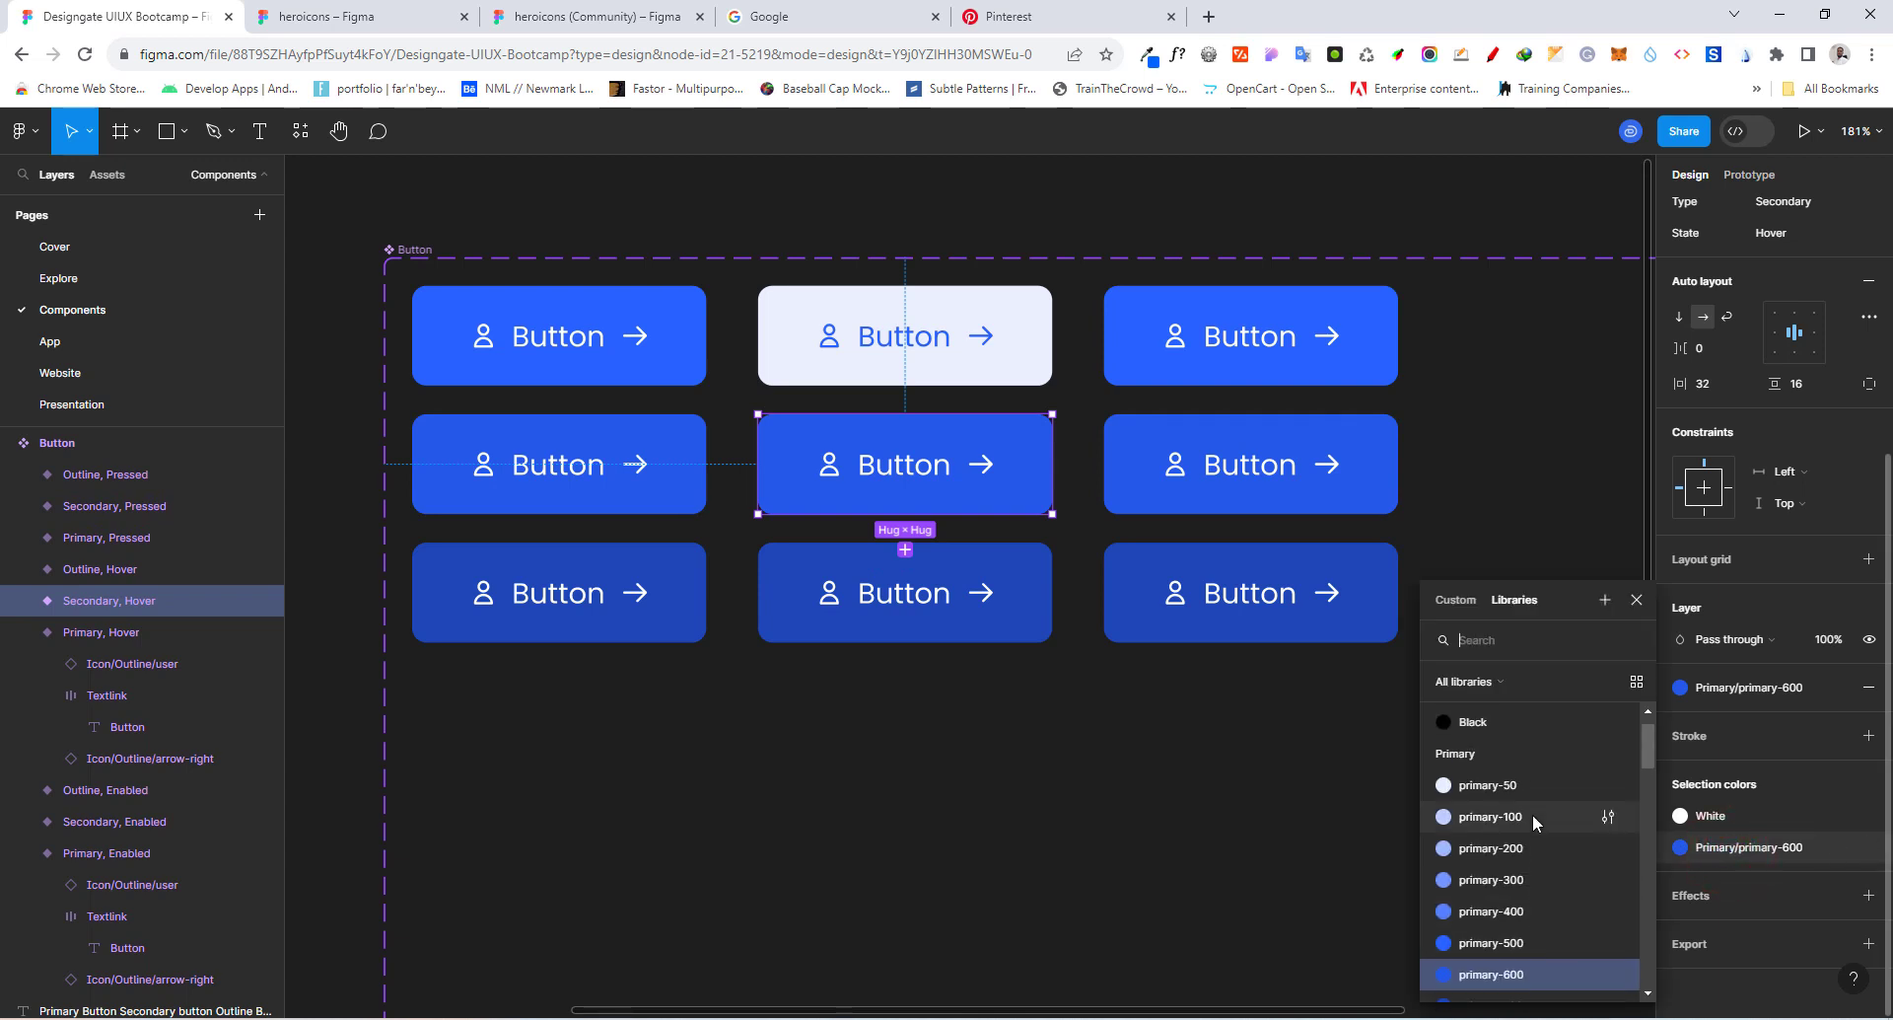
left_click(1506, 826)
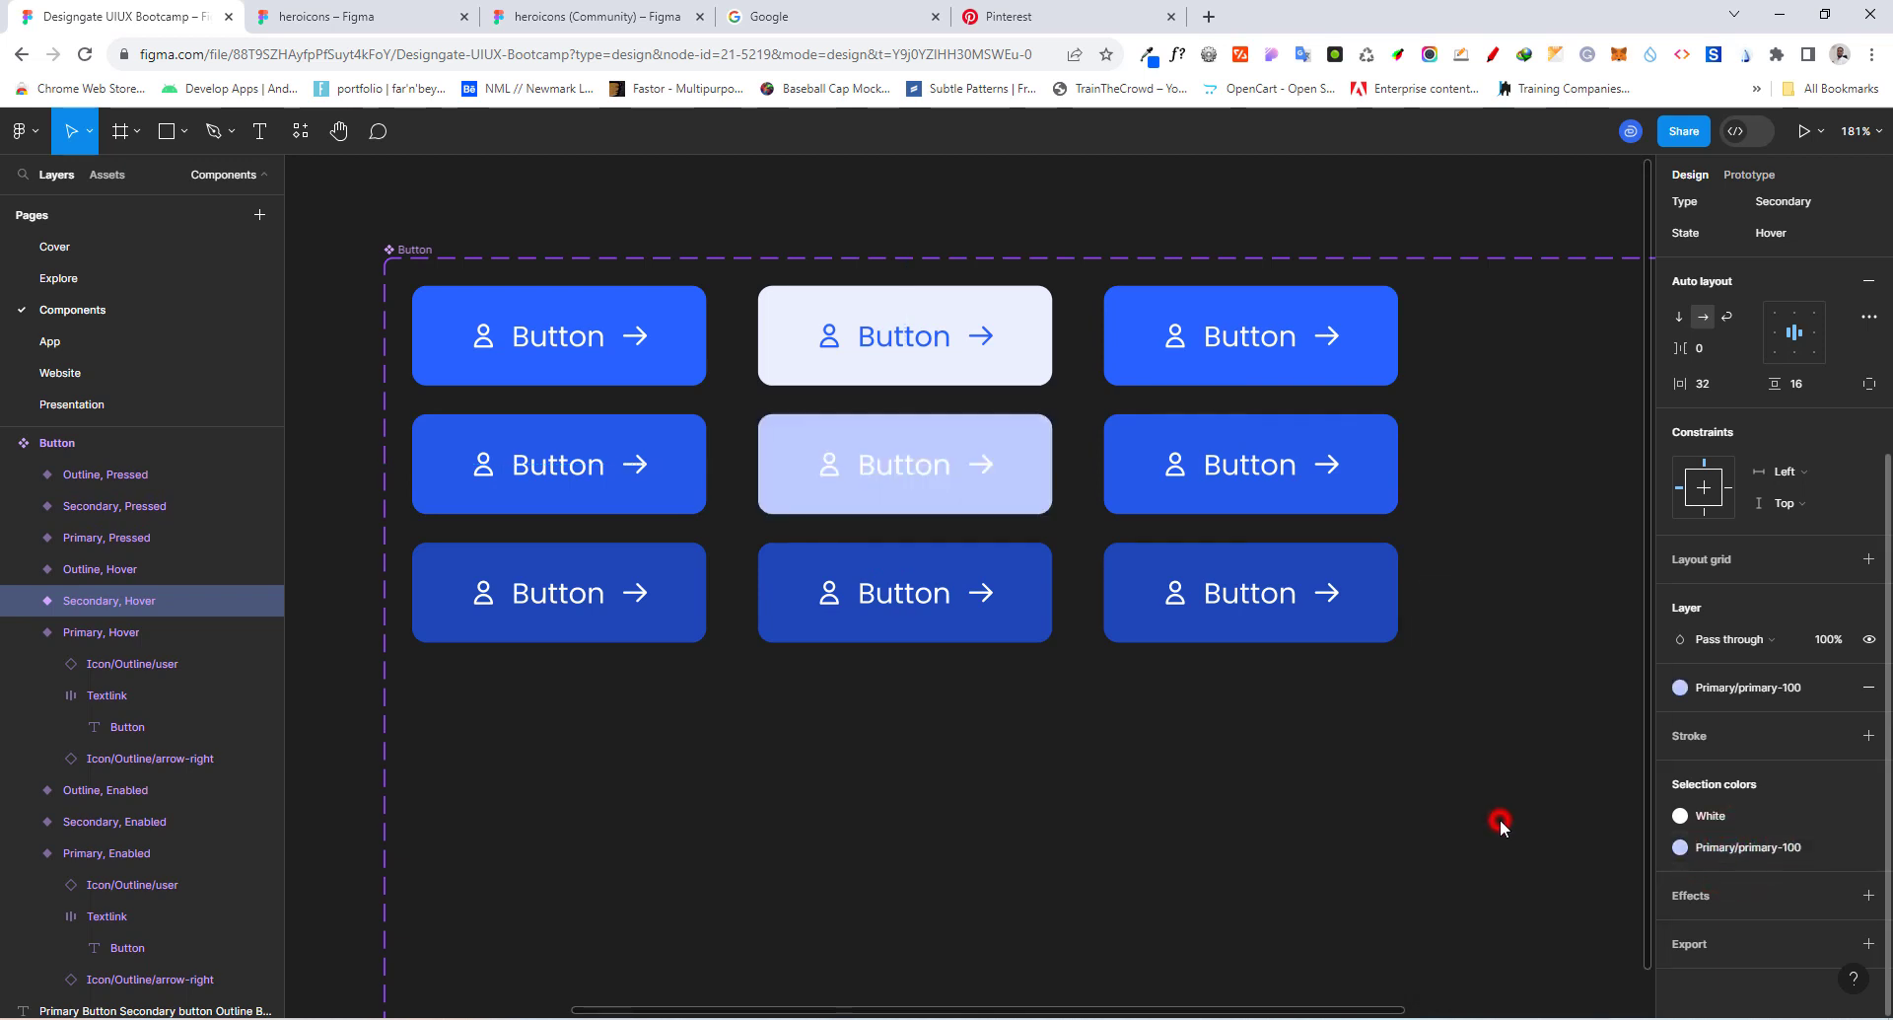
left_click(1736, 820)
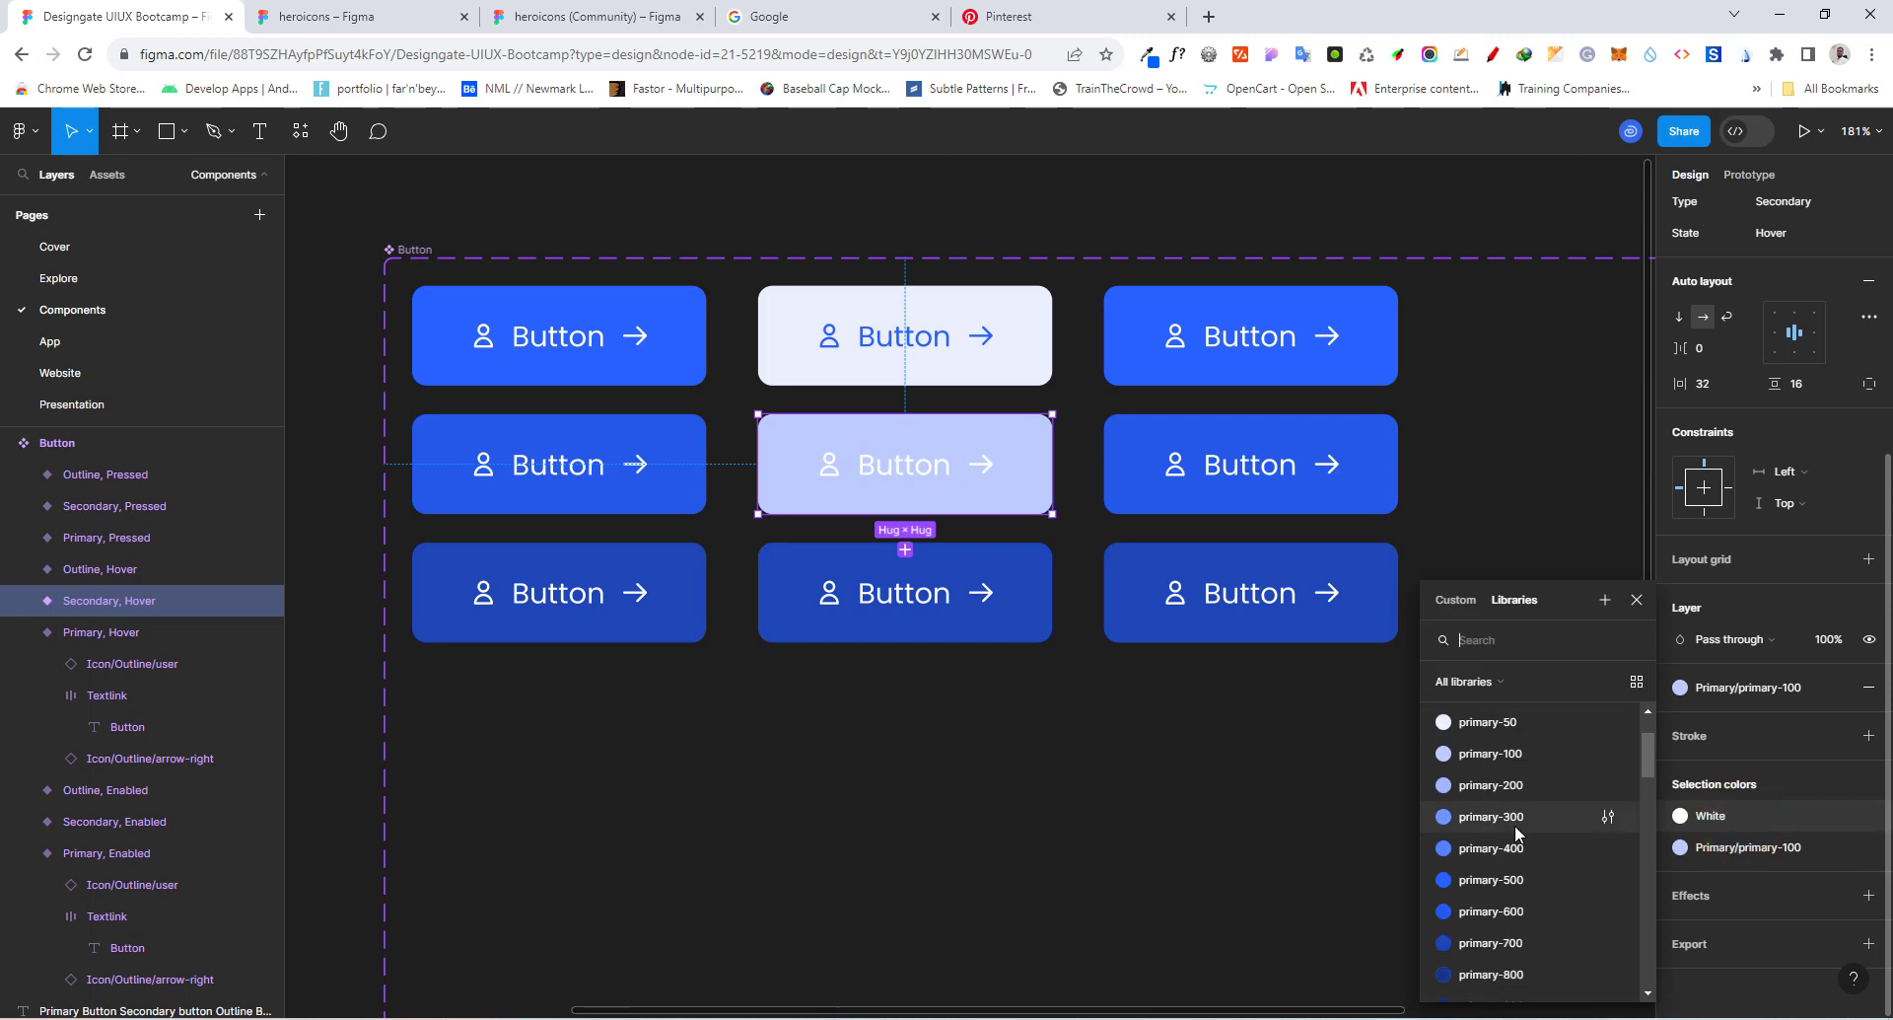
left_click(1506, 876)
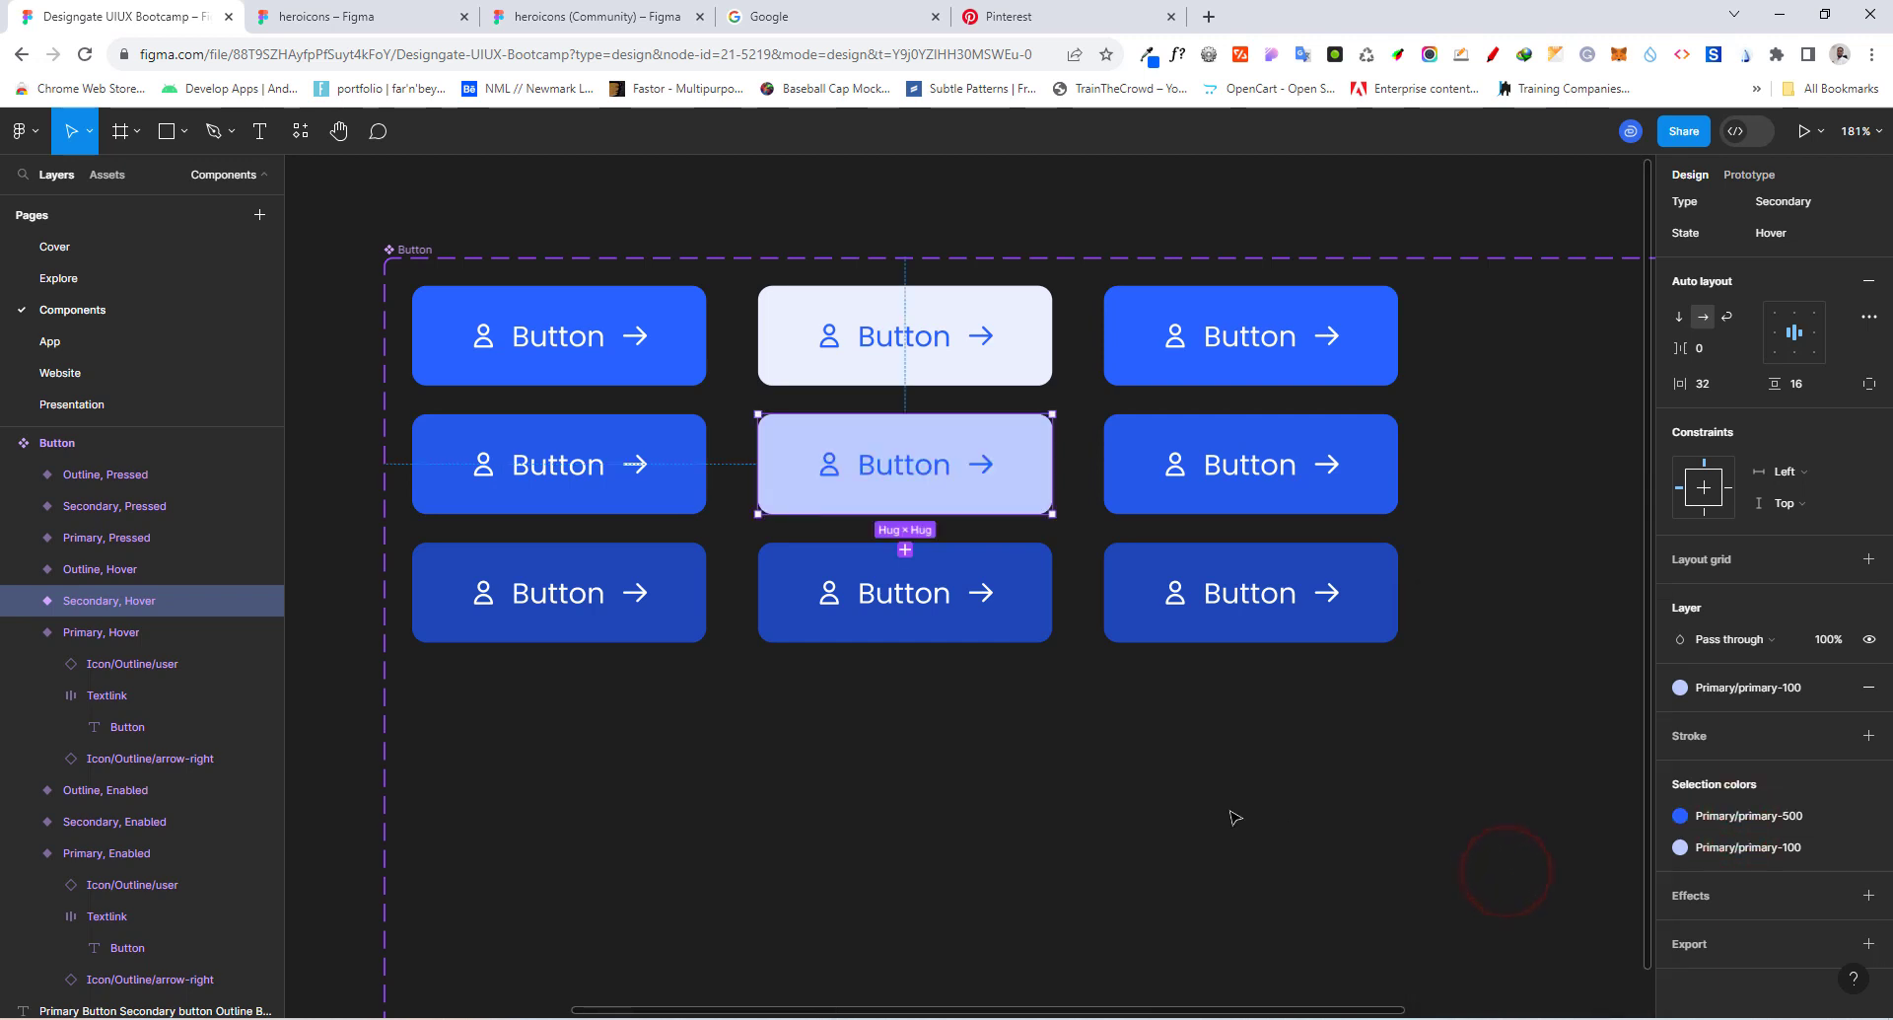
Step: Set the Secondary Pressed variant's fill to the primary-50 color style and its icons and label to primary-500
left_click(1025, 646)
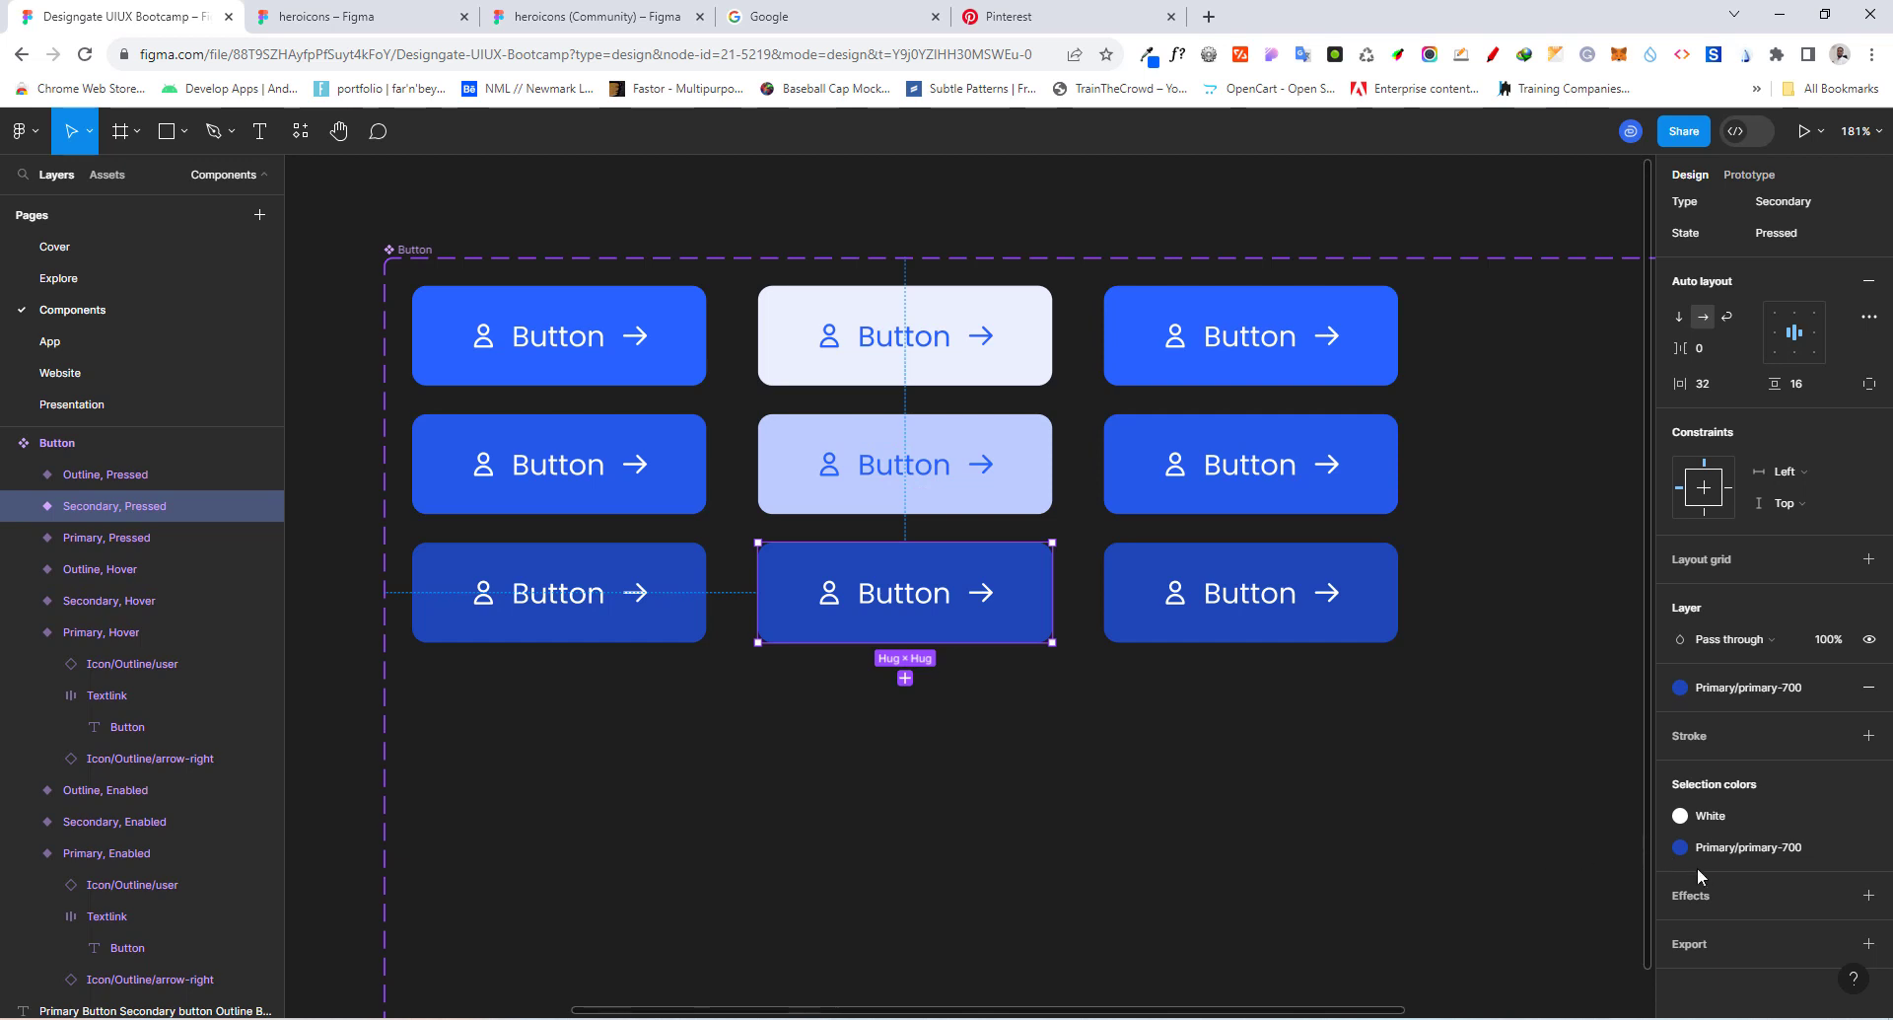
mouse_move(1736, 850)
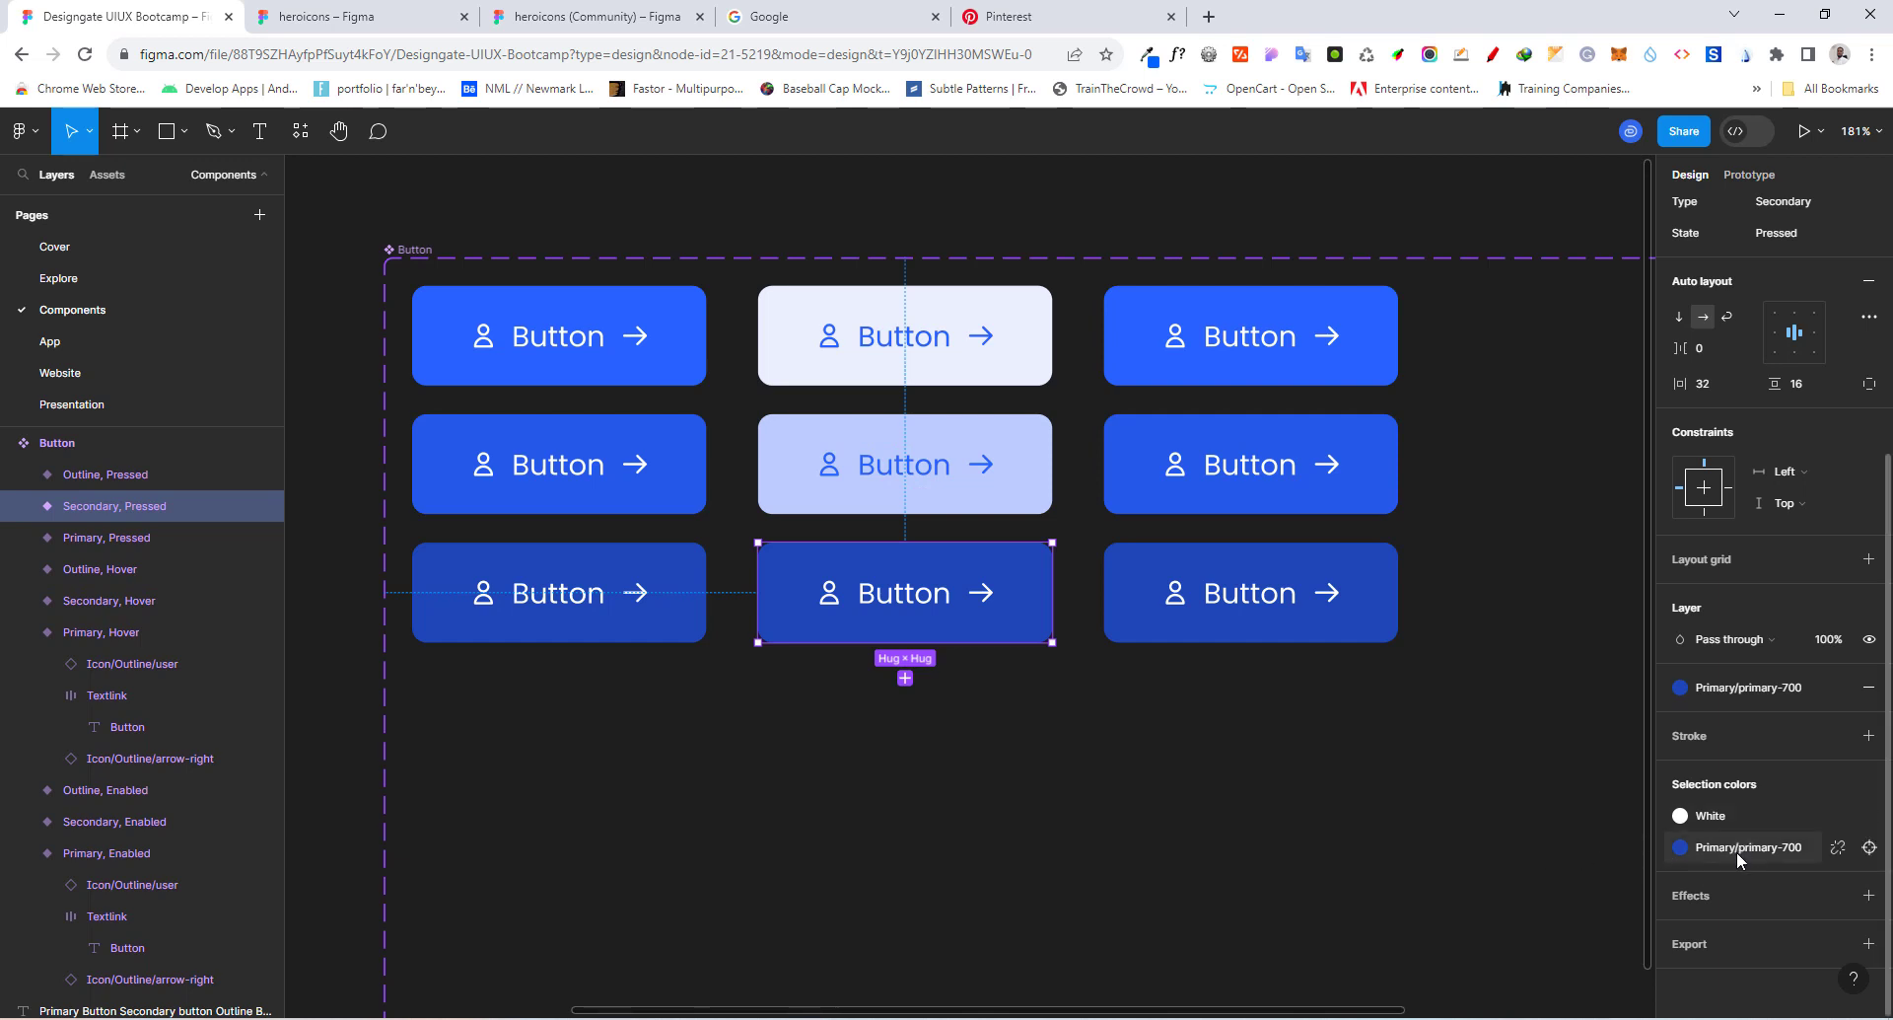
left_click(1738, 848)
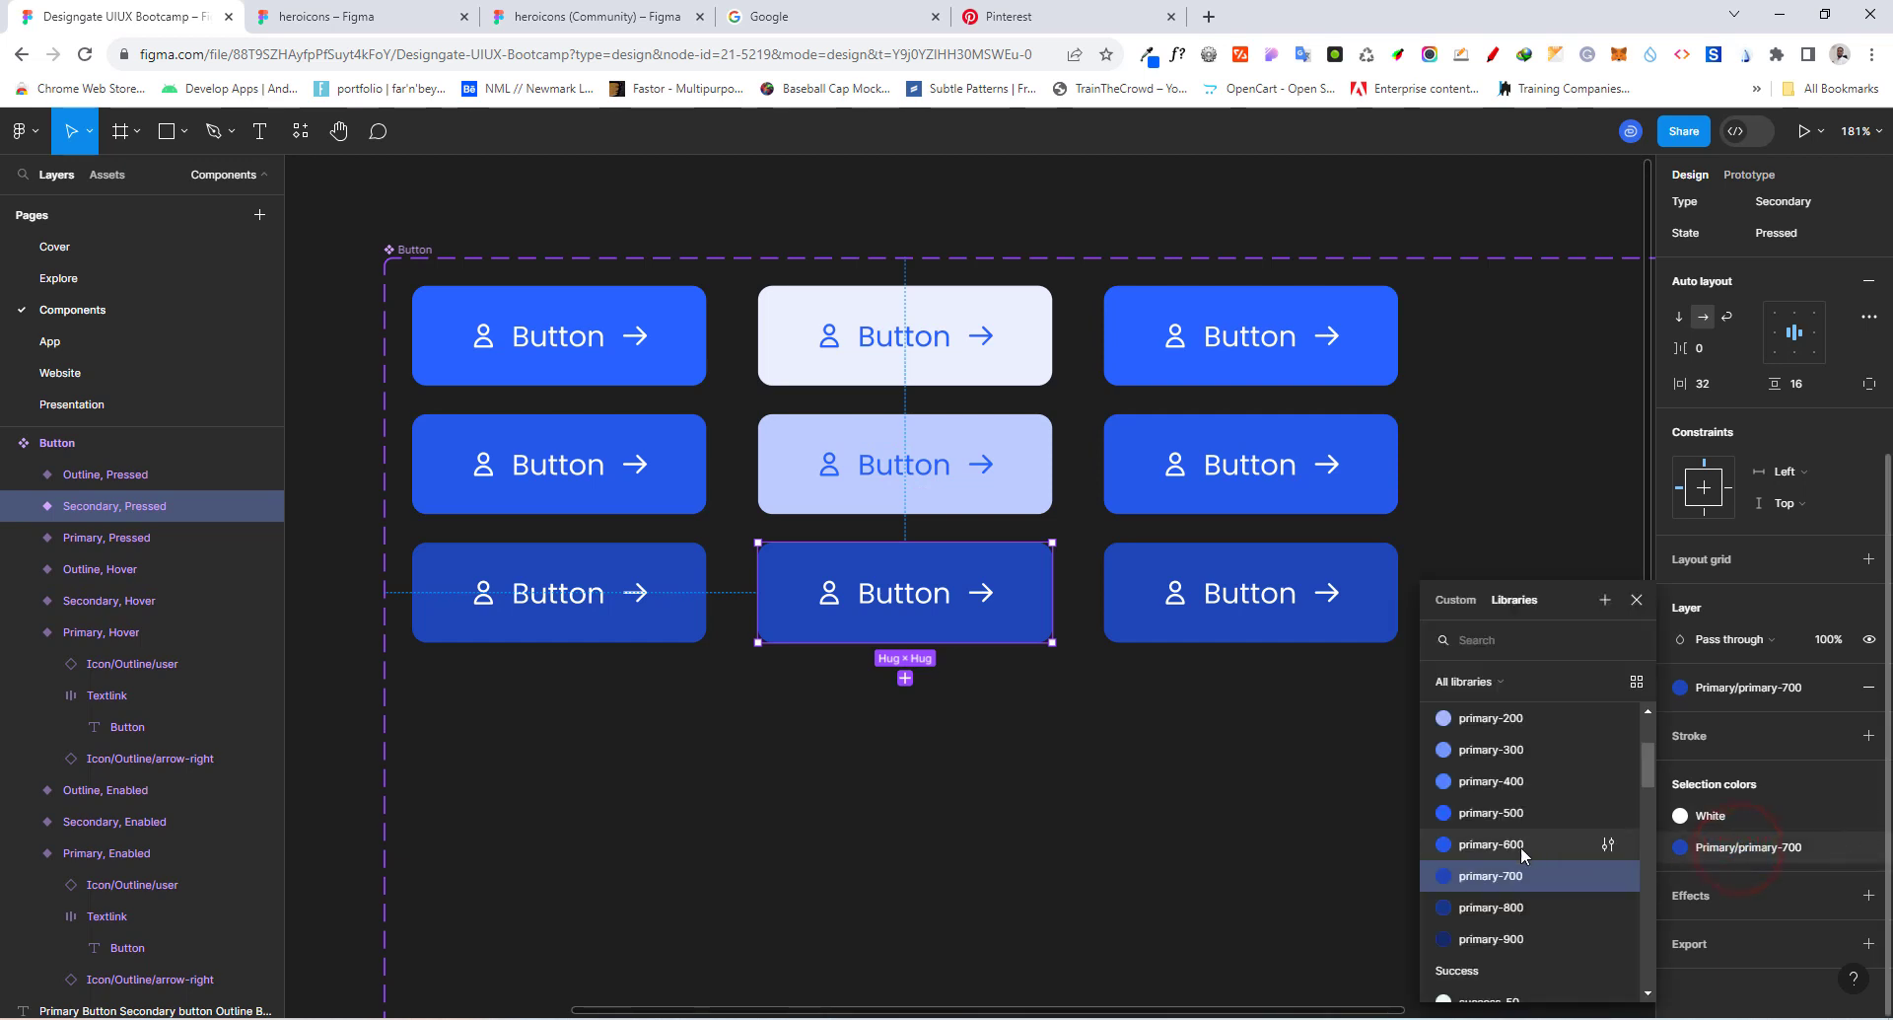
scroll(1521, 846, "up", 2)
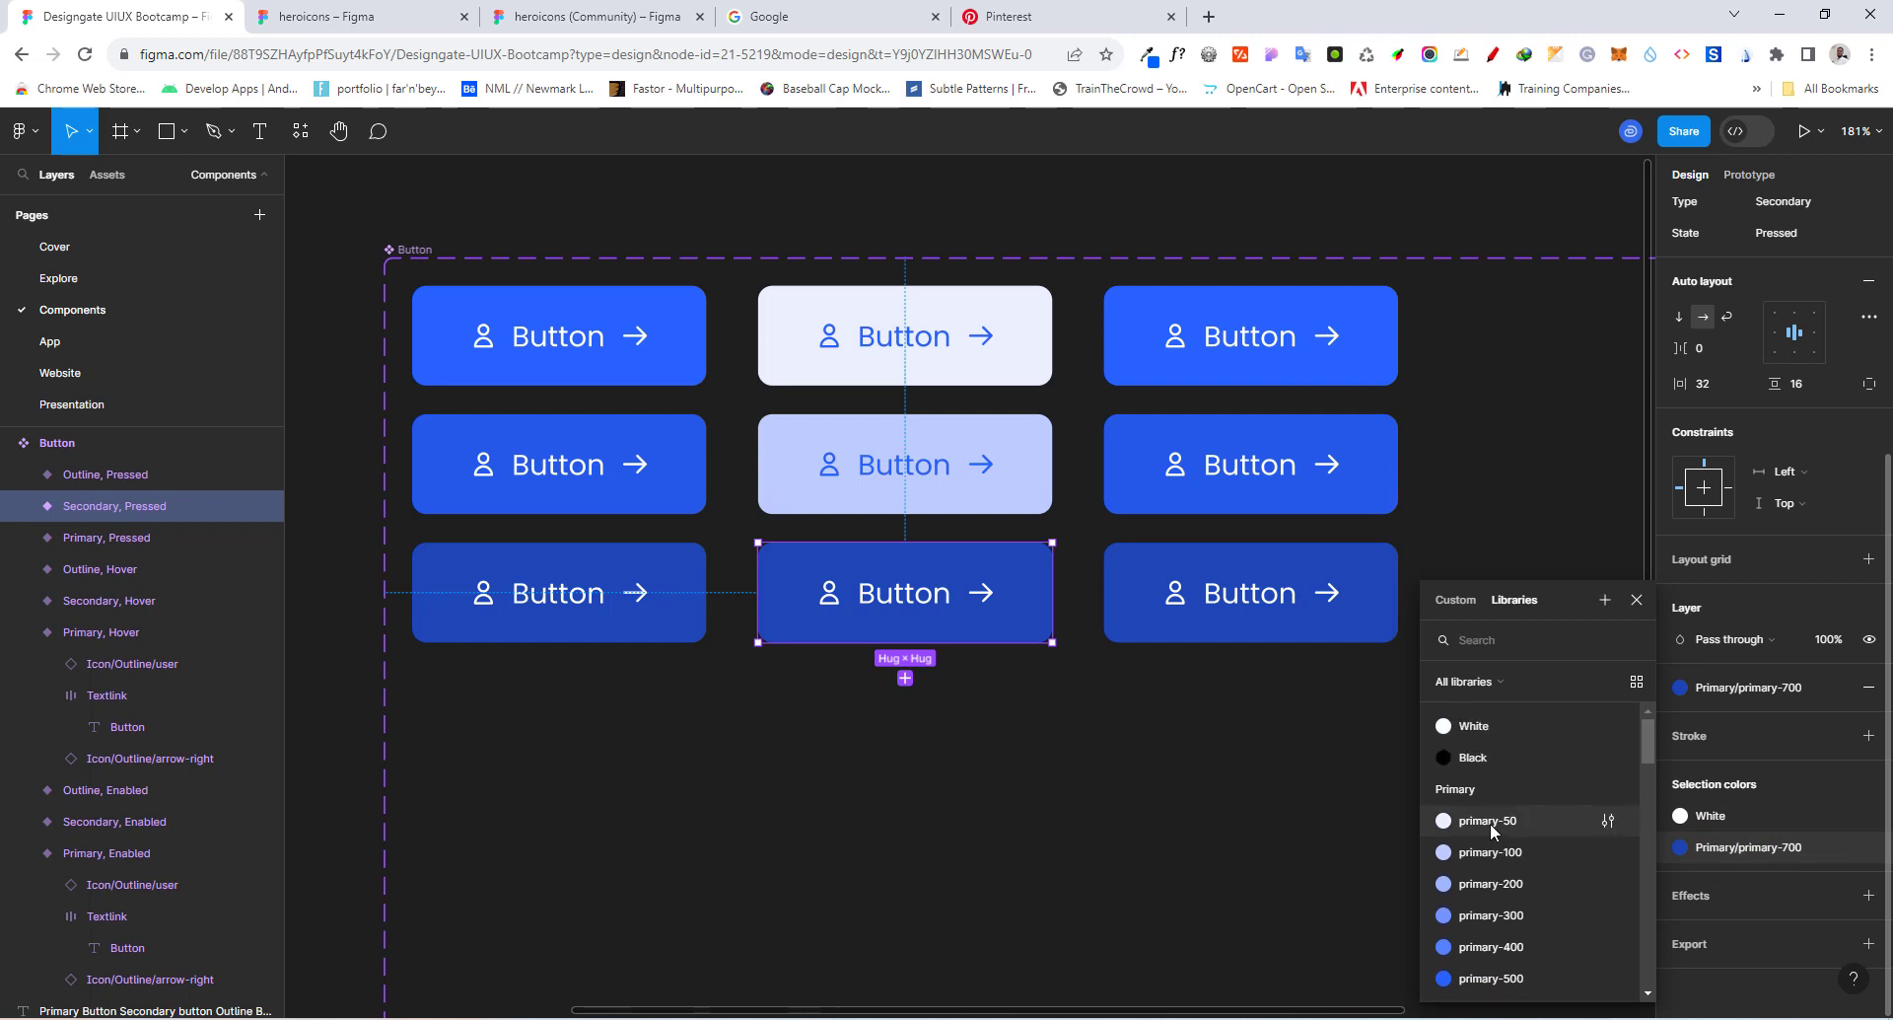
left_click(1489, 823)
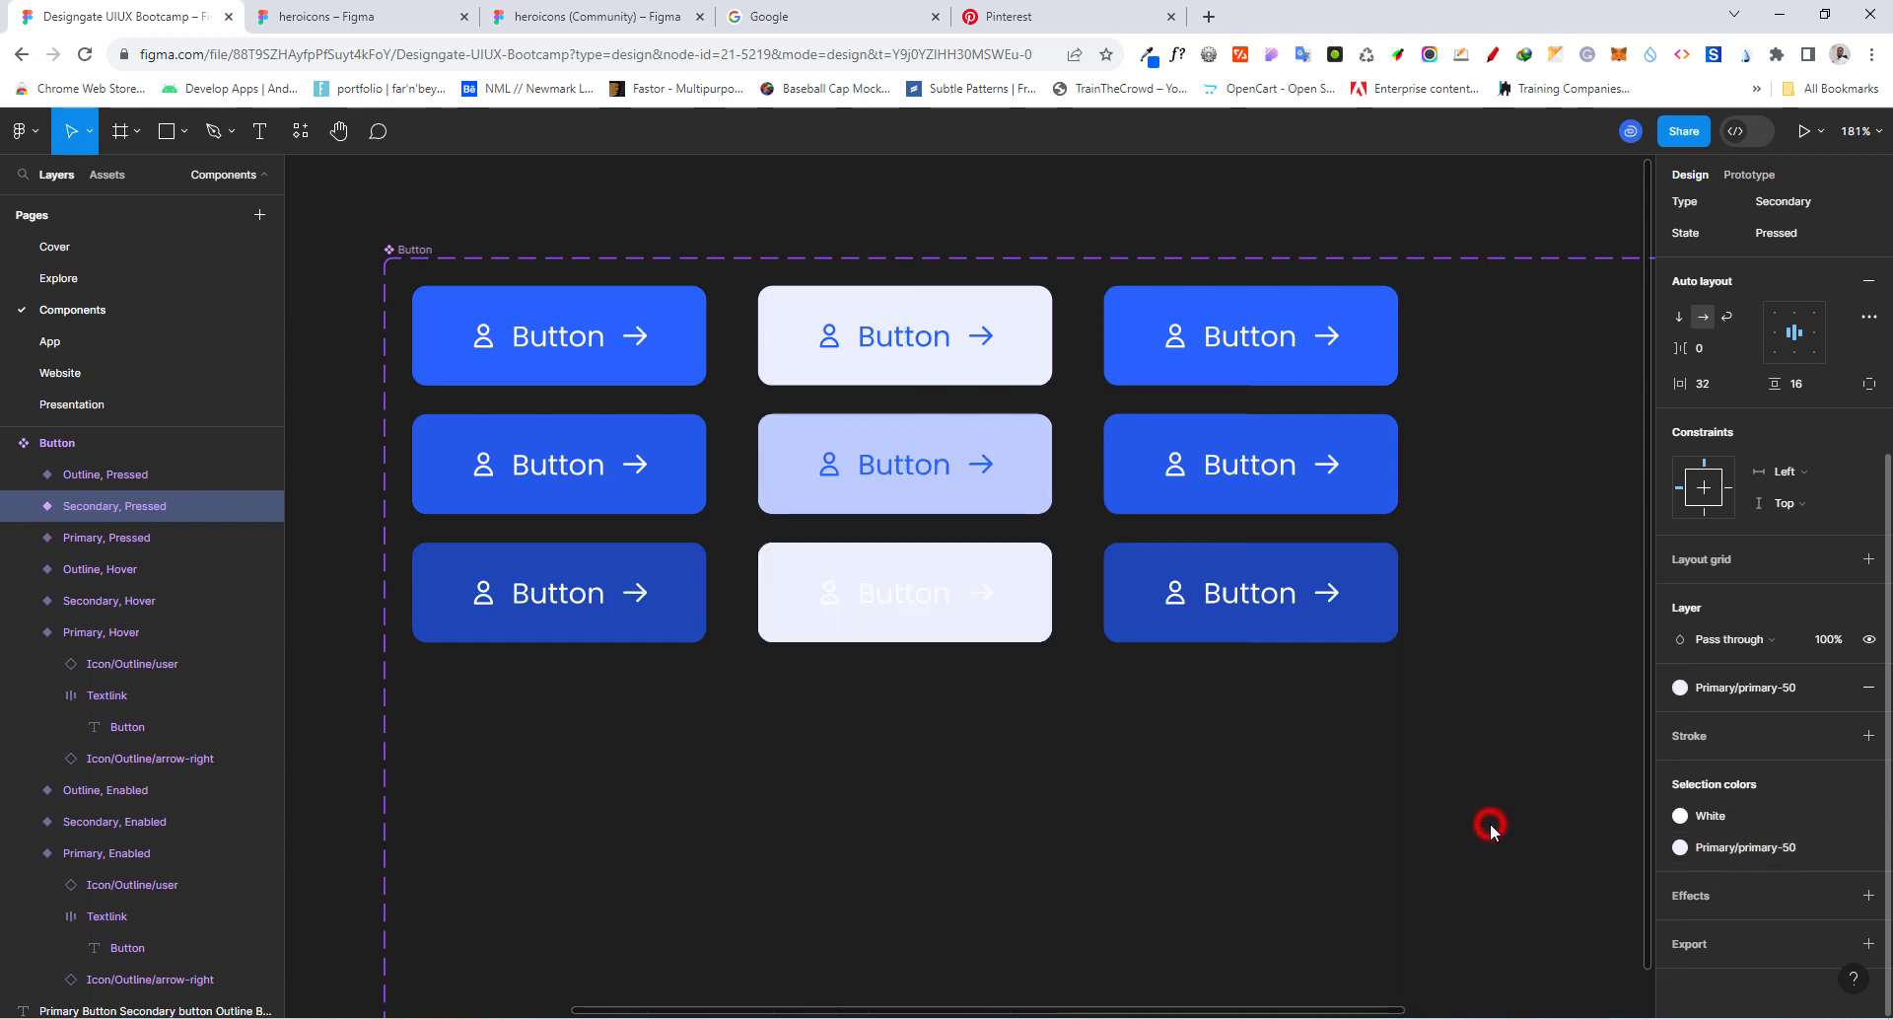
left_click(1730, 818)
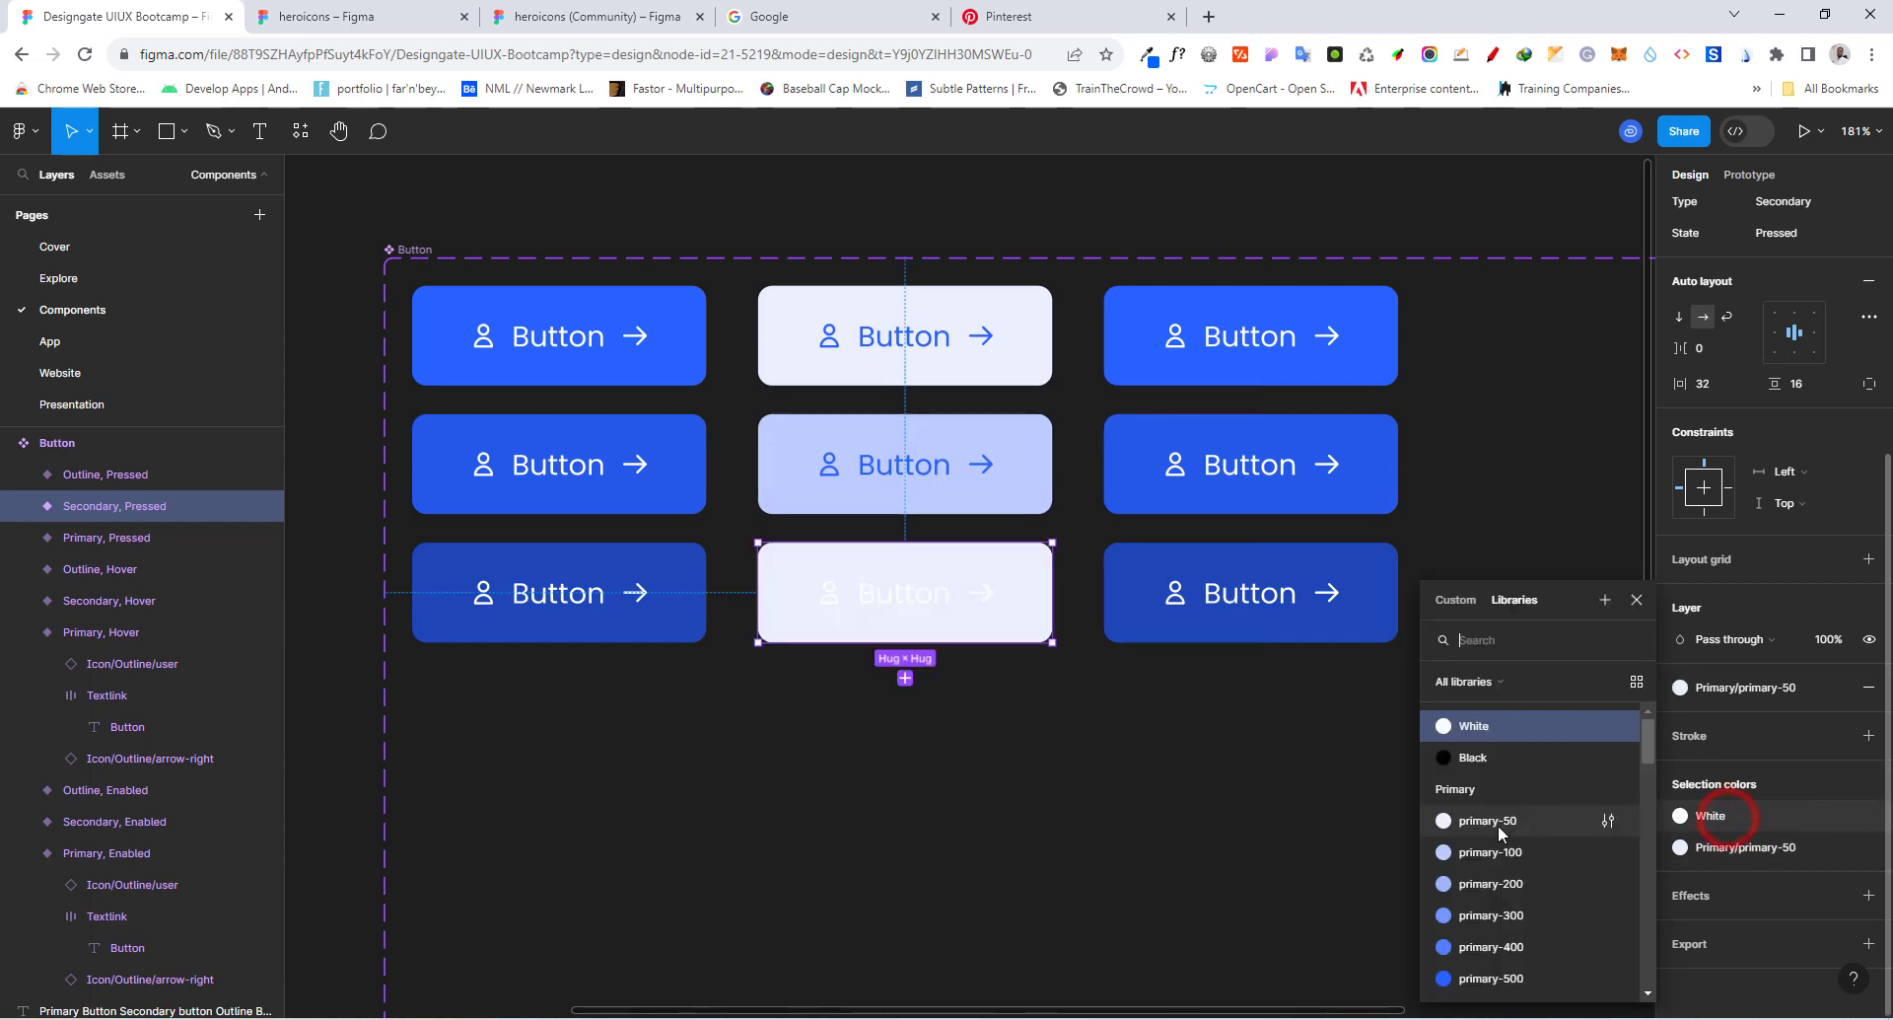
scroll(1491, 867, "down", 2)
left_click(1491, 880)
left_click(1132, 752)
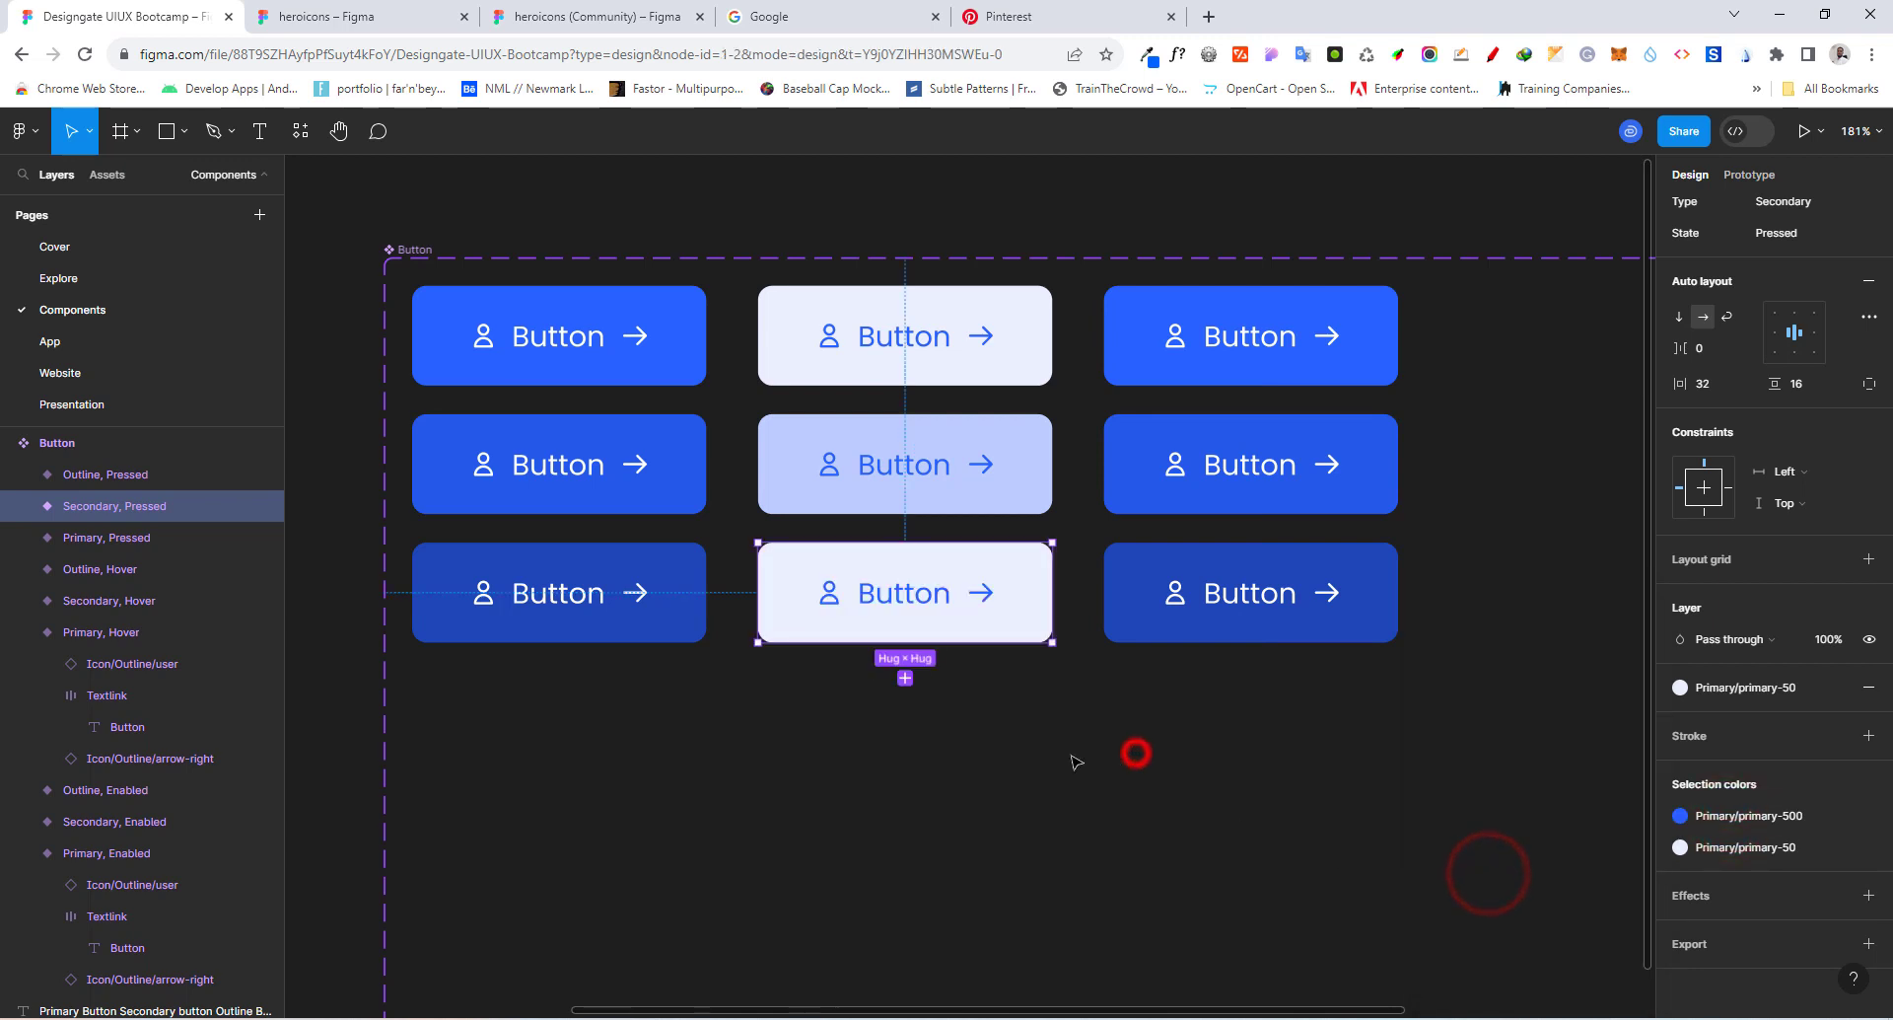
Step: Remove the primary-500 fill from the Outline Enabled variant in the third column
scroll(760, 569, "down", 5)
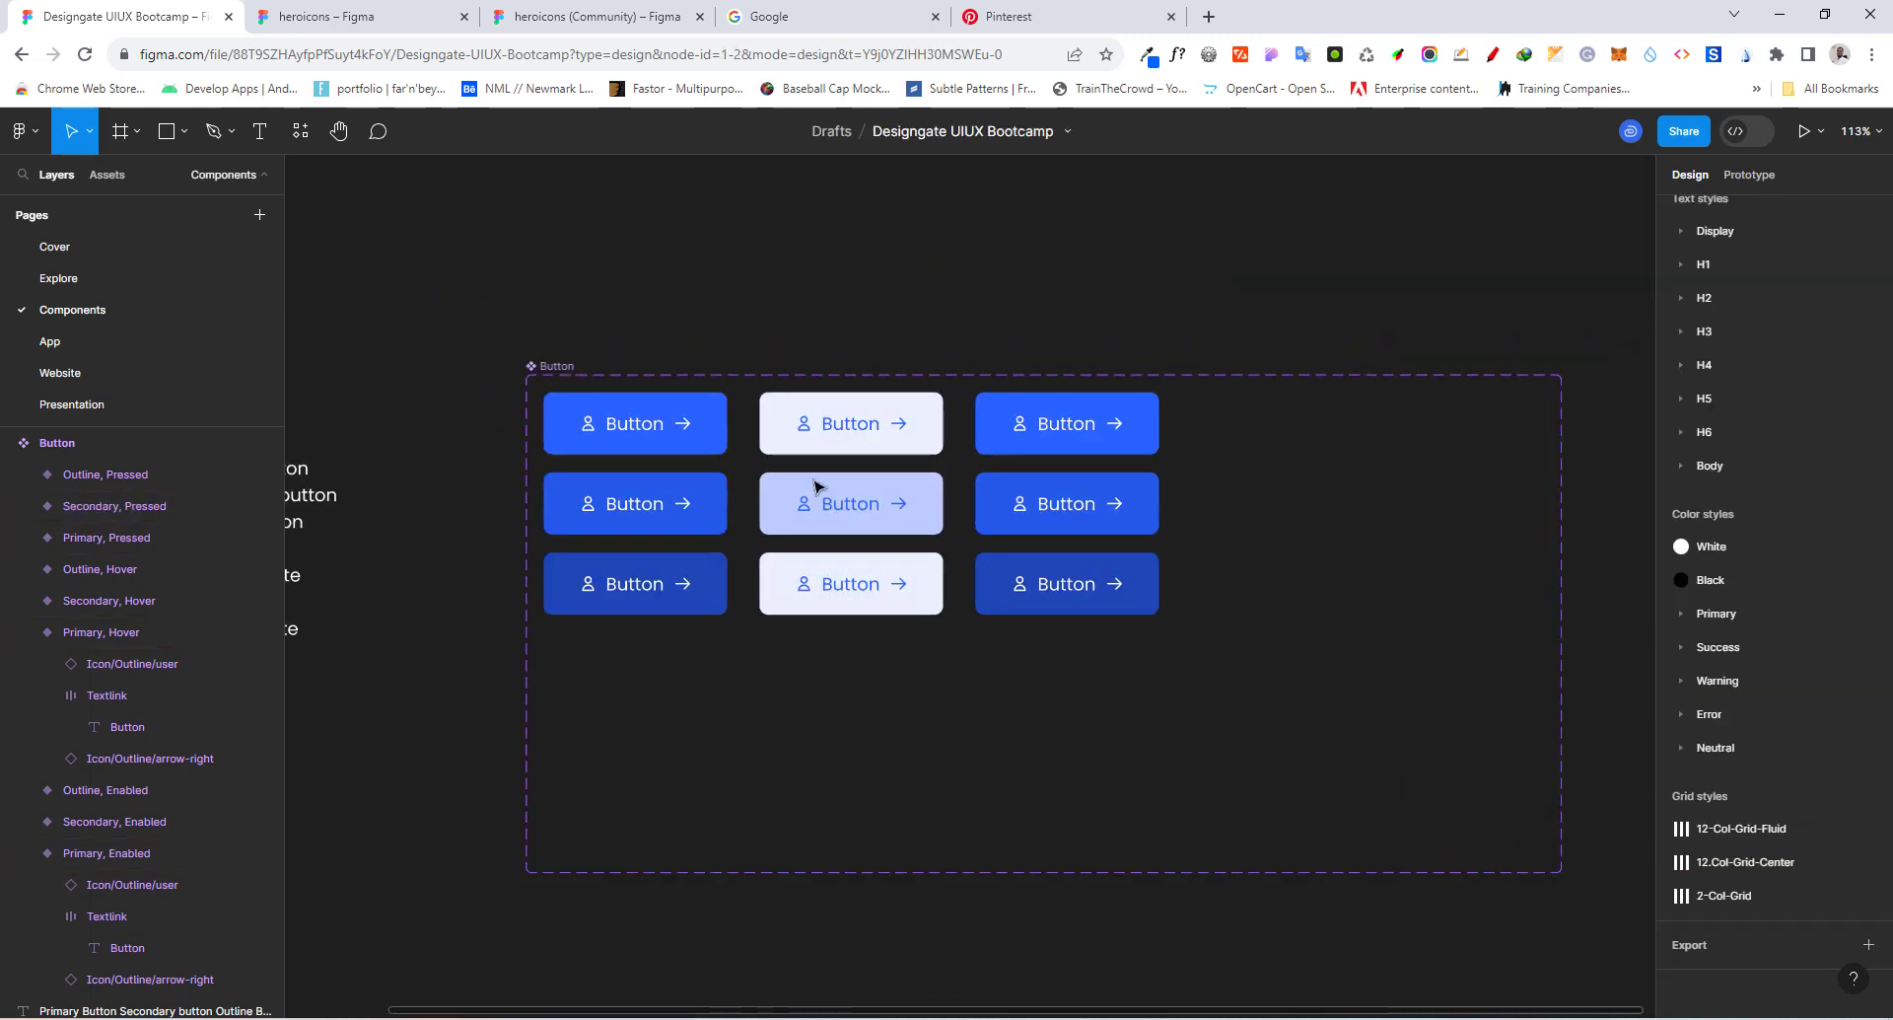
scroll(1043, 541, "down", 1)
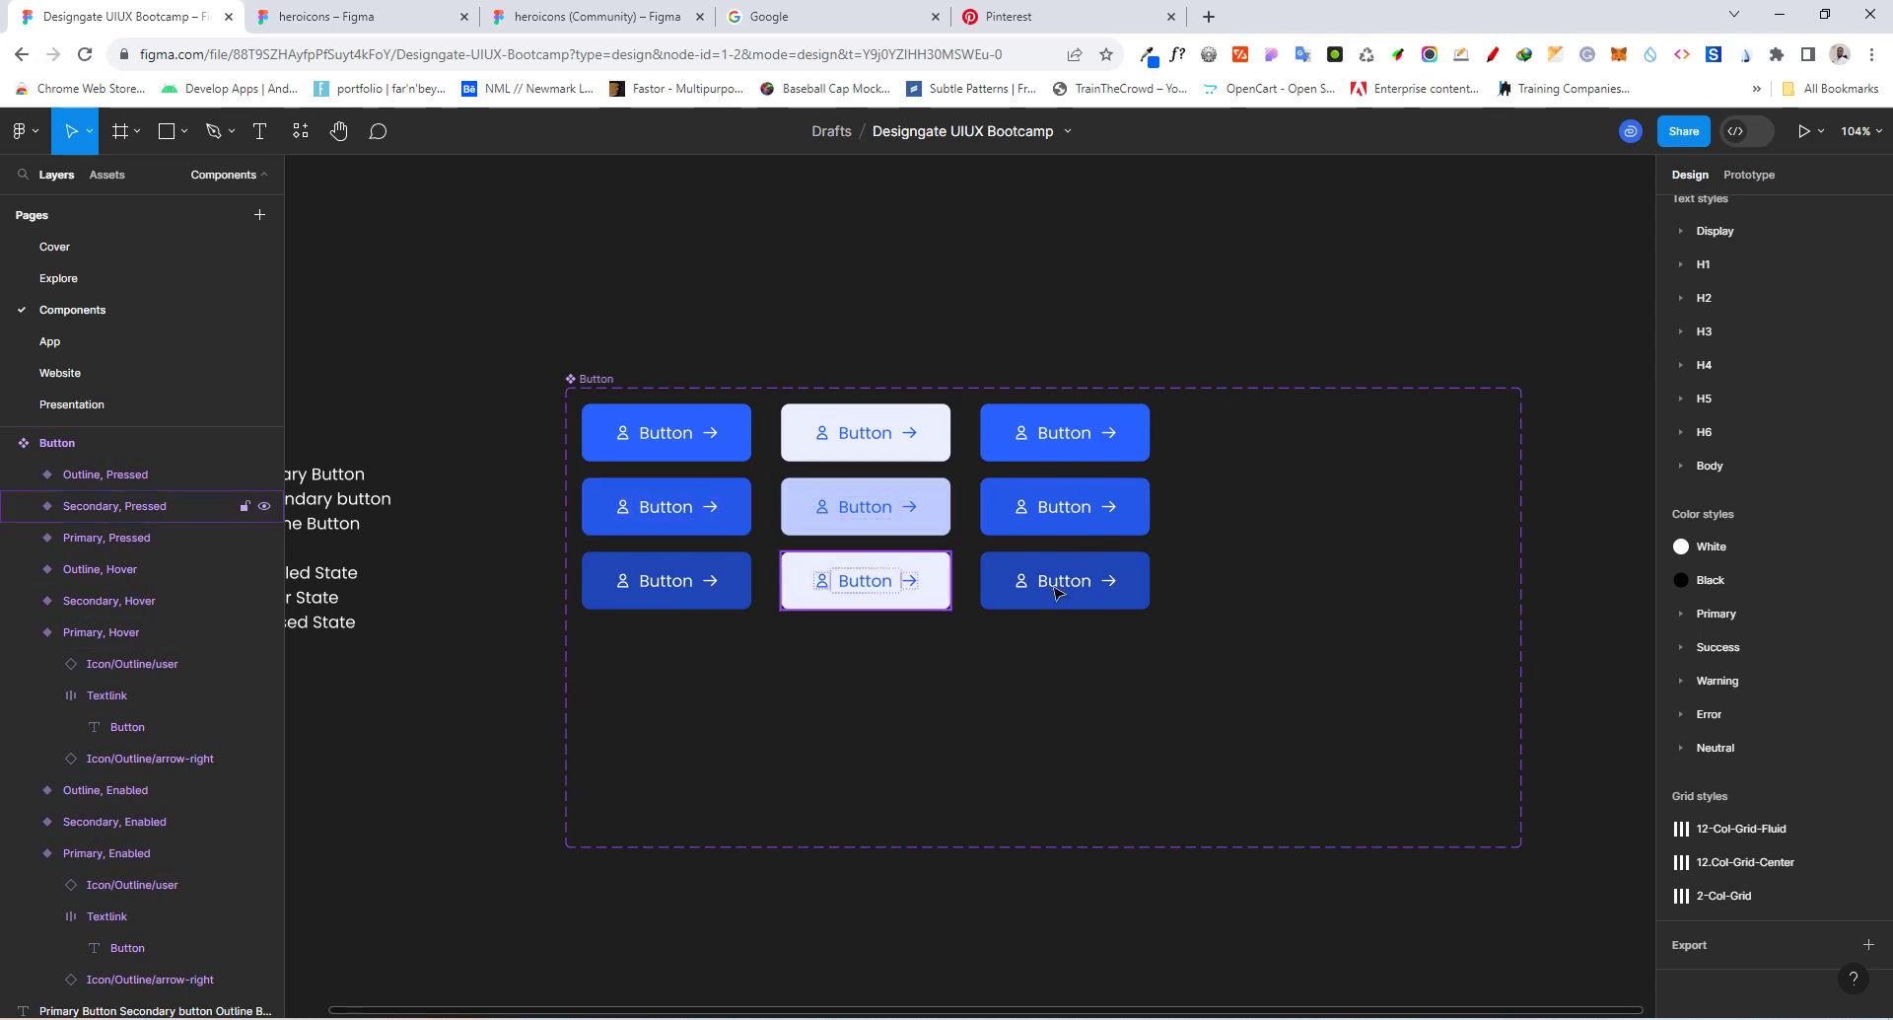
scroll(868, 582, "left", 2)
scroll(1107, 586, "right", 2)
scroll(1102, 552, "up", 5)
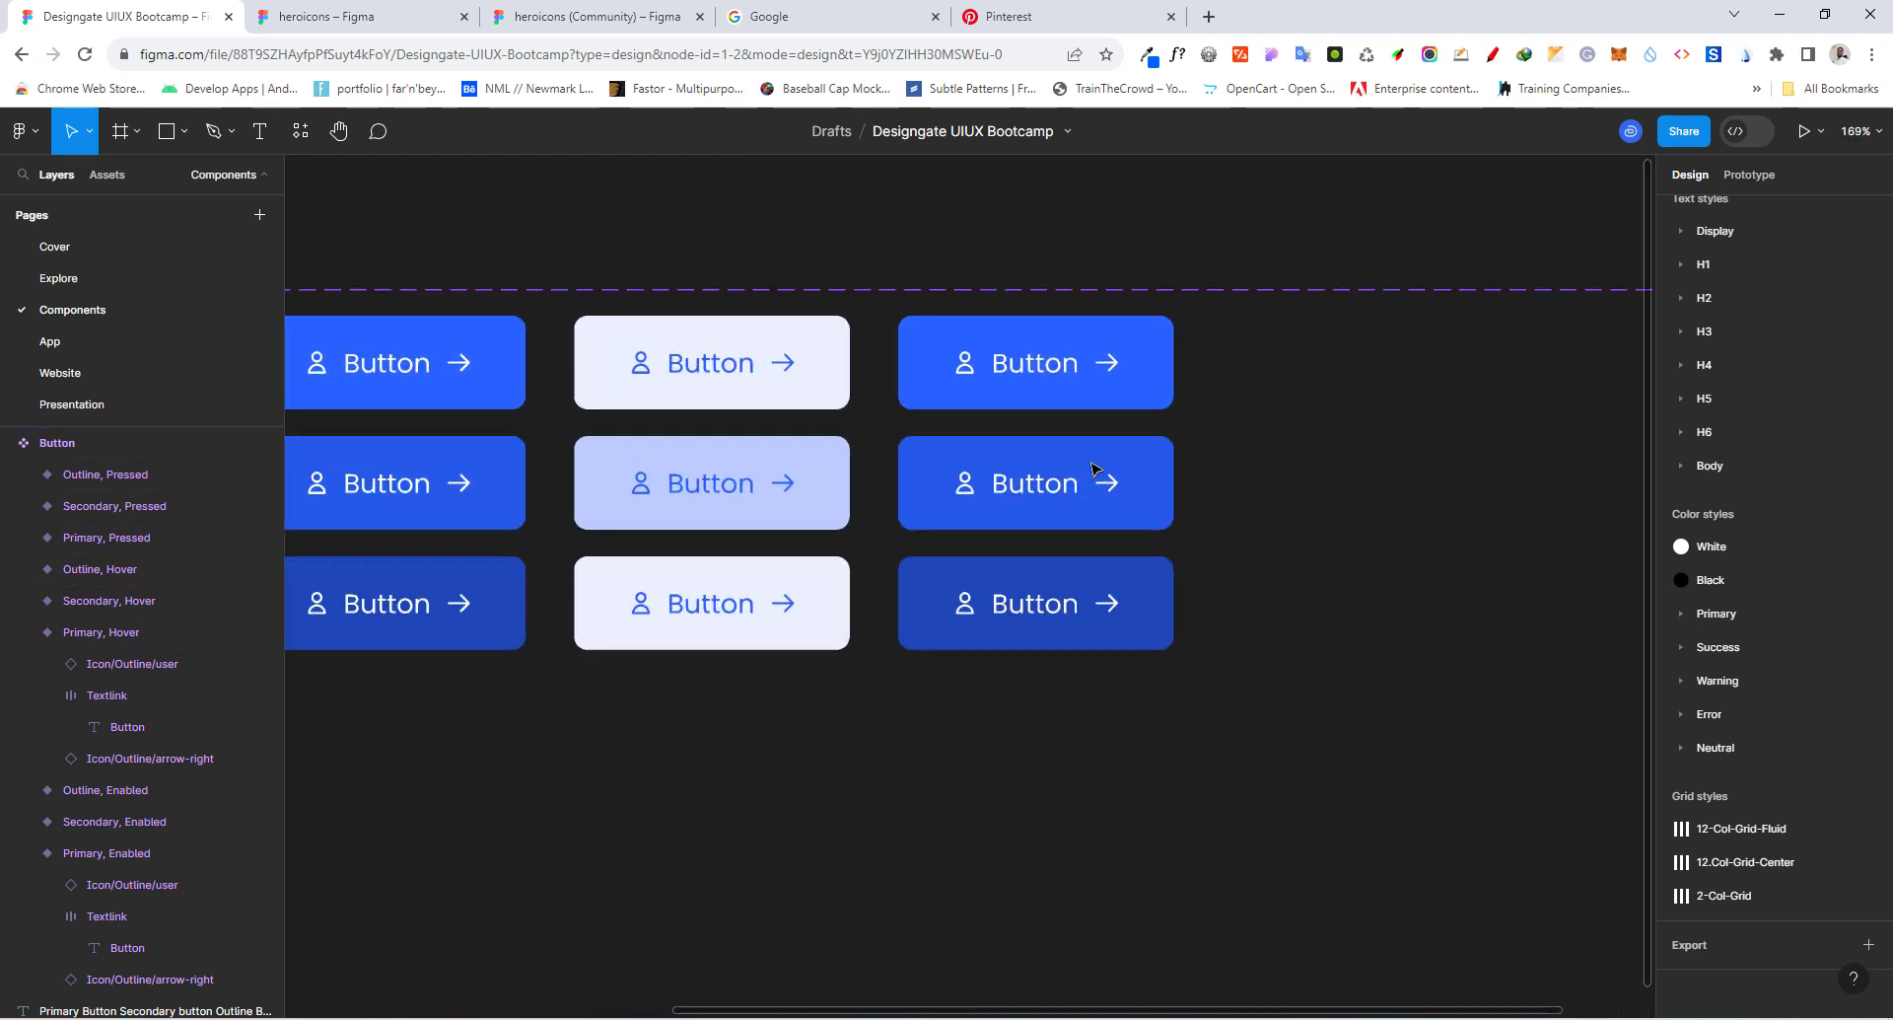
left_click(1131, 397)
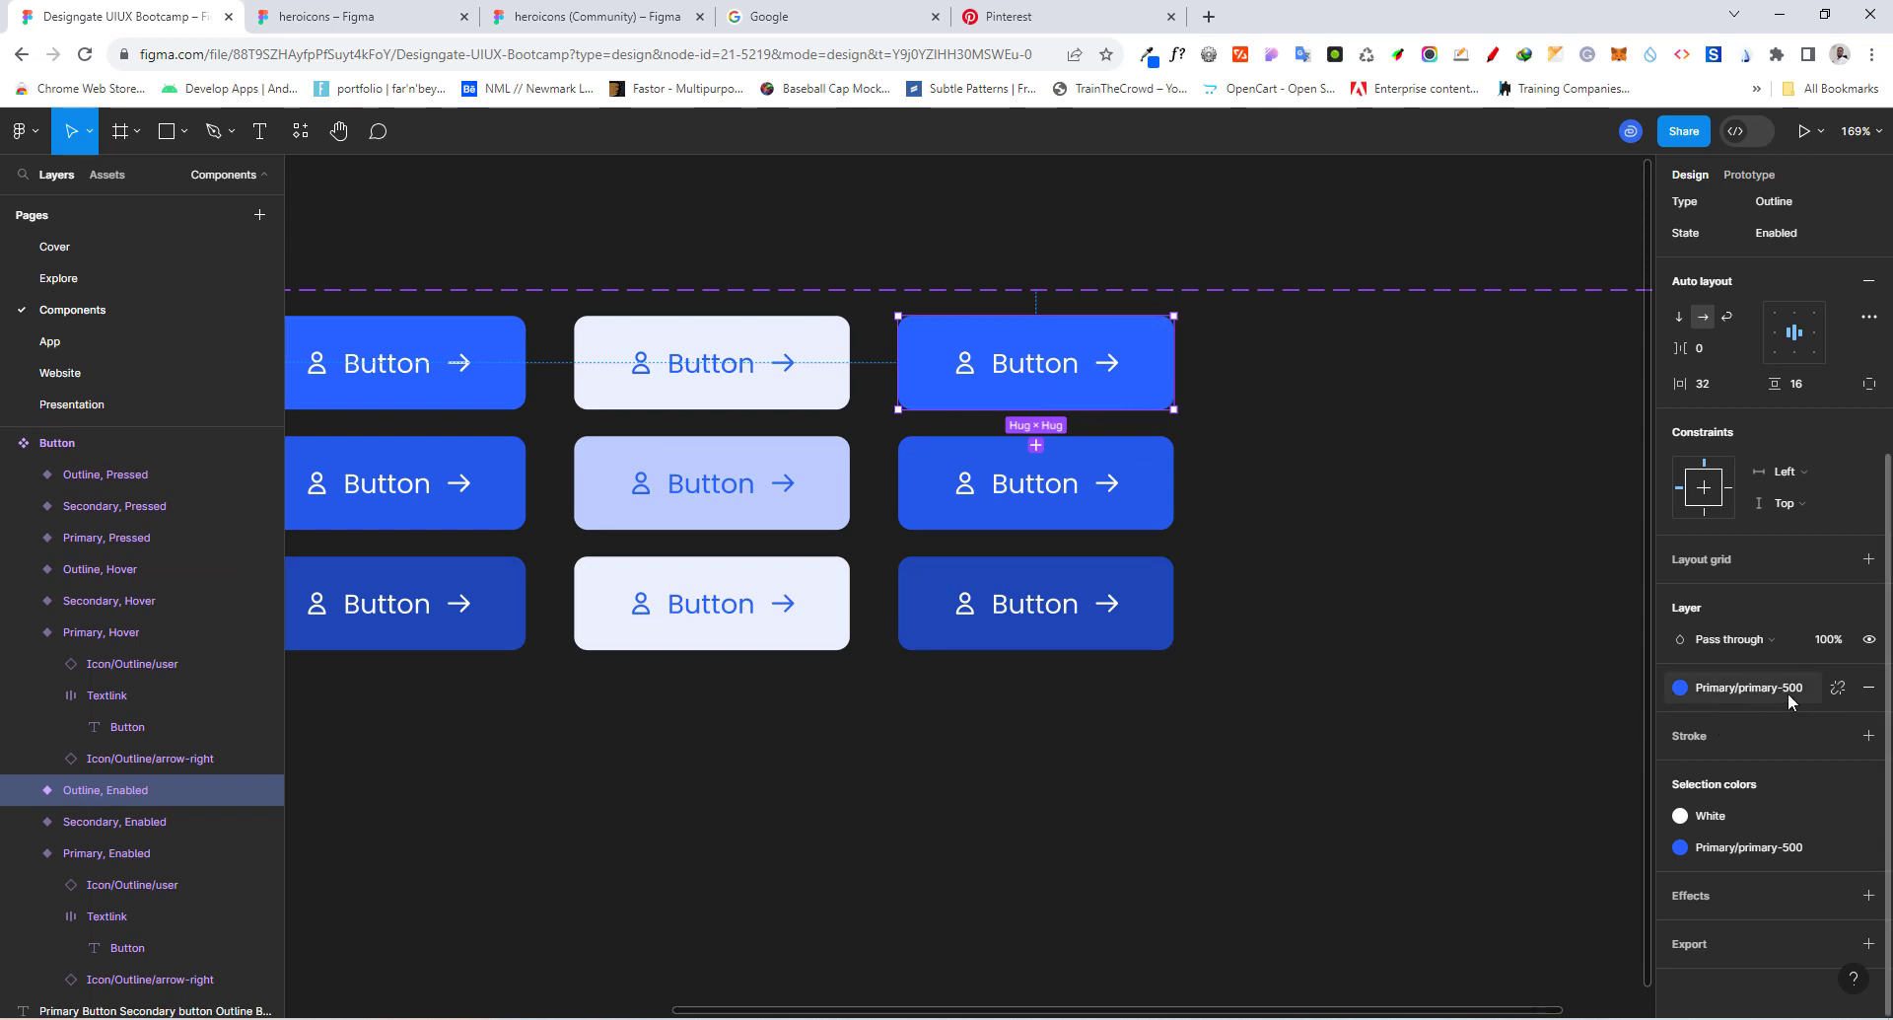
left_click(1861, 688)
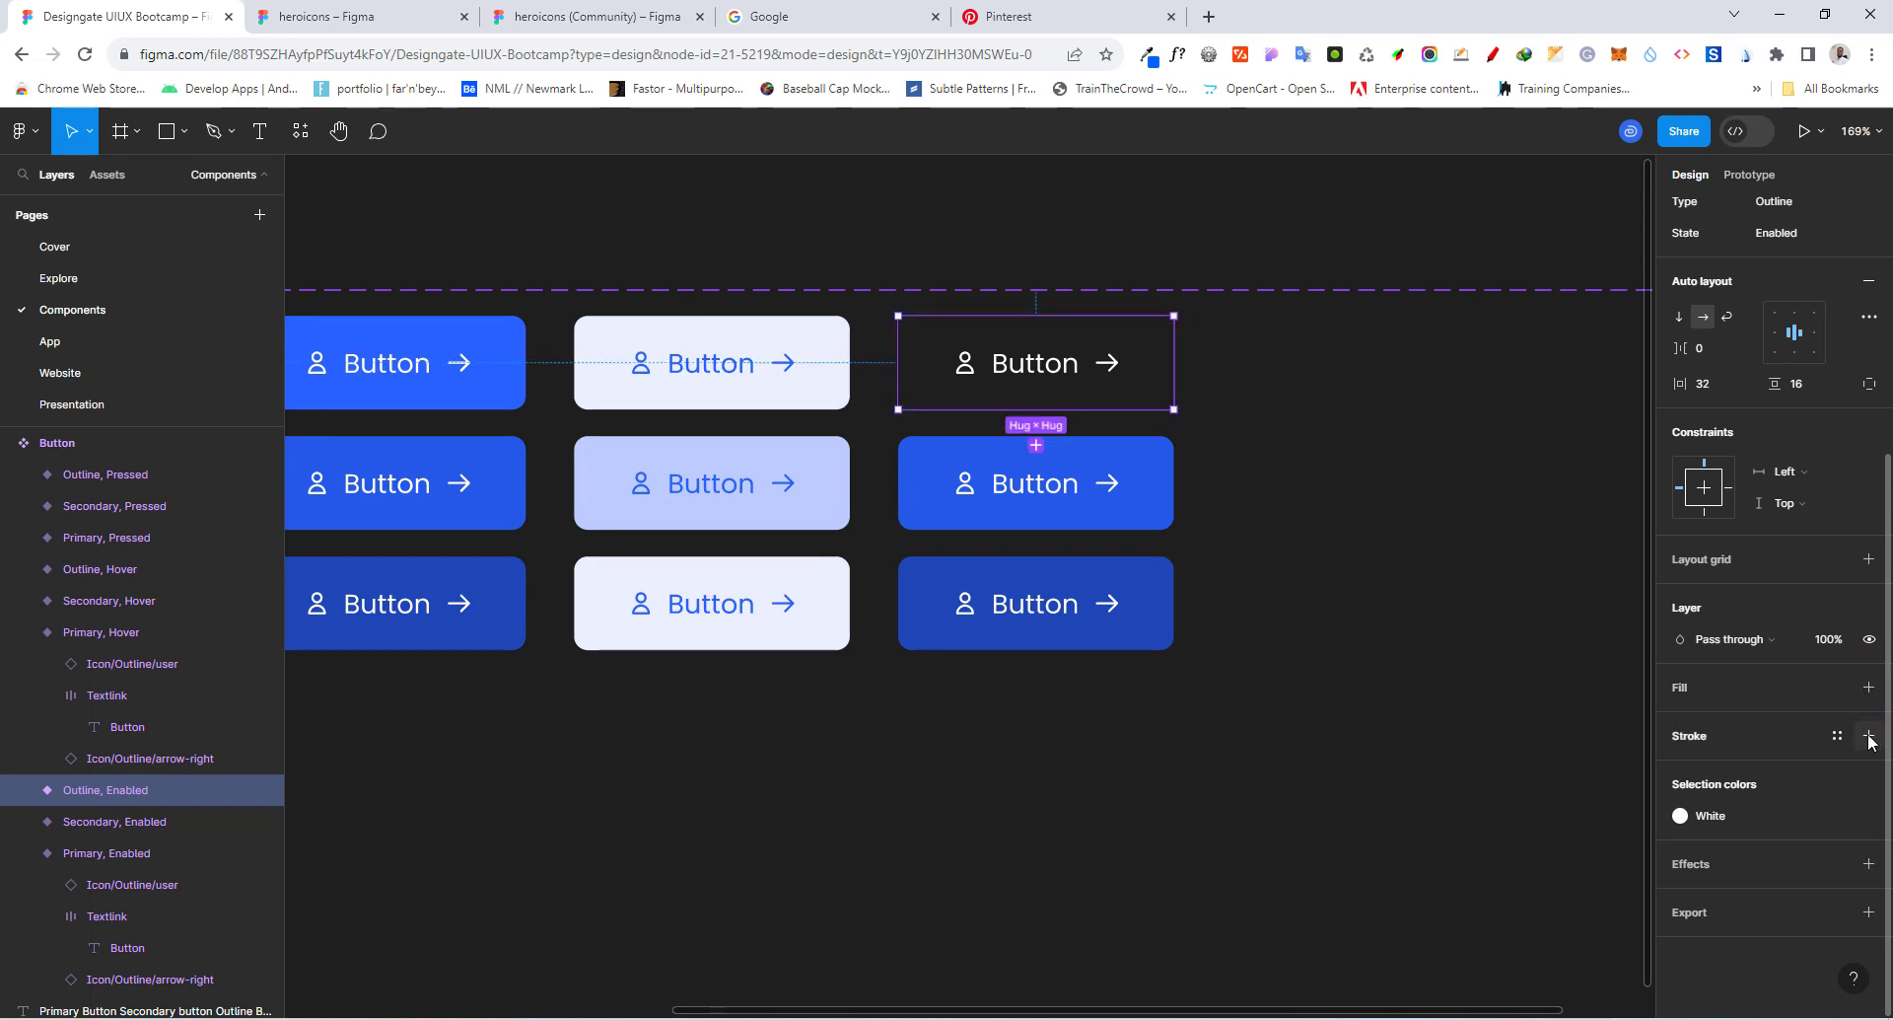
Step: Add a primary-500 stroke to the Outline Enabled variant and set its icons and label to the primary-500 color style
left_click(1868, 736)
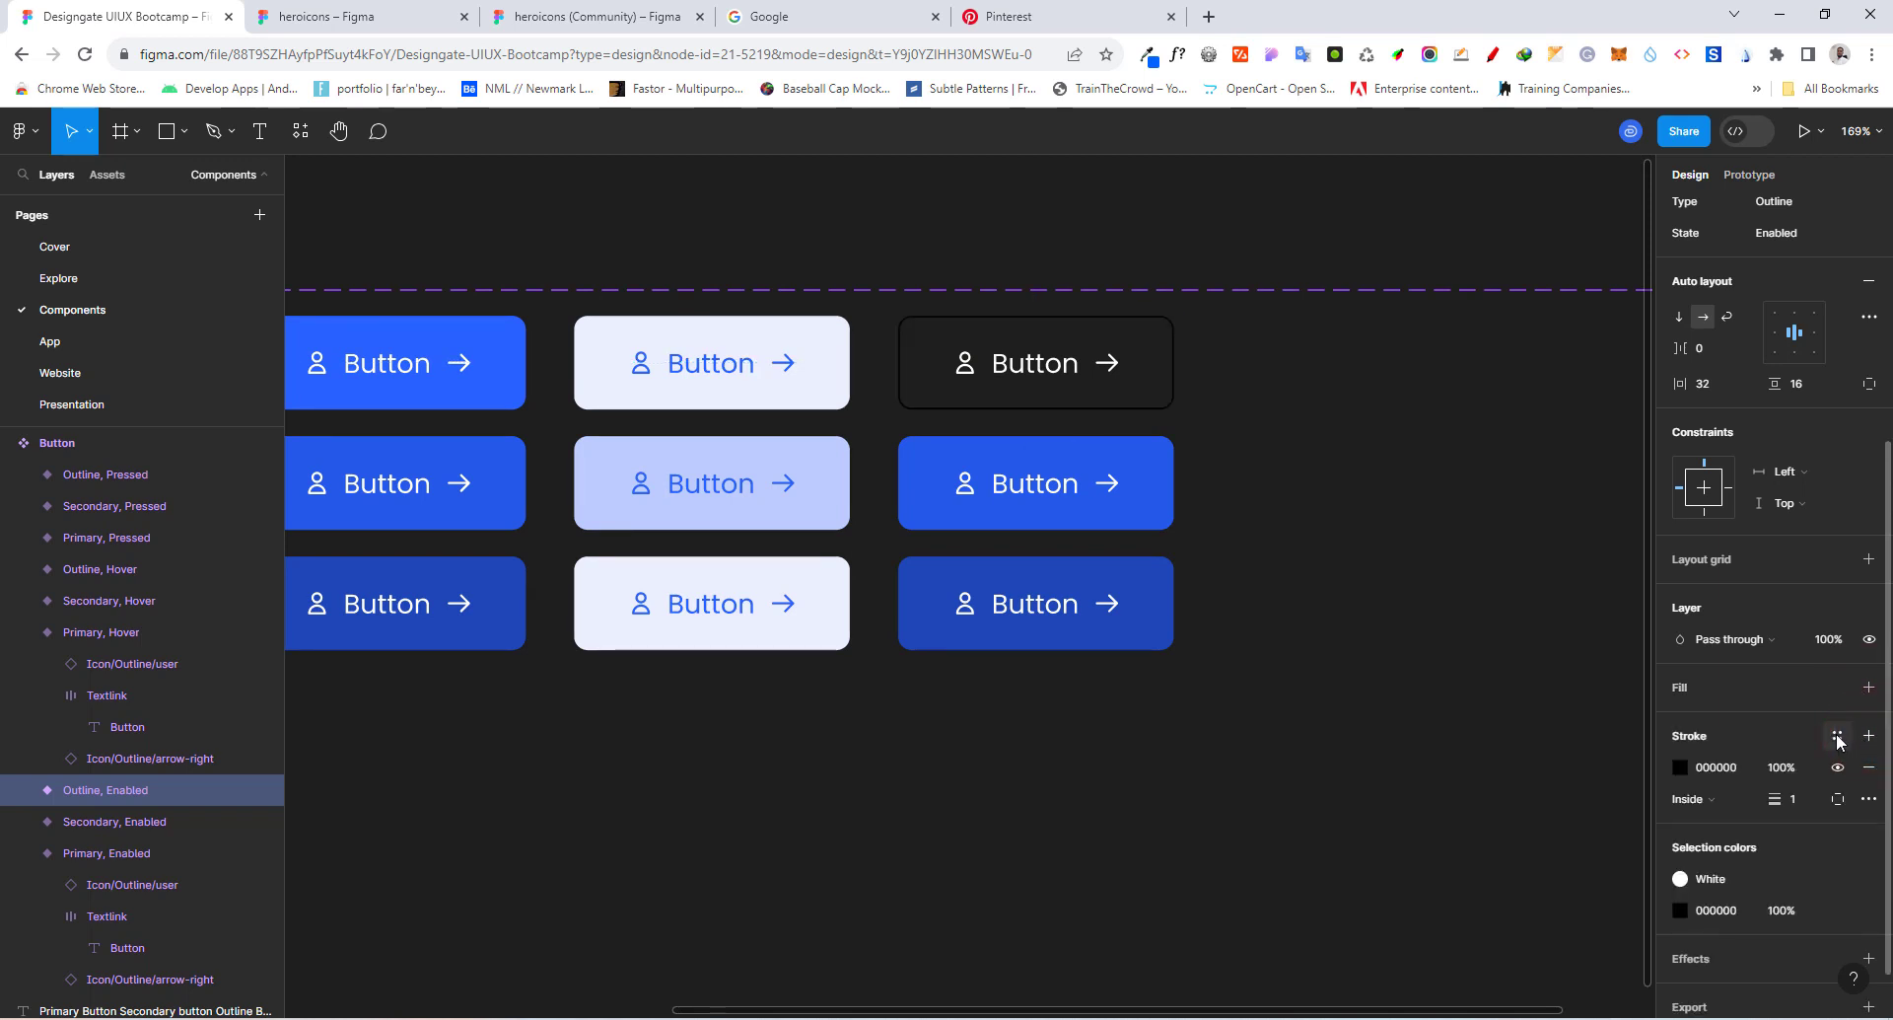
left_click(1838, 737)
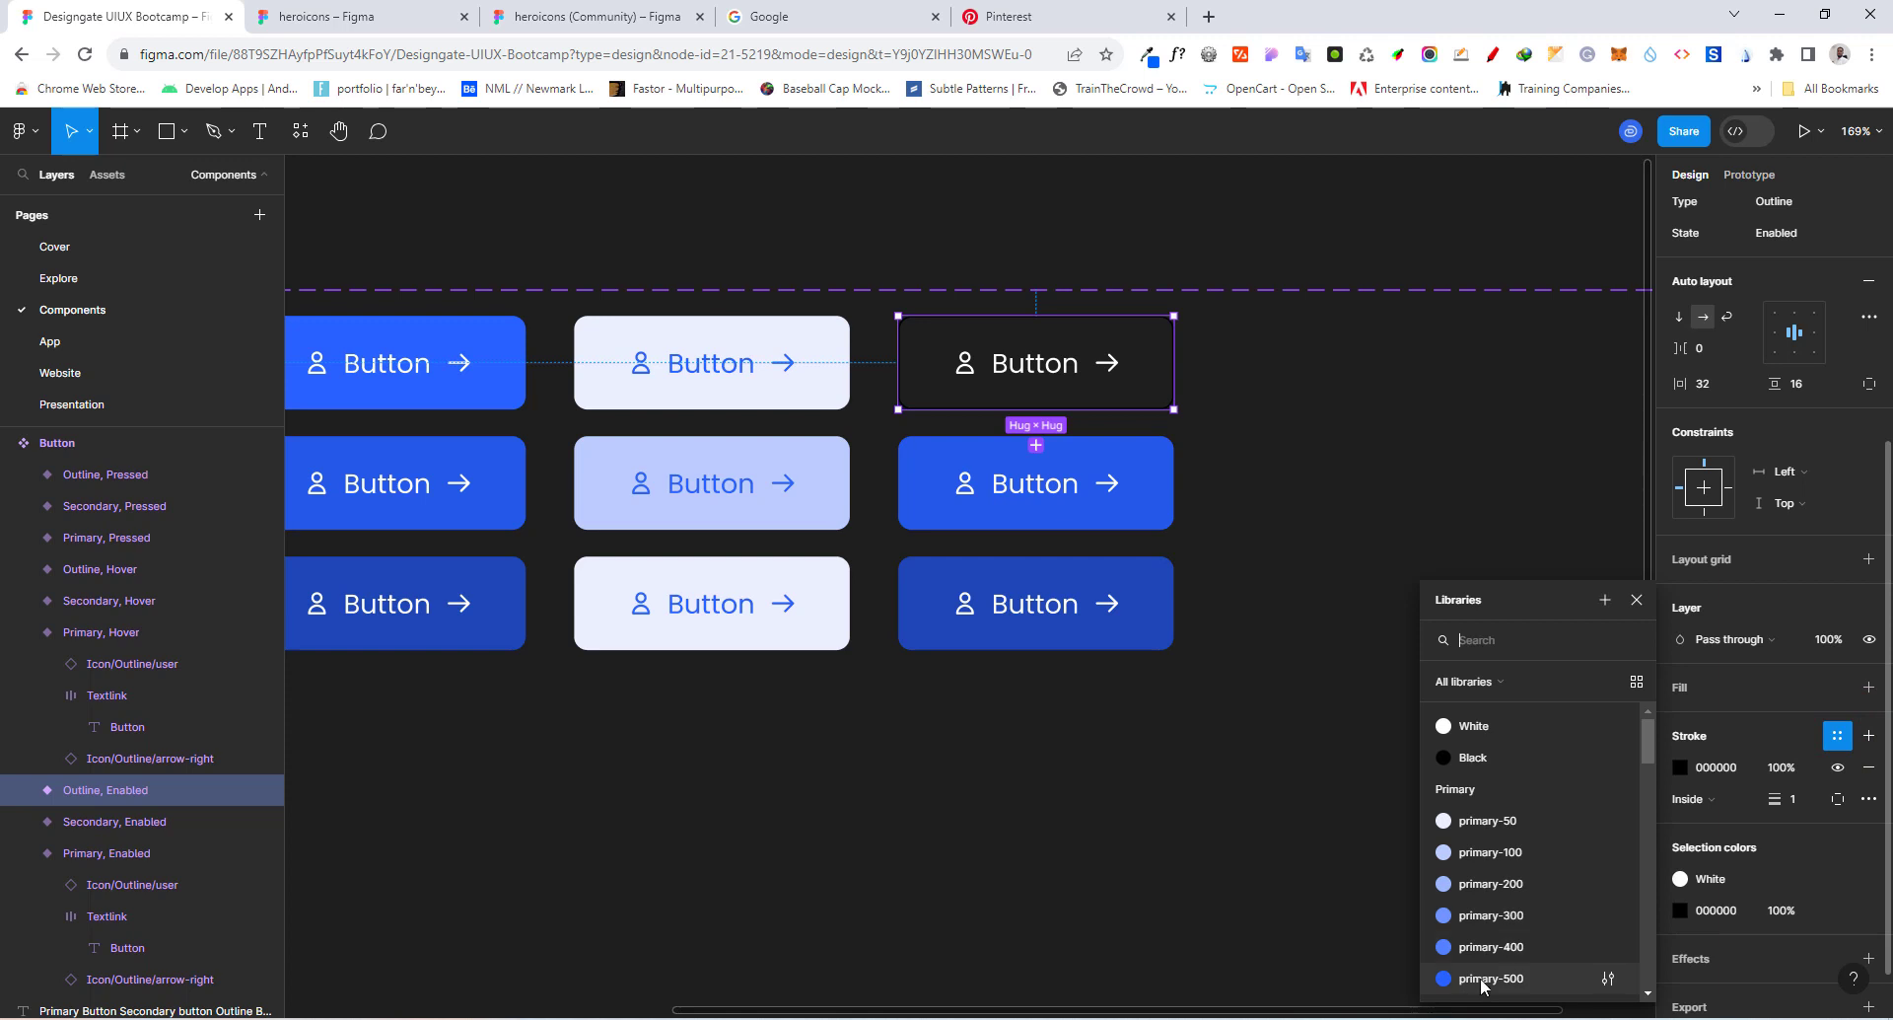
left_click(1482, 979)
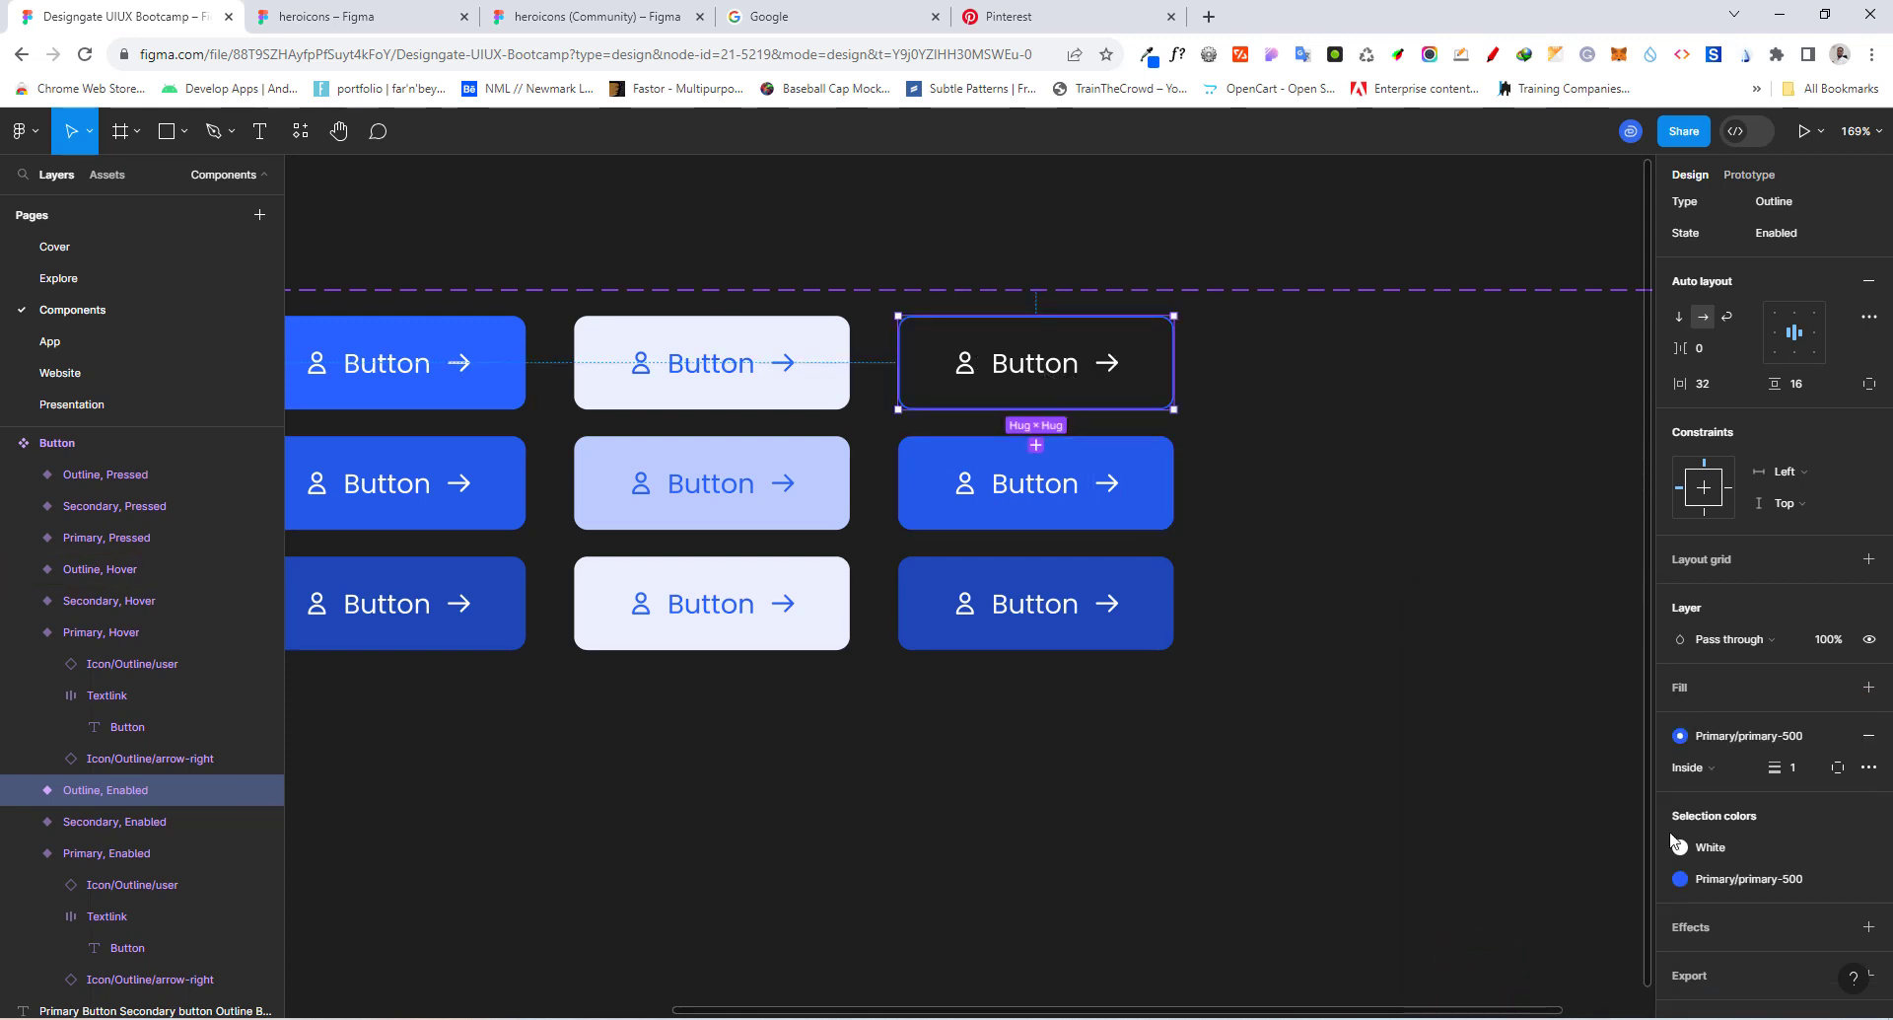
left_click(1730, 848)
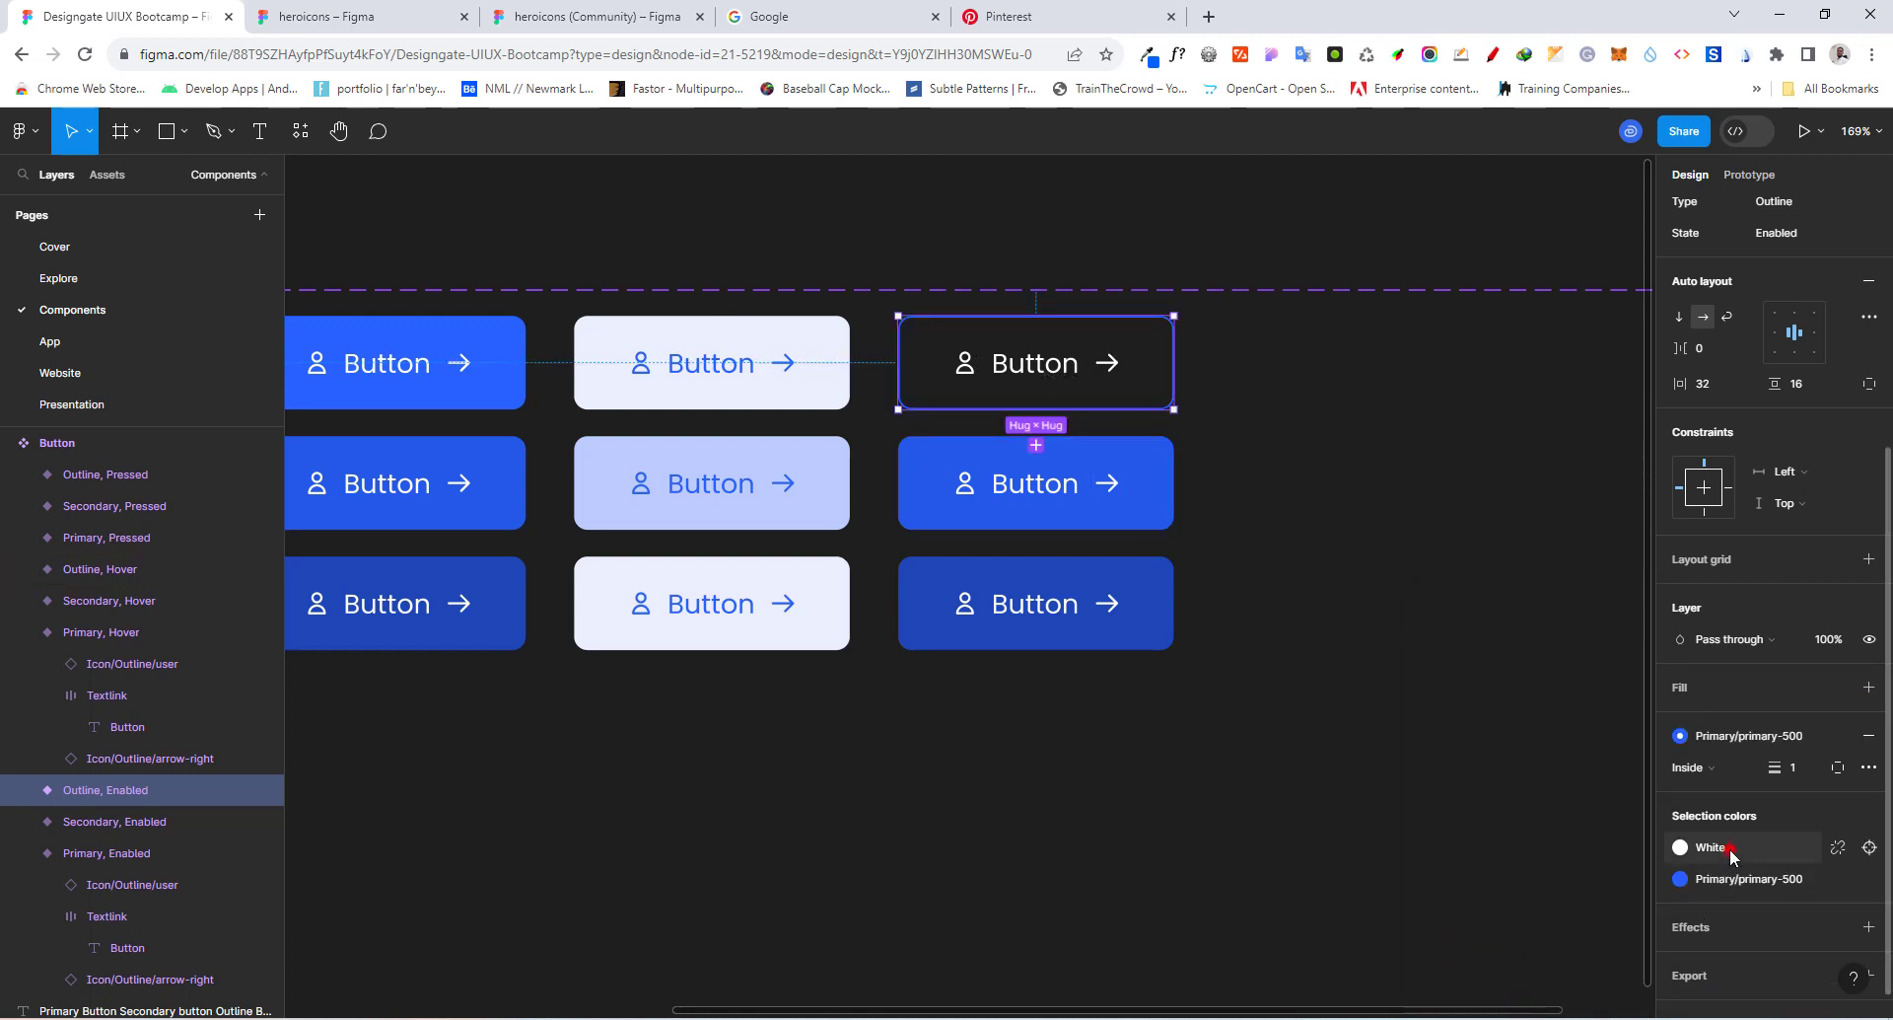
left_click(1503, 976)
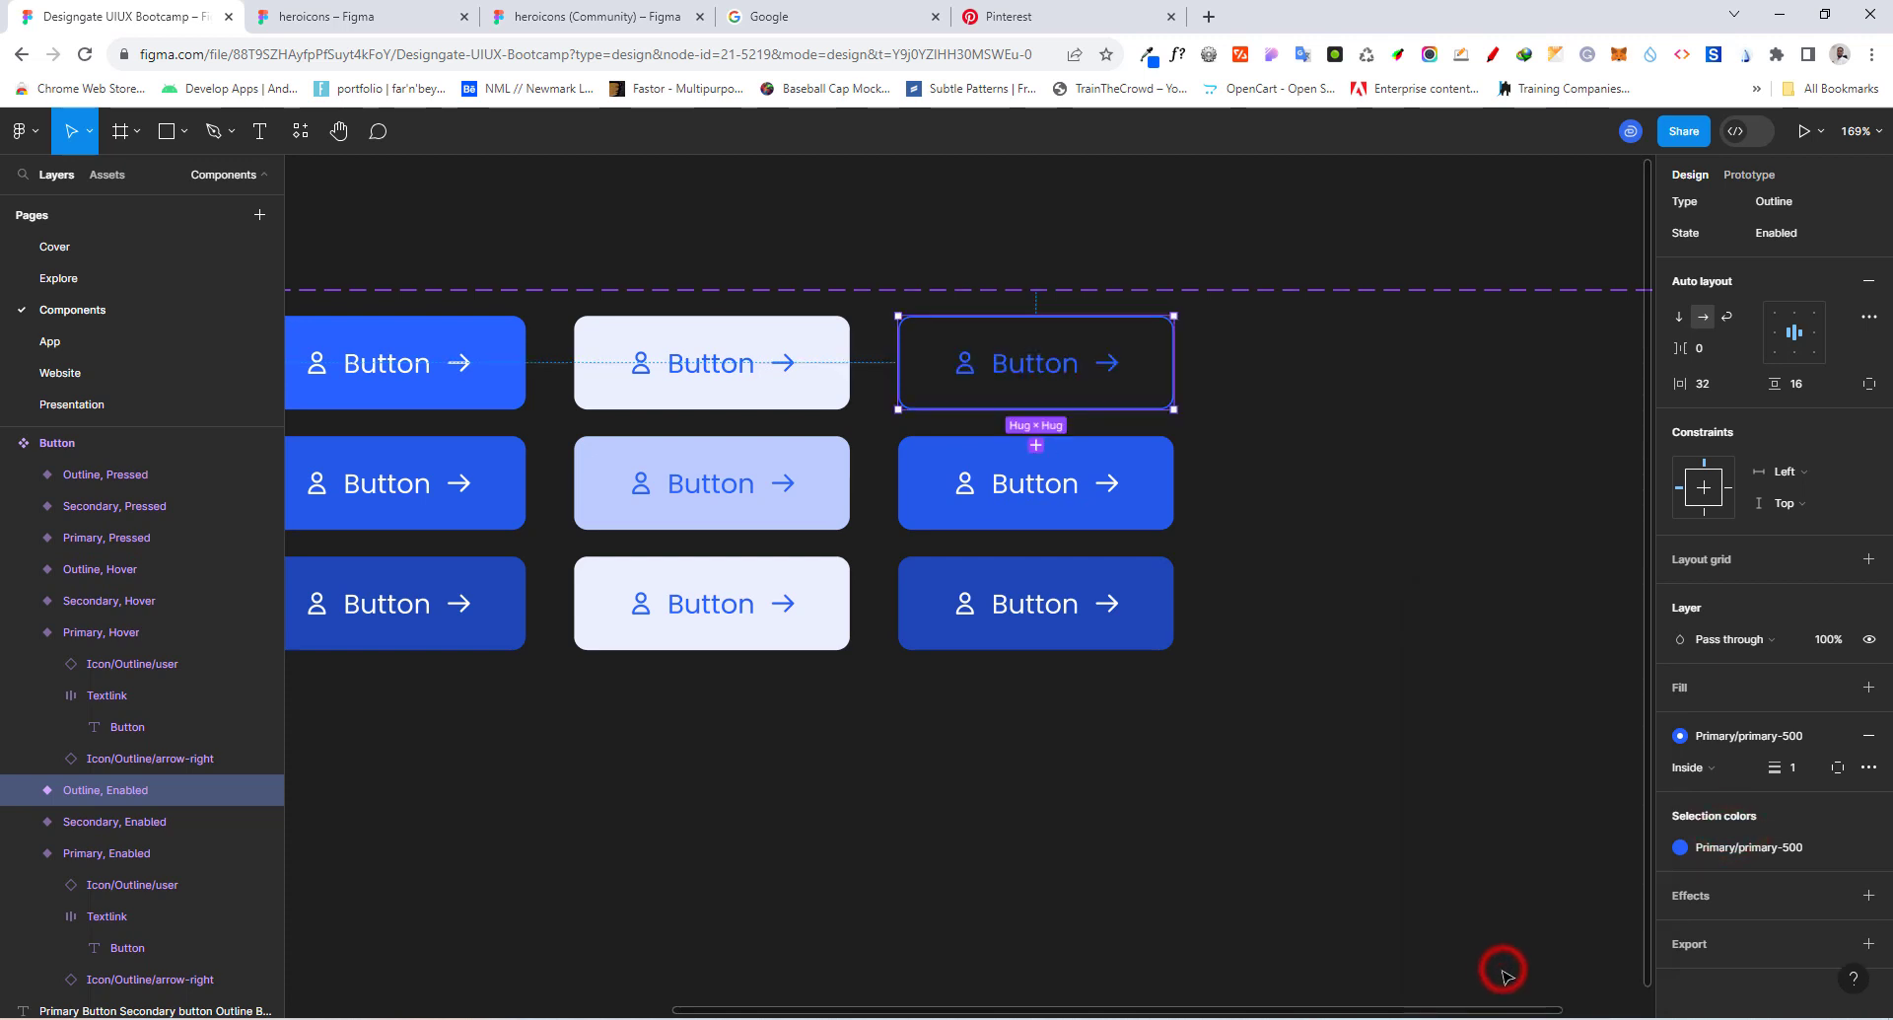
Step: Replace the Outline Hover variant's fill with a primary-600 stroke and set its icons and label to primary-600
left_click(1159, 506)
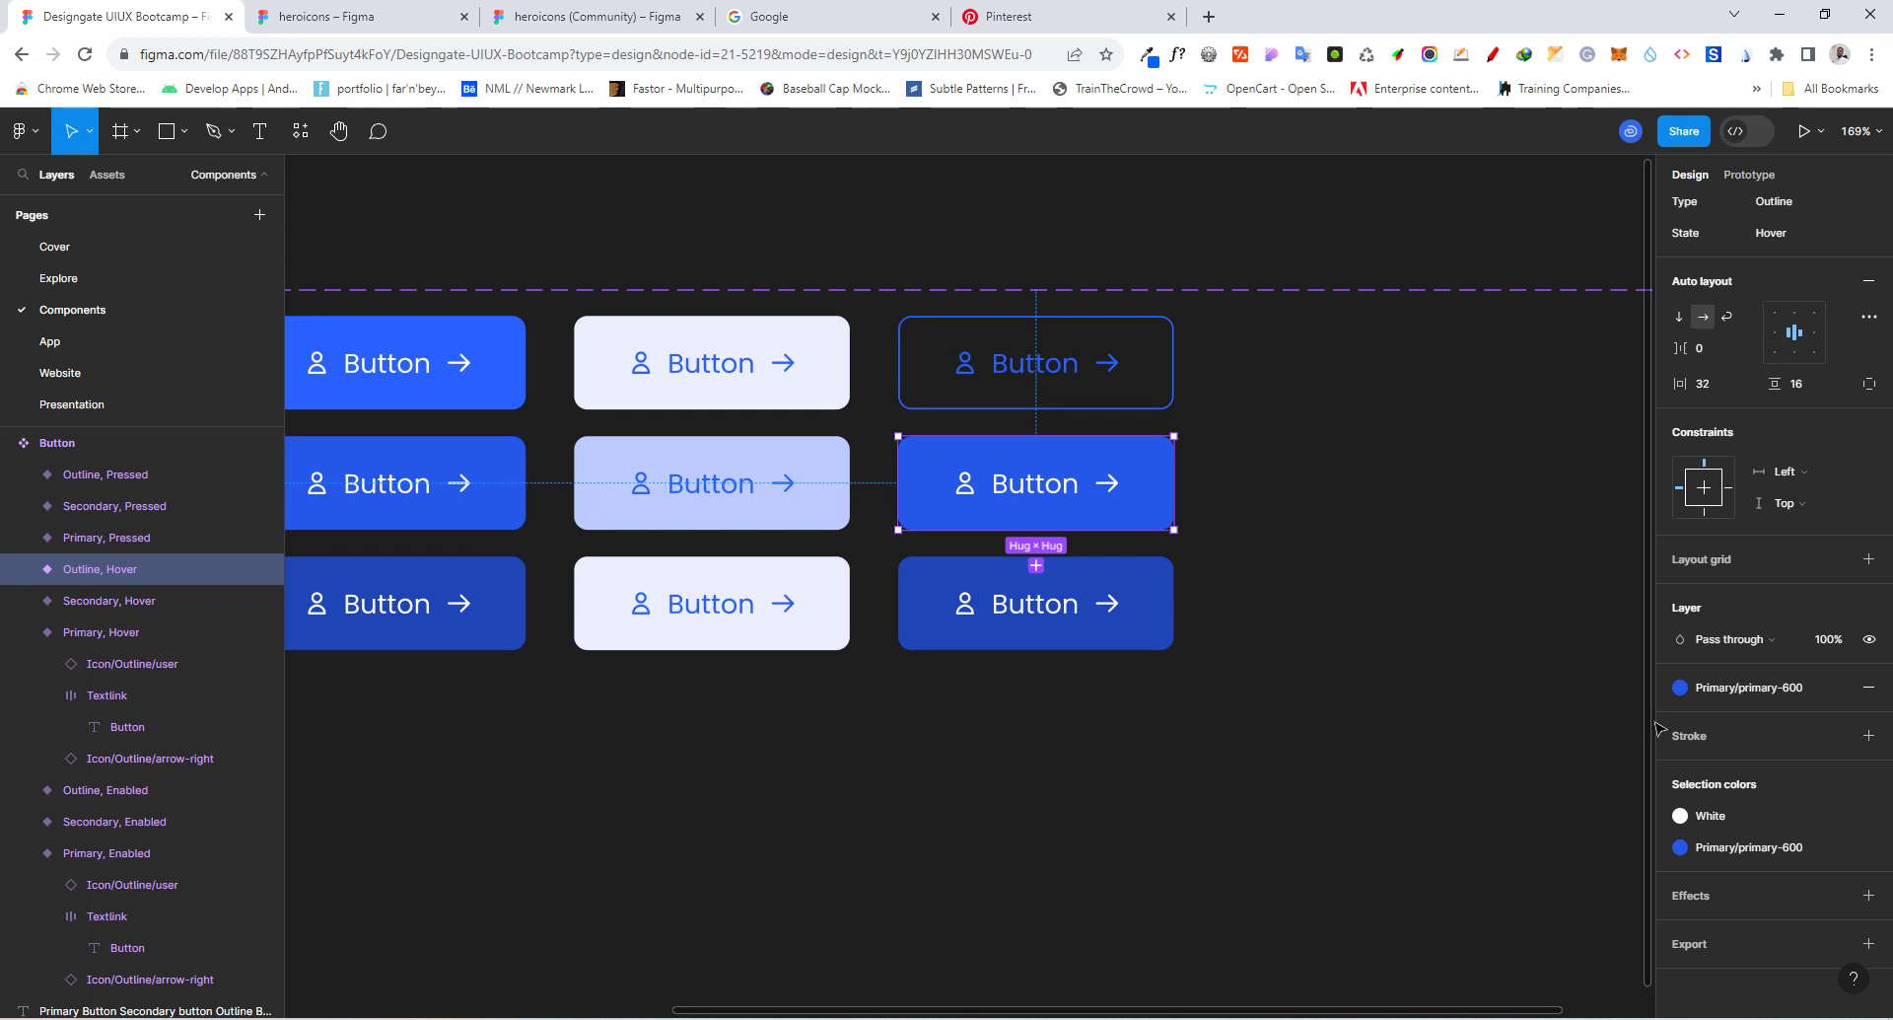
left_click(1867, 690)
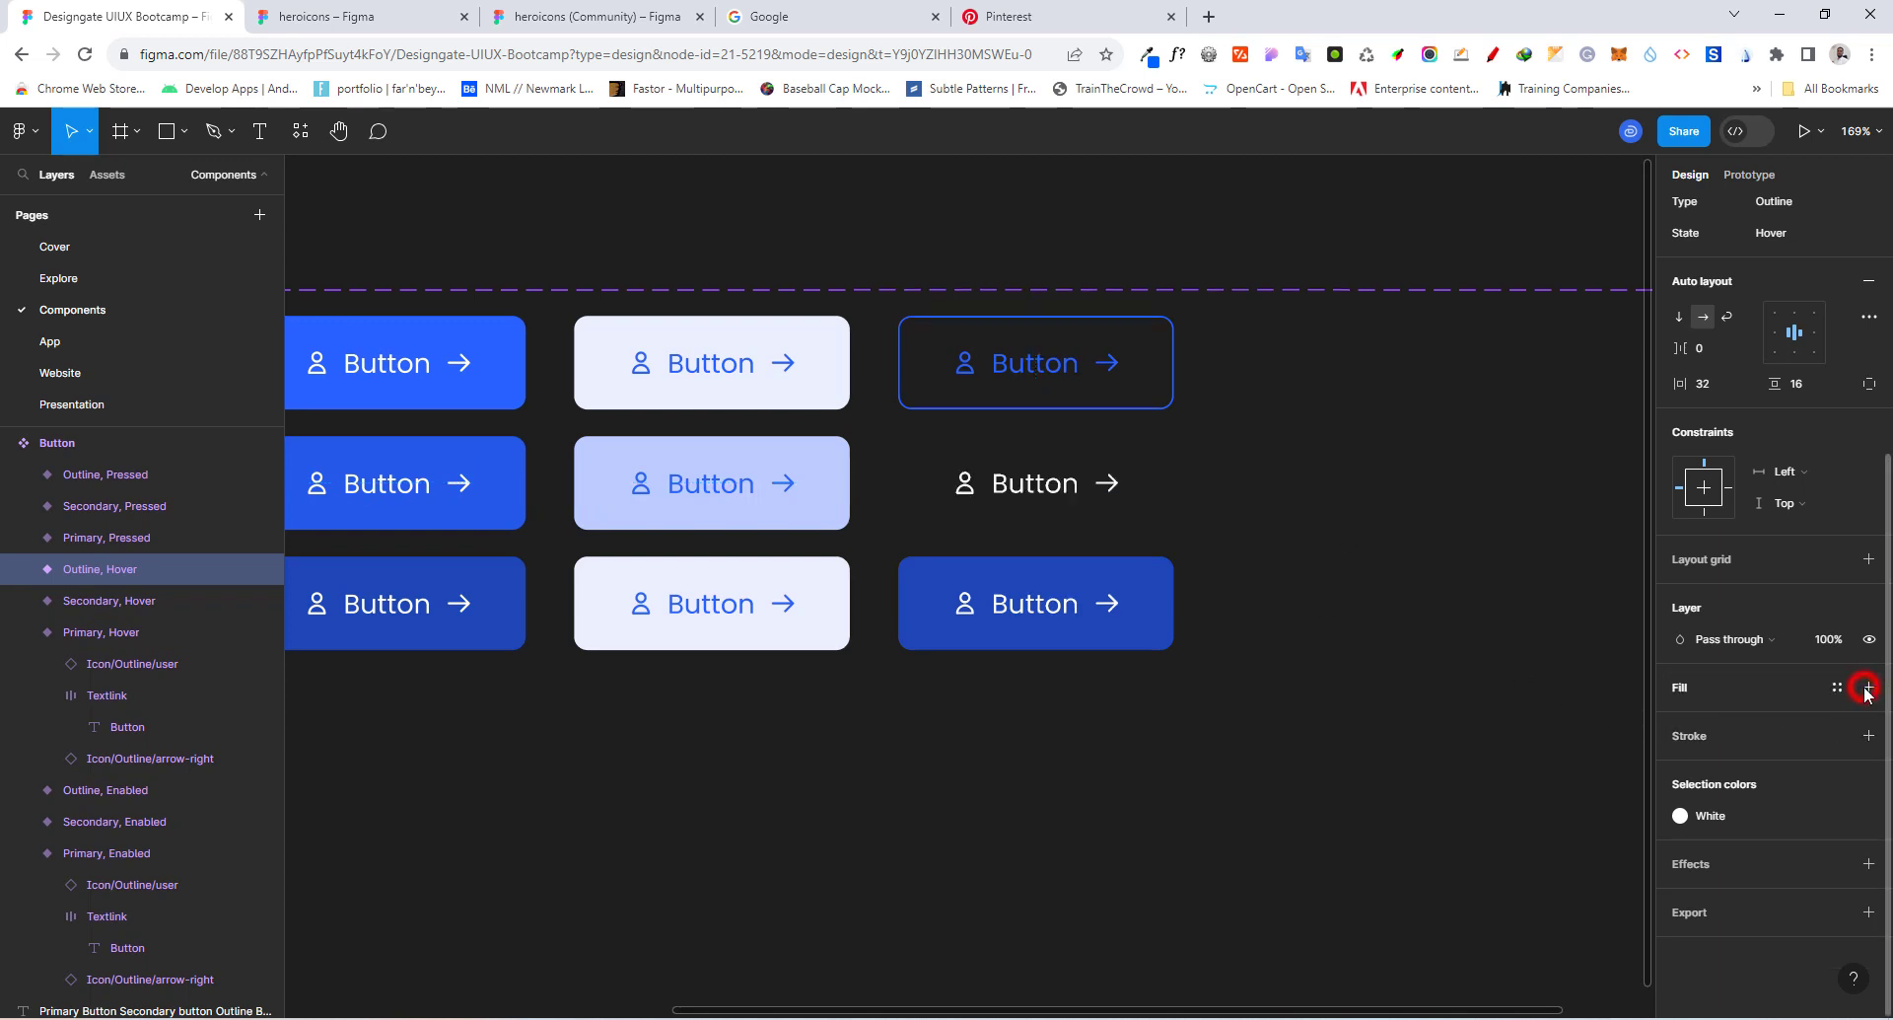
left_click(1836, 735)
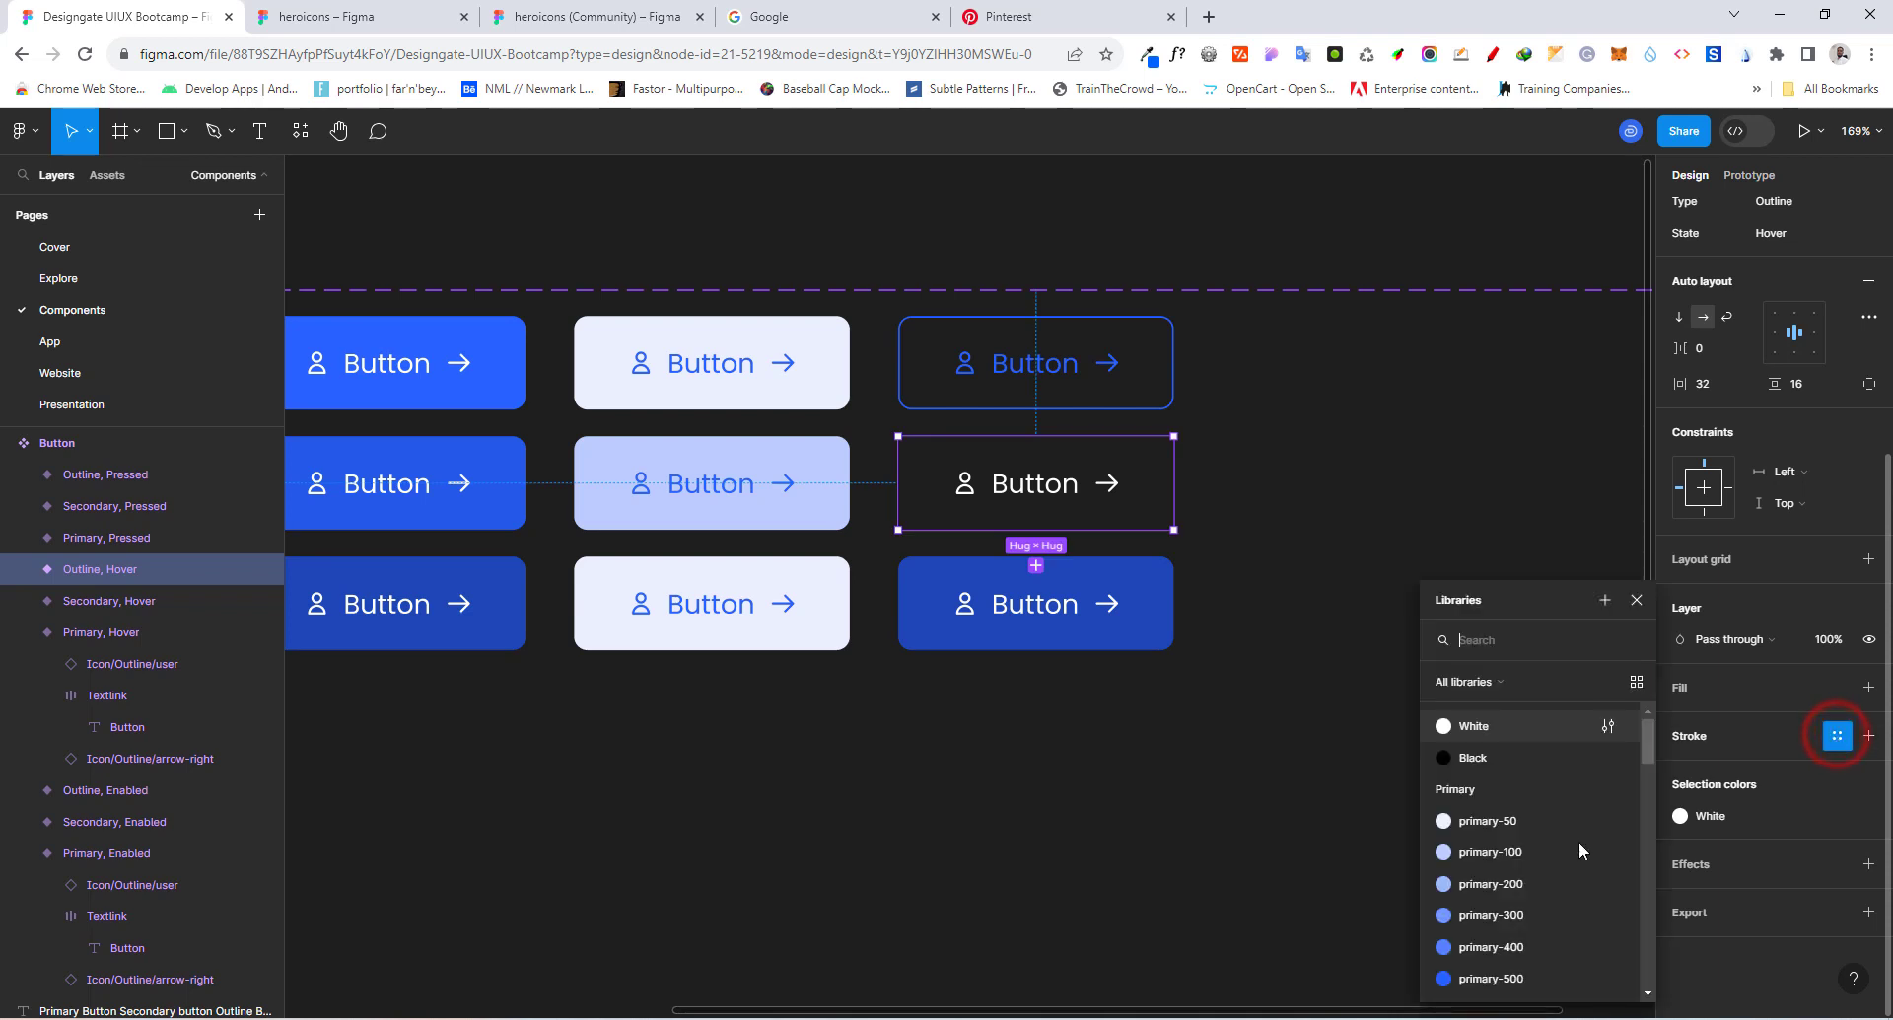
scroll(1518, 897, "down", 2)
left_click(1505, 903)
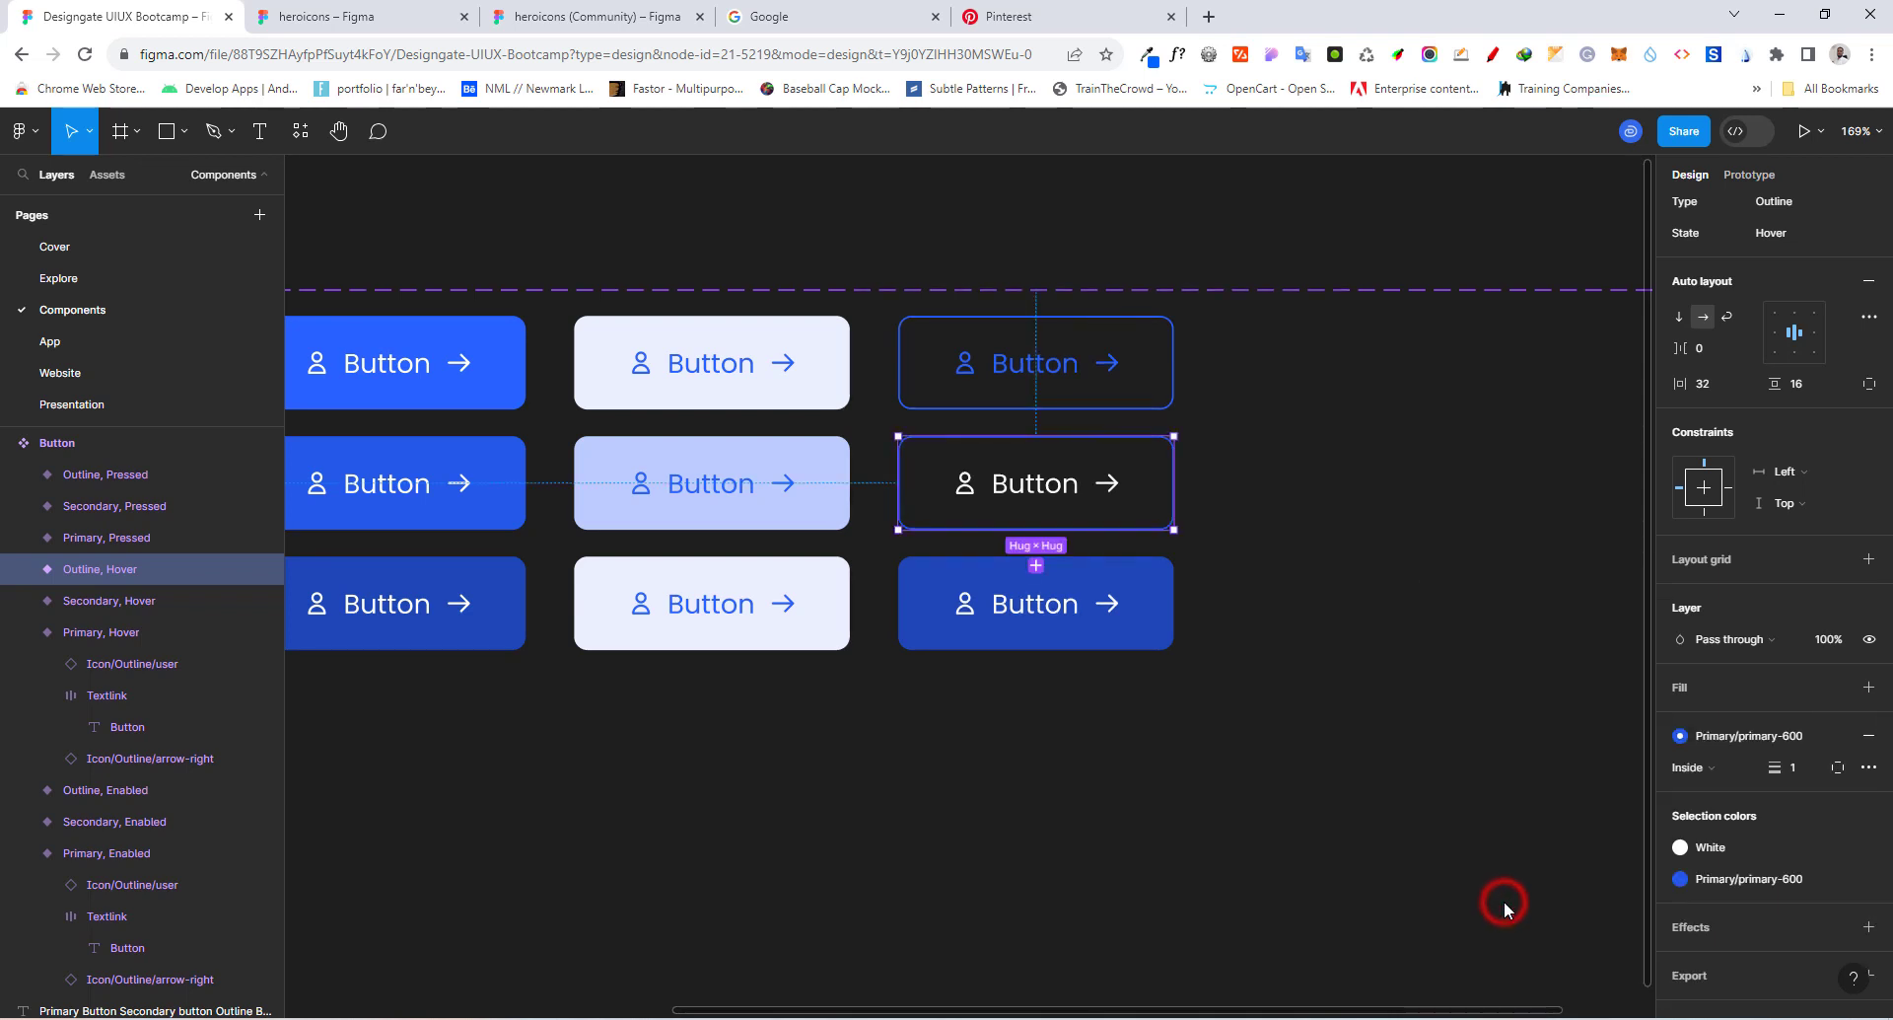
scroll(1760, 925, "down", 1)
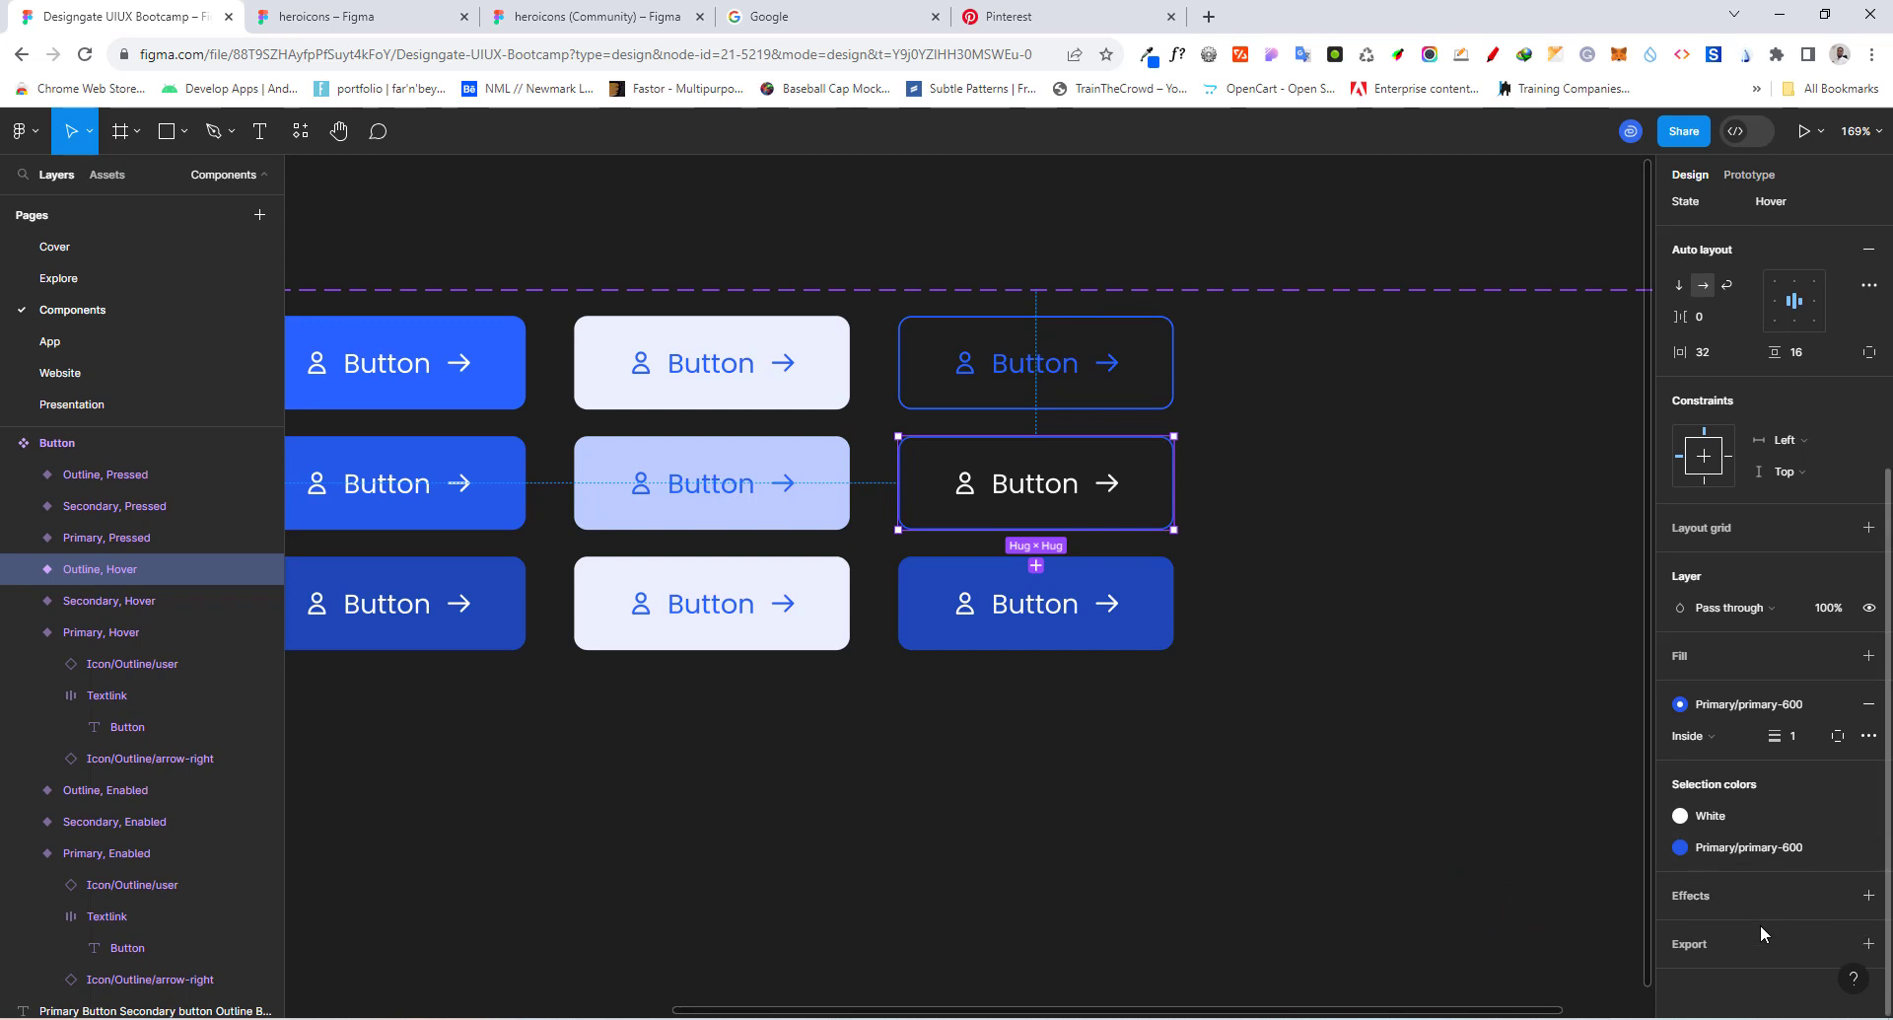
left_click(1728, 816)
scroll(1522, 884, "down", 2)
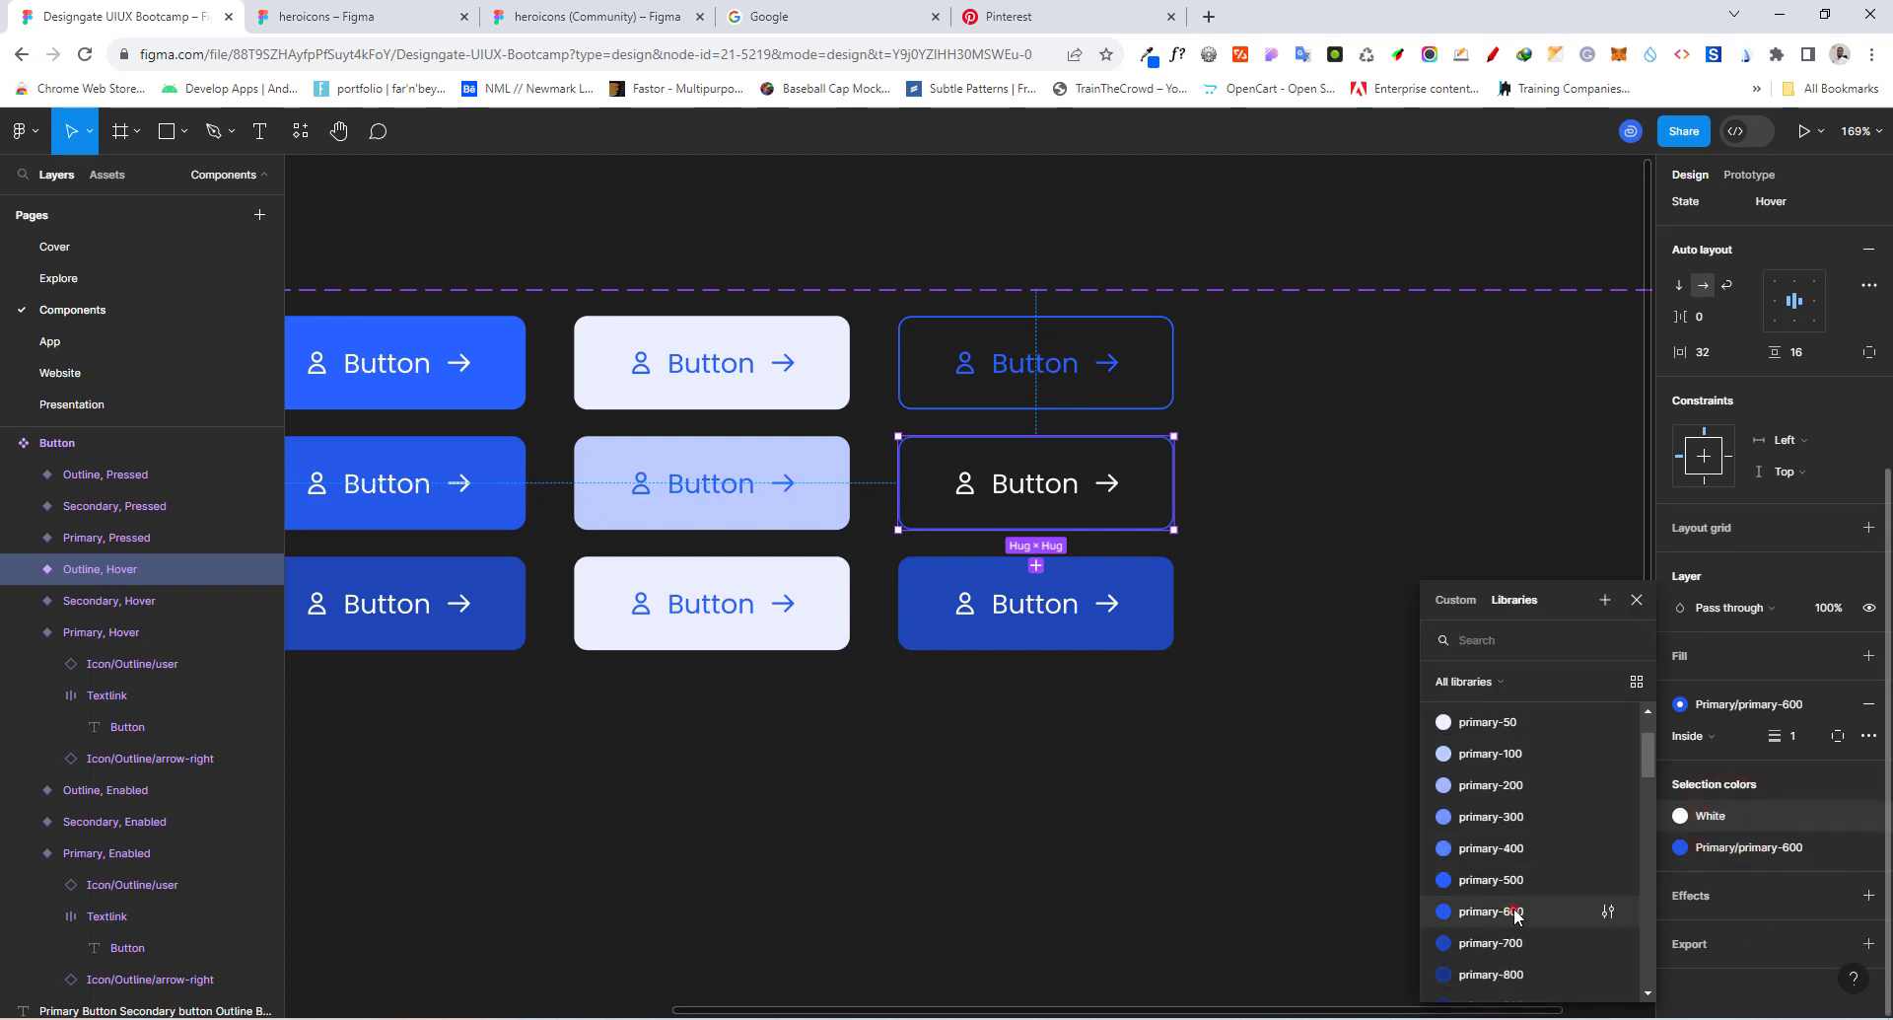
left_click(1513, 904)
Step: Replace the Outline Pressed variant's fill with a primary-700 stroke and set its icons and label to primary-700
left_click(1150, 639)
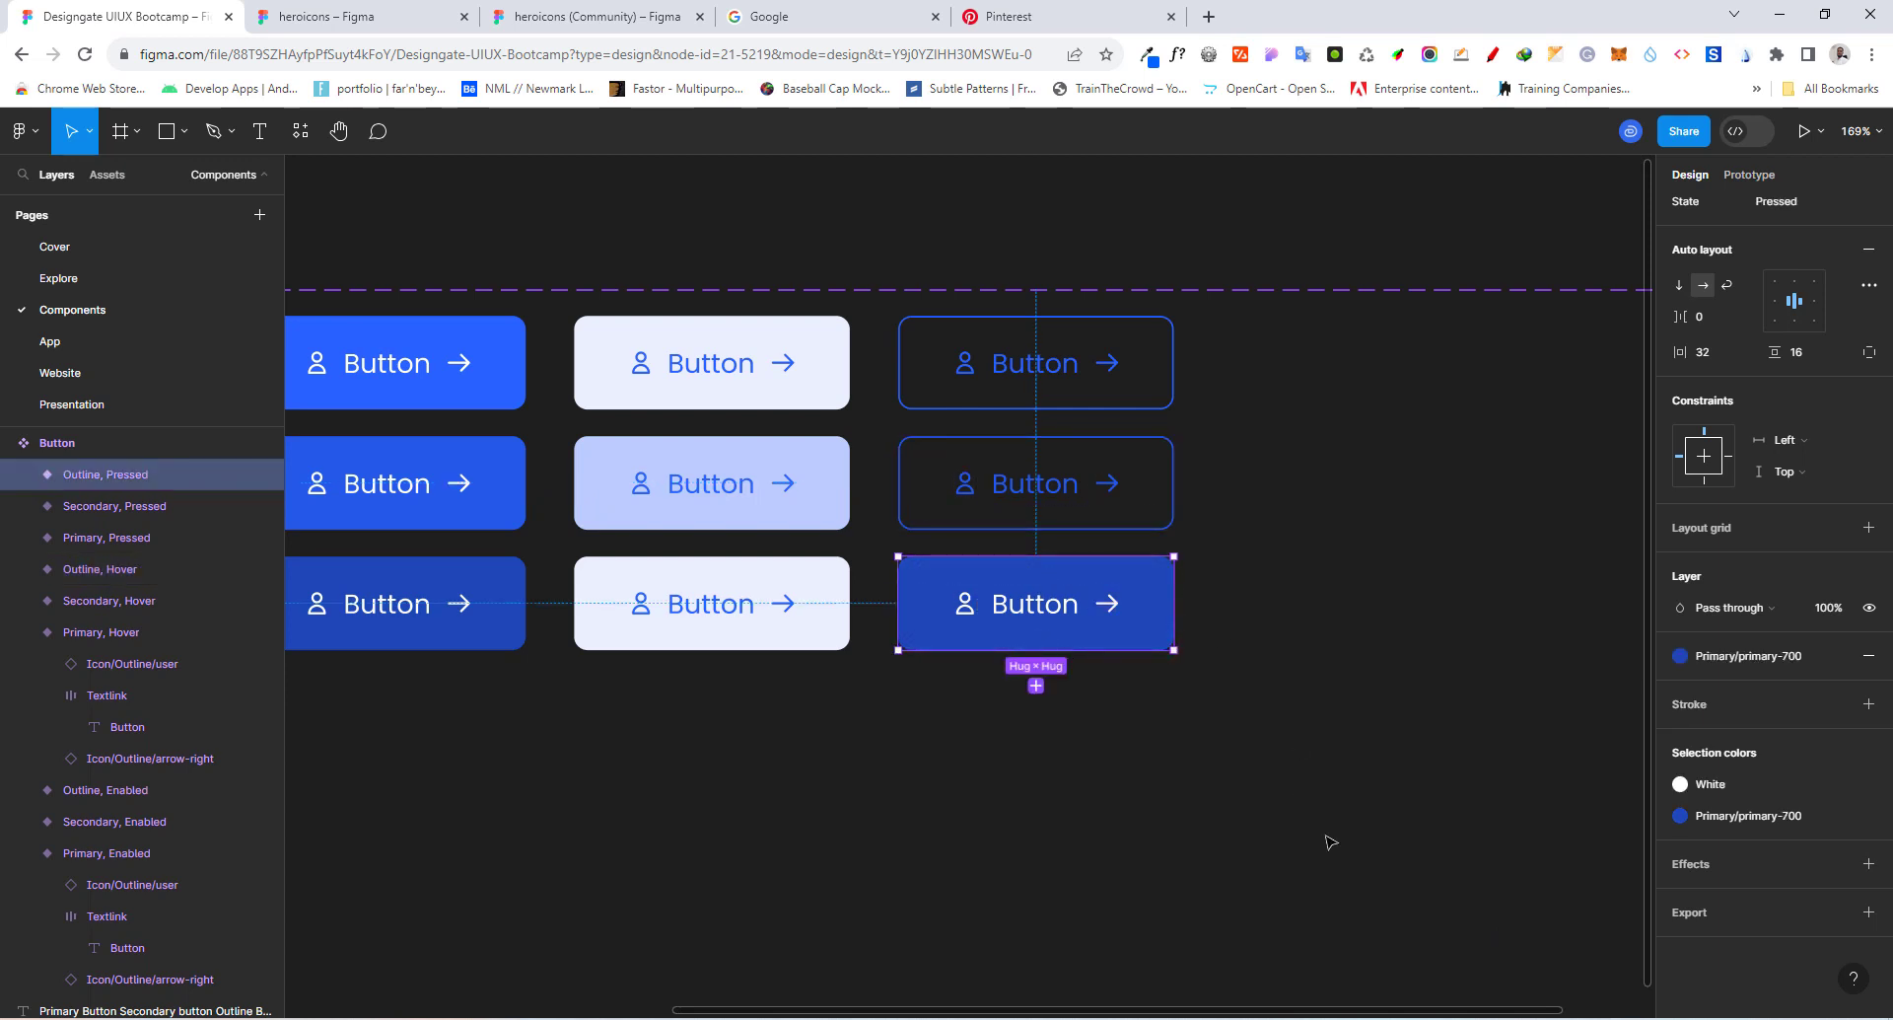
left_click(1866, 657)
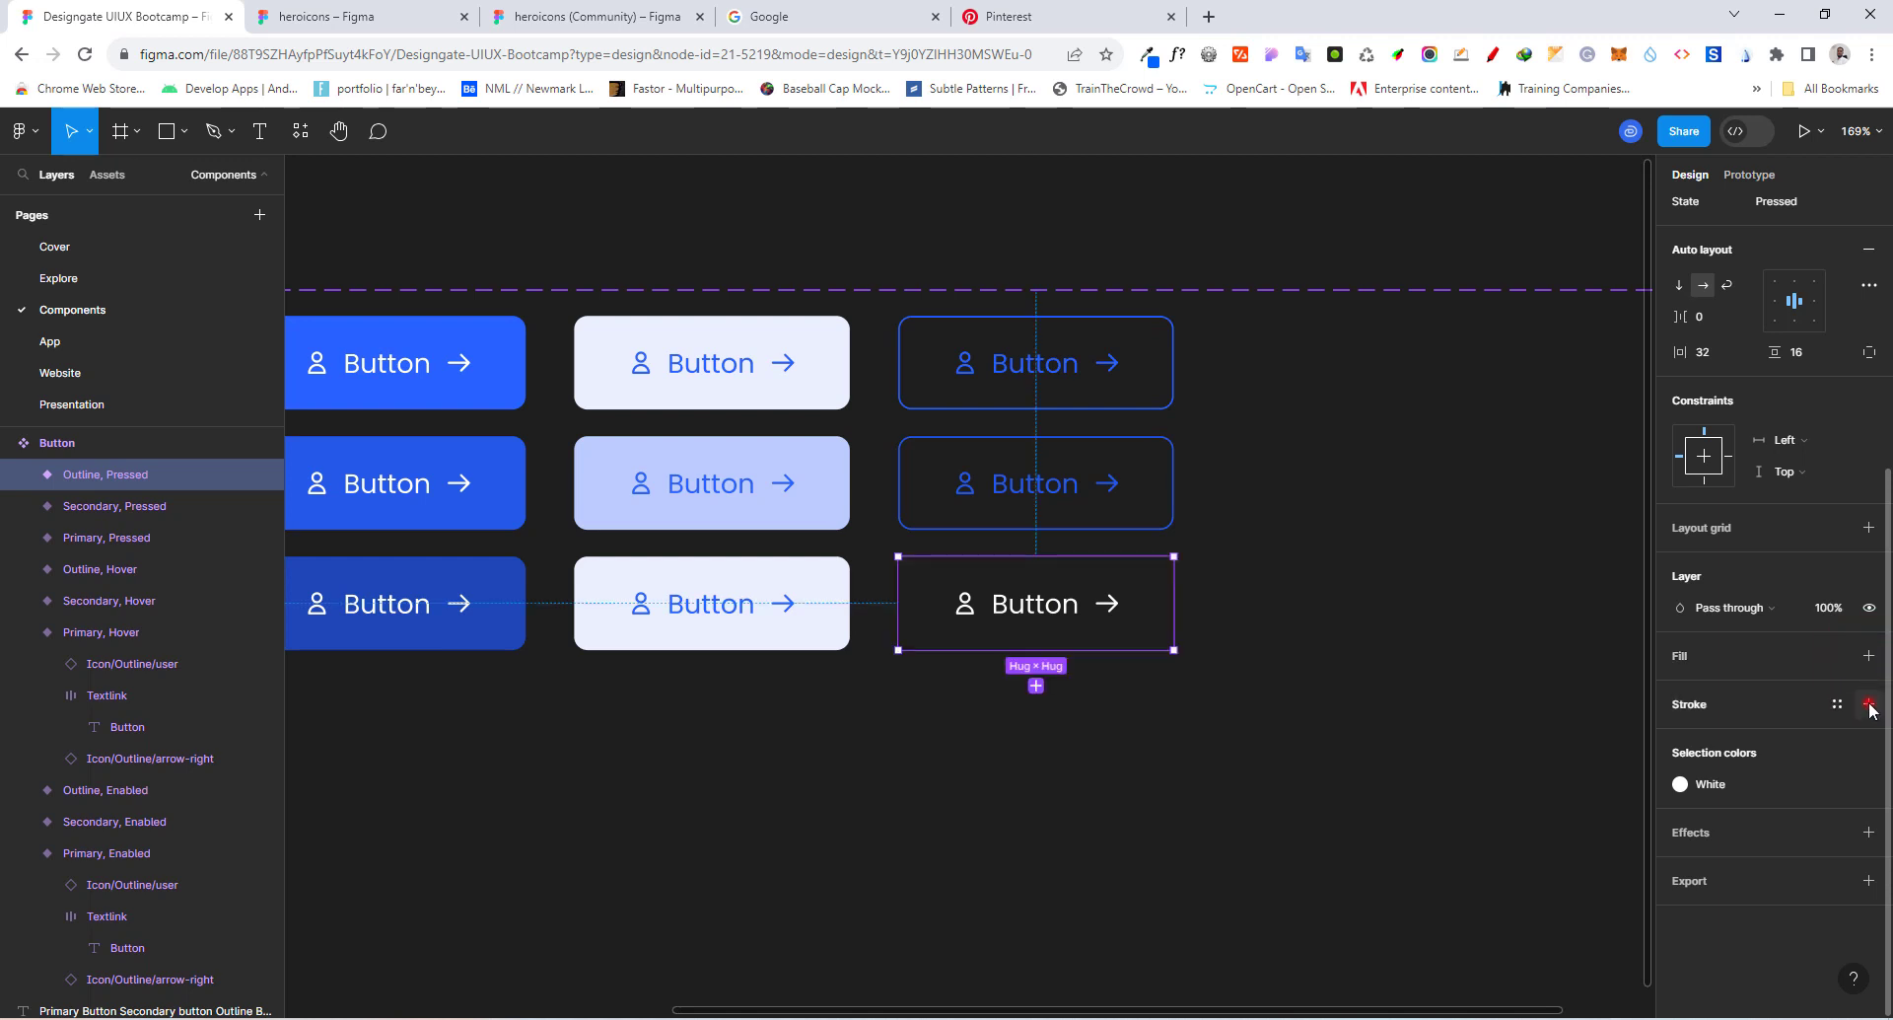
left_click(1868, 703)
left_click(1837, 703)
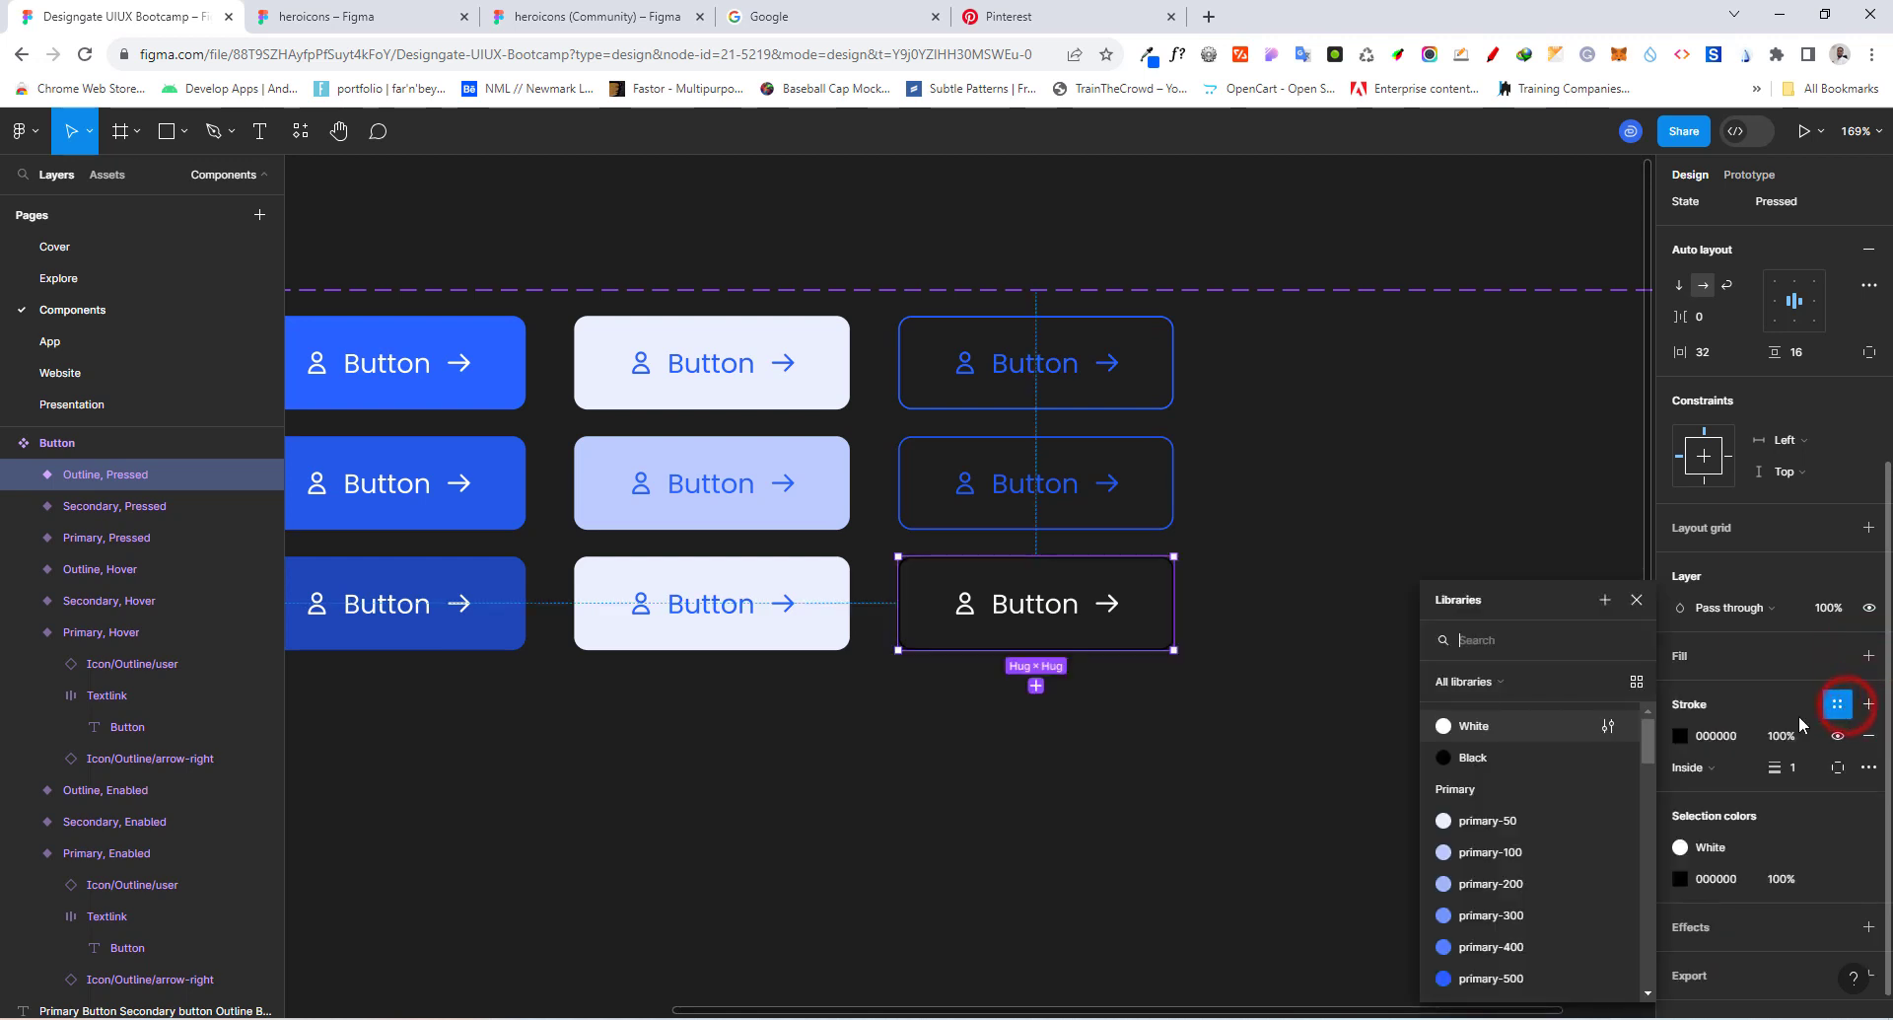
scroll(1498, 818, "down", 2)
left_click(1494, 844)
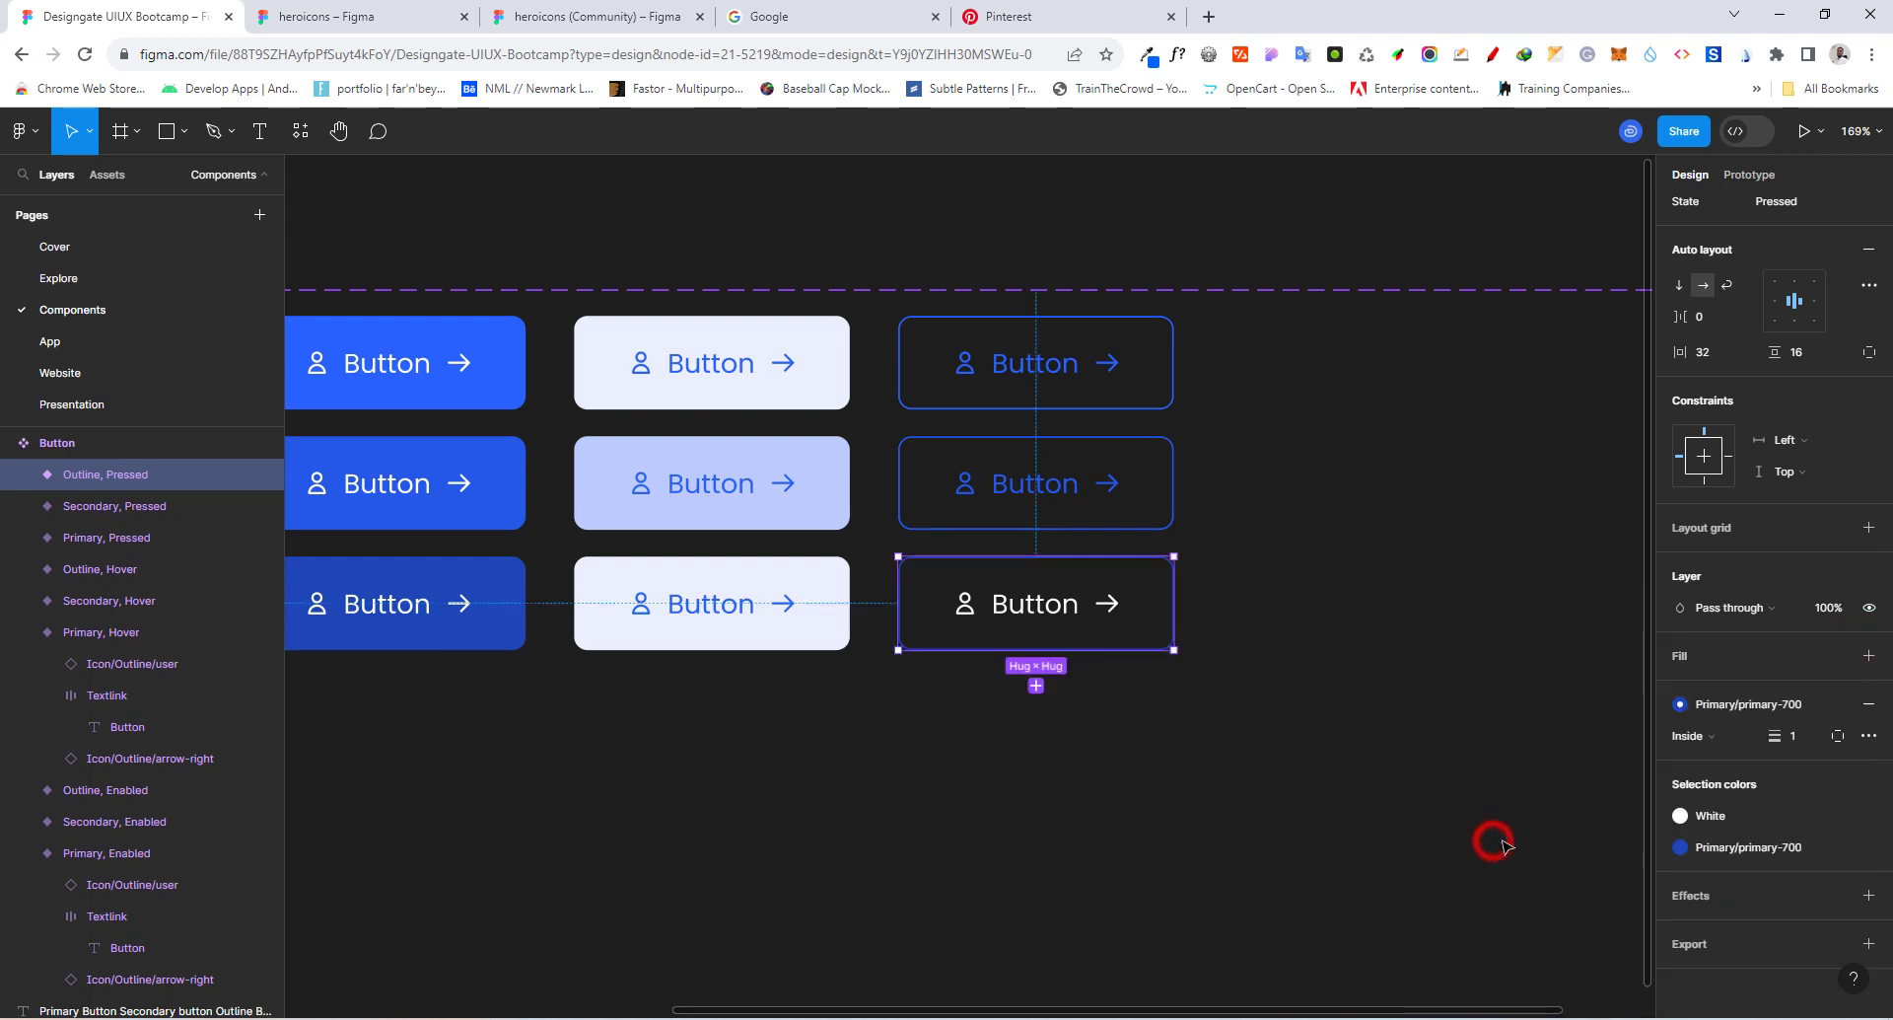
left_click(1727, 819)
scroll(1544, 870, "down", 2)
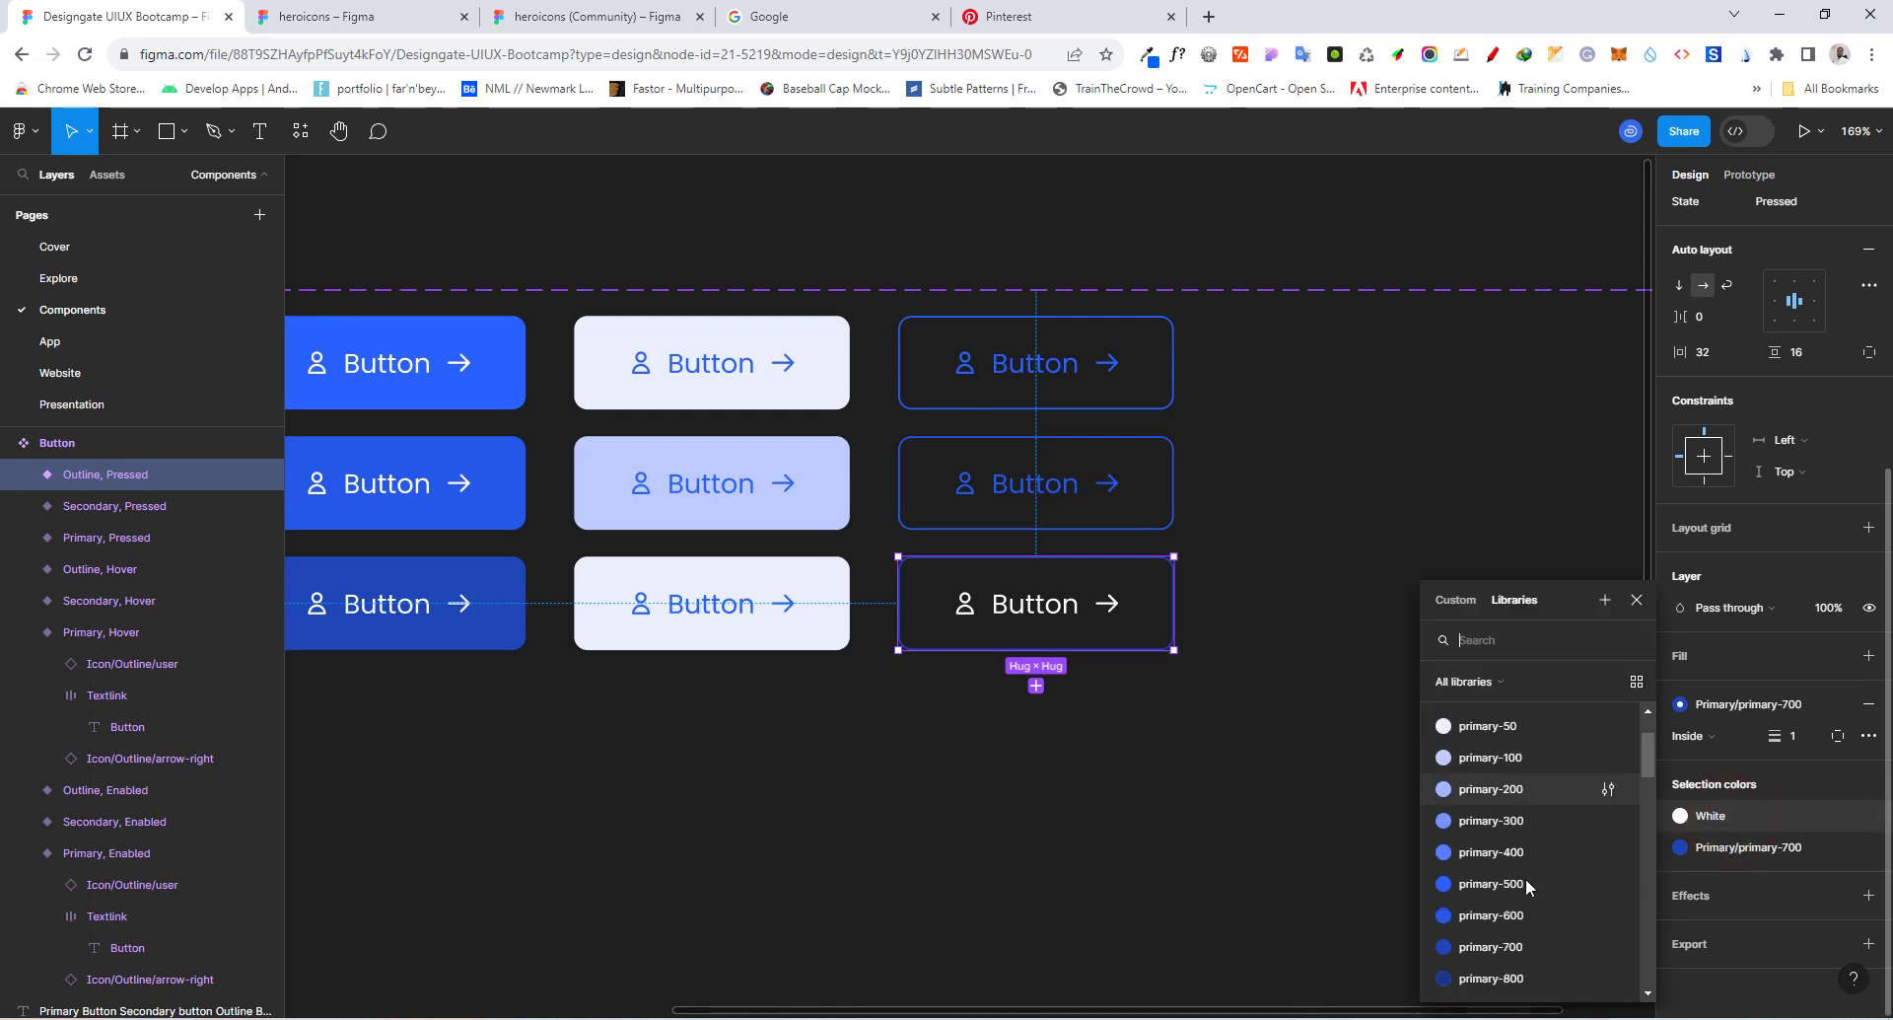
left_click(1496, 937)
left_click(1328, 625)
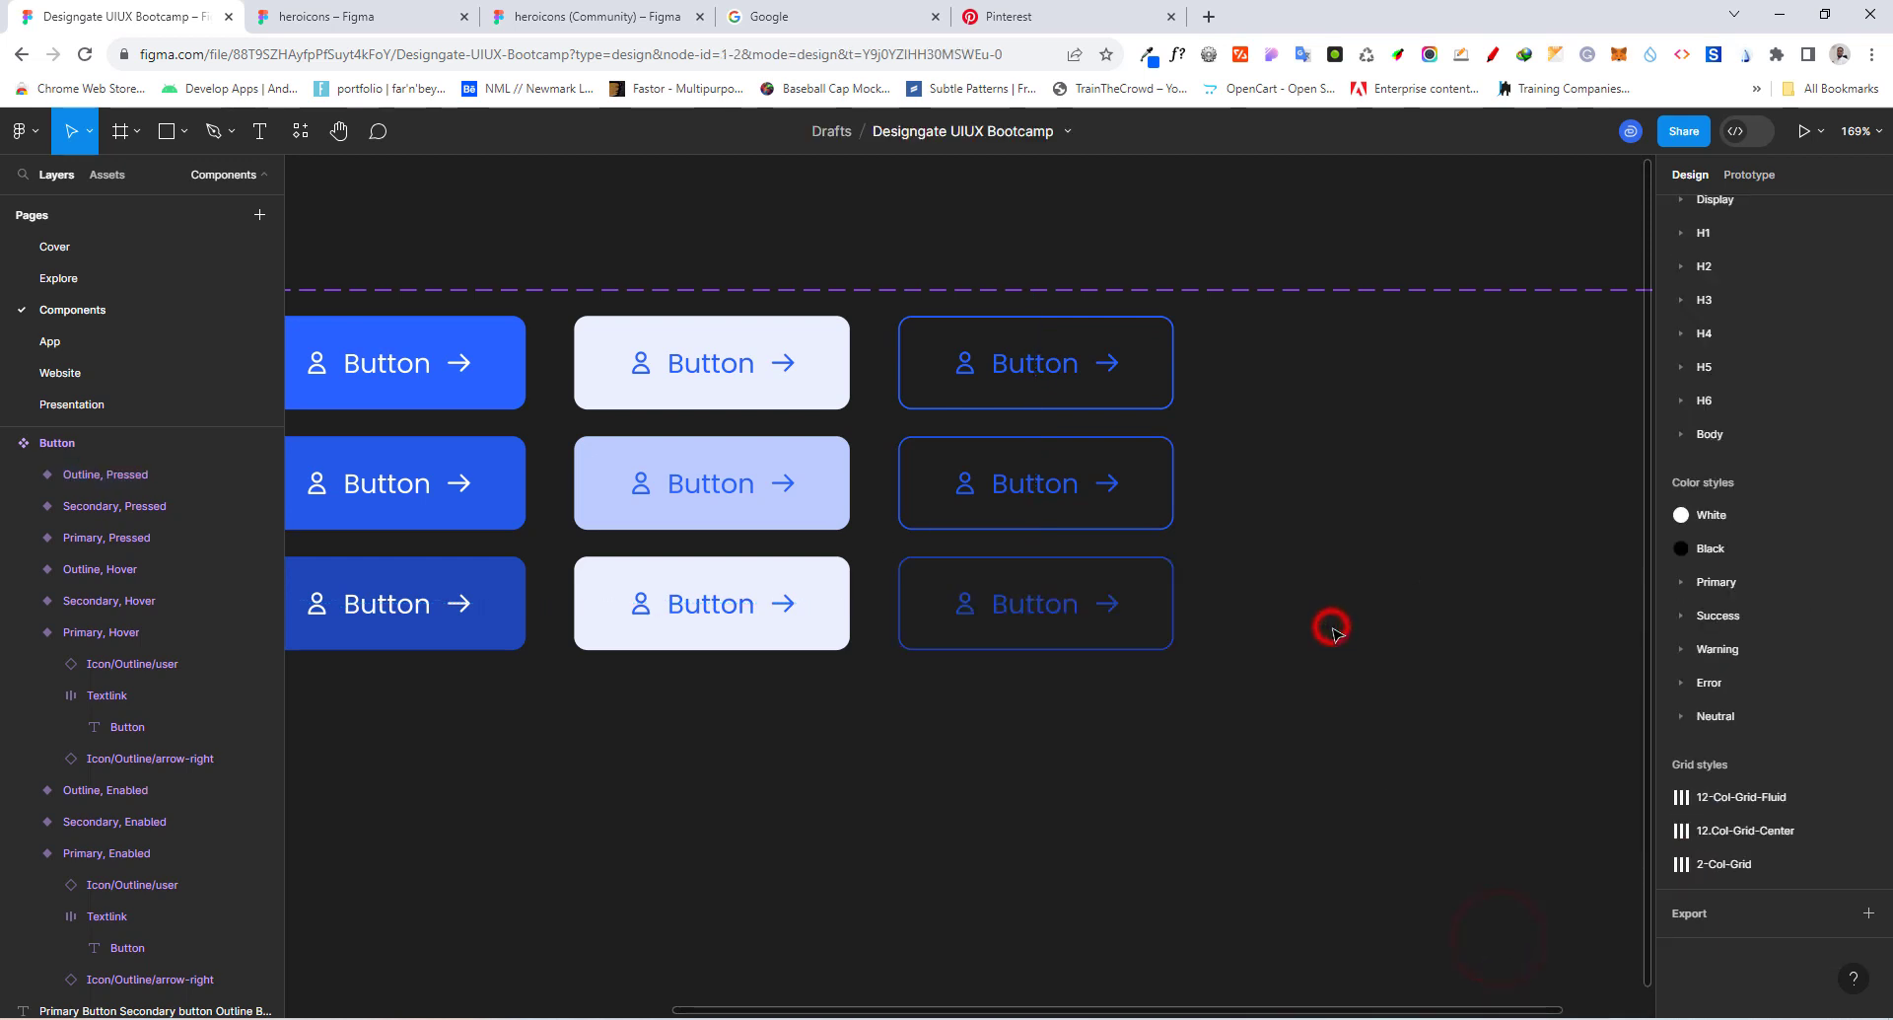
Step: Shrink the Button component set's frame in width and height to fit closely around its nine variants
scroll(1121, 427, "down", 3)
scroll(1037, 471, "down", 3)
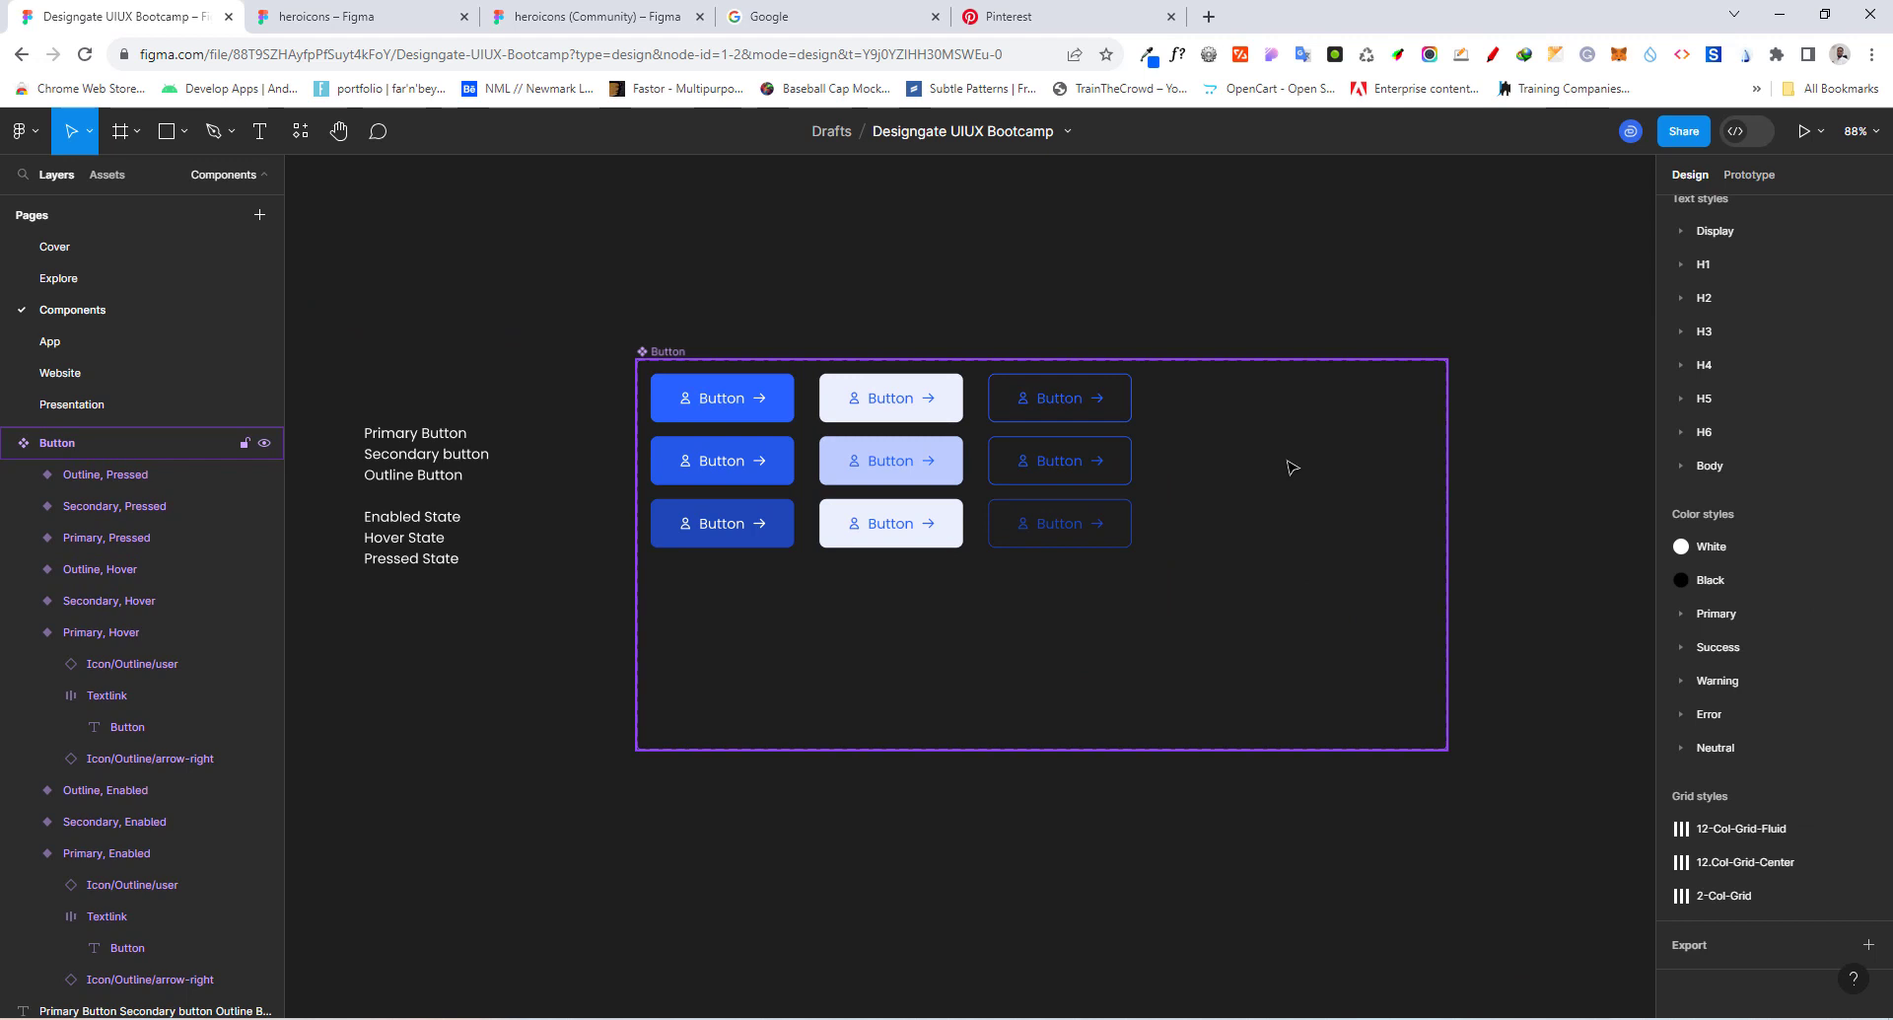
left_click(669, 351)
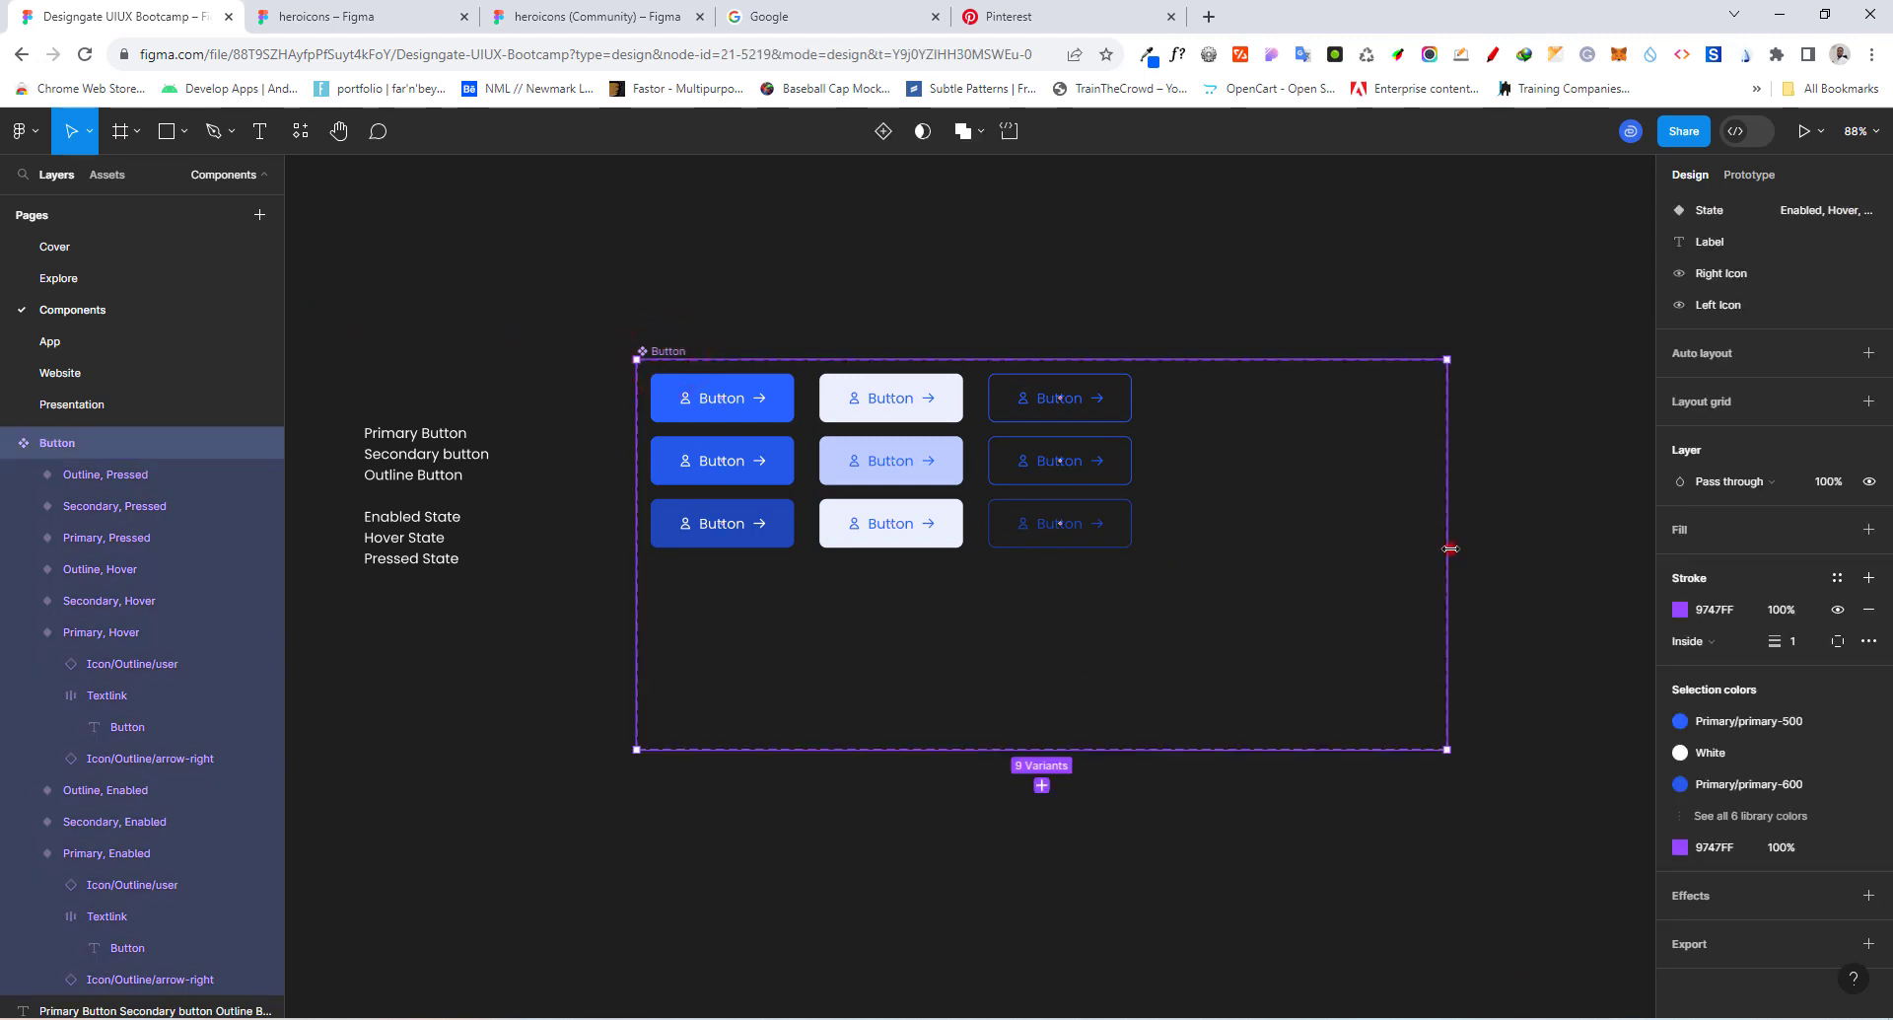
left_click_drag(1449, 548, 1164, 547)
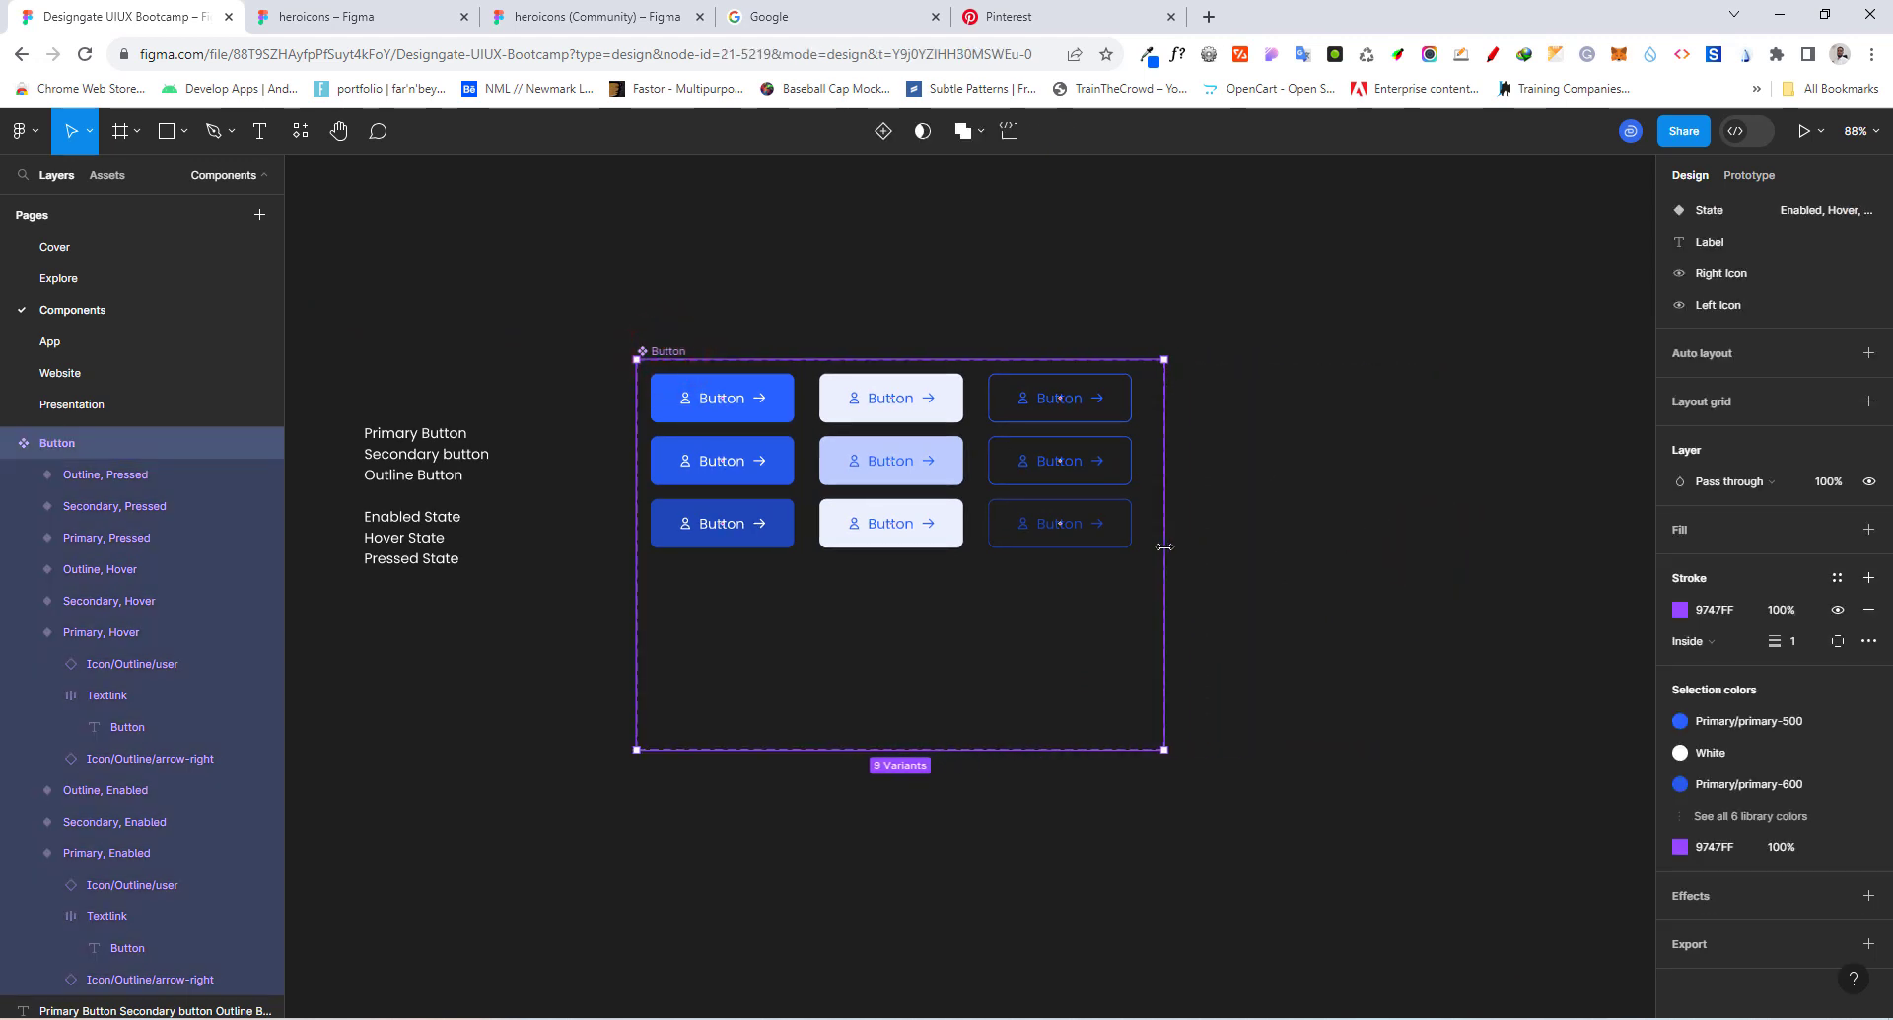
left_click_drag(864, 750, 881, 570)
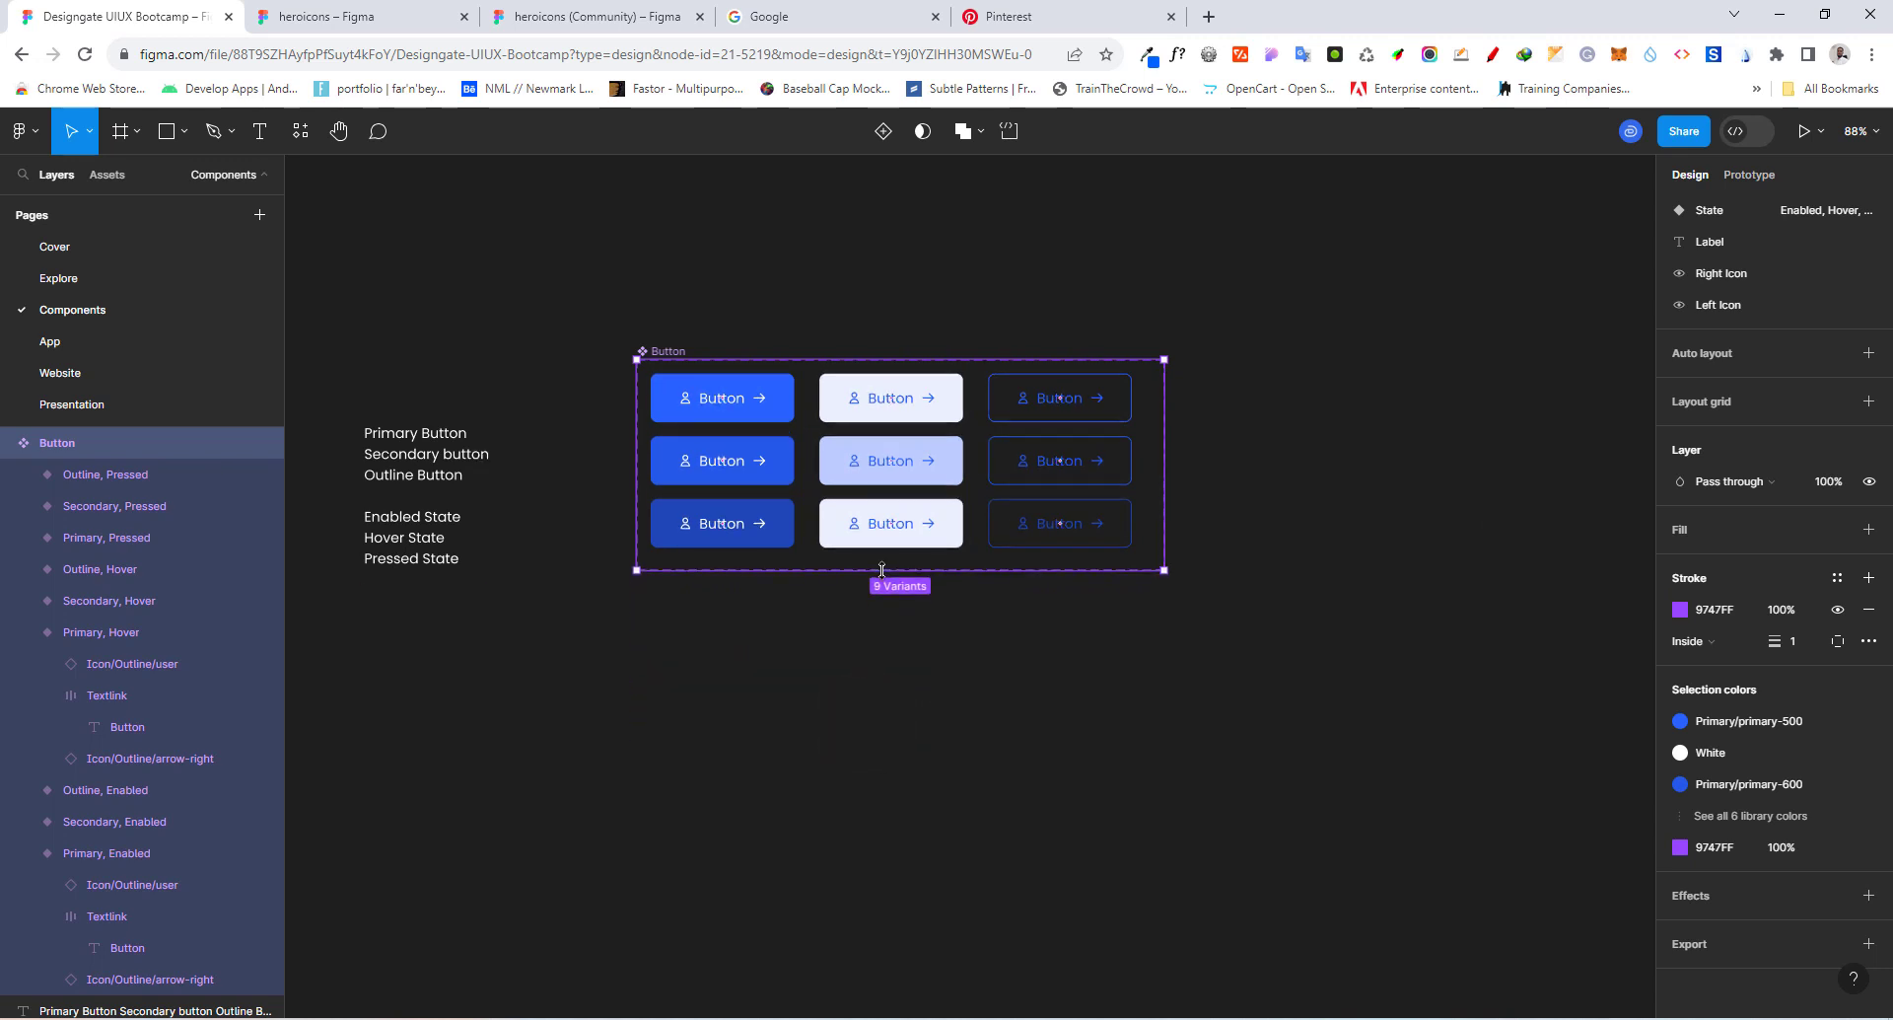
left_click(1182, 744)
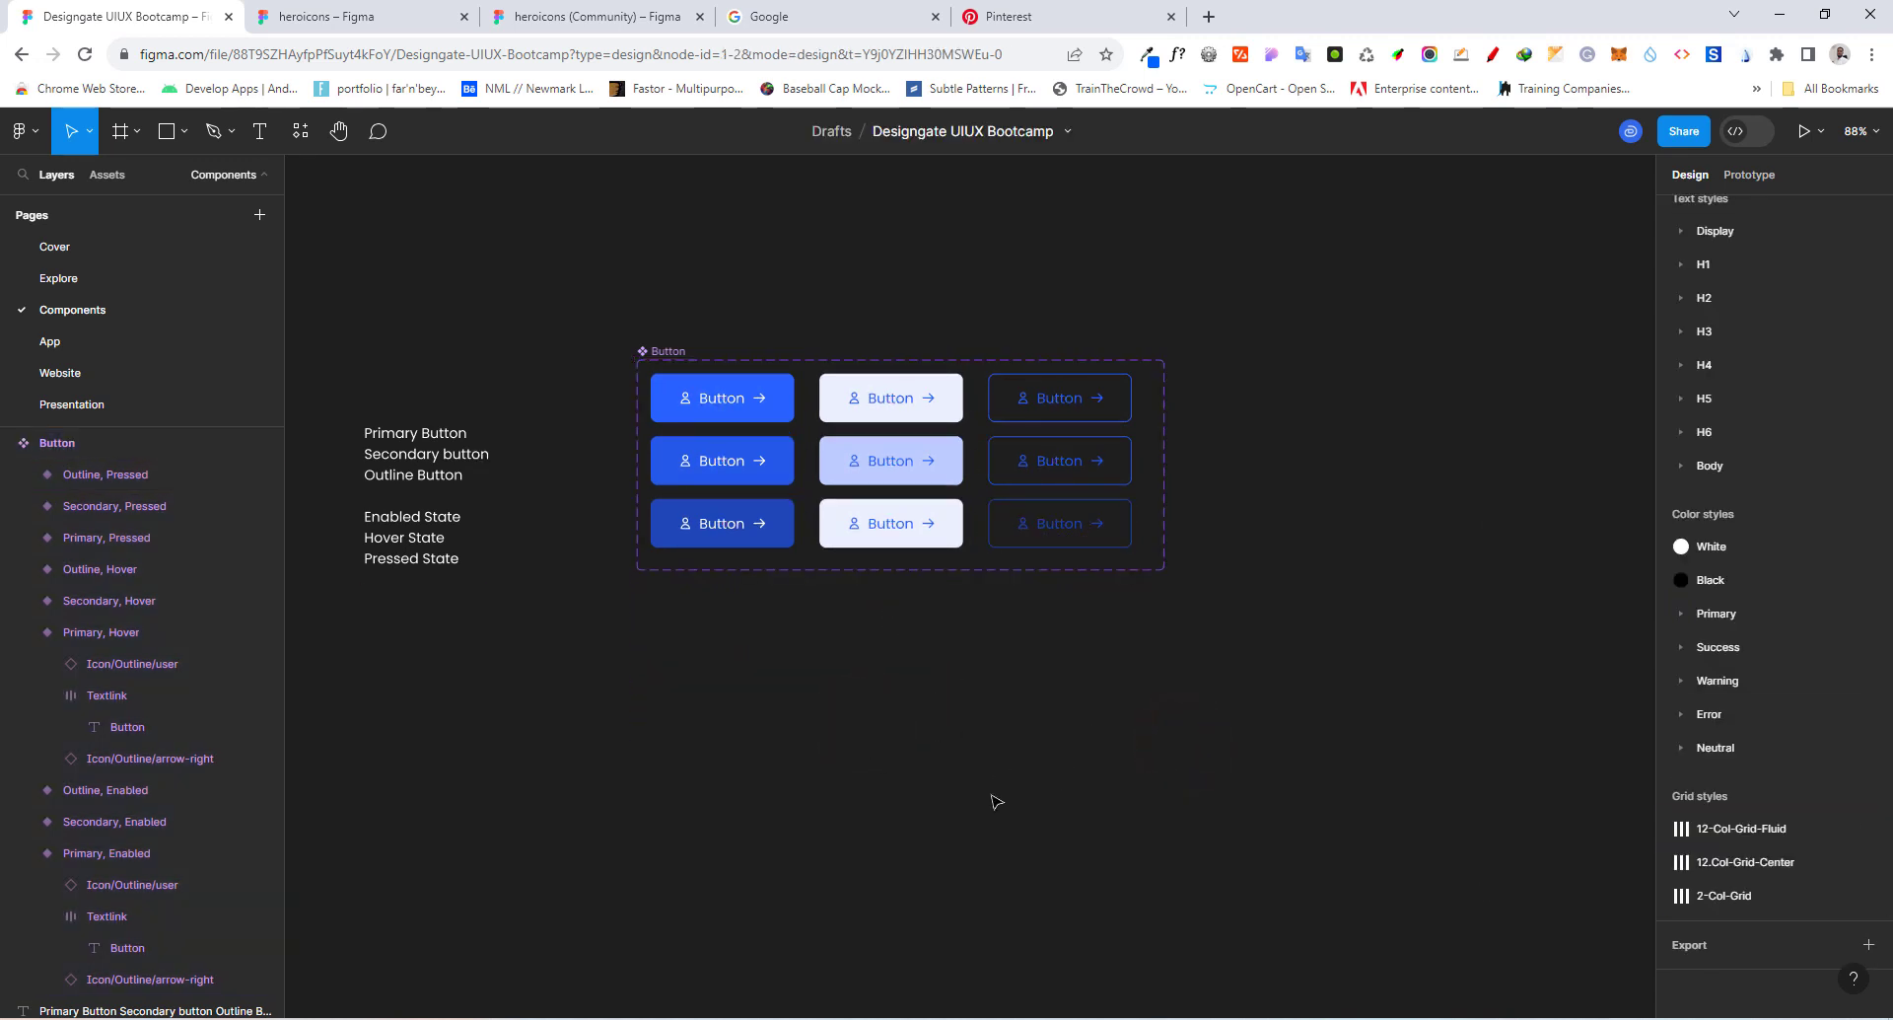
Step: Place a Button instance on the canvas beside the component set and test its icon toggles, leaving only the right icon on
left_click(104, 175)
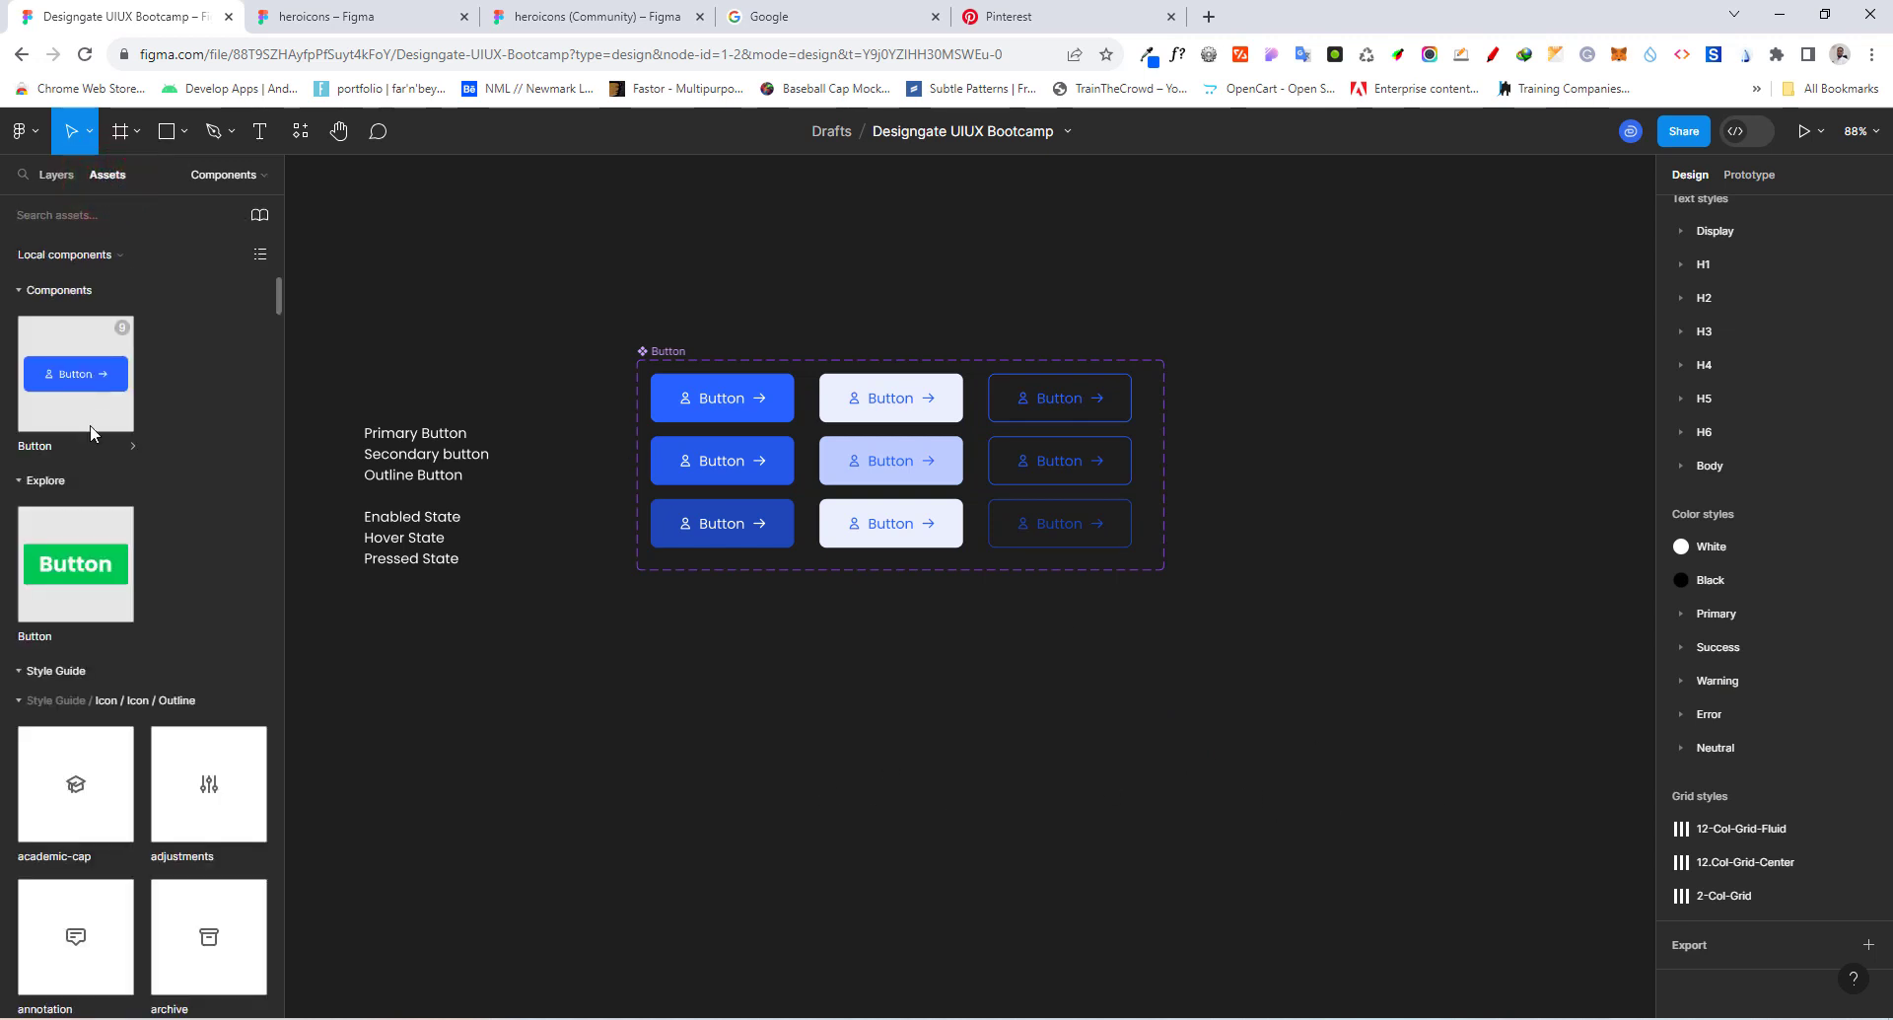
left_click_drag(68, 380, 1327, 606)
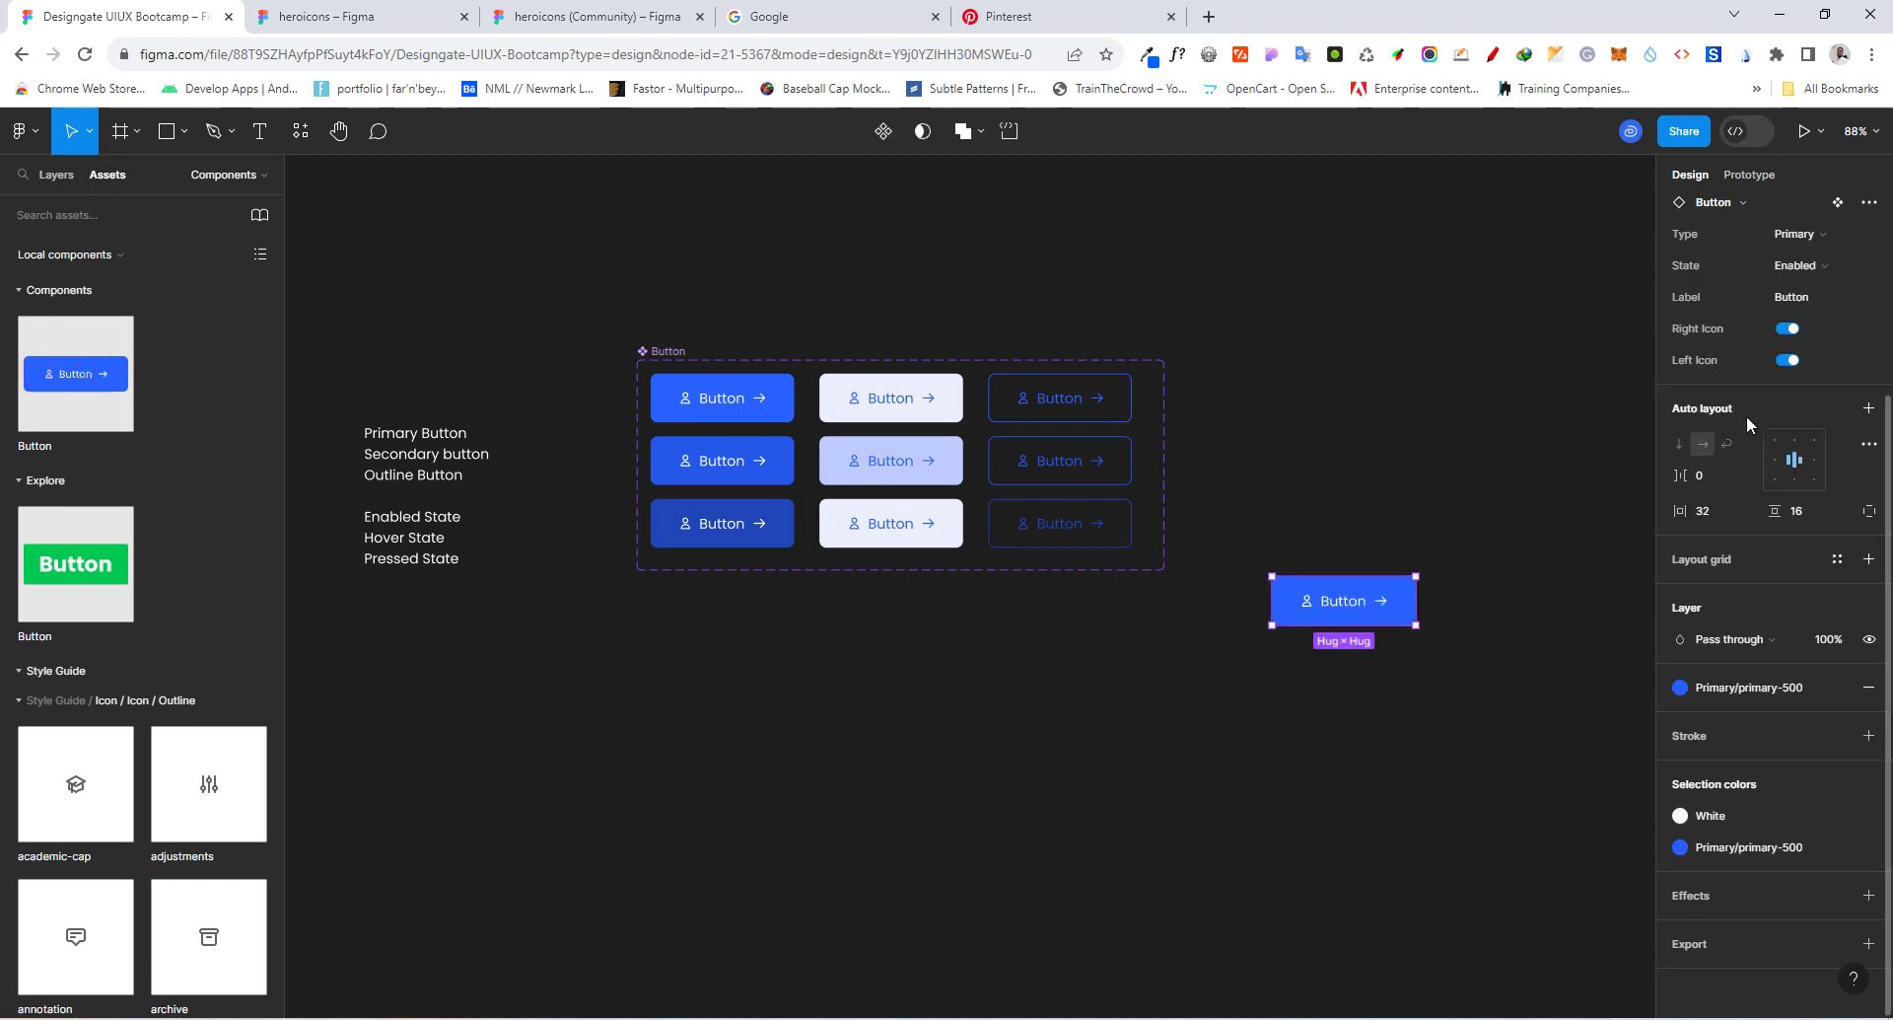
left_click(1785, 331)
left_click(1785, 361)
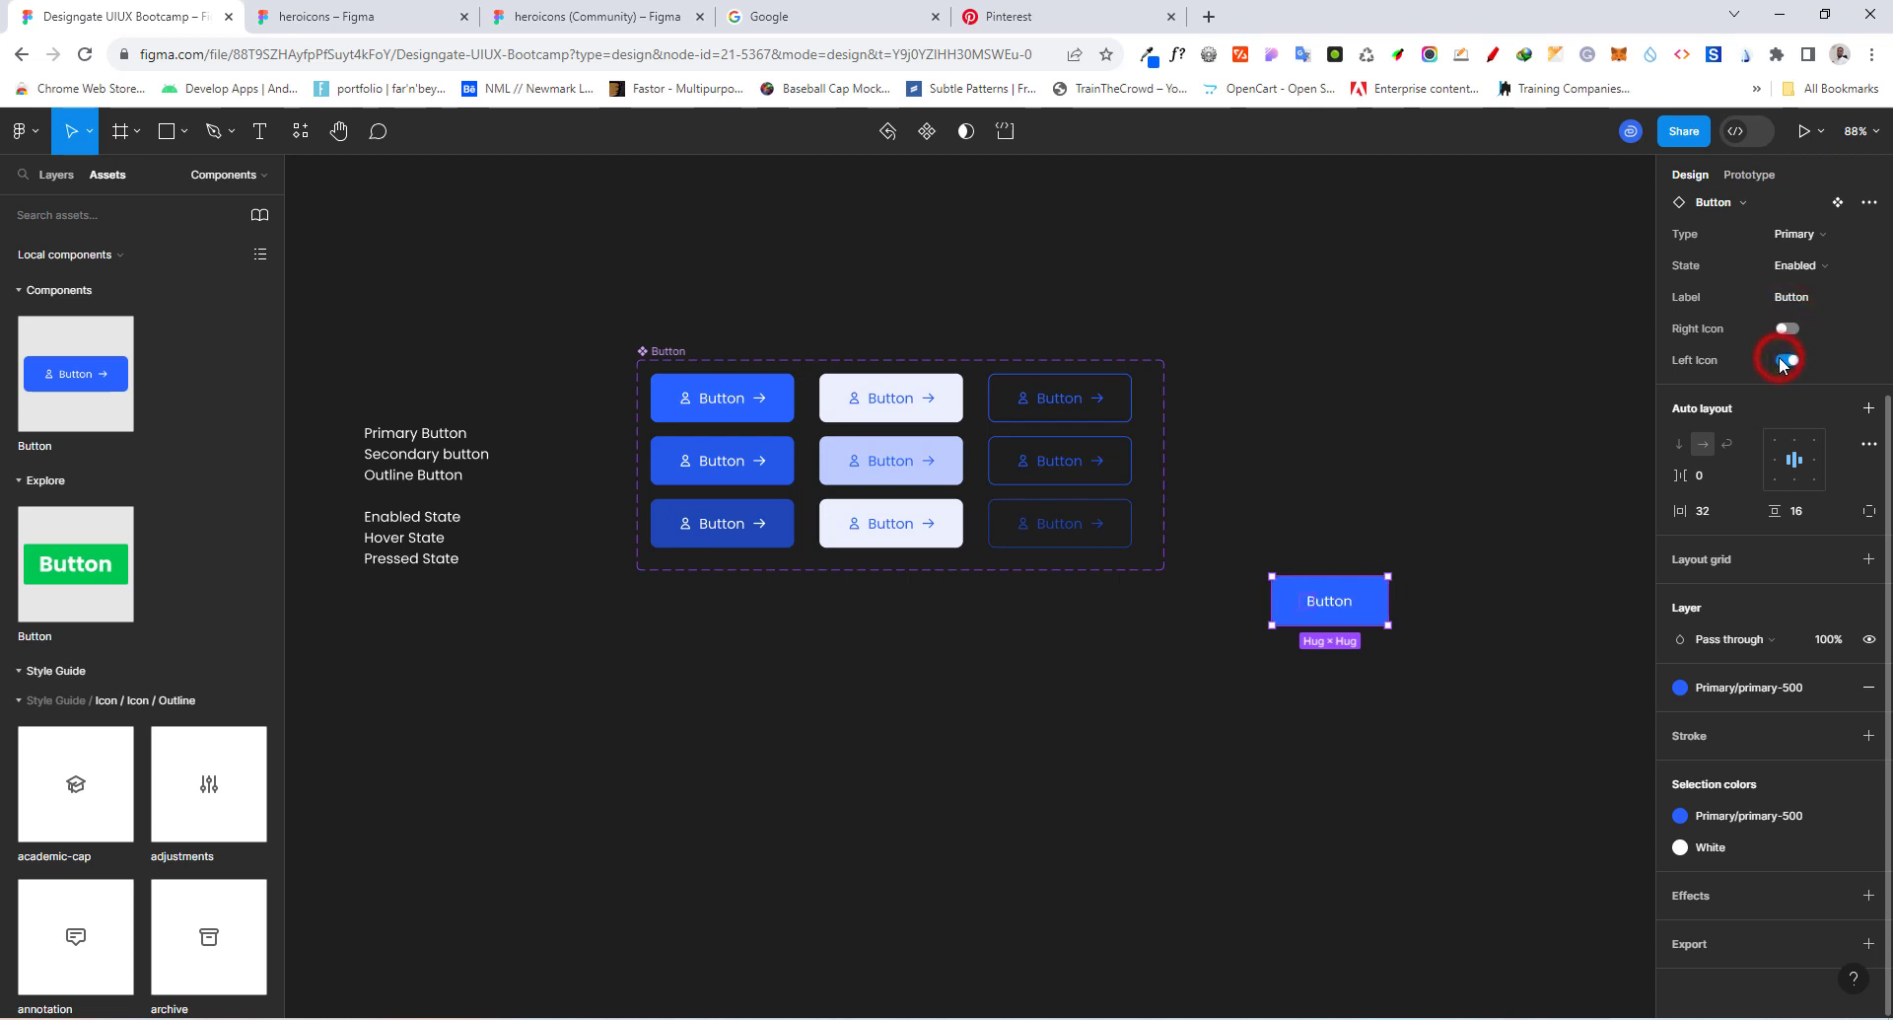
left_click(1786, 361)
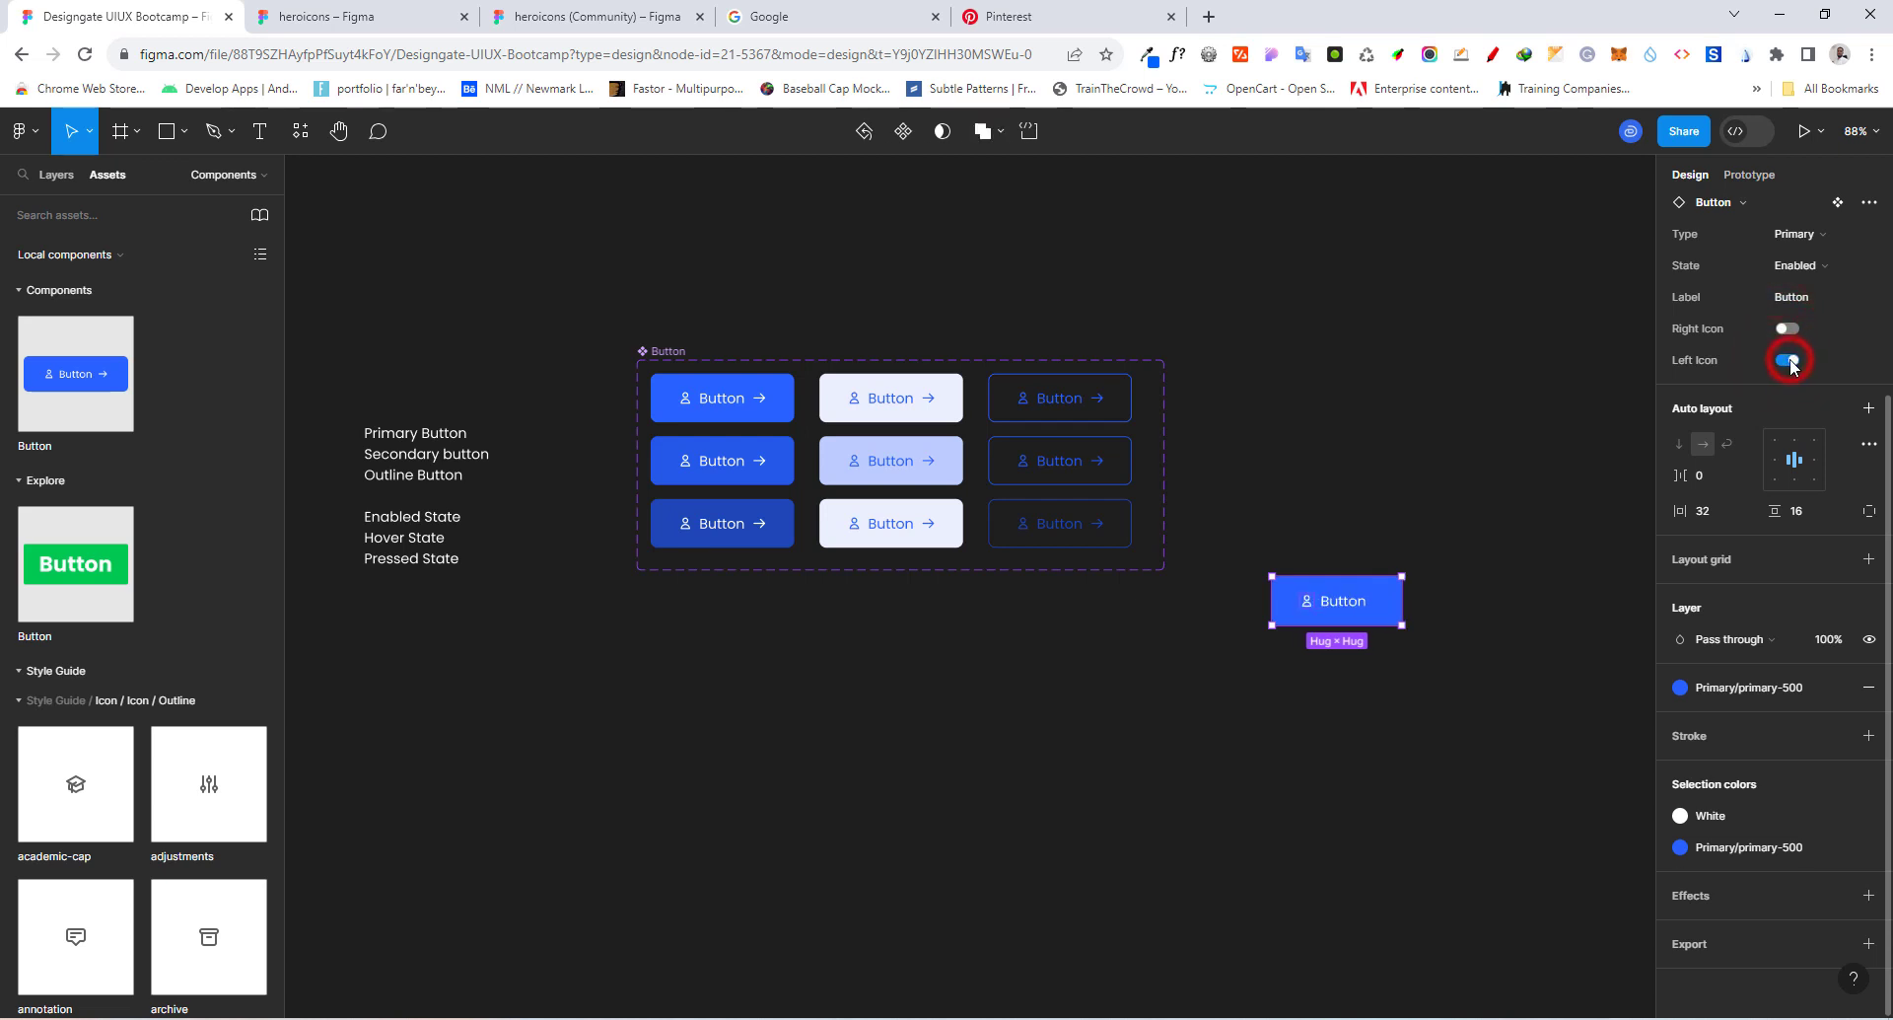
left_click(1791, 331)
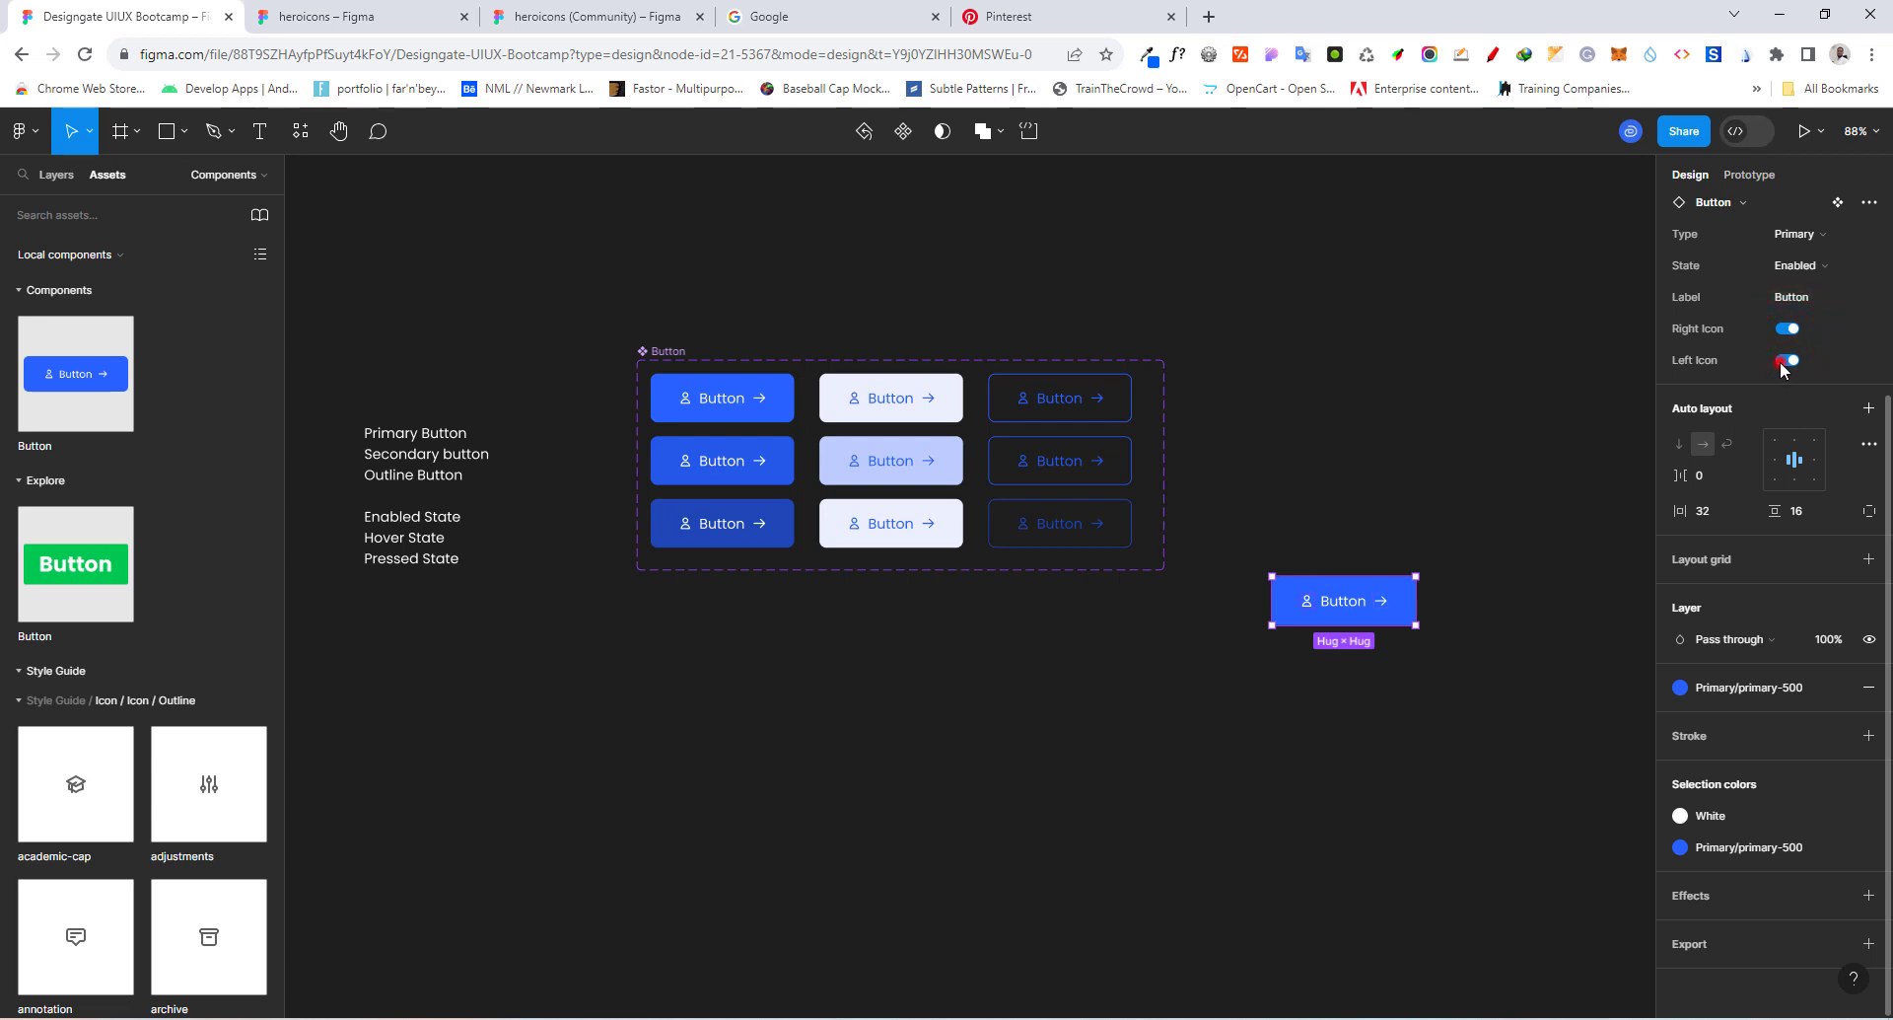
left_click(1783, 361)
Step: Switch the placed Button instance's Type property to Outline
scroll(1510, 627, "up", 1)
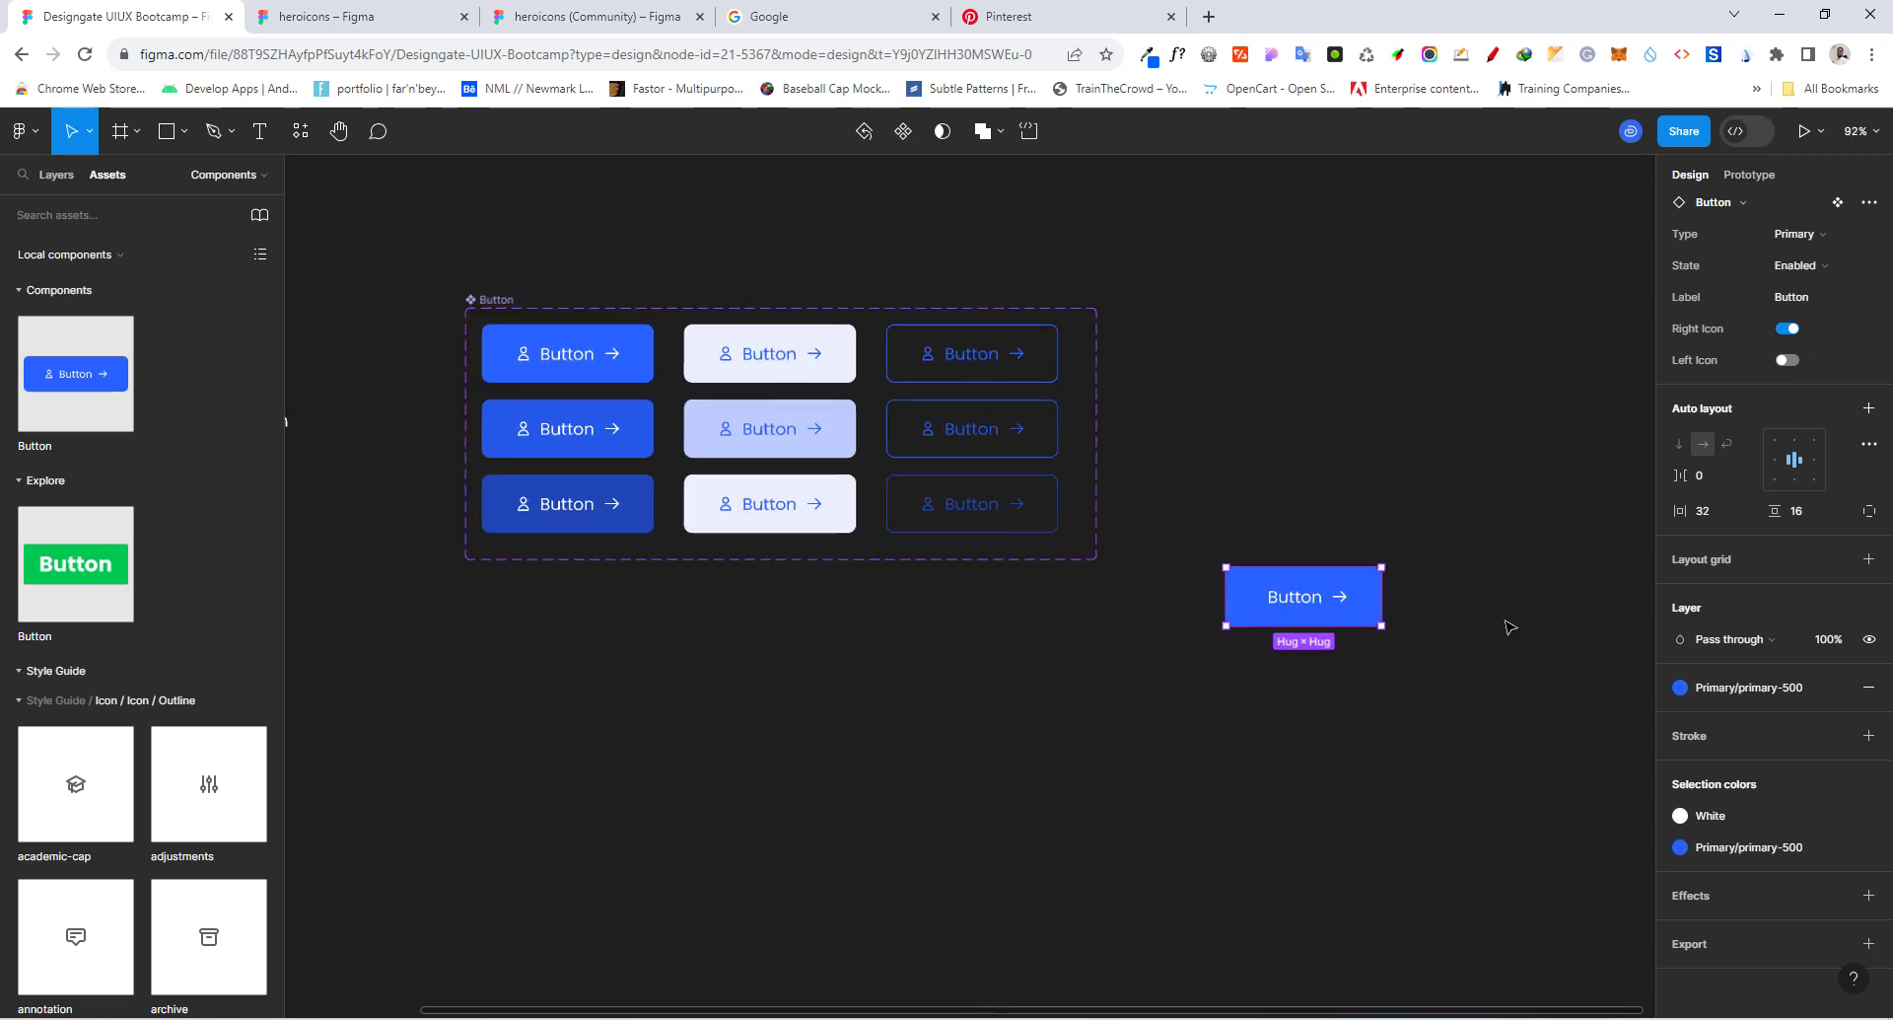
scroll(1509, 631, "up", 5)
left_click(1489, 651)
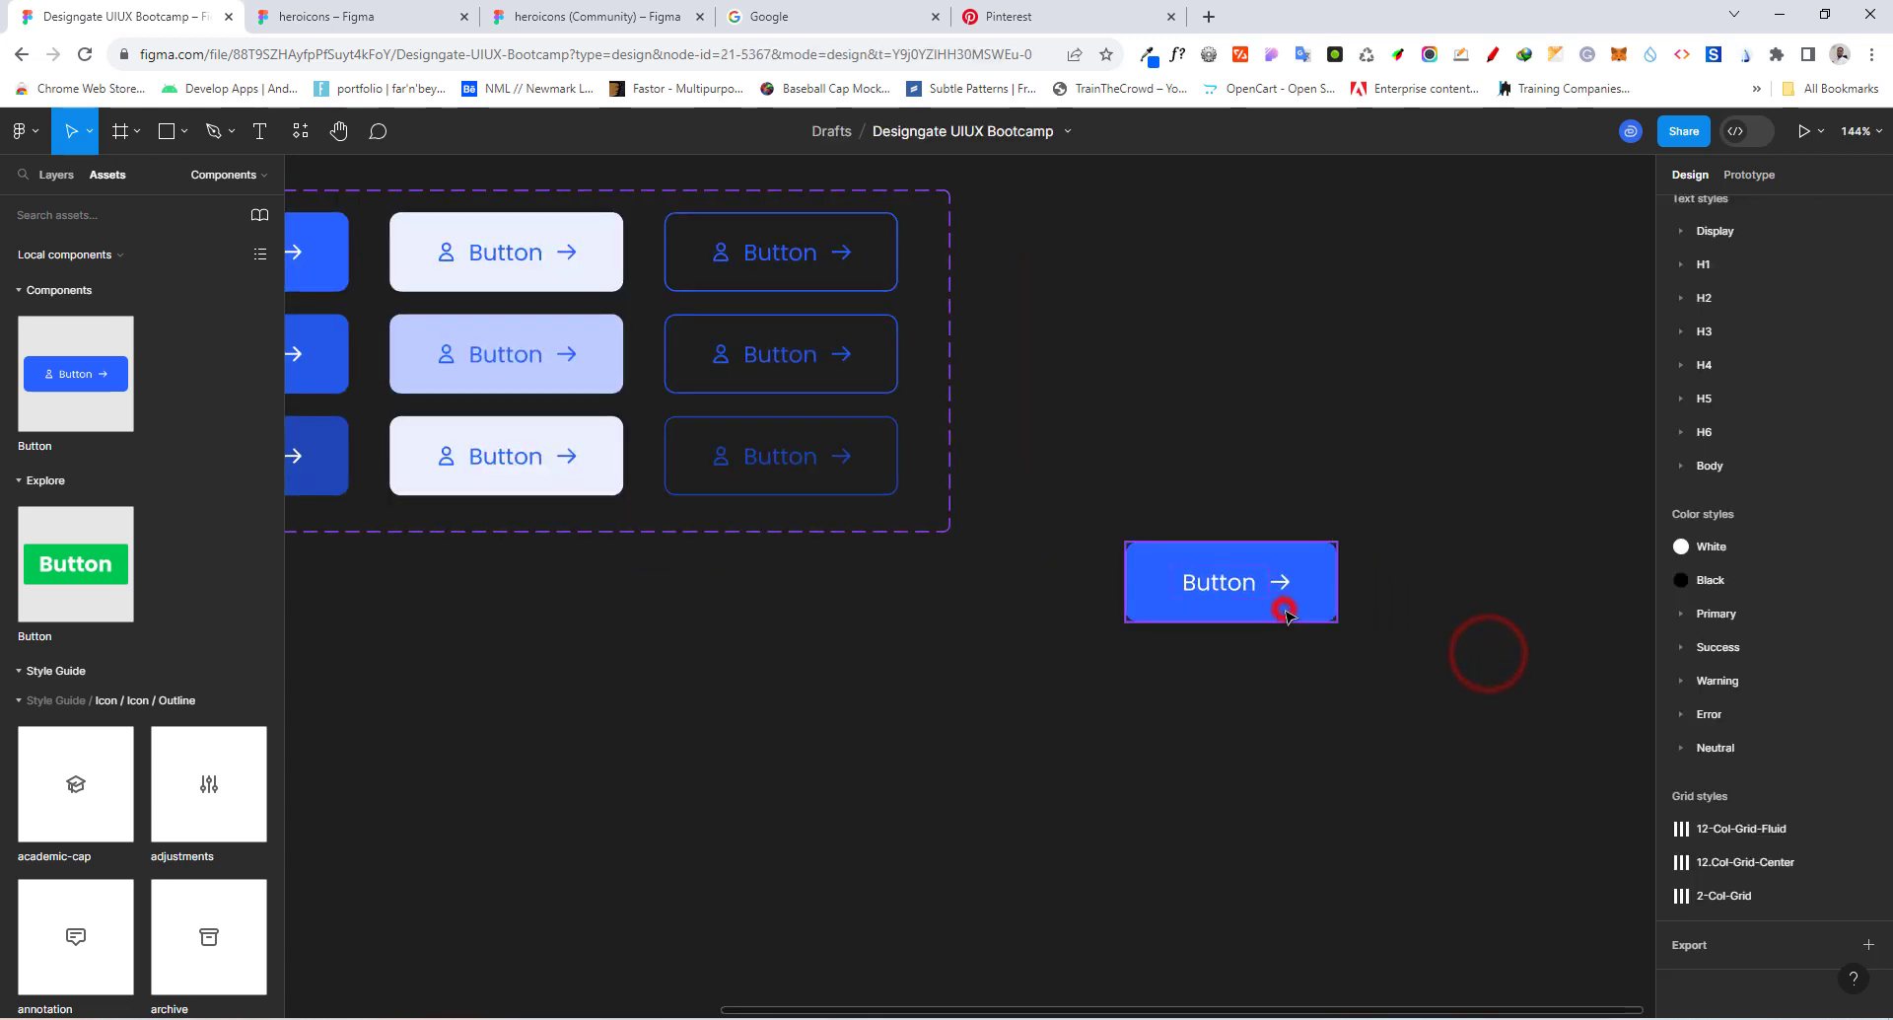
left_click(1285, 611)
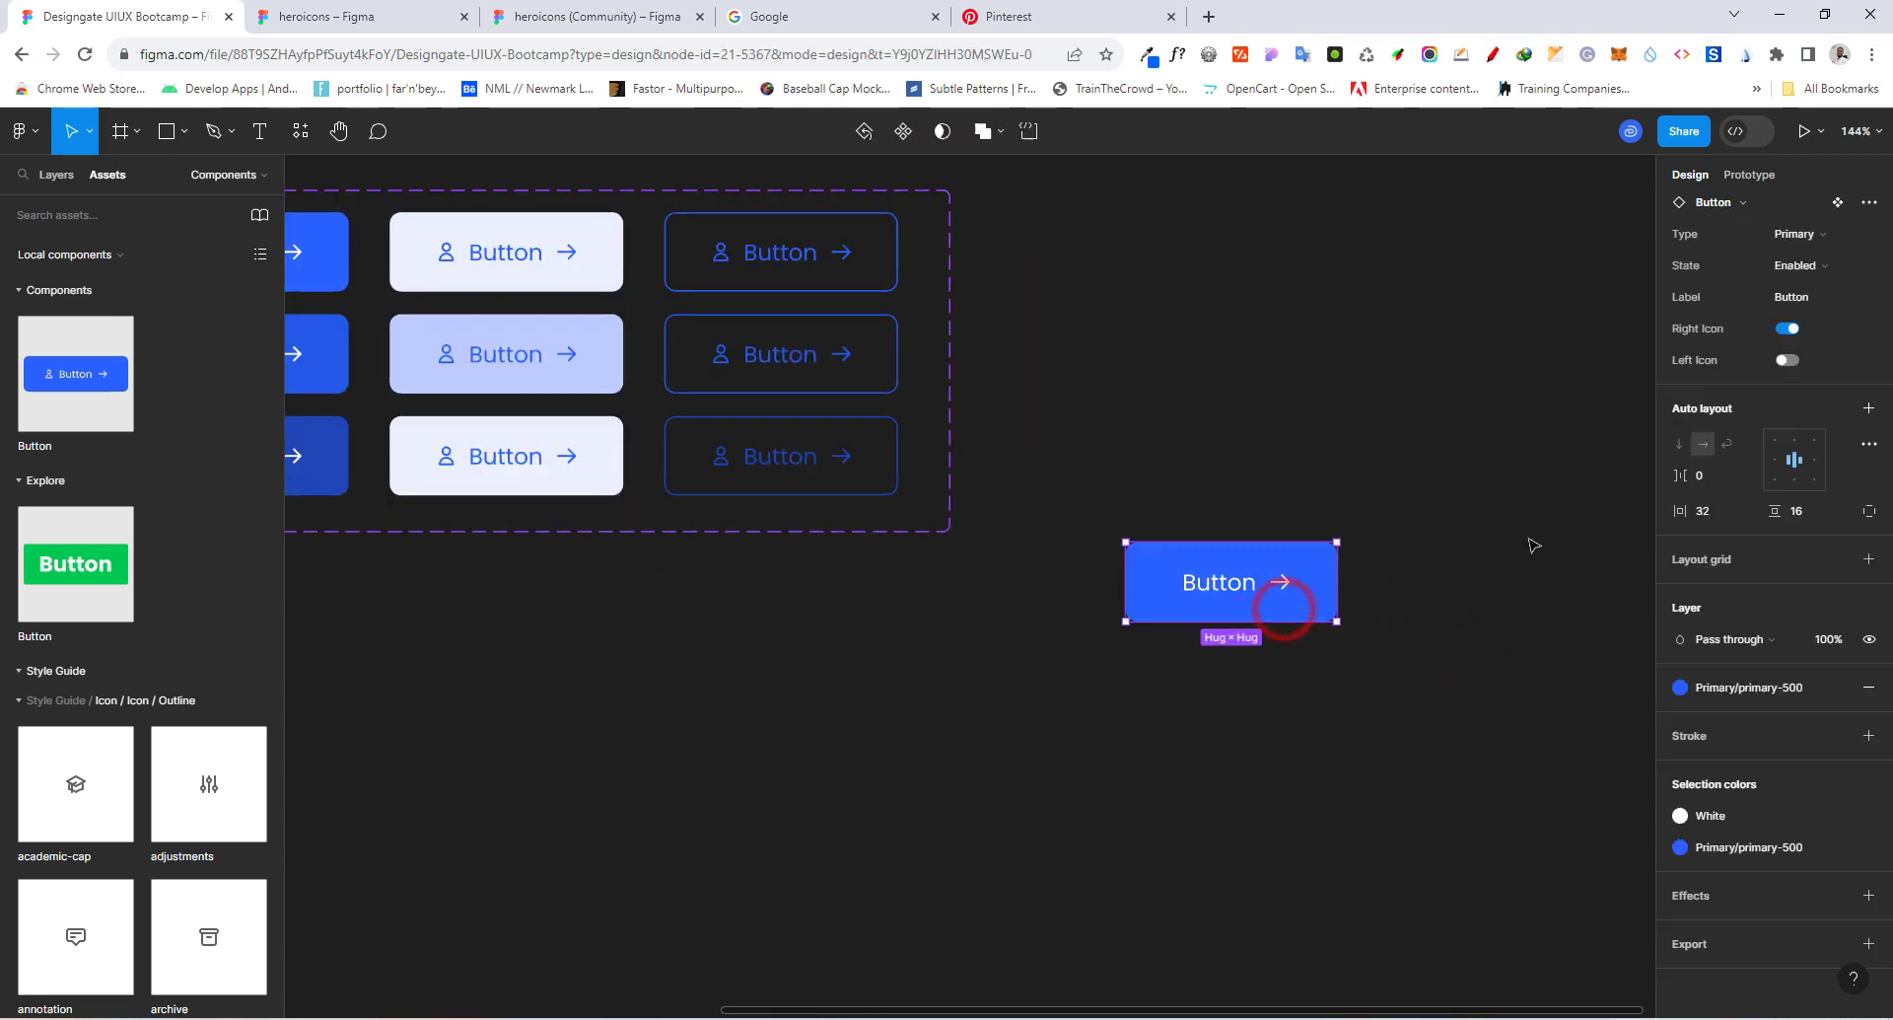
left_click(1825, 236)
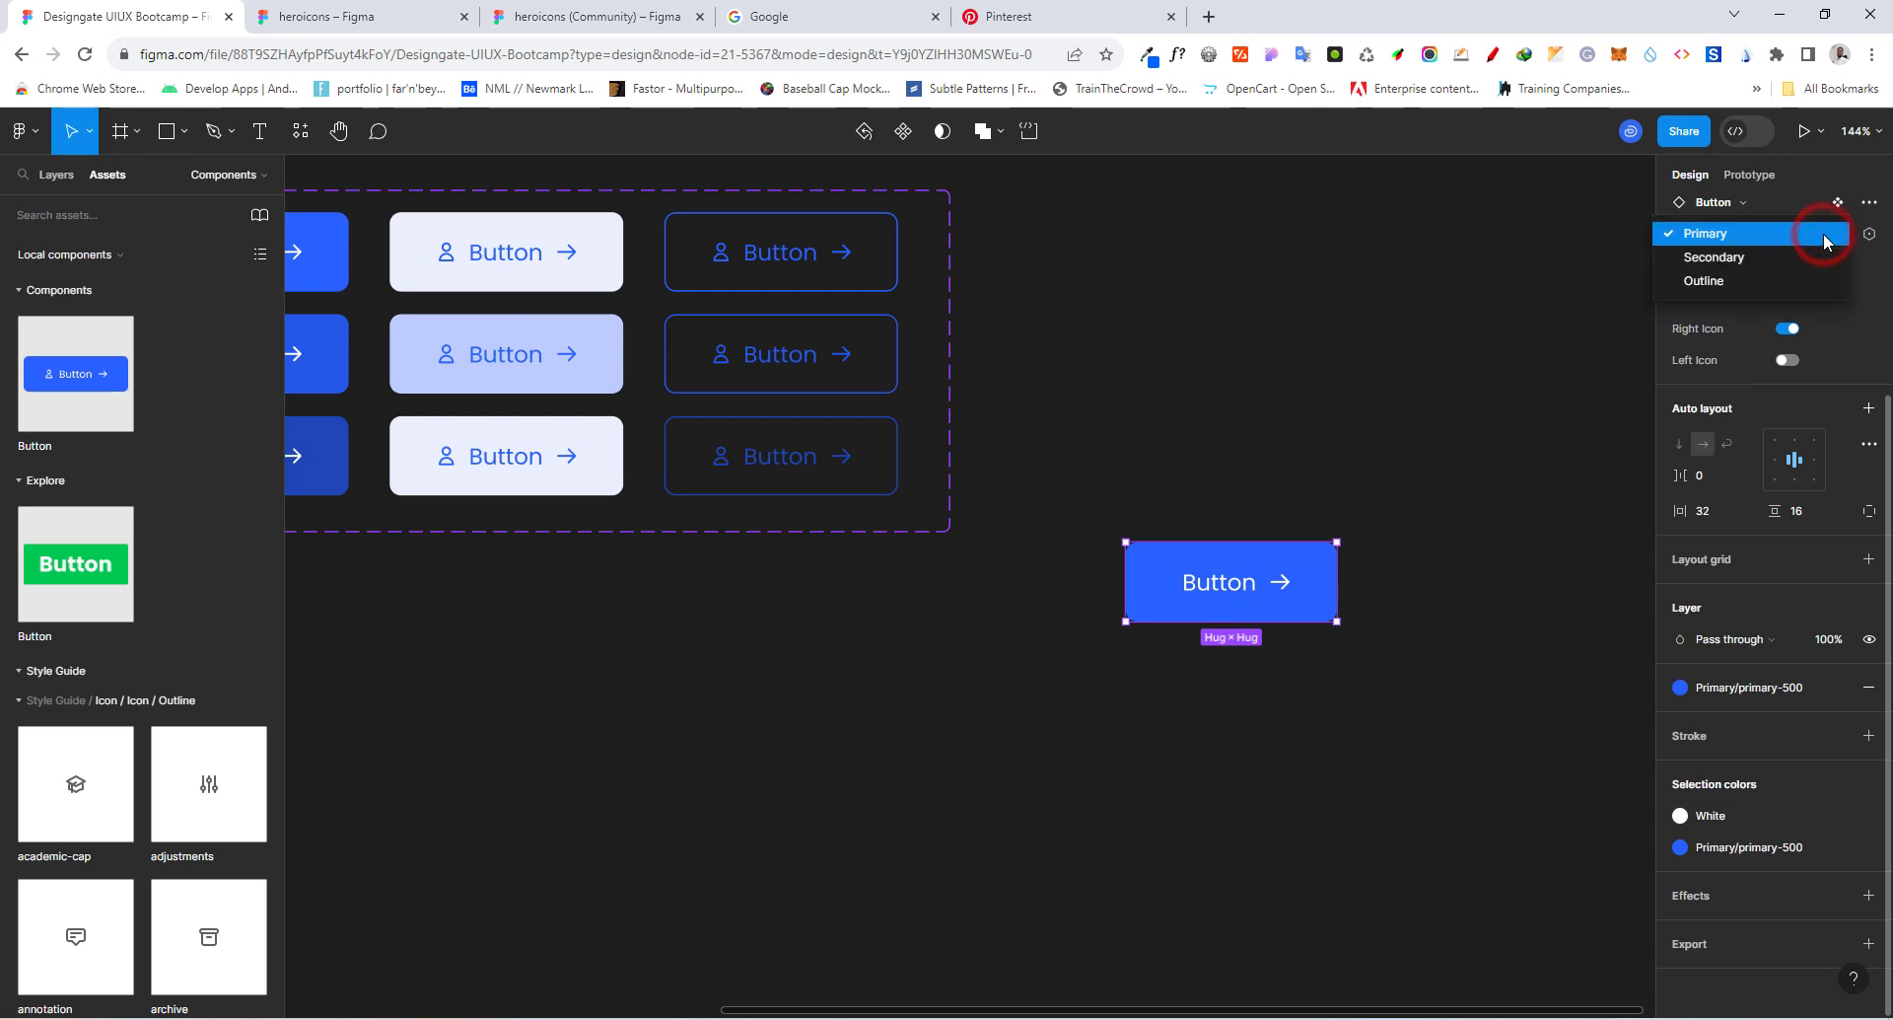
left_click(1712, 281)
left_click(1503, 520)
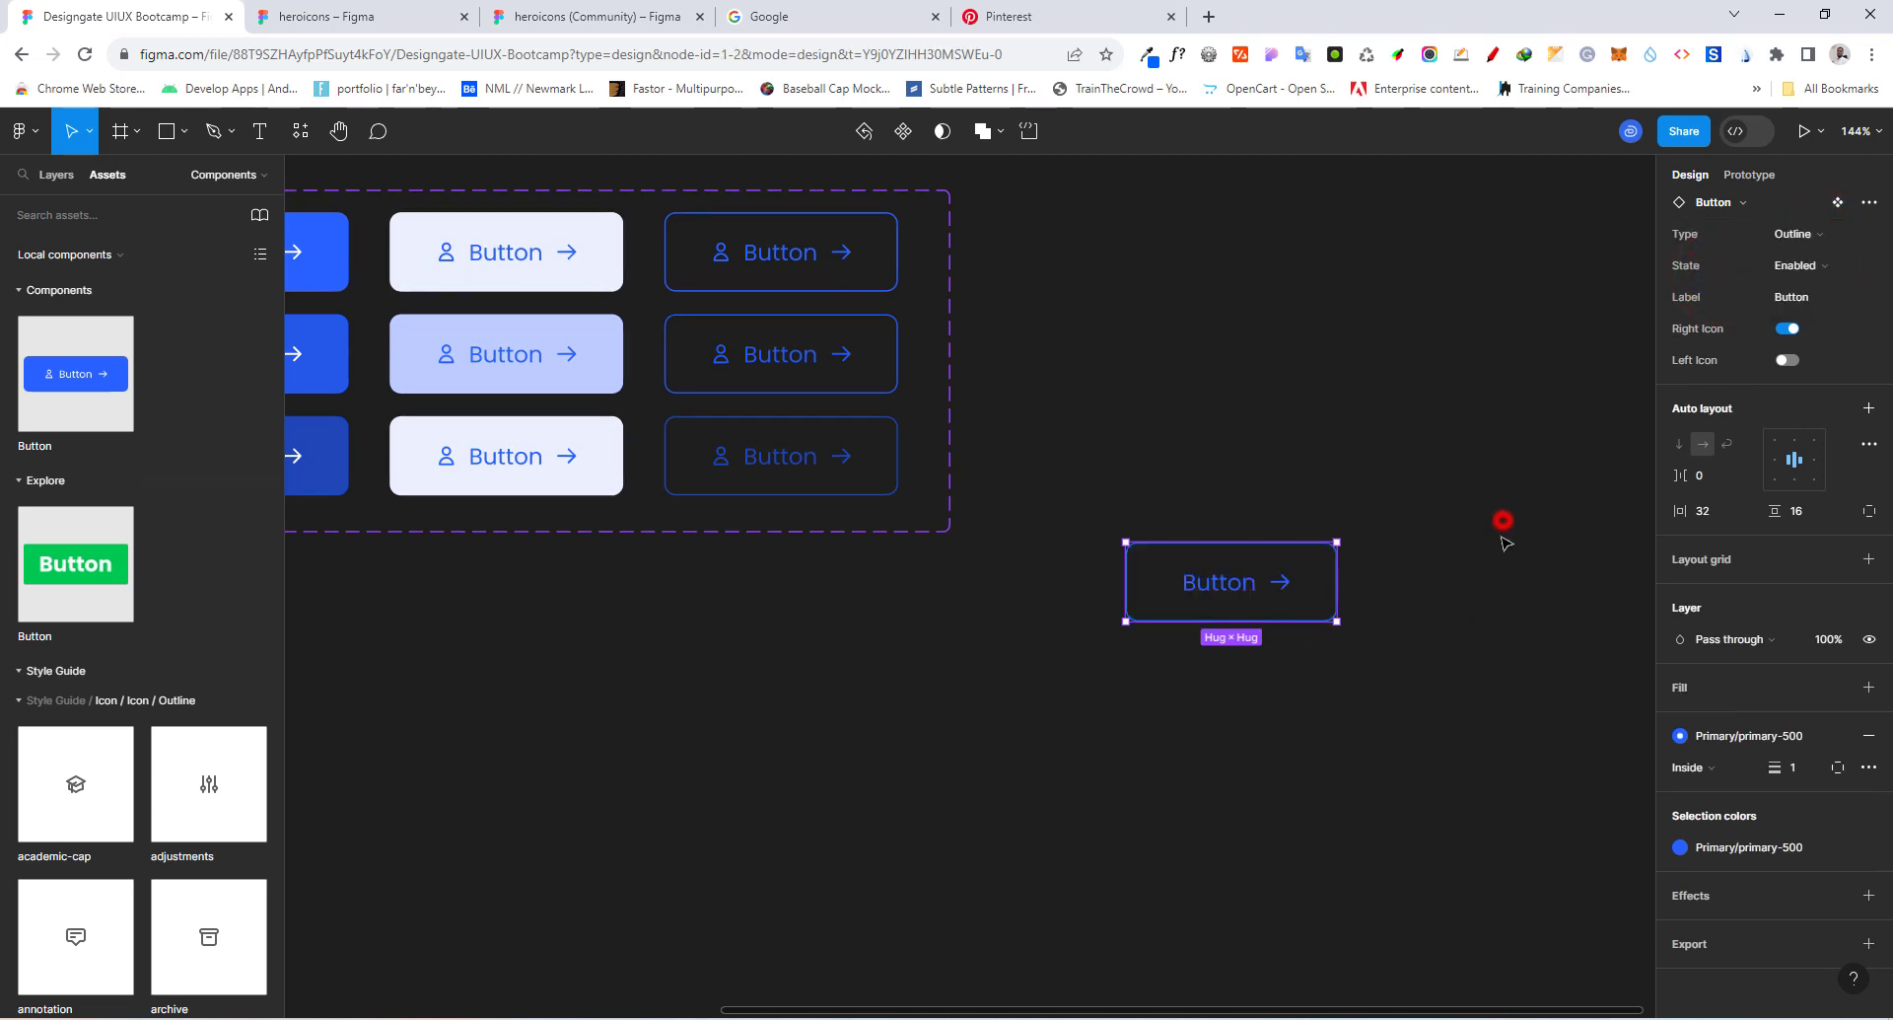
Step: Switch the placed Button instance's Type property to Secondary
left_click(1220, 584)
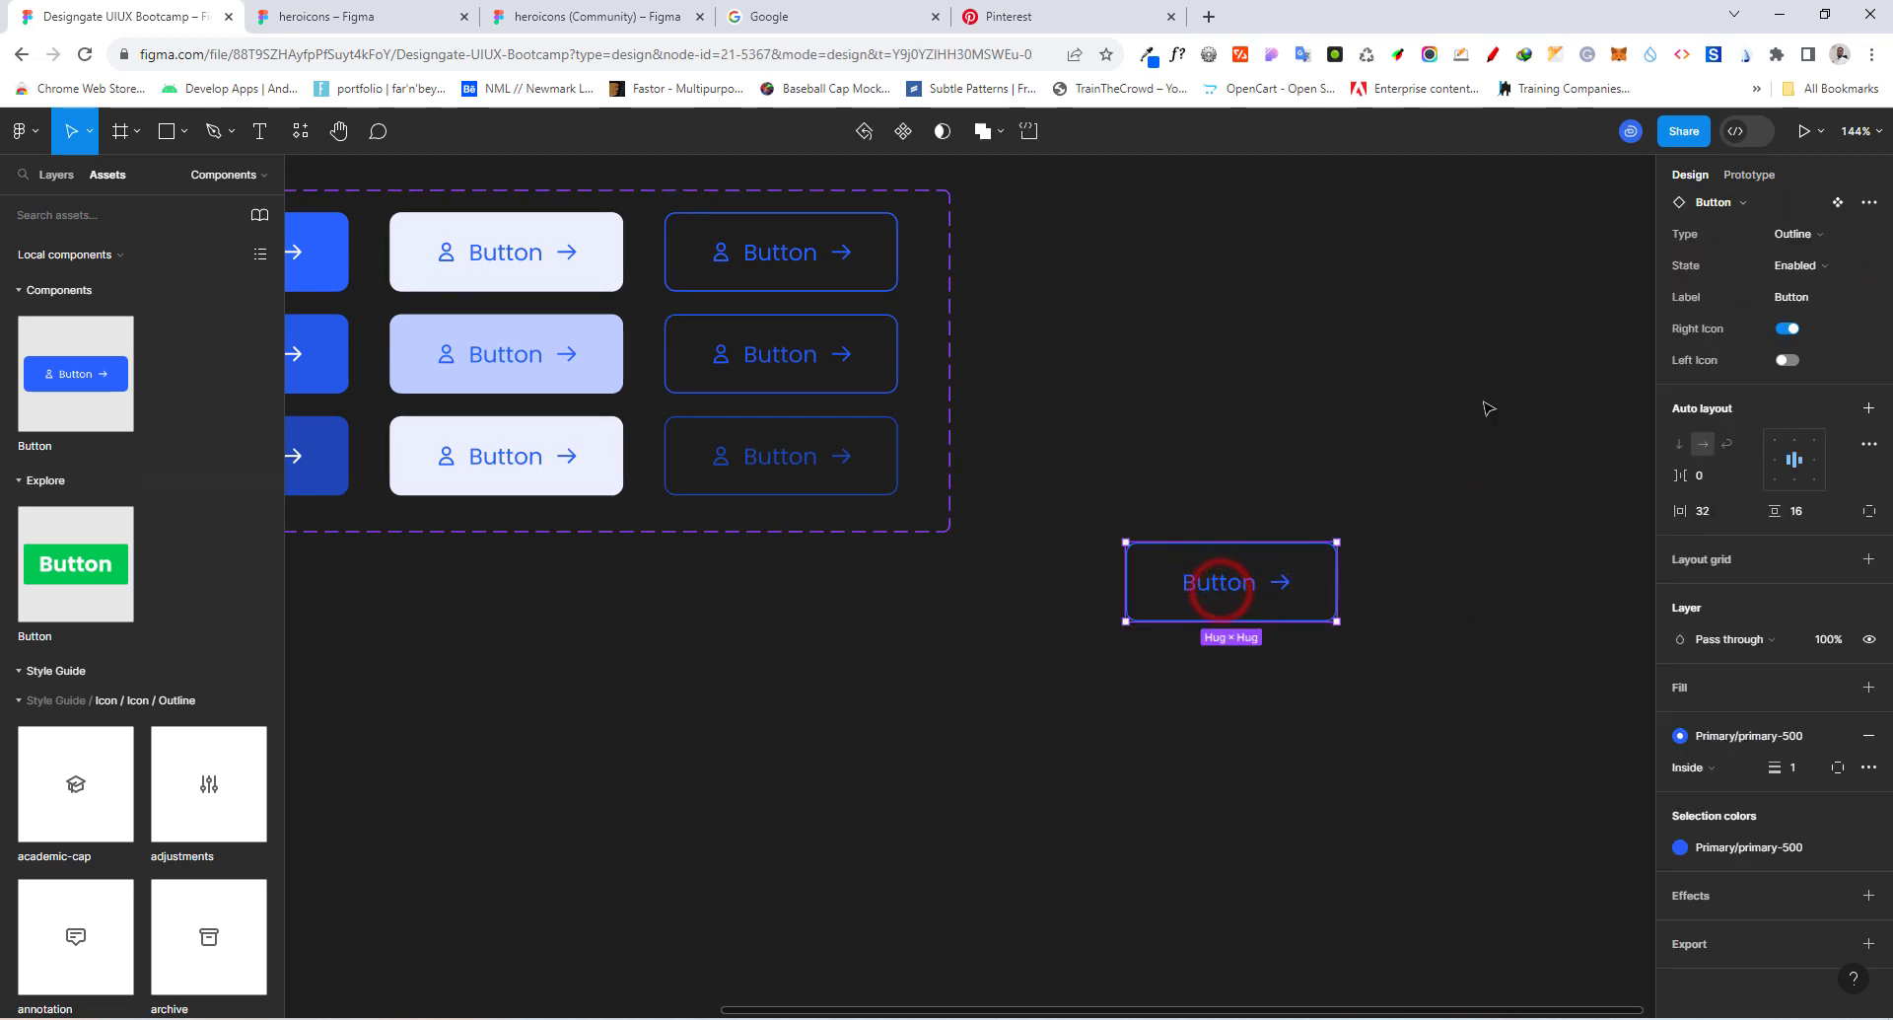
left_click(1817, 235)
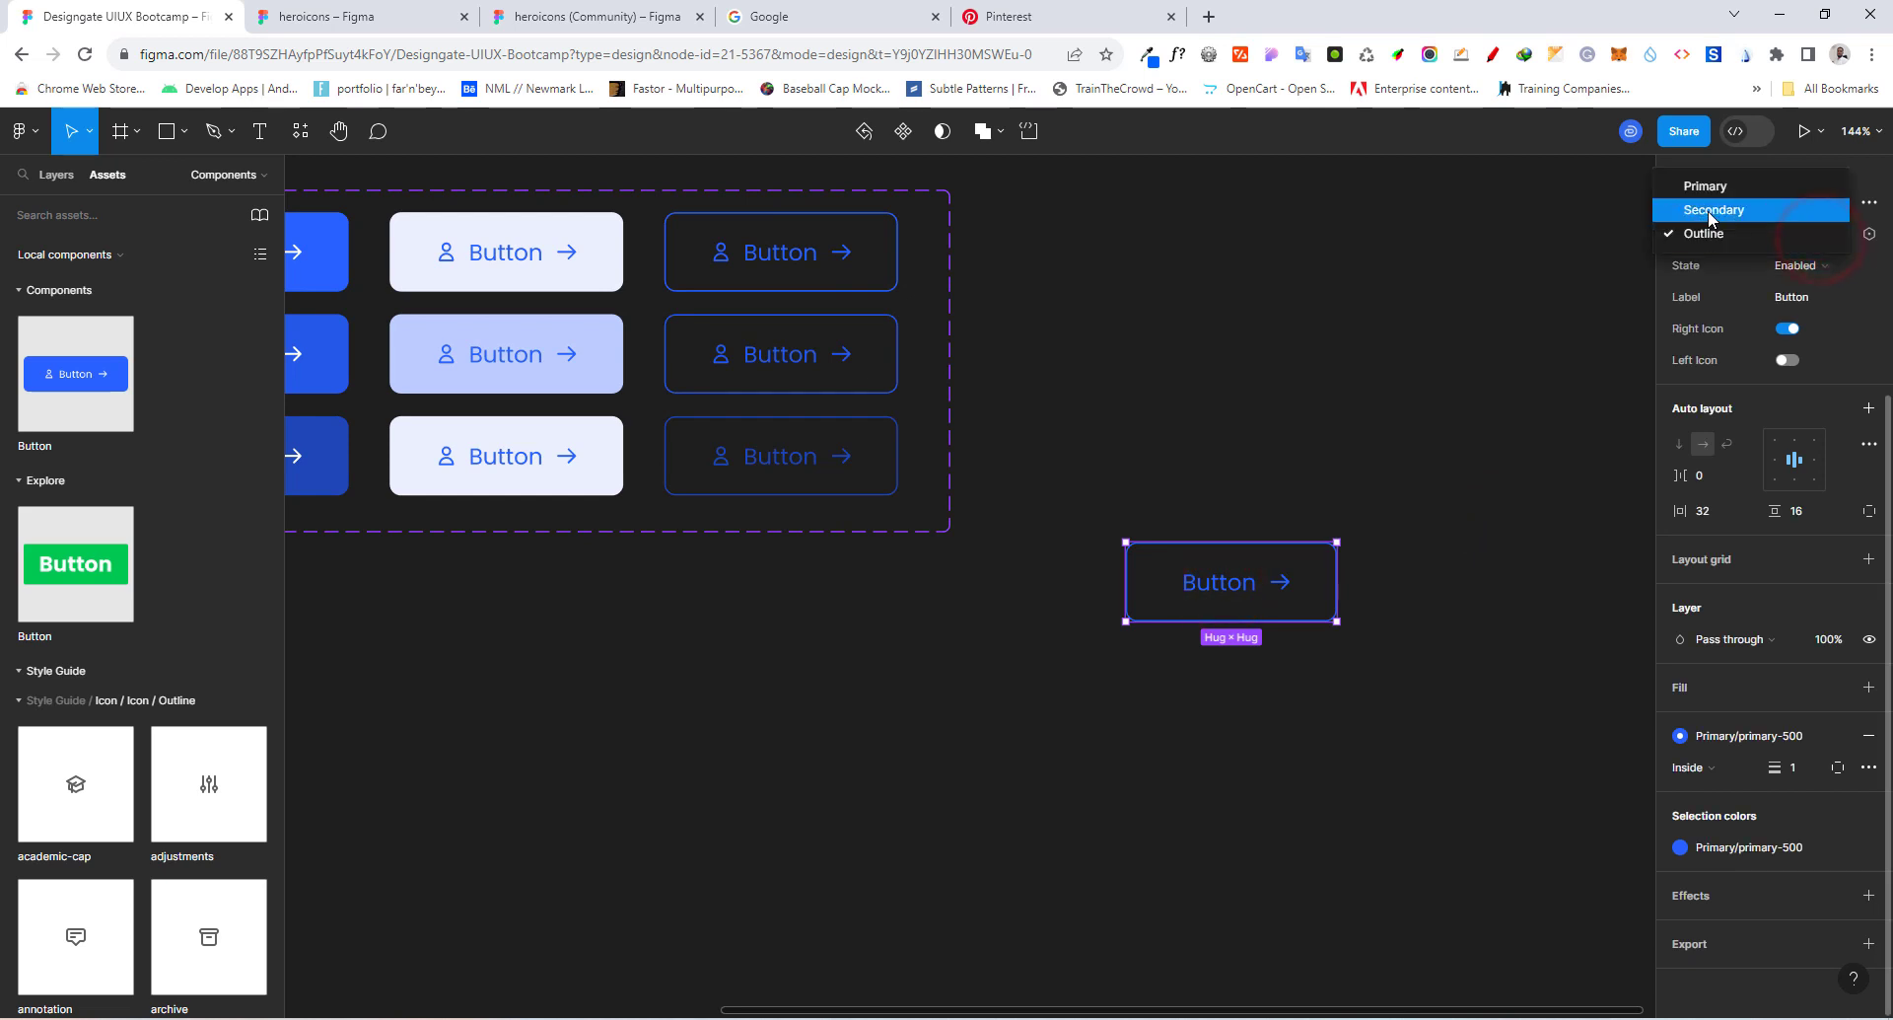
left_click(1707, 210)
left_click(1322, 434)
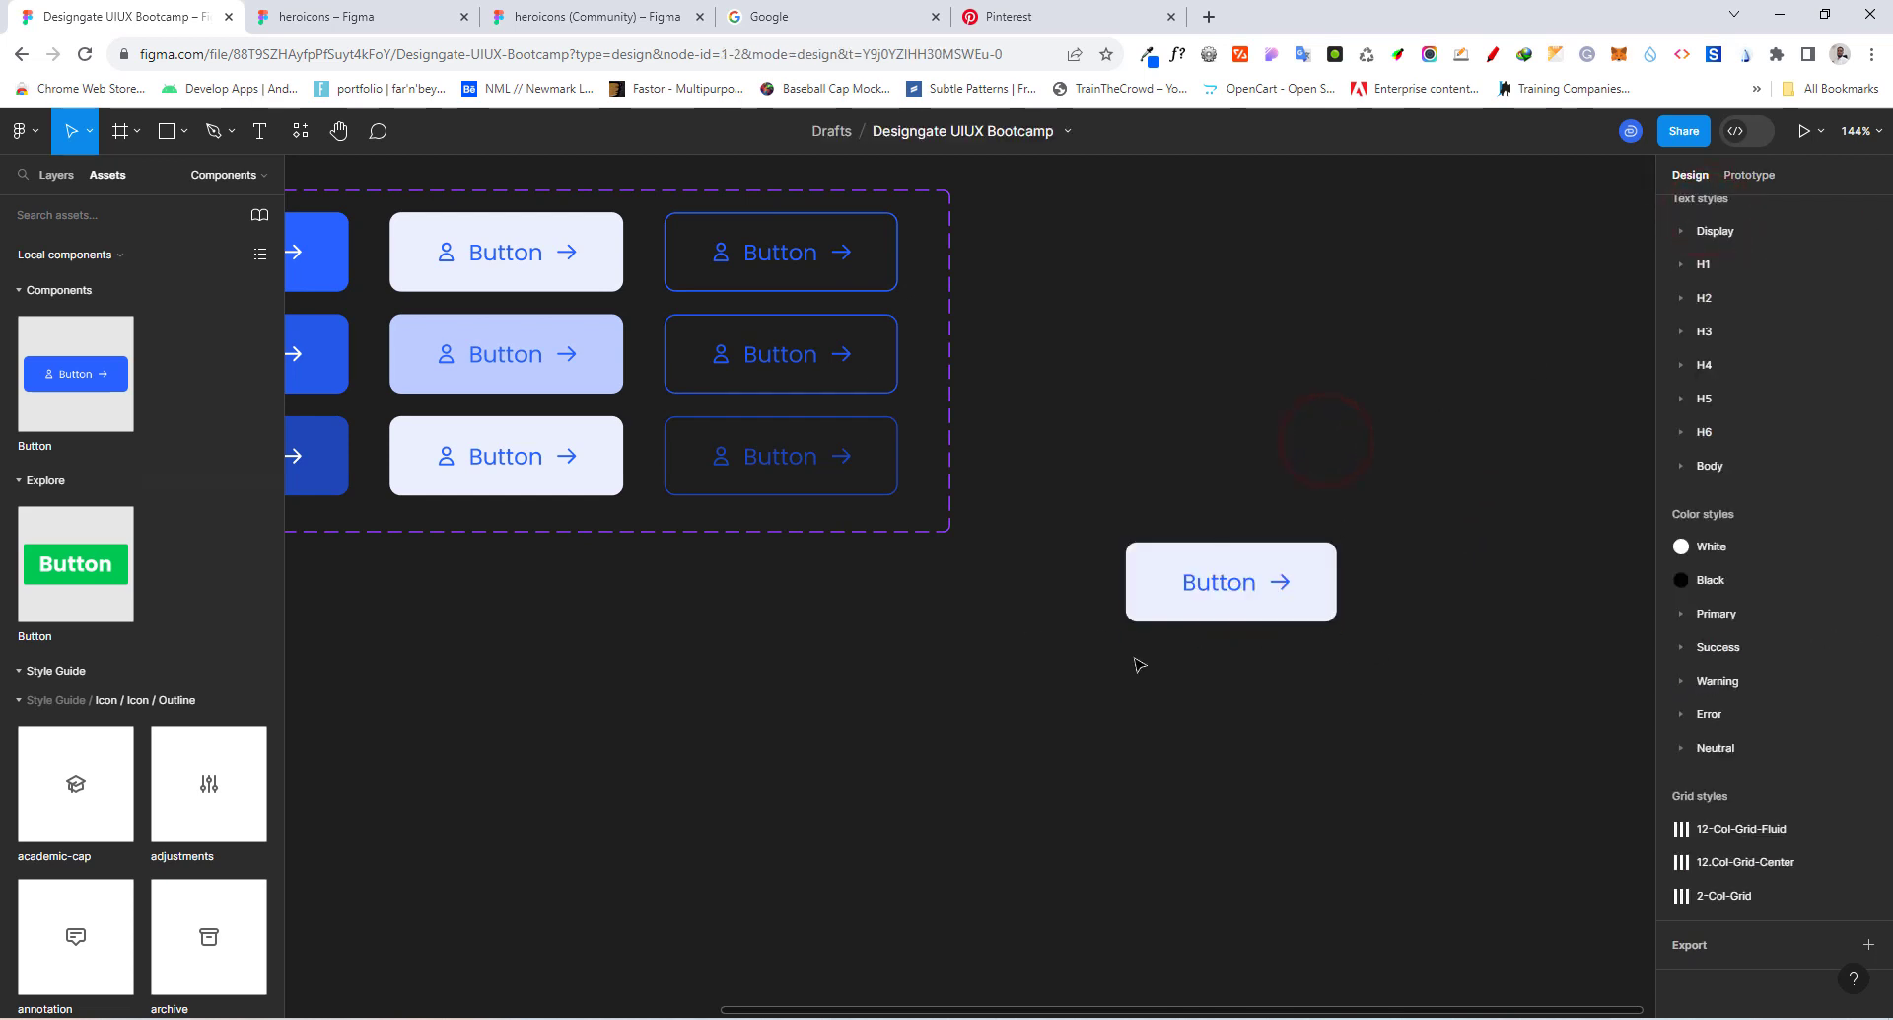
Step: Set the placed Button instance's Type property to Primary and its State property to Pressed
left_click(1280, 613)
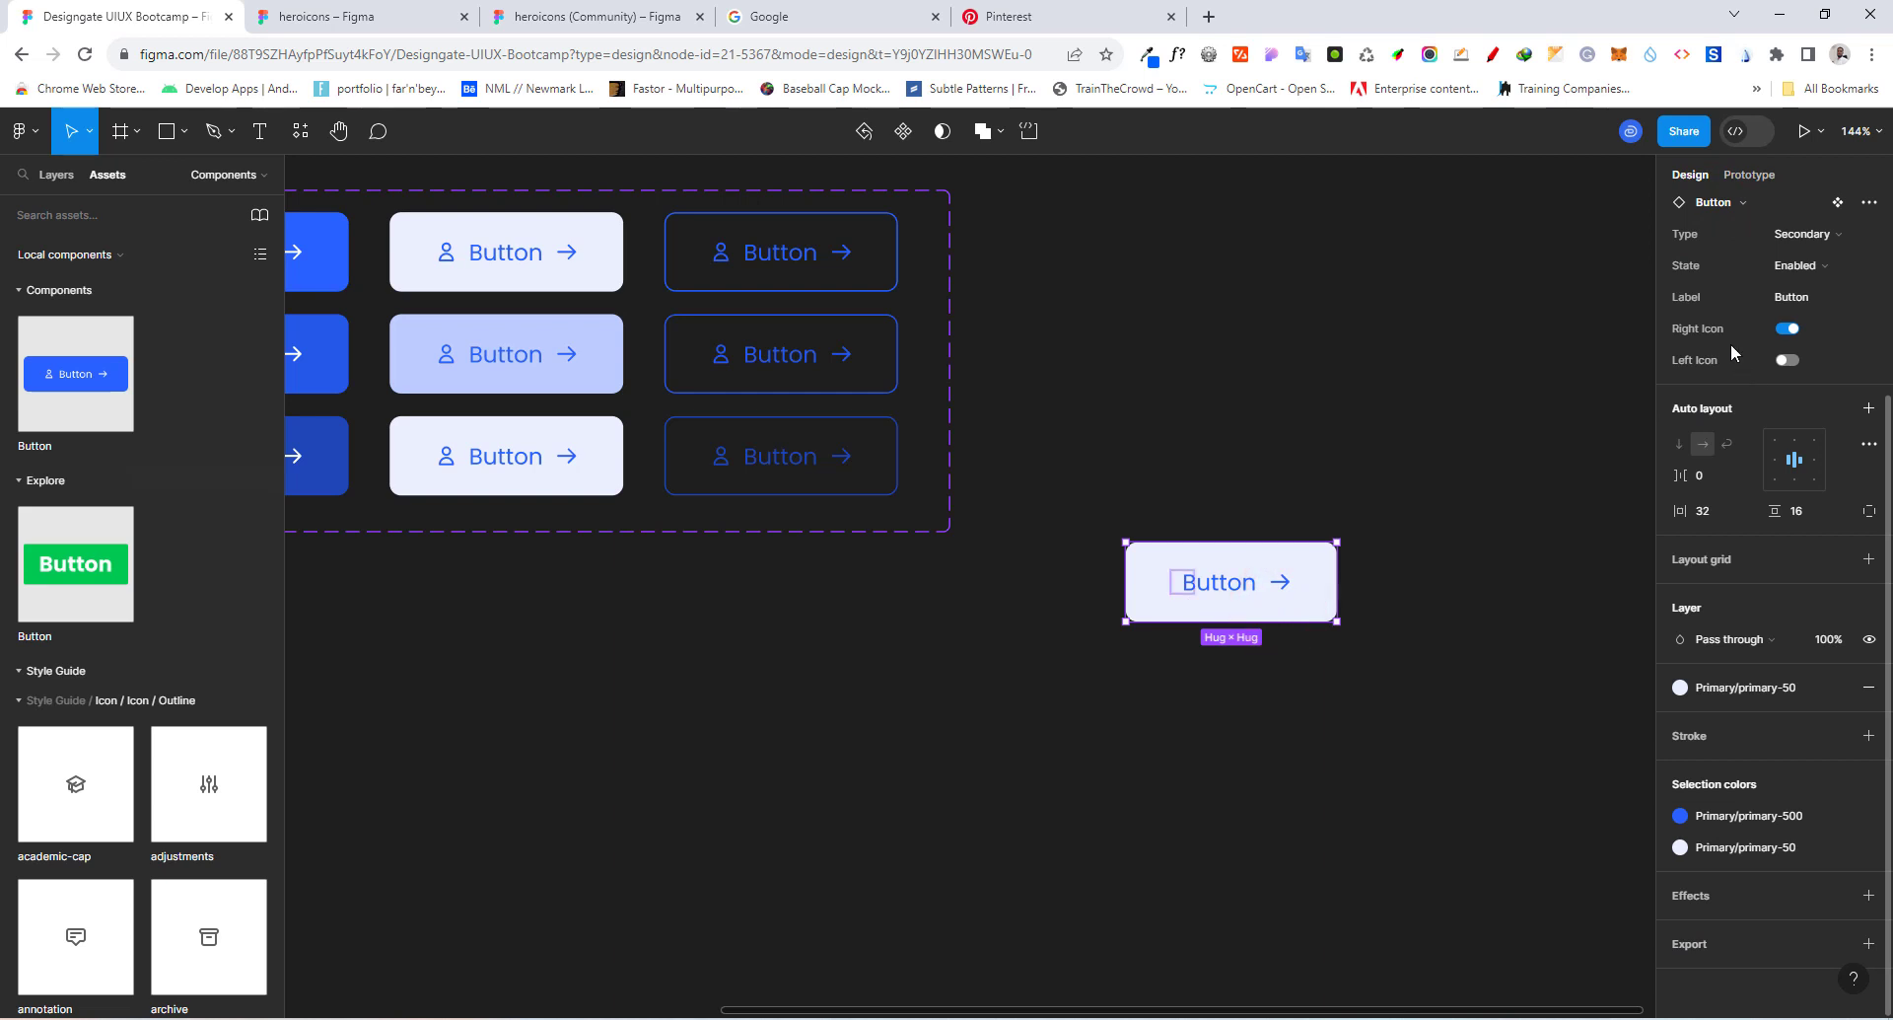
scroll(1263, 619, "down", 1)
left_click(1804, 233)
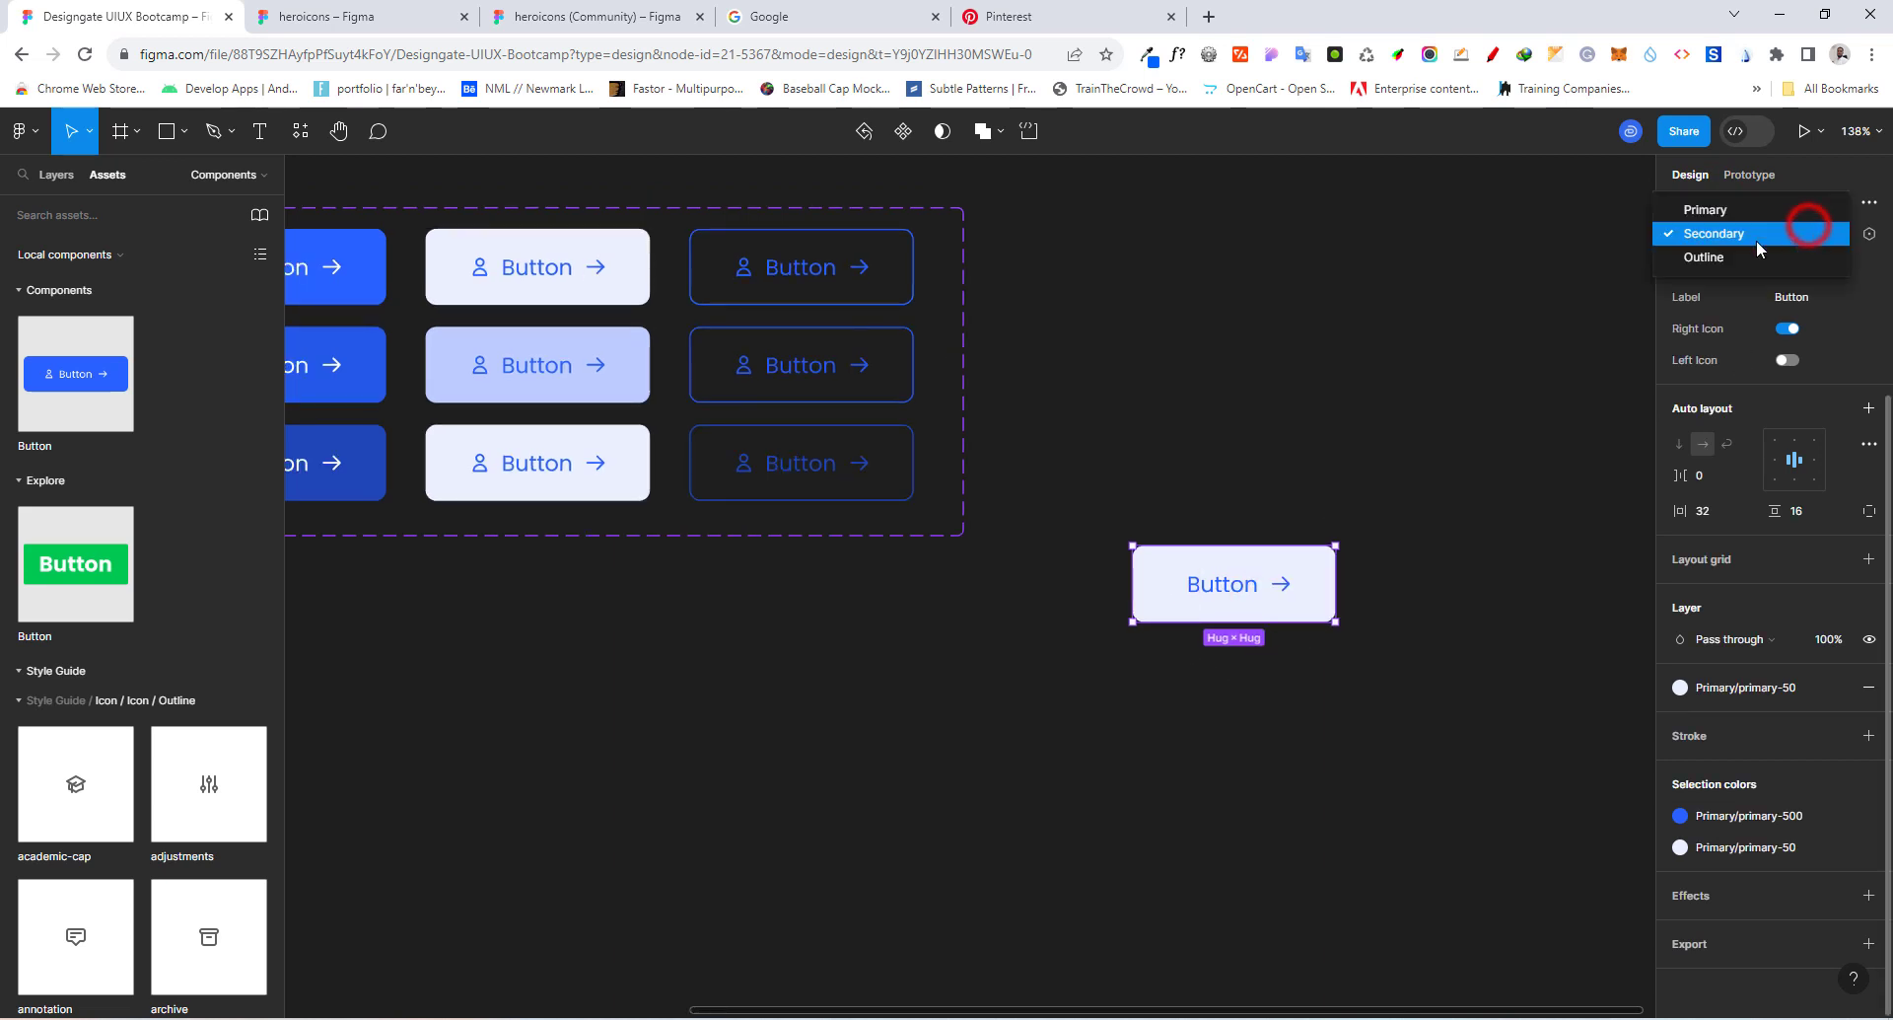
left_click(1723, 210)
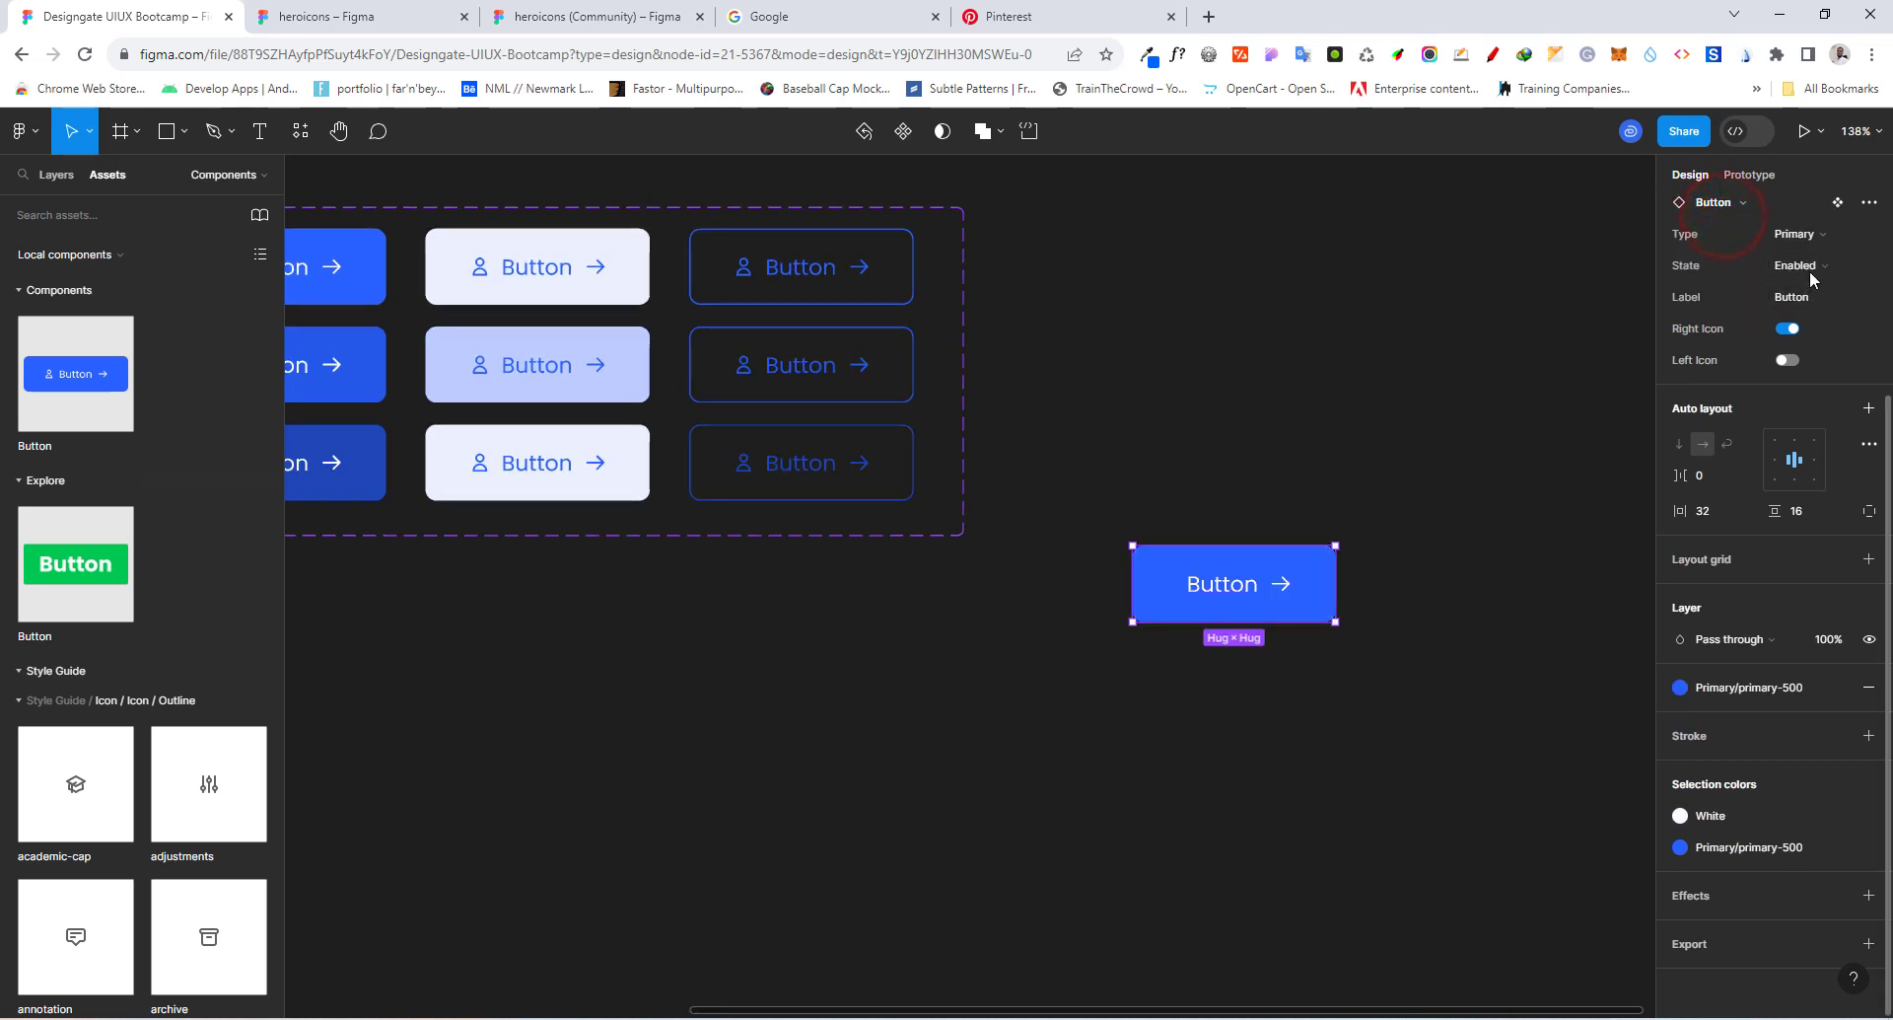
left_click(1808, 268)
left_click(1735, 312)
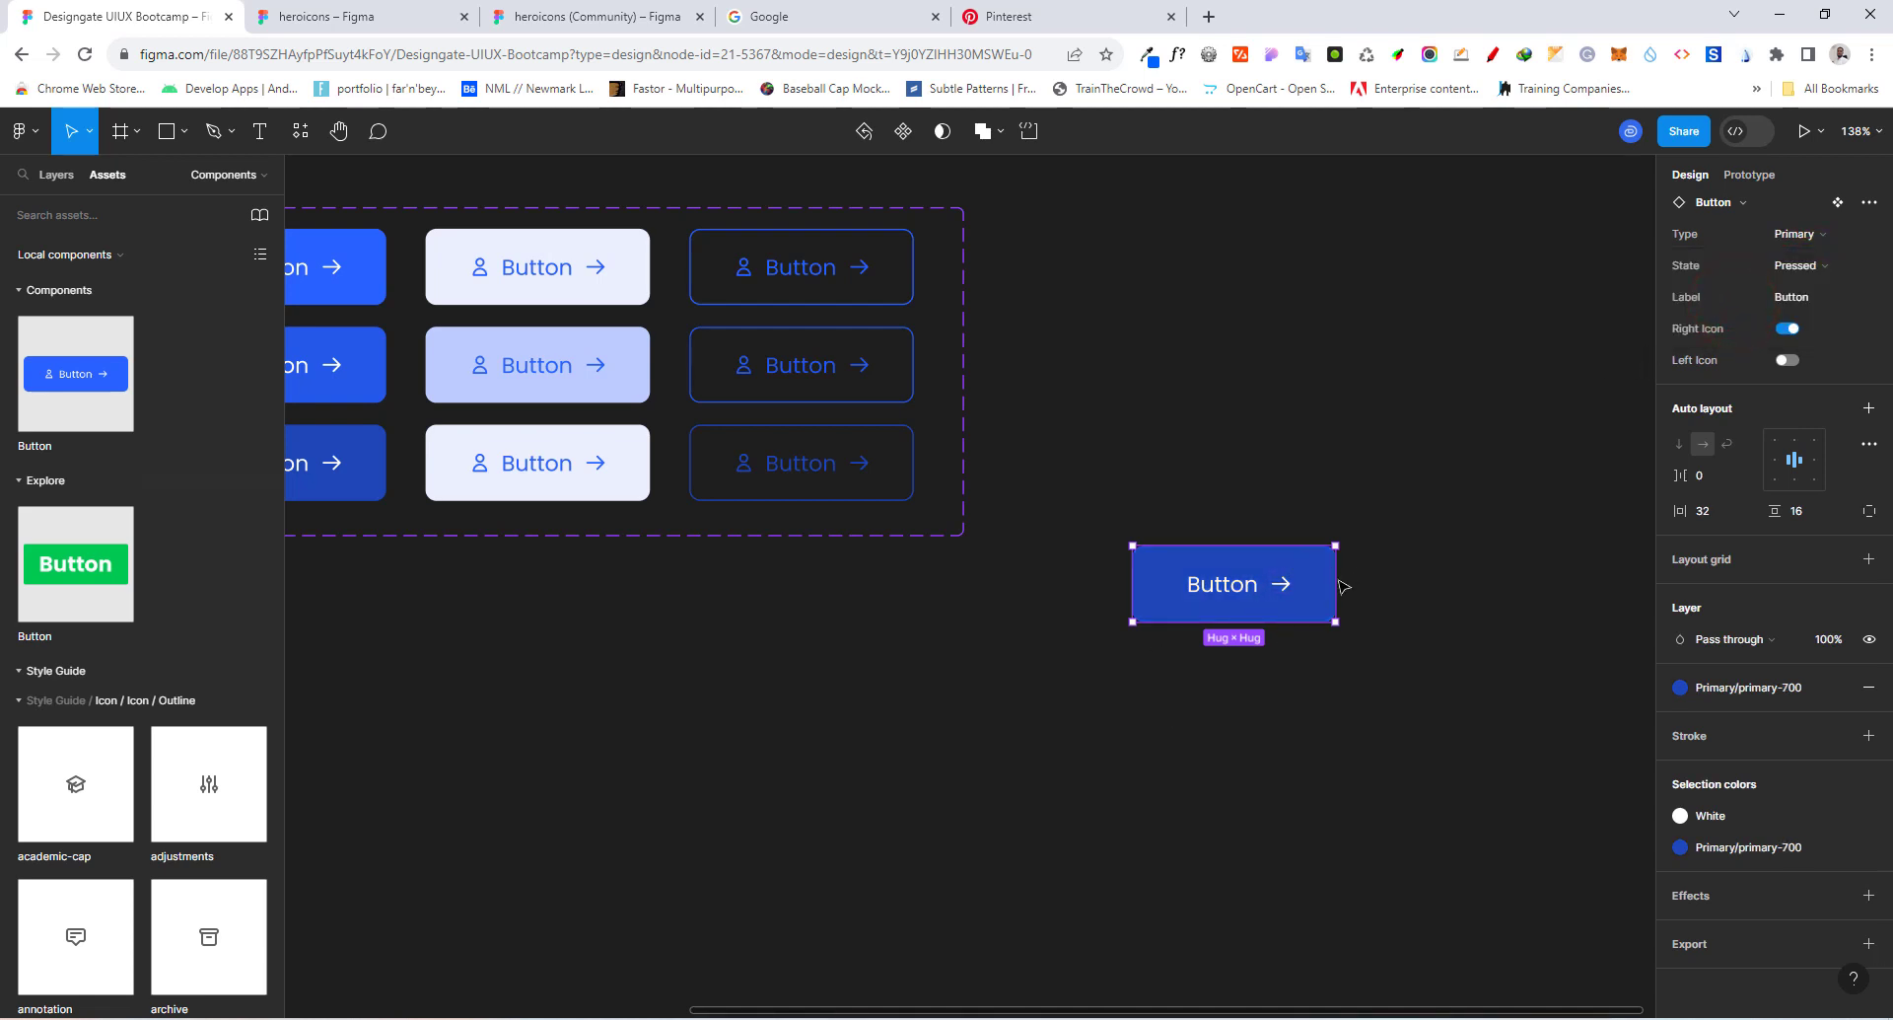
Step: Change the Button instance's Label property to "CTA Button"
left_click(1790, 308)
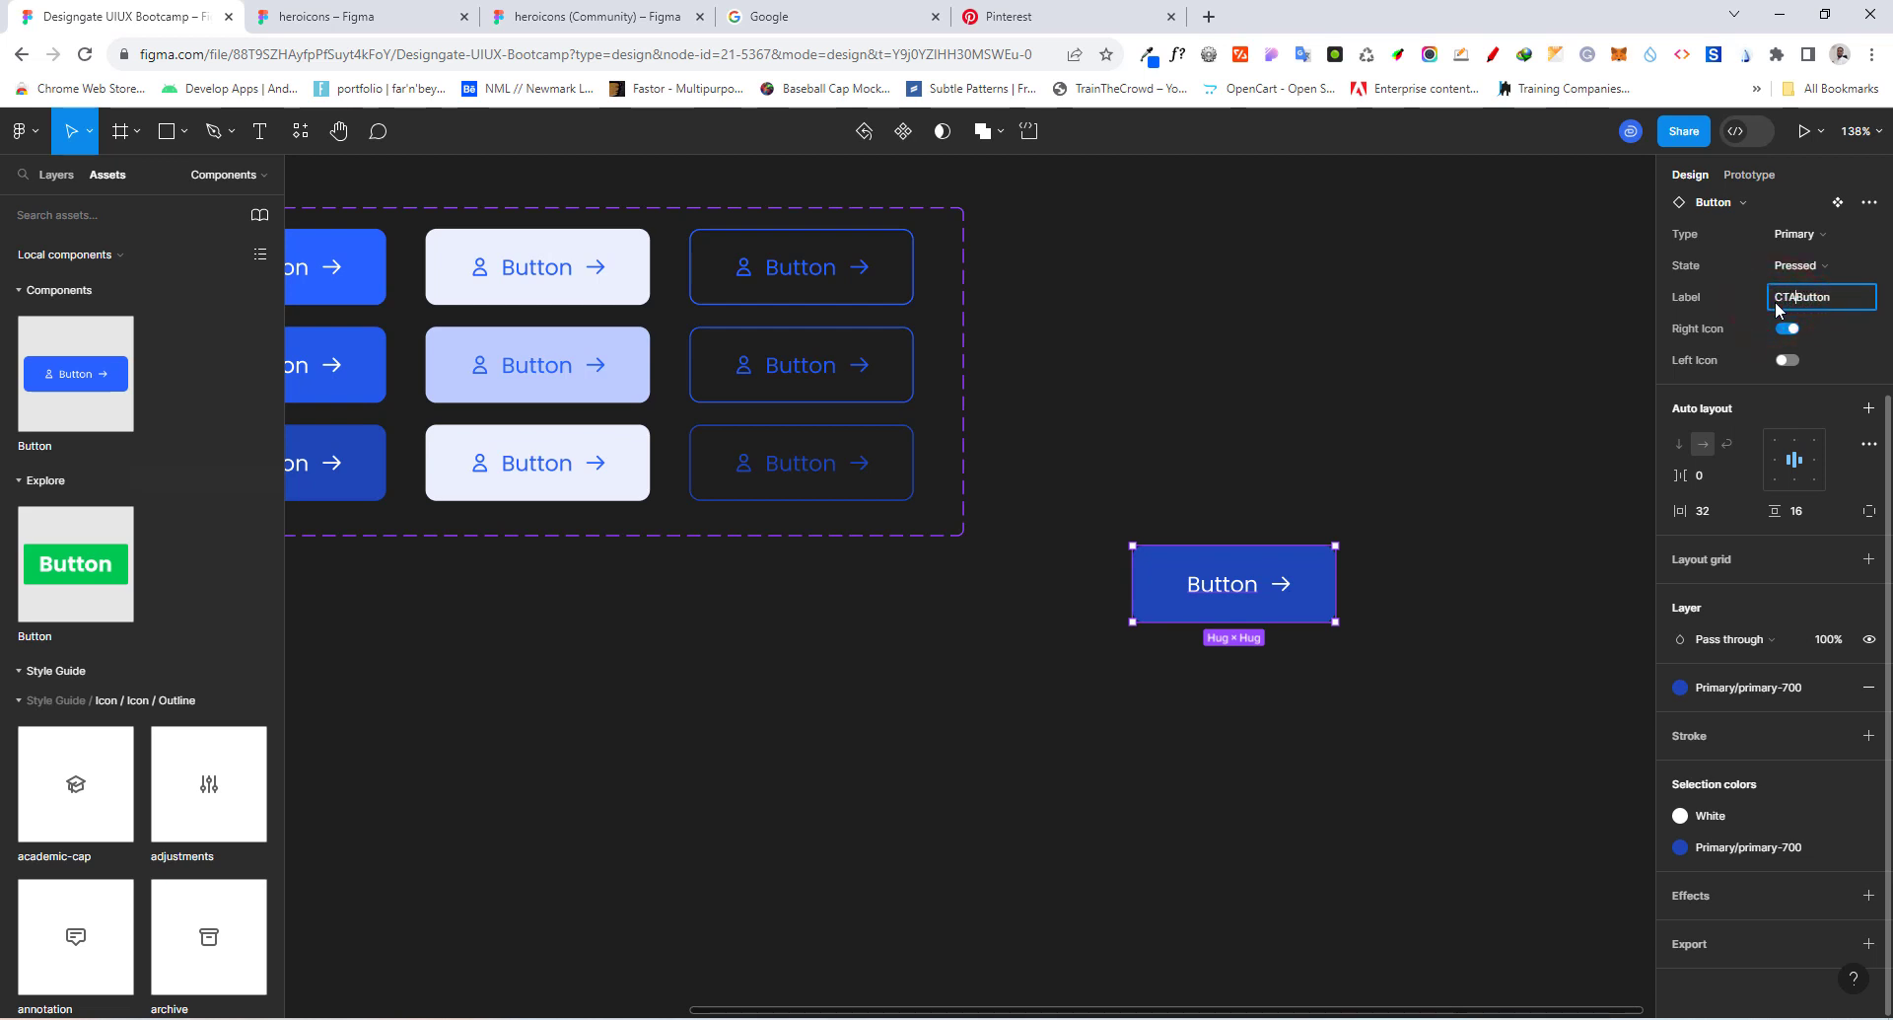
left_click(939, 477)
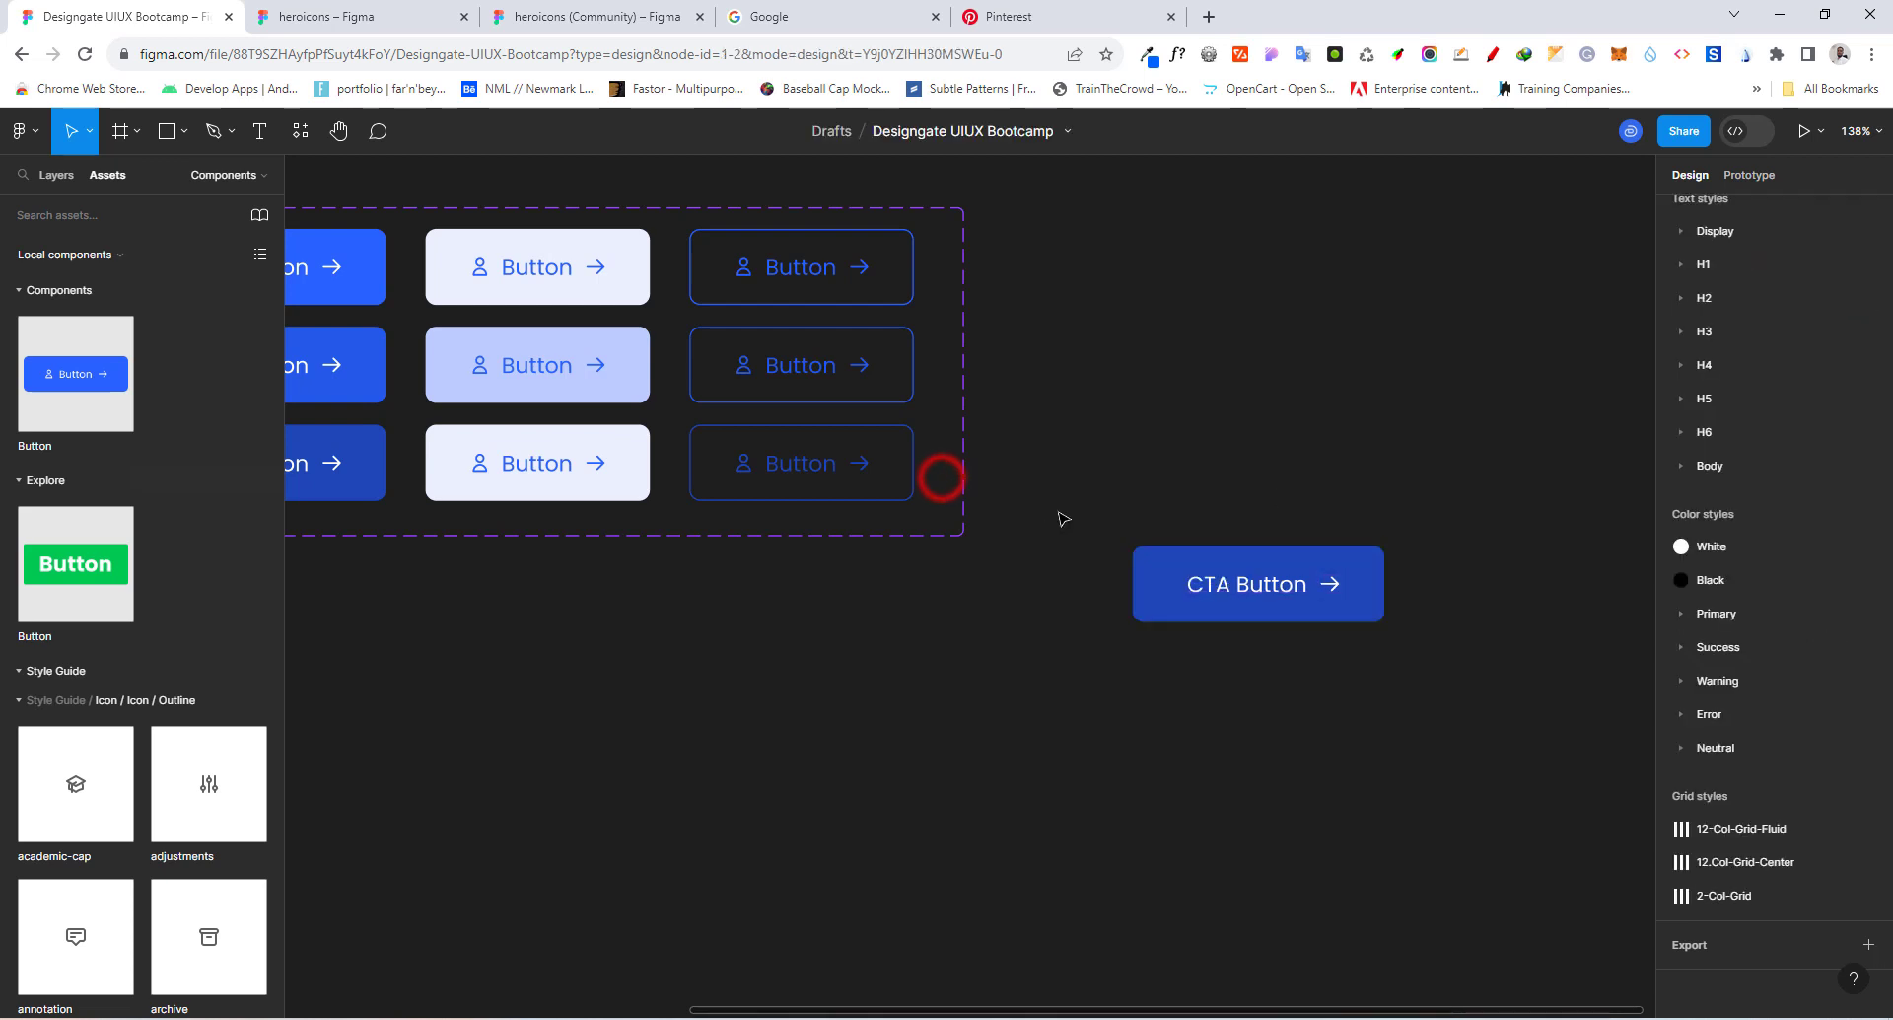
left_click(1097, 498)
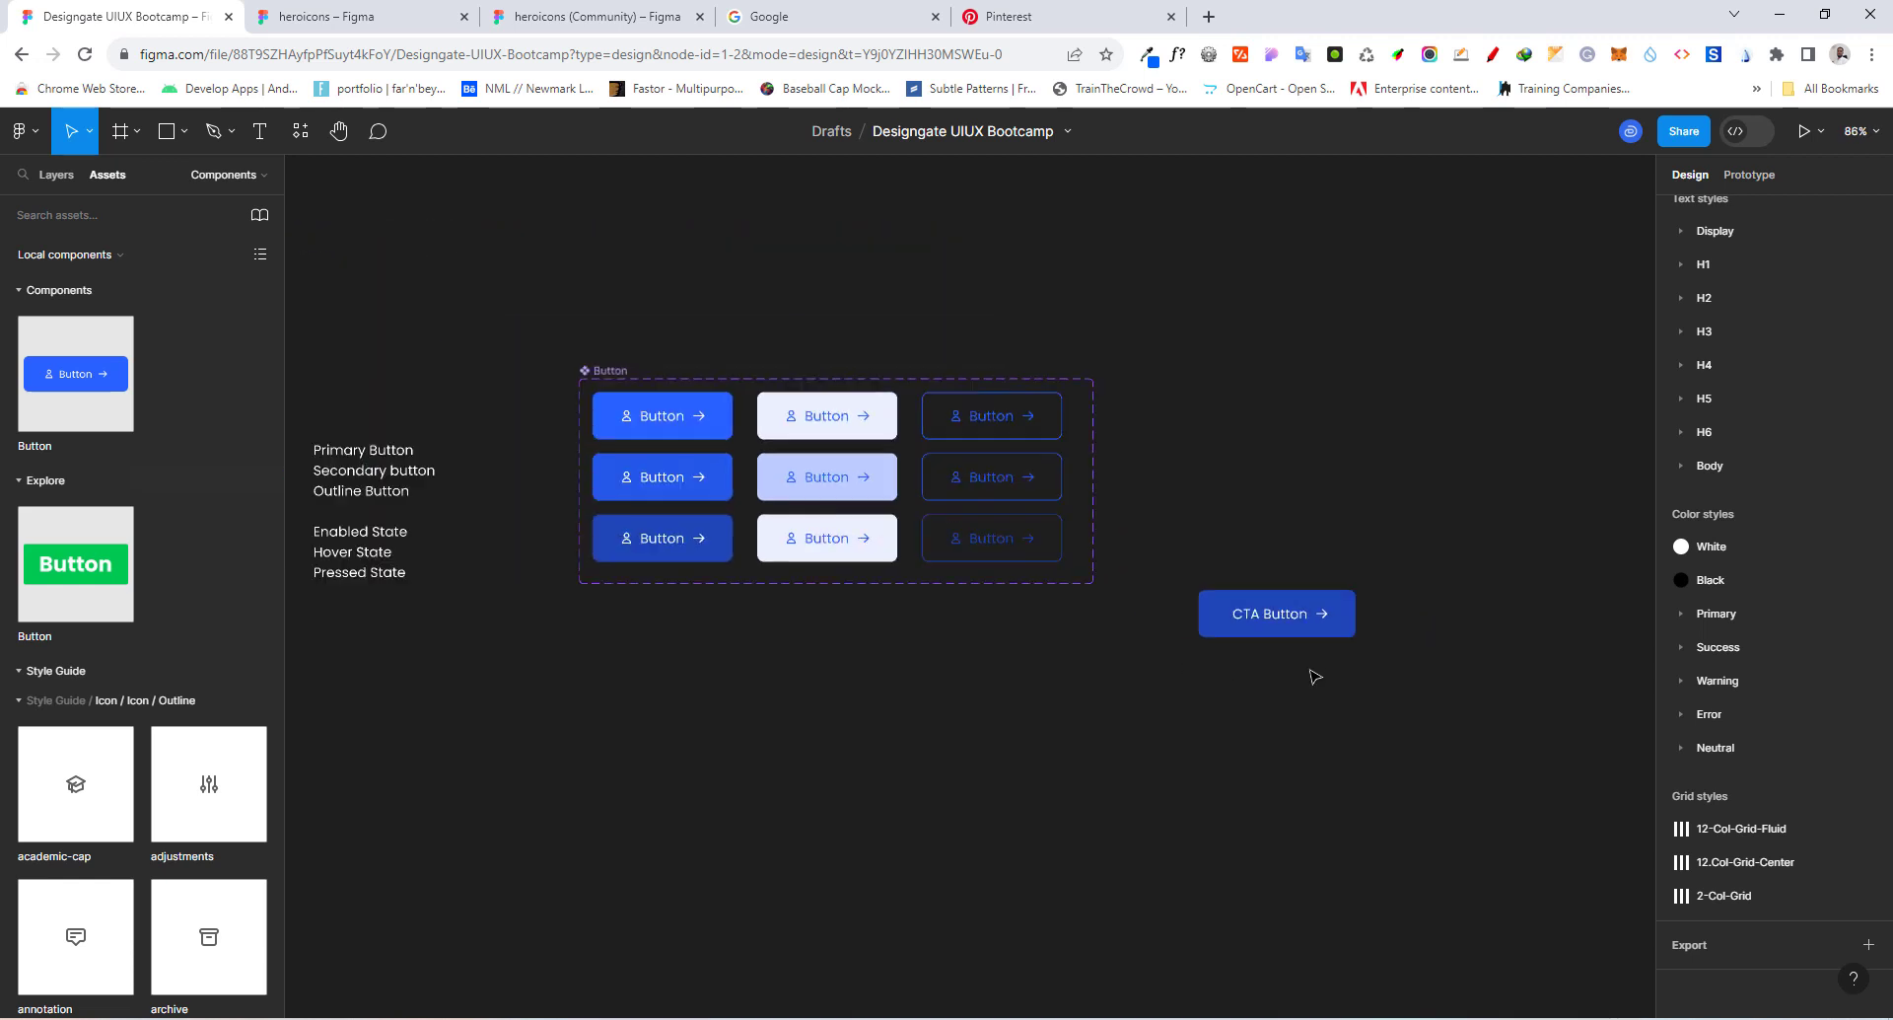
Step: Move the CTA Button instance directly below the component set, aligned with its first column of variants
scroll(1314, 667, "down", 3)
left_click_drag(1285, 638, 677, 675)
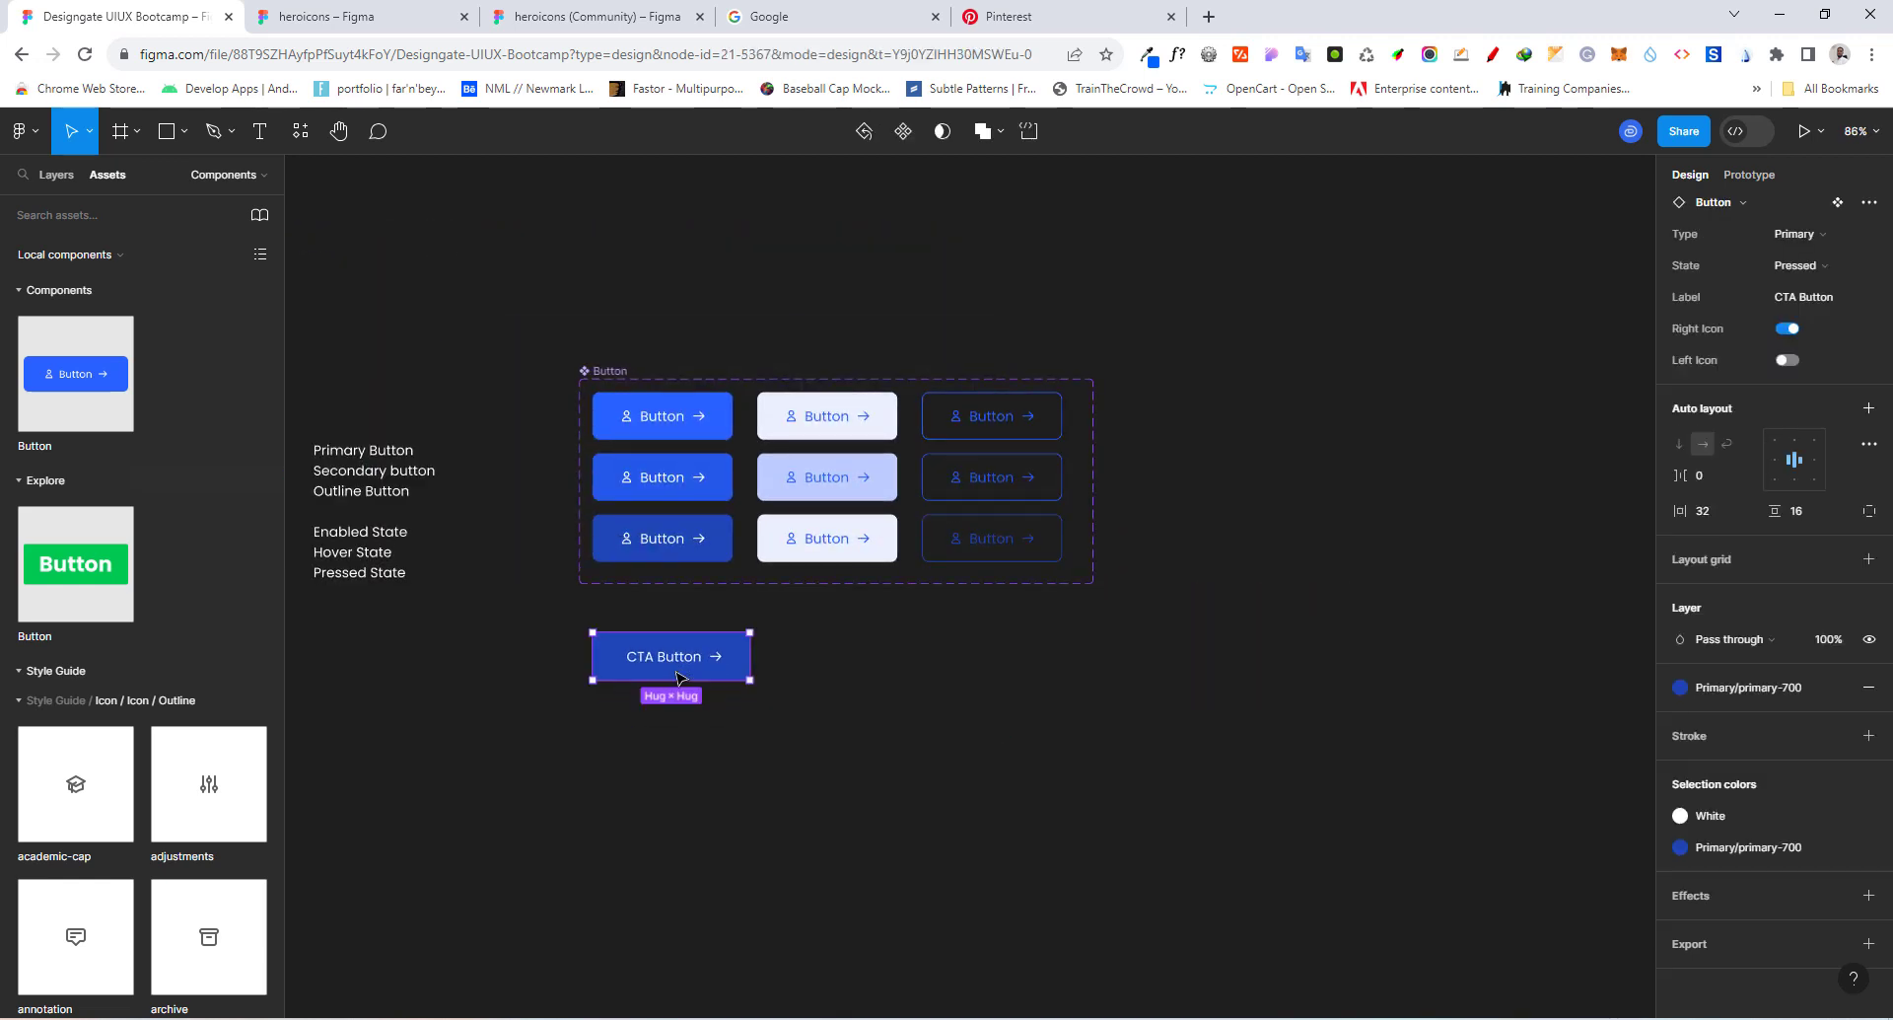